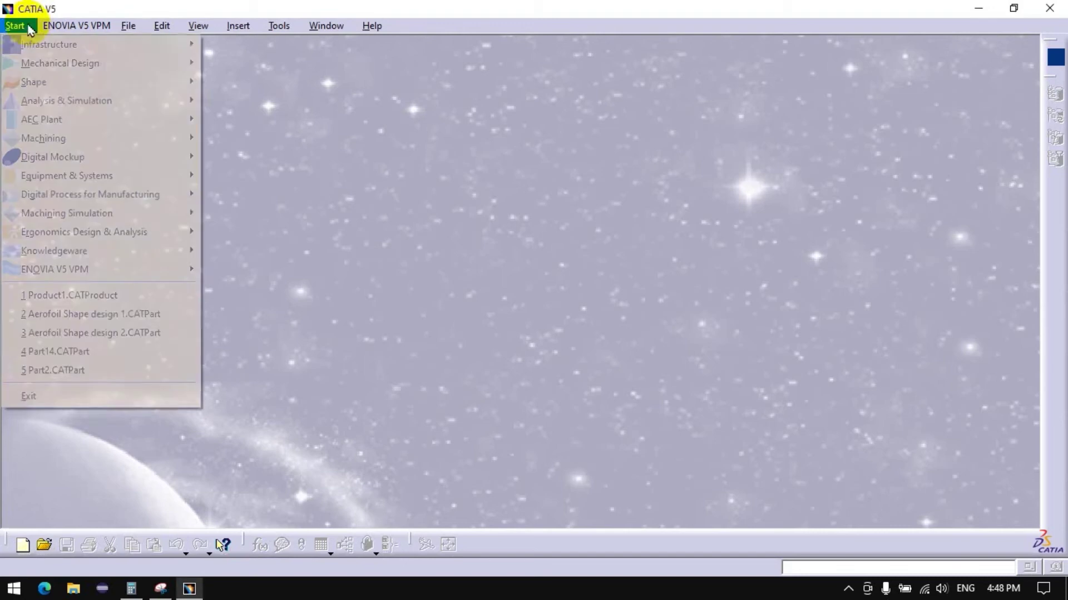
# Step: Create a new Part Design part, Part1, and start a sketch on the yz plane
pyautogui.click(243, 62)
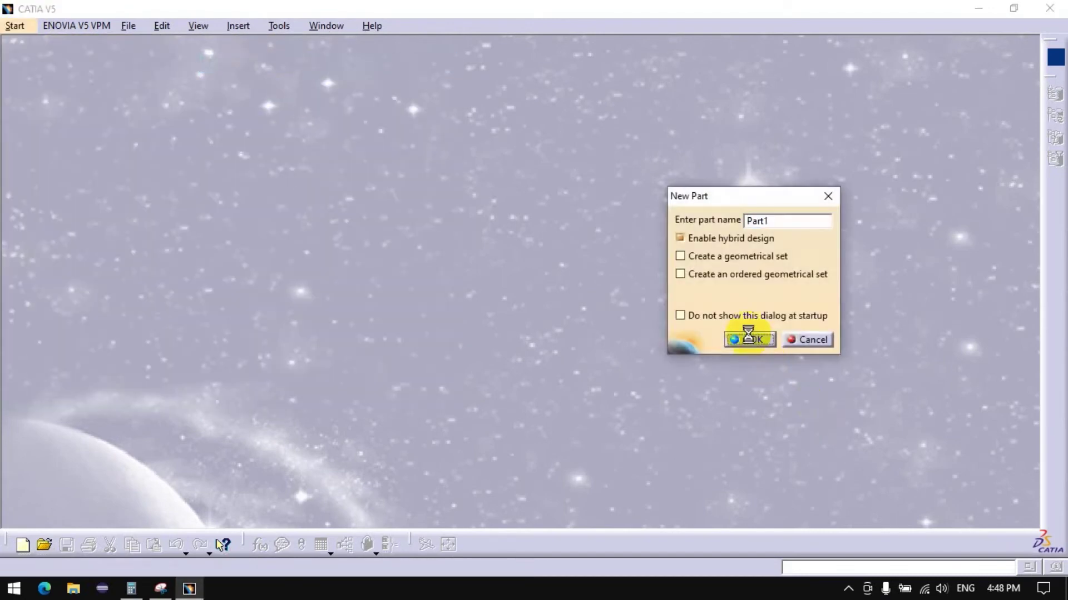
pyautogui.click(748, 338)
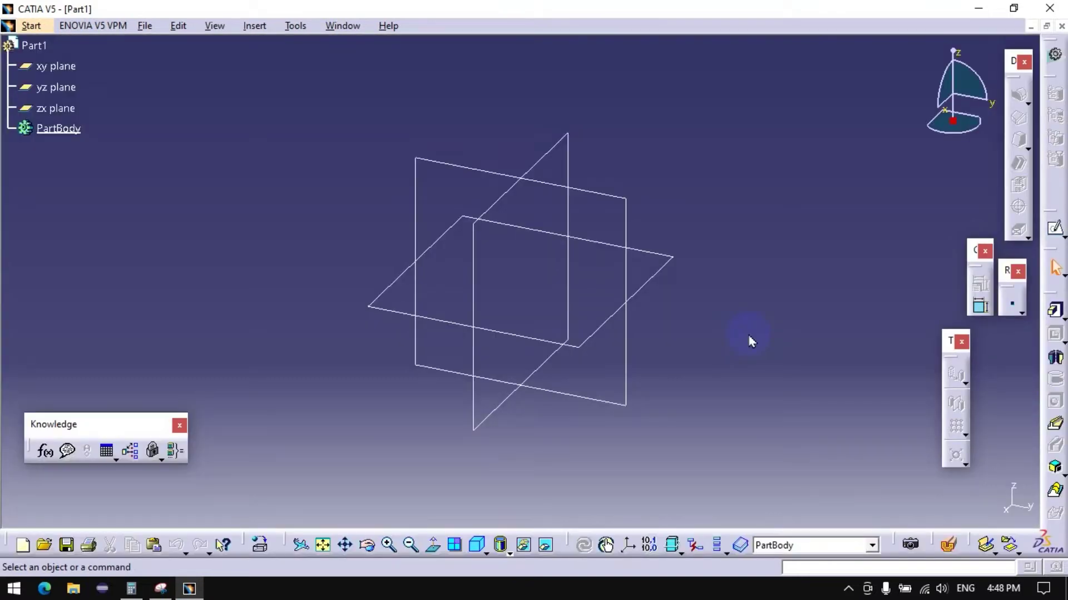
pyautogui.click(1055, 228)
pyautogui.click(623, 196)
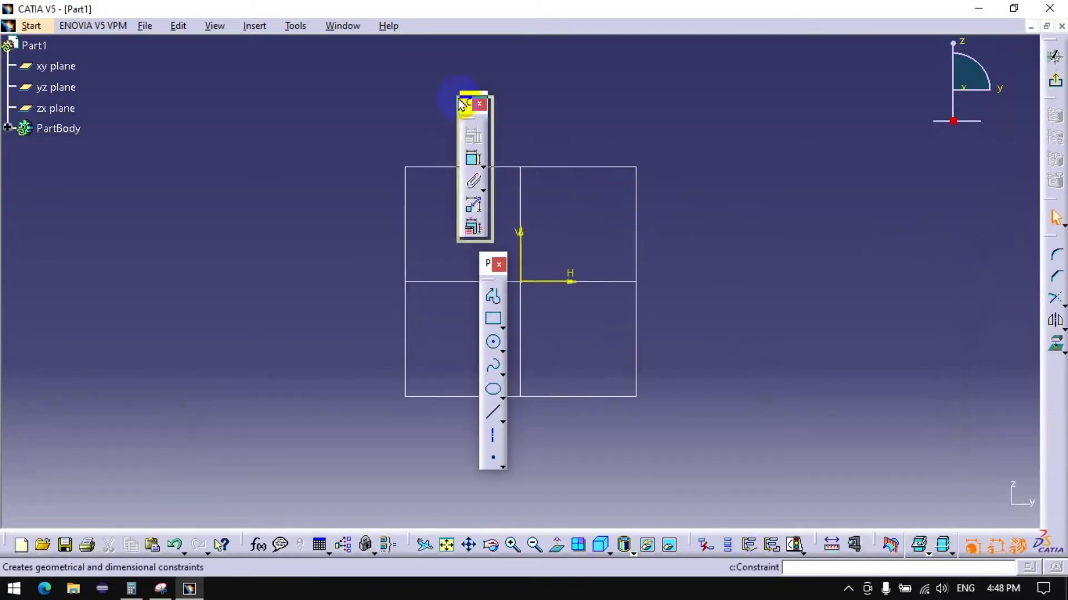
pyautogui.moveTo(467, 103); pyautogui.dragTo(135, 155)
pyautogui.moveTo(474, 268); pyautogui.dragTo(266, 290)
# Step: Draw a rectangle from the origin and dimension its length to 152.4 (0.5*12 in)
pyautogui.click(278, 349)
pyautogui.click(521, 282)
pyautogui.click(465, 256)
pyautogui.click(140, 211)
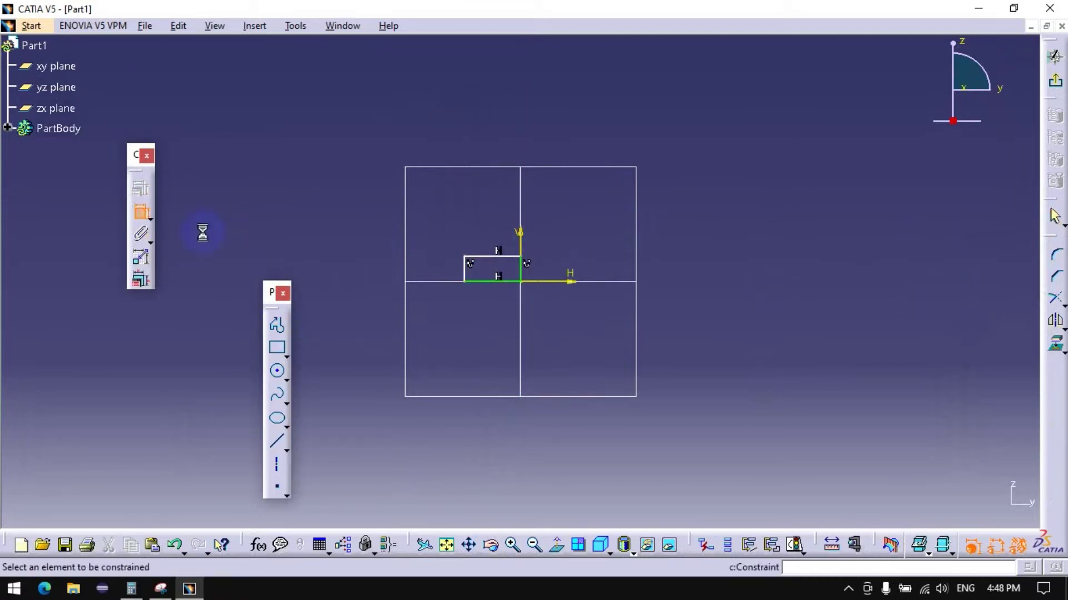
pyautogui.click(492, 281)
pyautogui.click(501, 321)
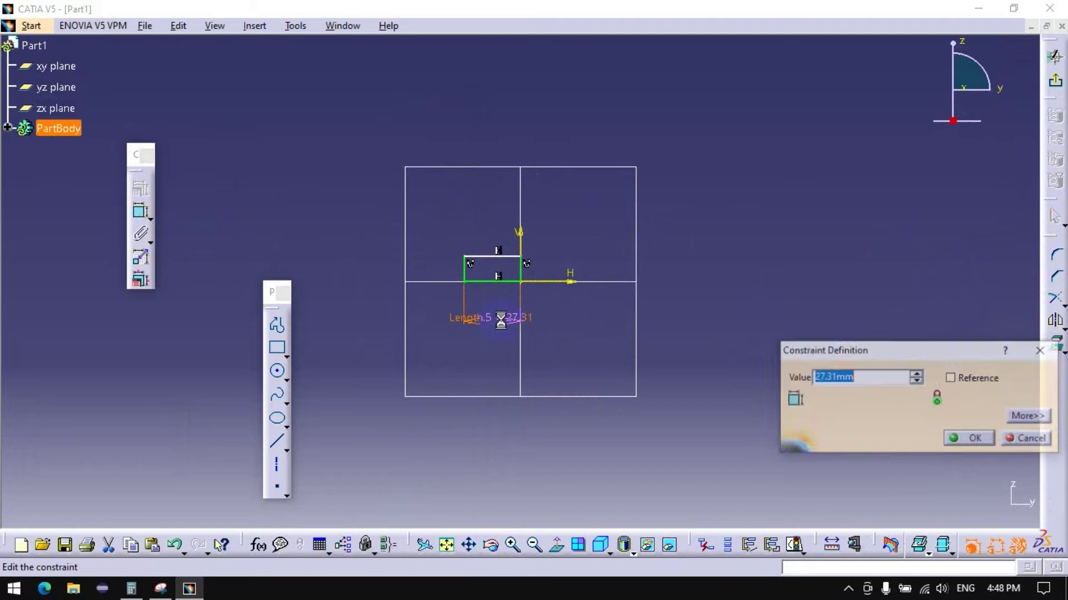
pyautogui.write('0.5*12*25.4')
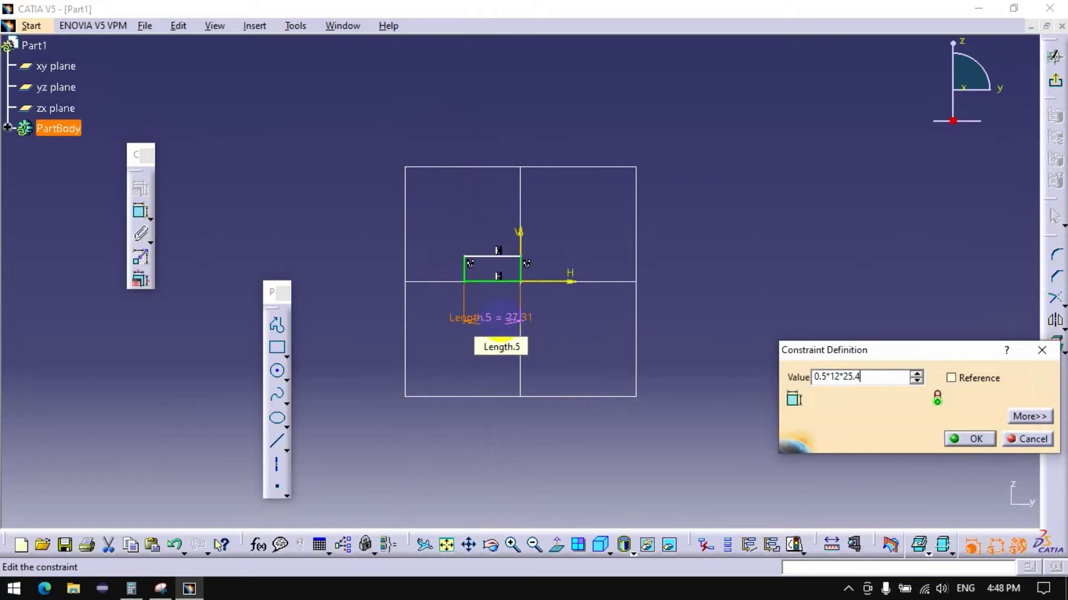
pyautogui.press('Return')
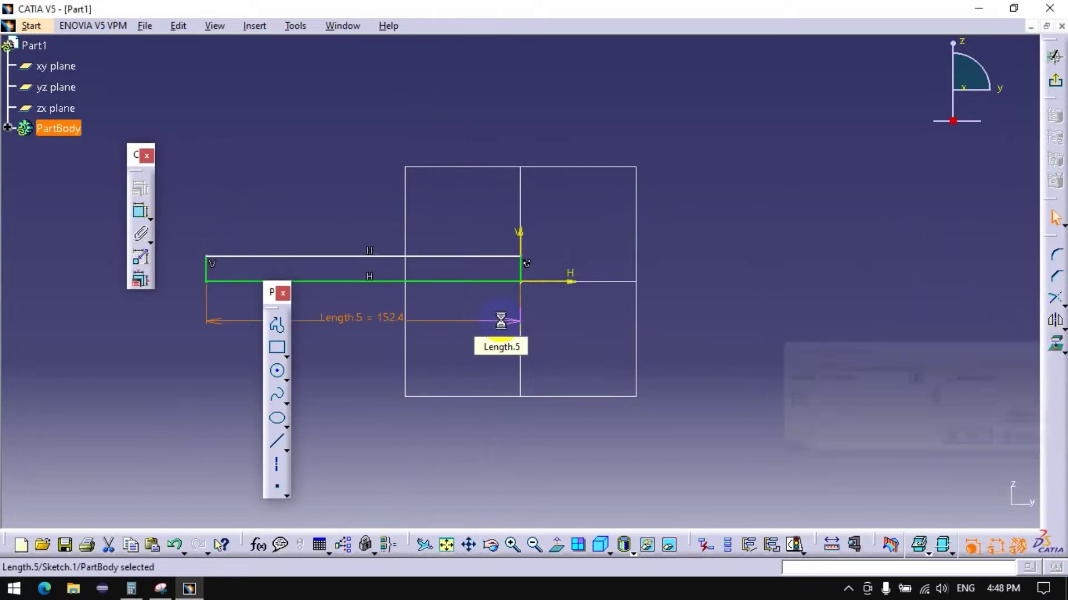
# Step: Constrain the rectangle's height offset between top and bottom edges to 8
pyautogui.click(140, 212)
pyautogui.click(397, 260)
pyautogui.click(405, 282)
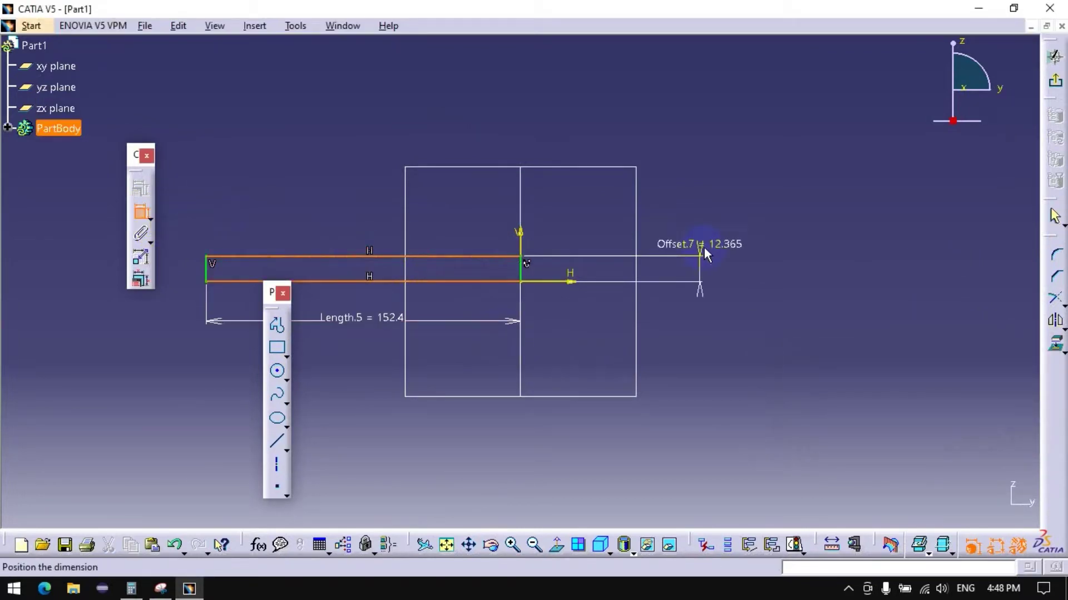
pyautogui.click(743, 245)
pyautogui.doubleClick(744, 245)
pyautogui.write('8')
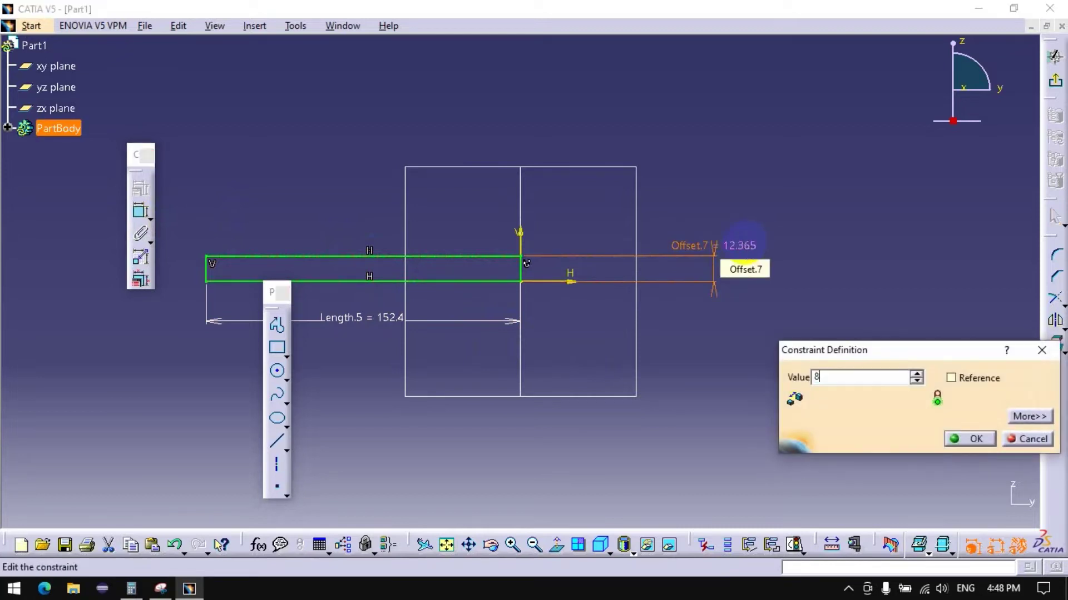
pyautogui.press('Return')
pyautogui.click(847, 336)
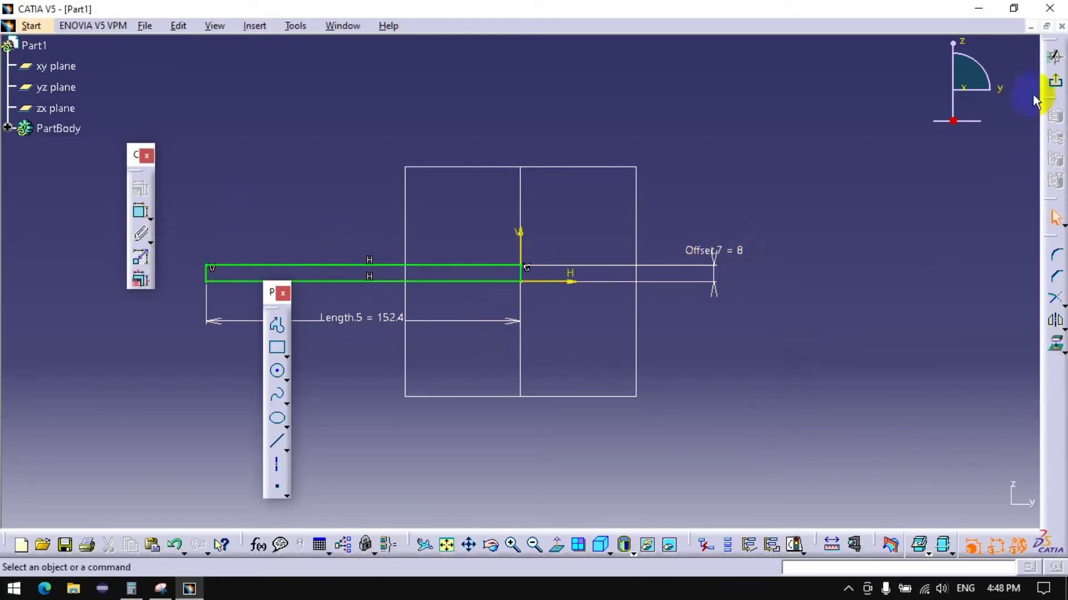
# Step: Revolve the rectangle sketch 360° about its long edge into Shaft.1
pyautogui.click(1055, 81)
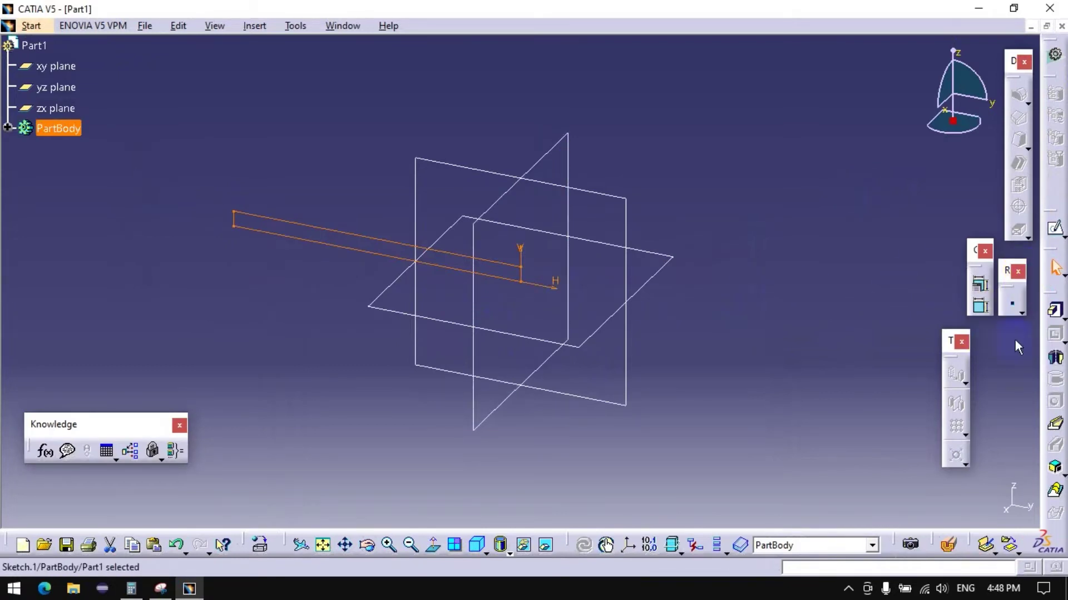
pyautogui.click(1055, 358)
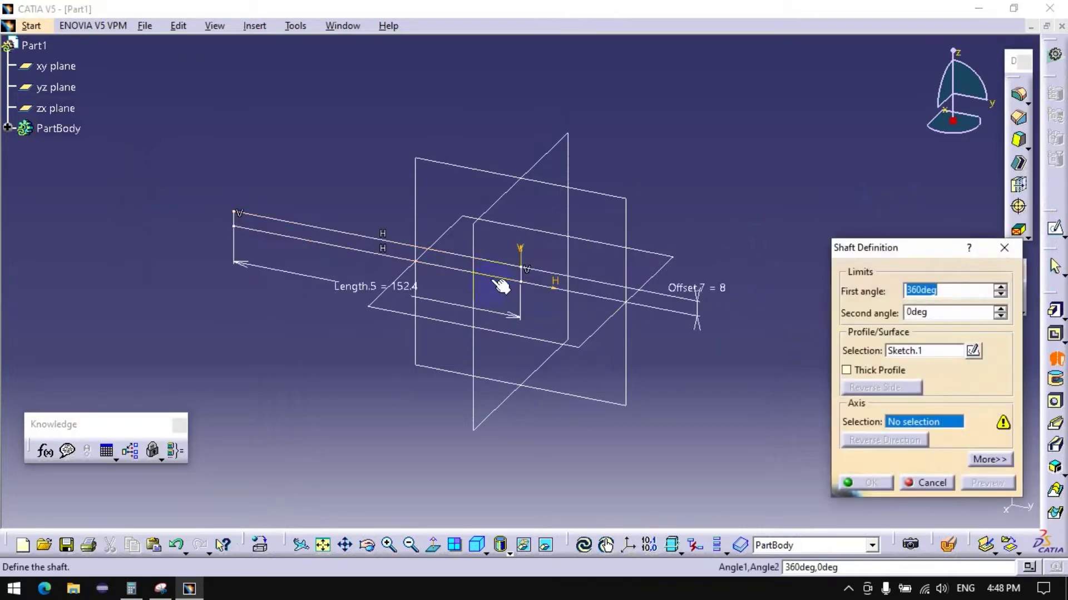
pyautogui.click(501, 283)
pyautogui.click(868, 484)
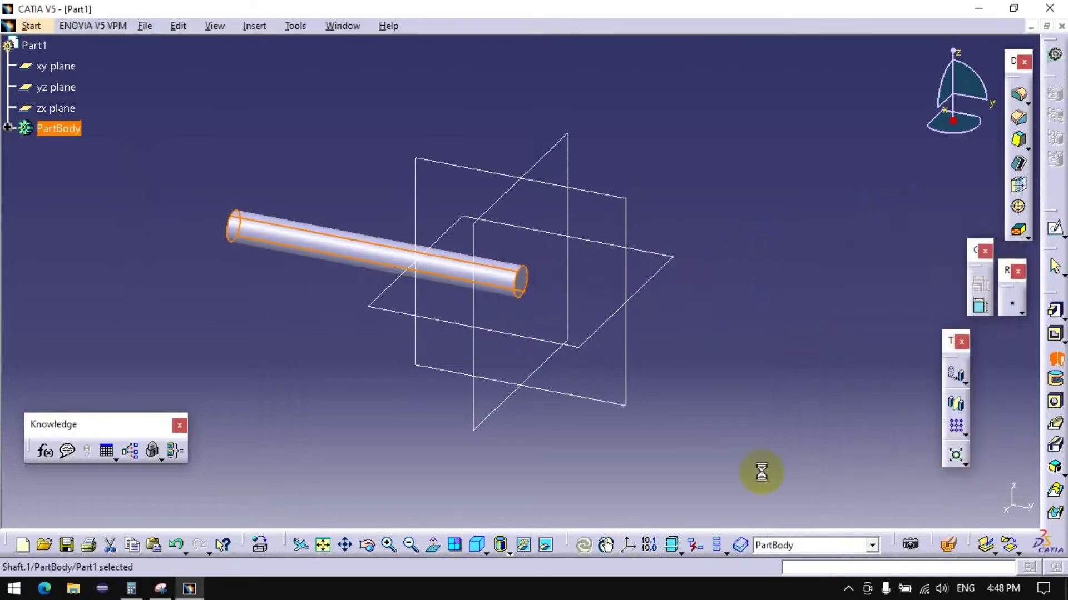
pyautogui.click(1048, 233)
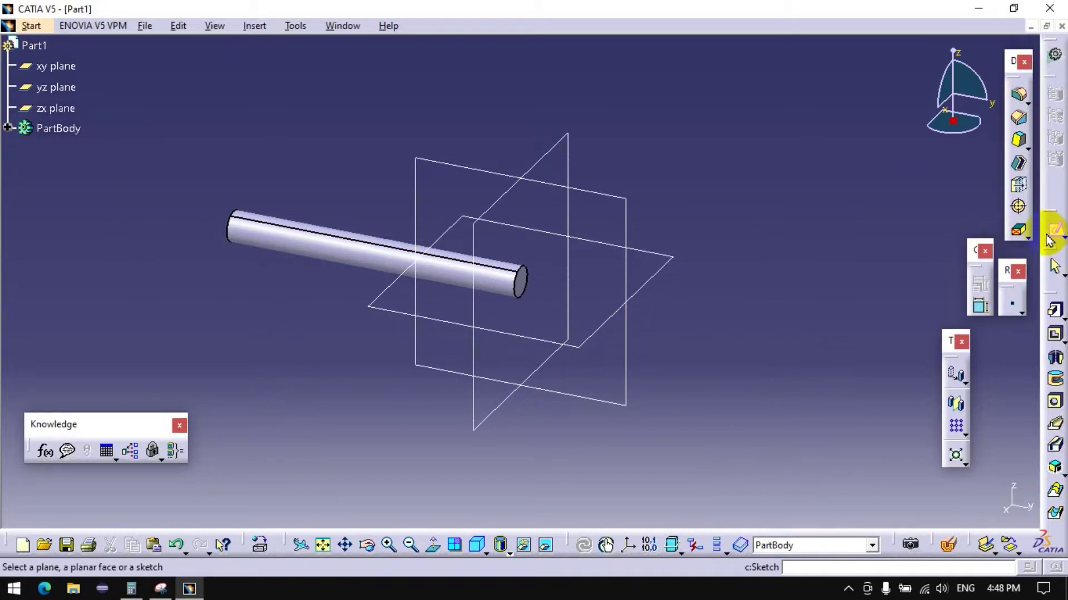
# Step: Place a sketch on the shaft's end face and draw a circle centred on the origin
pyautogui.moveTo(529, 364); pyautogui.dragTo(810, 370, button='middle')
pyautogui.click(418, 448)
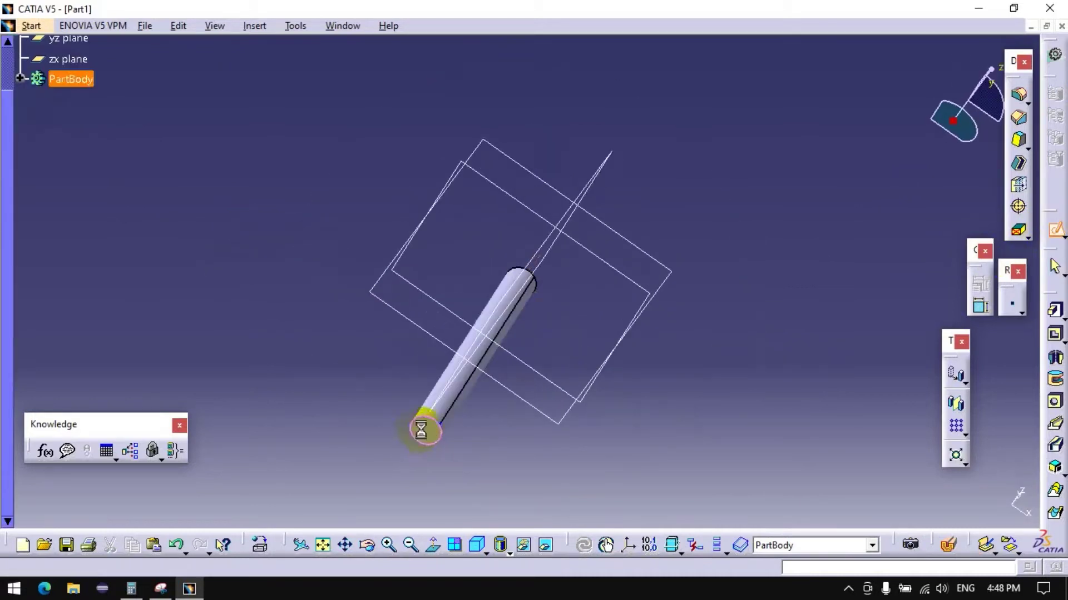
pyautogui.moveTo(695, 300)
pyautogui.mouseDown(button='middle')
pyautogui.moveTo(679, 229)
pyautogui.moveTo(691, 148)
pyautogui.moveTo(530, 209)
pyautogui.mouseUp(button='middle')
pyautogui.click(277, 374)
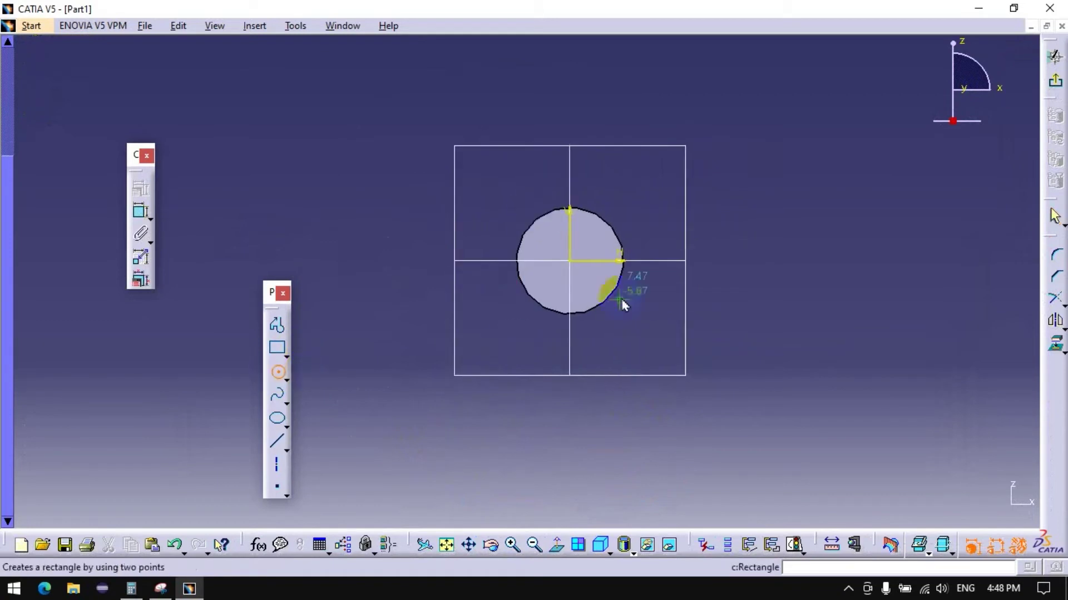
pyautogui.click(576, 263)
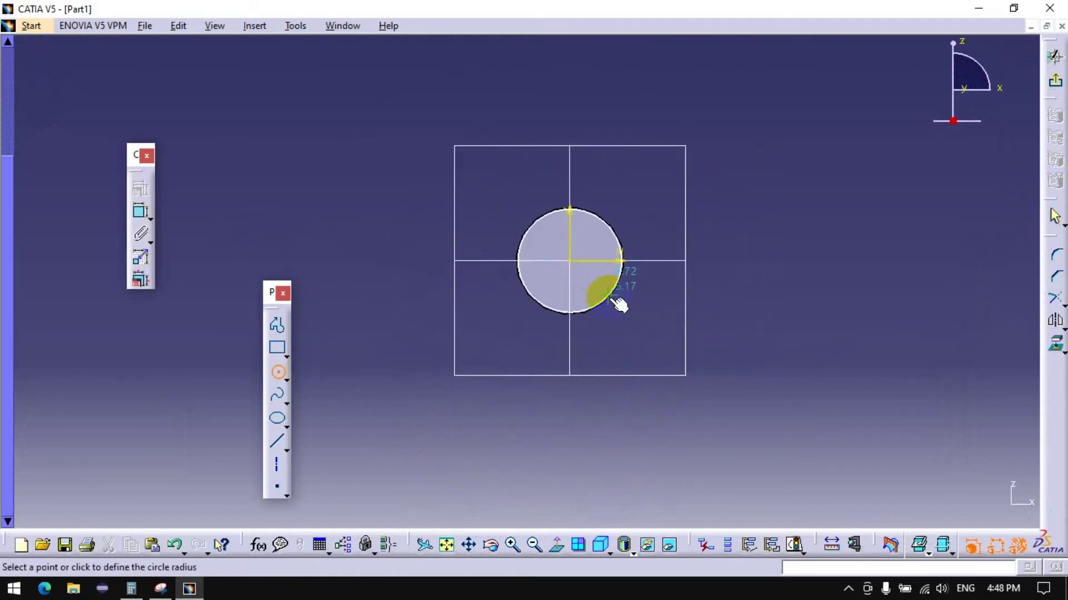
pyautogui.click(614, 304)
# Step: Constrain the circle's diameter to 20 mm
pyautogui.click(140, 210)
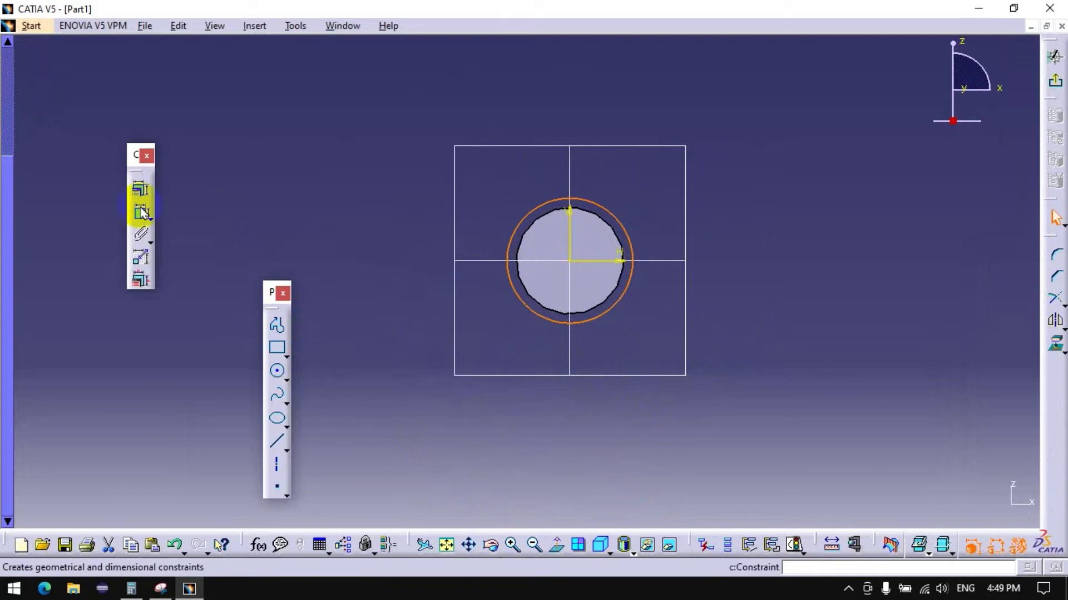
pyautogui.click(507, 247)
pyautogui.click(657, 179)
pyautogui.doubleClick(658, 181)
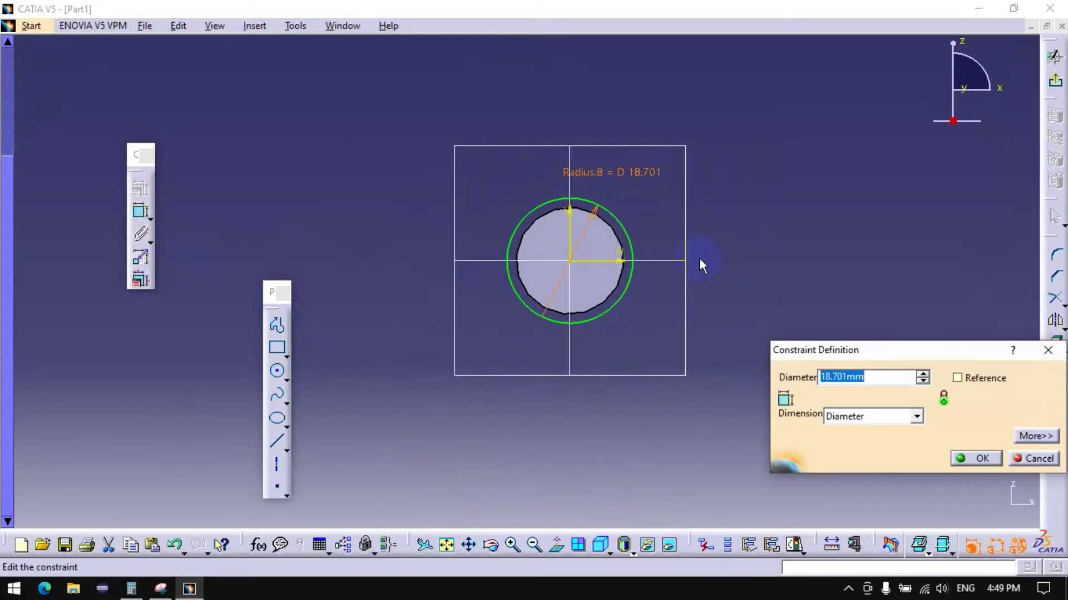
pyautogui.write('18')
pyautogui.press('BackSpace')
pyautogui.press('BackSpace')
pyautogui.write('20')
pyautogui.press('Return')
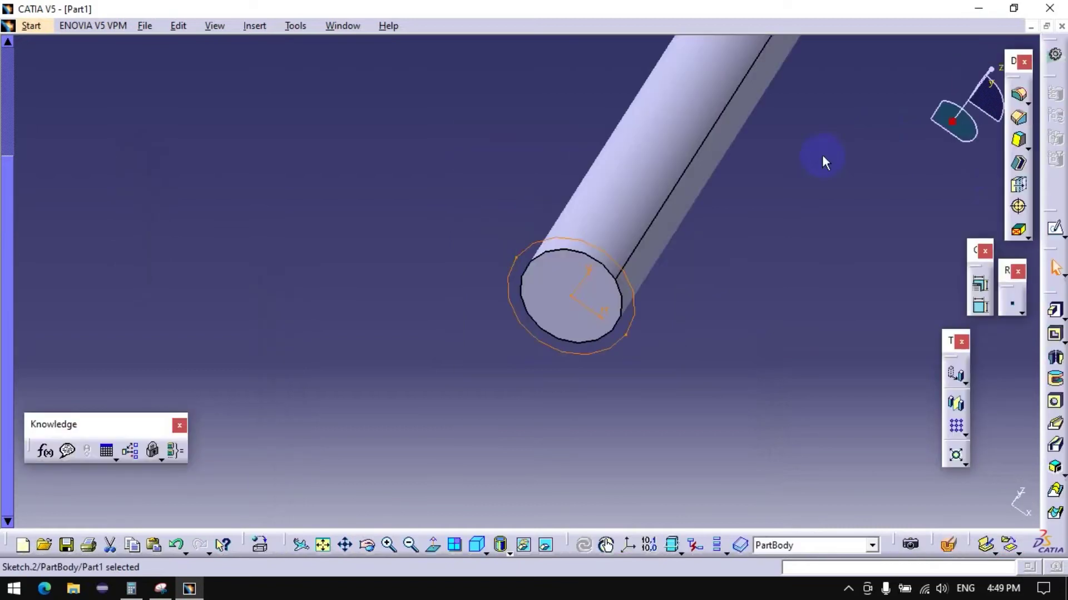
# Step: Pad the circle in reverse along the shaft at 25.4 mm, then change its length to 1.5*25.4 (38.1 mm)
pyautogui.click(1055, 310)
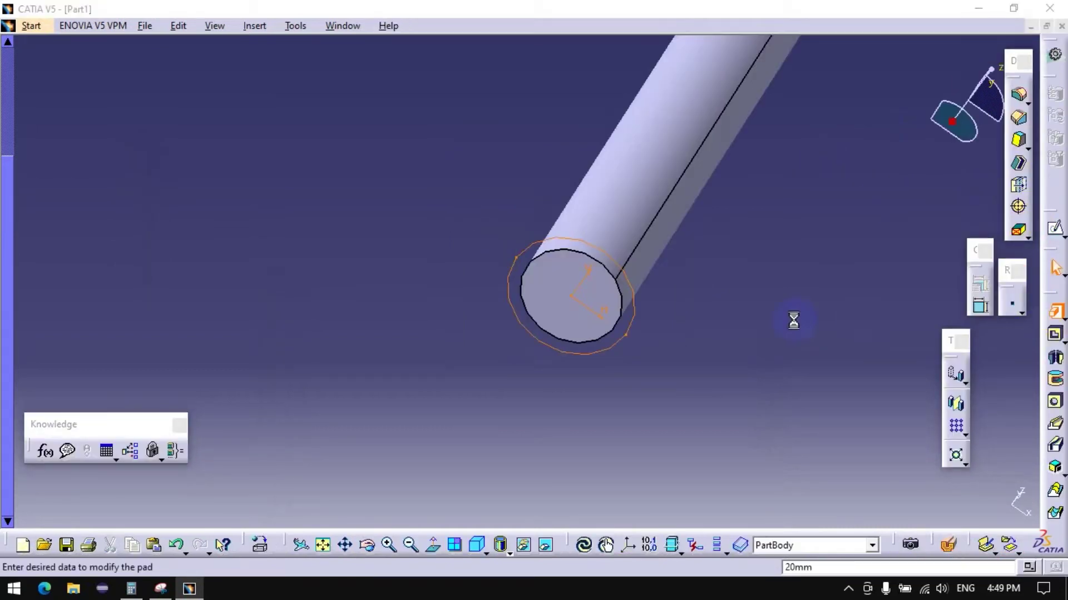
pyautogui.click(89, 263)
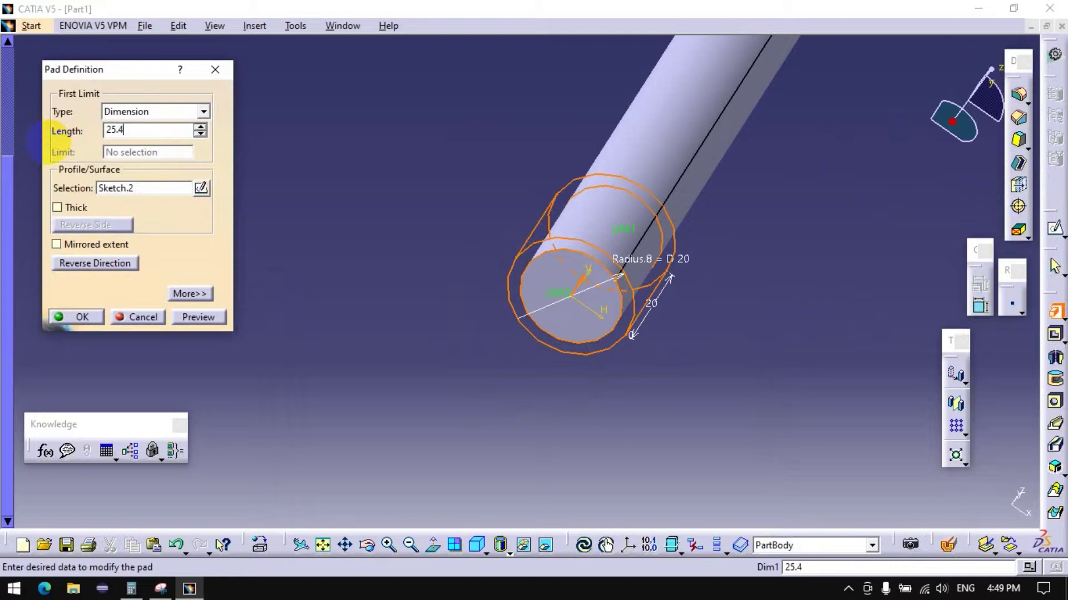
pyautogui.press('Return')
pyautogui.press('Return')
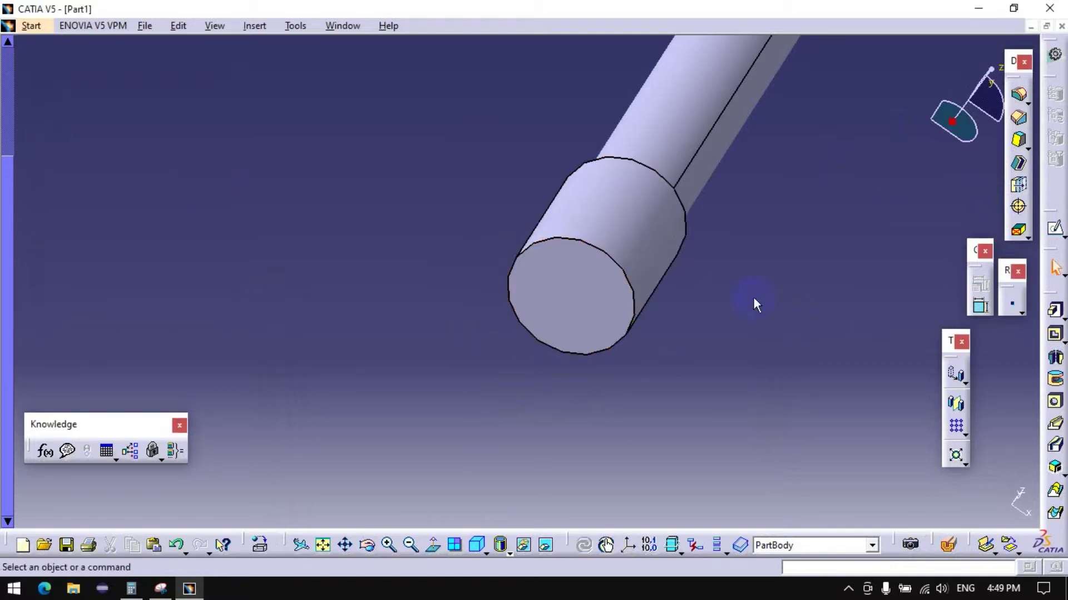
pyautogui.moveTo(754, 300); pyautogui.dragTo(429, 289, button='middle')
pyautogui.doubleClick(362, 274)
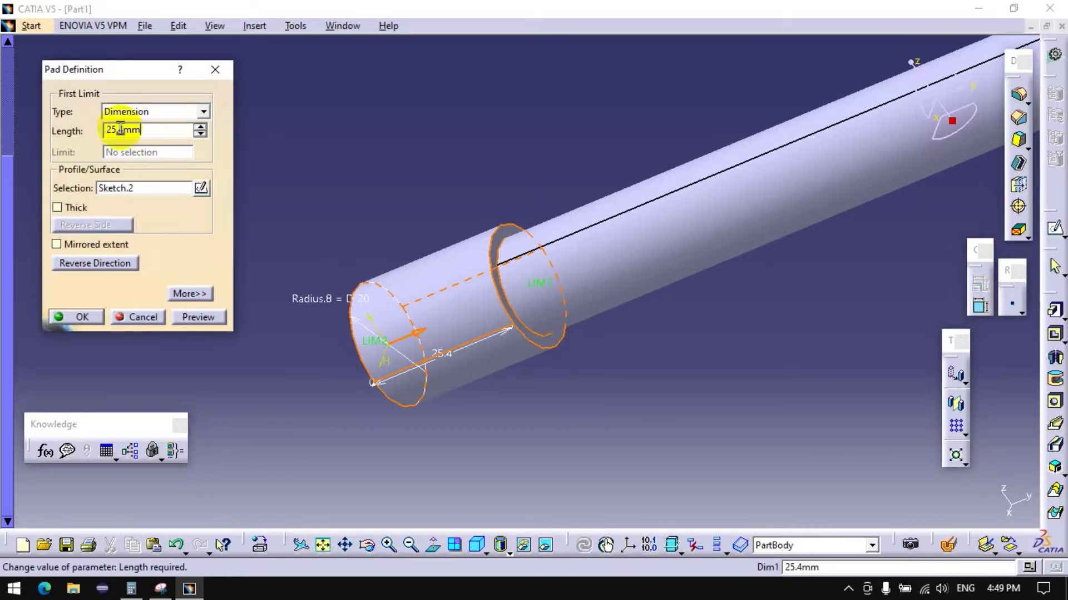
pyautogui.doubleClick(159, 131)
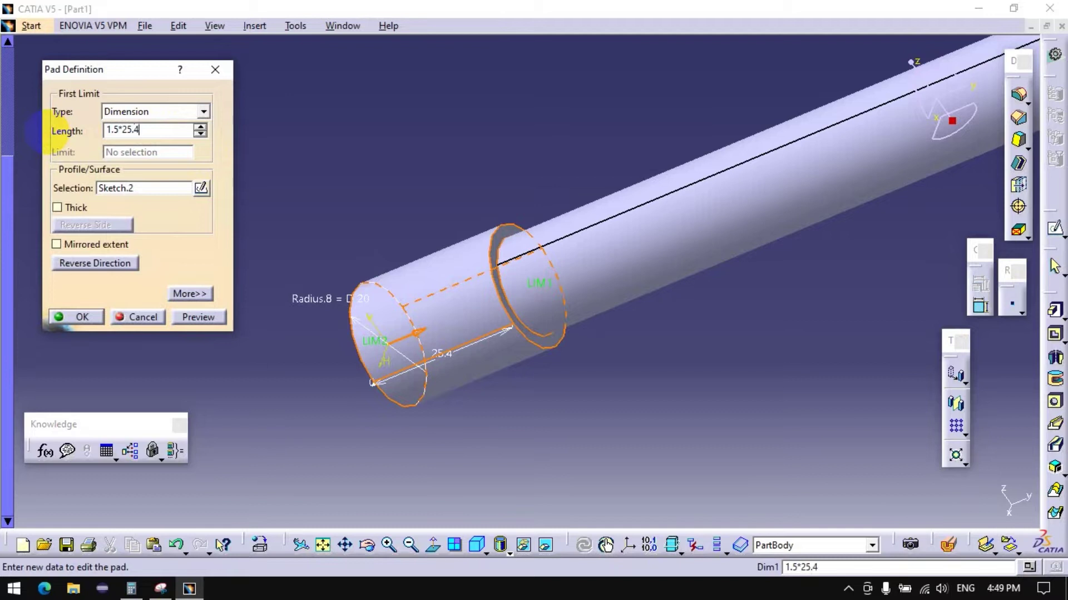
pyautogui.press('Return')
pyautogui.press('Return')
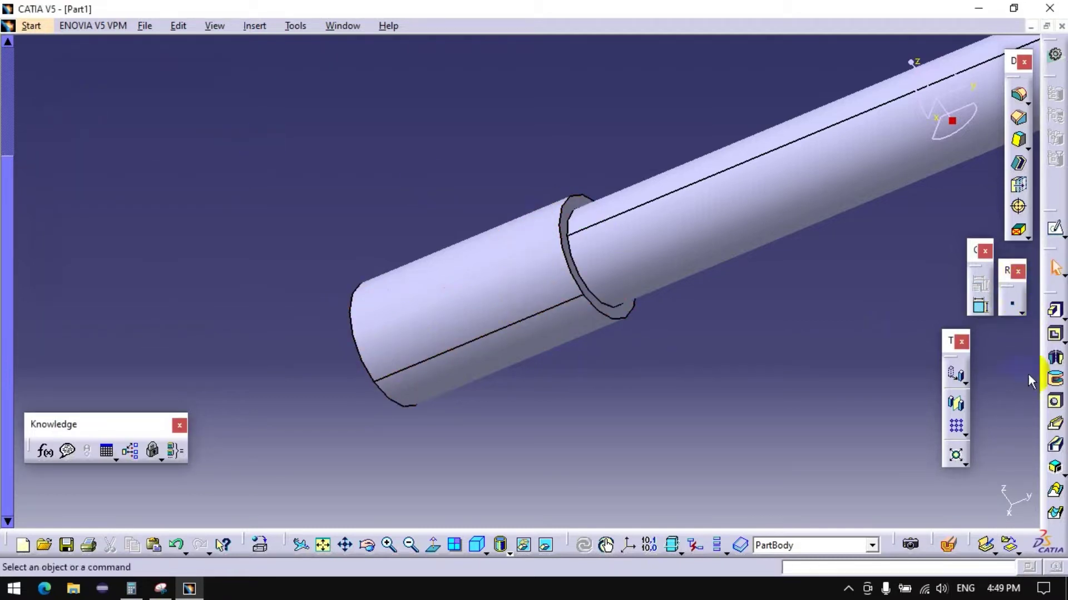
pyautogui.click(1018, 118)
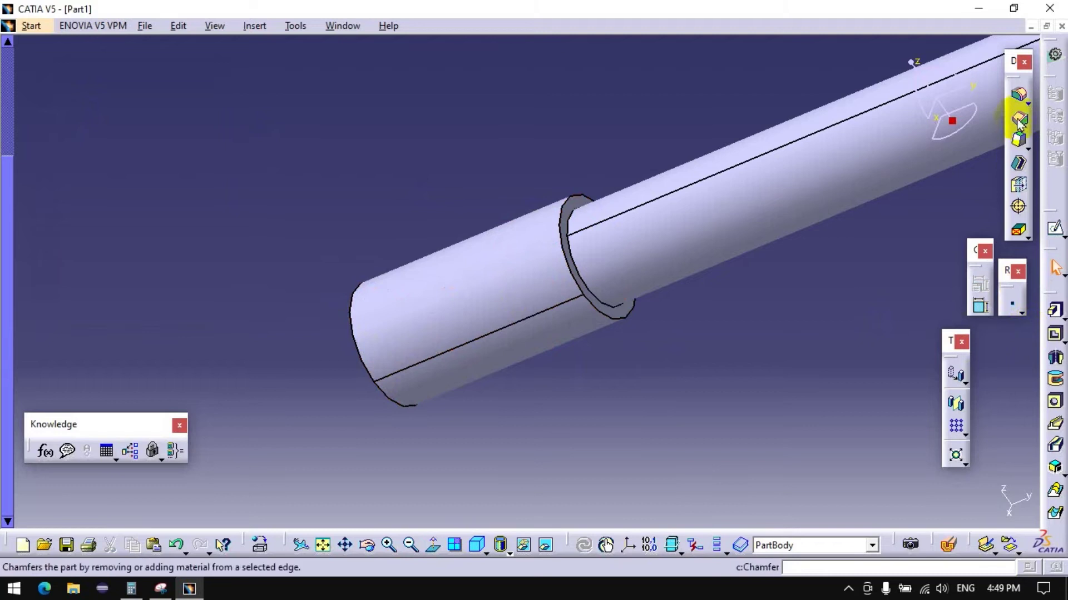
pyautogui.click(613, 325)
pyautogui.click(405, 416)
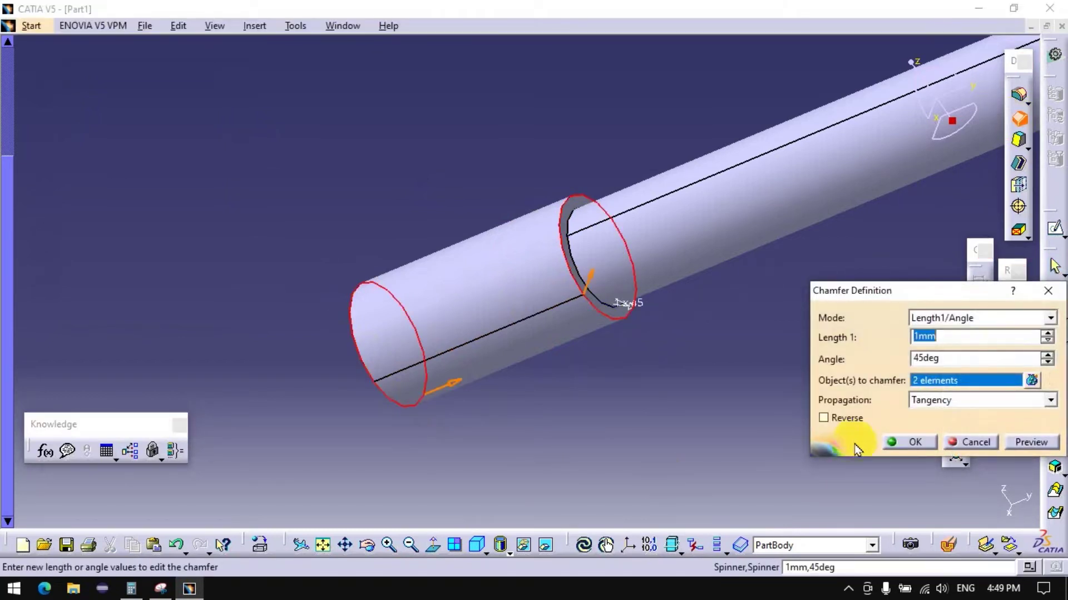
pyautogui.write('2')
pyautogui.press('Return')
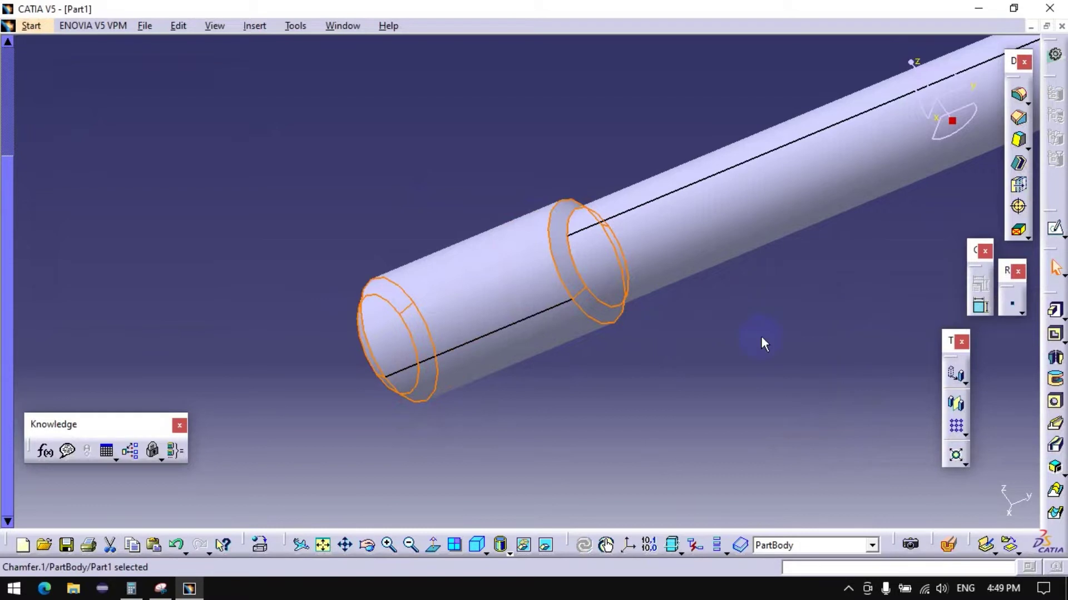
pyautogui.moveTo(465, 266)
pyautogui.mouseDown(button='middle')
pyautogui.moveTo(693, 340)
pyautogui.moveTo(615, 358)
pyautogui.mouseUp(button='middle')
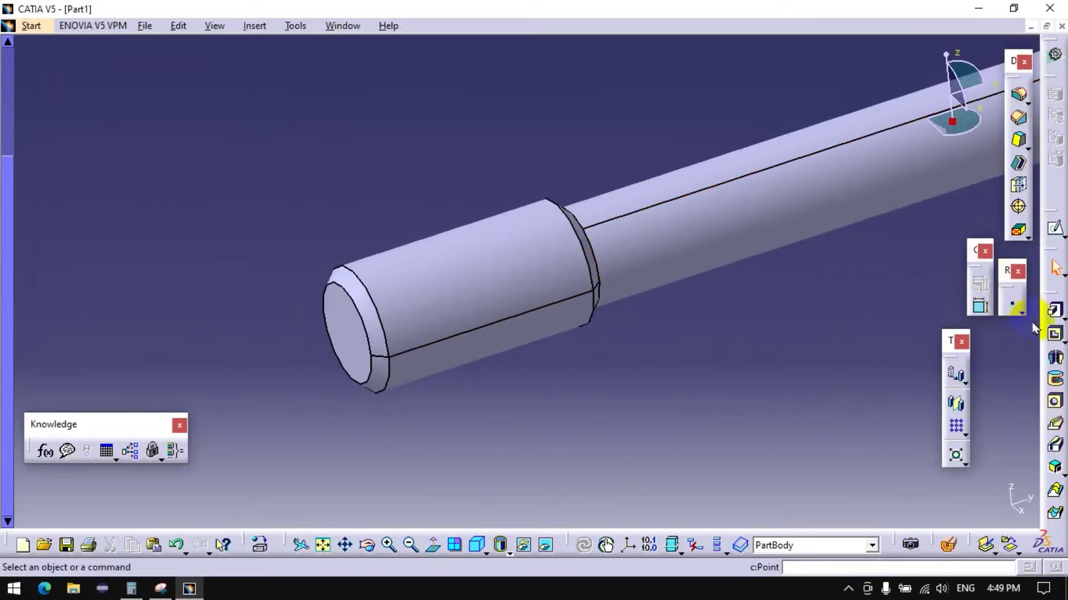
# Step: Start a sketch on the shaft's end face and draw a small rectangle above the circle
pyautogui.click(1057, 236)
pyautogui.moveTo(686, 298); pyautogui.dragTo(512, 310, button='middle')
pyautogui.click(424, 327)
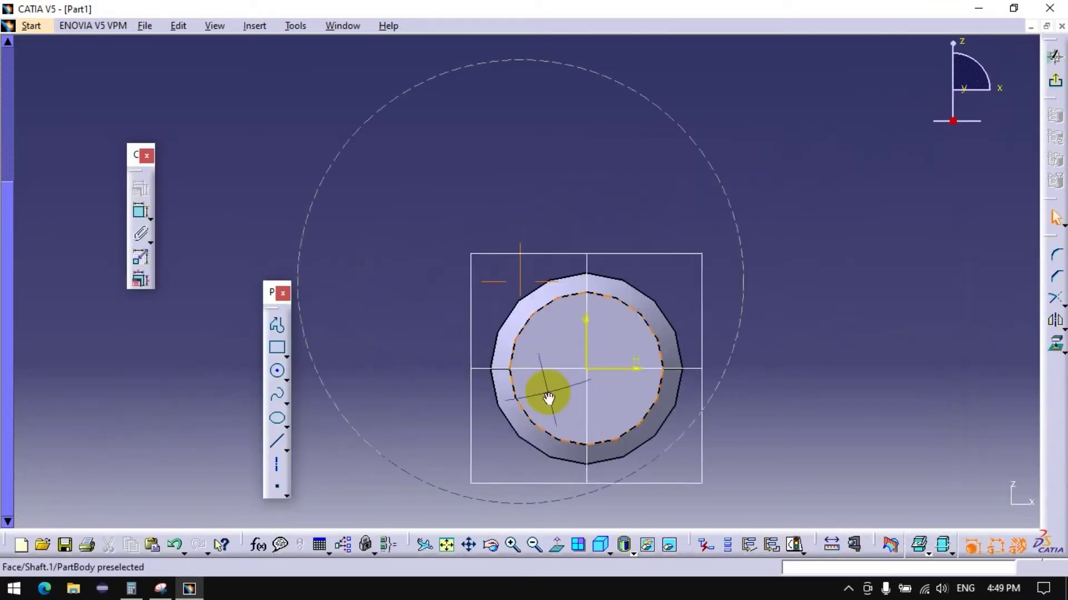
pyautogui.click(277, 349)
pyautogui.click(548, 193)
pyautogui.click(594, 241)
# Step: Dimension the rectangle's bottom edge 9 mm from the horizontal axis
pyautogui.click(140, 212)
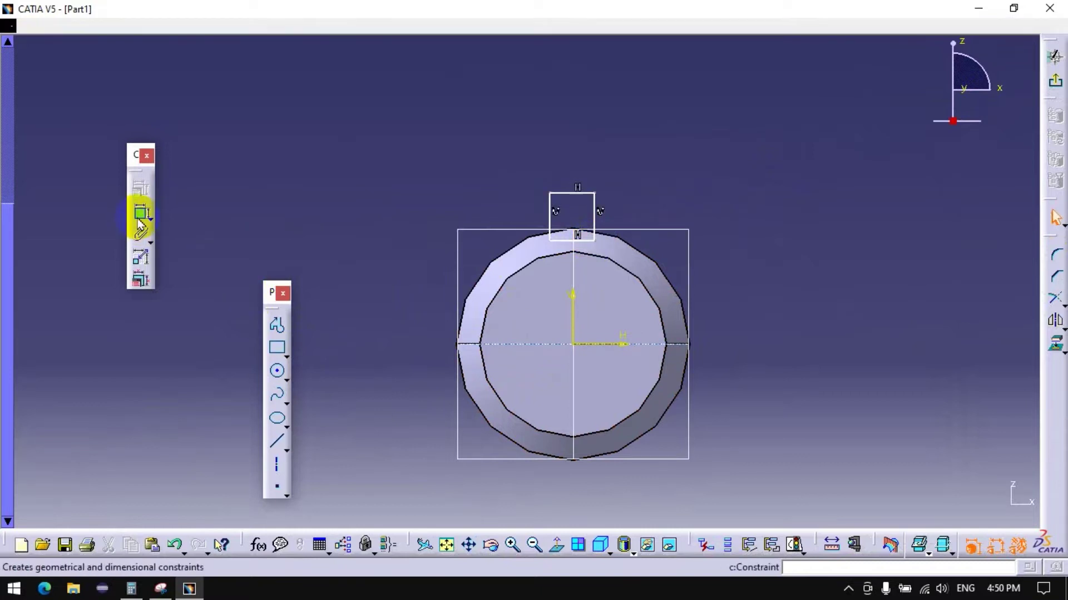
pyautogui.click(586, 242)
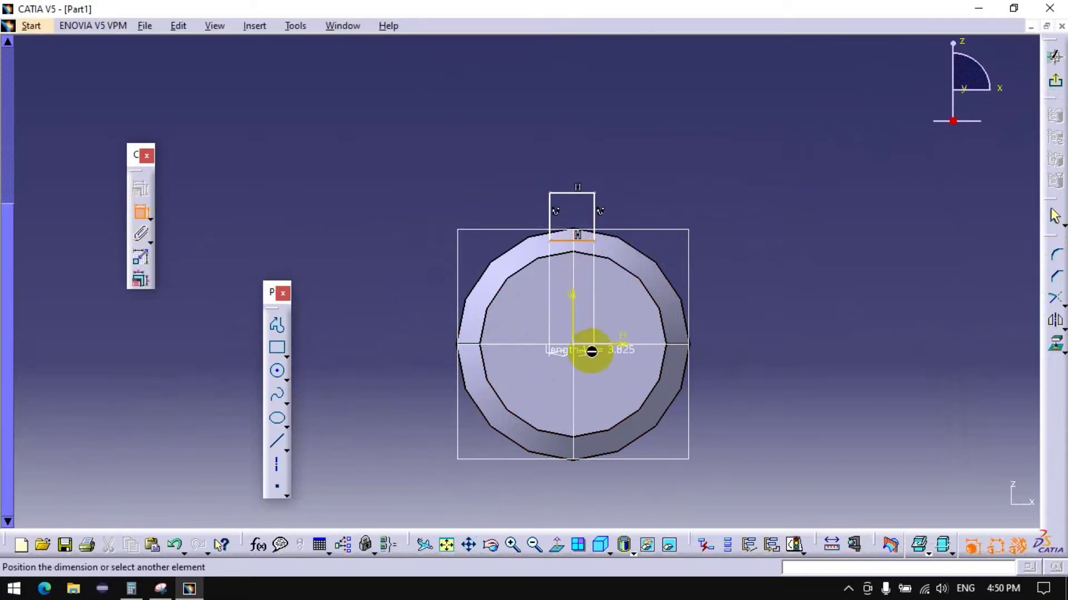
pyautogui.click(600, 345)
pyautogui.click(829, 292)
pyautogui.doubleClick(837, 295)
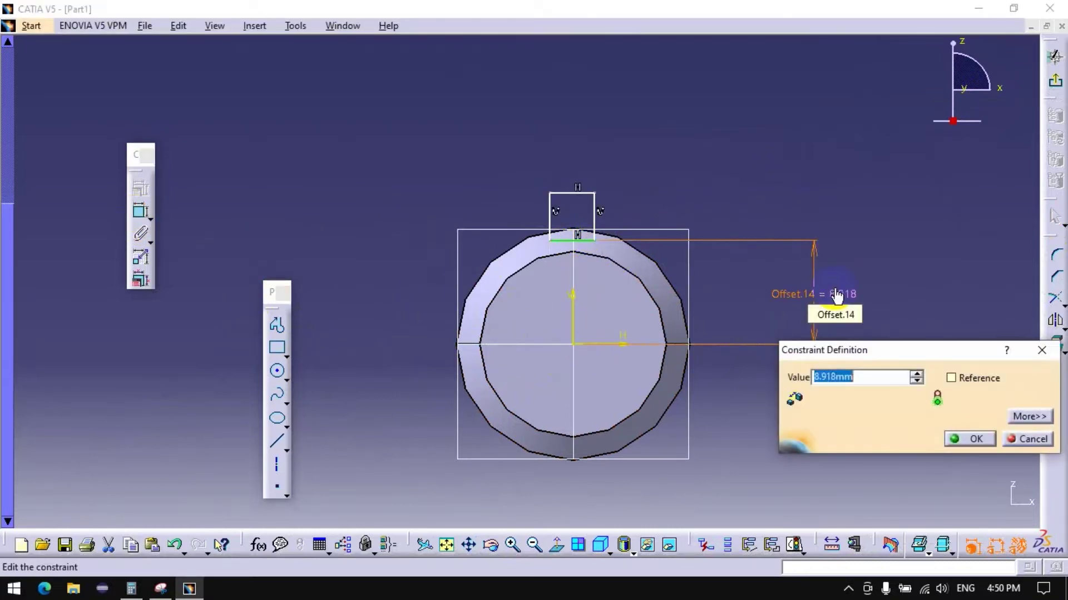
pyautogui.write('9')
pyautogui.press('Return')
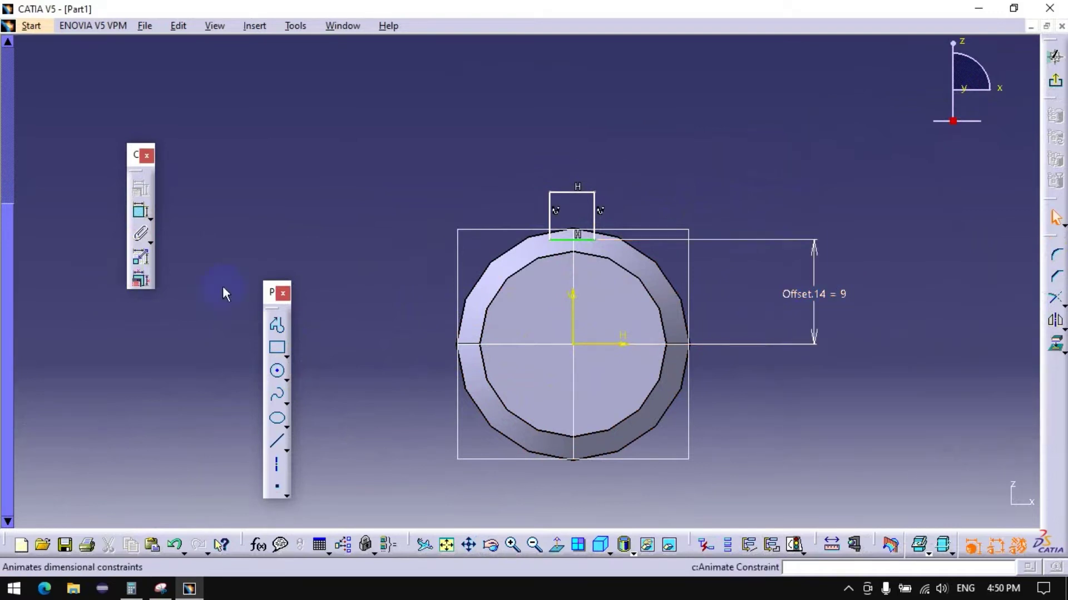
# Step: Make the rectangle's left and right sides symmetric about the vertical axis
pyautogui.click(140, 214)
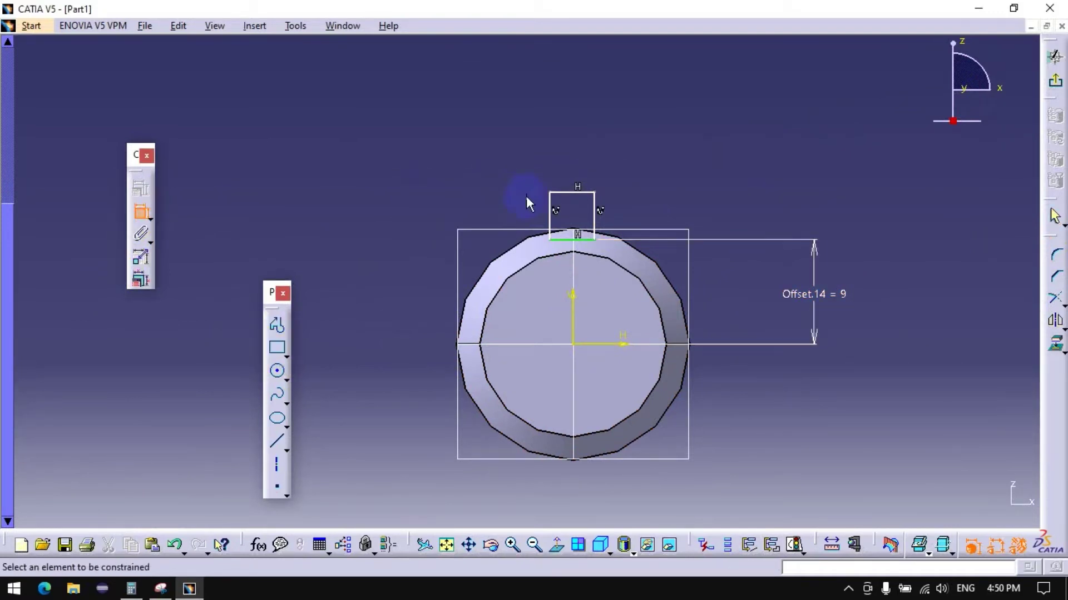
pyautogui.click(550, 214)
pyautogui.click(594, 214)
pyautogui.rightClick(645, 119)
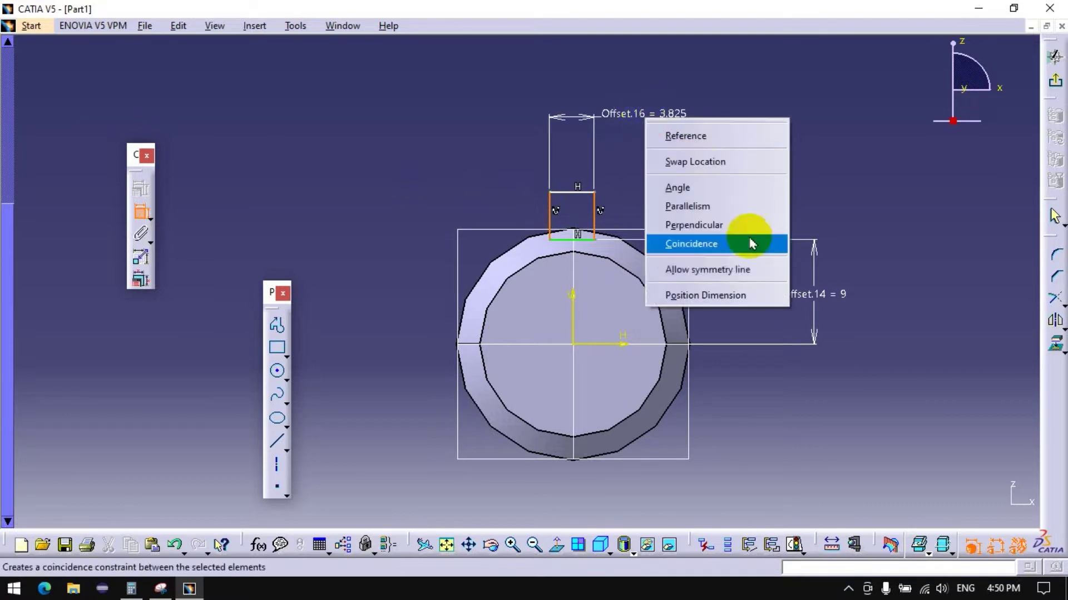
pyautogui.click(699, 269)
pyautogui.click(573, 314)
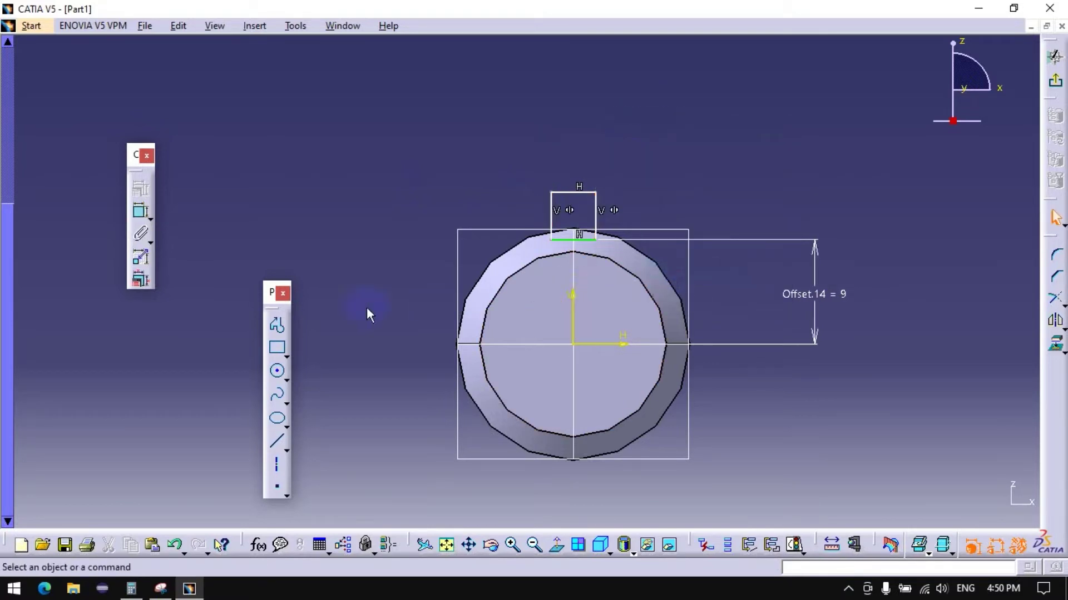
# Step: Set the rectangle's width to 1.5 mm
pyautogui.click(142, 211)
pyautogui.click(558, 221)
pyautogui.click(599, 211)
pyautogui.doubleClick(728, 162)
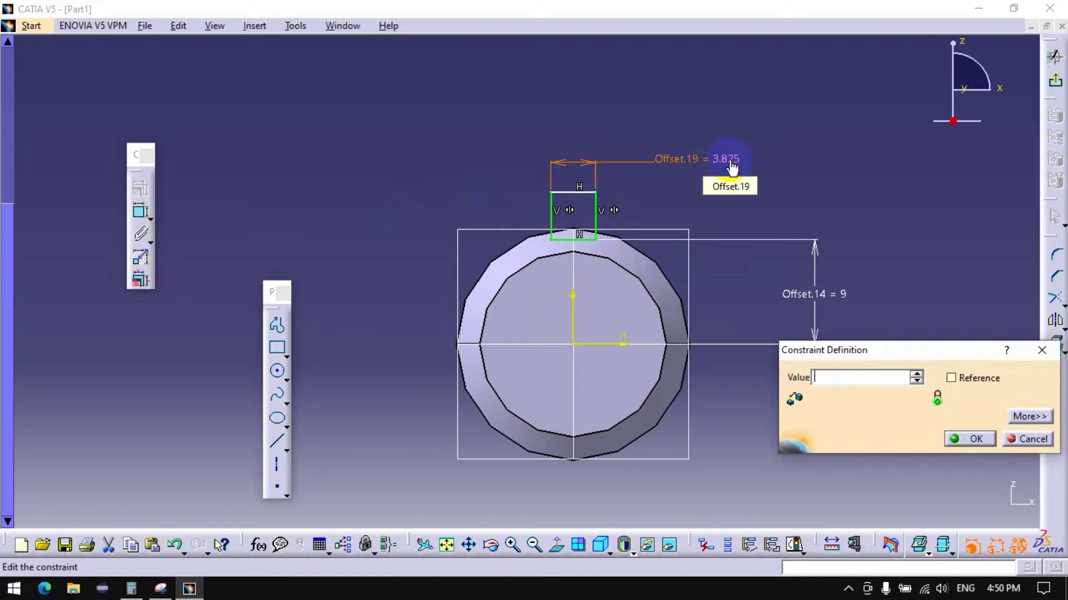
pyautogui.write('1mm')
pyautogui.press('Return')
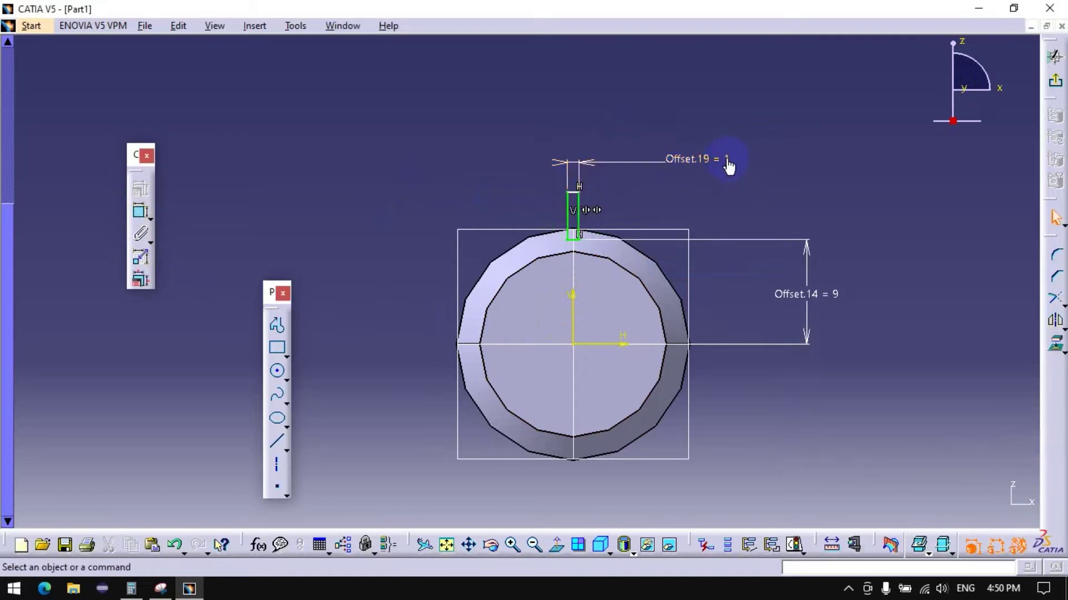
pyautogui.doubleClick(725, 160)
pyautogui.write('5mm')
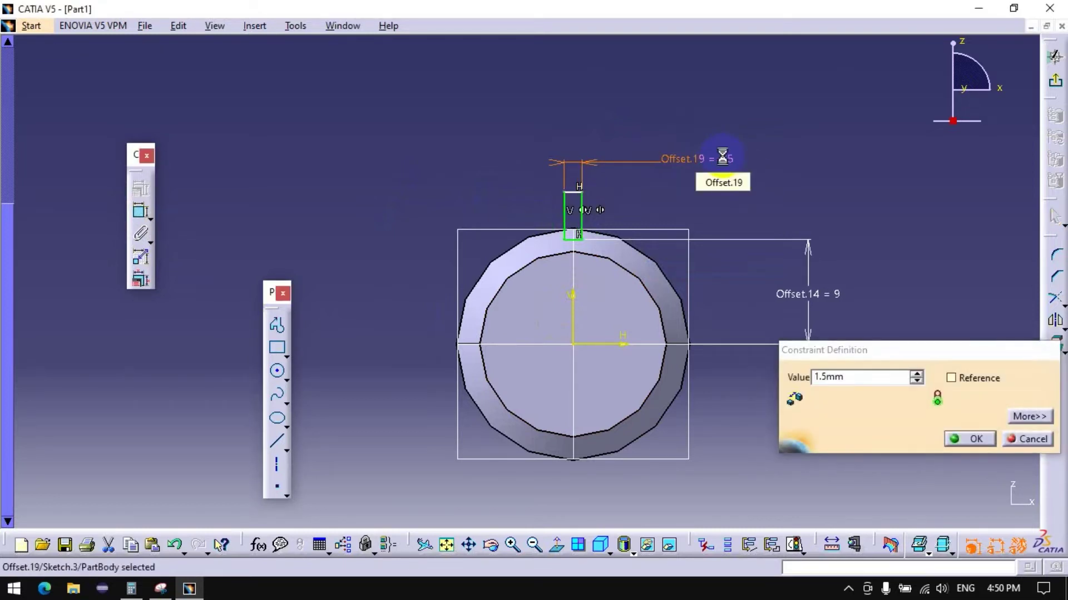
pyautogui.press('Return')
# Step: Discard an accidental circle and exit the sketch
pyautogui.click(277, 393)
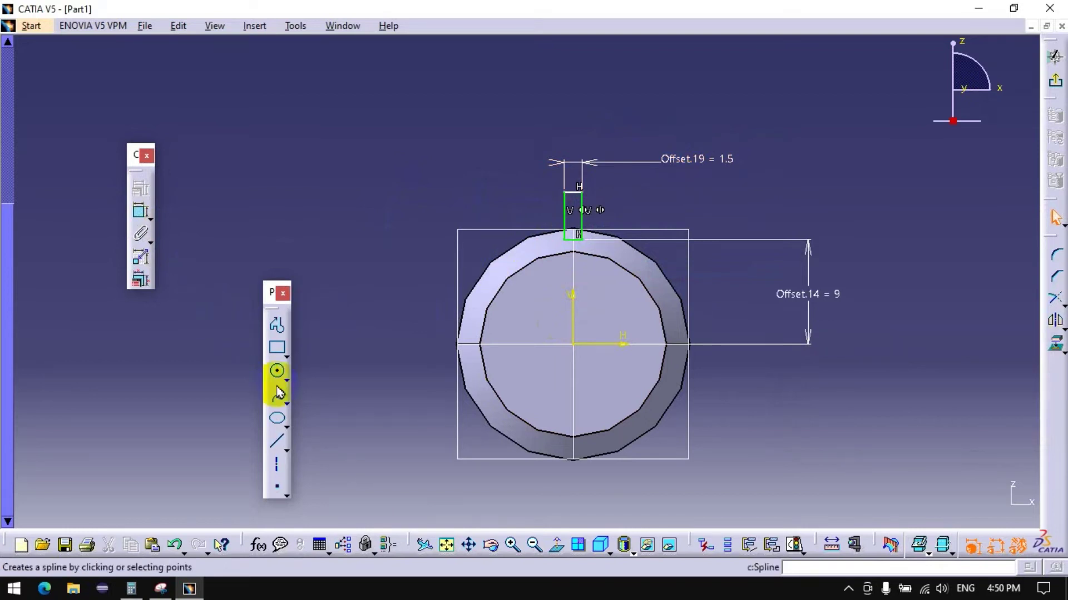
pyautogui.click(277, 378)
pyautogui.click(573, 345)
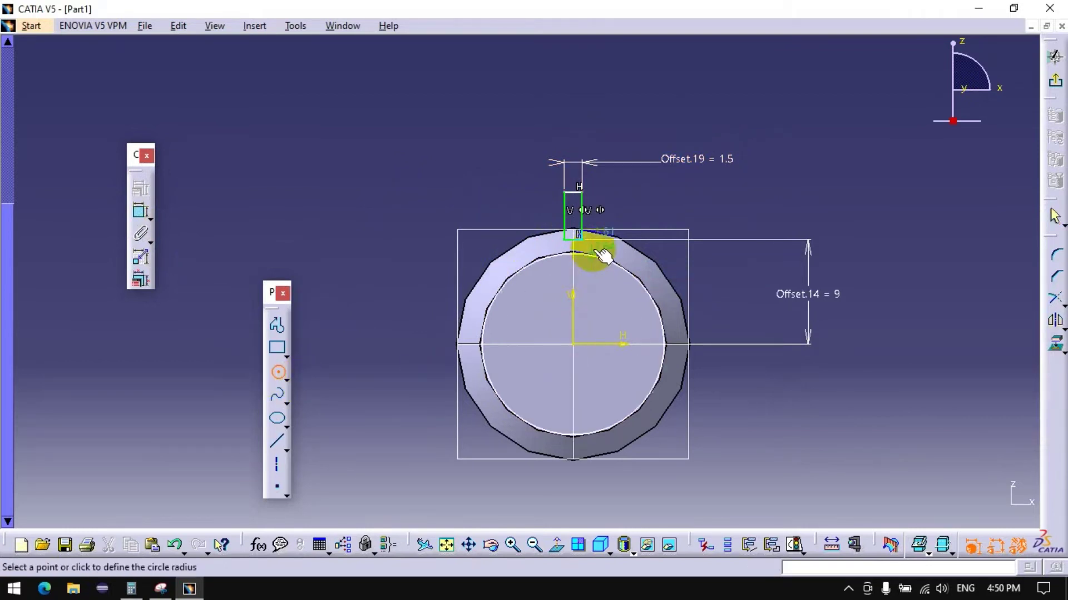
pyautogui.click(277, 374)
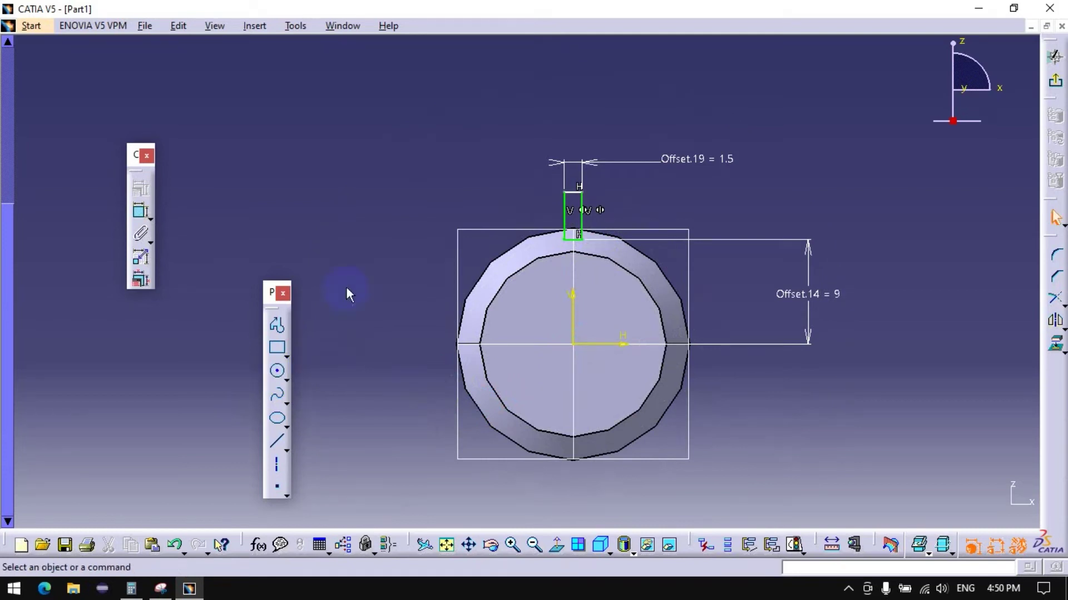
pyautogui.click(1054, 82)
# Step: Pocket the small rectangle 27.4 mm deep to cut a keyway slot into the collar
pyautogui.click(1055, 334)
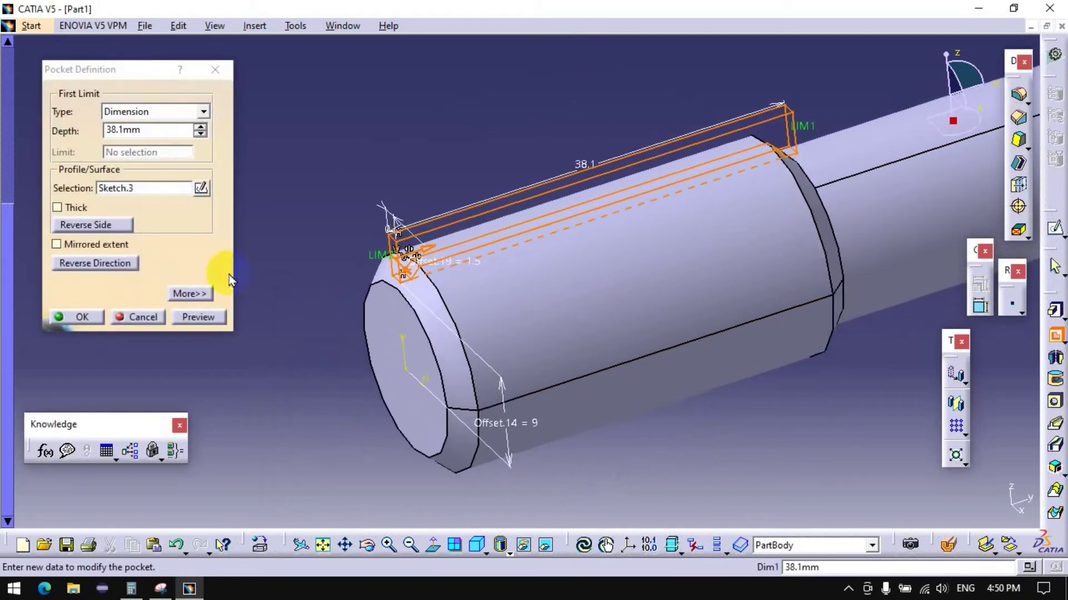
pyautogui.click(168, 129)
pyautogui.write('25.4+2')
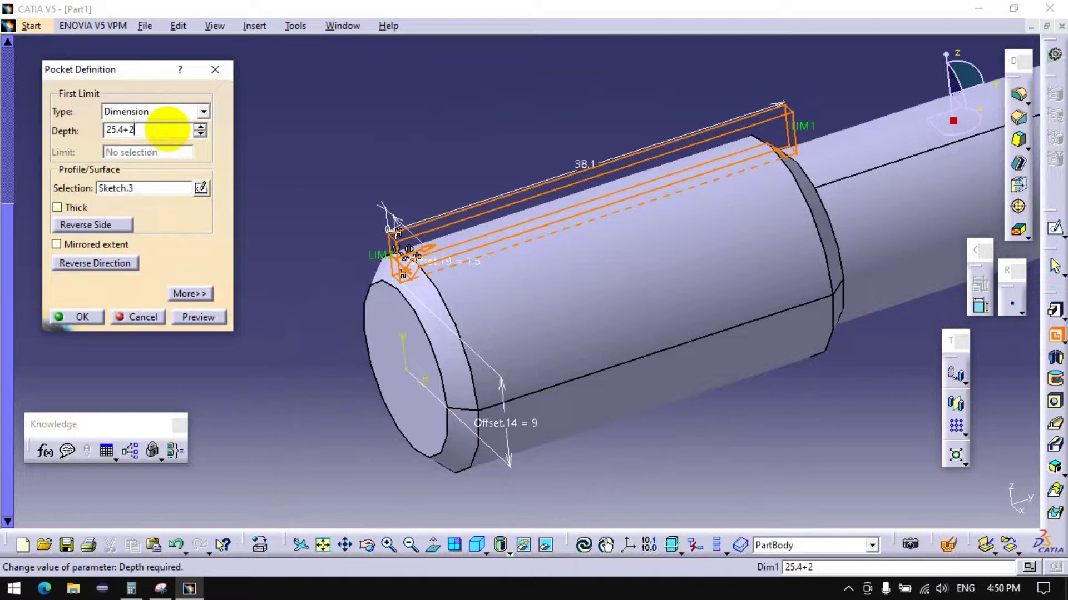
pyautogui.press('Return')
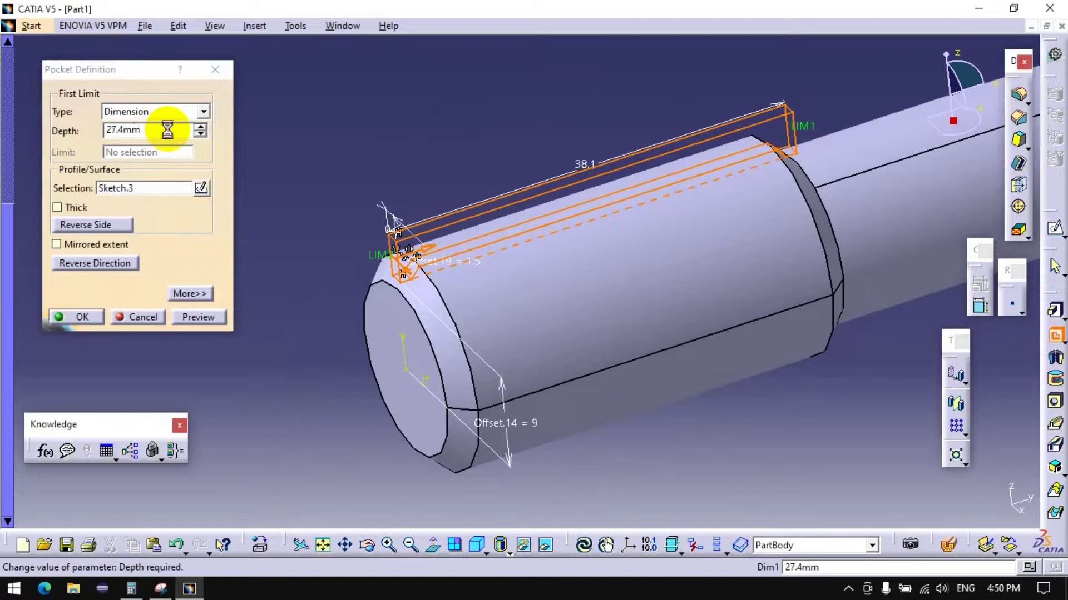
pyautogui.press('Return')
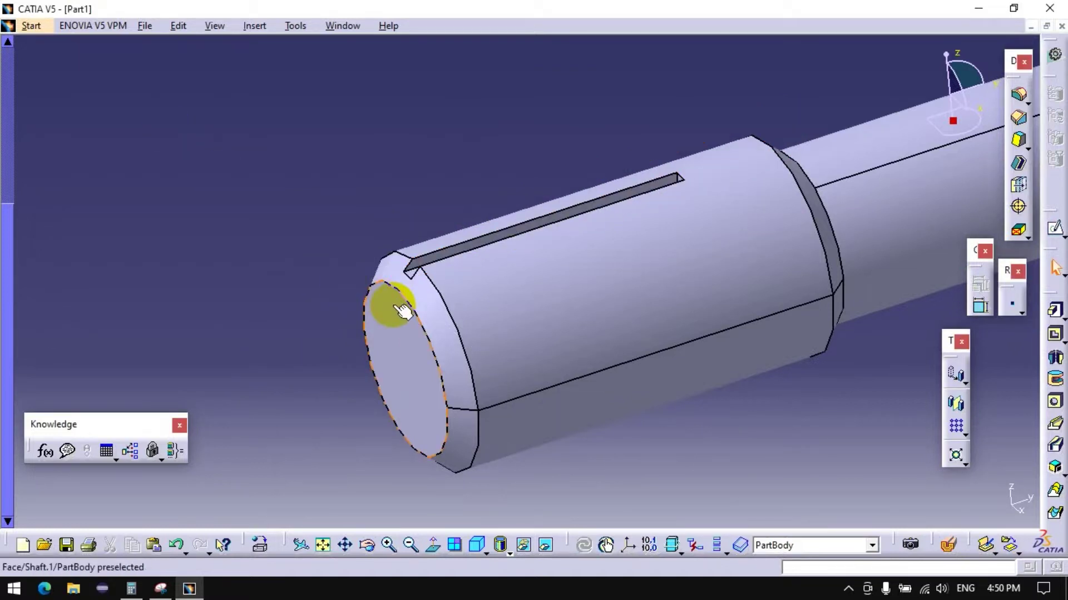
pyautogui.doubleClick(465, 255)
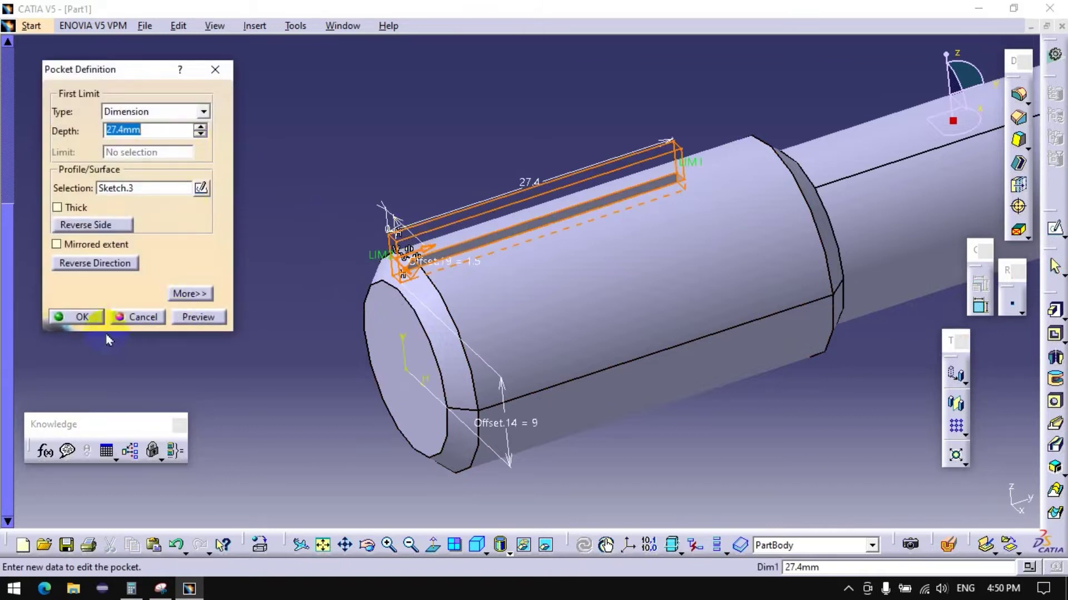
pyautogui.click(92, 324)
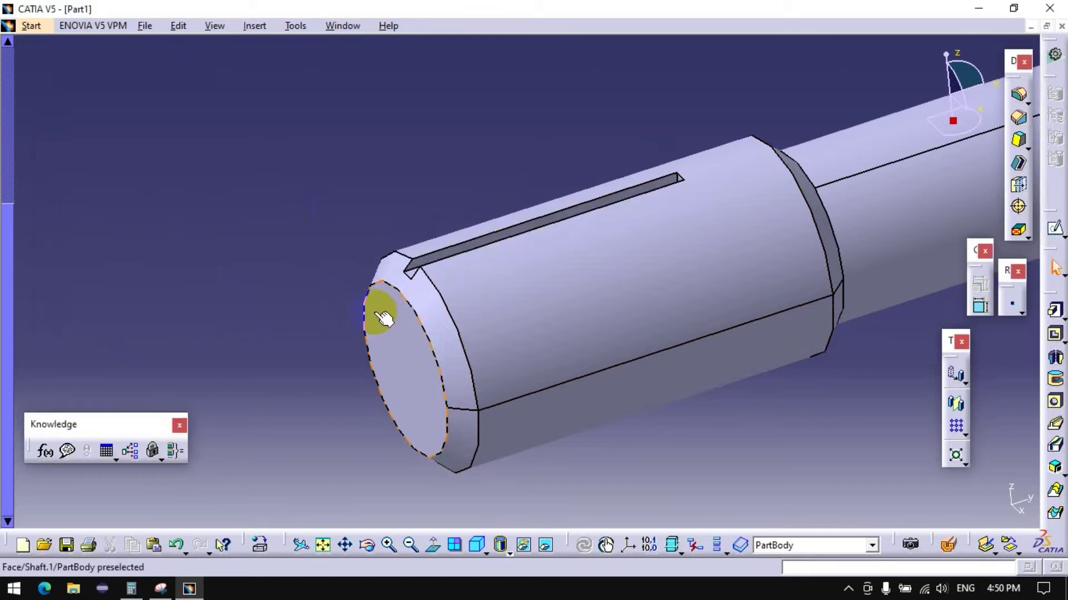
pyautogui.click(962, 428)
pyautogui.click(1010, 441)
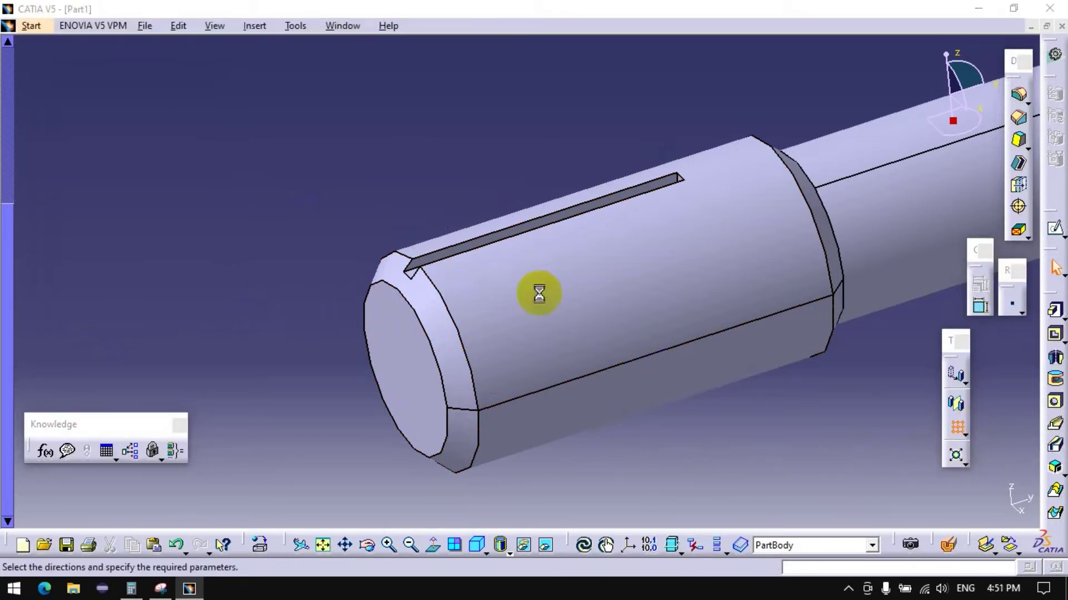
# Step: Set up a complete-crown circular pattern of Pocket.1, referenced on the shaft end face
pyautogui.click(384, 251)
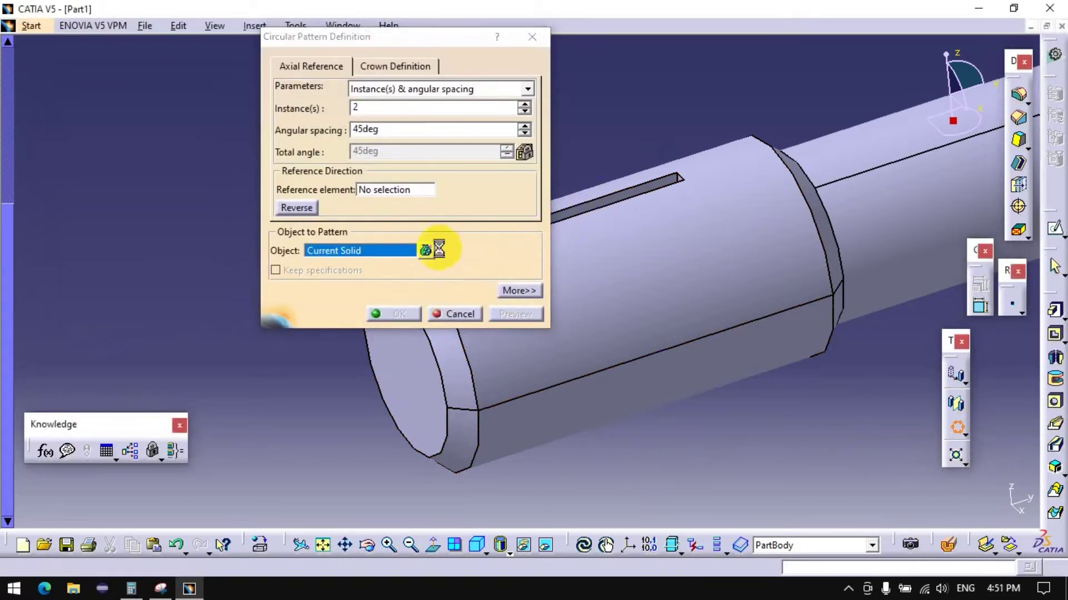
pyautogui.click(604, 203)
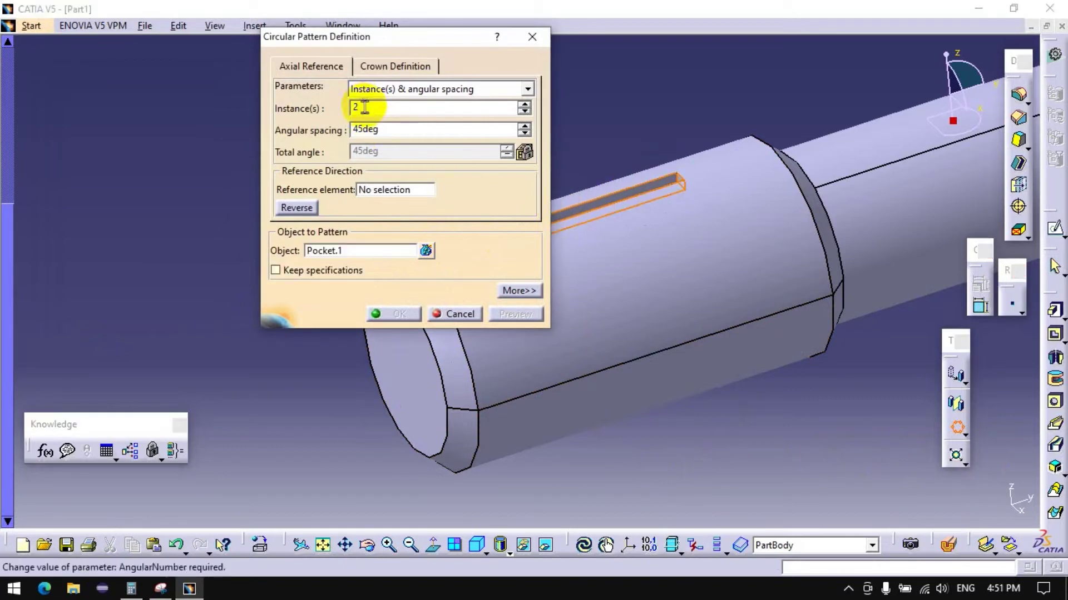
pyautogui.click(359, 89)
pyautogui.click(359, 89)
pyautogui.click(355, 89)
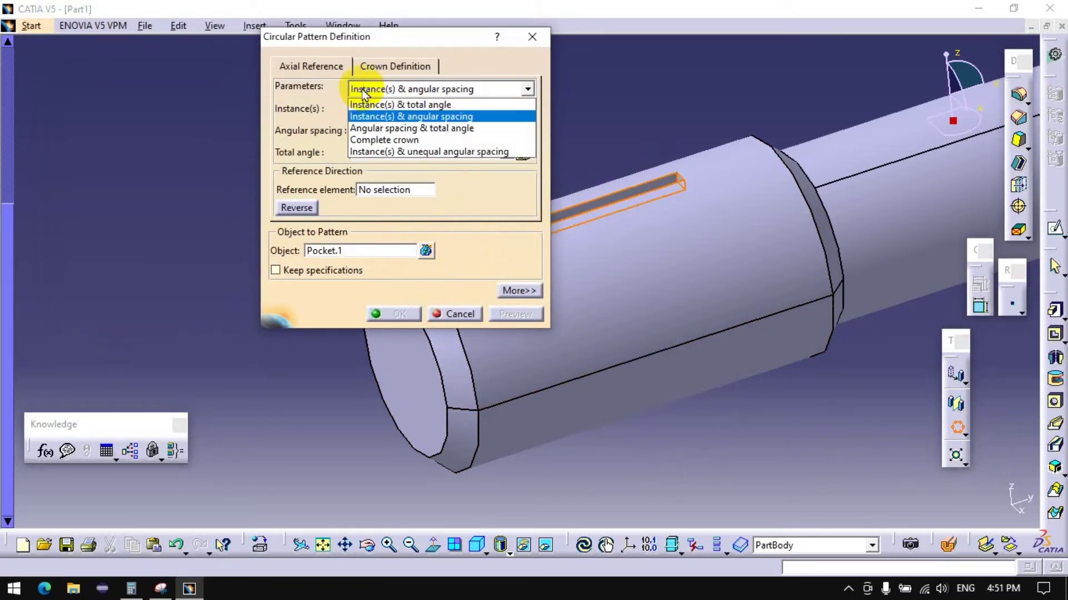
pyautogui.click(359, 137)
pyautogui.click(376, 192)
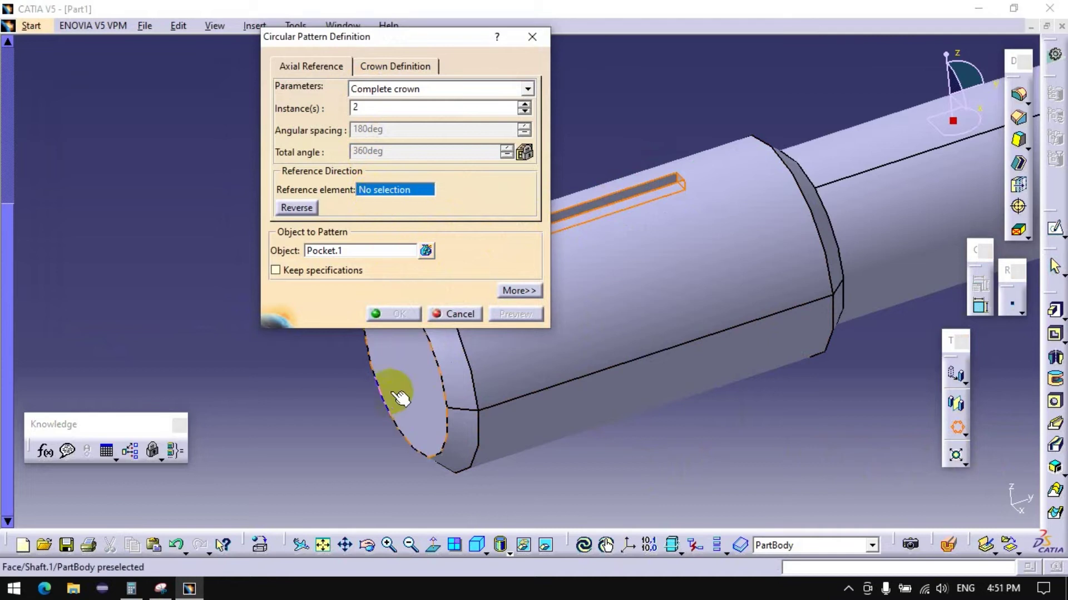
pyautogui.click(403, 403)
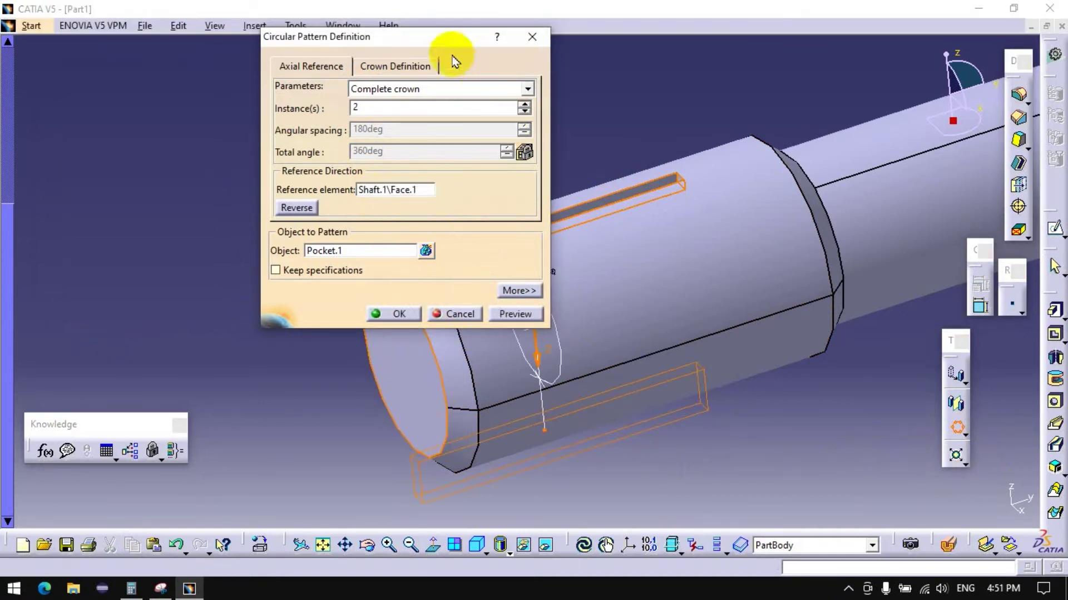
pyautogui.moveTo(411, 37); pyautogui.dragTo(211, 84)
# Step: Raise the pattern's instance count to 18 and create the splines
pyautogui.click(325, 153)
pyautogui.click(325, 153)
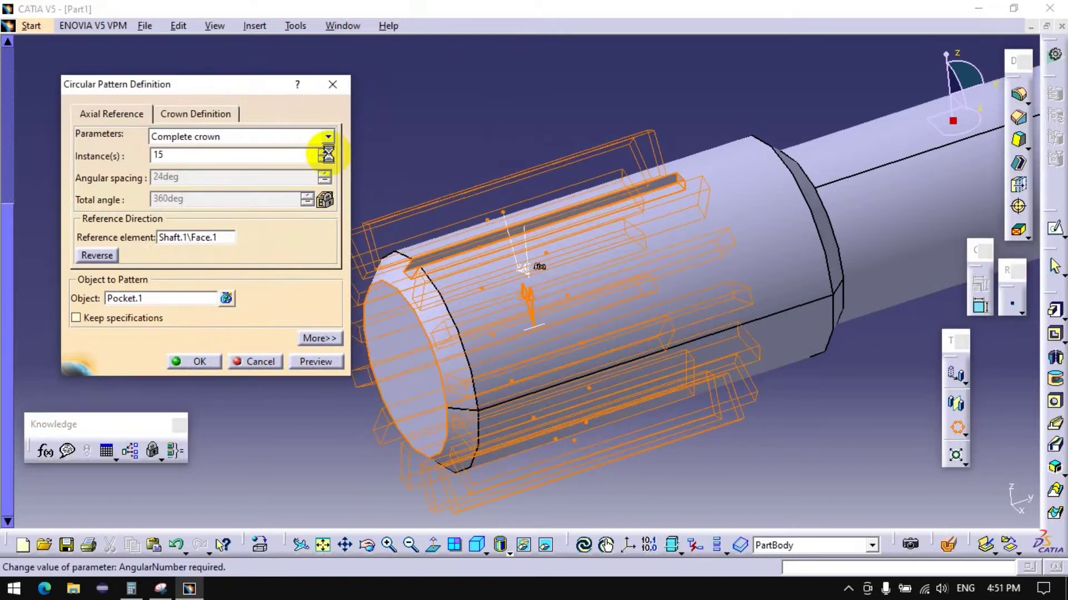
pyautogui.click(328, 156)
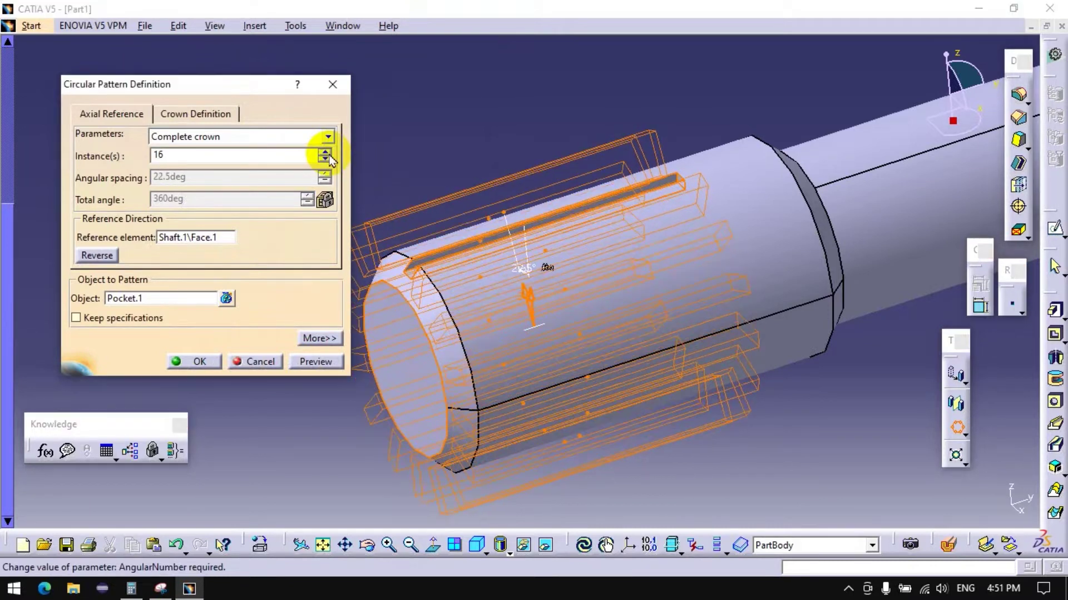
pyautogui.click(328, 155)
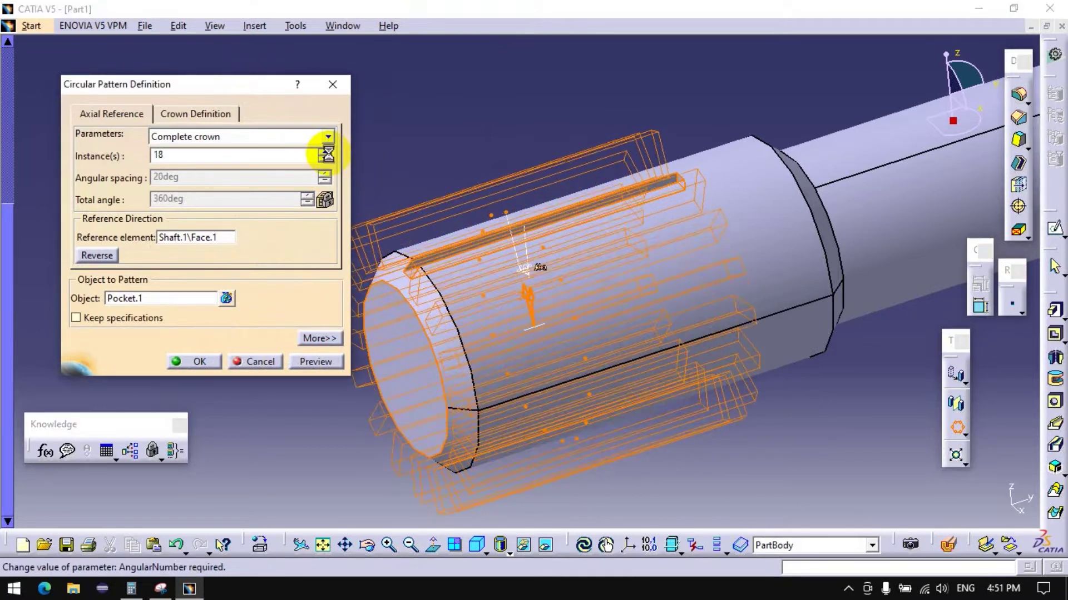
pyautogui.click(196, 362)
pyautogui.moveTo(608, 280)
pyautogui.mouseDown(button='middle')
pyautogui.moveTo(617, 298)
pyautogui.moveTo(603, 424)
pyautogui.moveTo(379, 190)
pyautogui.moveTo(492, 226)
pyautogui.mouseUp(button='middle')
# Step: Insert a new Body.2 and start a sketch on the yz plane in it
pyautogui.moveTo(500, 306); pyautogui.dragTo(336, 240, button='middle')
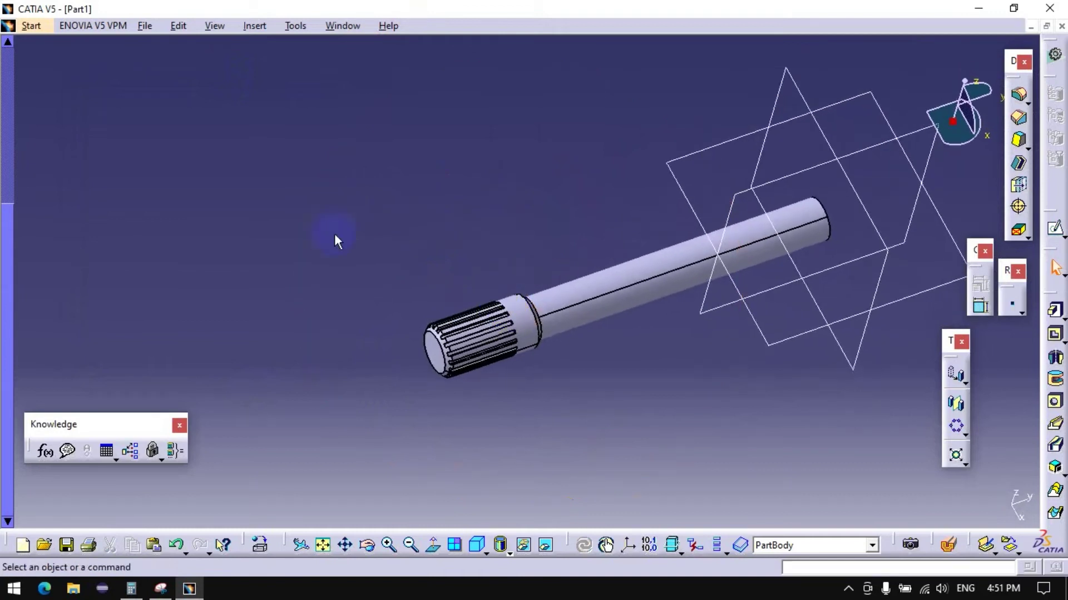
pyautogui.click(254, 26)
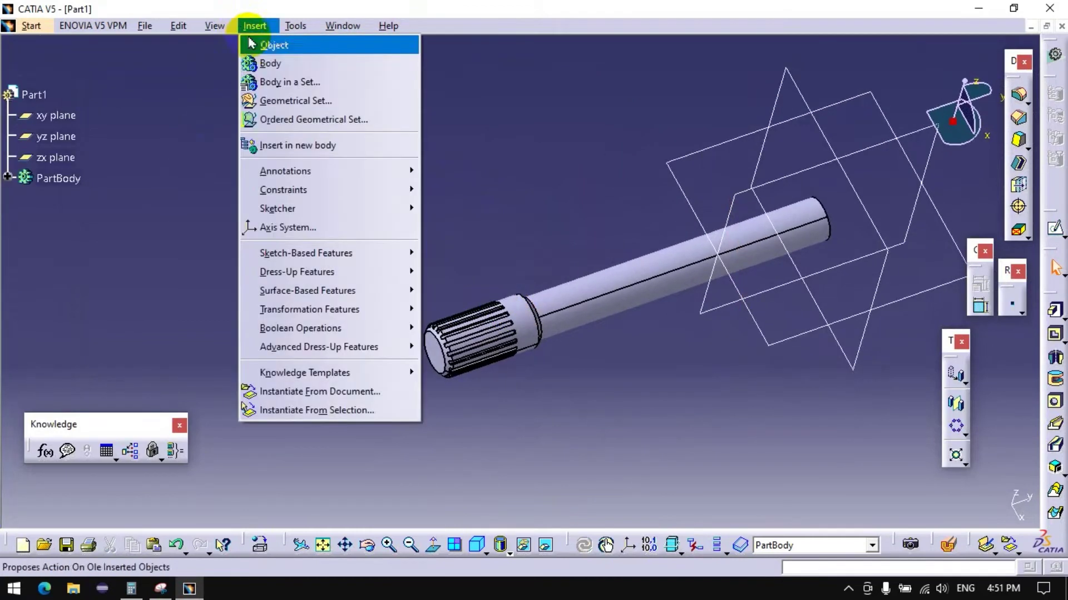
pyautogui.click(261, 61)
pyautogui.click(1054, 228)
pyautogui.moveTo(667, 362)
pyautogui.mouseDown(button='middle')
pyautogui.moveTo(662, 295)
pyautogui.moveTo(567, 279)
pyautogui.moveTo(856, 179)
pyautogui.mouseUp(button='middle')
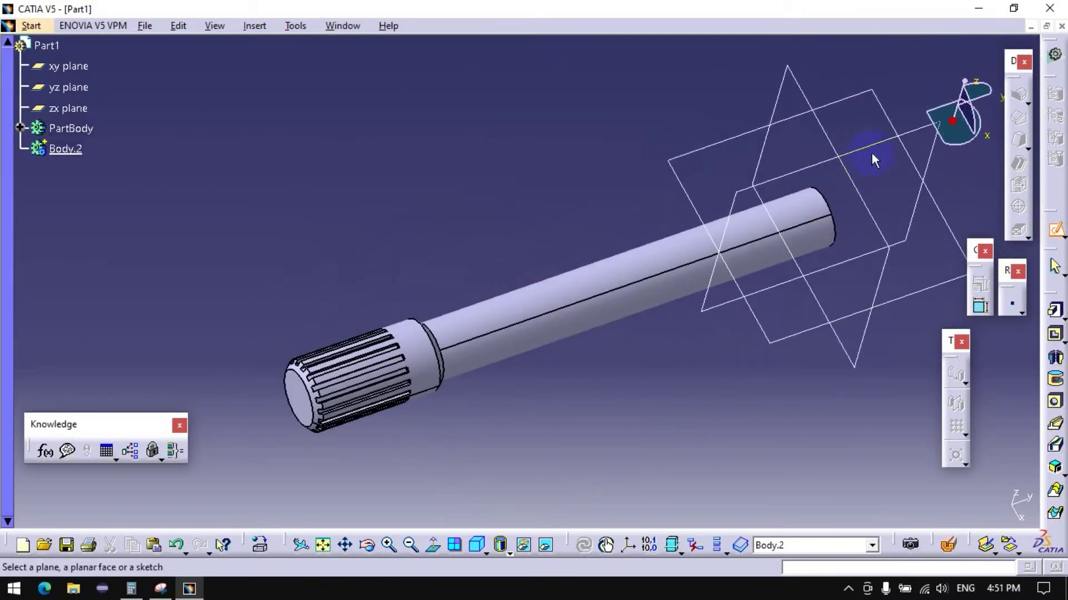
pyautogui.click(872, 157)
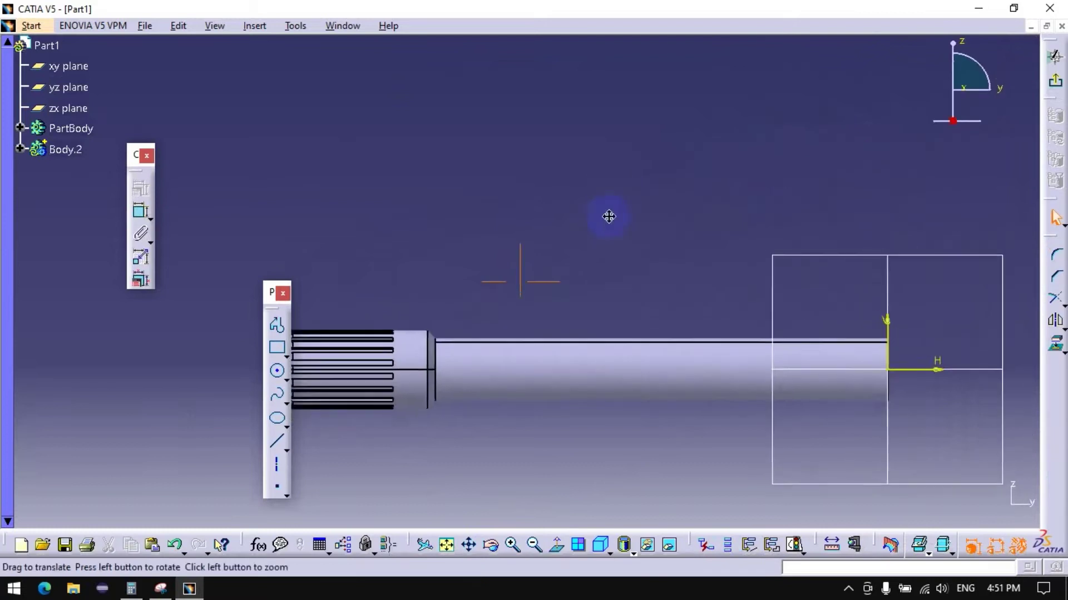
pyautogui.moveTo(608, 214); pyautogui.dragTo(667, 254, button='middle')
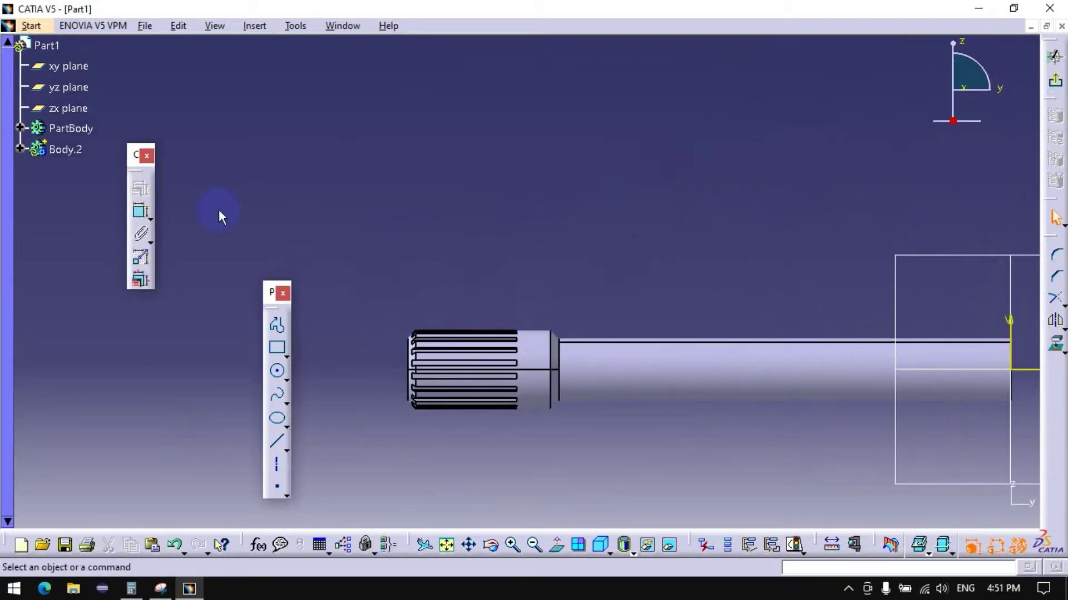
# Step: Draw a closed trapezoid-shaped profile above the splined end of the shaft
pyautogui.click(276, 327)
pyautogui.click(383, 245)
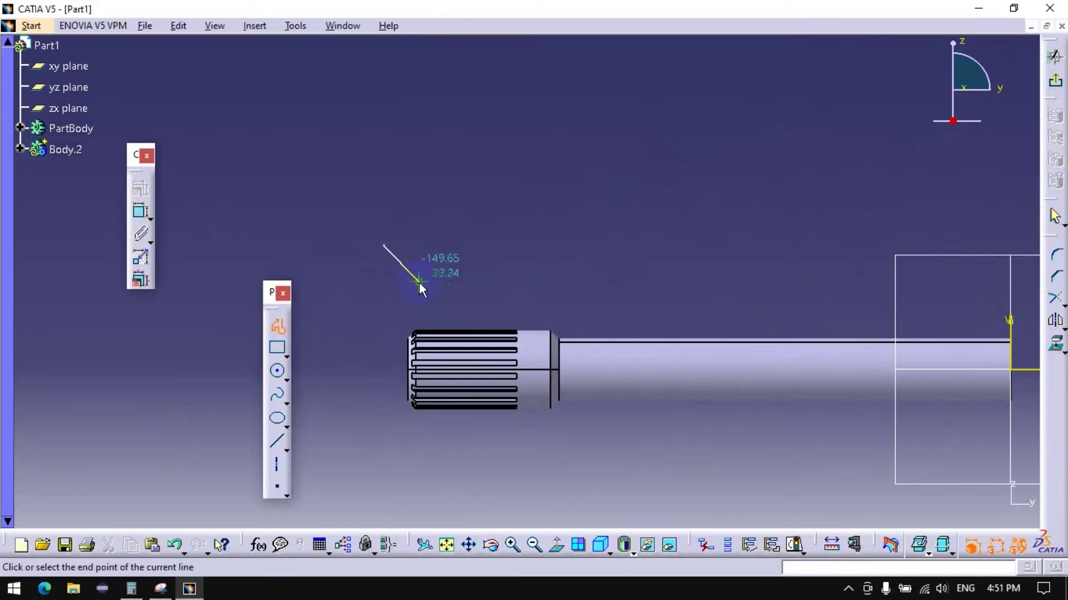
pyautogui.click(516, 313)
pyautogui.click(516, 287)
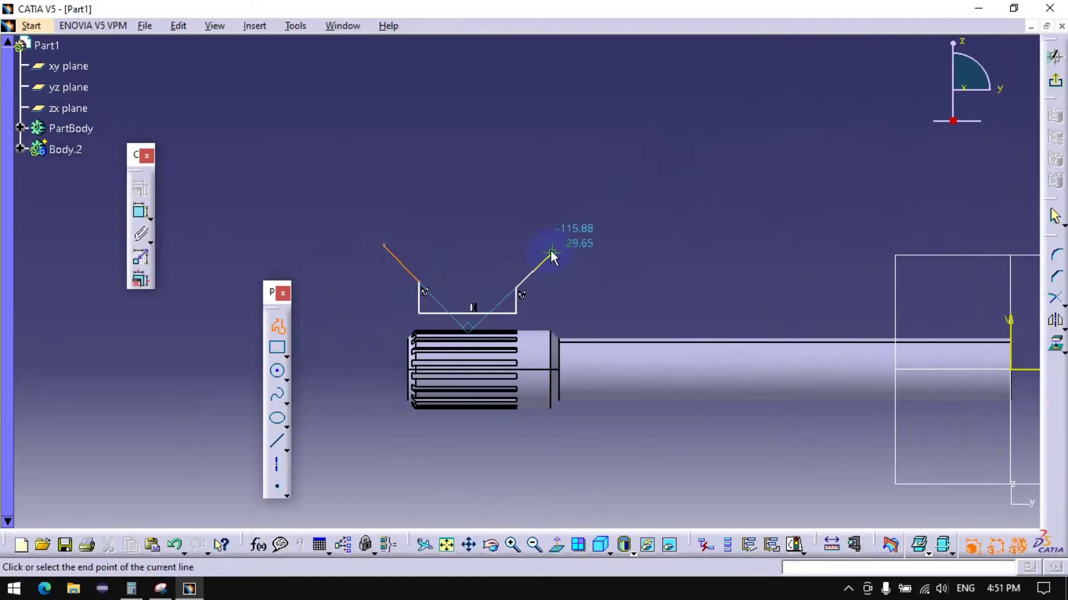
pyautogui.click(556, 244)
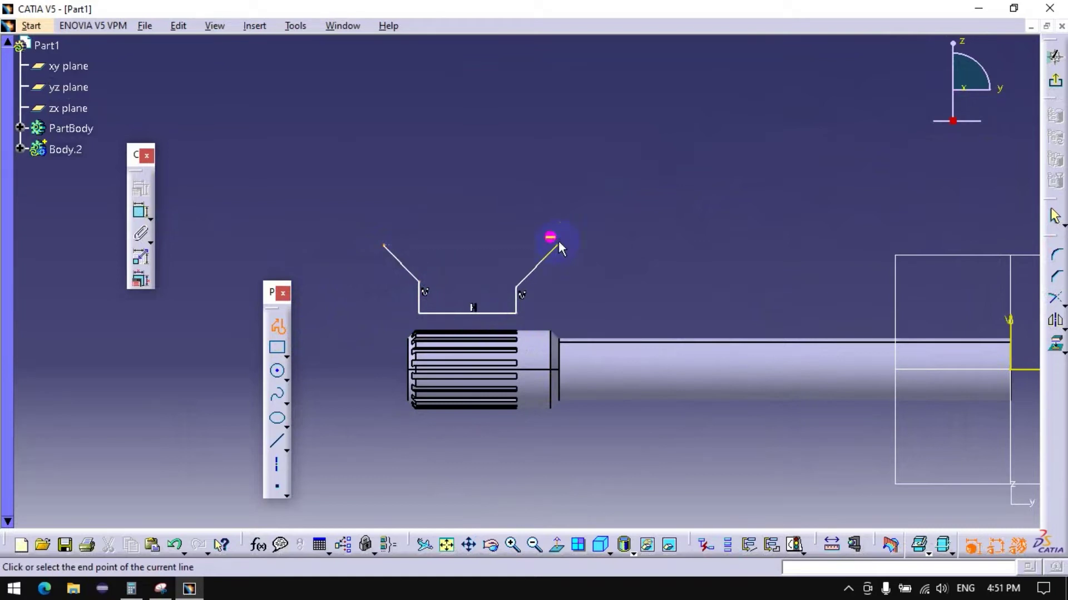
pyautogui.click(383, 246)
pyautogui.click(248, 258)
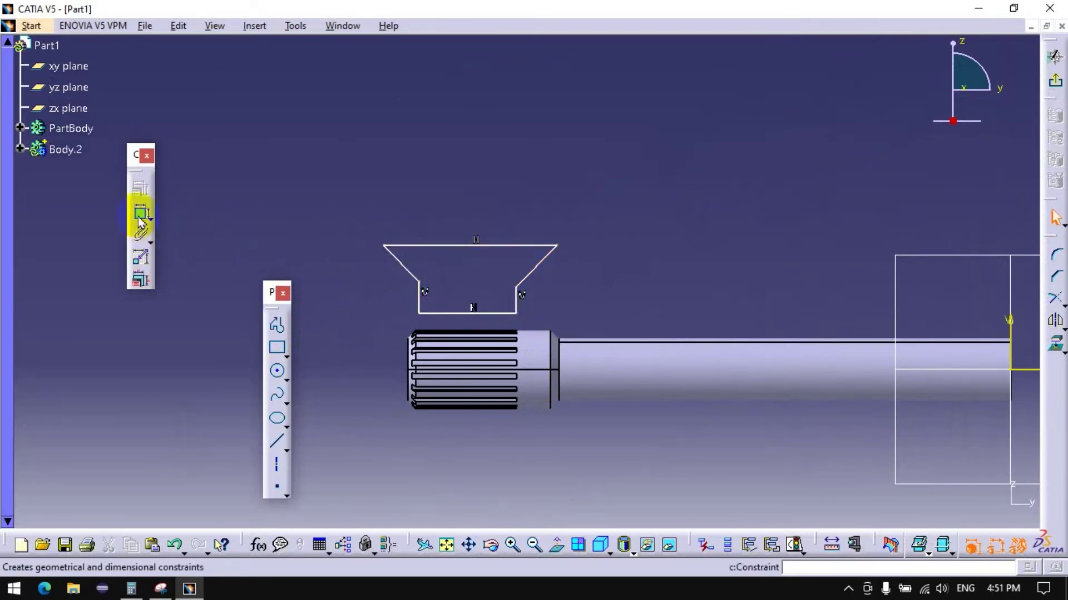
# Step: Draw a vertical line through the profile and dimension its offset from the shaft's left end
pyautogui.click(276, 441)
pyautogui.click(462, 431)
pyautogui.click(463, 450)
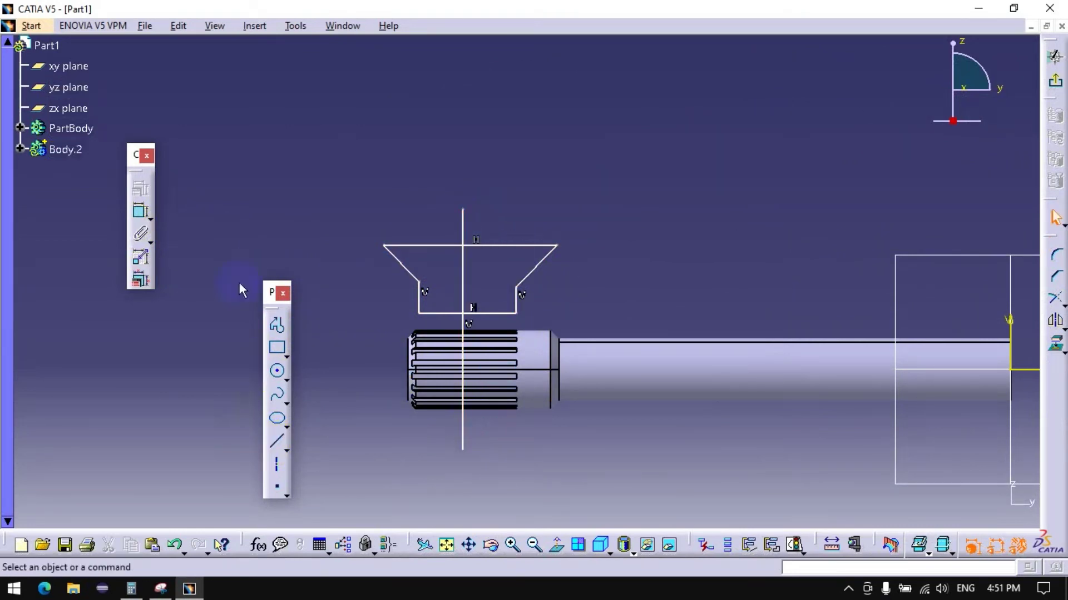
pyautogui.click(141, 212)
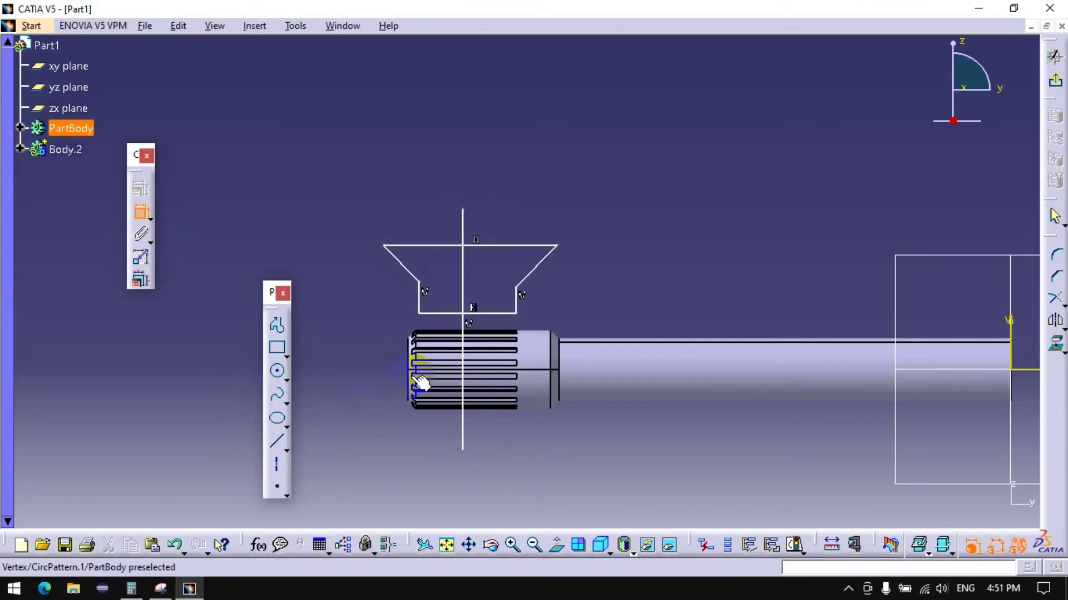
pyautogui.click(411, 400)
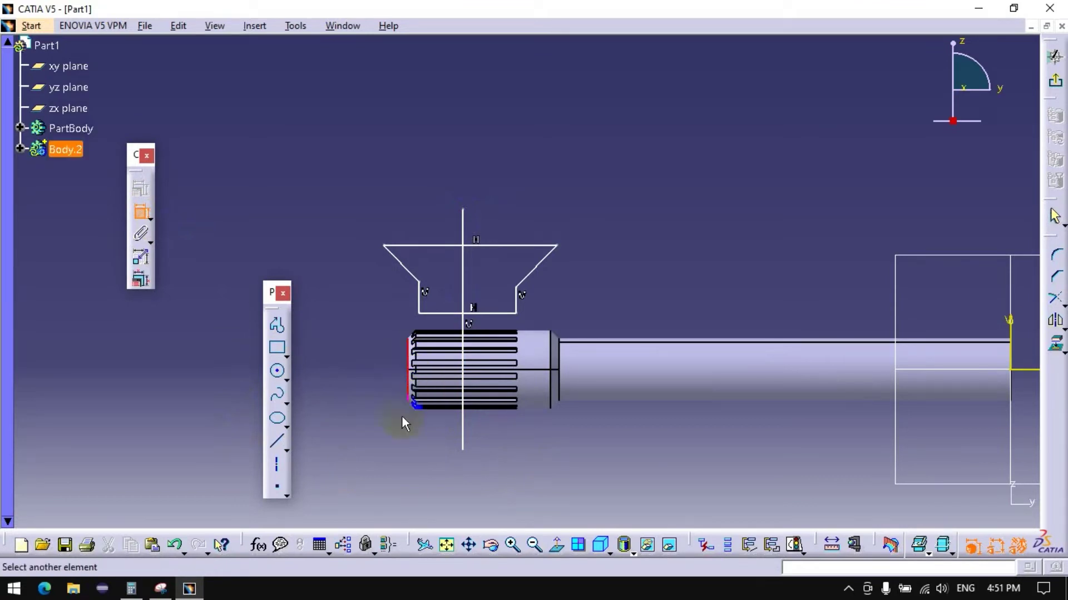
pyautogui.click(463, 429)
pyautogui.click(516, 446)
pyautogui.write('25.4+2')
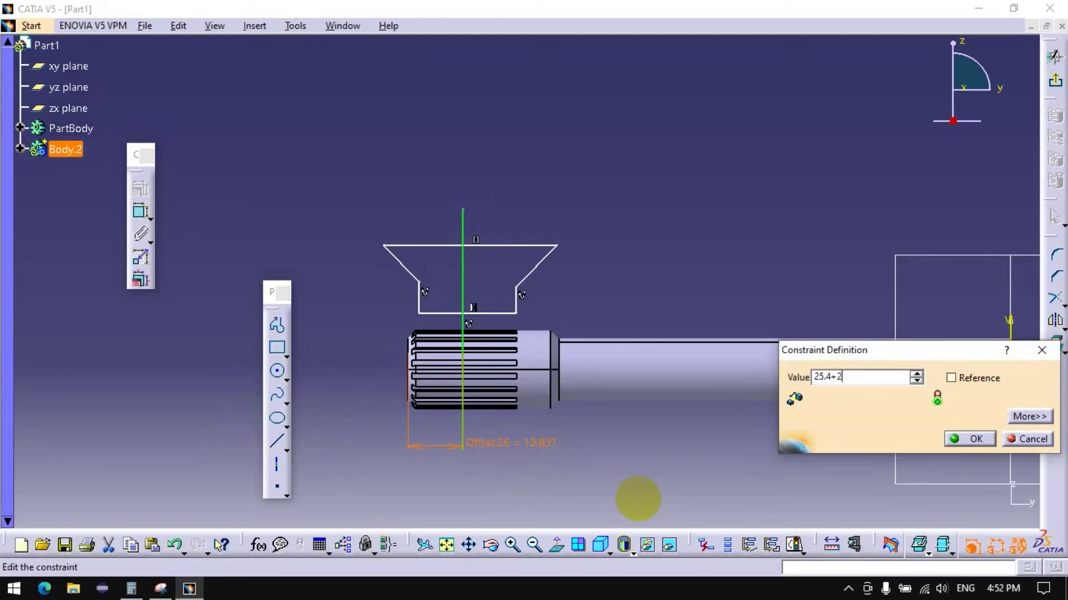
# Step: Adjust the vertical line's Offset.26 dimension, trying 27.4 and 25.4/2, ending at 14.7 mm
pyautogui.press('Return')
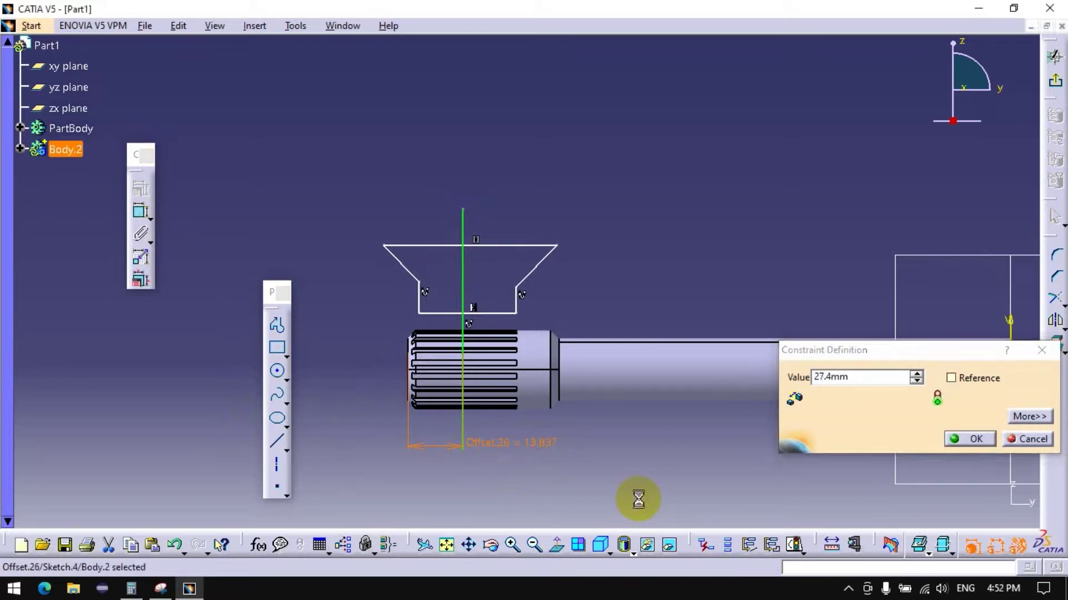
pyautogui.doubleClick(568, 443)
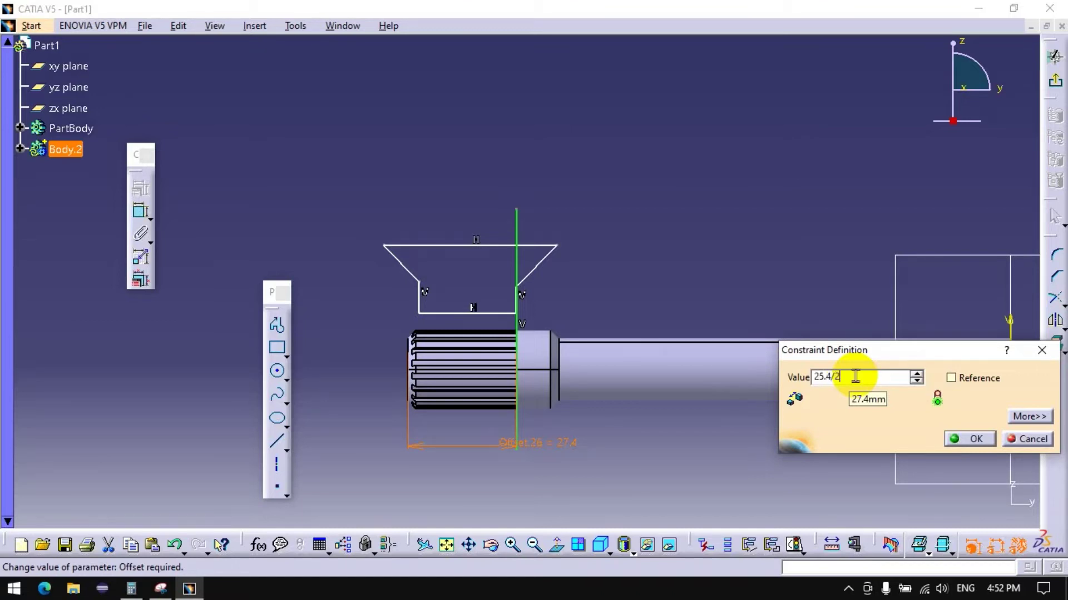
pyautogui.press('Return')
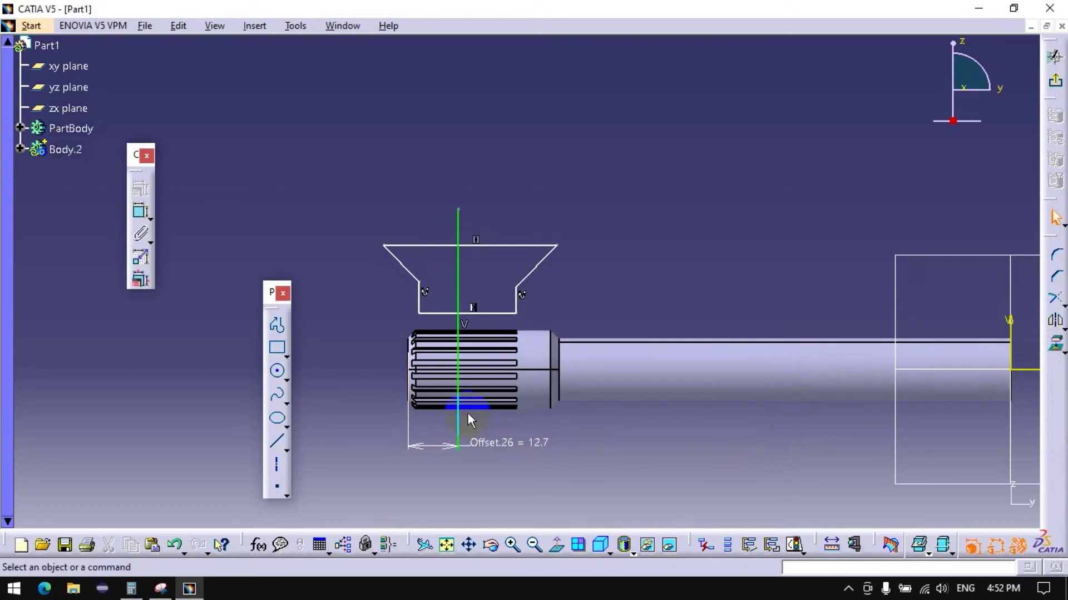
pyautogui.doubleClick(468, 420)
pyautogui.write('2')
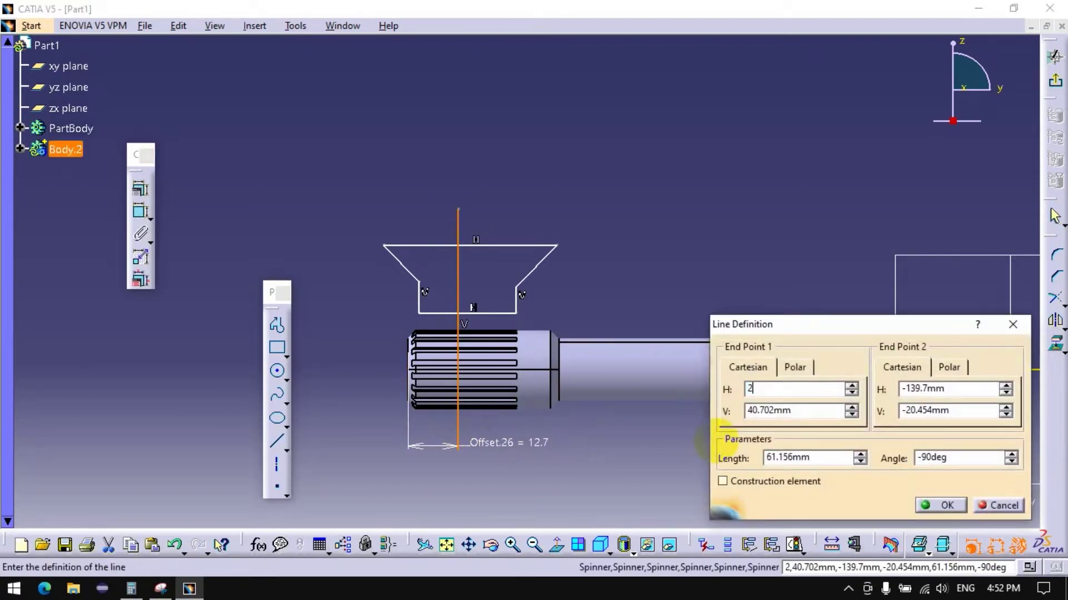
pyautogui.press('Return')
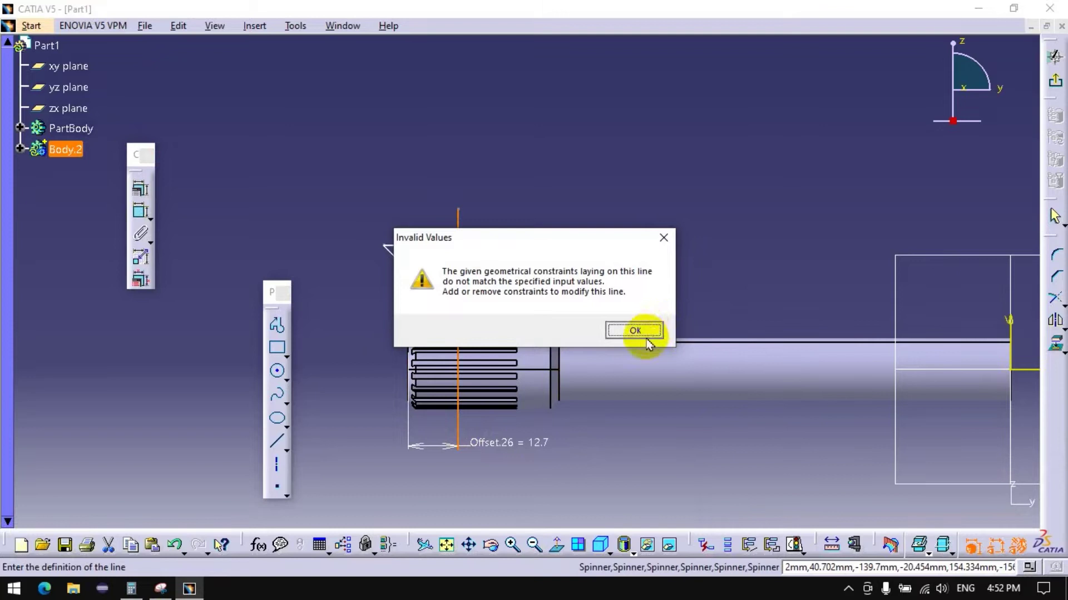
pyautogui.click(639, 332)
pyautogui.doubleClick(529, 444)
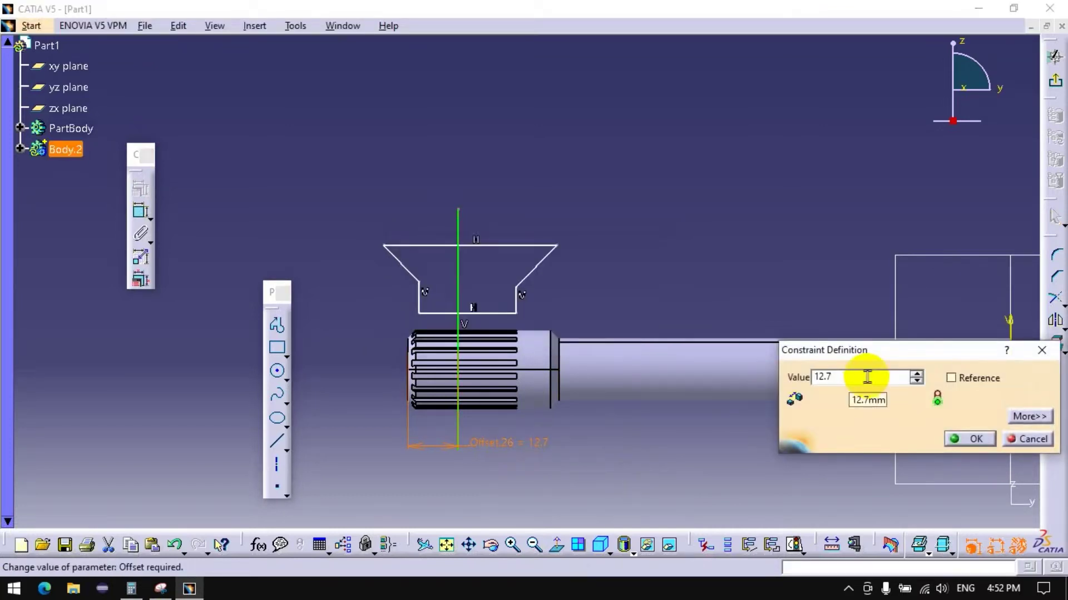
pyautogui.press('Return')
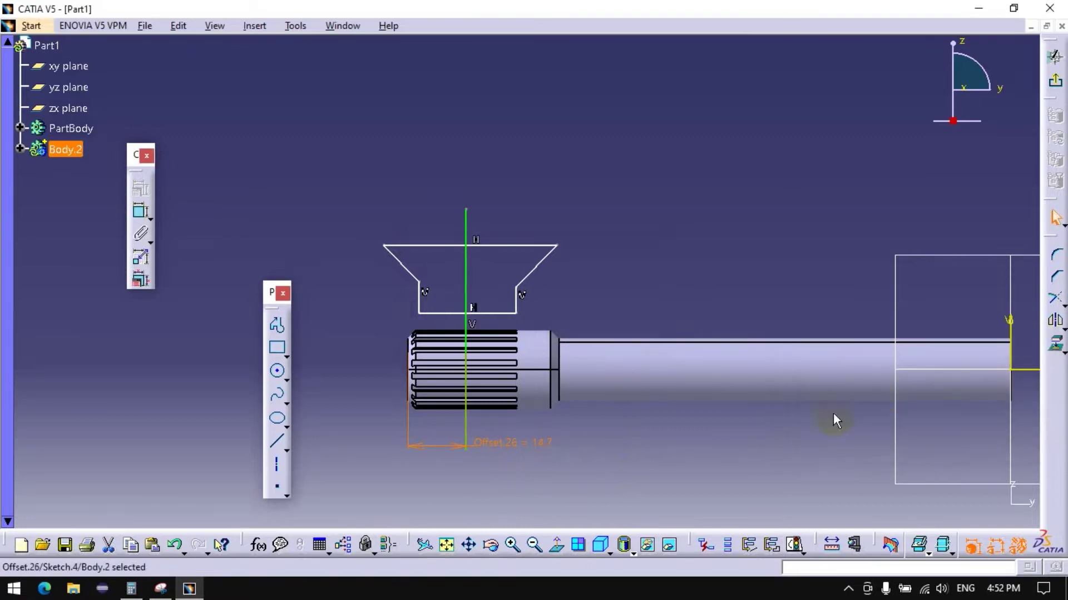
# Step: Turn vertical Line.7 into a dashed construction element, discarding an accidental Output feature change
pyautogui.rightClick(466, 271)
pyautogui.moveTo(514, 509)
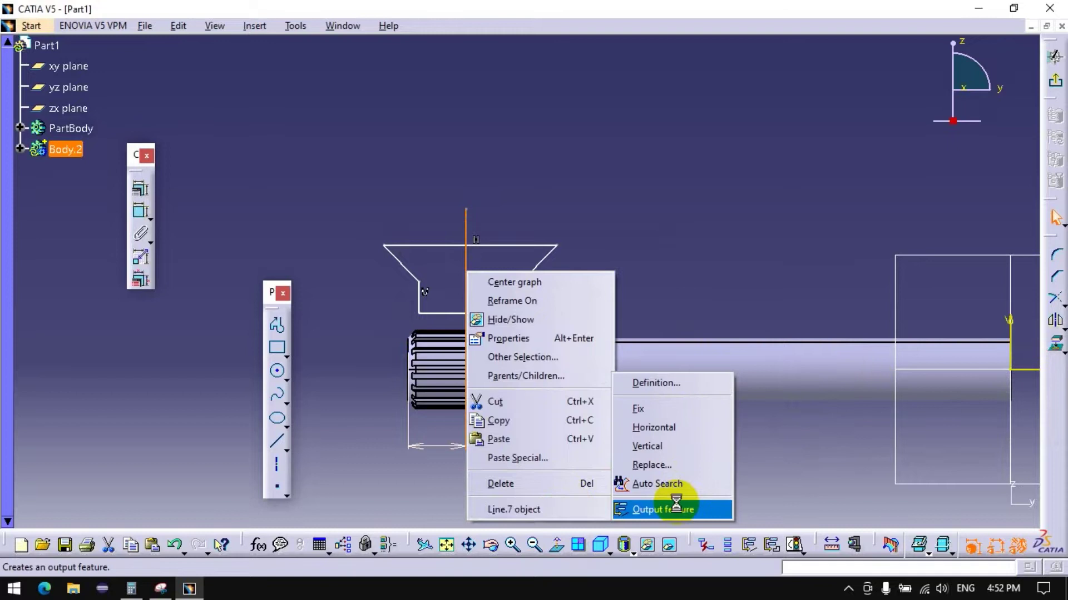
pyautogui.click(670, 508)
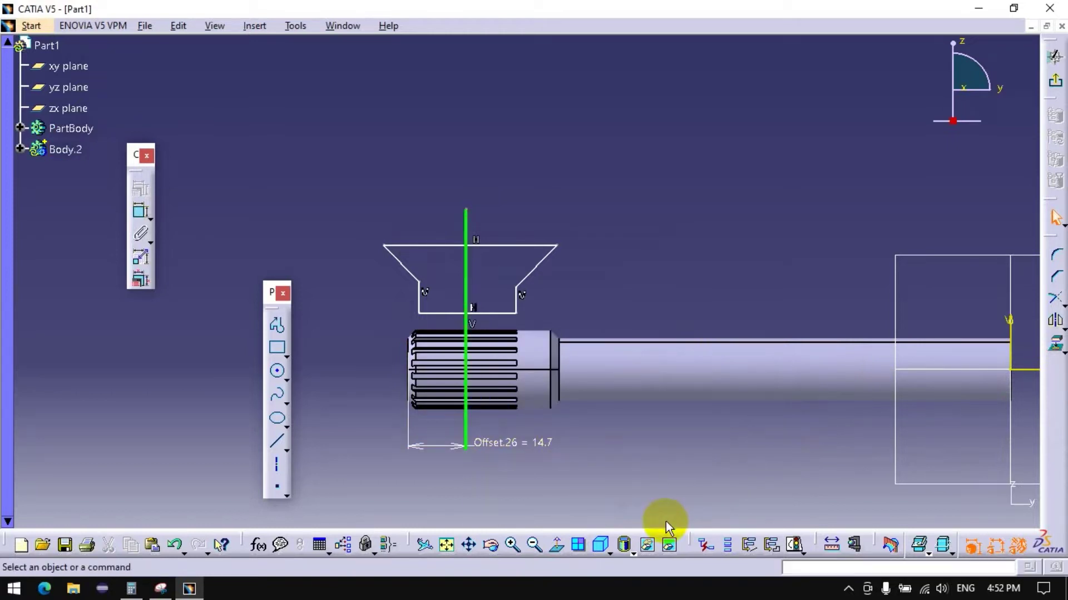
pyautogui.hotkey('ctrl', 'z')
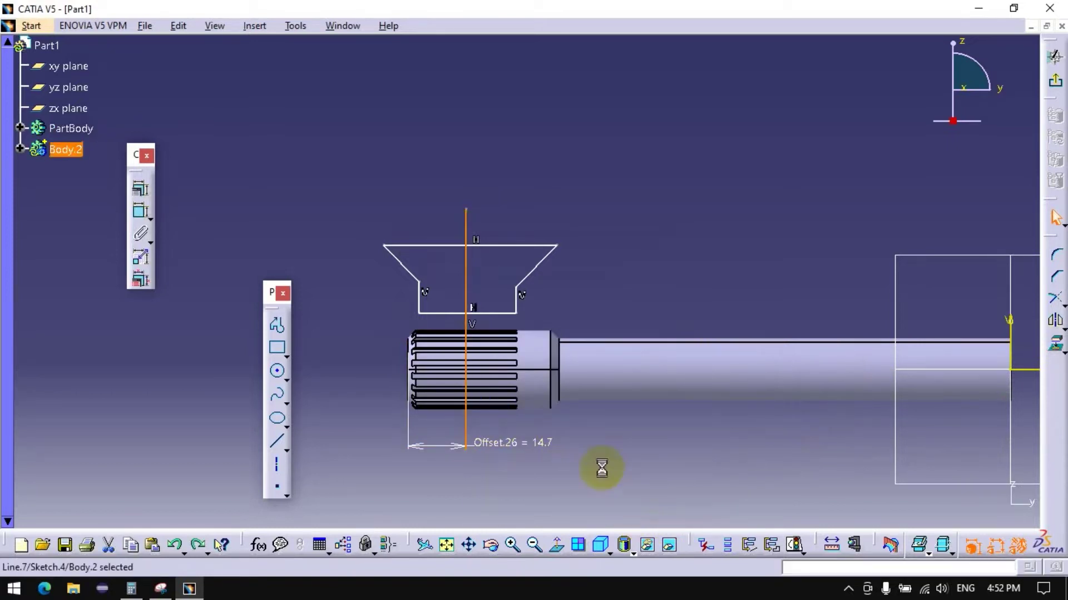
pyautogui.rightClick(467, 431)
pyautogui.moveTo(542, 412)
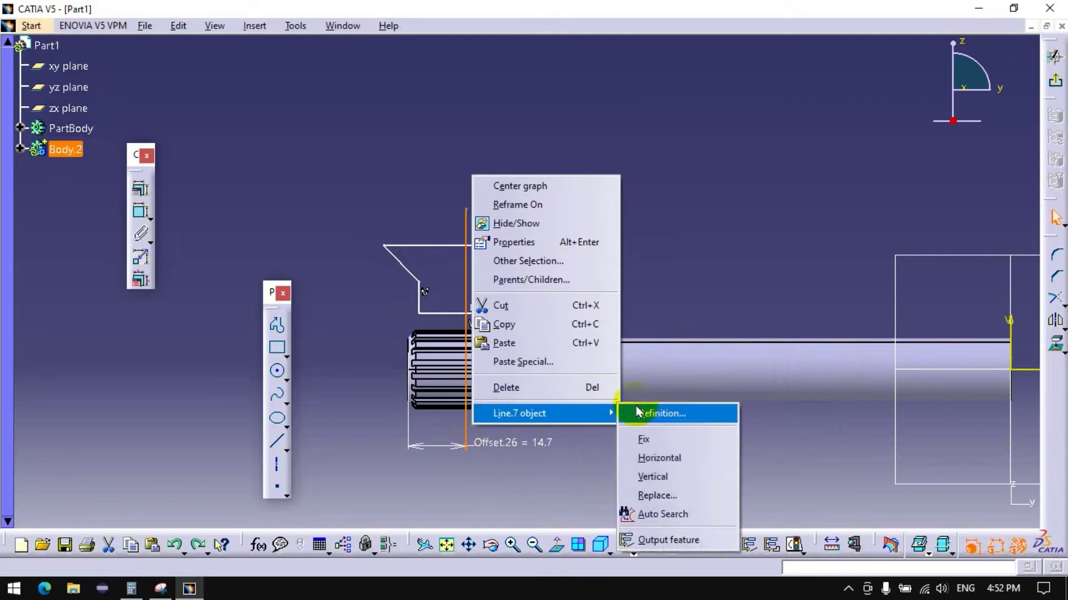
pyautogui.click(676, 414)
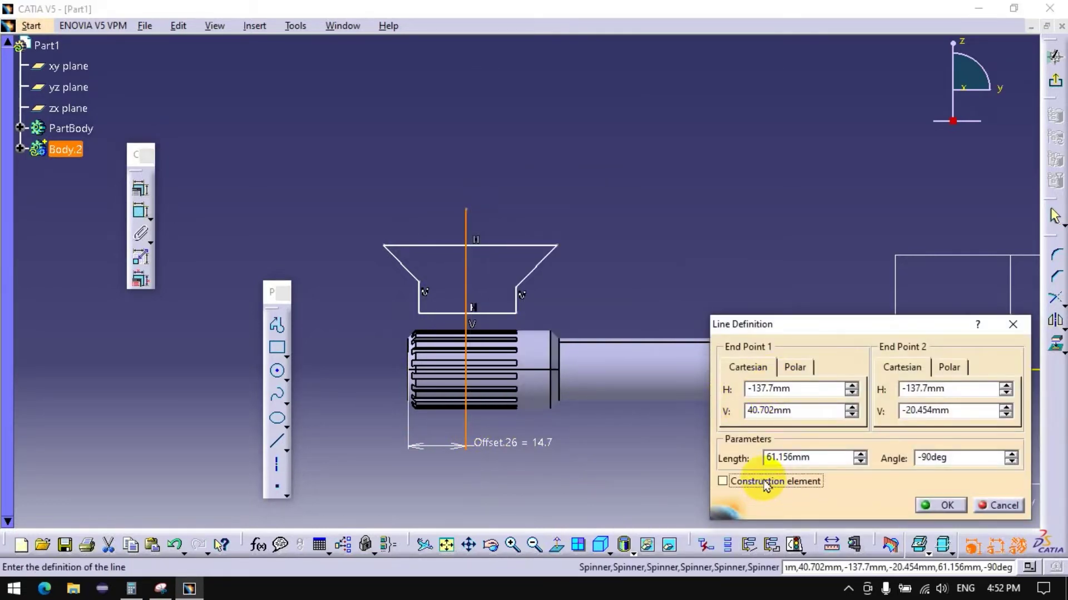
pyautogui.click(921, 507)
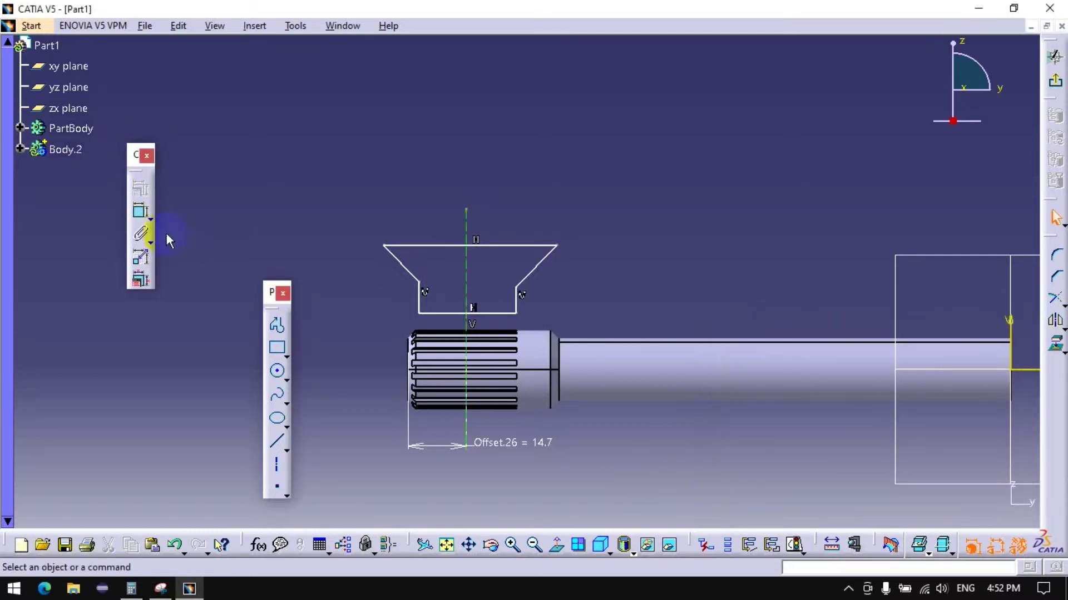
pyautogui.click(144, 214)
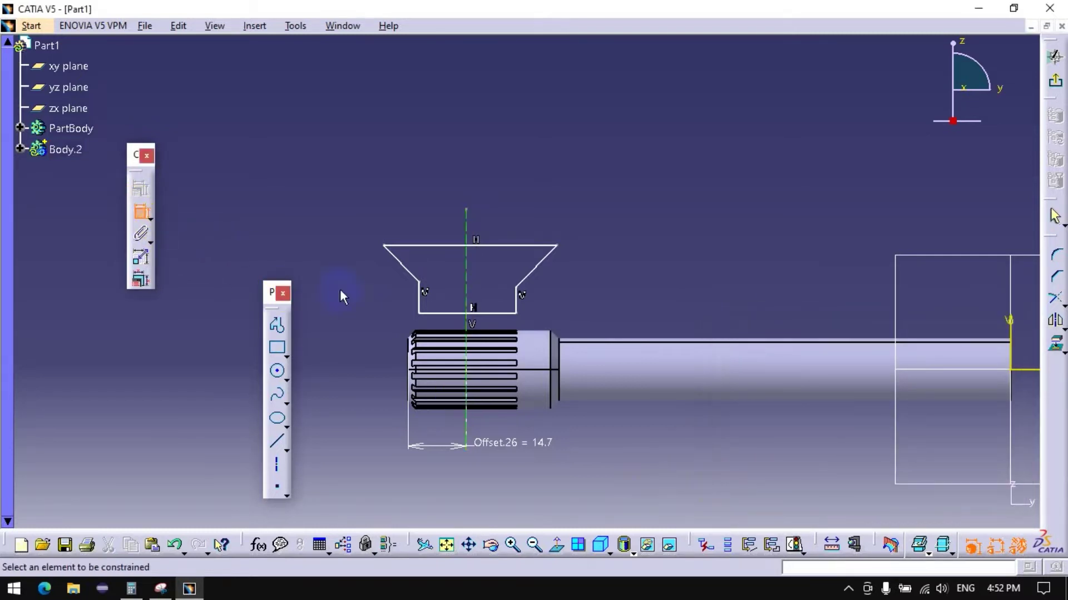
# Step: Make the profile's two short vertical edges symmetric about the construction line
pyautogui.click(423, 301)
pyautogui.click(517, 298)
pyautogui.rightClick(667, 177)
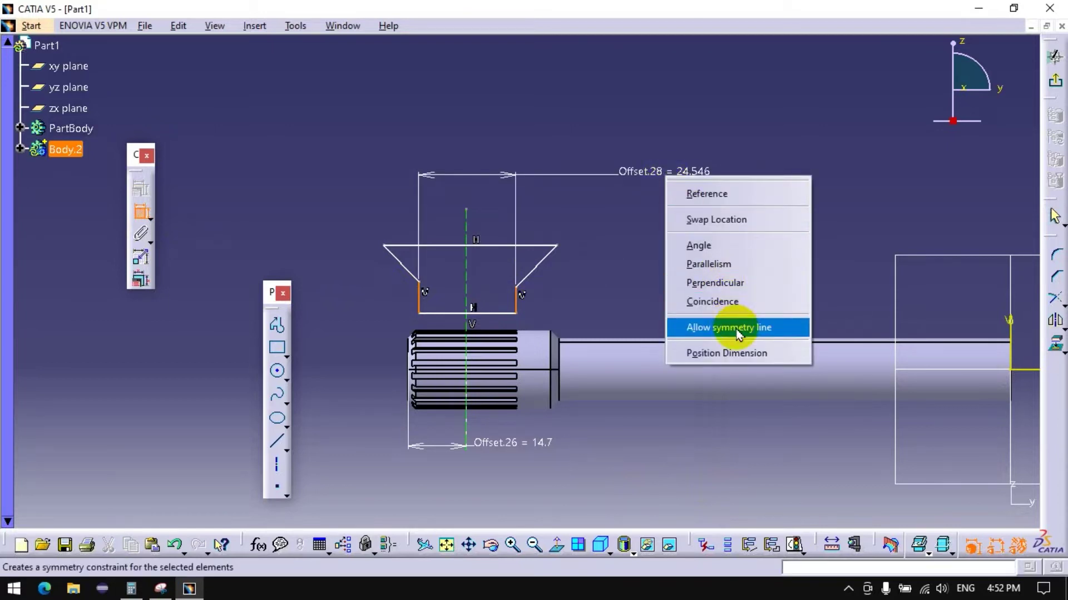
pyautogui.click(738, 329)
pyautogui.click(466, 291)
# Step: Make the two slanted edges symmetric about the construction line
pyautogui.click(140, 211)
pyautogui.click(412, 275)
pyautogui.click(536, 271)
pyautogui.rightClick(509, 145)
pyautogui.click(553, 269)
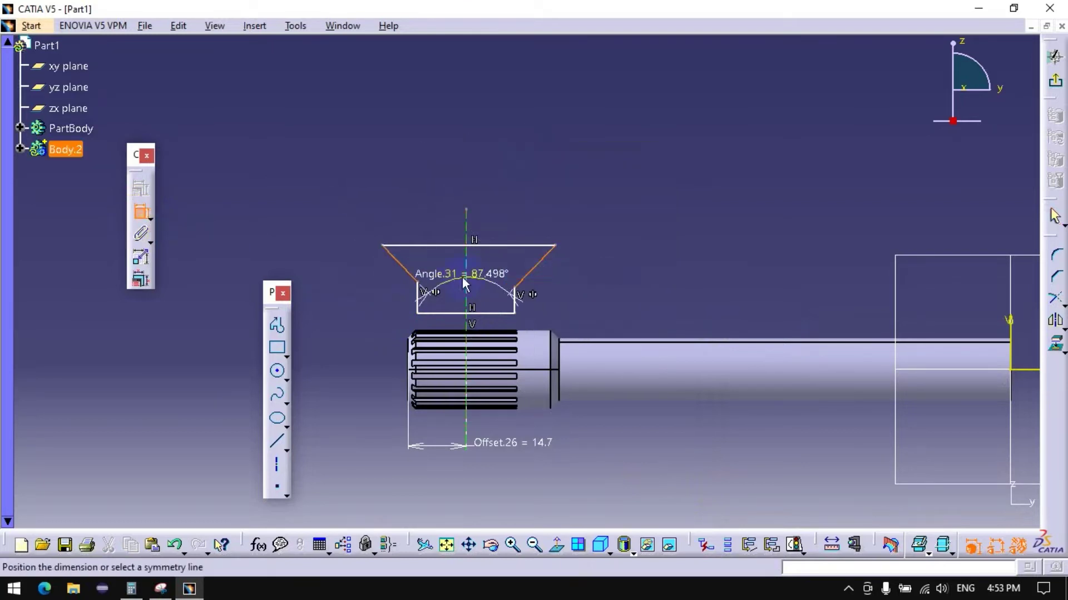
pyautogui.click(464, 278)
# Step: Dimension the angle between the slanted sides to 90°
pyautogui.click(140, 211)
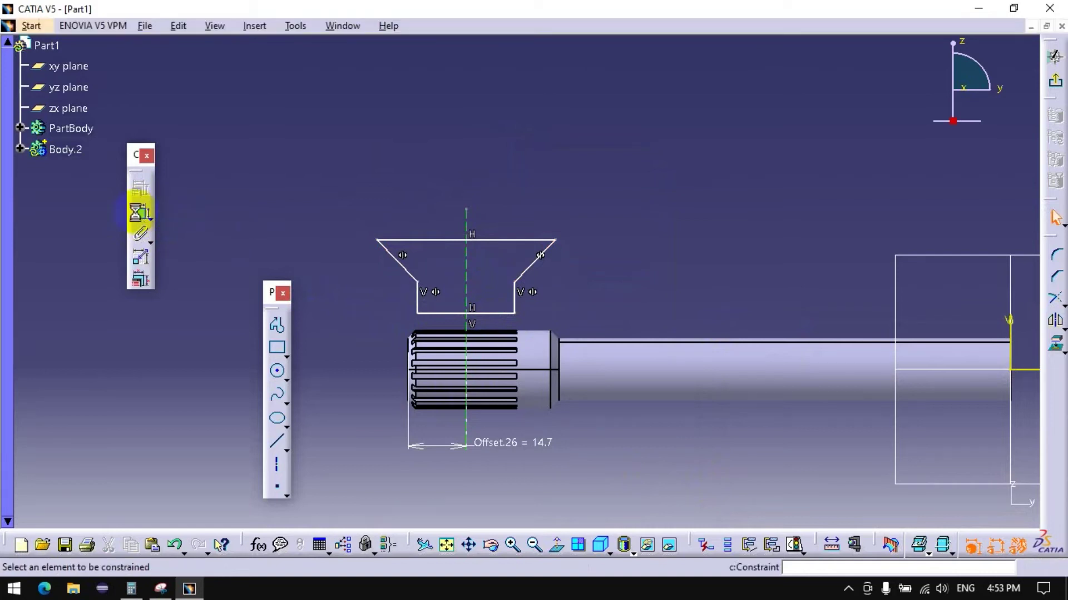
pyautogui.click(413, 271)
pyautogui.click(542, 267)
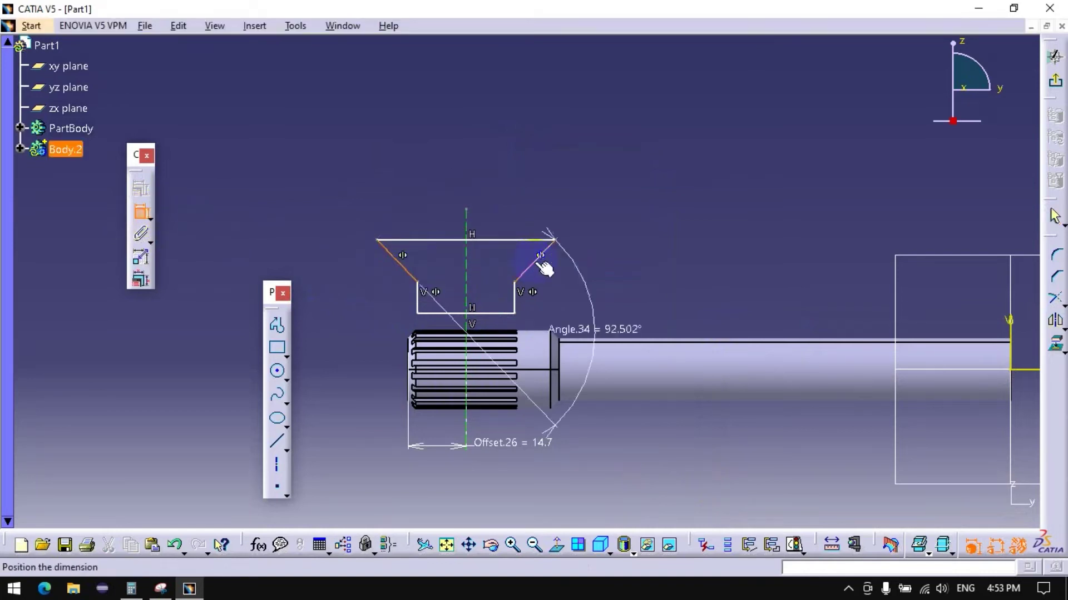
pyautogui.click(490, 119)
pyautogui.doubleClick(491, 116)
pyautogui.write('9')
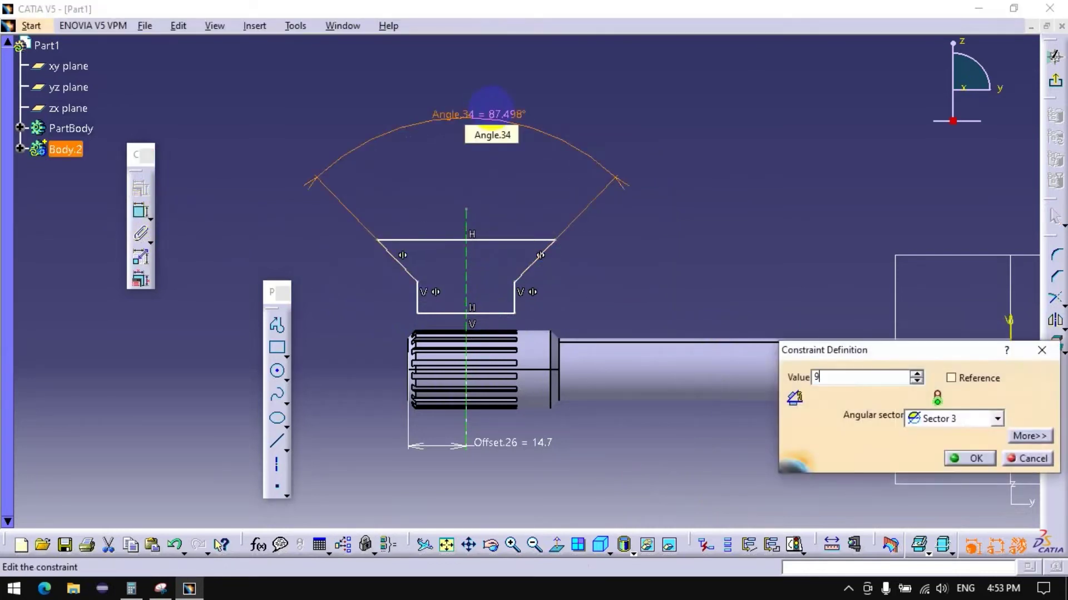
pyautogui.write('0deg')
pyautogui.press('Return')
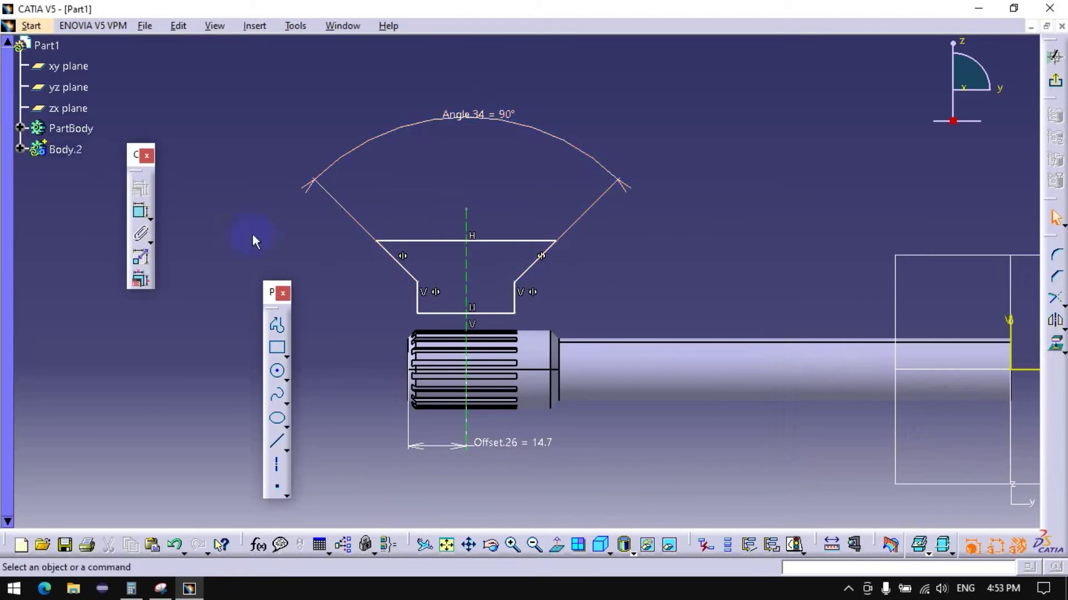
# Step: Dimension the trapezoid's bottom line 9 from the axis
pyautogui.click(140, 211)
pyautogui.click(478, 314)
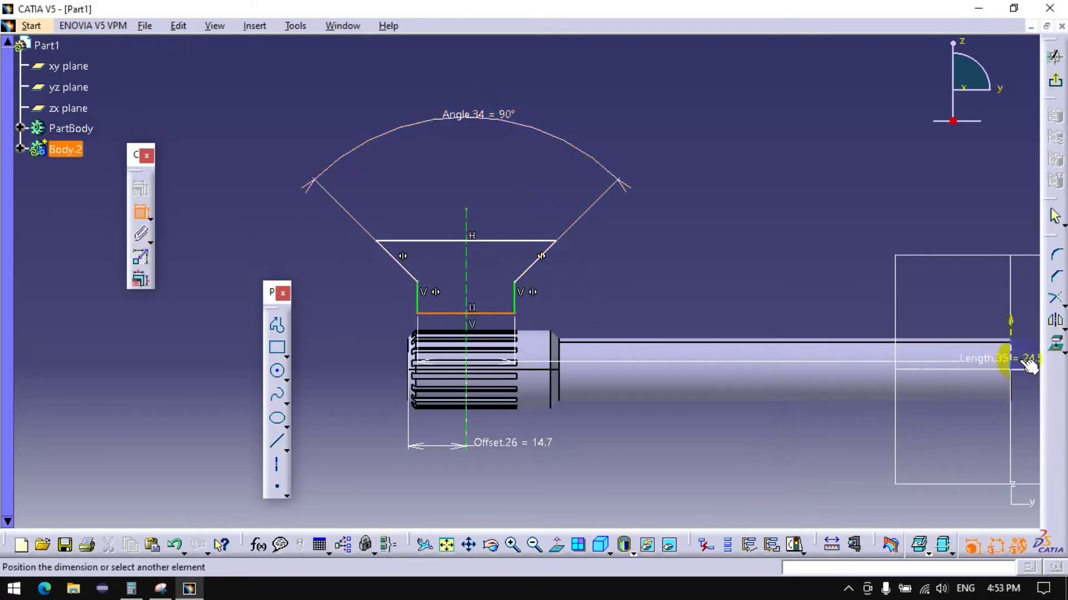
pyautogui.click(1030, 368)
pyautogui.click(364, 369)
pyautogui.doubleClick(333, 367)
pyautogui.write('9')
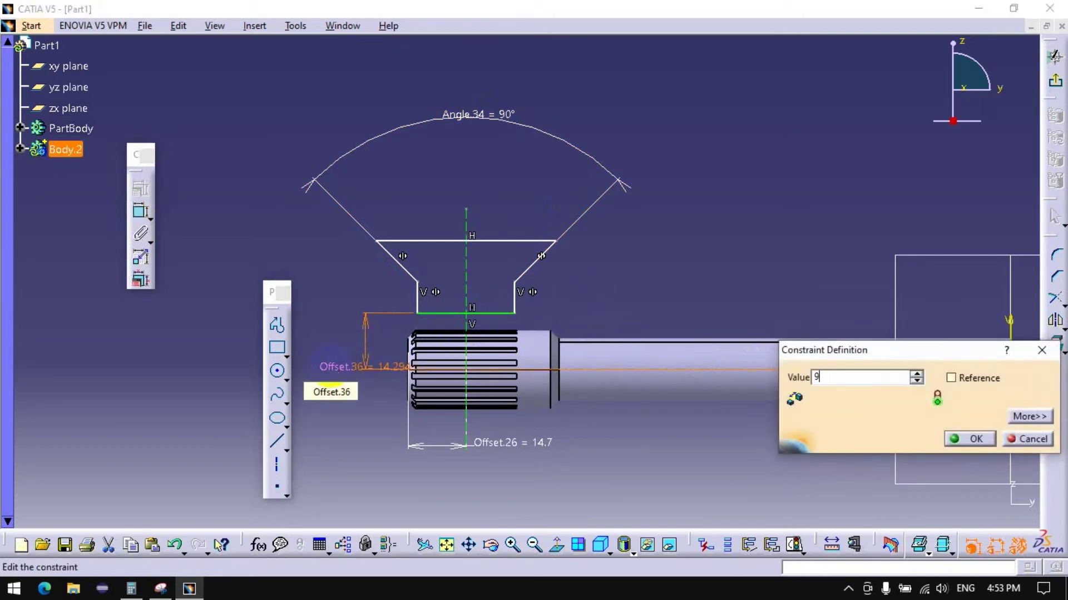
pyautogui.press('Return')
pyautogui.click(313, 277)
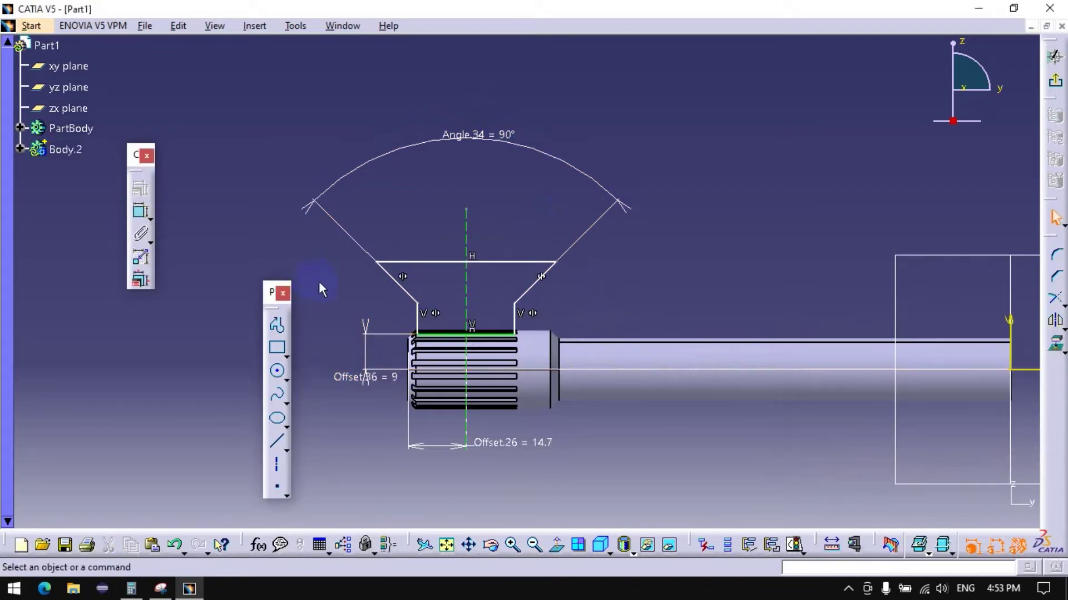
# Step: Dimension the base line's length and adjust it to 29.4
pyautogui.click(142, 214)
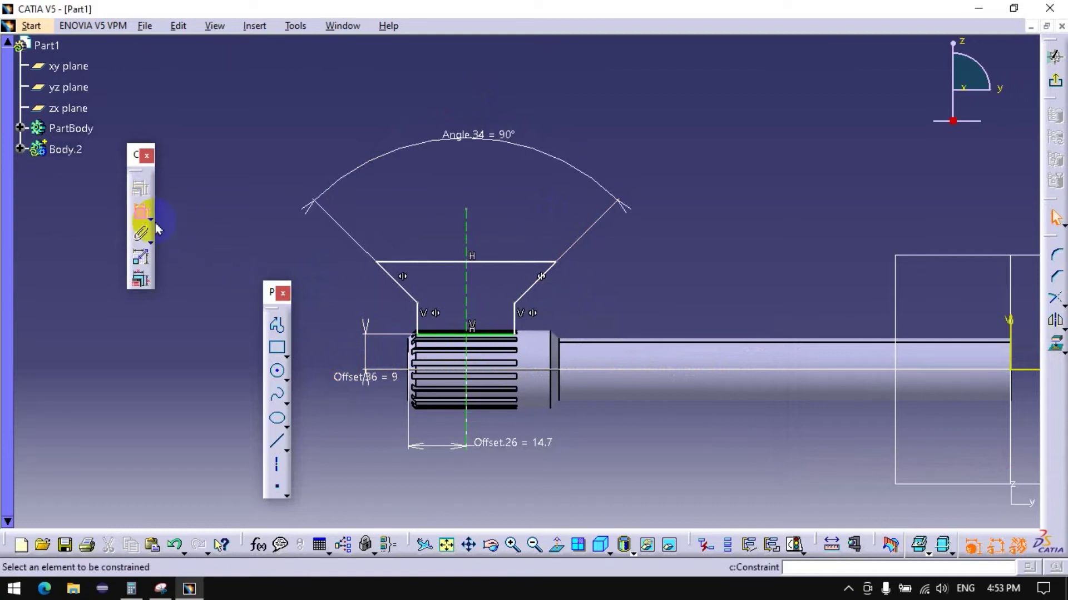
pyautogui.click(447, 333)
pyautogui.click(488, 480)
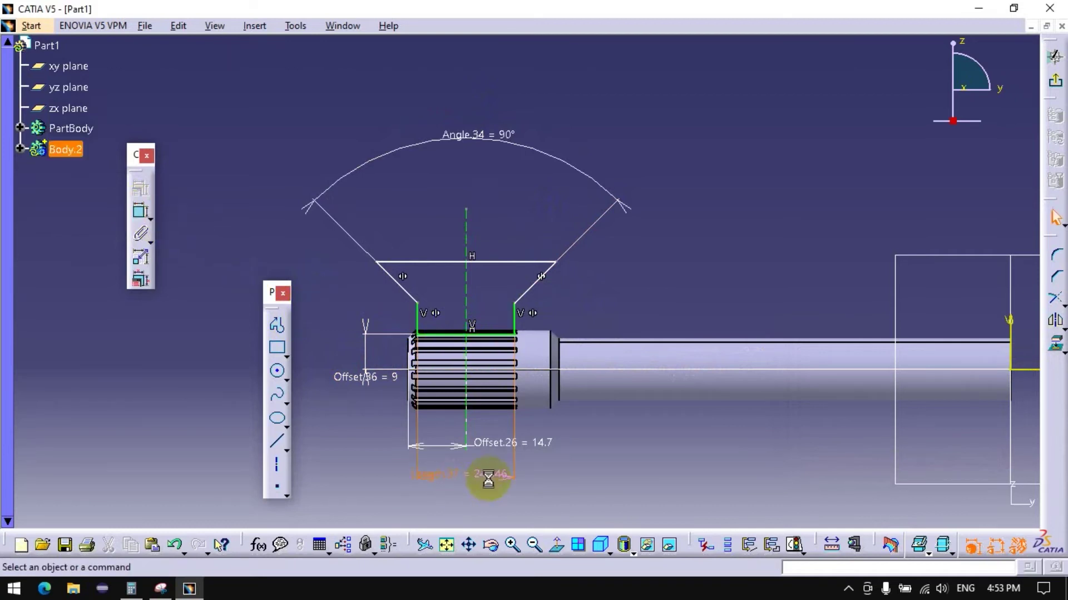
pyautogui.doubleClick(489, 477)
pyautogui.write('5.4')
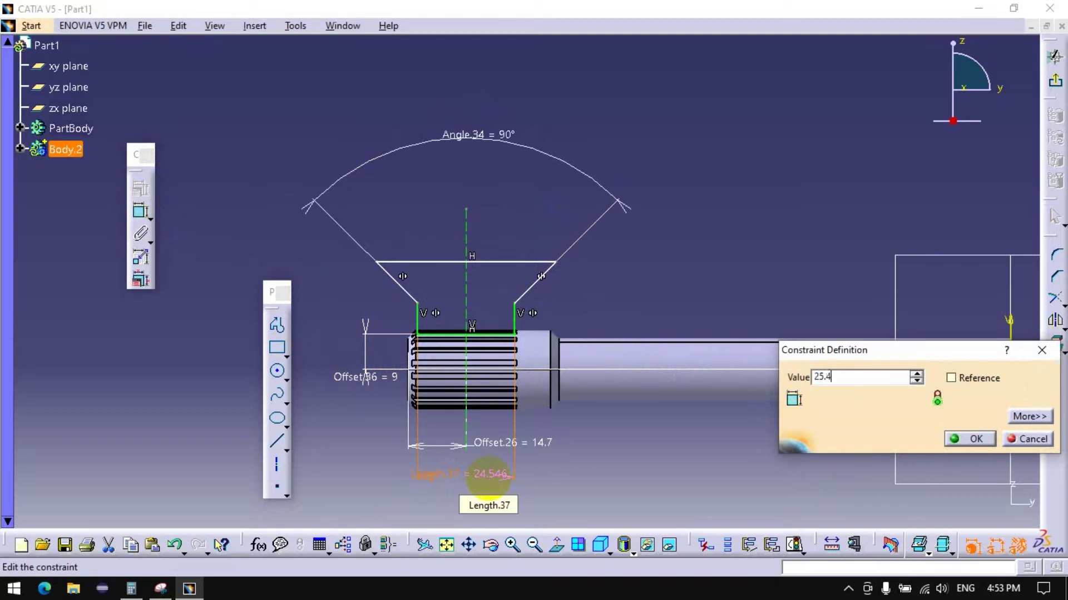
pyautogui.press('Return')
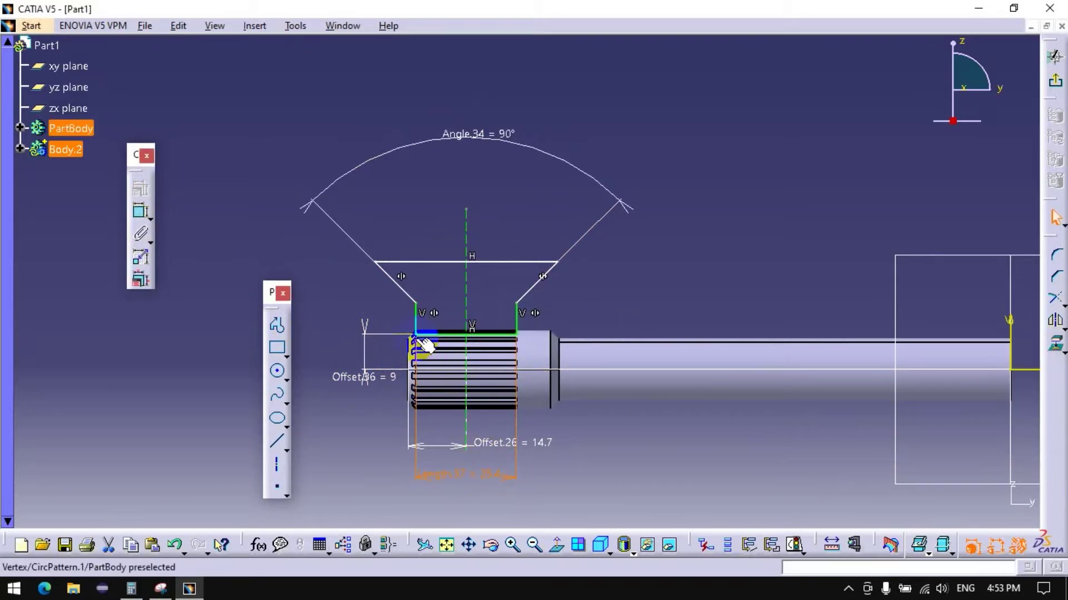
pyautogui.doubleClick(437, 459)
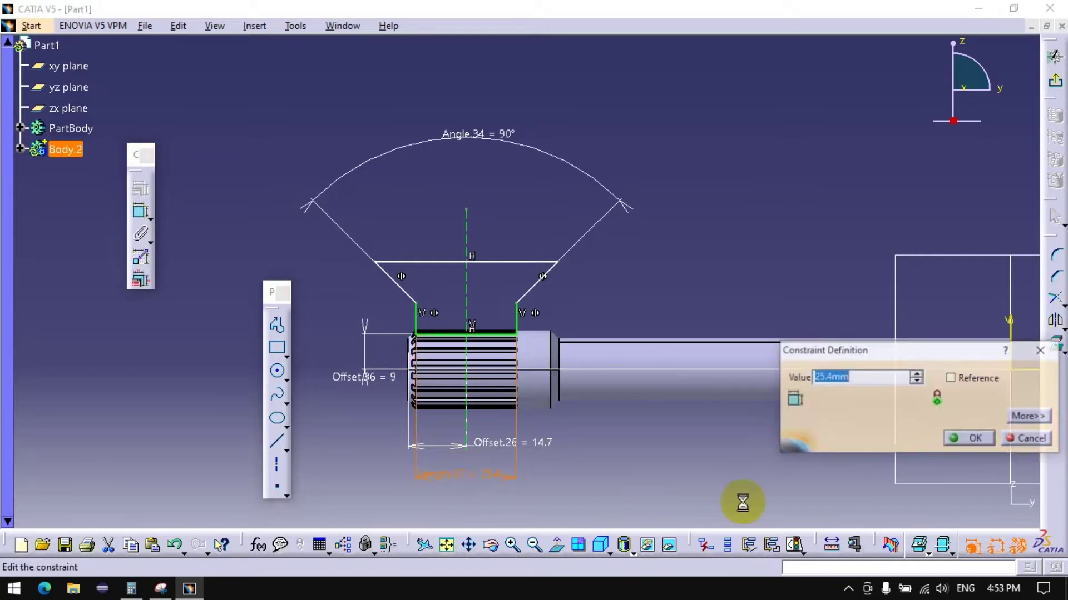
pyautogui.click(917, 374)
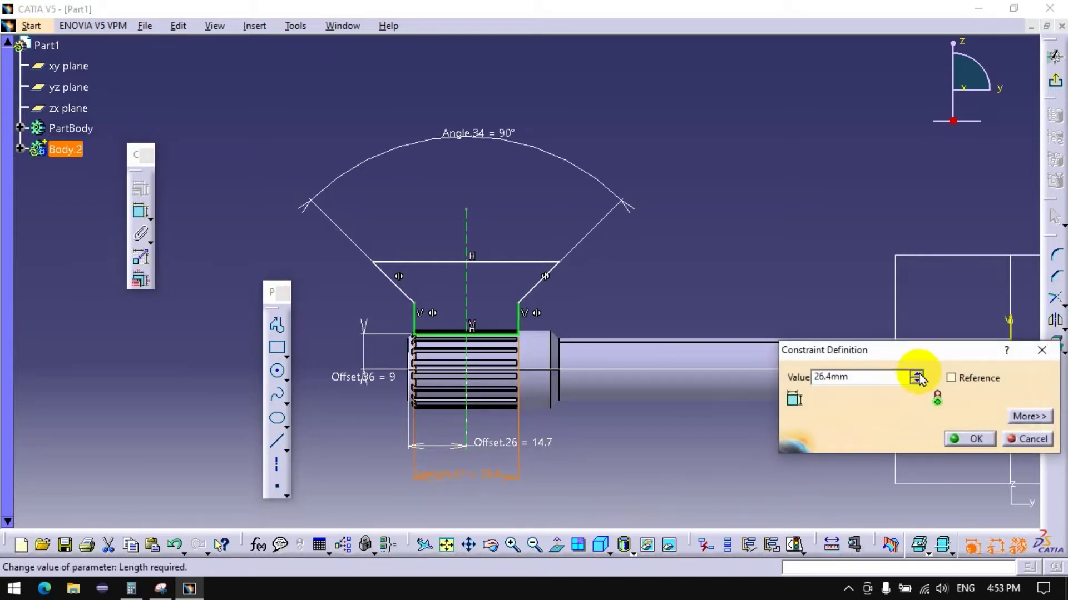
pyautogui.click(916, 374)
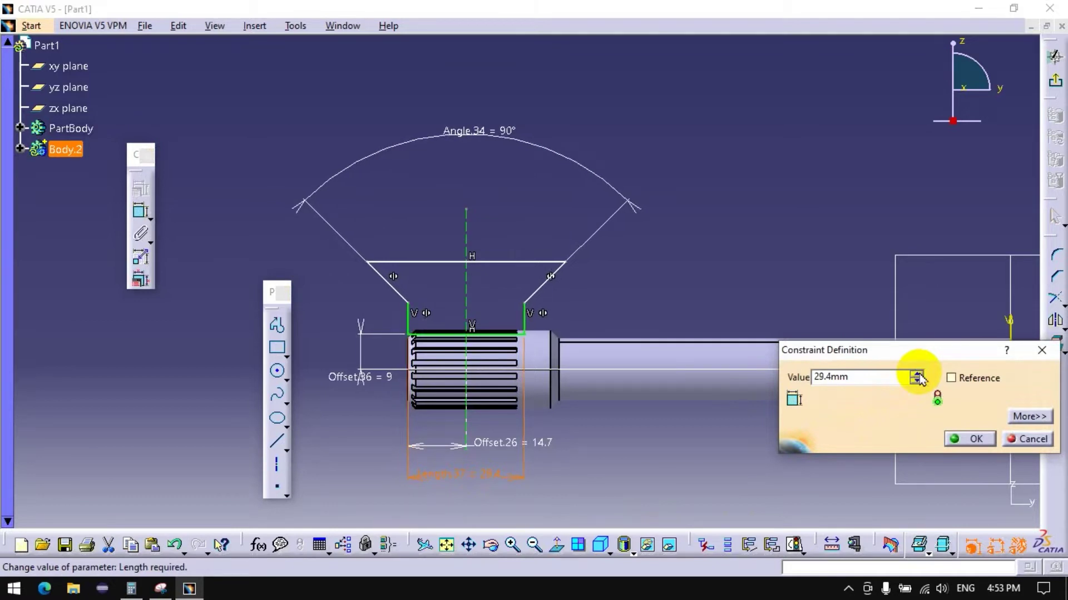
pyautogui.click(974, 439)
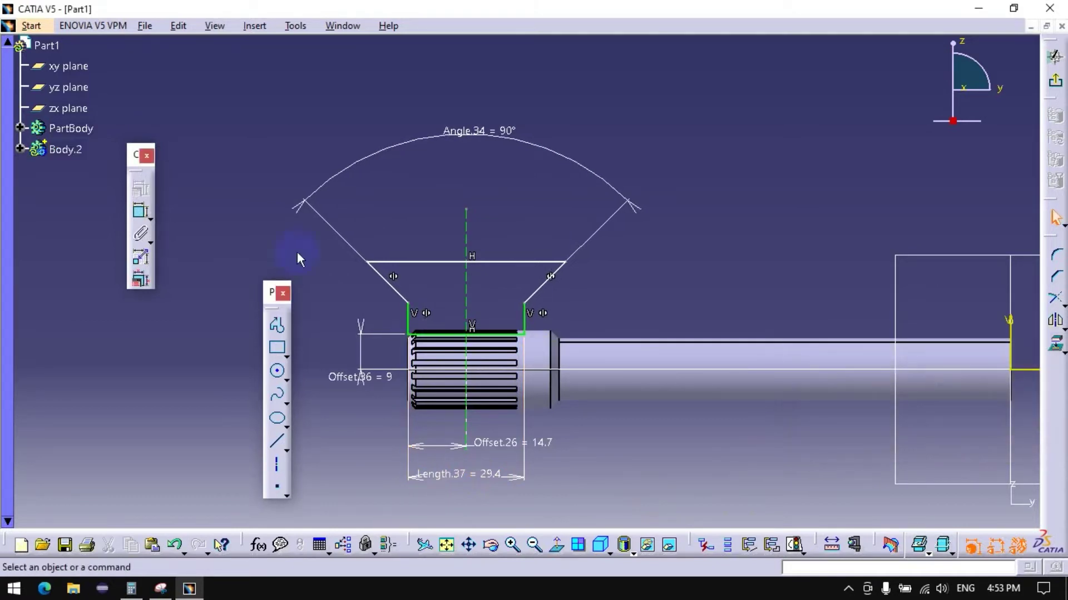
# Step: Dimension the right short side to a height of 5 and nudge the top line
pyautogui.click(141, 212)
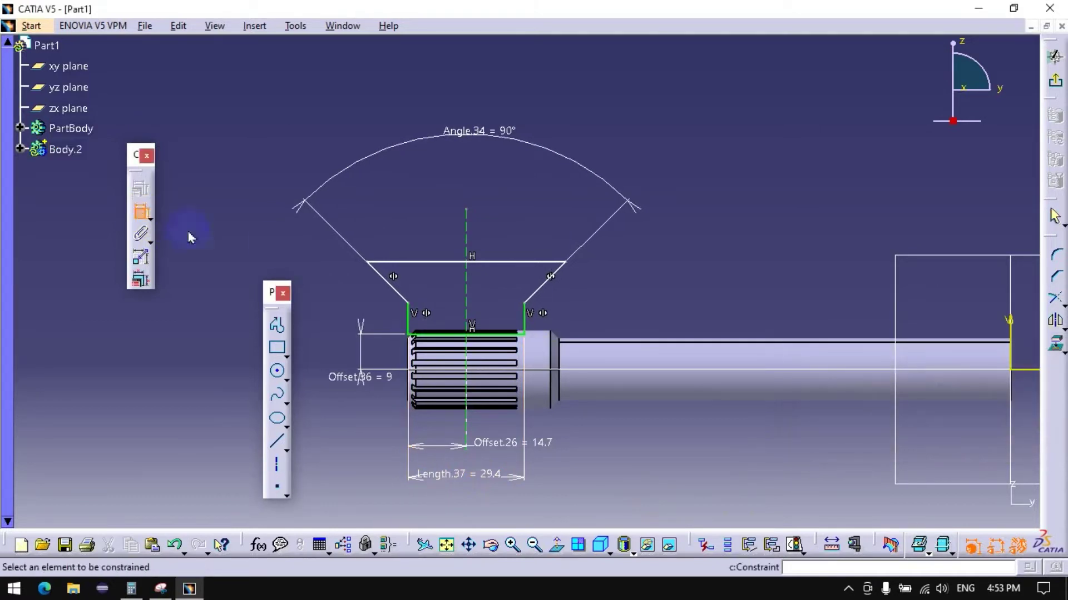
pyautogui.click(526, 320)
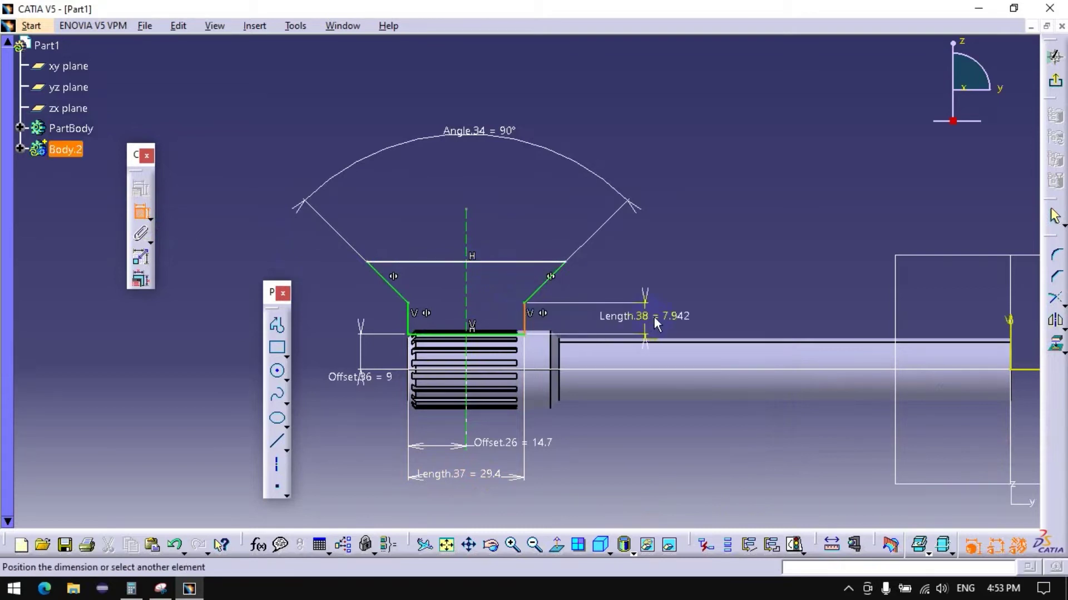
pyautogui.click(656, 322)
pyautogui.doubleClick(668, 317)
pyautogui.write('5mm')
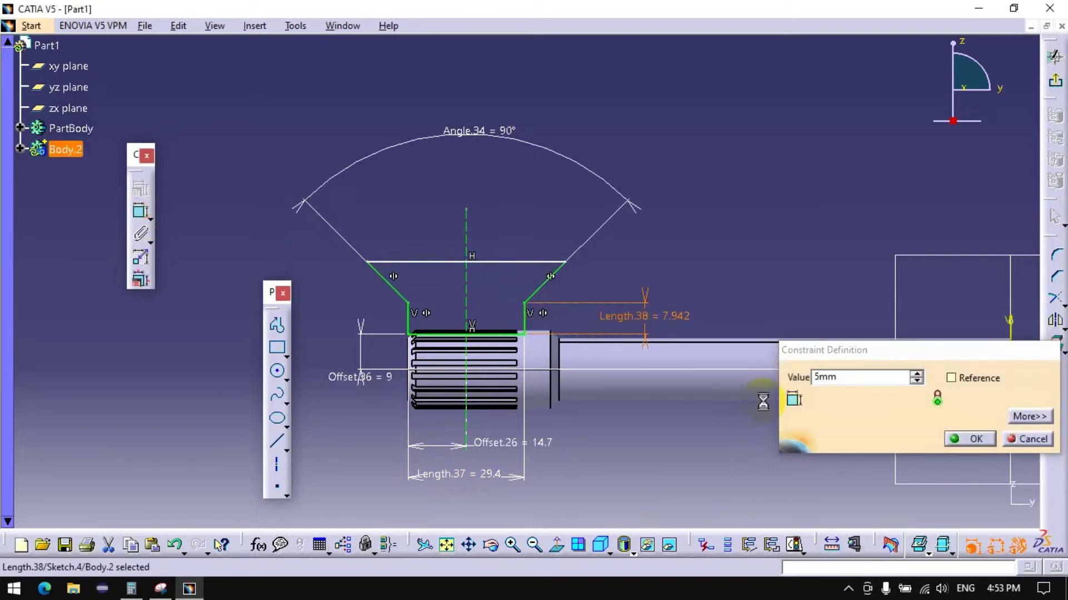
pyautogui.press('Return')
pyautogui.click(623, 485)
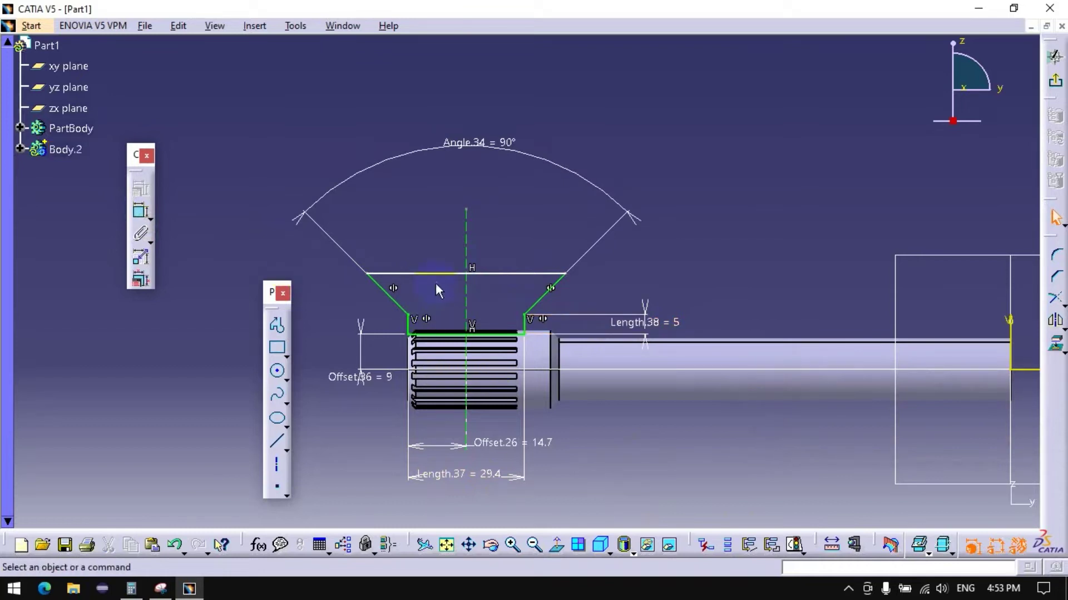
pyautogui.moveTo(435, 284); pyautogui.dragTo(435, 286)
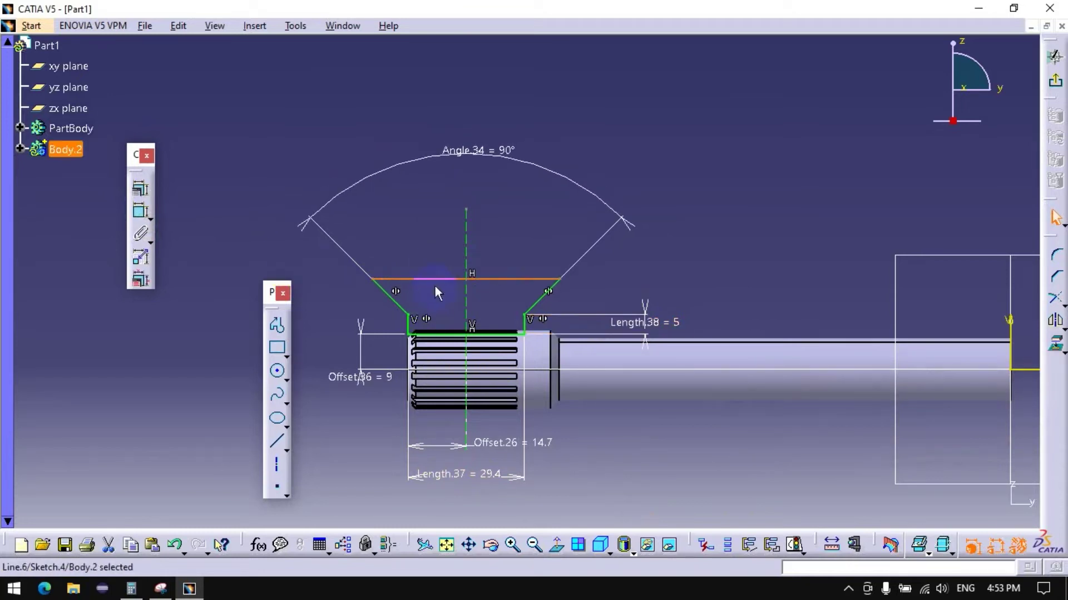
pyautogui.click(311, 311)
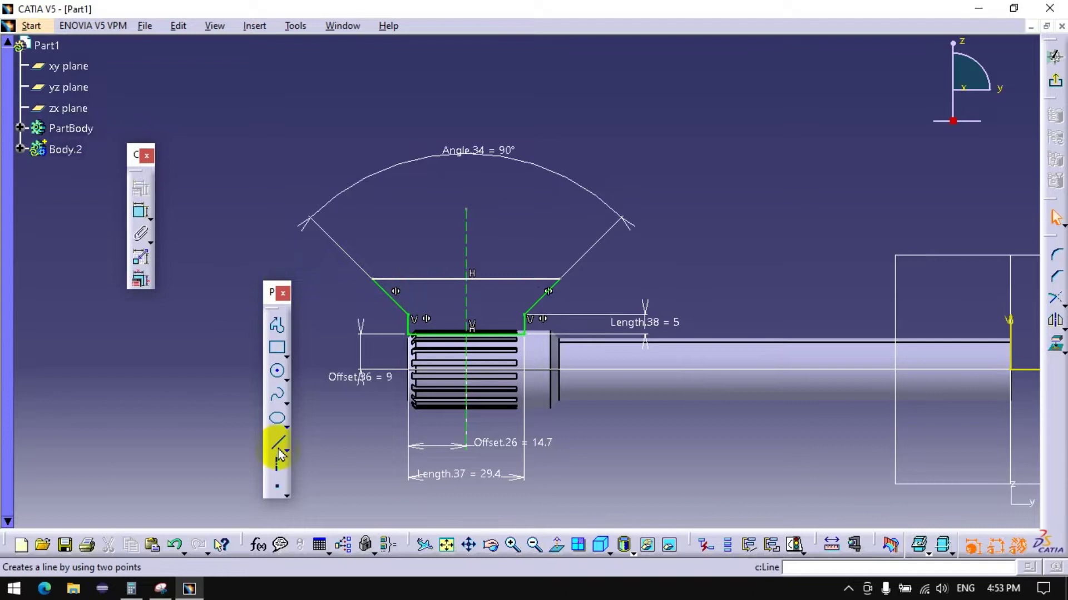
# Step: Draw a three-point arc spanning the ends of the profile's top line
pyautogui.click(286, 380)
pyautogui.click(414, 391)
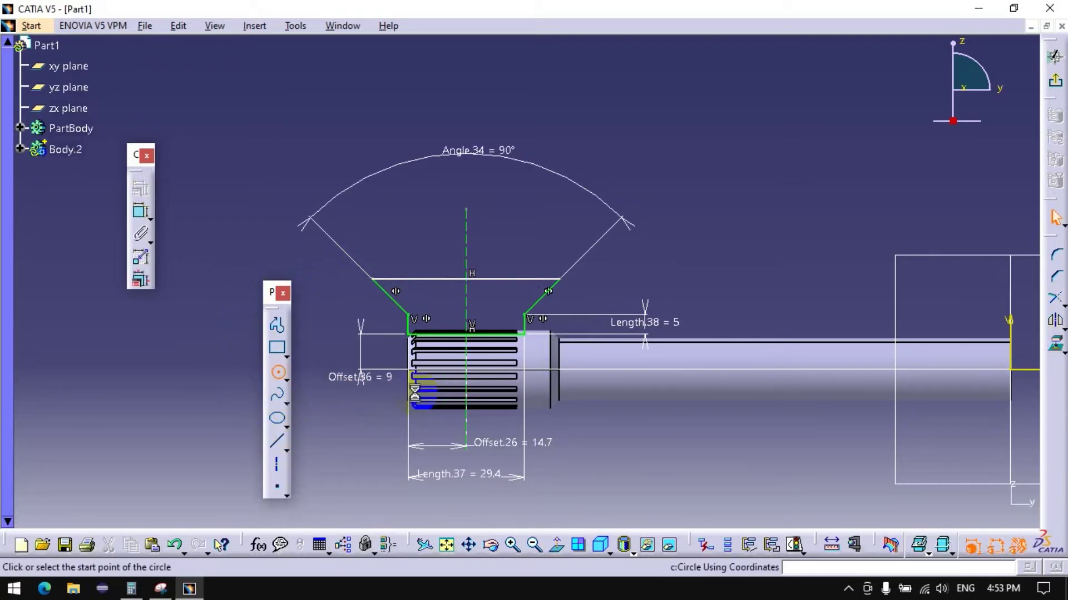
pyautogui.click(373, 279)
pyautogui.click(559, 278)
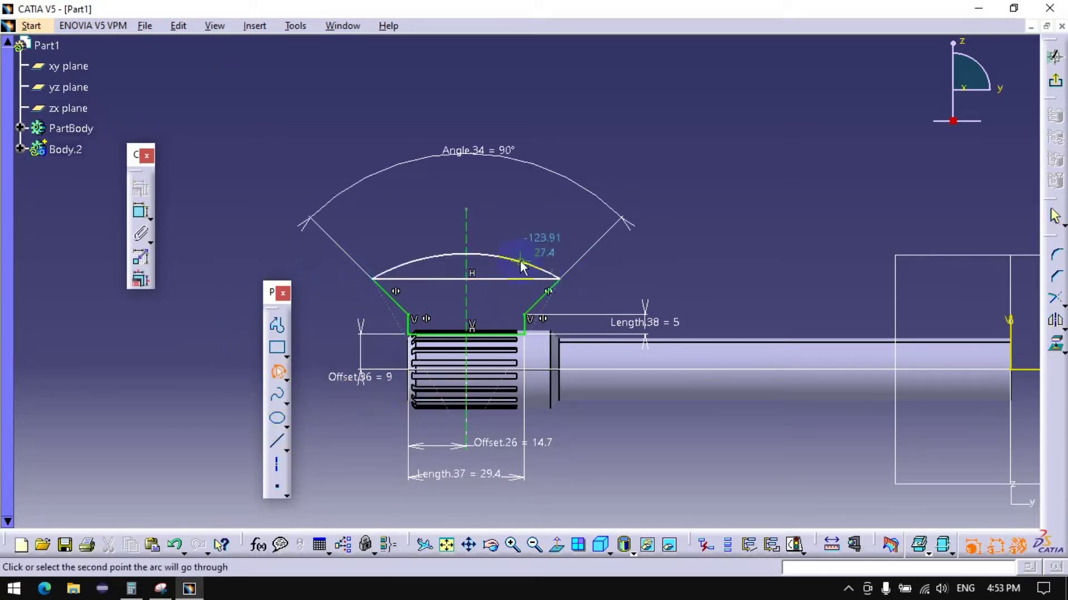
pyautogui.click(483, 238)
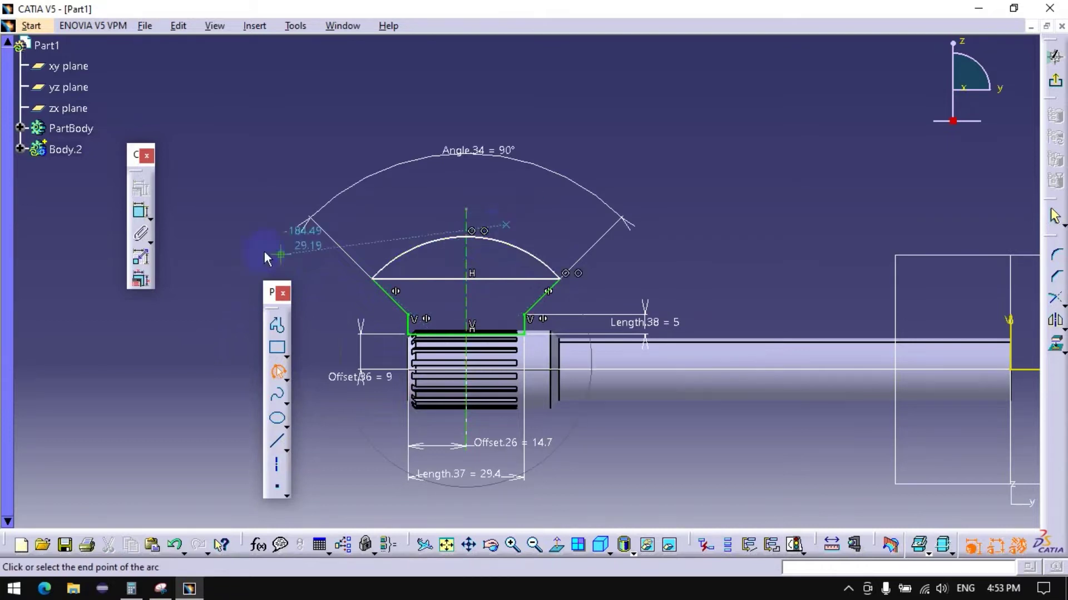
pyautogui.click(140, 213)
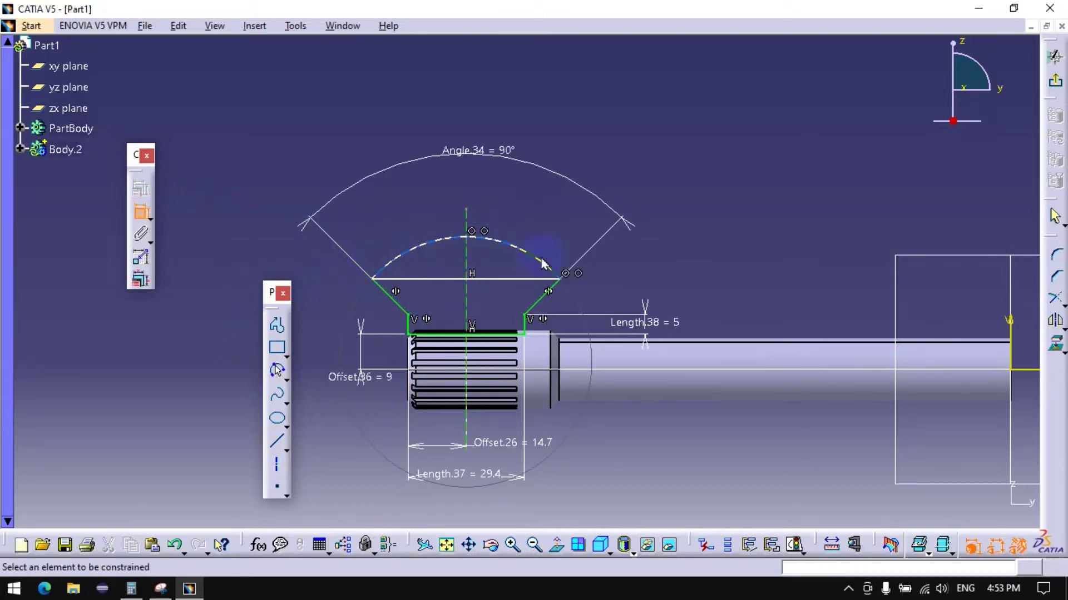
# Step: Add a radius dimension to the arc, confirming 25.4
pyautogui.click(506, 244)
pyautogui.click(615, 131)
pyautogui.doubleClick(627, 129)
pyautogui.write('25.4')
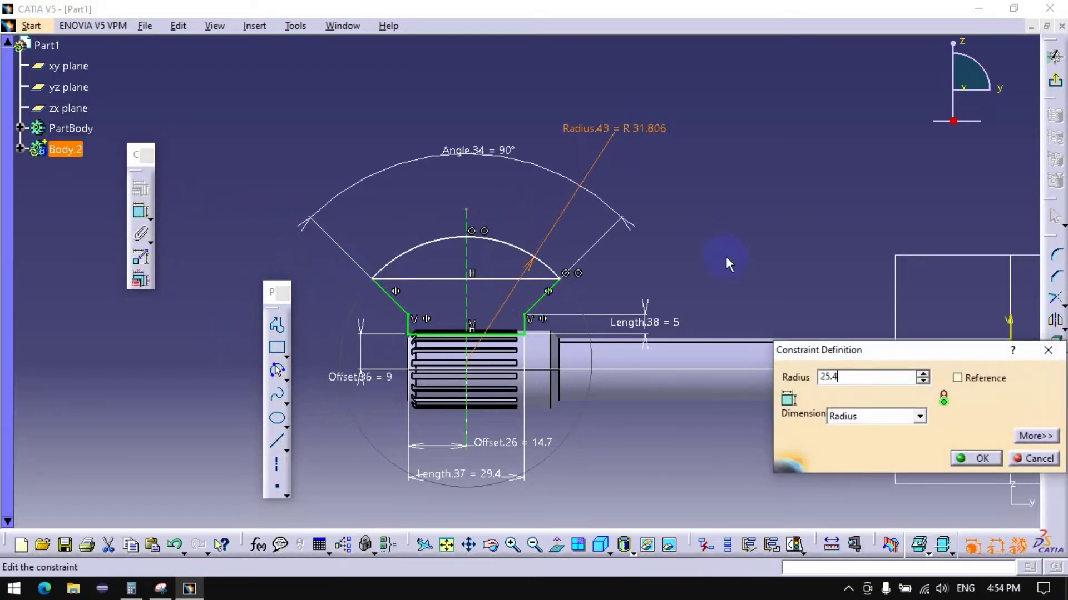
pyautogui.press('Return')
pyautogui.click(728, 264)
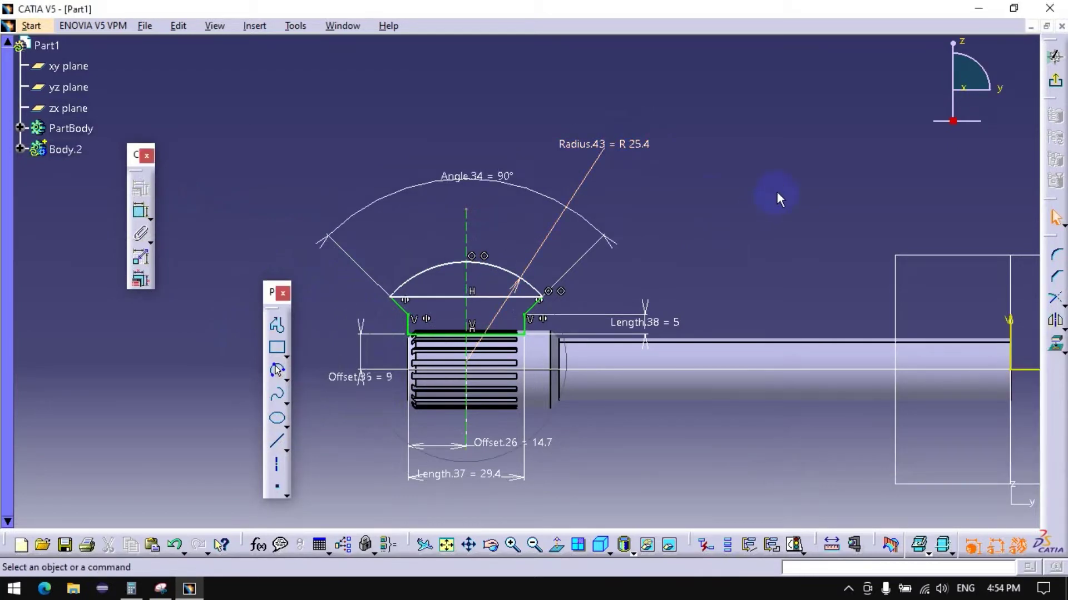
# Step: Constrain the arc's centre to lie on the shaft axis
pyautogui.click(141, 211)
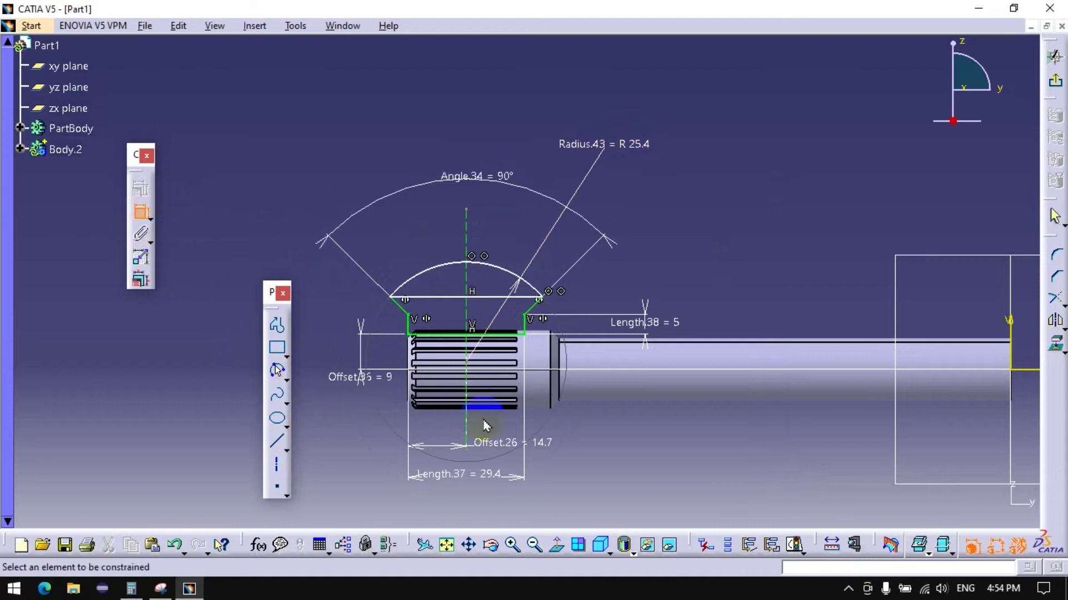
pyautogui.click(470, 374)
pyautogui.click(584, 379)
pyautogui.rightClick(639, 482)
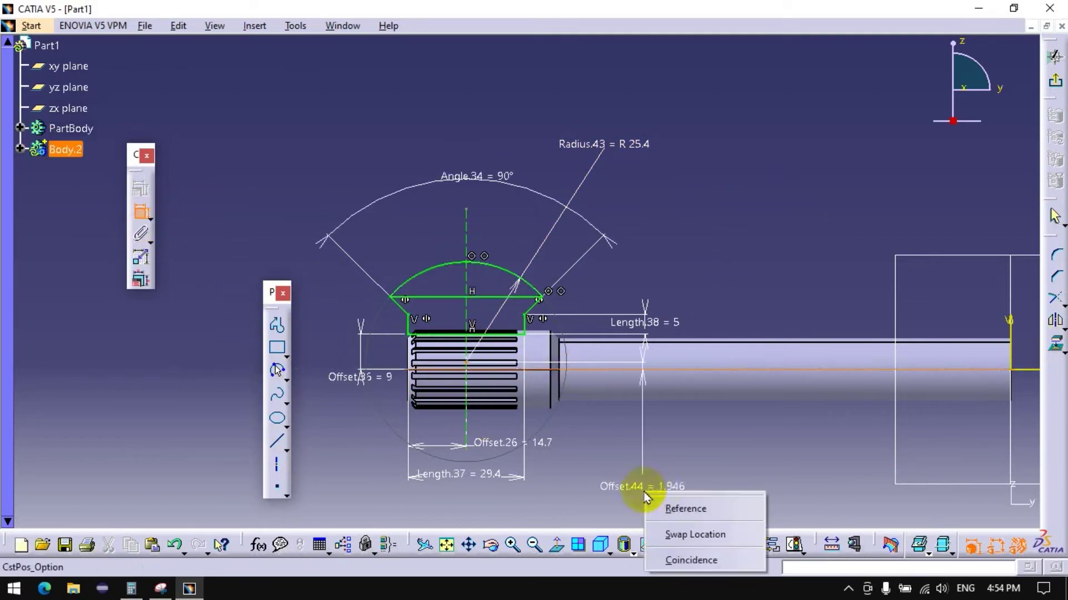
pyautogui.click(690, 560)
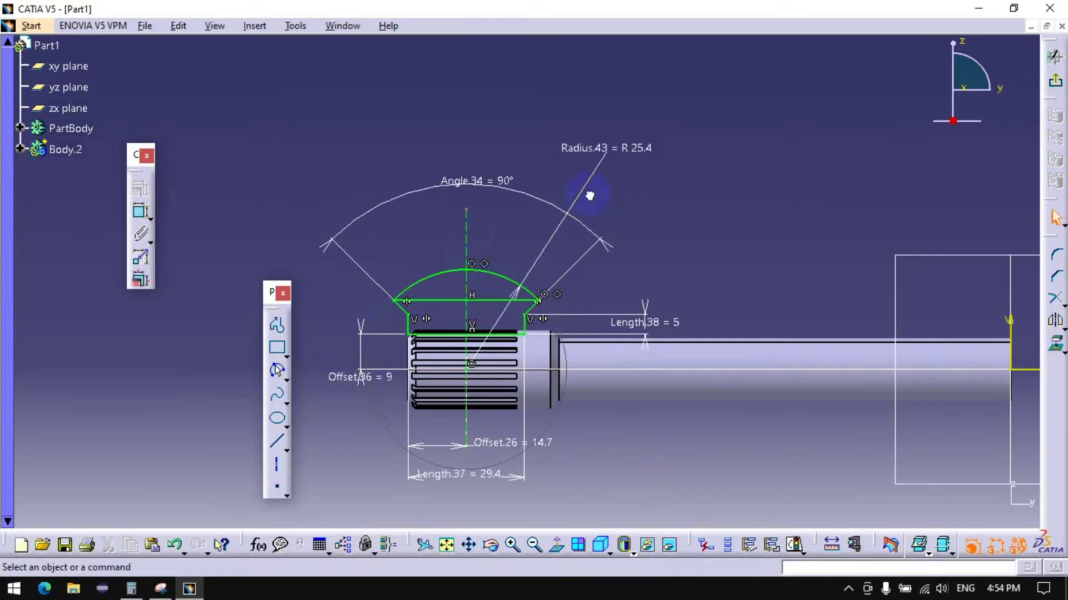
# Step: Re-edit the arc radius, trying 1.5 inch, then settling on 25.4 mm
pyautogui.doubleClick(628, 149)
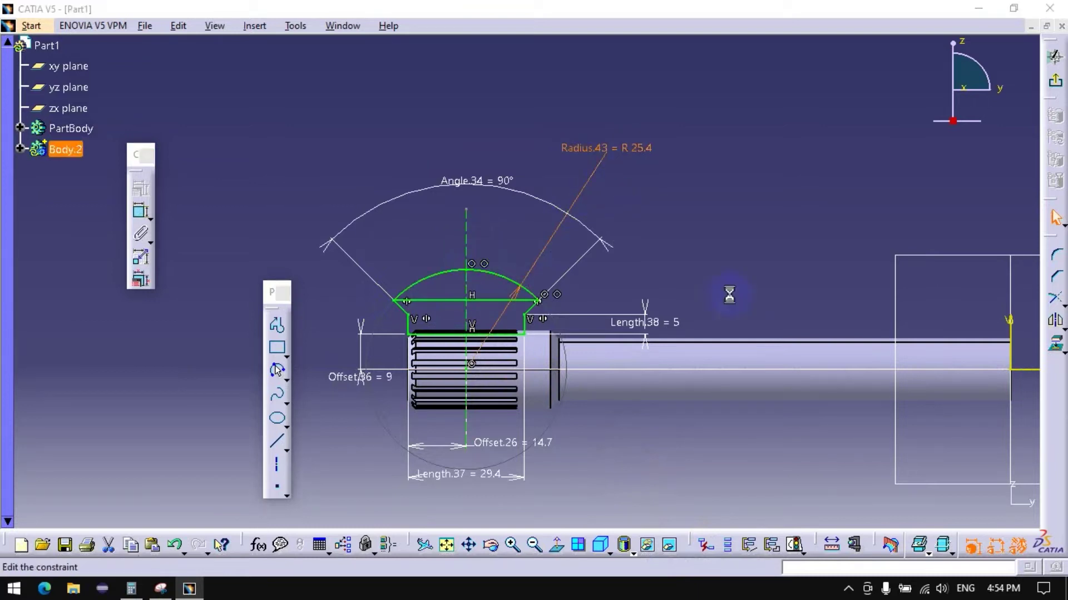
pyautogui.write('30.')
pyautogui.press('BackSpace')
pyautogui.press('BackSpace')
pyautogui.press('BackSpace')
pyautogui.write('1.5')
pyautogui.write('*25.4')
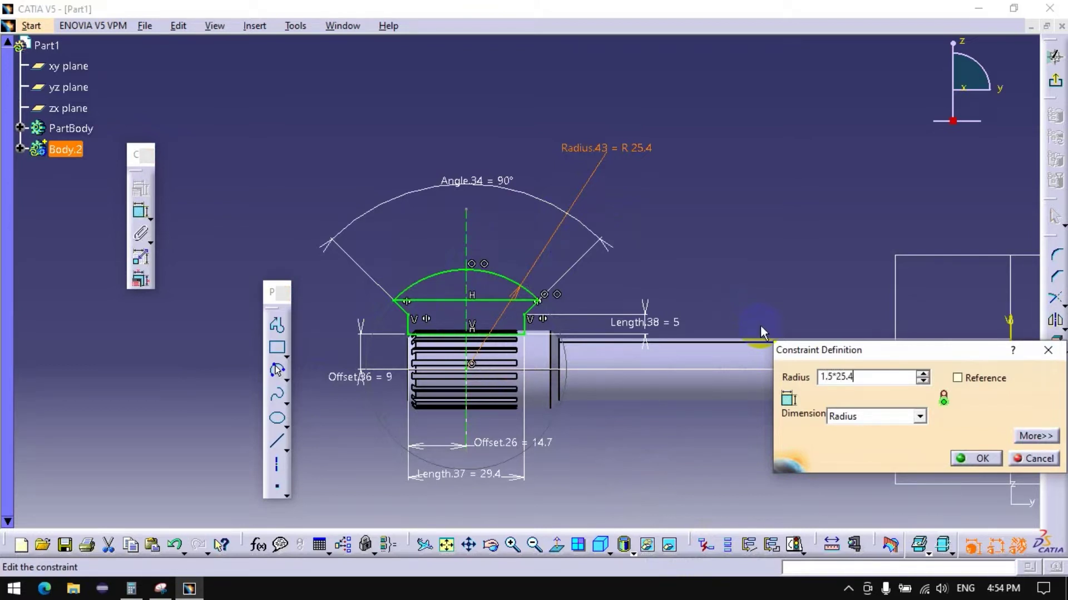
pyautogui.press('Return')
pyautogui.click(763, 288)
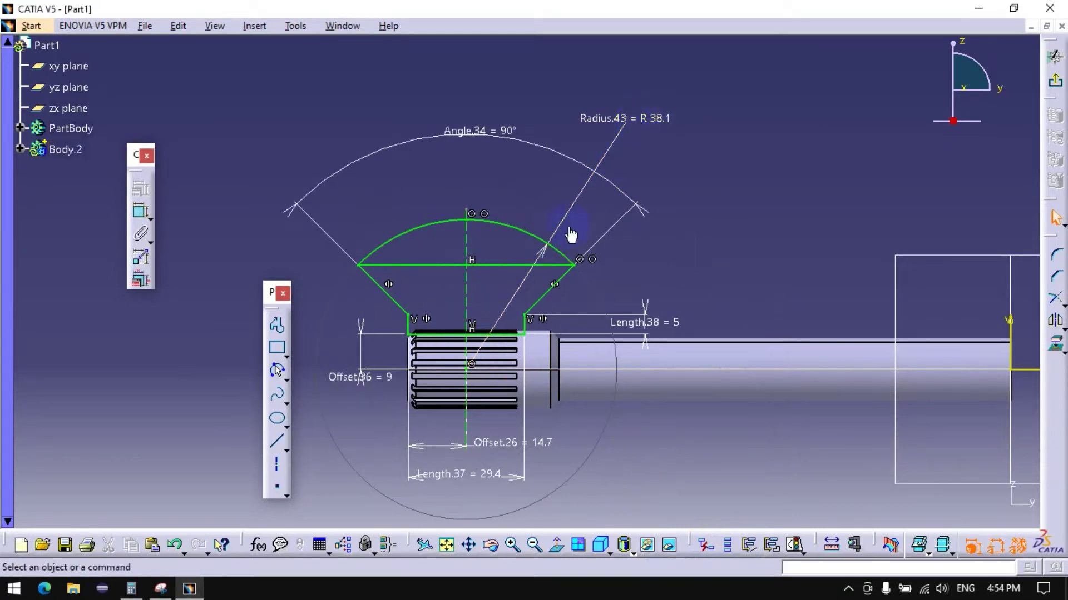
pyautogui.click(634, 125)
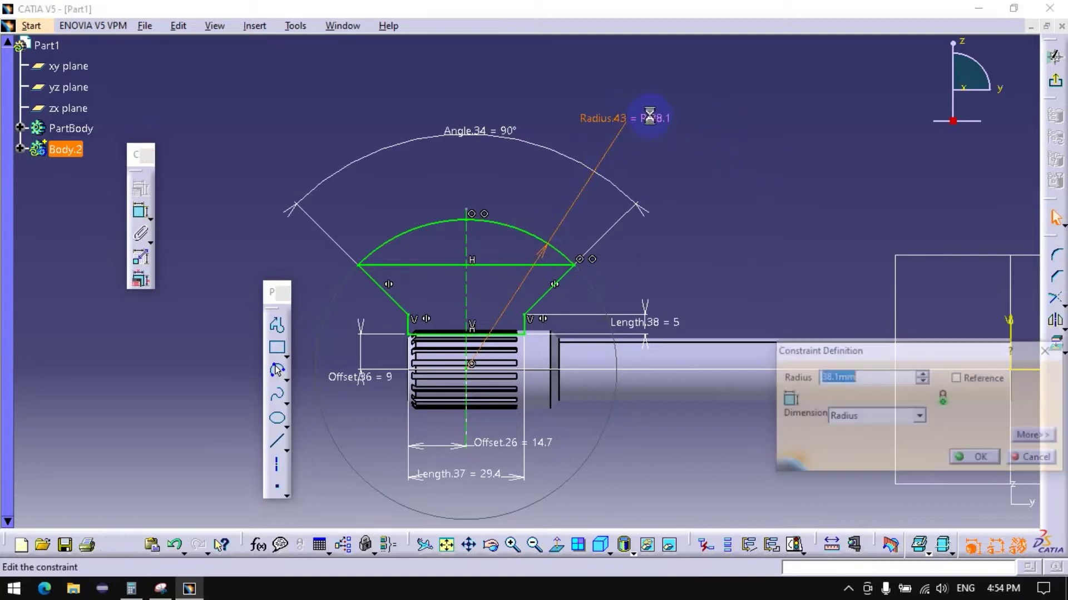
pyautogui.write('25.4')
pyautogui.press('Return')
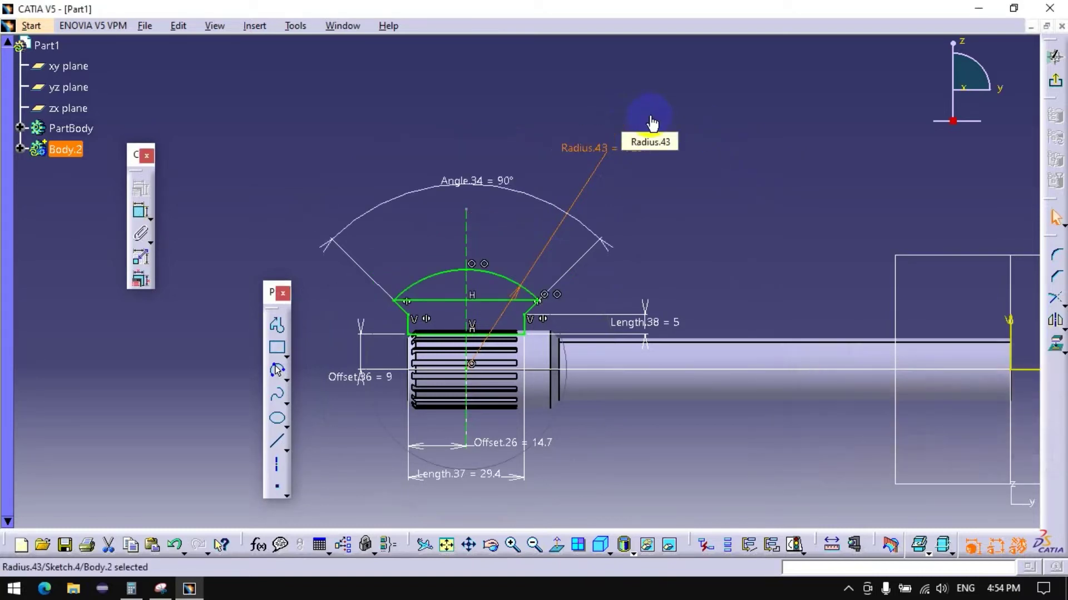
# Step: Convert the horizontal chord line into construction geometry
pyautogui.click(431, 305)
pyautogui.rightClick(427, 304)
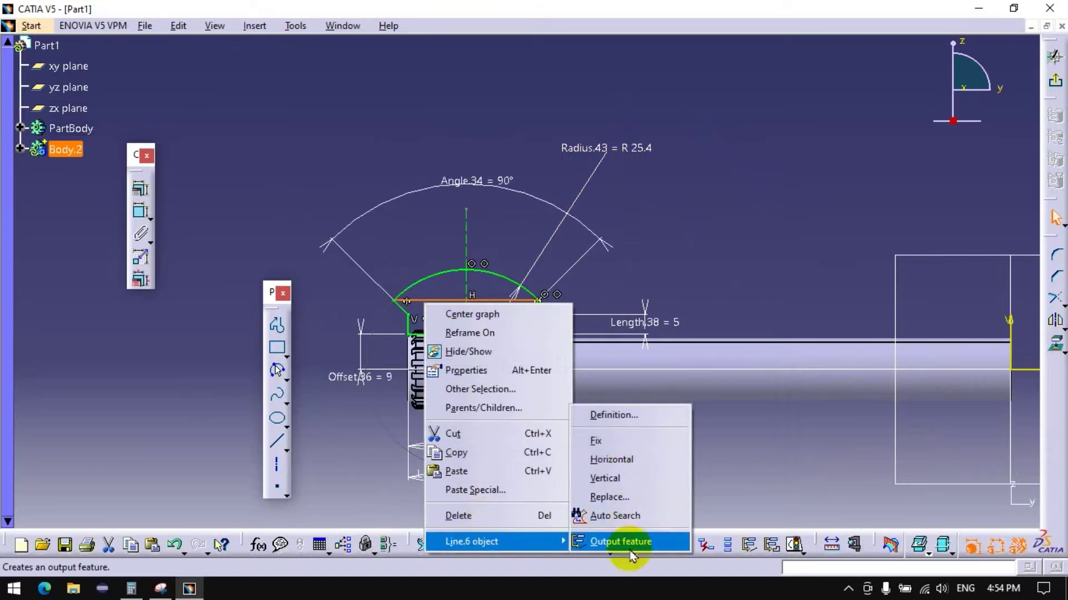
pyautogui.click(615, 417)
pyautogui.click(725, 479)
pyautogui.click(938, 502)
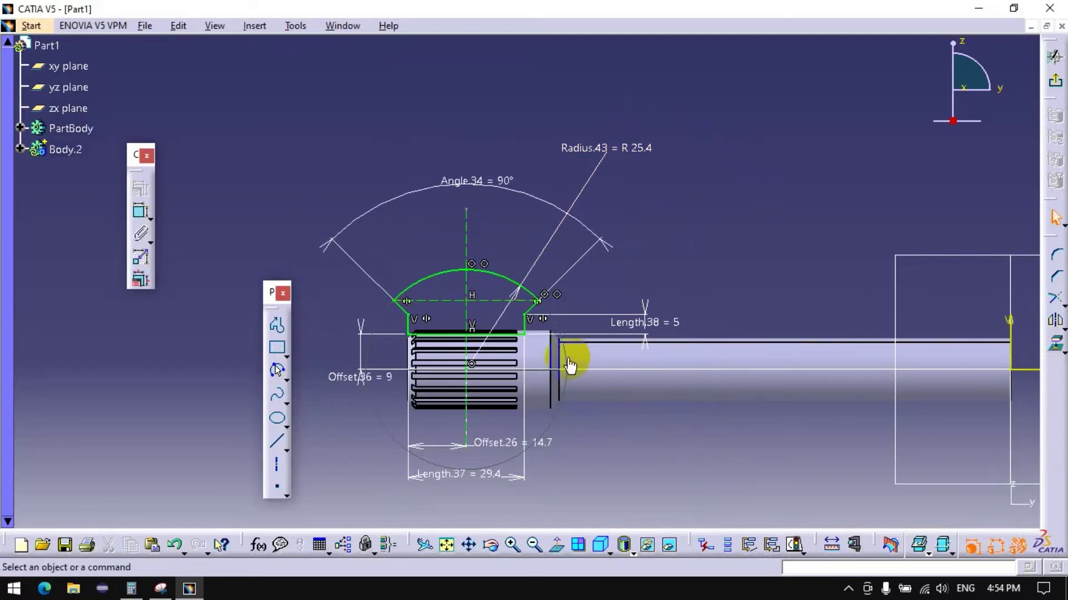
# Step: Leave the sketch and revolve it 360° into the ball head
pyautogui.click(1054, 56)
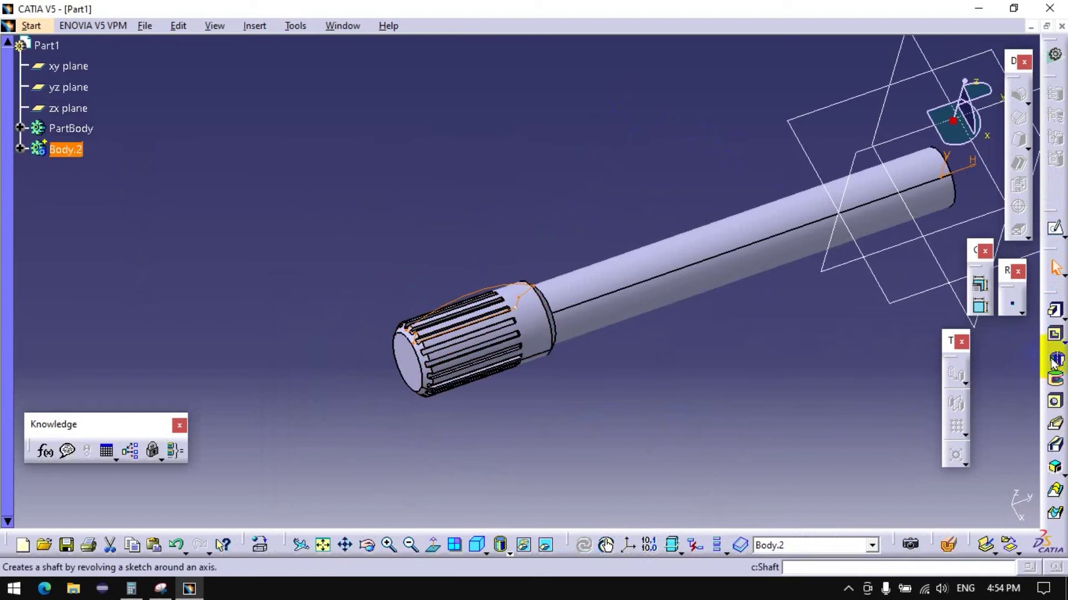
pyautogui.click(1054, 360)
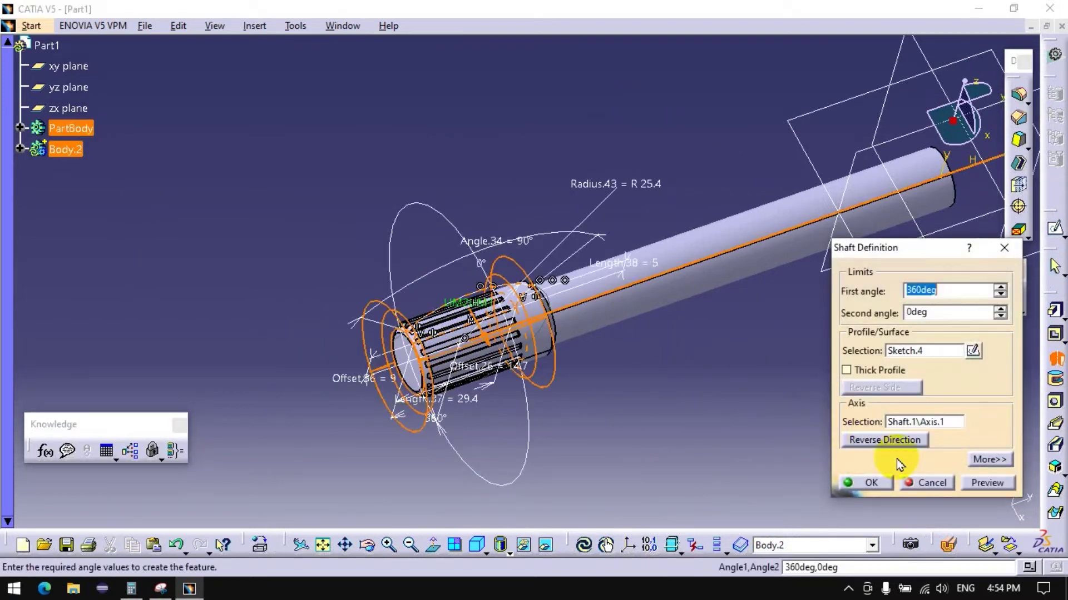
pyautogui.click(867, 482)
pyautogui.moveTo(675, 475)
pyautogui.mouseDown(button='middle')
pyautogui.moveTo(422, 334)
pyautogui.moveTo(643, 289)
pyautogui.mouseUp(button='middle')
# Step: Hide PartBody, chamfer the ball's inner bore edge, then show PartBody again
pyautogui.rightClick(78, 129)
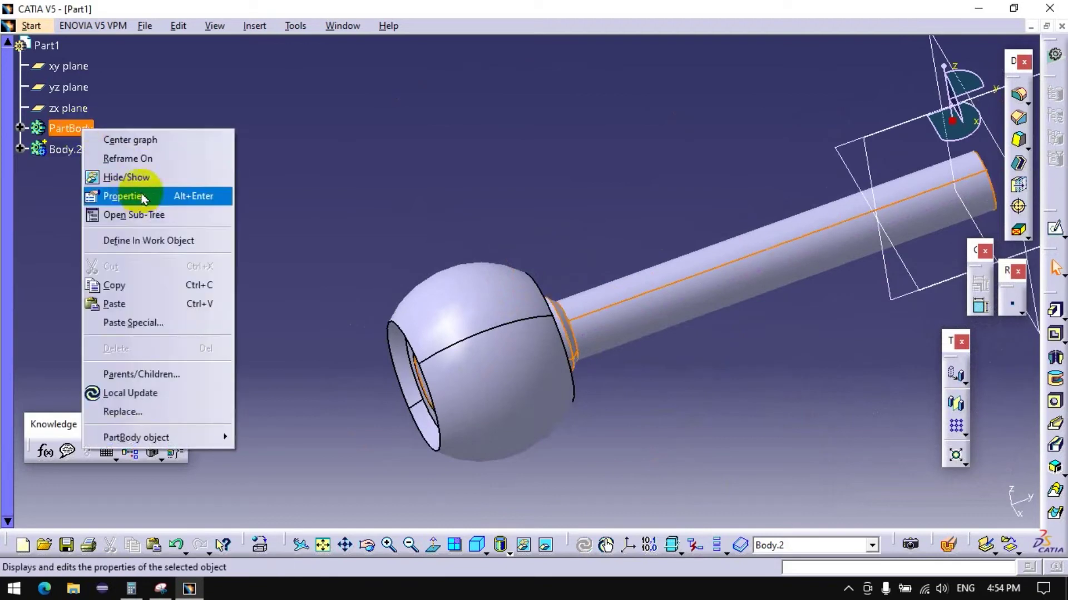
pyautogui.click(126, 177)
pyautogui.moveTo(501, 311)
pyautogui.mouseDown(button='middle')
pyautogui.moveTo(664, 267)
pyautogui.moveTo(910, 354)
pyautogui.mouseUp(button='middle')
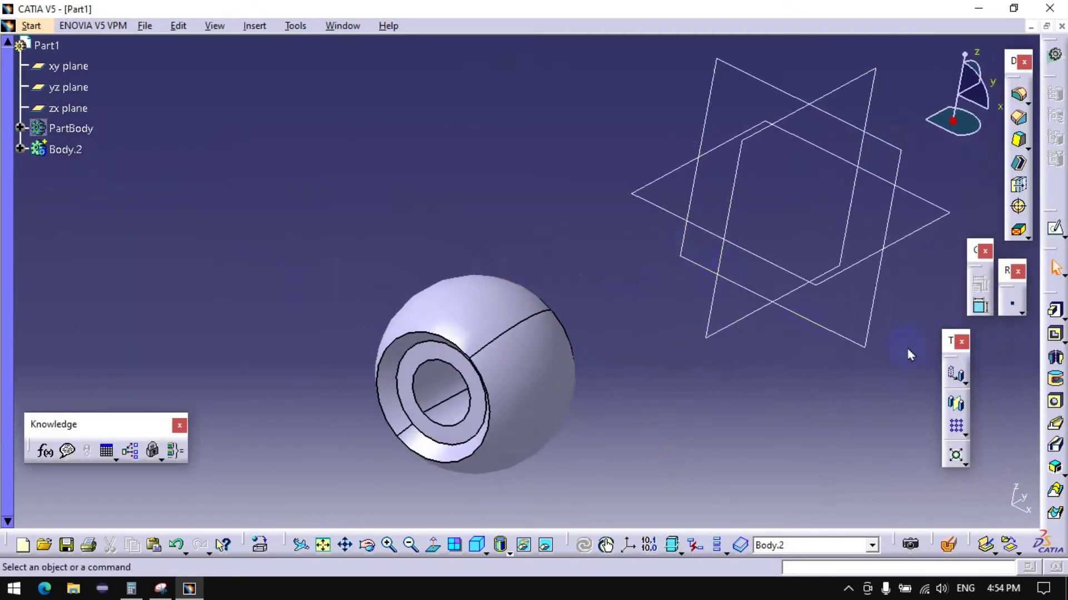
pyautogui.click(1018, 118)
pyautogui.click(442, 401)
pyautogui.click(912, 440)
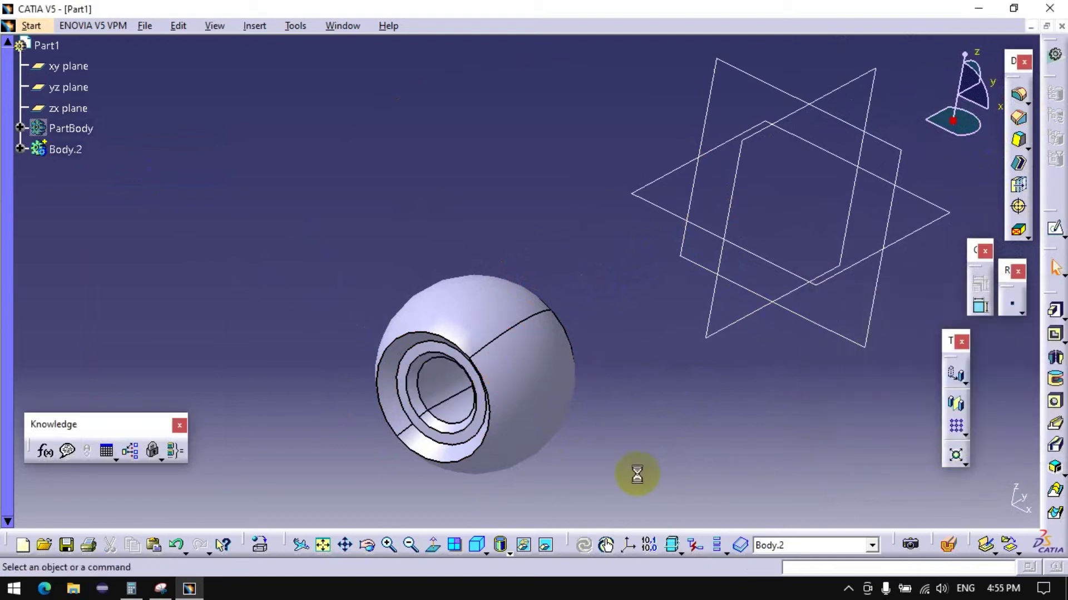
pyautogui.rightClick(88, 136)
pyautogui.click(127, 177)
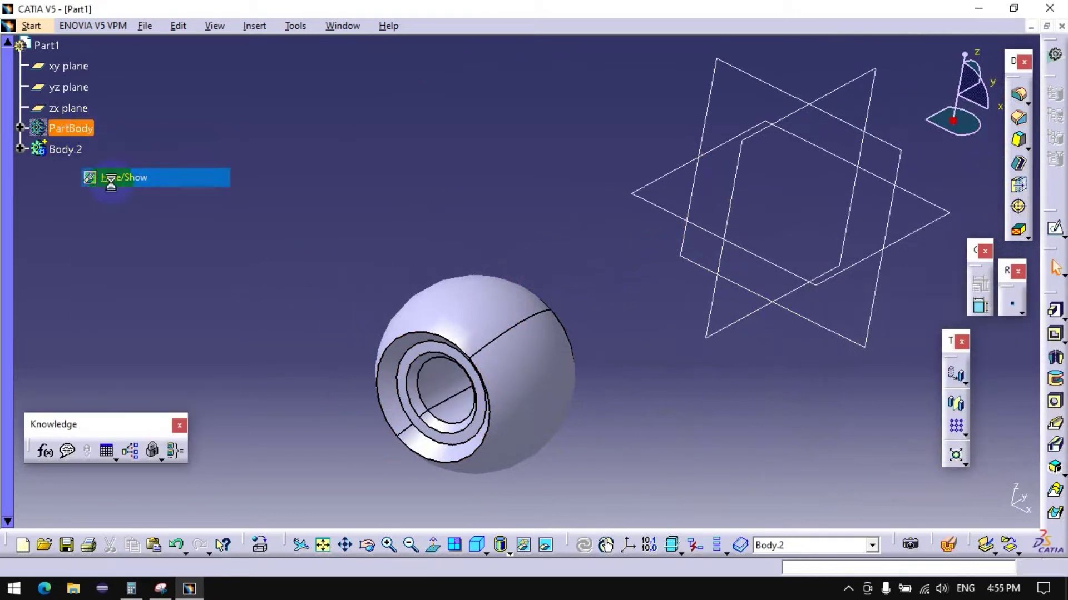
# Step: Start a sketch on the ball's bore face and project the splined ring's edge
pyautogui.click(1055, 228)
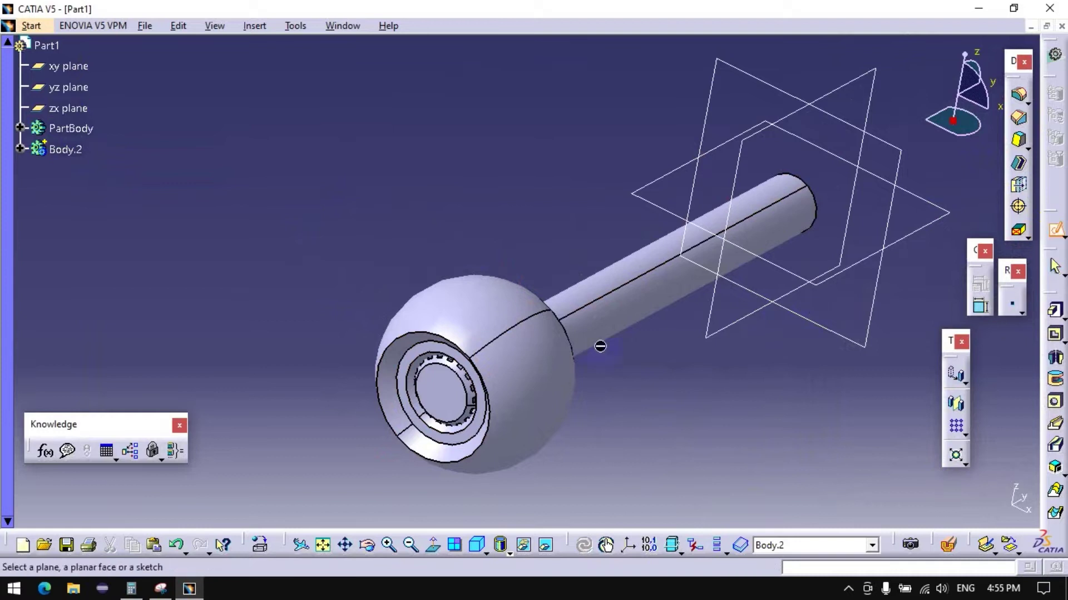
pyautogui.click(414, 363)
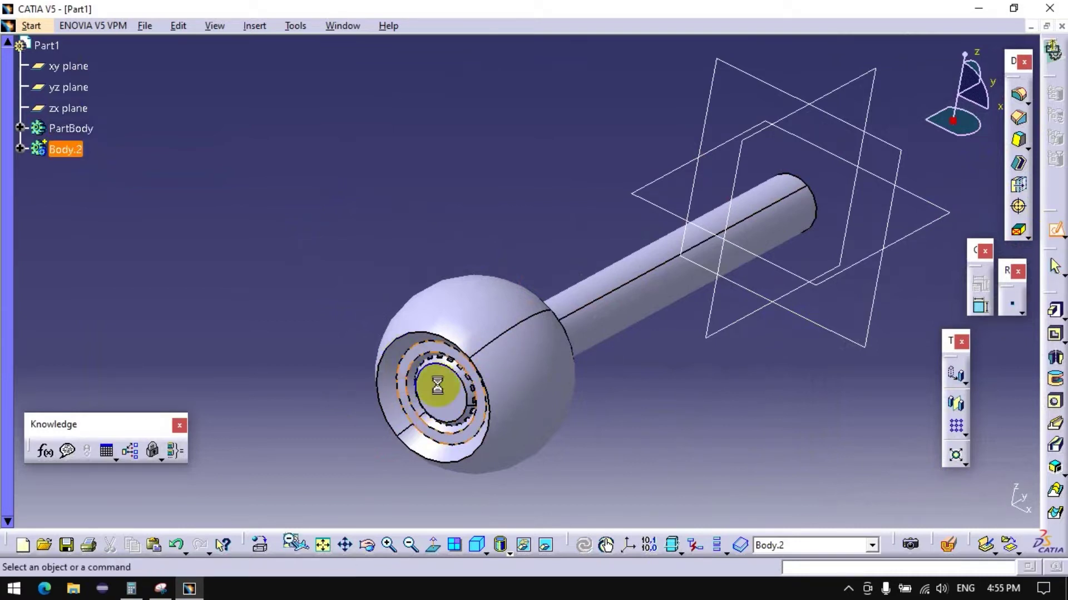
pyautogui.moveTo(754, 229); pyautogui.dragTo(749, 115, button='middle')
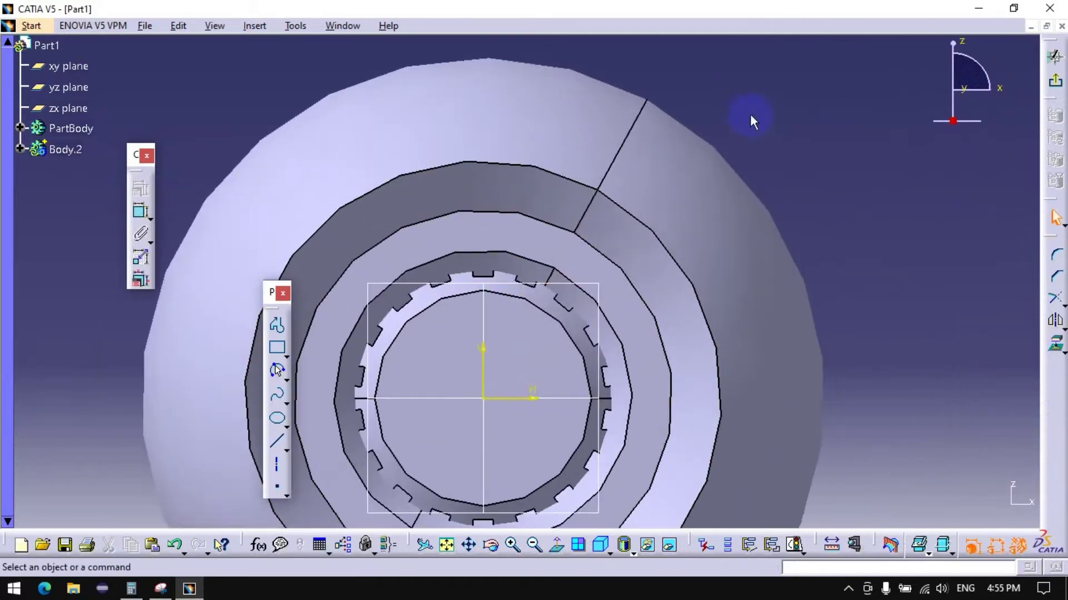
pyautogui.moveTo(722, 209); pyautogui.dragTo(920, 247, button='middle')
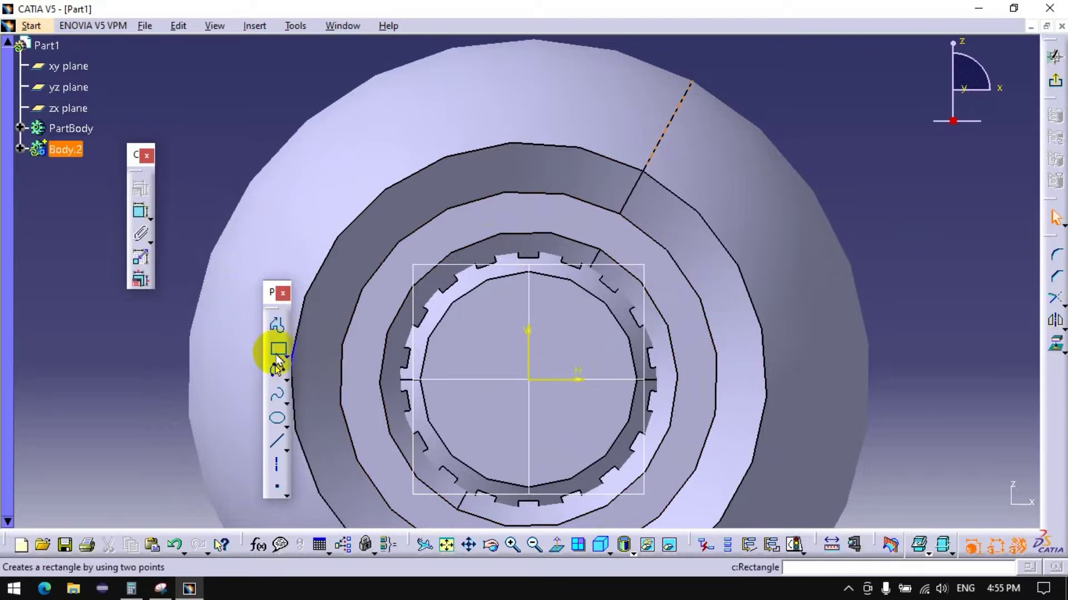
pyautogui.click(281, 381)
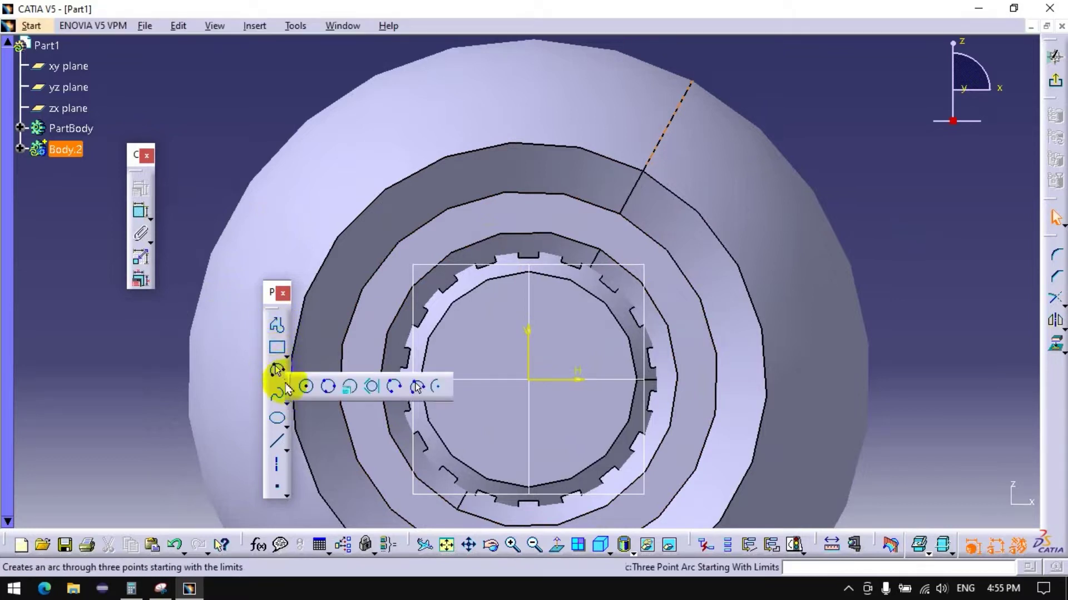
pyautogui.click(312, 390)
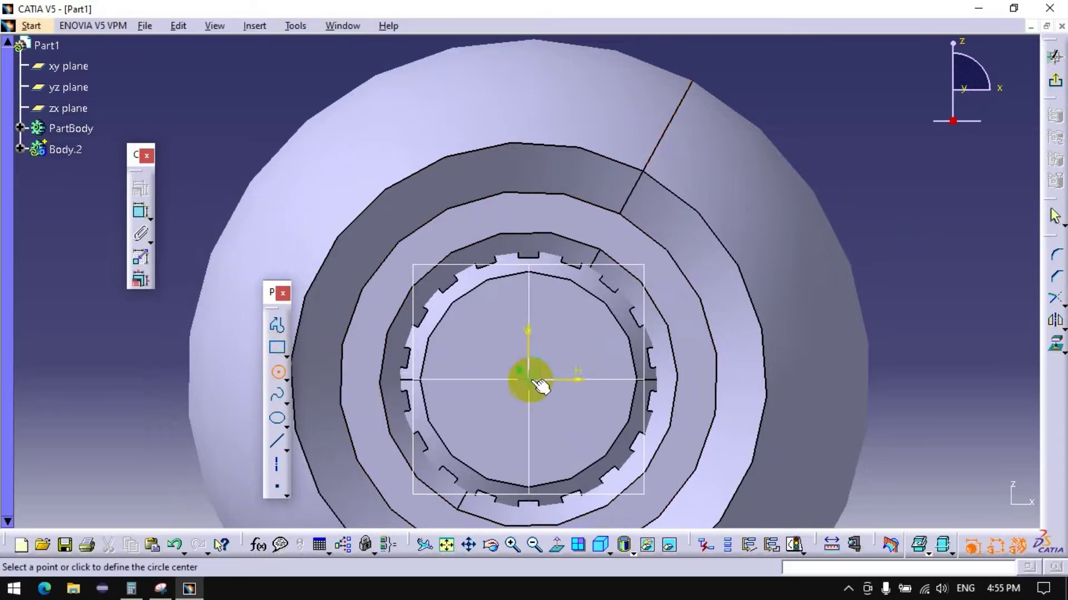
pyautogui.click(529, 381)
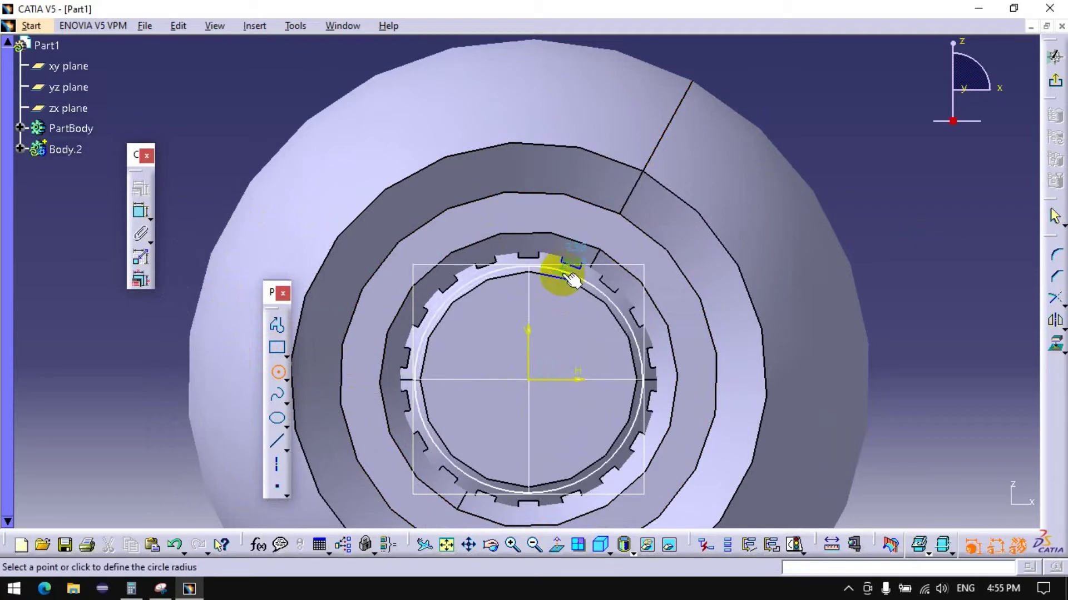
pyautogui.click(276, 327)
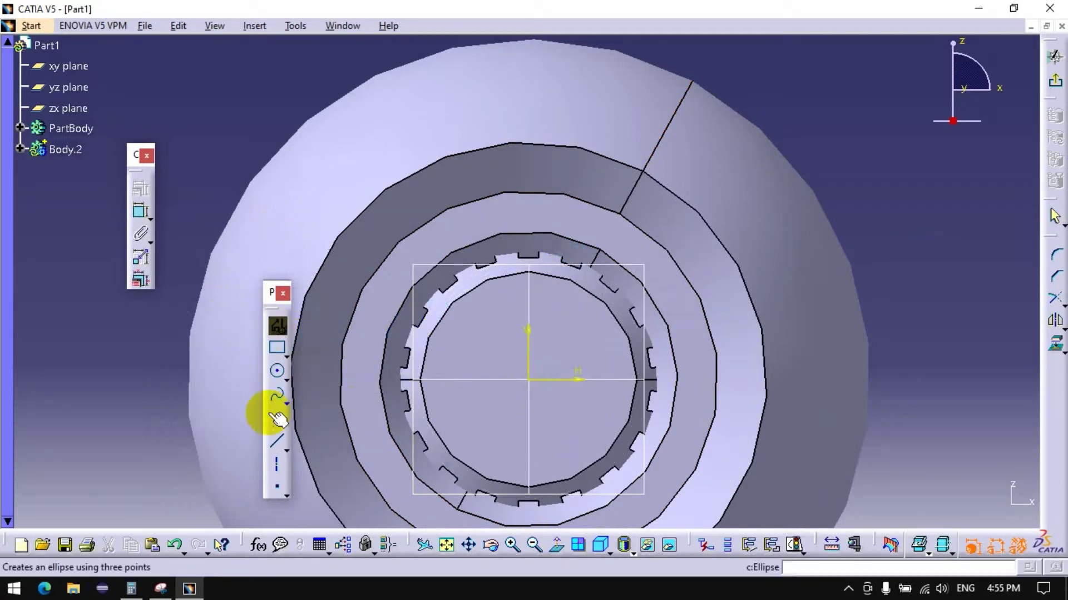
pyautogui.click(1054, 345)
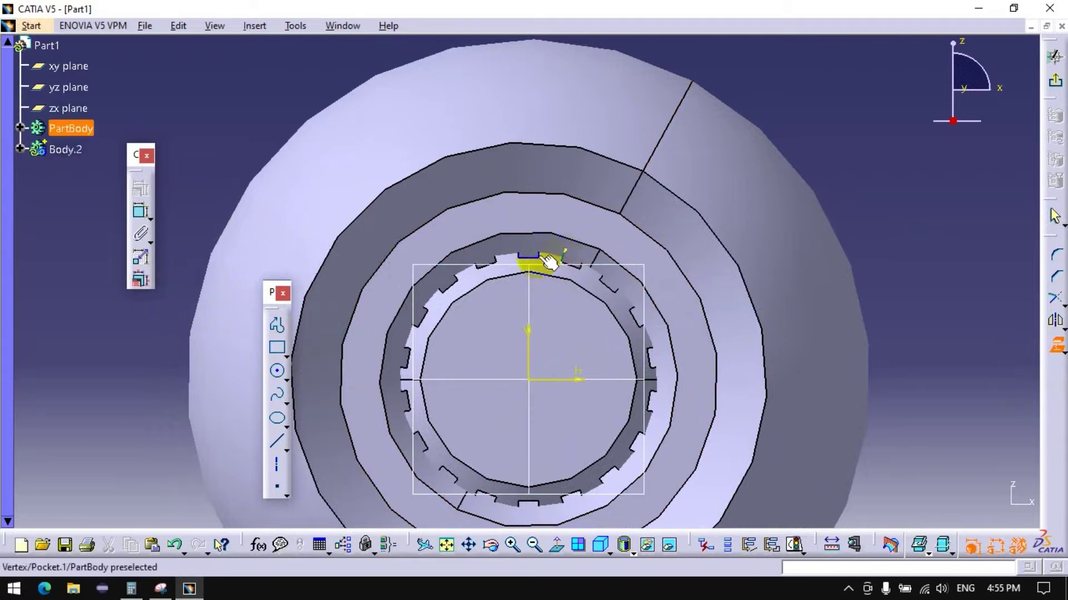
# Step: Draw two origin-centred circles, one at the spline edge and a larger outer one
pyautogui.click(276, 371)
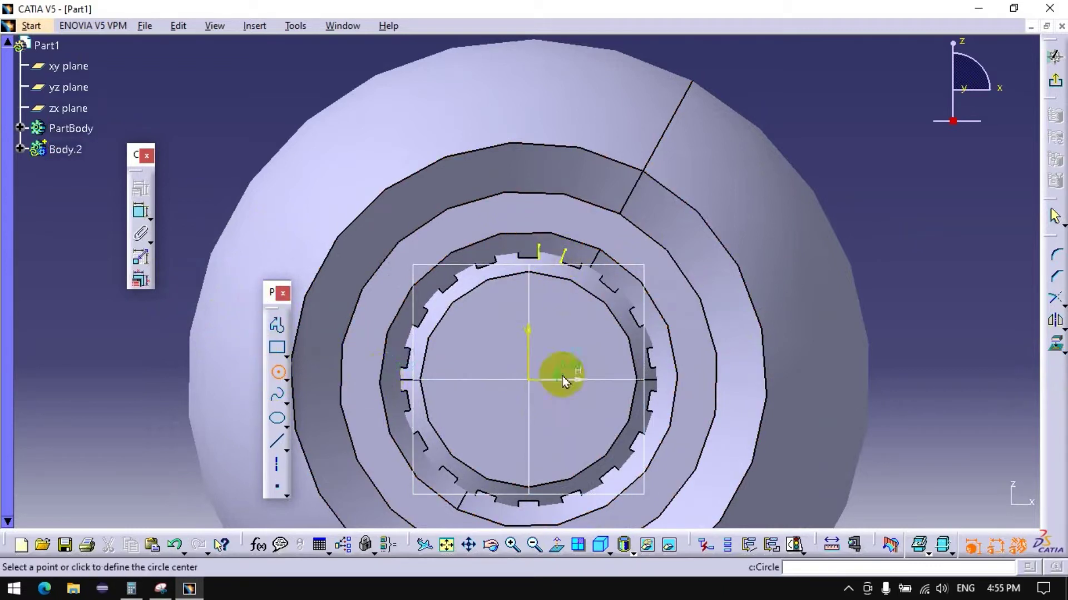
pyautogui.click(531, 382)
pyautogui.click(543, 253)
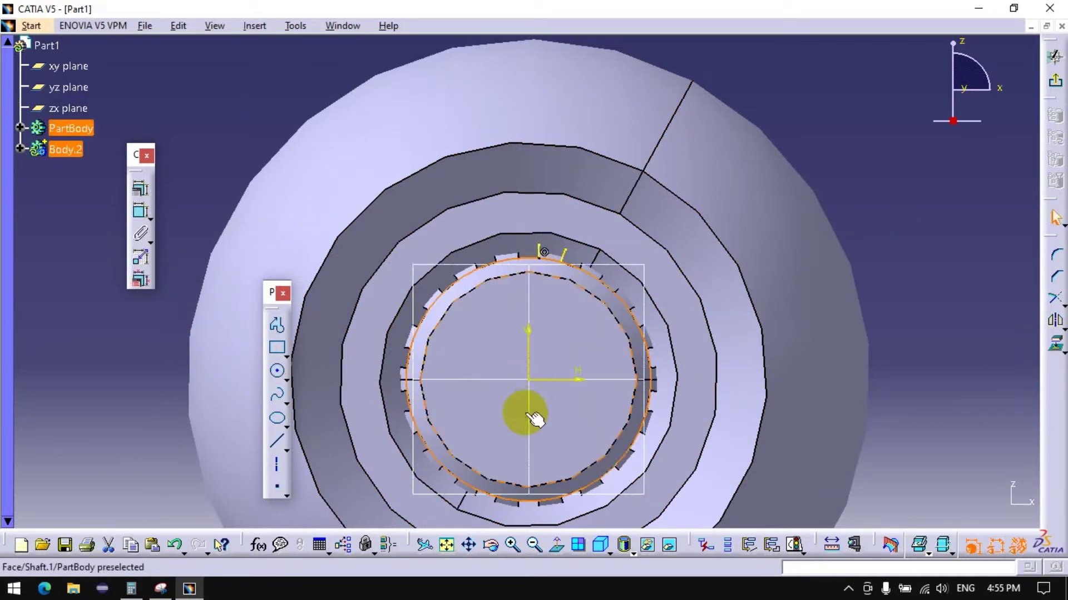
pyautogui.click(276, 371)
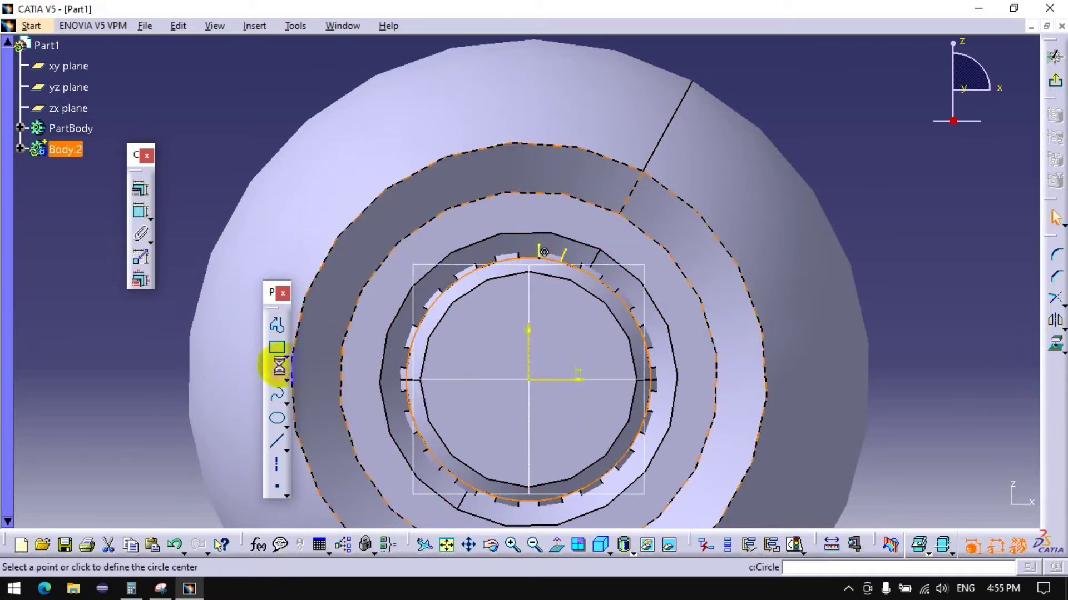
pyautogui.click(531, 382)
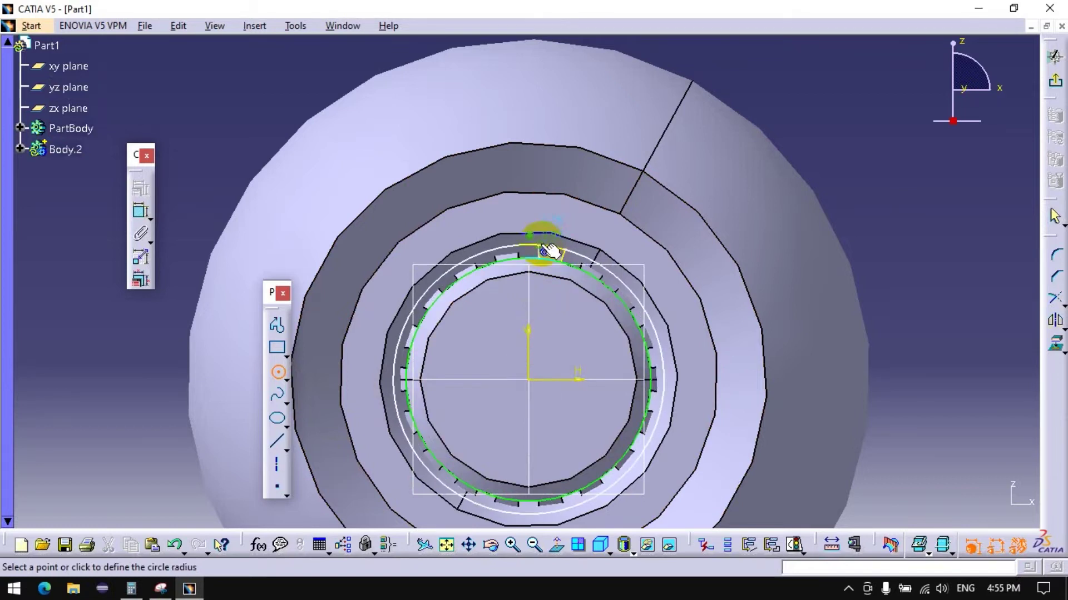
pyautogui.click(533, 249)
pyautogui.click(527, 281)
pyautogui.click(155, 218)
# Step: Quick-trim the excess circle segments into a small tooth profile and exit the sketch
pyautogui.click(1049, 307)
pyautogui.click(1012, 310)
pyautogui.click(630, 304)
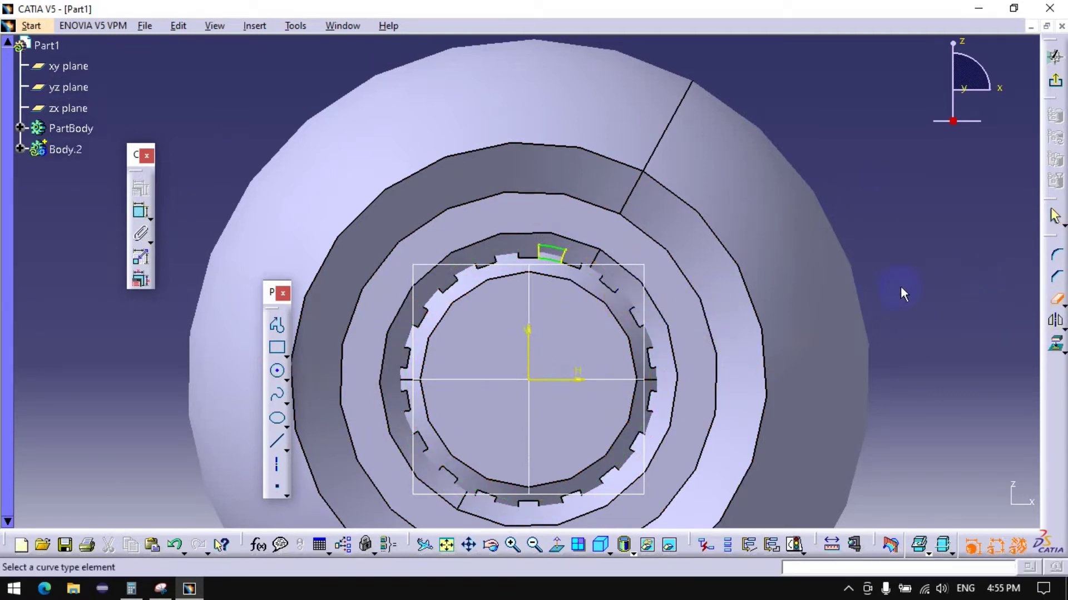
pyautogui.click(1055, 81)
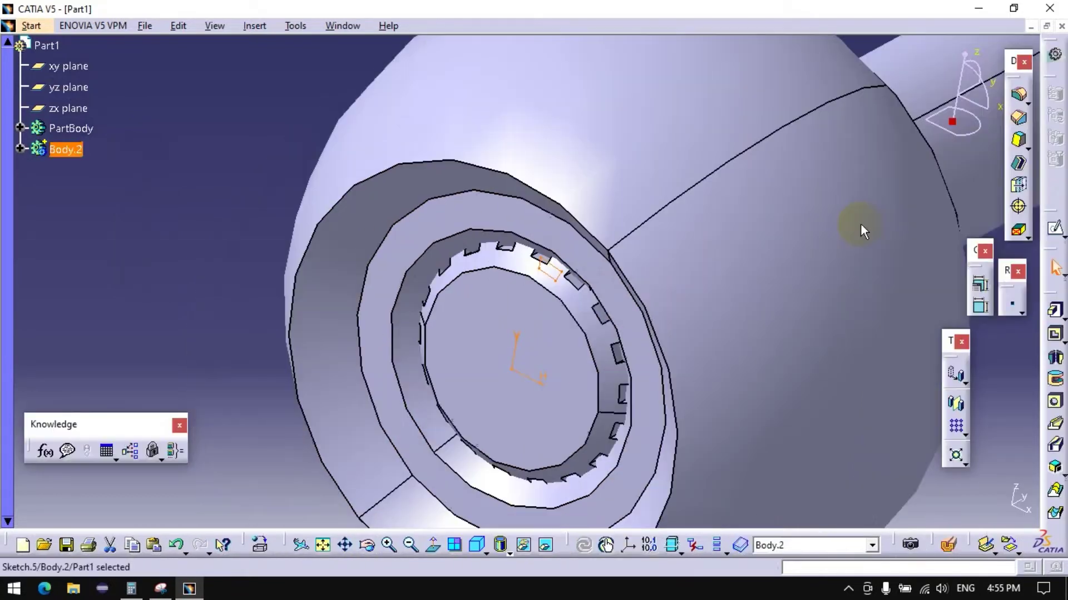
# Step: Pocket Sketch.5 up to last through the ball head and select Pocket.2 in Body.2
pyautogui.moveTo(769, 223); pyautogui.dragTo(775, 309, button='middle')
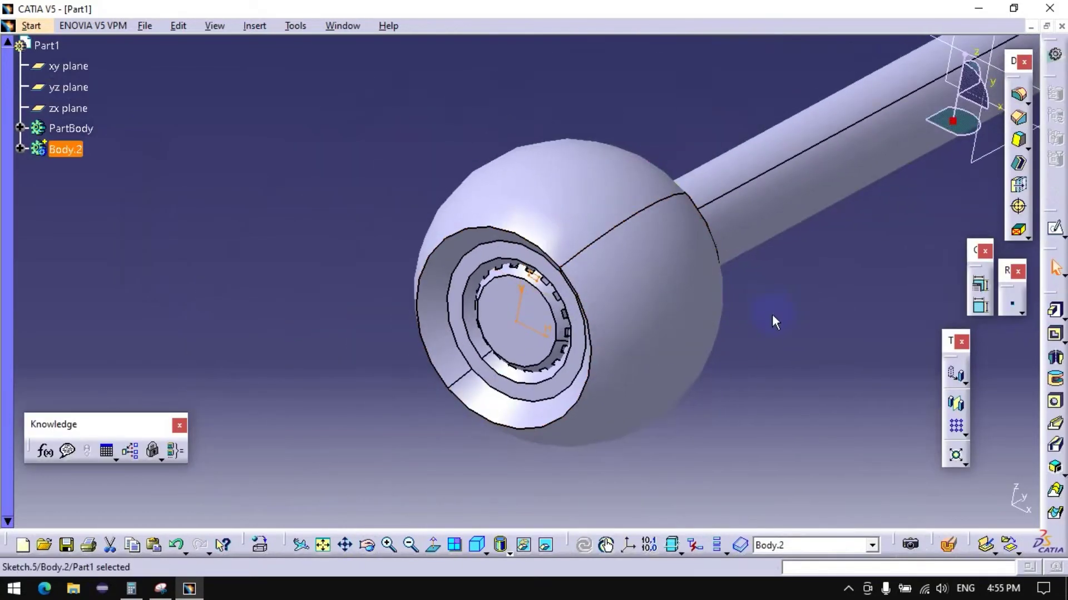
pyautogui.click(1055, 336)
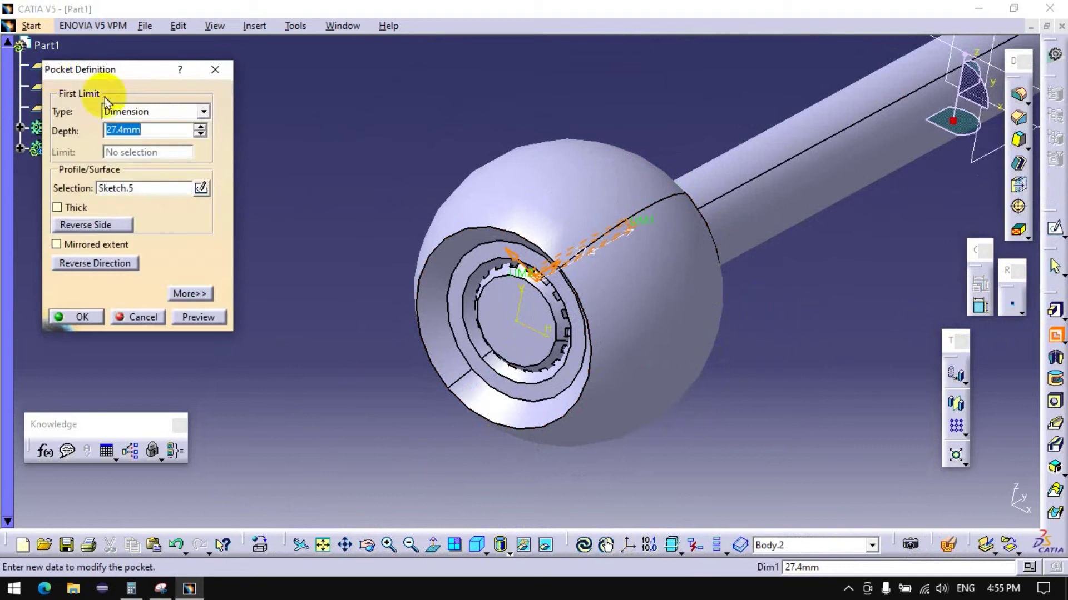
pyautogui.click(139, 111)
pyautogui.click(128, 151)
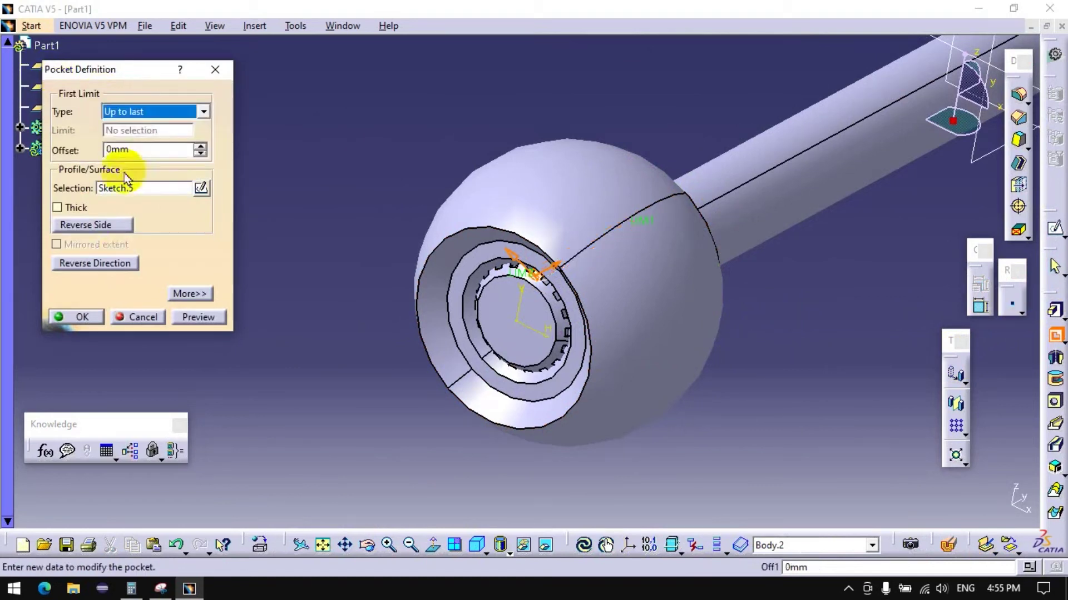
pyautogui.click(82, 318)
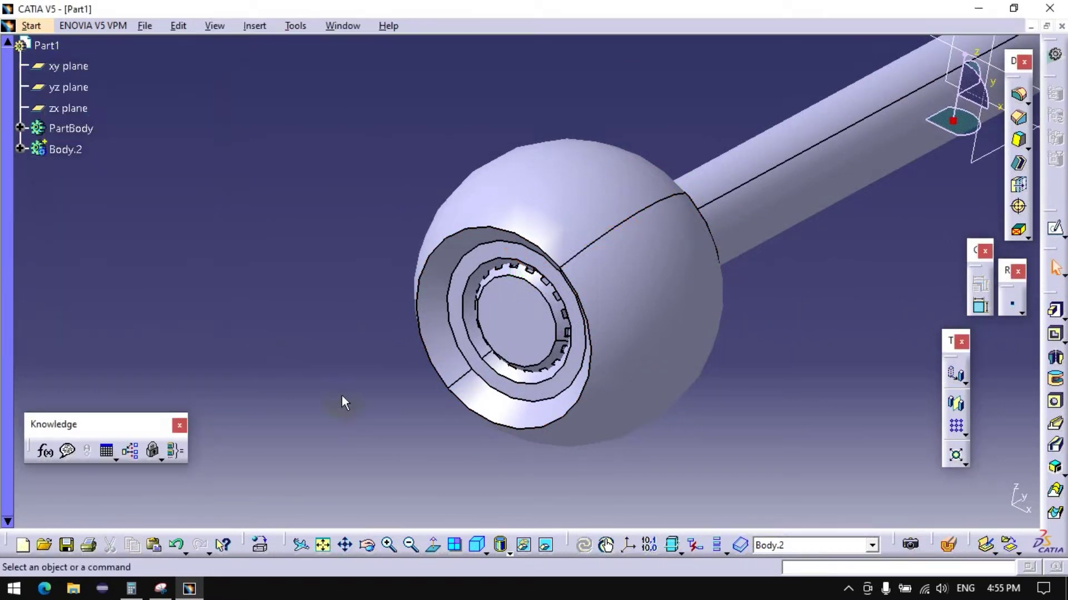
pyautogui.click(21, 149)
pyautogui.doubleClick(84, 232)
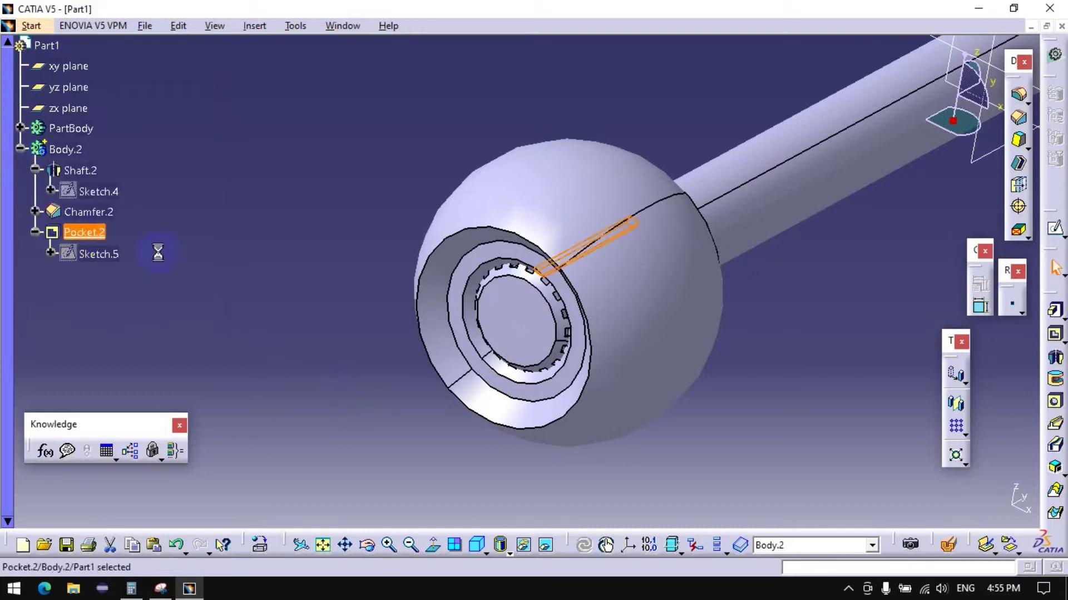
pyautogui.click(964, 435)
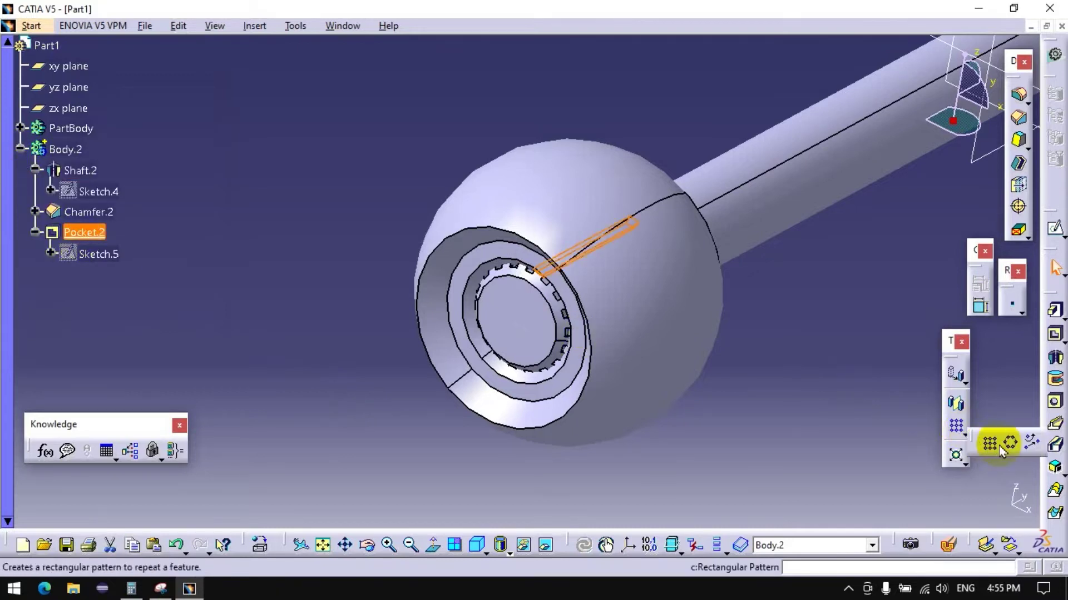
# Step: Circular-pattern Pocket.2, 18 instances at 20°, around the shaft's cylindrical face
pyautogui.click(999, 447)
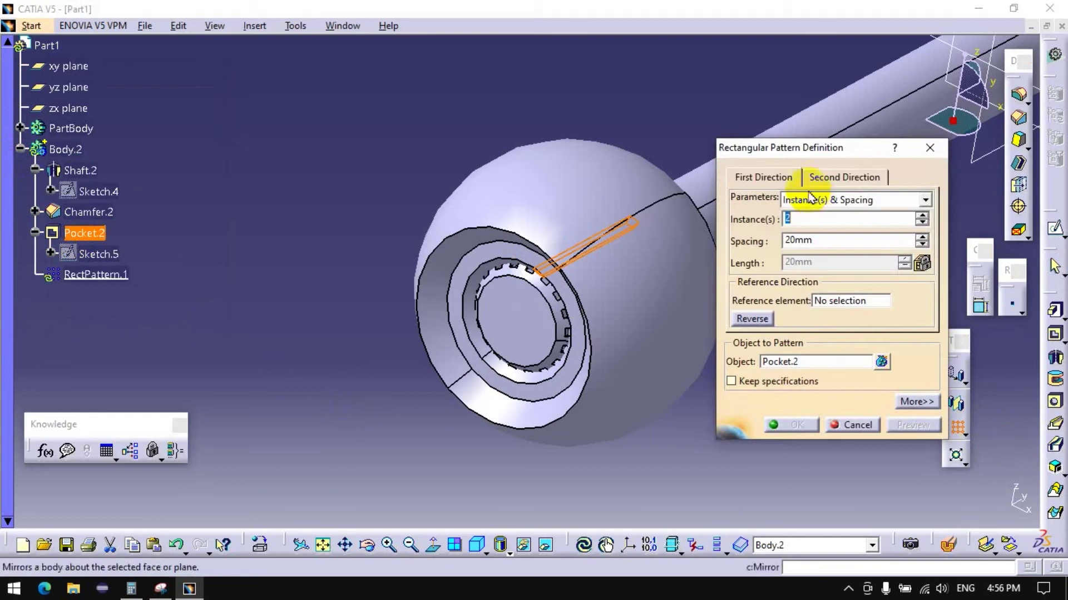
pyautogui.click(851, 425)
pyautogui.click(964, 434)
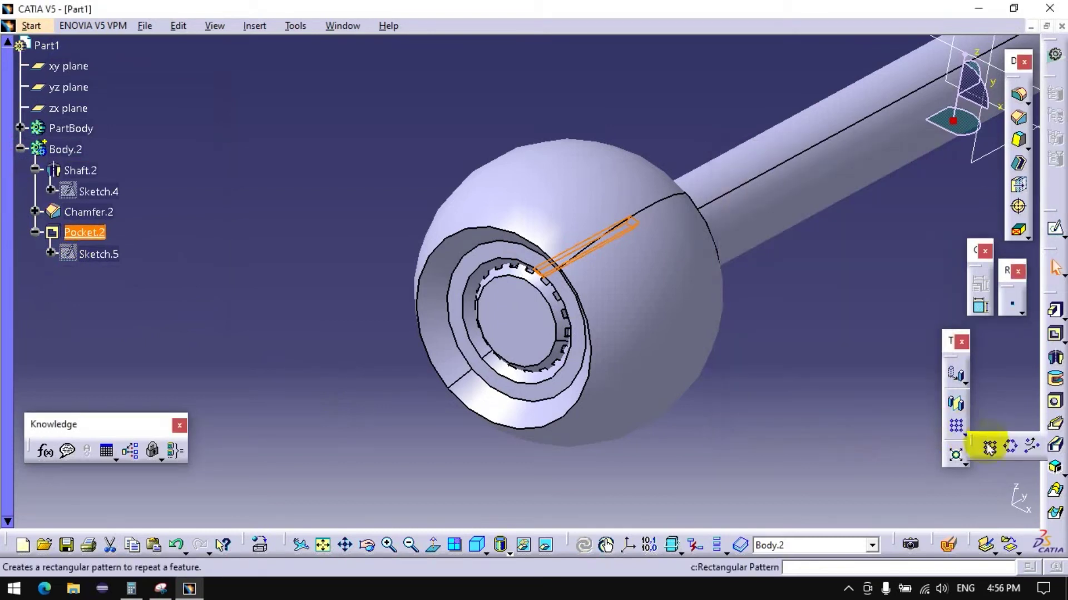
pyautogui.click(1010, 446)
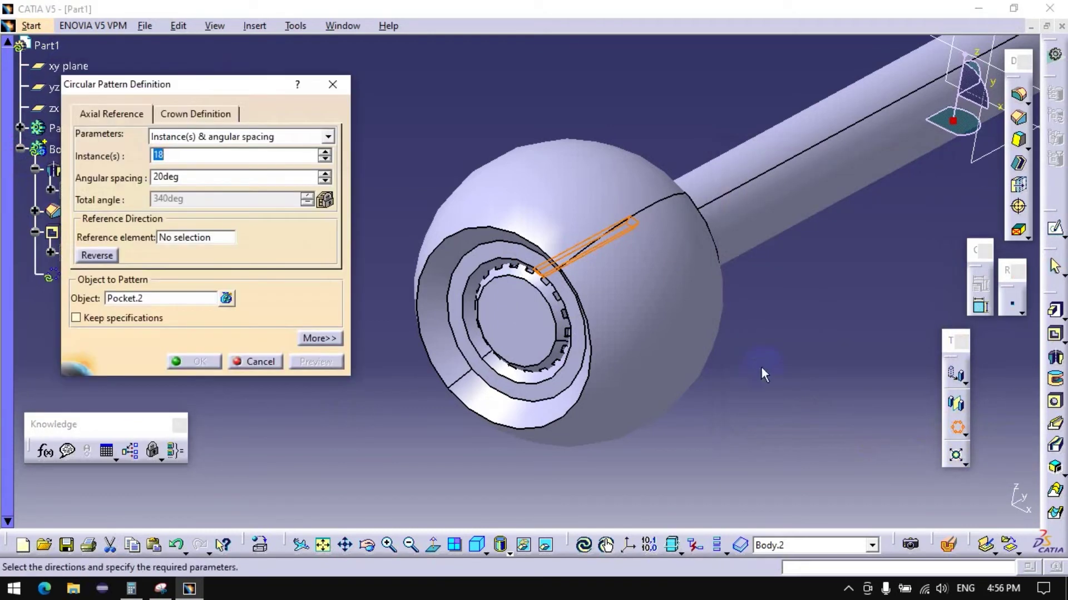
pyautogui.click(238, 243)
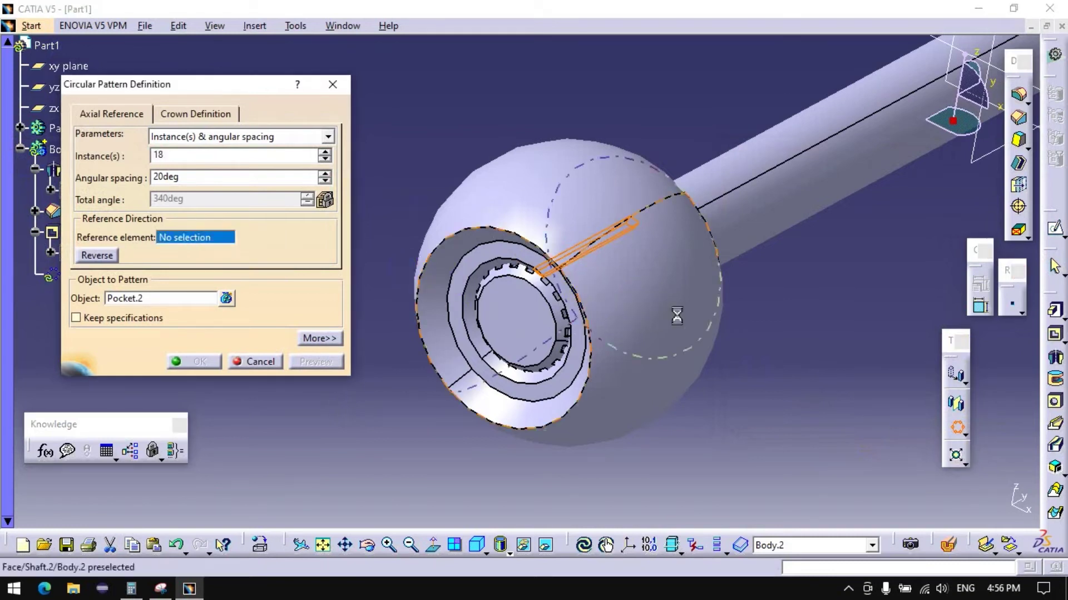
pyautogui.click(579, 367)
pyautogui.click(194, 361)
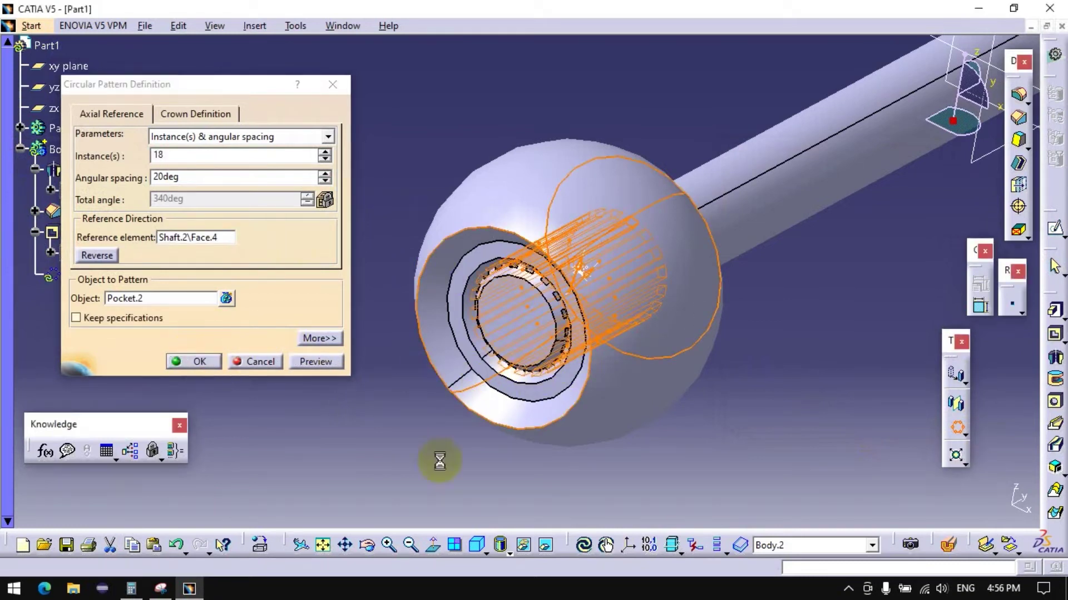
pyautogui.moveTo(441, 353)
pyautogui.mouseDown(button='middle')
pyautogui.moveTo(424, 329)
pyautogui.moveTo(435, 334)
pyautogui.moveTo(109, 348)
pyautogui.moveTo(95, 410)
pyautogui.moveTo(369, 351)
pyautogui.moveTo(281, 336)
pyautogui.moveTo(306, 258)
pyautogui.moveTo(476, 328)
pyautogui.moveTo(510, 377)
pyautogui.moveTo(524, 321)
pyautogui.mouseUp(button='middle')
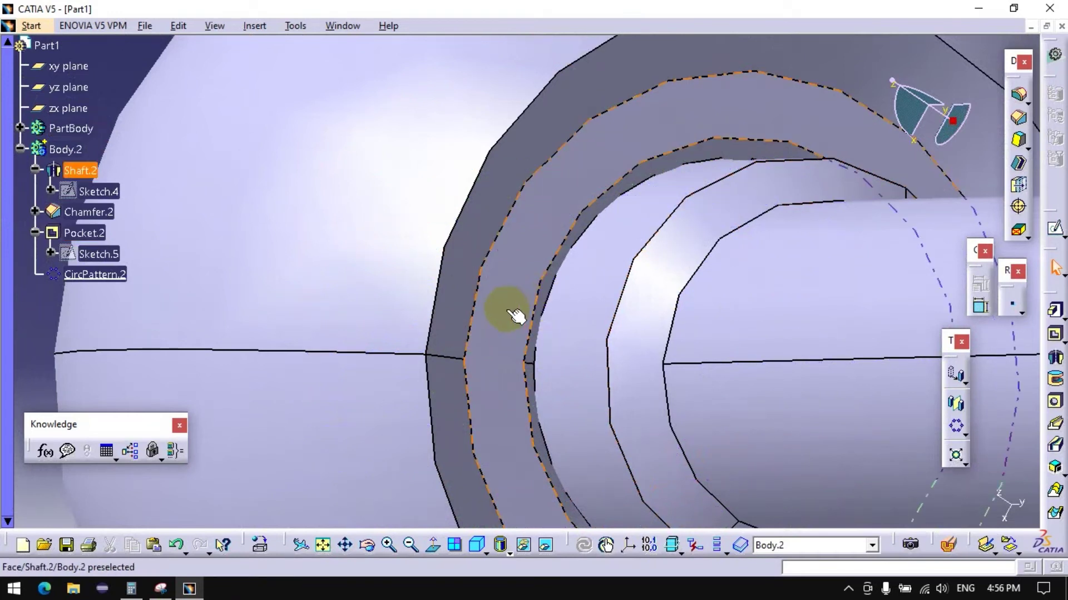
pyautogui.moveTo(516, 305)
pyautogui.mouseDown(button='middle')
pyautogui.moveTo(537, 424)
pyautogui.moveTo(410, 314)
pyautogui.moveTo(688, 273)
pyautogui.moveTo(322, 255)
pyautogui.mouseUp(button='middle')
# Step: Edit Sketch.4 and change the Offset.26 dimension to 12.7 mm
pyautogui.doubleClick(112, 191)
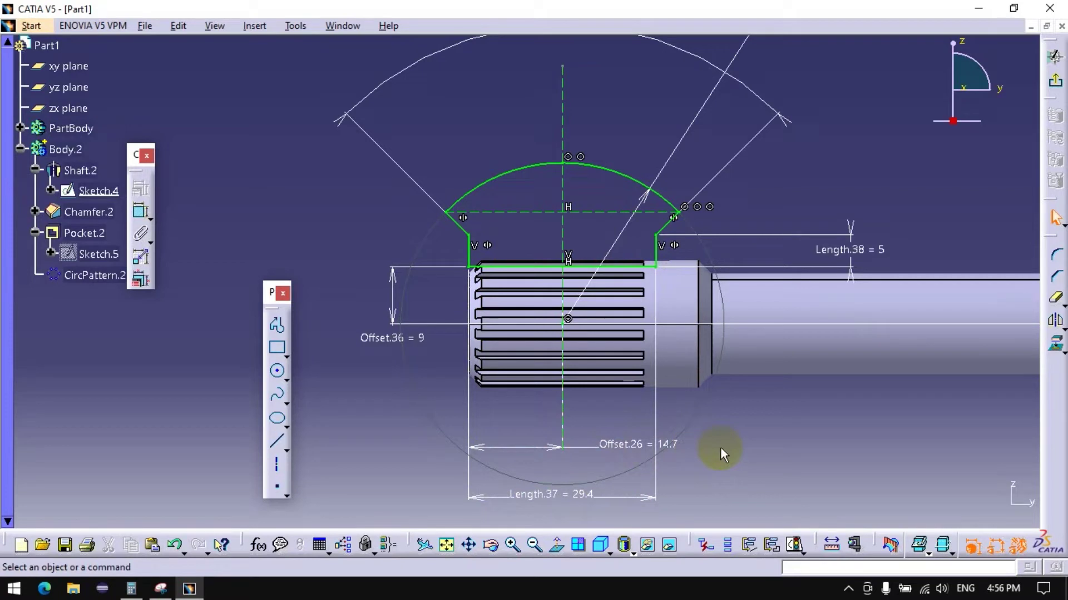
pyautogui.doubleClick(625, 446)
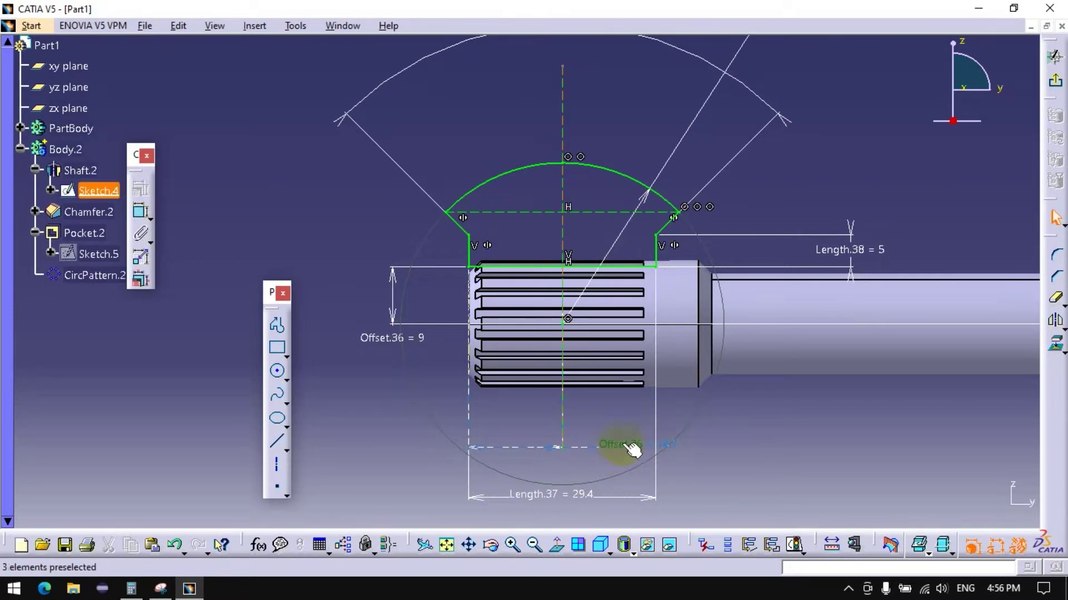
pyautogui.click(916, 381)
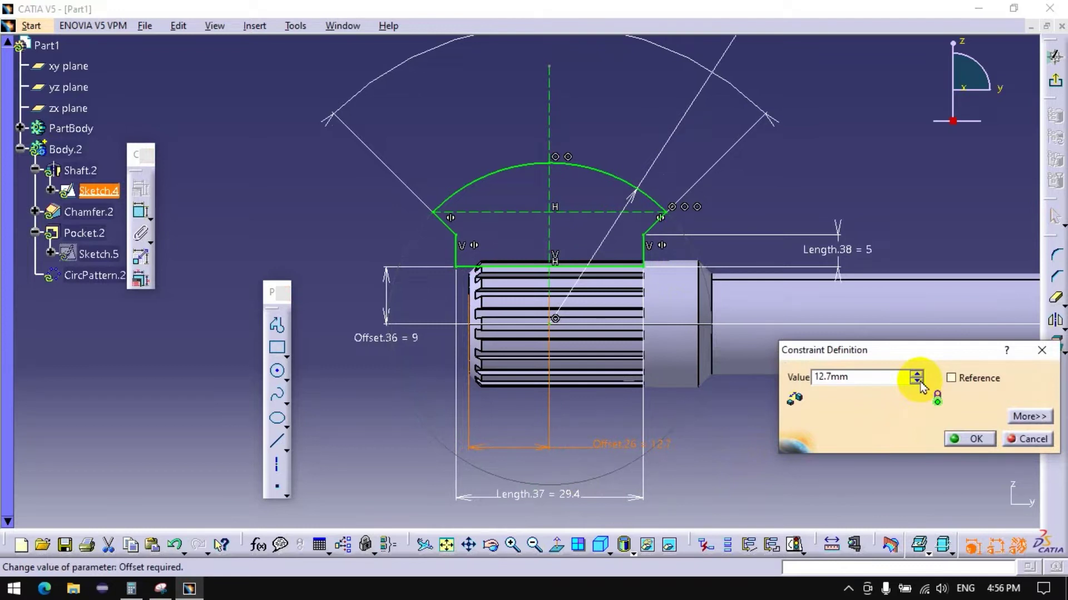
pyautogui.click(916, 381)
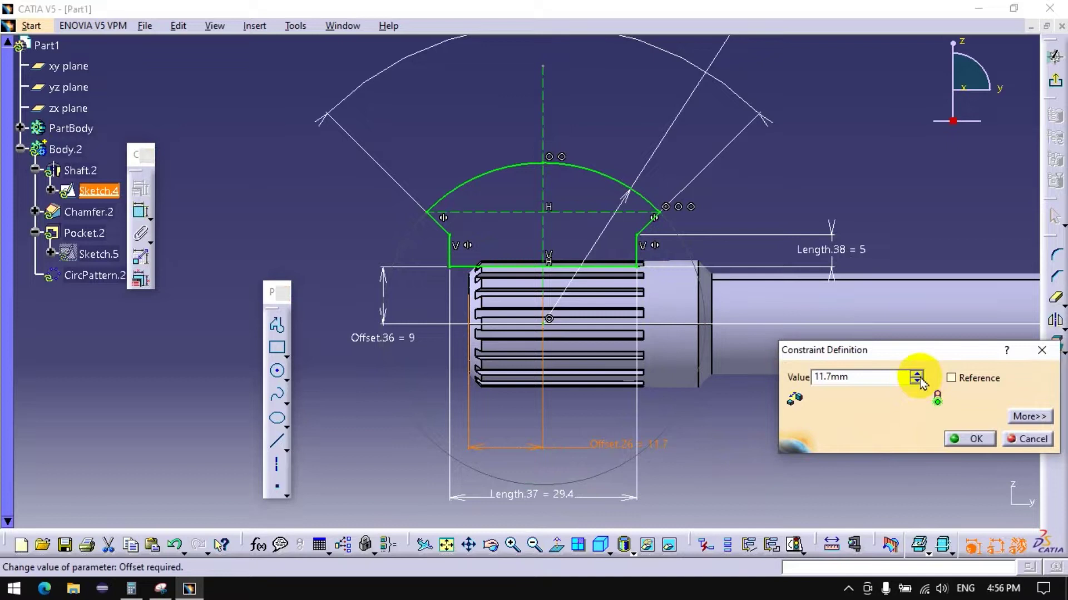
pyautogui.click(915, 375)
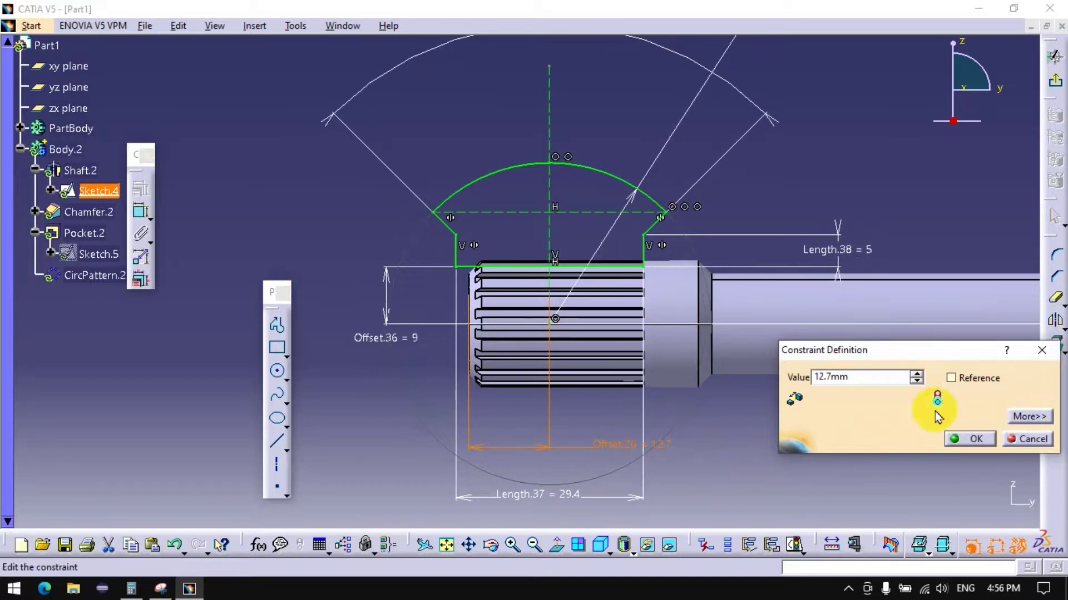
pyautogui.click(957, 439)
# Step: Set Length.37 to 27.4 mm and raise Offset.26 to 13.7 mm
pyautogui.doubleClick(572, 495)
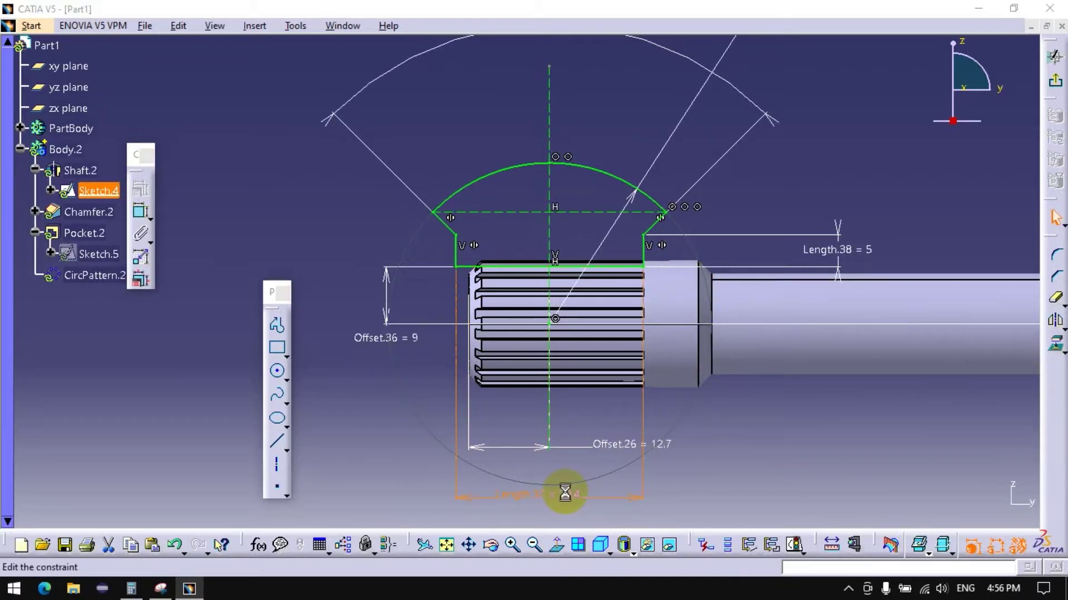
pyautogui.click(917, 383)
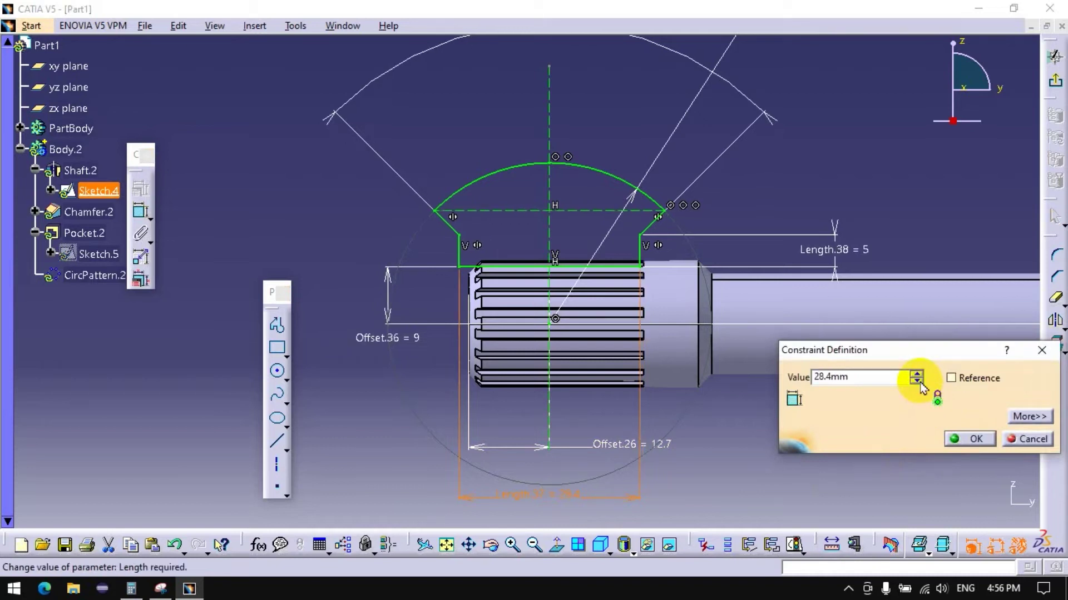
pyautogui.click(918, 383)
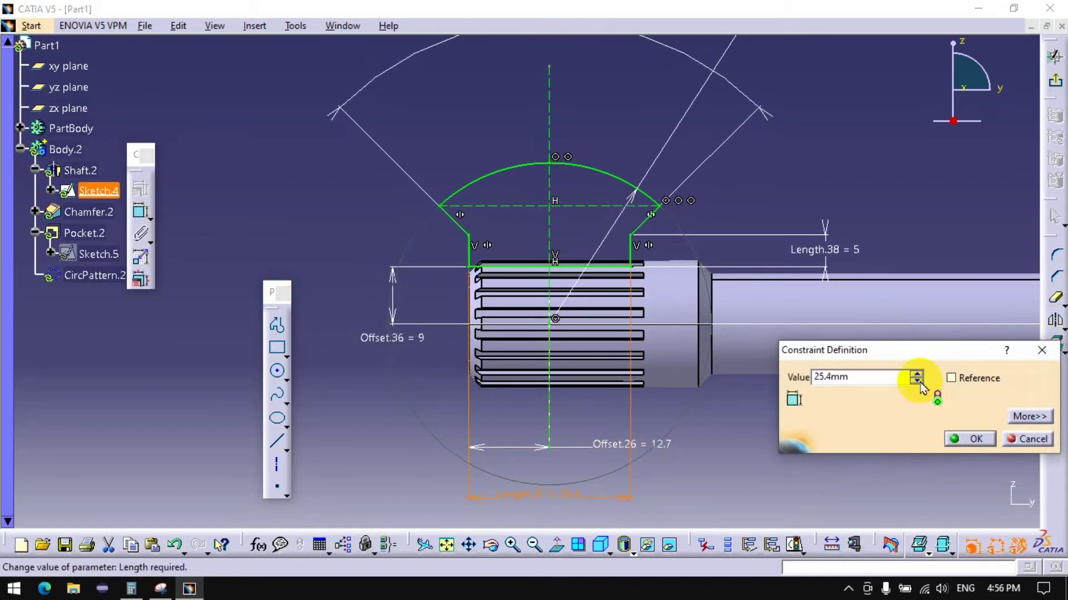
pyautogui.click(916, 375)
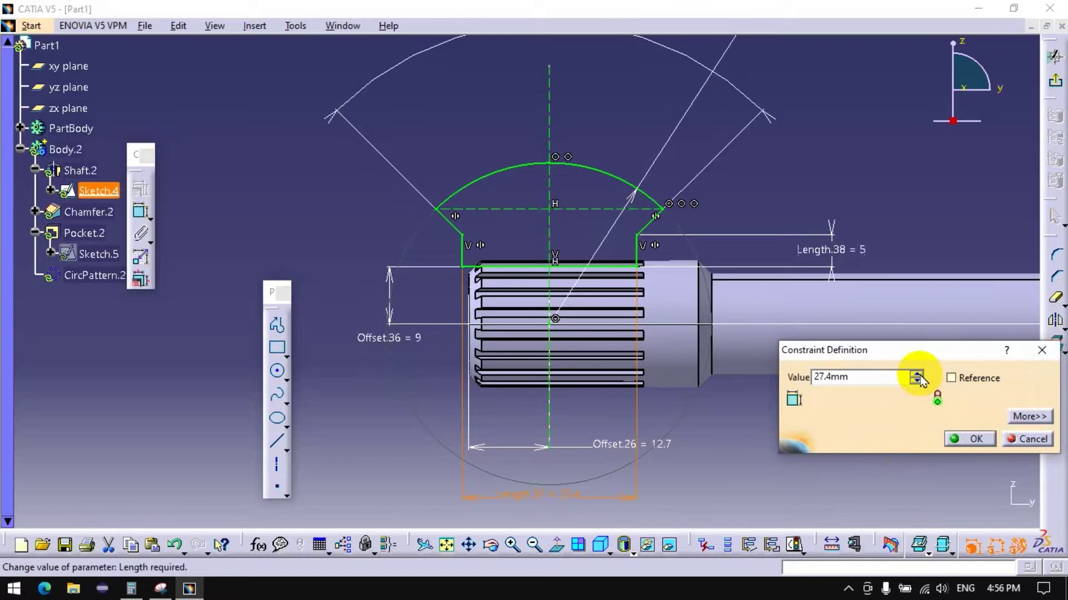
pyautogui.click(968, 439)
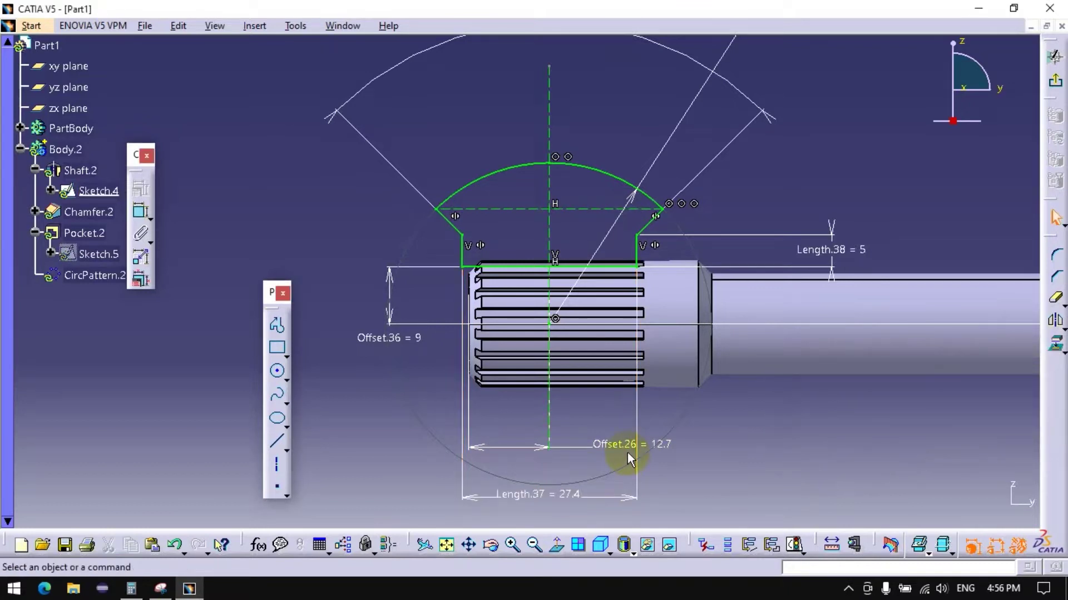
pyautogui.click(916, 375)
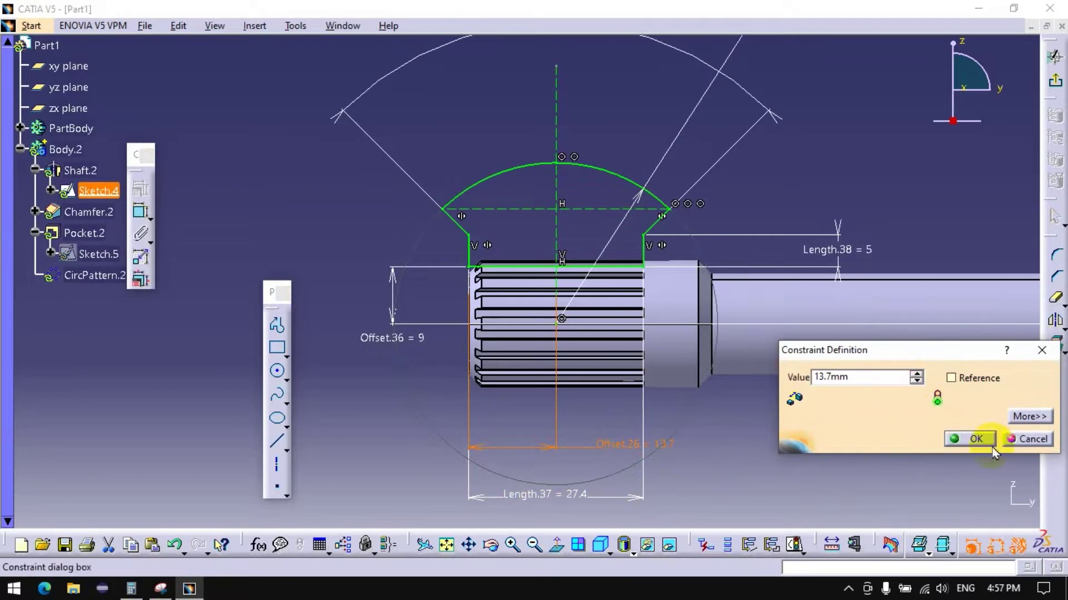
pyautogui.click(966, 439)
pyautogui.click(1057, 344)
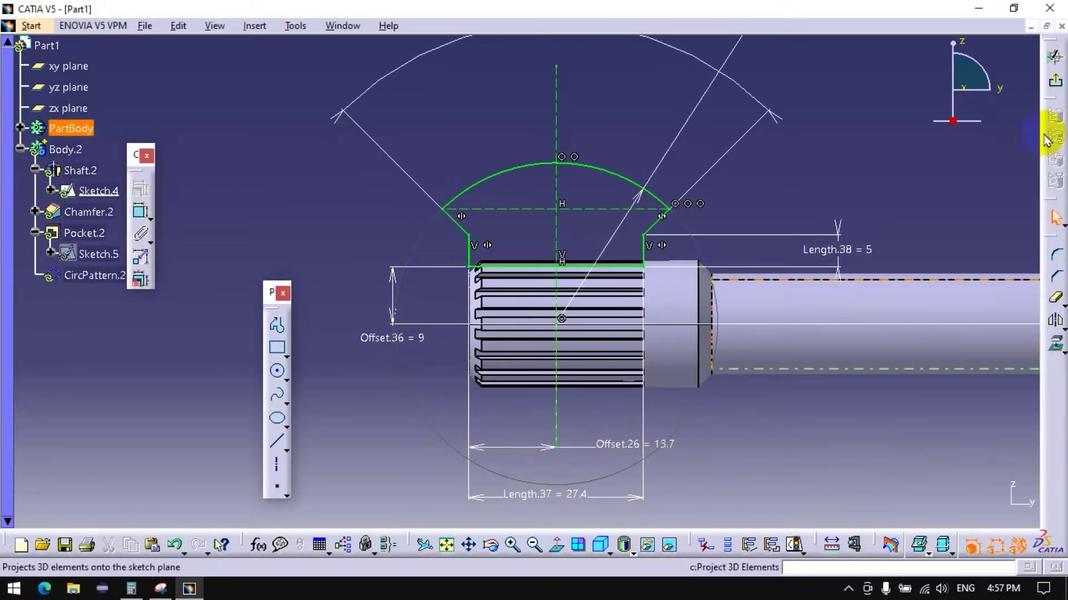
# Step: Exit the sketcher to rebuild the ball head and start a new sketch on the yz plane
pyautogui.click(1053, 56)
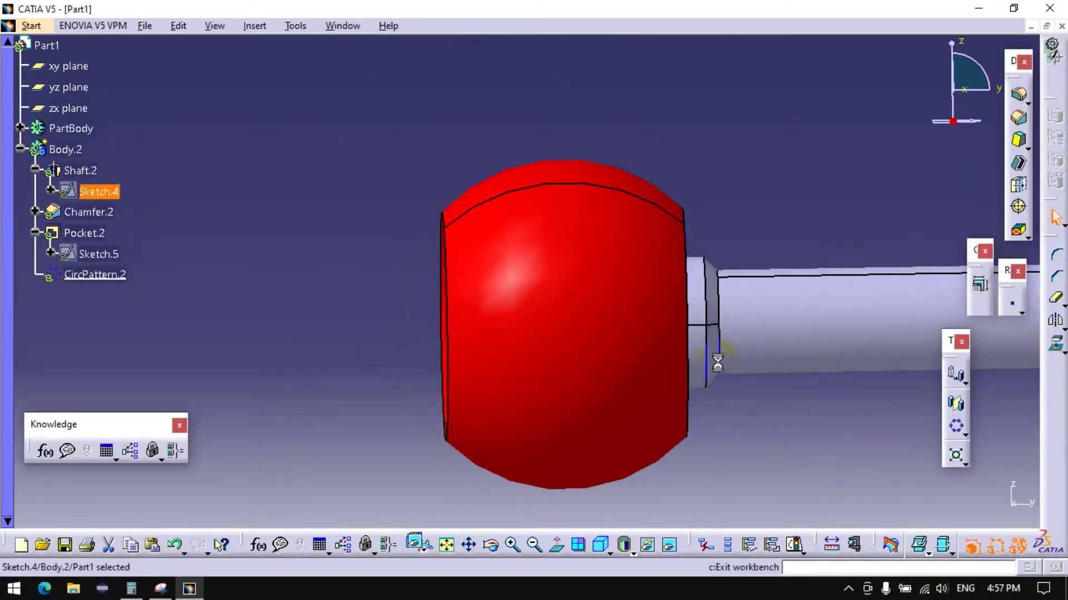
pyautogui.moveTo(770, 405)
pyautogui.mouseDown(button='middle')
pyautogui.moveTo(477, 389)
pyautogui.moveTo(445, 372)
pyautogui.moveTo(398, 293)
pyautogui.moveTo(493, 382)
pyautogui.moveTo(628, 352)
pyautogui.mouseUp(button='middle')
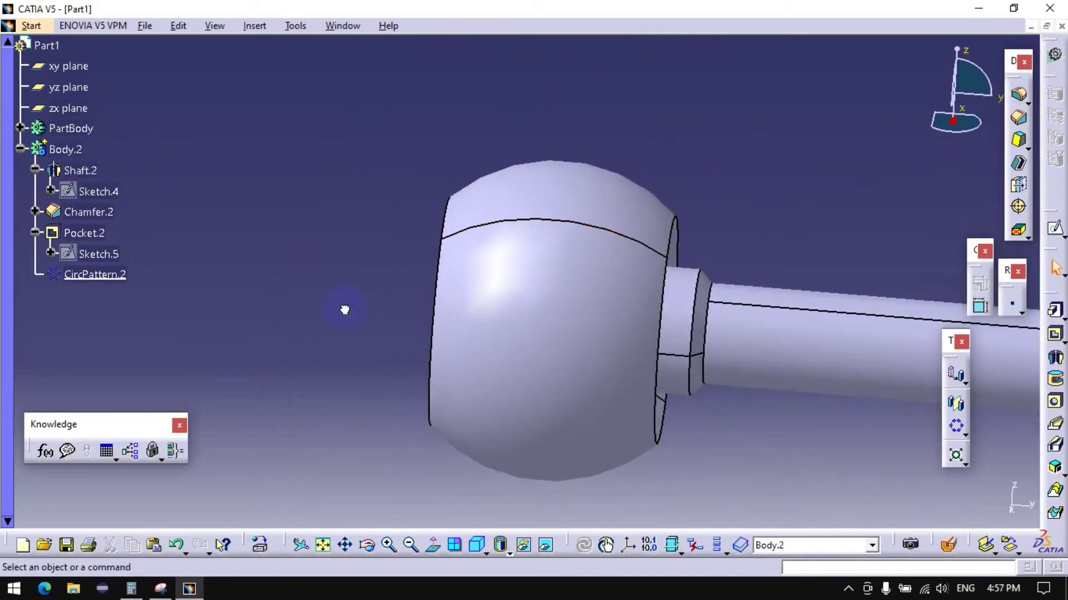
pyautogui.click(1055, 229)
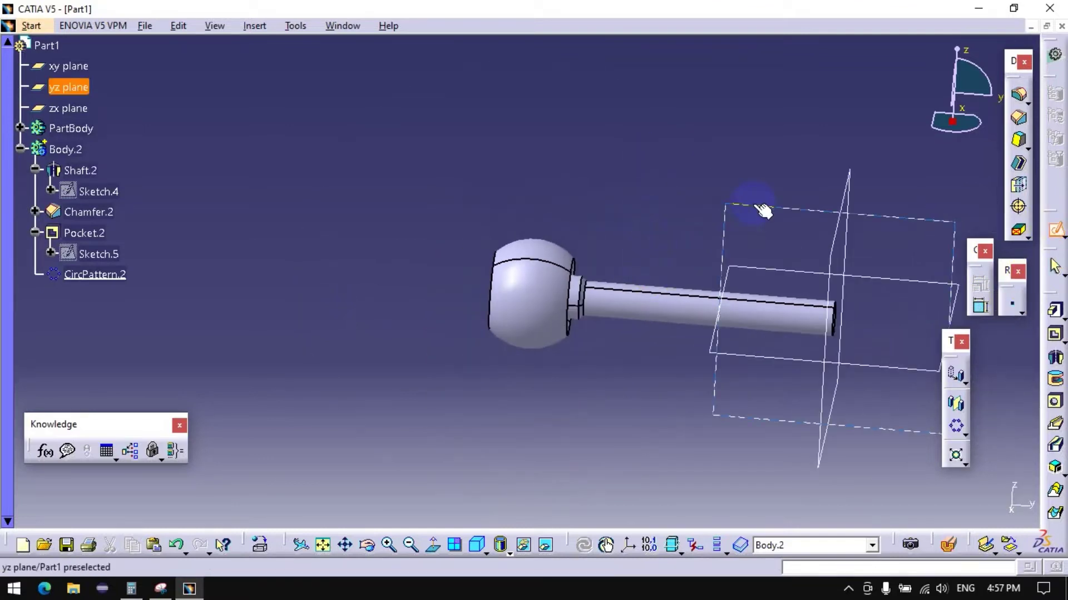
pyautogui.click(763, 210)
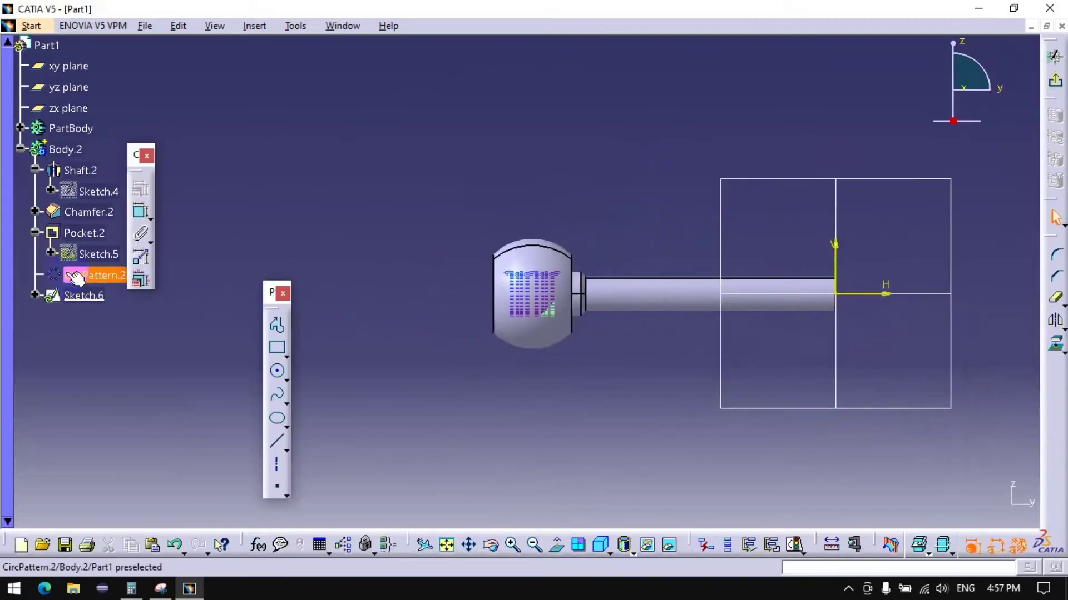
# Step: Reframe on Sketch.4 and show its ball-head profile as reference, leaving Sketch.5 hidden
pyautogui.rightClick(89, 254)
pyautogui.click(111, 307)
pyautogui.rightClick(100, 254)
pyautogui.click(128, 300)
pyautogui.rightClick(82, 196)
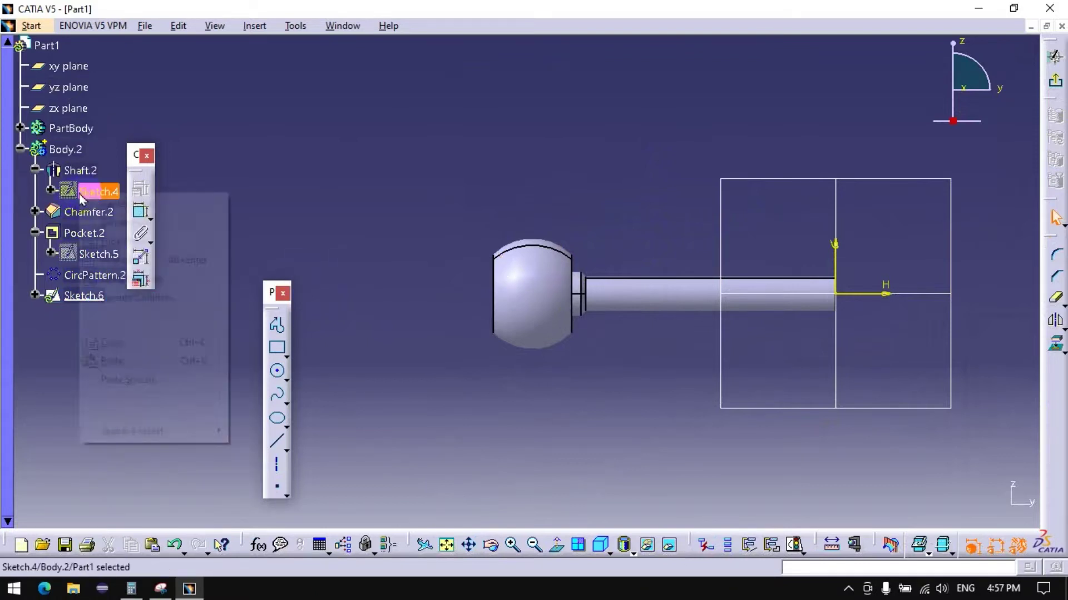
pyautogui.click(94, 221)
pyautogui.rightClick(99, 196)
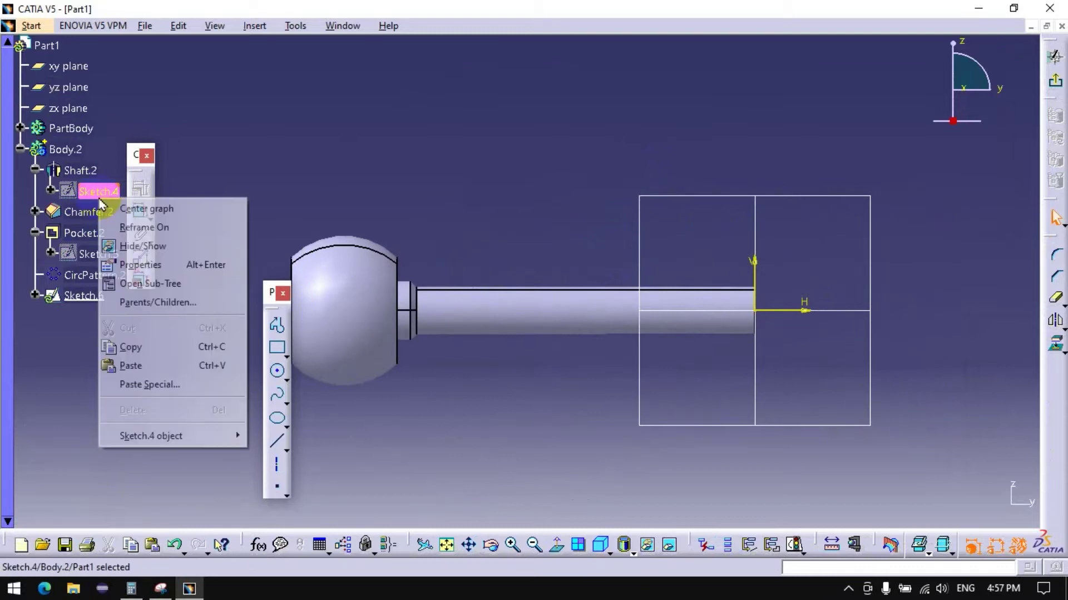
pyautogui.click(142, 246)
pyautogui.moveTo(493, 240)
pyautogui.mouseDown(button='middle')
pyautogui.moveTo(612, 234)
pyautogui.moveTo(588, 193)
pyautogui.moveTo(715, 230)
pyautogui.mouseUp(button='middle')
# Step: Draw a horizontal line, a vertical line, and a circle on the vertical line at the ball top
pyautogui.click(285, 433)
pyautogui.click(299, 222)
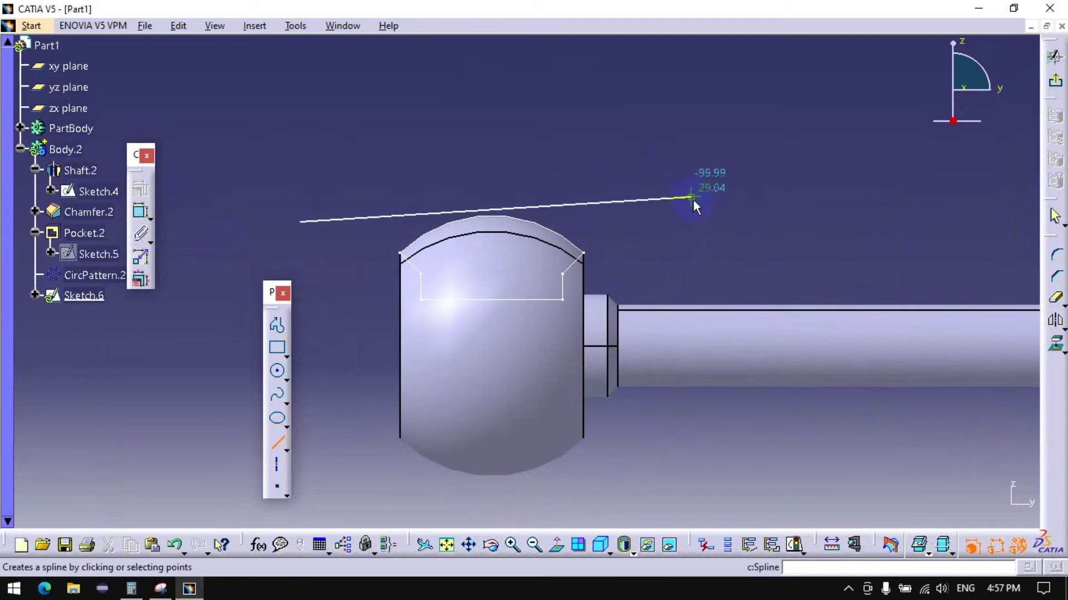
pyautogui.click(707, 235)
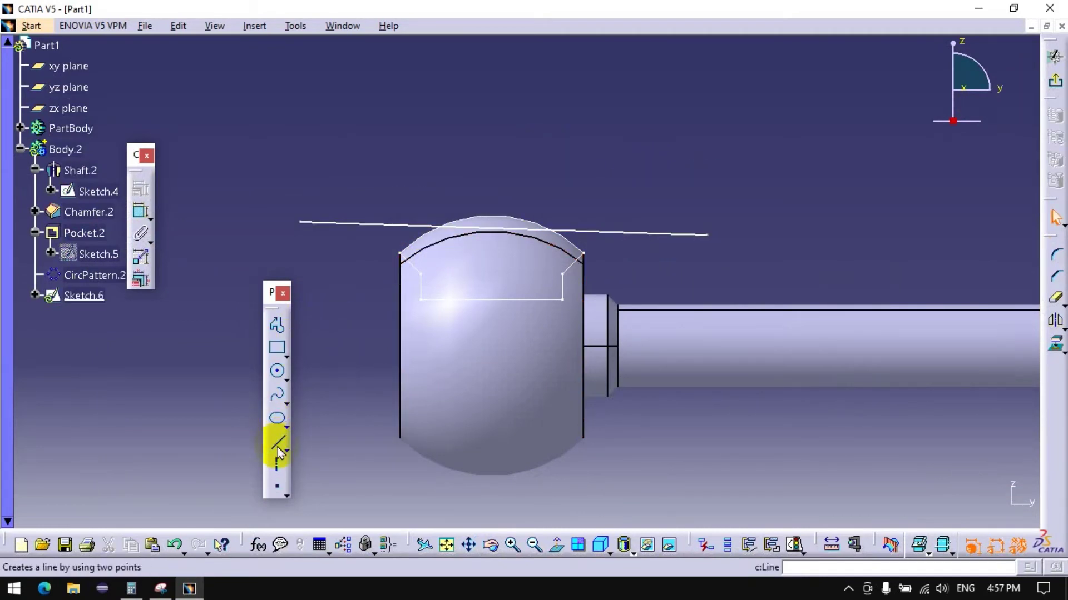
pyautogui.click(489, 153)
pyautogui.click(490, 497)
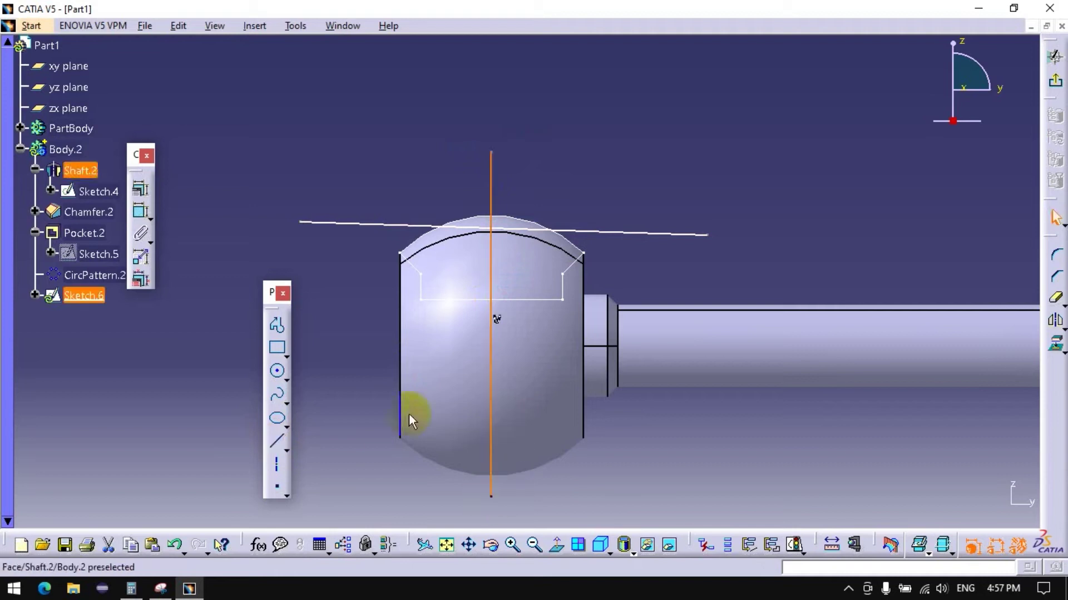
pyautogui.click(278, 374)
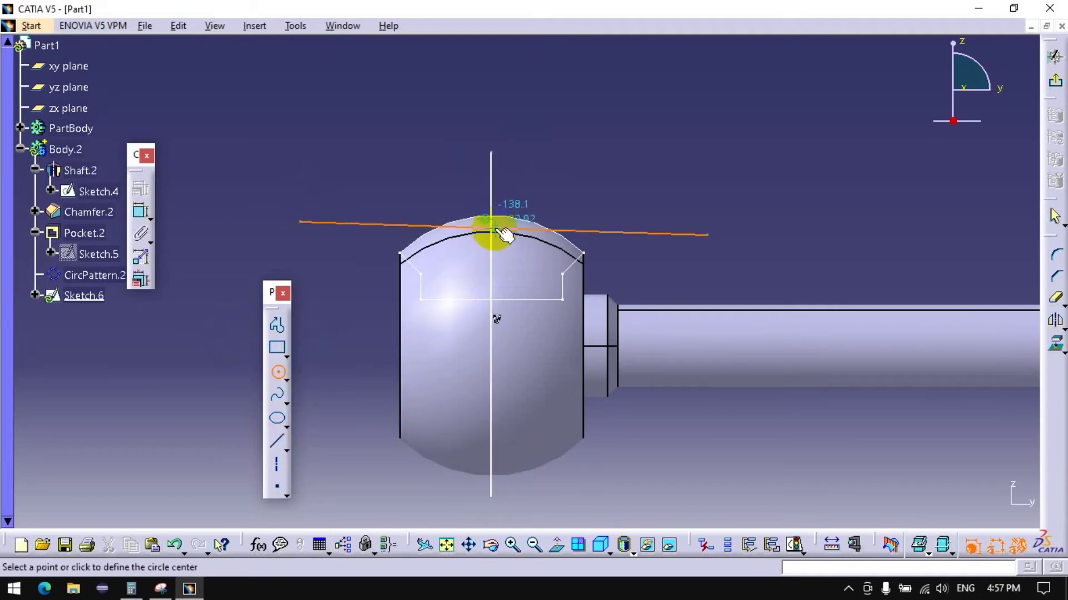
pyautogui.click(507, 255)
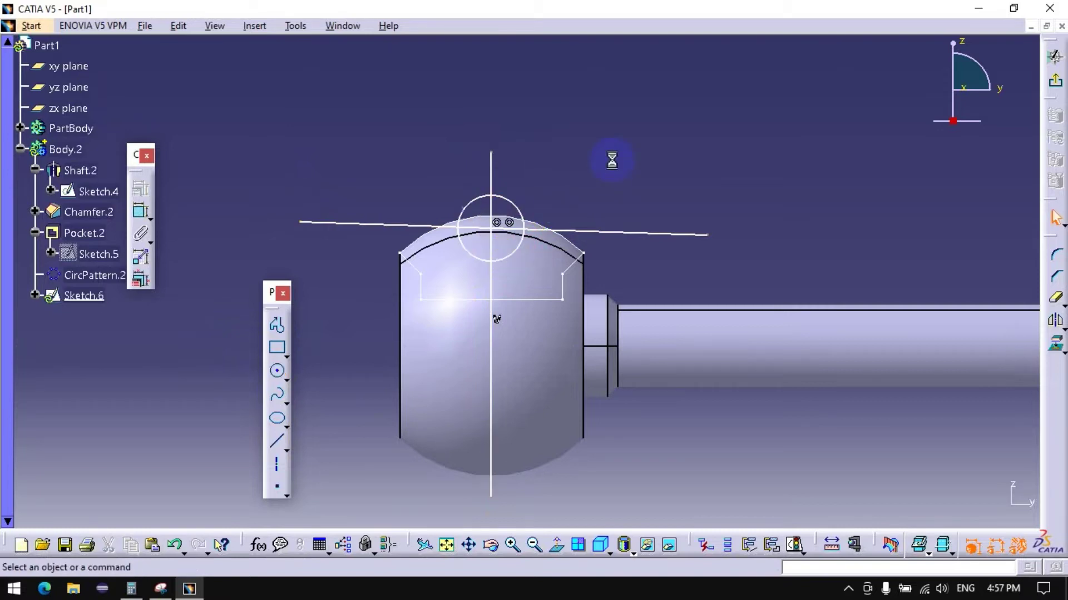
# Step: Constrain the circle to the horizontal line and make the two lines perpendicular
pyautogui.click(149, 214)
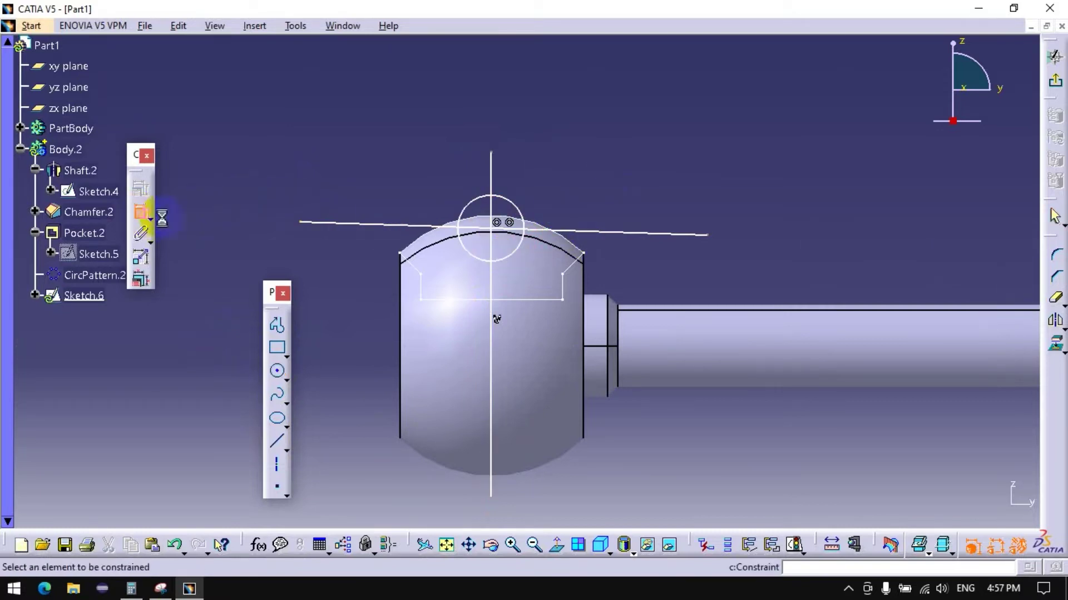
pyautogui.click(578, 234)
pyautogui.rightClick(615, 166)
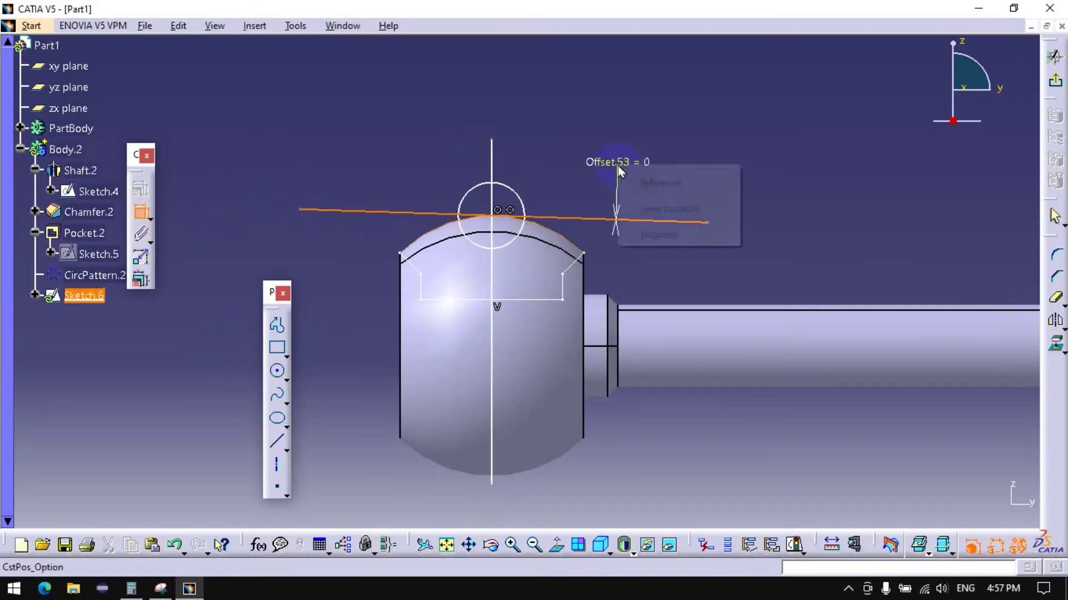
pyautogui.click(626, 231)
pyautogui.click(141, 211)
pyautogui.click(491, 285)
pyautogui.click(406, 215)
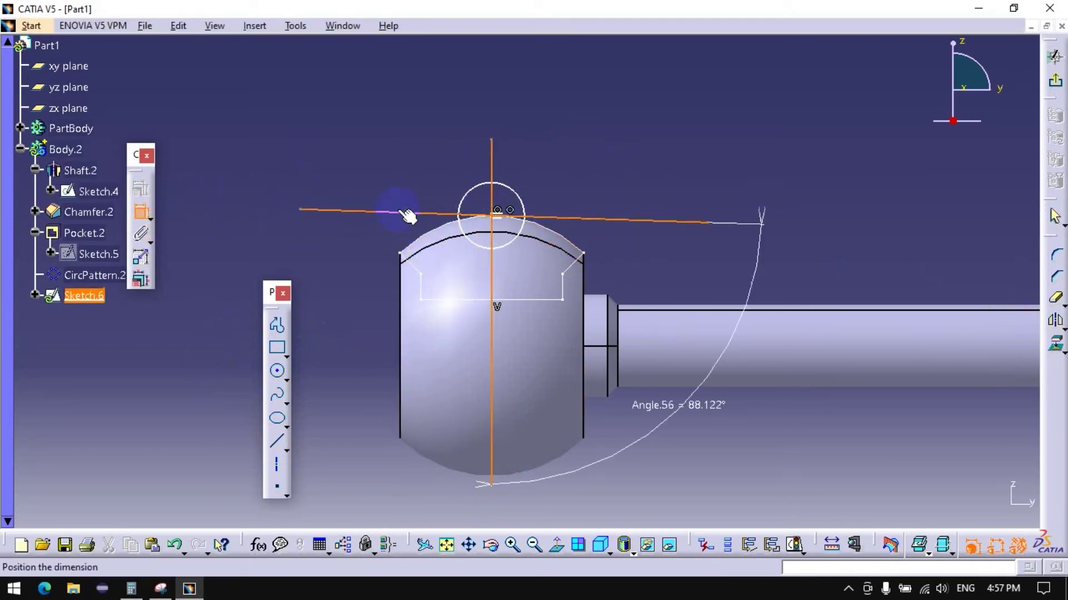
pyautogui.rightClick(335, 251)
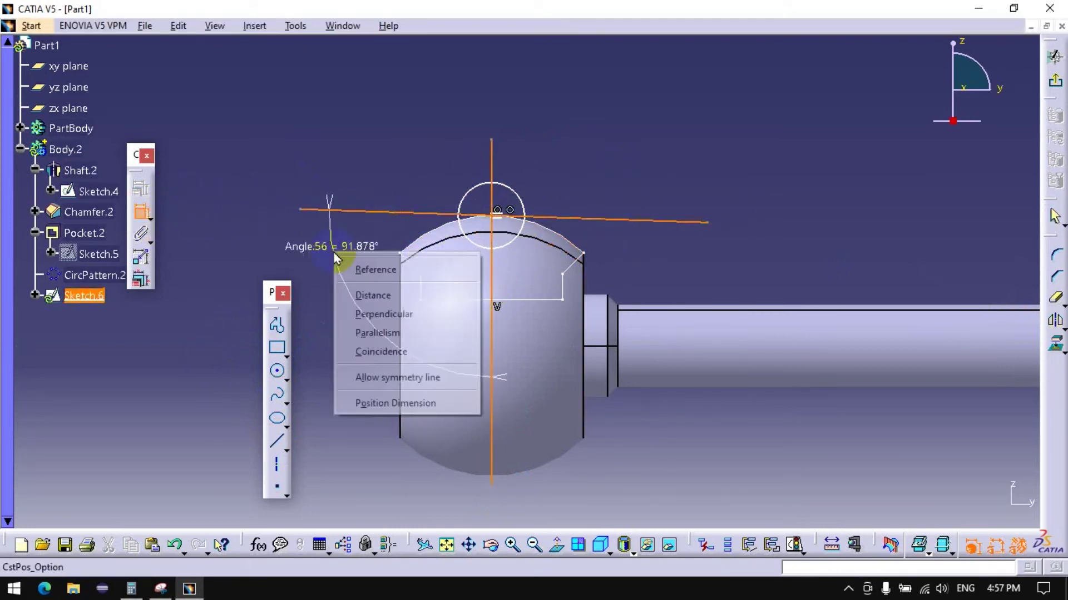
pyautogui.click(360, 314)
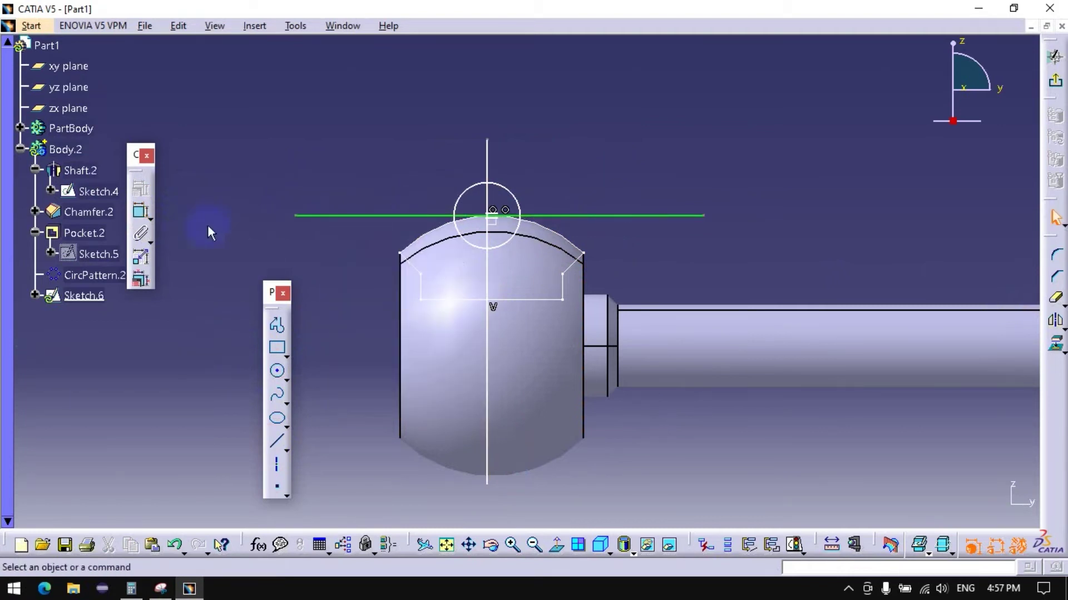
# Step: Align the vertical line with the shaft's centre using a constraint to the shaft edge
pyautogui.click(140, 212)
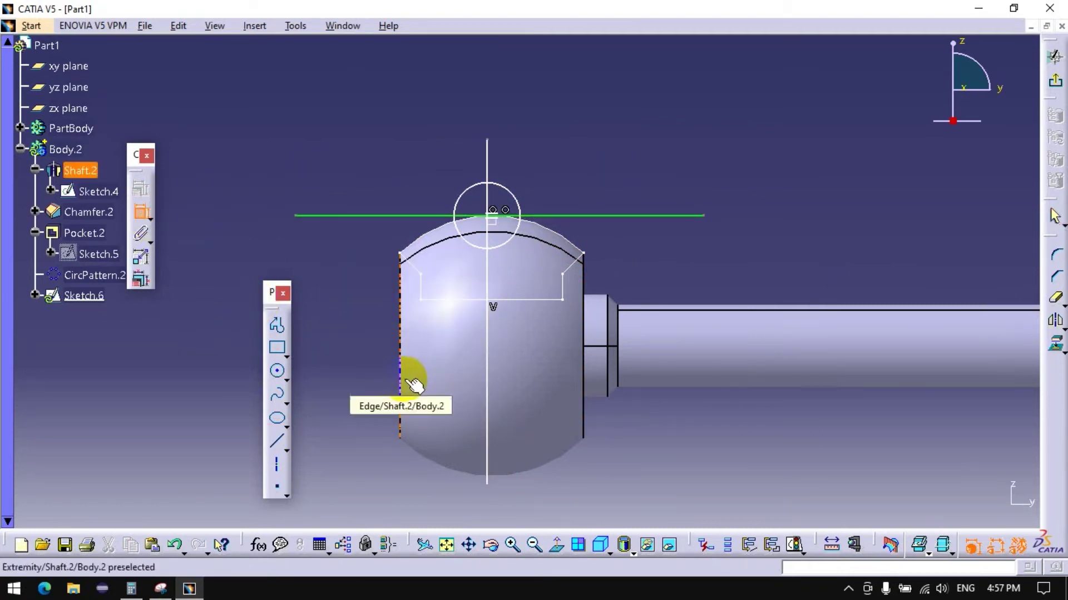
pyautogui.click(487, 386)
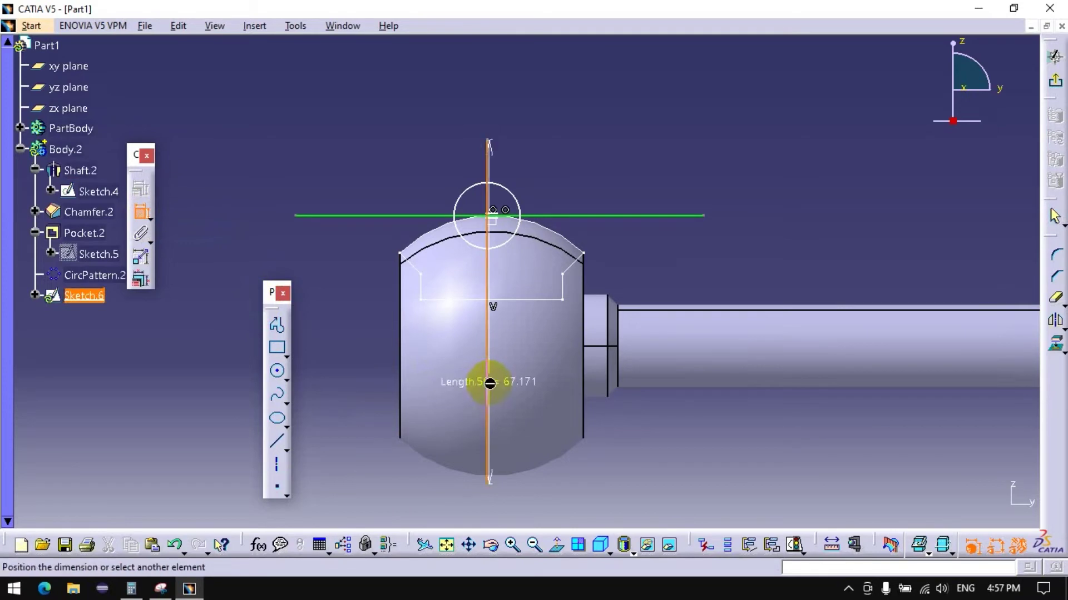
pyautogui.click(491, 346)
pyautogui.rightClick(653, 421)
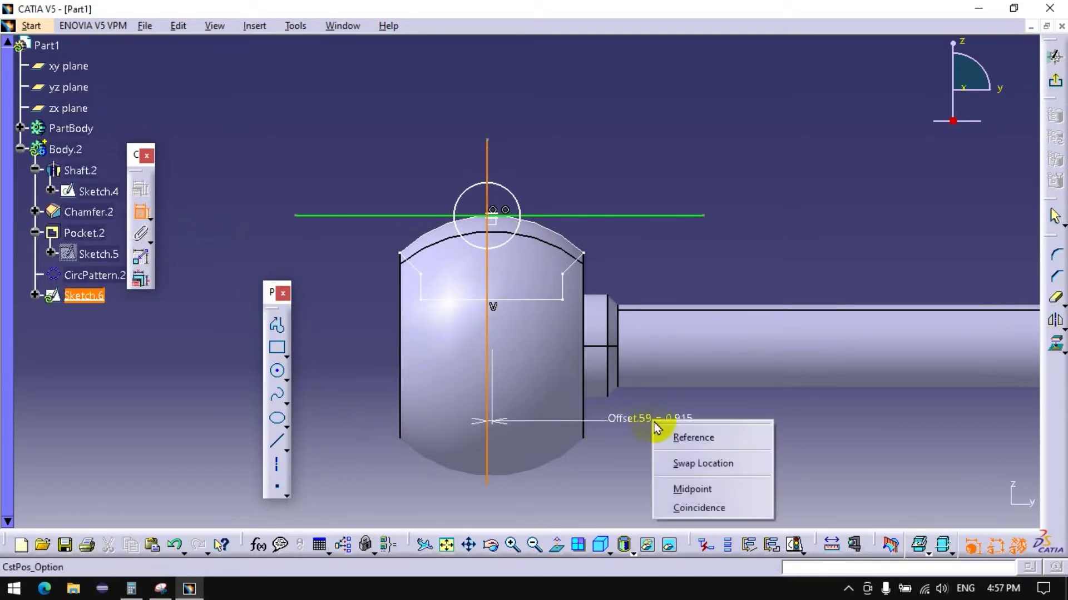
pyautogui.click(697, 509)
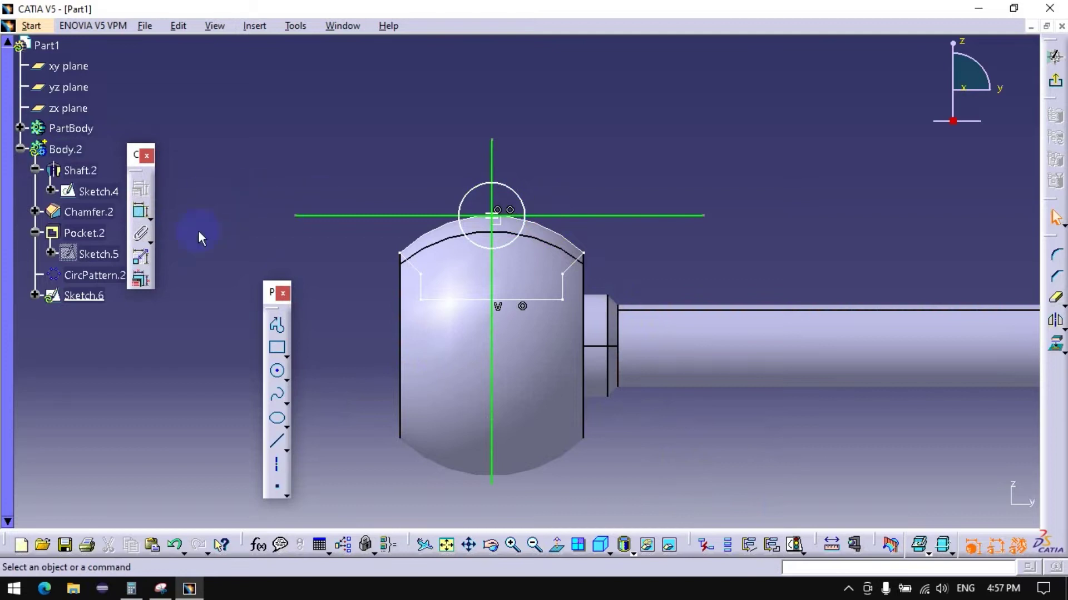
# Step: Dimension the circle with a 12.7 diameter
pyautogui.click(141, 211)
pyautogui.click(514, 207)
pyautogui.click(620, 145)
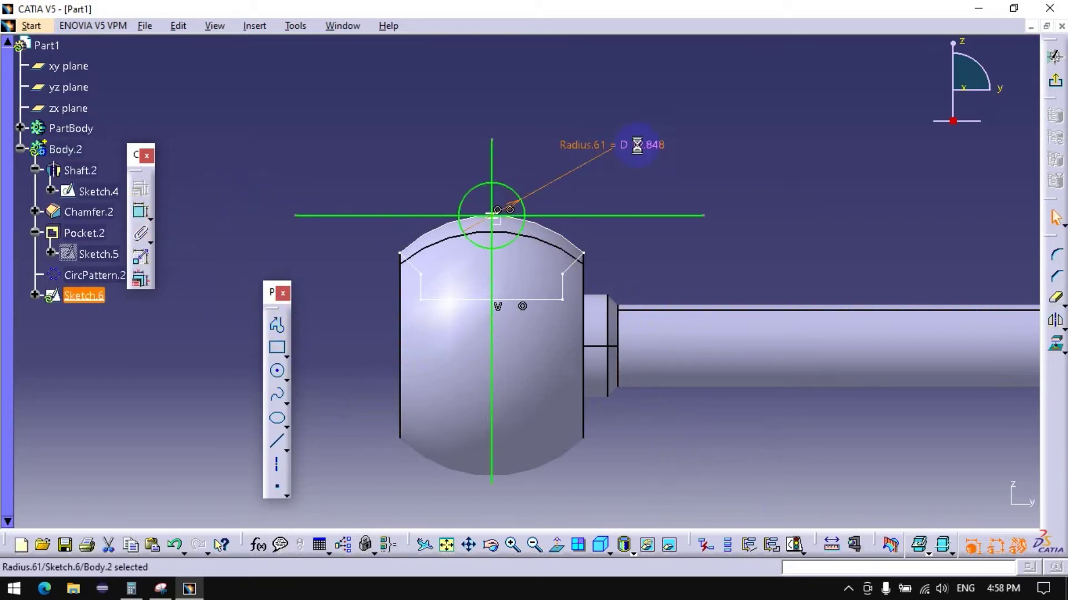
pyautogui.doubleClick(626, 145)
pyautogui.write('25.4/2')
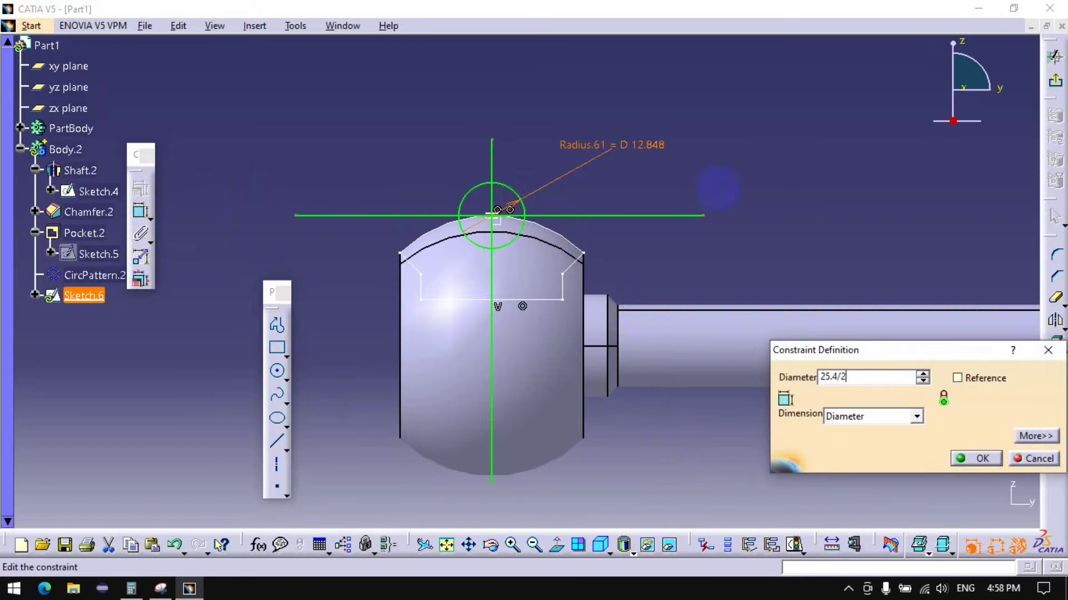
pyautogui.press('Return')
pyautogui.click(721, 195)
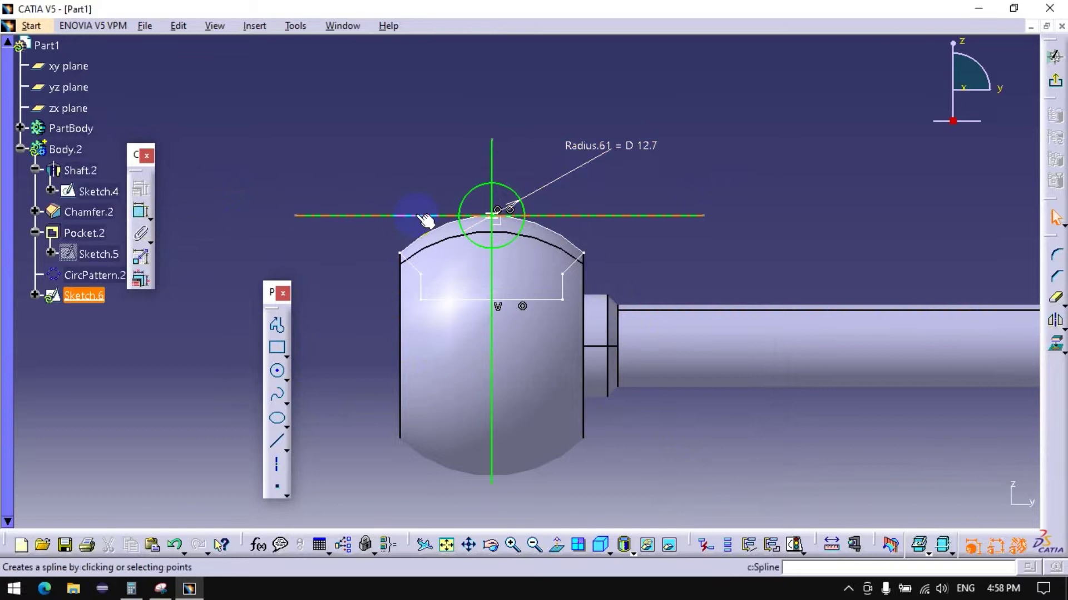
# Step: Convert the vertical line into a construction axis
pyautogui.click(492, 320)
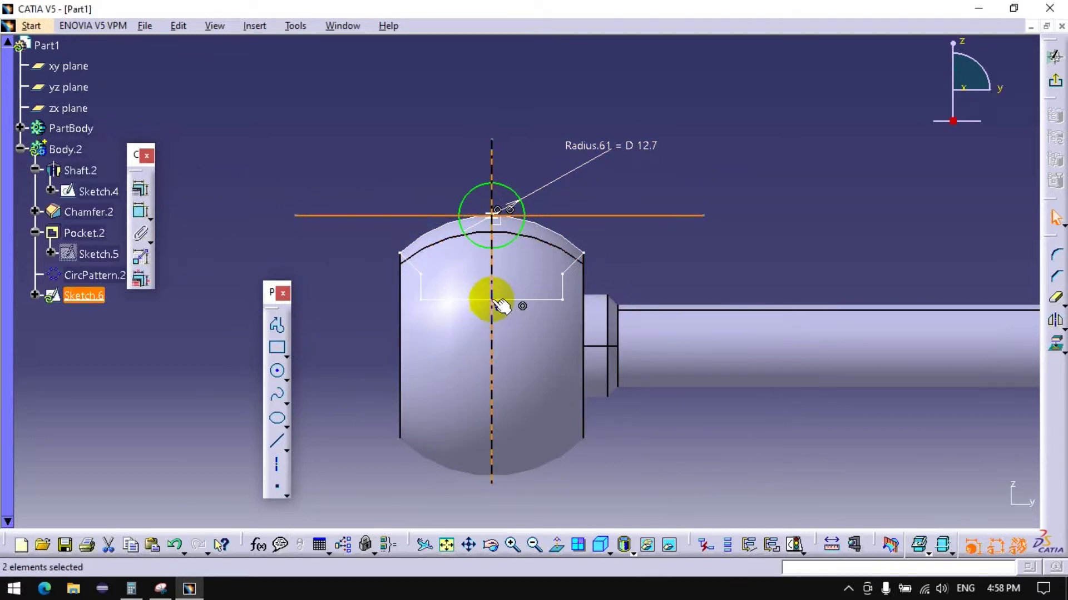
pyautogui.click(562, 216)
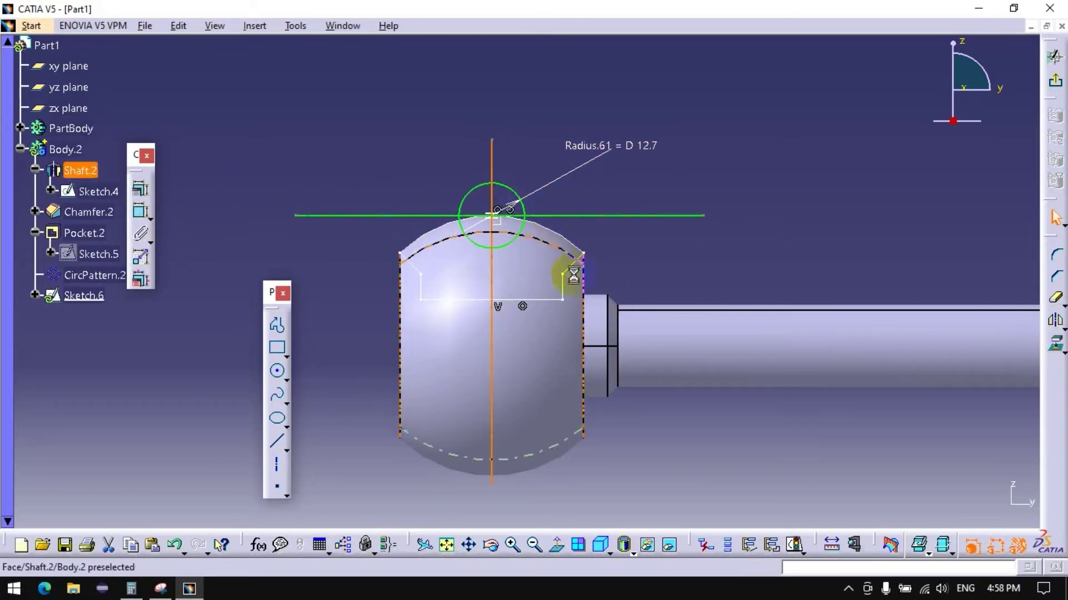
pyautogui.rightClick(495, 369)
pyautogui.click(723, 350)
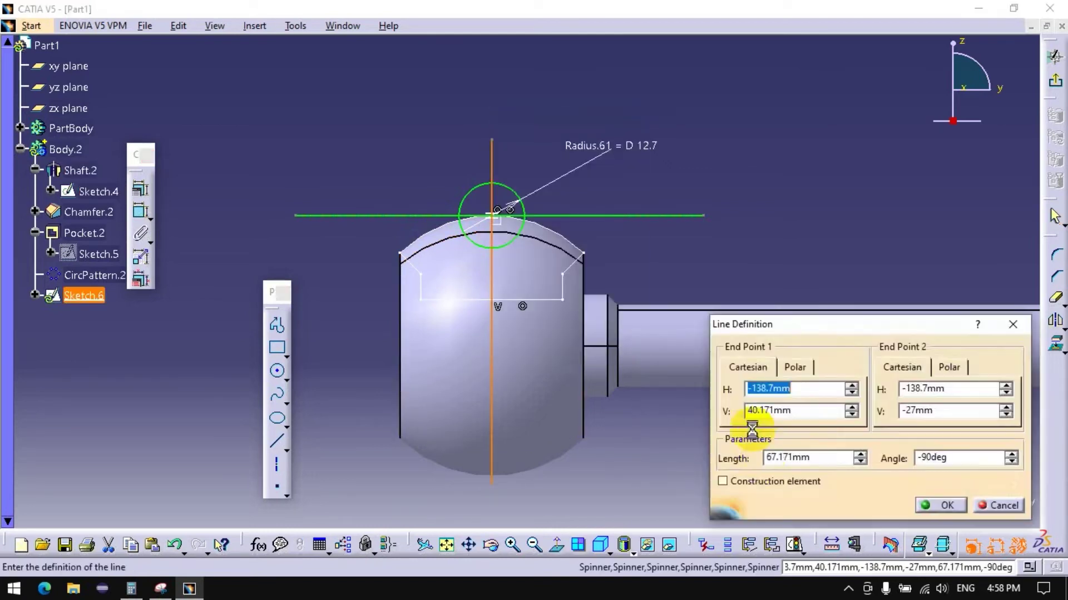
pyautogui.click(945, 505)
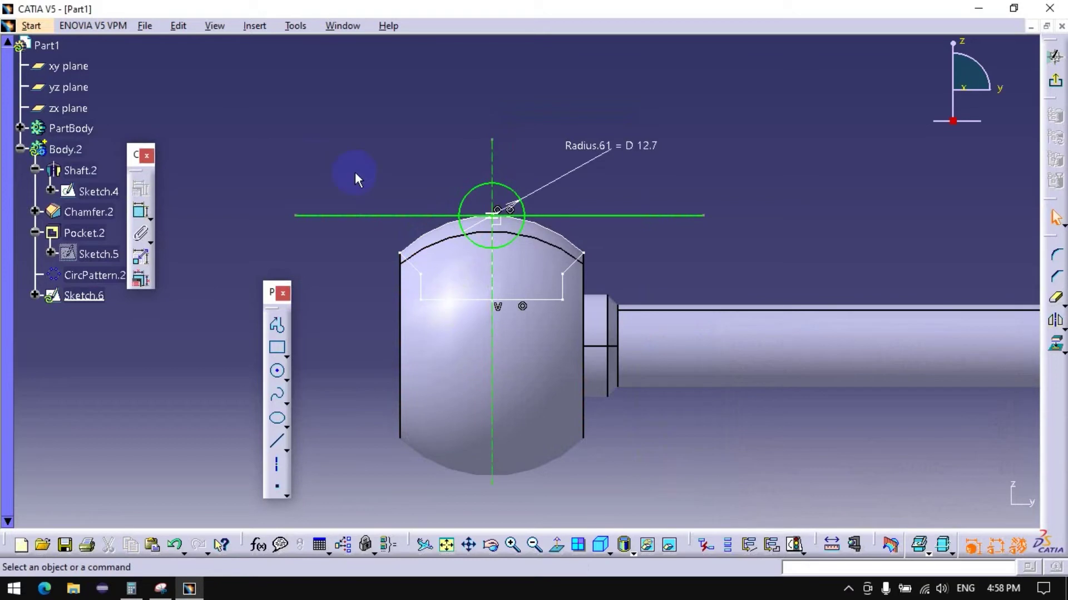
# Step: Quick Trim the horizontal line and lower arcs to leave a semicircle, then exit the sketch
pyautogui.click(150, 255)
pyautogui.click(584, 221)
pyautogui.click(436, 216)
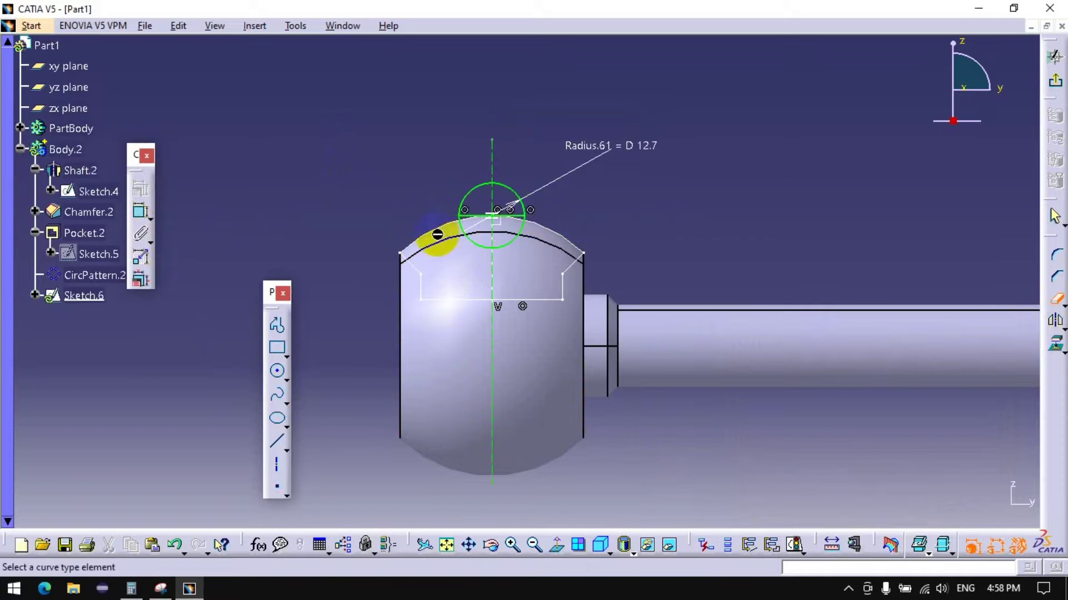
pyautogui.click(470, 238)
pyautogui.click(521, 239)
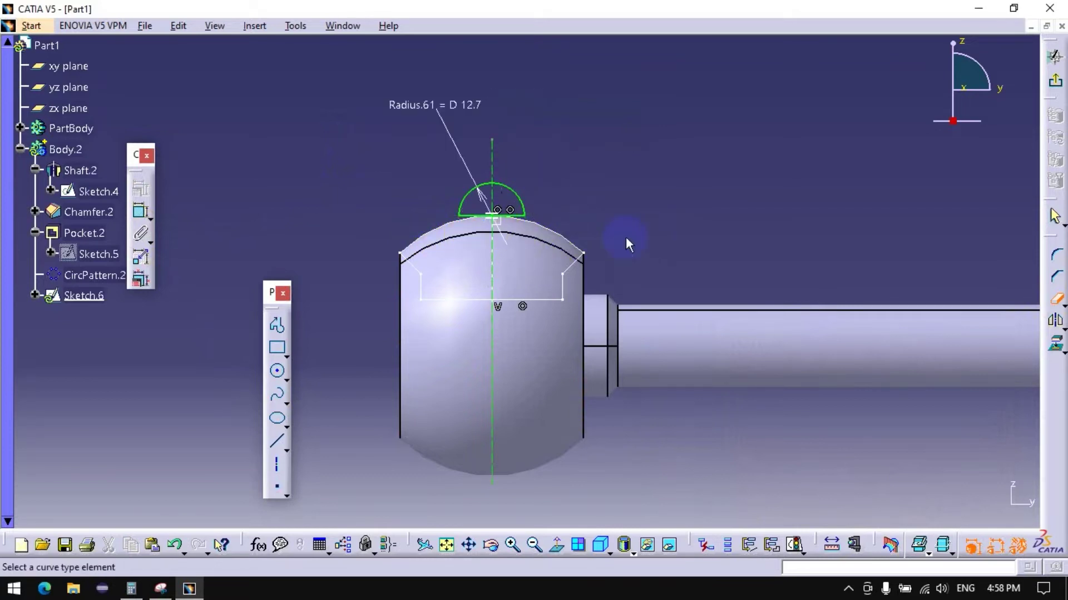
pyautogui.click(1063, 79)
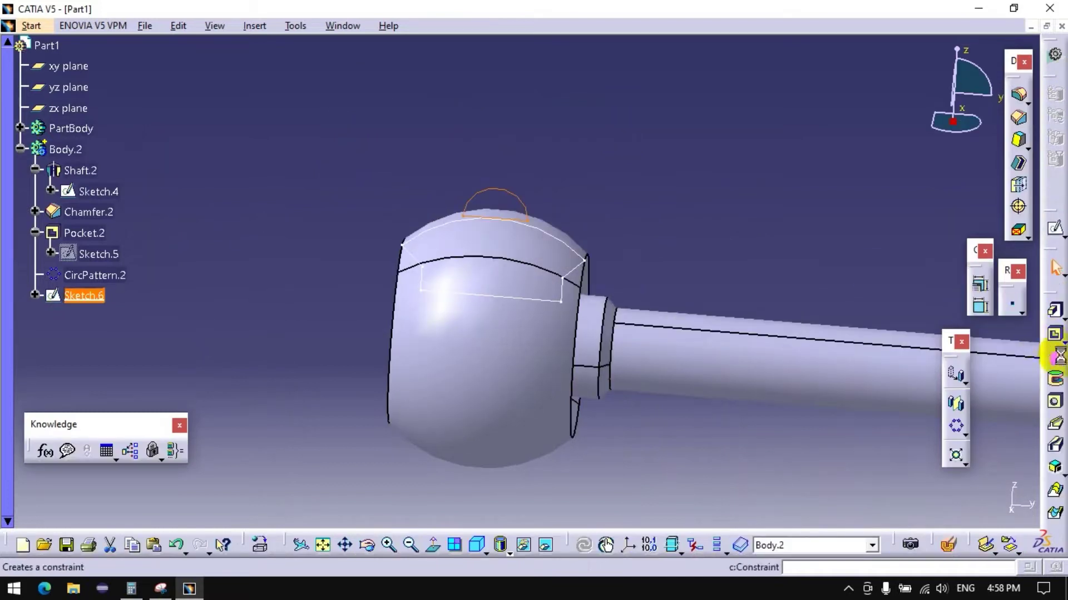
# Step: Try a shaft and then a groove from Sketch.6, cancelling both
pyautogui.click(1055, 358)
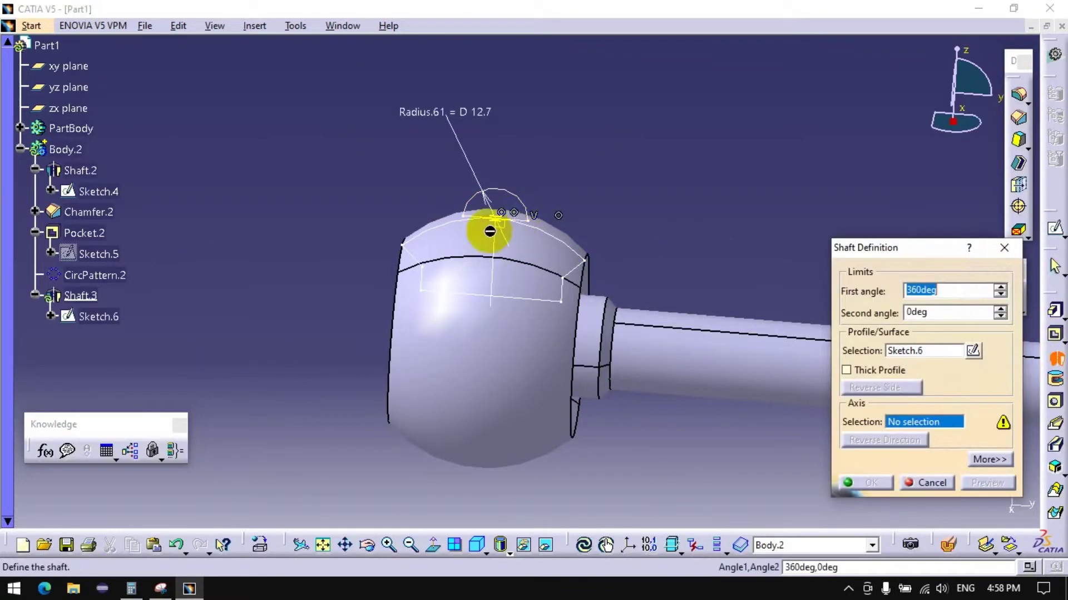
pyautogui.moveTo(489, 232); pyautogui.dragTo(445, 231, button='middle')
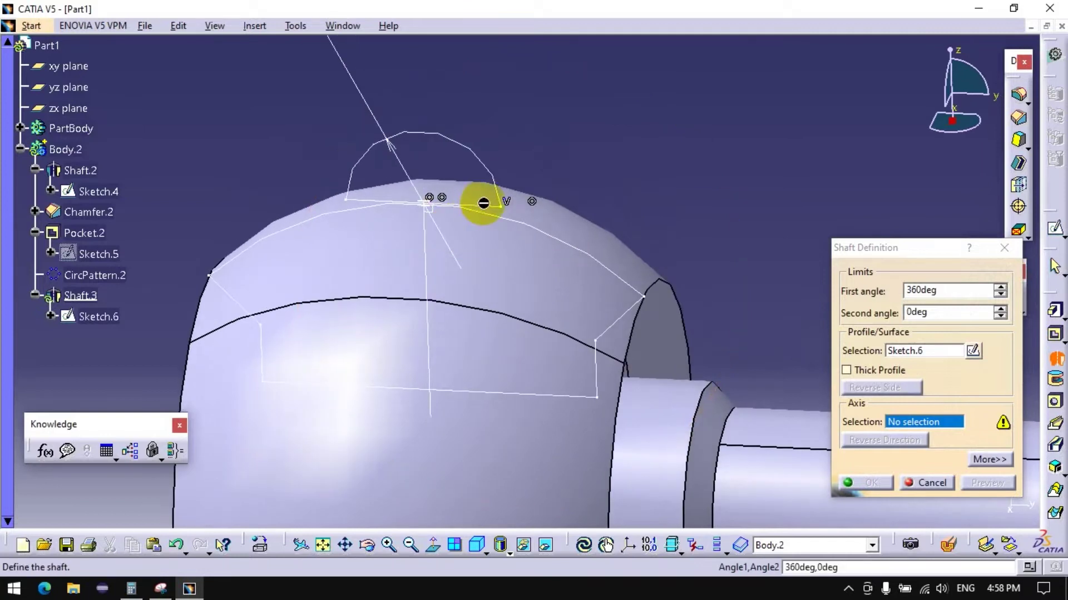
pyautogui.click(972, 350)
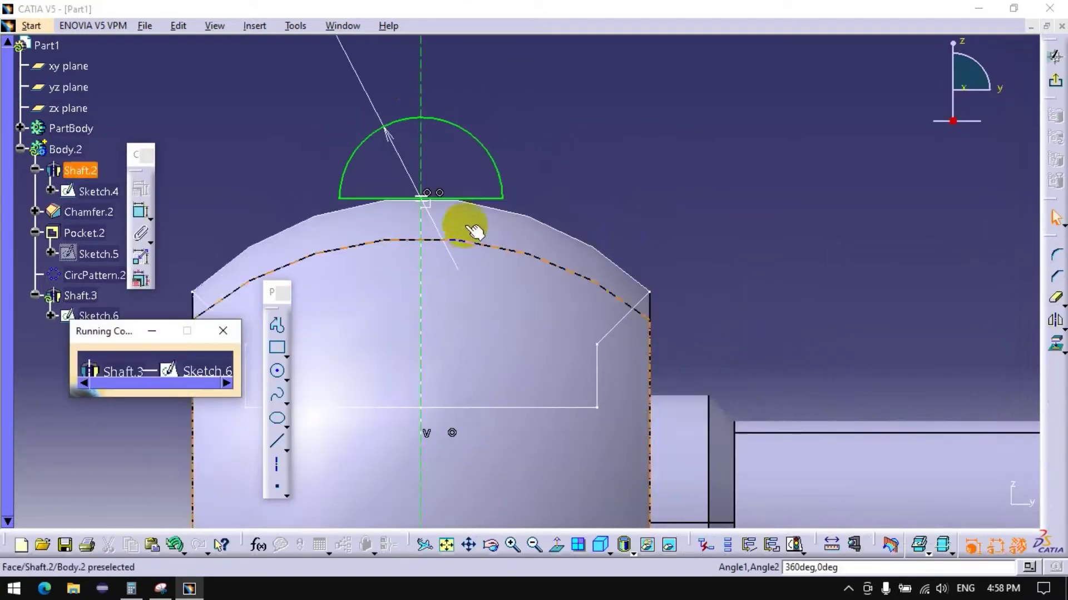
pyautogui.click(1055, 81)
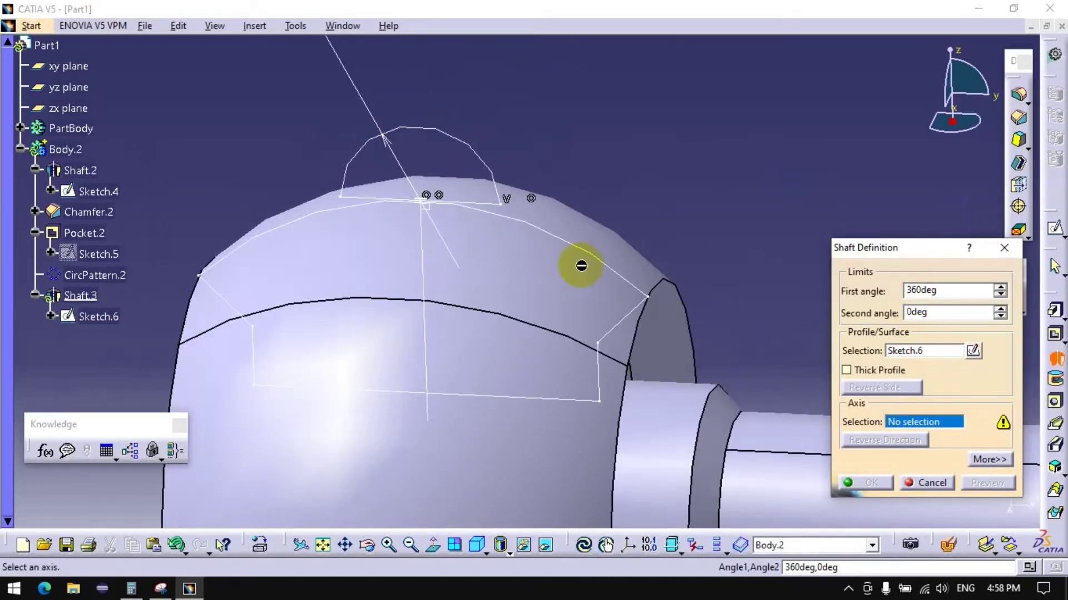
pyautogui.click(483, 208)
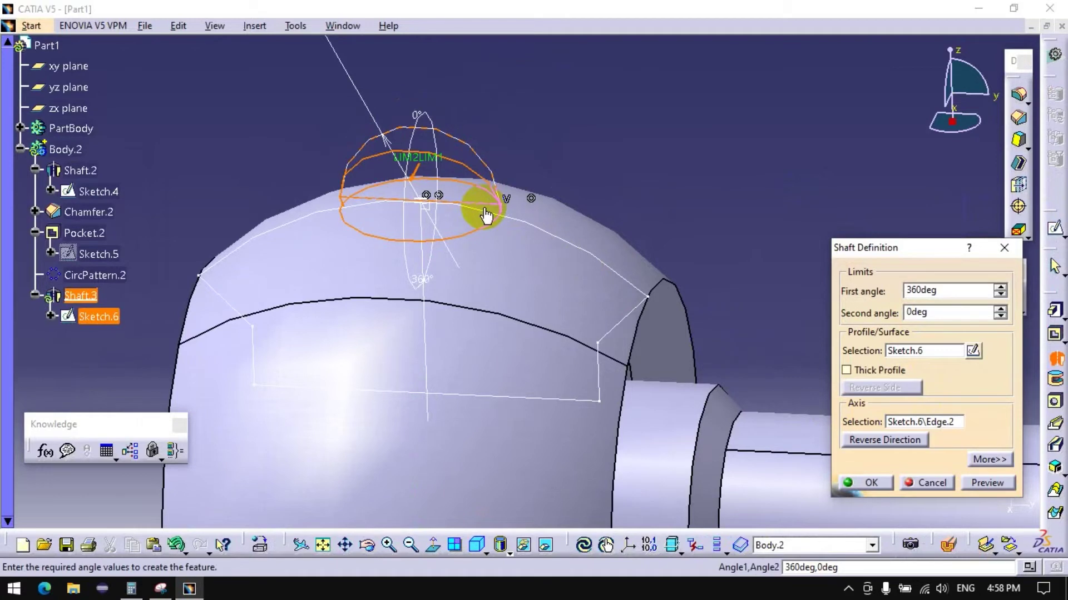
pyautogui.click(926, 483)
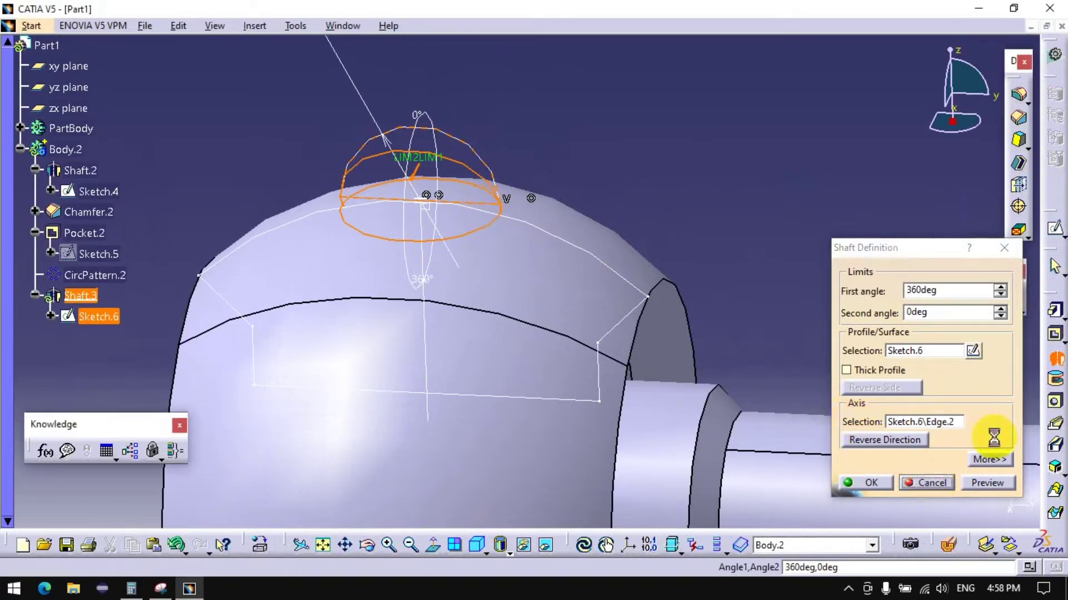
pyautogui.click(1054, 379)
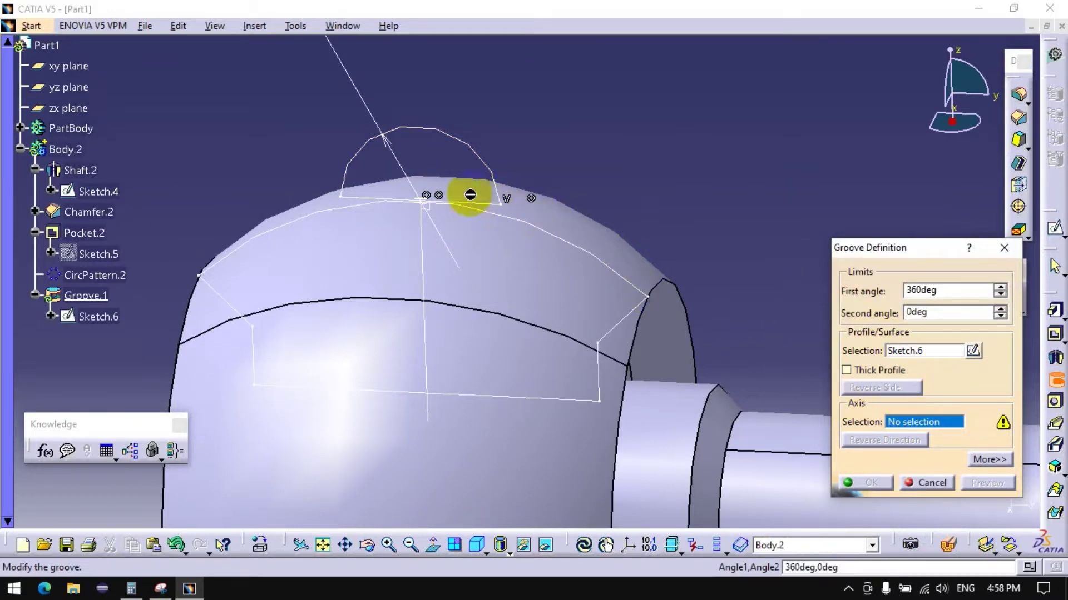
pyautogui.moveTo(477, 201); pyautogui.dragTo(474, 174, button='middle')
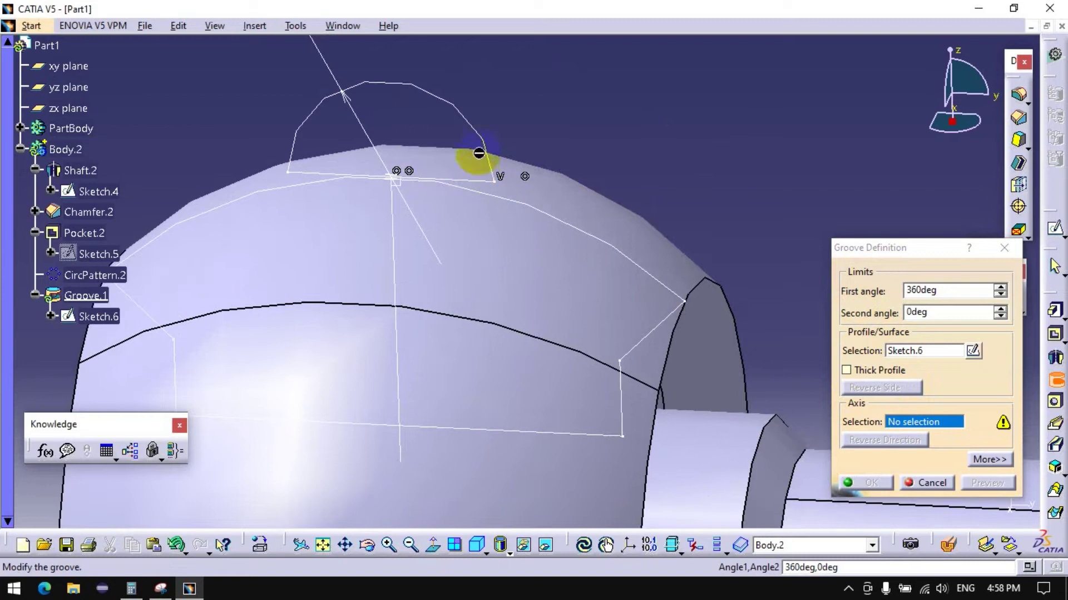
pyautogui.click(923, 483)
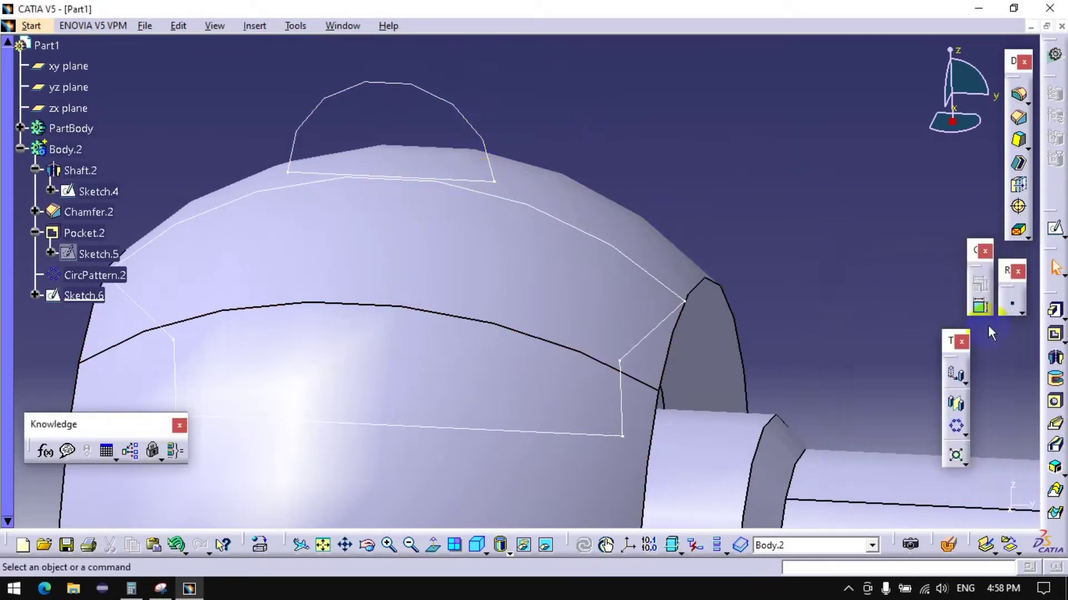
# Step: Create Groove.1 revolving Sketch.6 about its straight edge to cut the top dimple
pyautogui.click(1055, 380)
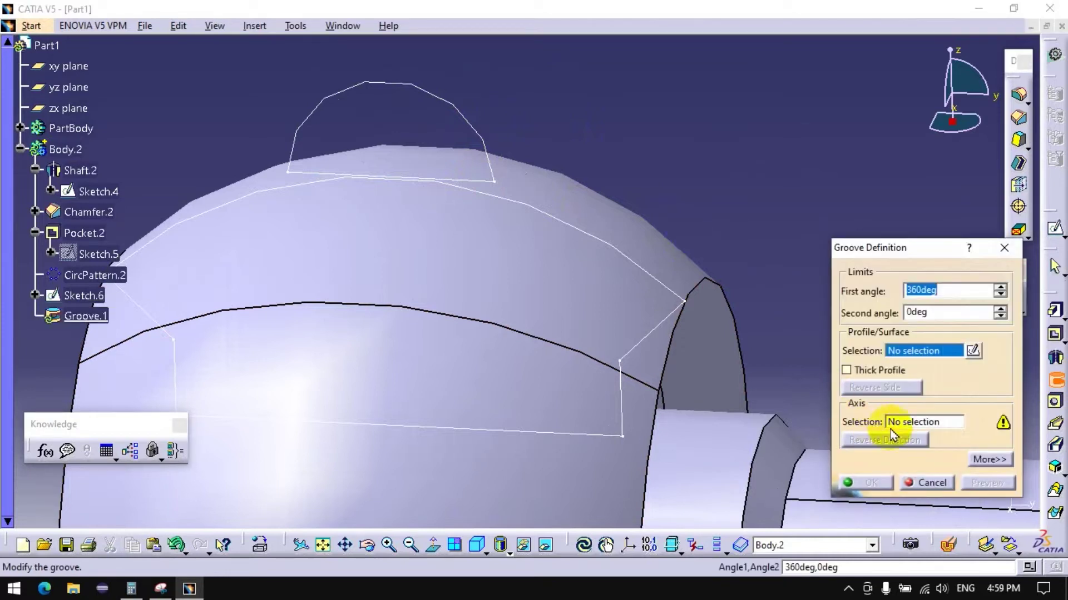
pyautogui.click(889, 422)
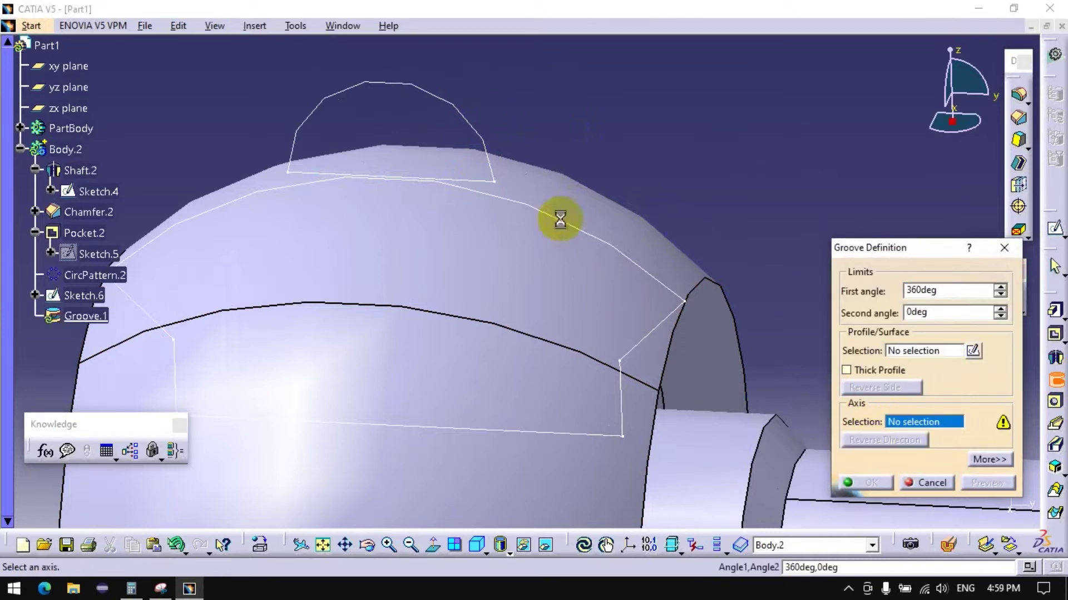
pyautogui.click(477, 180)
pyautogui.click(896, 352)
pyautogui.click(477, 151)
pyautogui.click(856, 481)
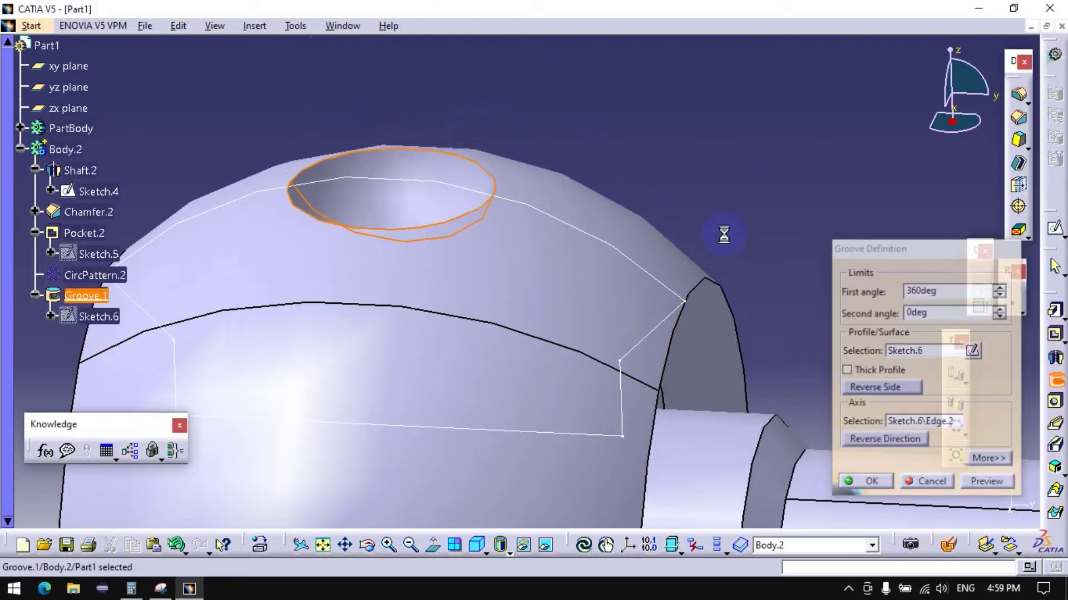
pyautogui.moveTo(699, 167)
pyautogui.mouseDown(button='middle')
pyautogui.moveTo(824, 262)
pyautogui.moveTo(753, 165)
pyautogui.moveTo(617, 172)
pyautogui.moveTo(625, 208)
pyautogui.moveTo(612, 251)
pyautogui.mouseUp(button='middle')
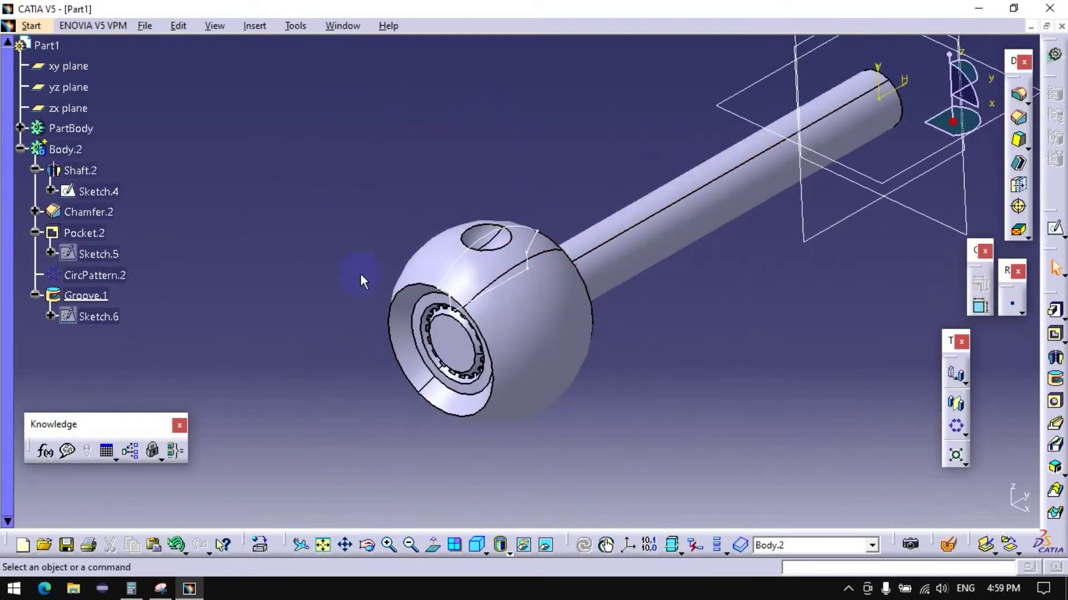
# Step: Pattern Groove.1 as a complete crown of 8 instances referenced to the shaft face
pyautogui.click(956, 426)
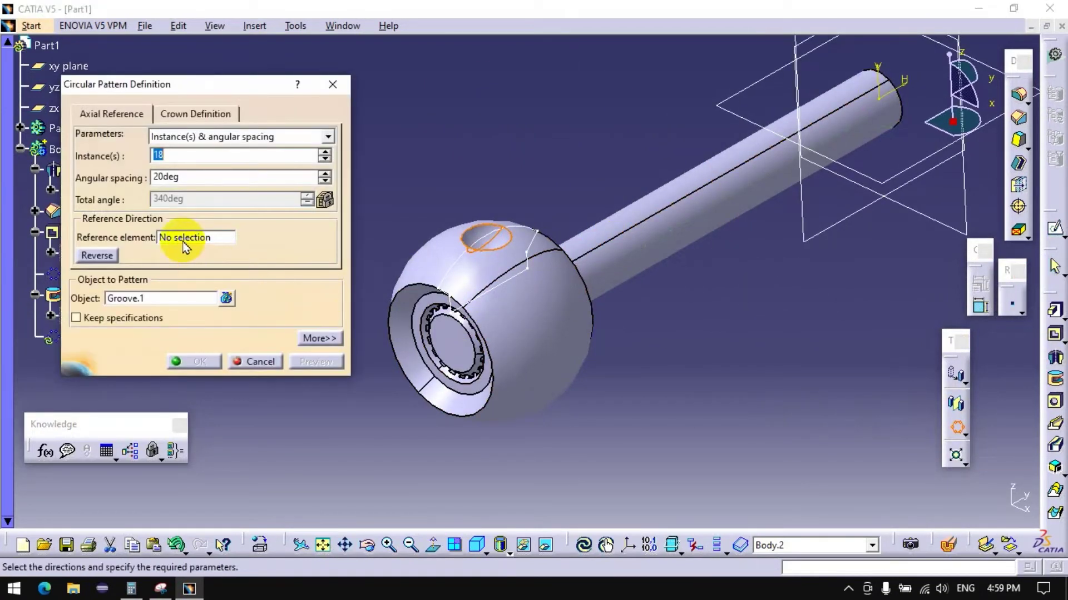
pyautogui.click(515, 331)
pyautogui.click(200, 137)
pyautogui.click(256, 185)
pyautogui.write('6')
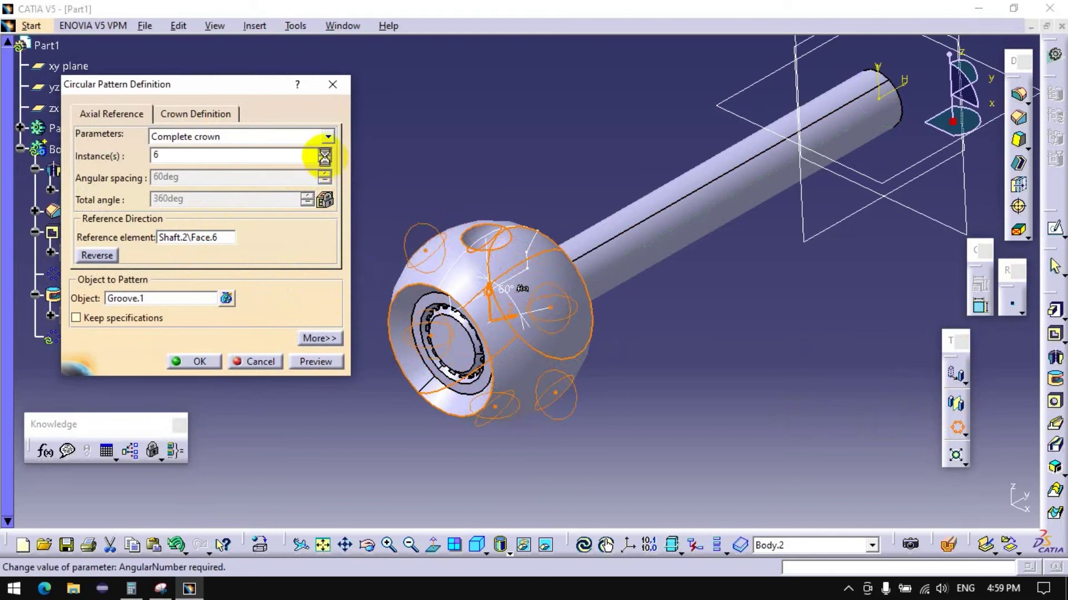
pyautogui.click(325, 152)
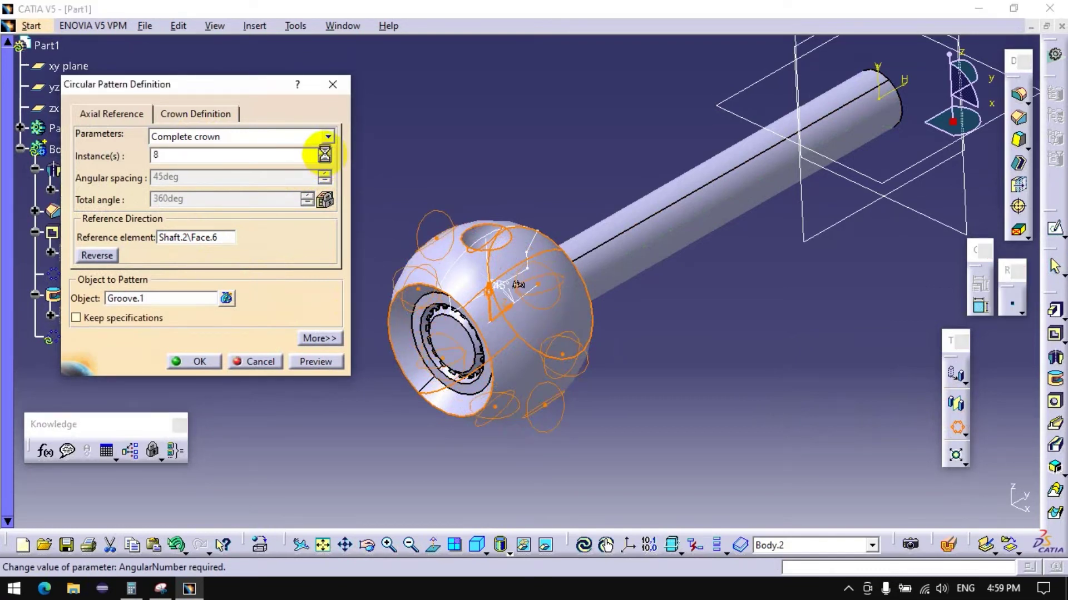
pyautogui.click(192, 361)
pyautogui.moveTo(619, 338)
pyautogui.mouseDown(button='middle')
pyautogui.moveTo(555, 377)
pyautogui.moveTo(682, 457)
pyautogui.mouseUp(button='middle')
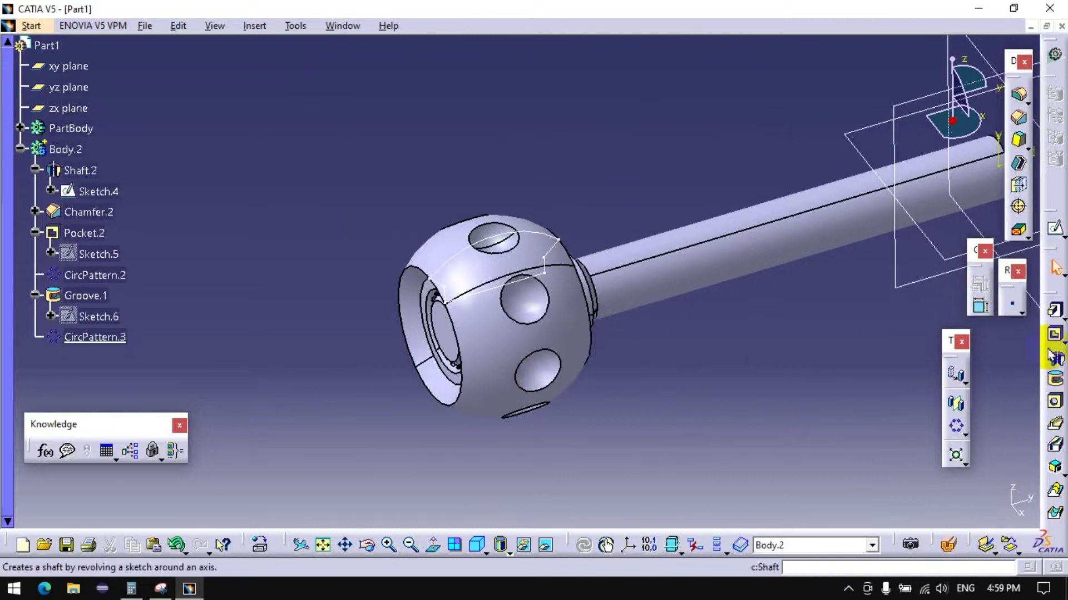
# Step: Fillet the dimple edges on the ball face with a 1 mm radius
pyautogui.click(1018, 95)
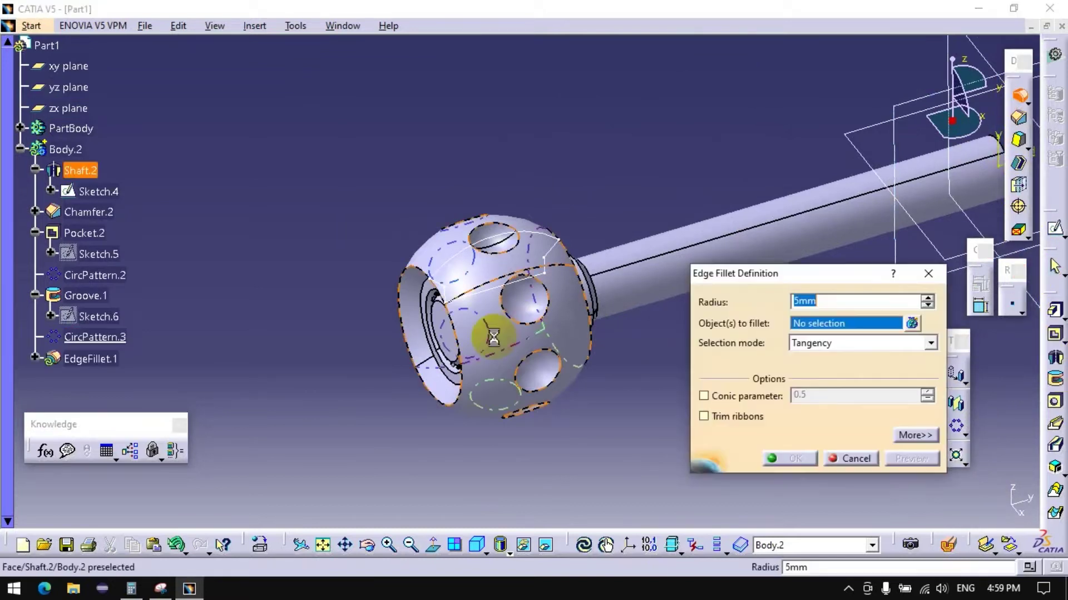
pyautogui.click(493, 337)
pyautogui.write('1')
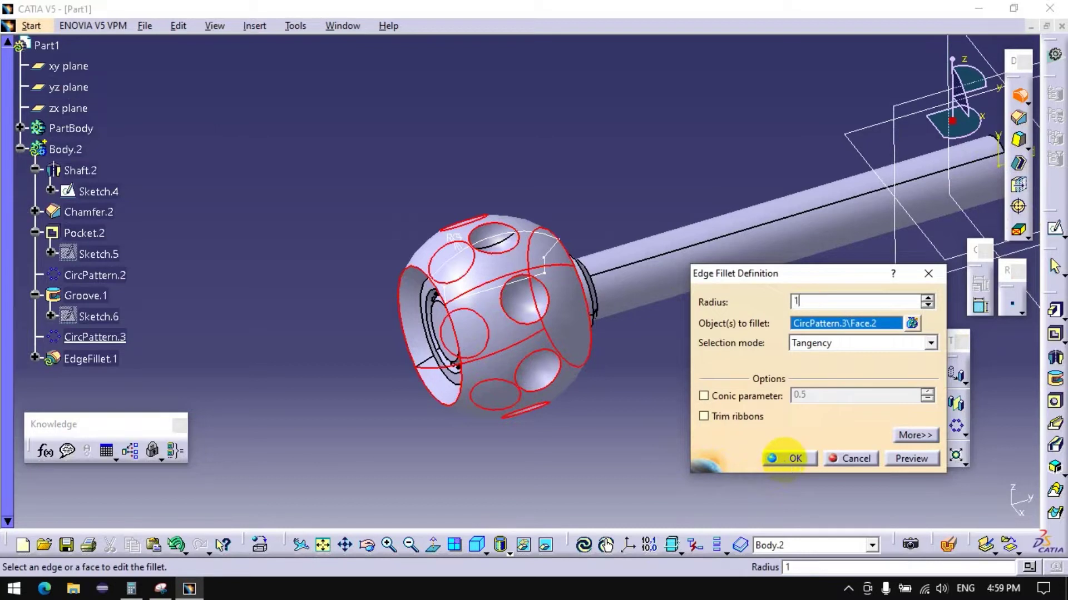
pyautogui.click(774, 458)
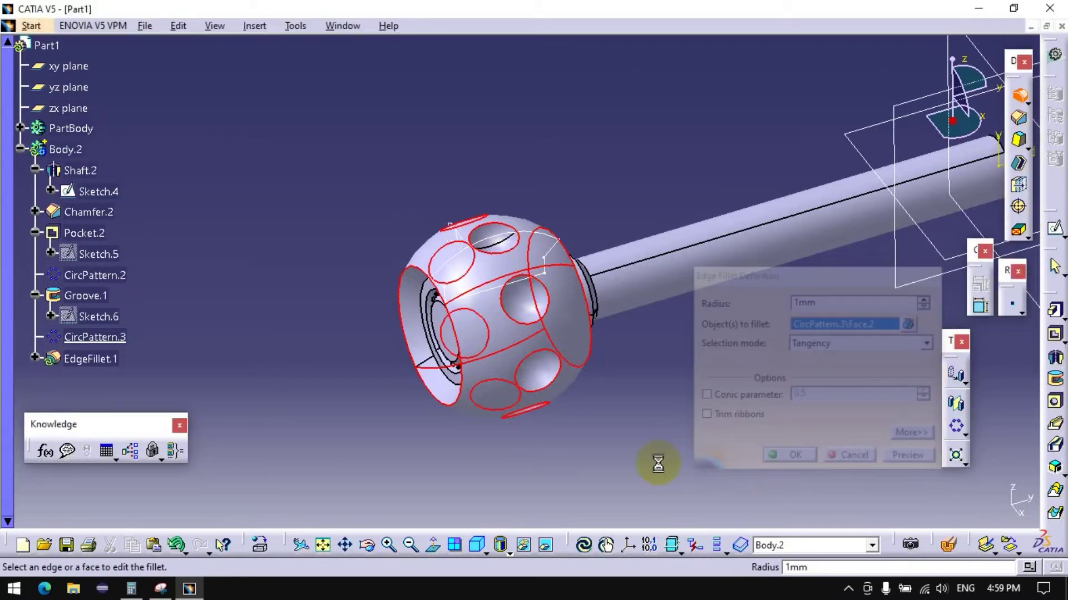
pyautogui.click(656, 466)
pyautogui.moveTo(584, 377)
pyautogui.mouseDown(button='middle')
pyautogui.moveTo(452, 410)
pyautogui.moveTo(288, 365)
pyautogui.moveTo(472, 395)
pyautogui.moveTo(669, 326)
pyautogui.moveTo(632, 375)
pyautogui.moveTo(653, 397)
pyautogui.moveTo(574, 335)
pyautogui.moveTo(396, 362)
pyautogui.moveTo(508, 364)
pyautogui.mouseUp(button='middle')
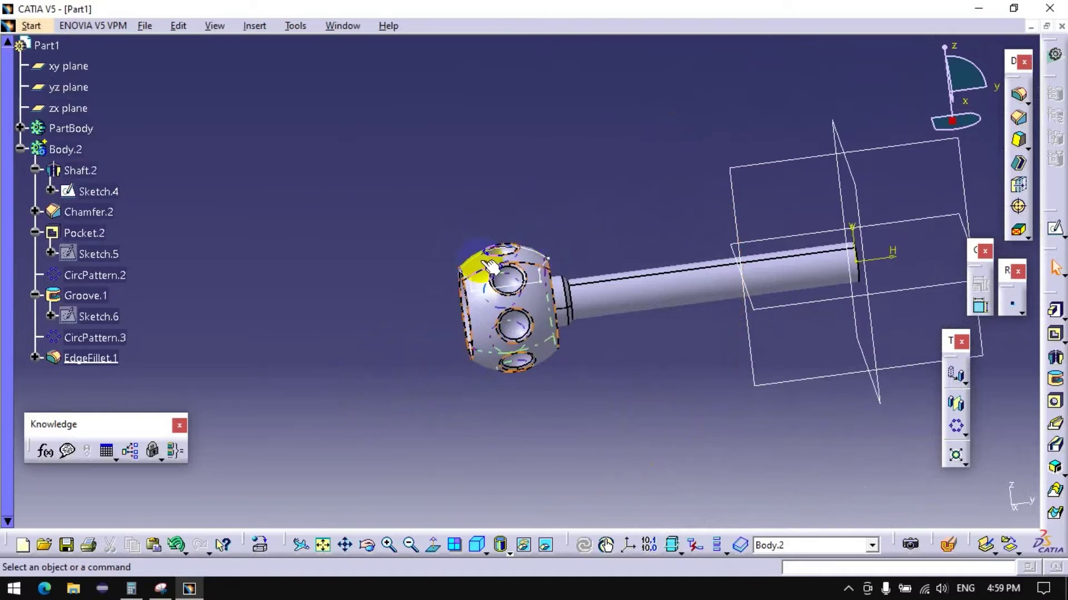
# Step: Insert a new Body.3 to hold the bumps
pyautogui.click(21, 149)
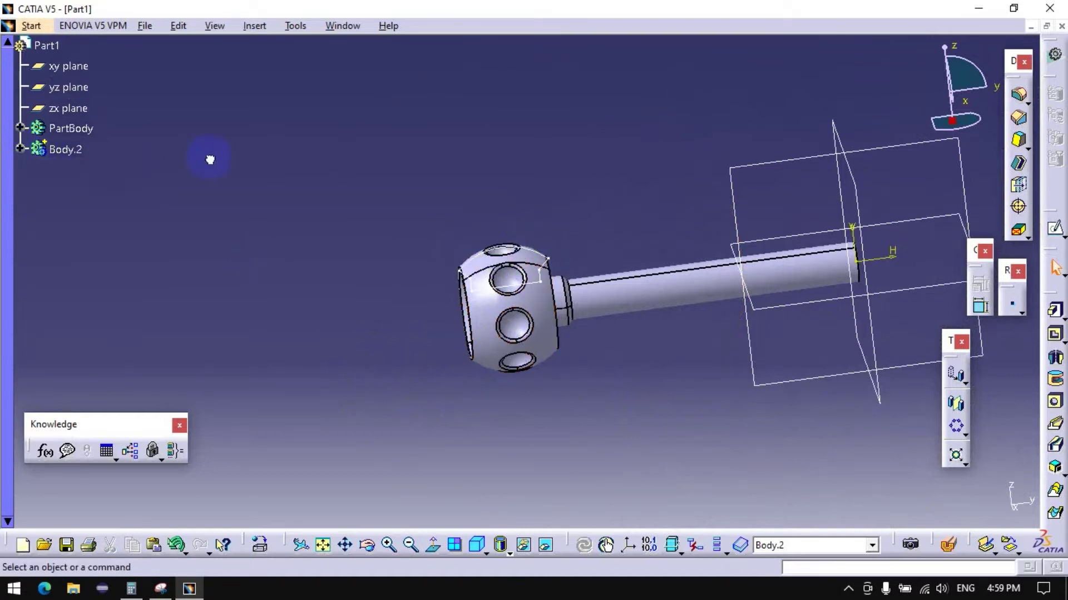
pyautogui.click(256, 27)
pyautogui.click(272, 62)
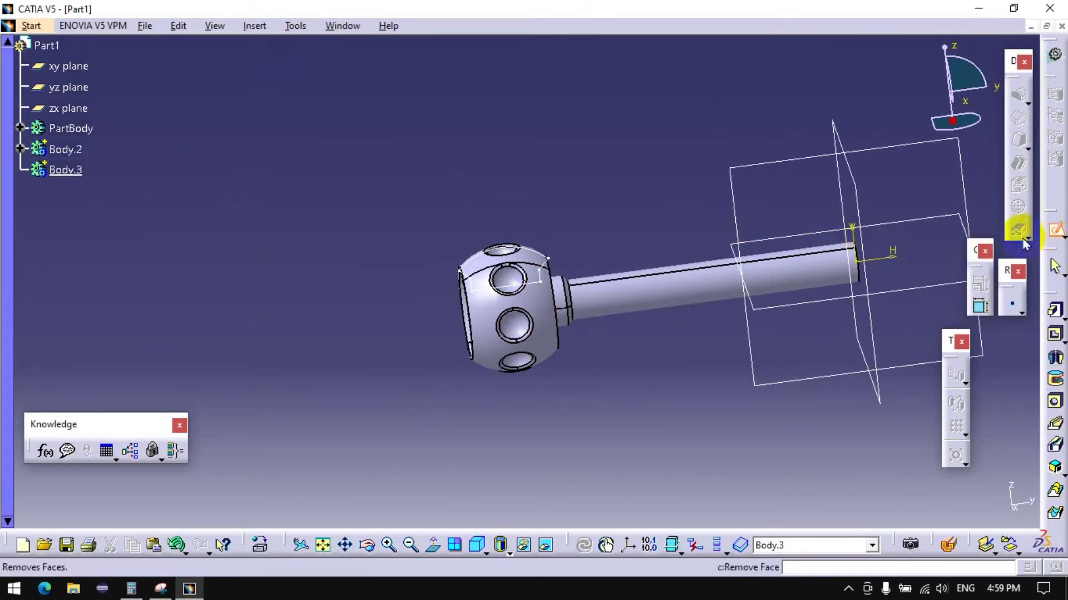
# Step: Revolve Sketch.6 360° about its edge as a shaft, forming a spherical bump
pyautogui.click(1055, 229)
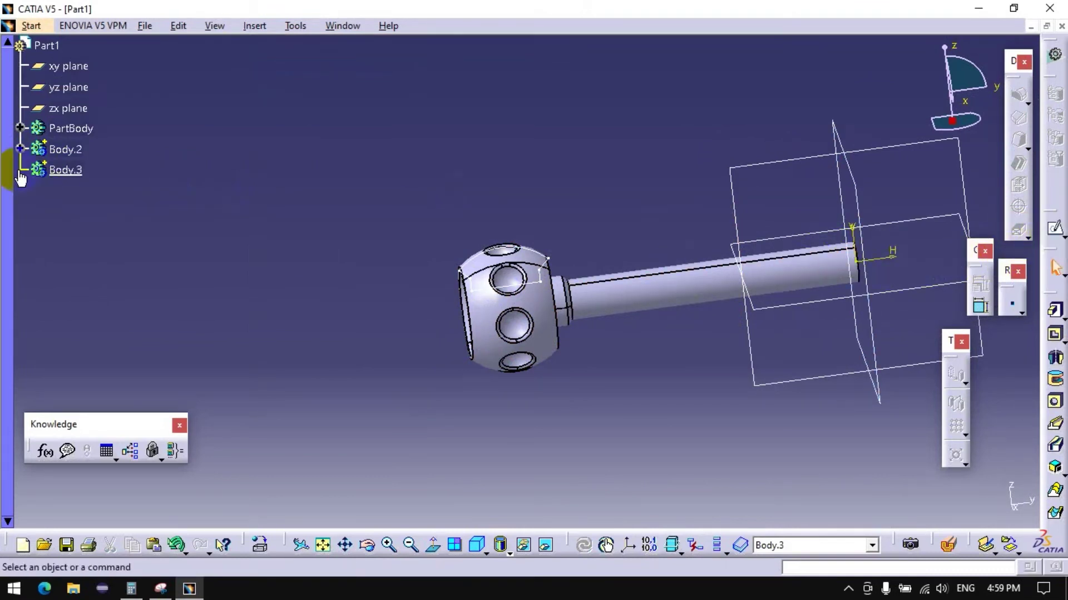
pyautogui.click(20, 150)
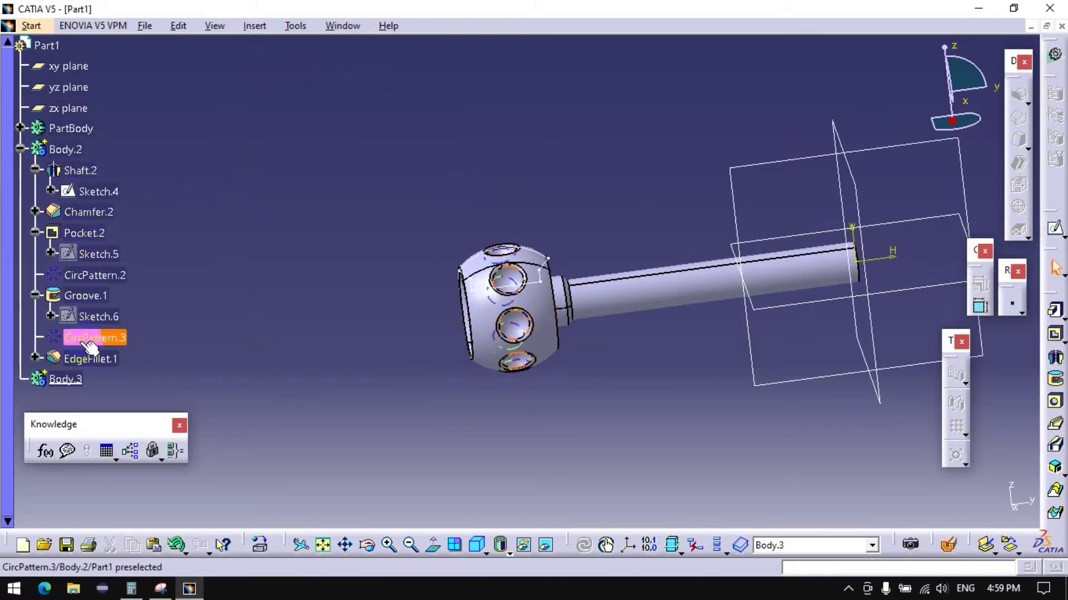
pyautogui.click(106, 324)
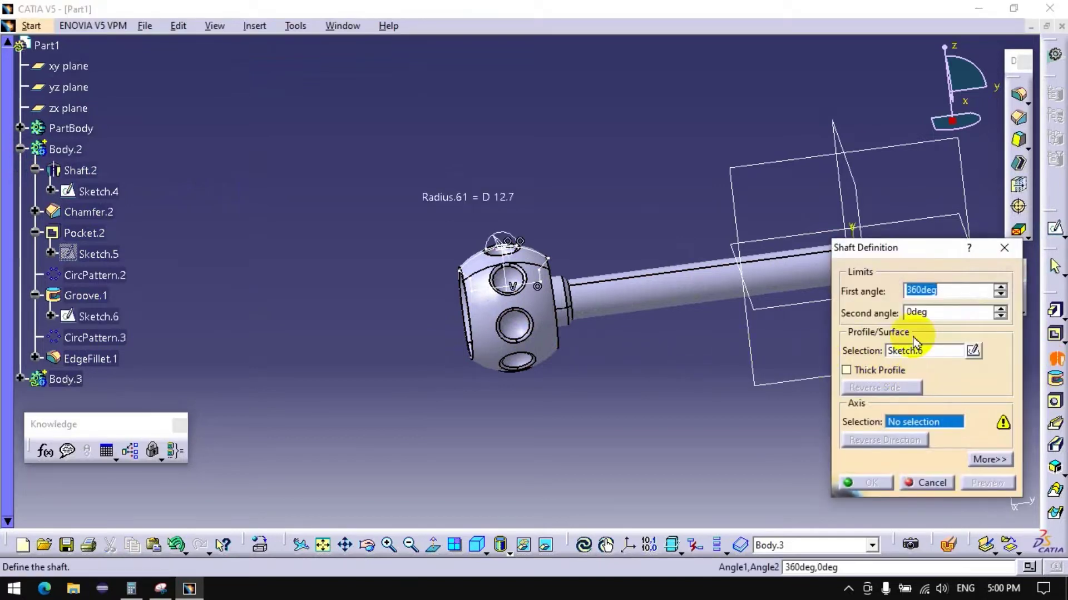
pyautogui.click(491, 246)
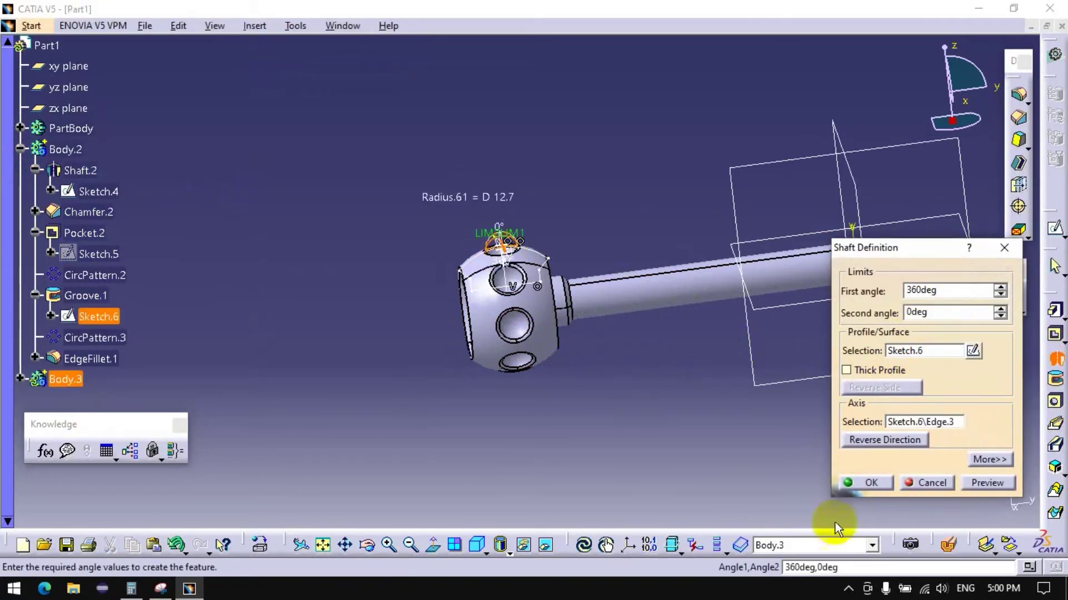
pyautogui.click(870, 484)
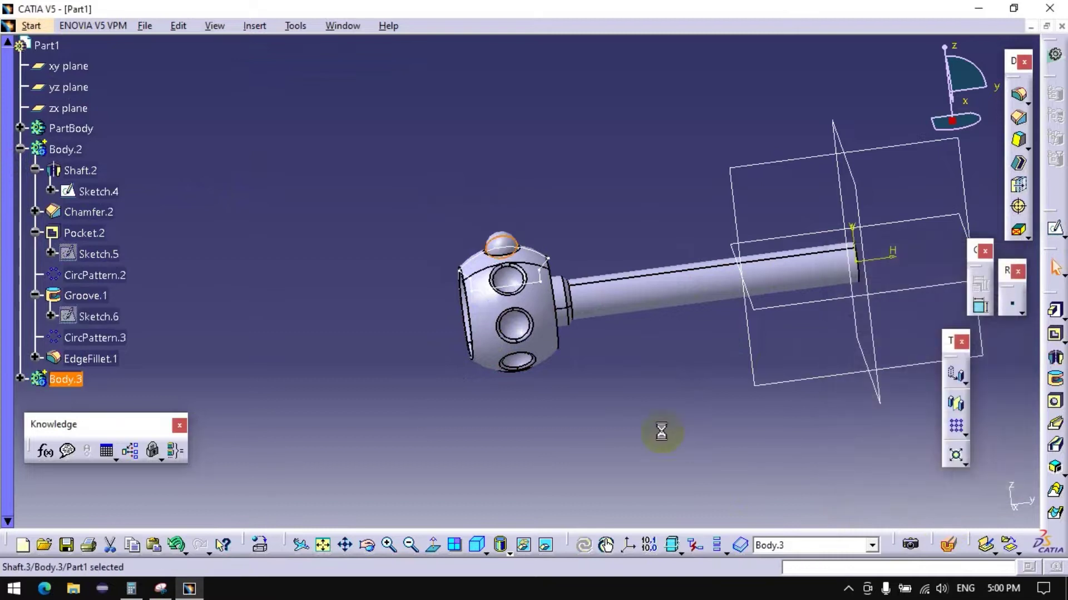
pyautogui.click(21, 149)
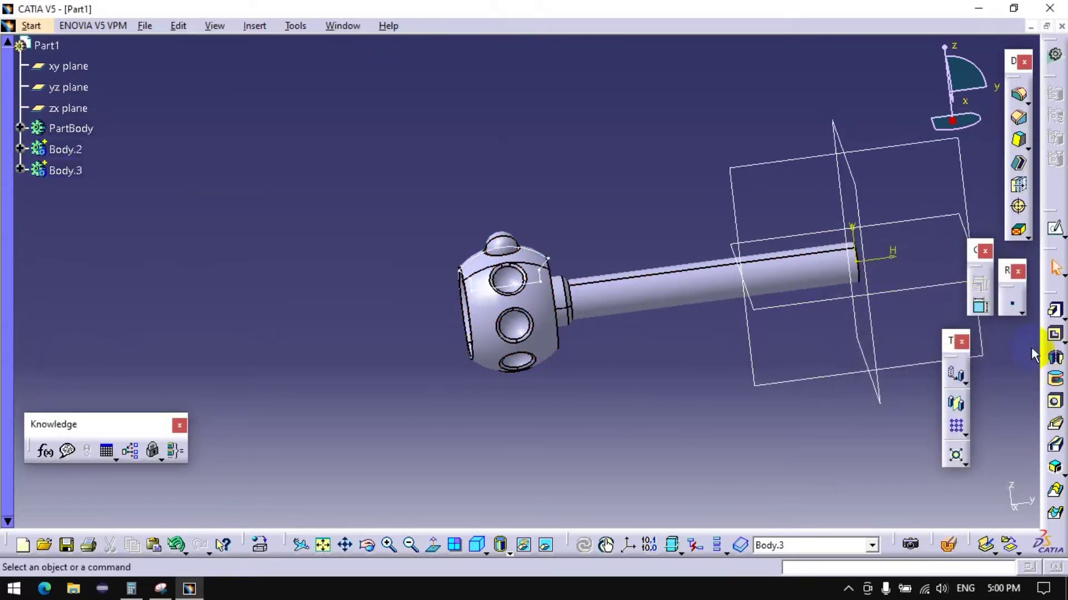
# Step: Circular-pattern the Body.3 bump 8 times at 45° around the shaft face
pyautogui.click(965, 435)
pyautogui.click(999, 440)
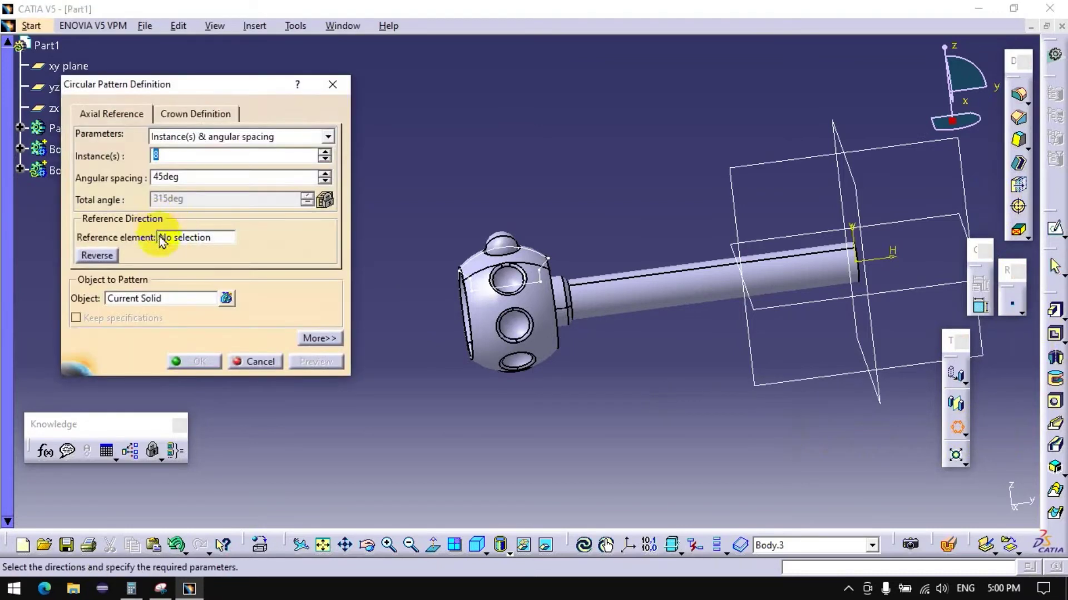
pyautogui.click(161, 240)
pyautogui.click(626, 292)
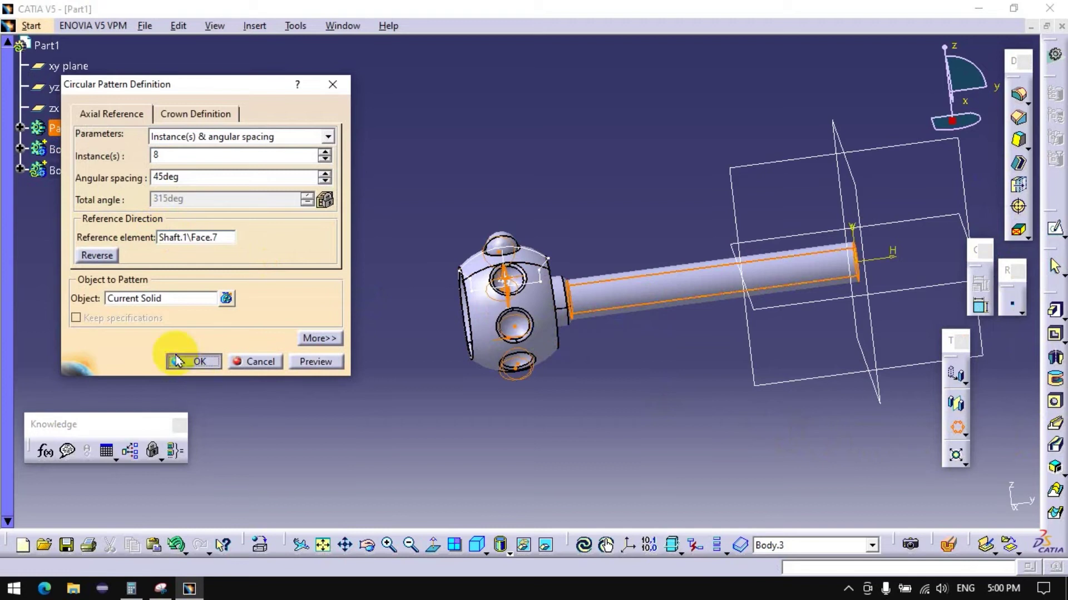
pyautogui.click(177, 362)
pyautogui.moveTo(351, 303)
pyautogui.mouseDown(button='middle')
pyautogui.moveTo(499, 240)
pyautogui.moveTo(461, 264)
pyautogui.mouseUp(button='middle')
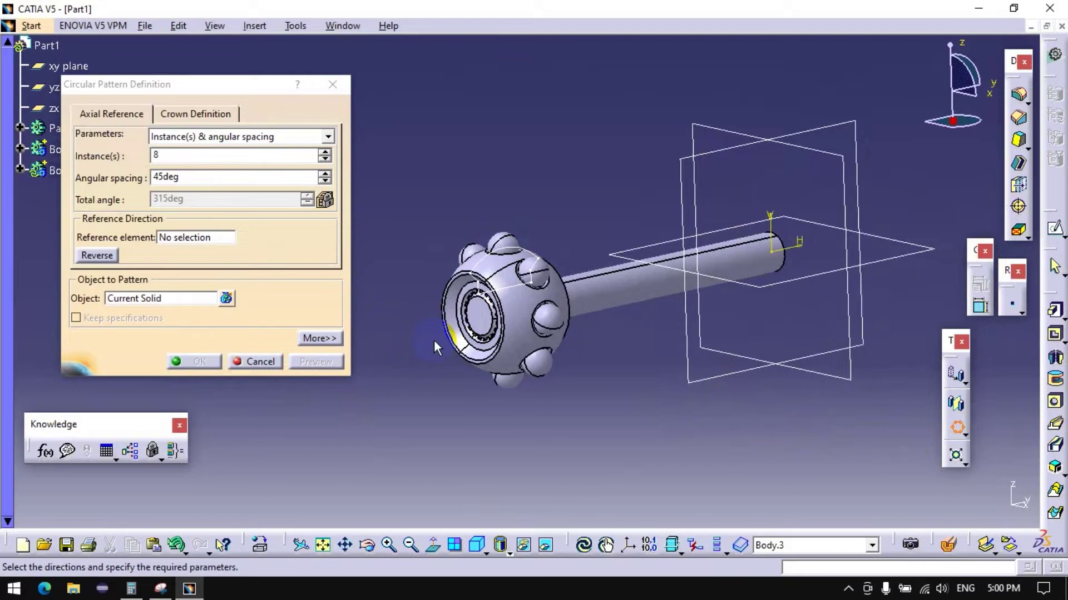
# Step: Abandon the circular pattern and insert a new body, Body.4
pyautogui.click(253, 362)
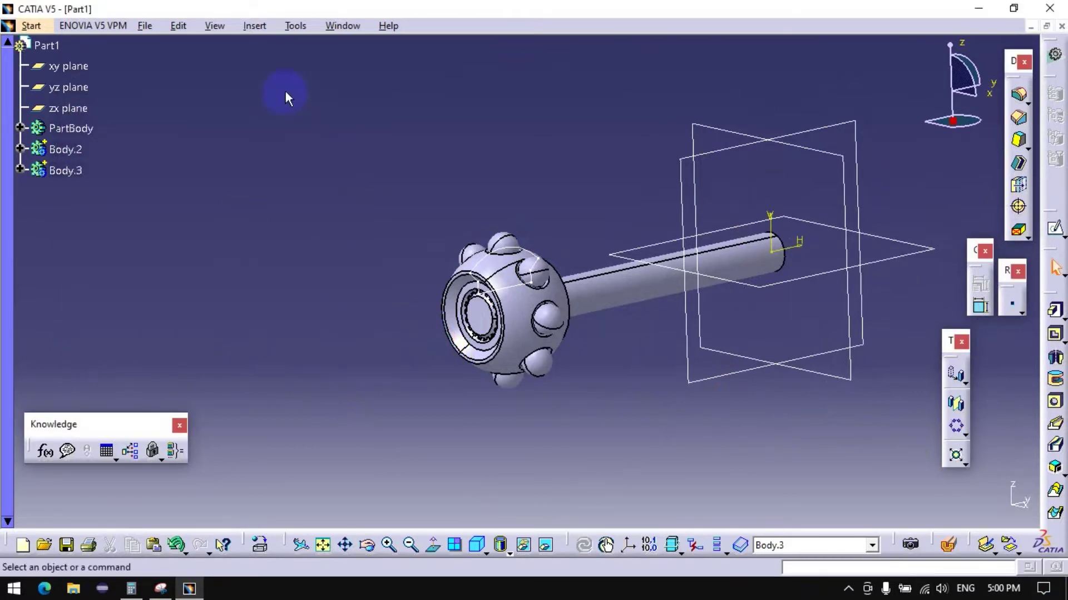
pyautogui.click(257, 28)
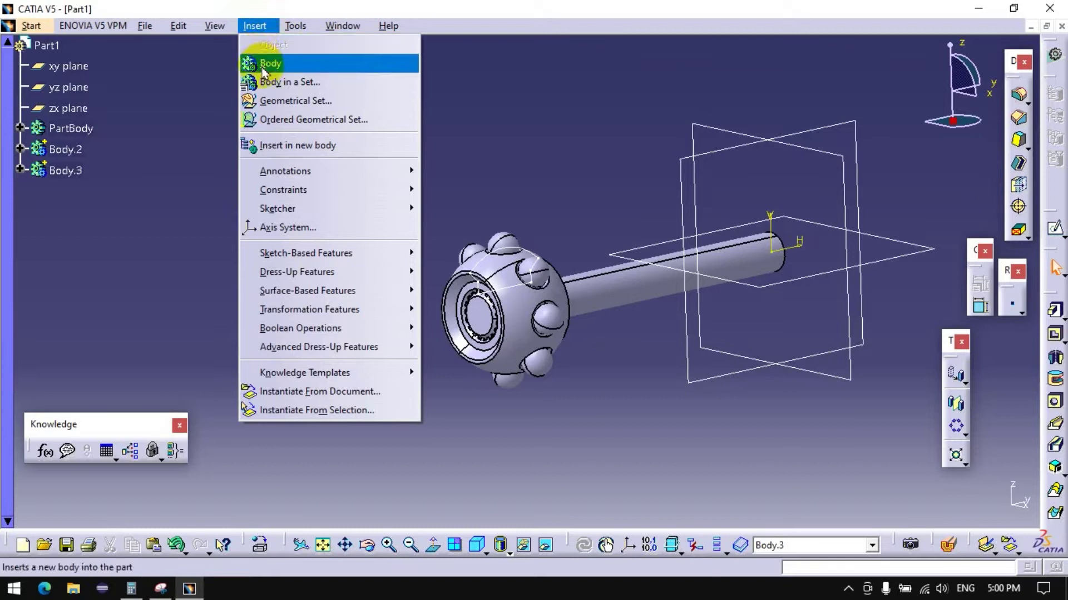
pyautogui.click(266, 63)
# Step: Start a sketch on the yz plane and zoom in on the hub
pyautogui.click(1055, 228)
pyautogui.click(816, 125)
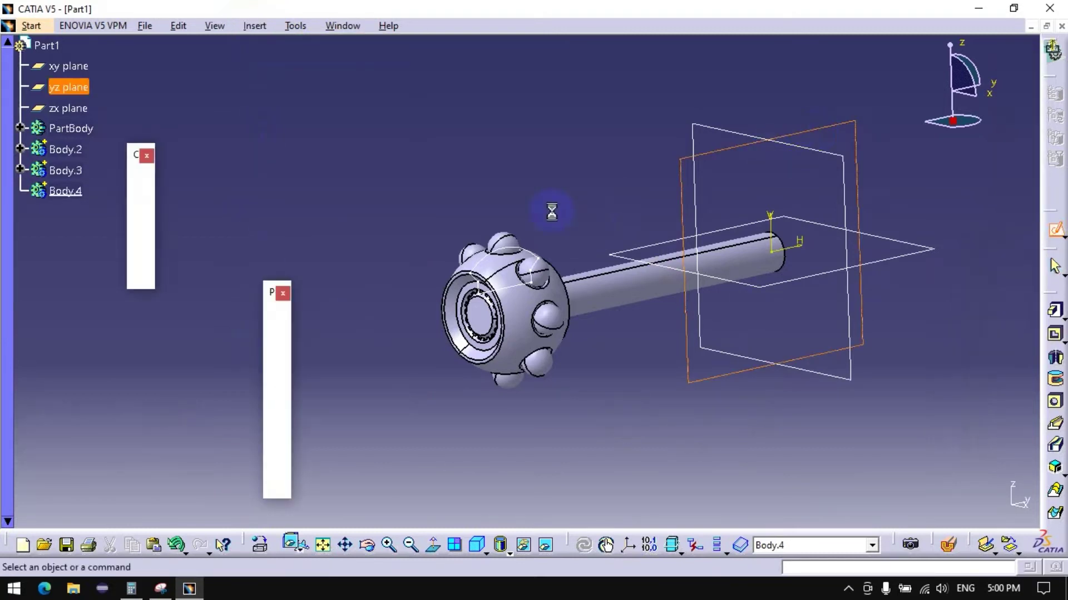
pyautogui.moveTo(549, 158); pyautogui.dragTo(628, 189, button='middle')
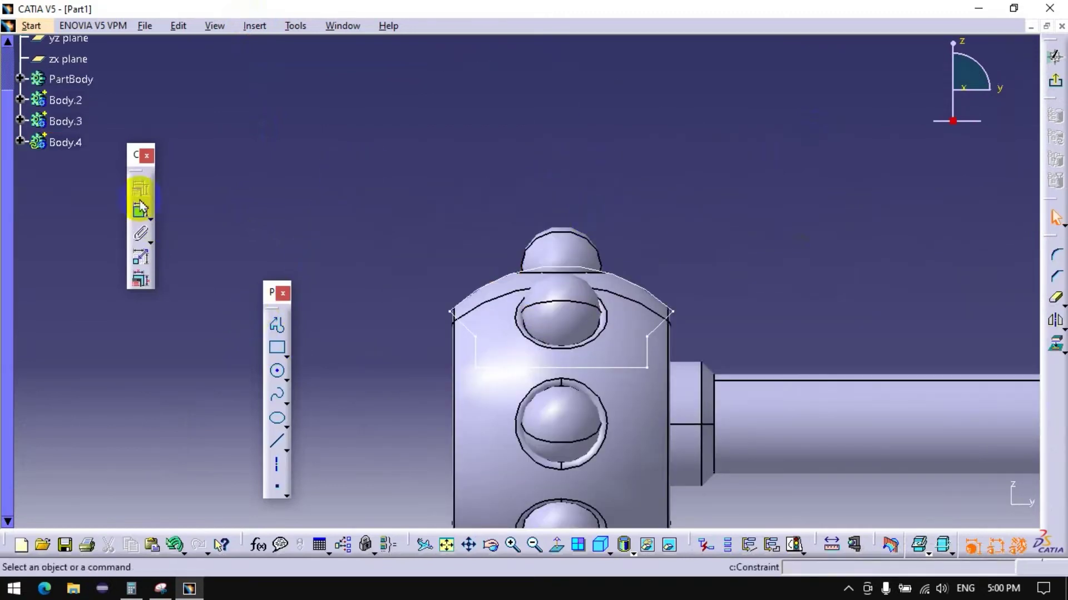
# Step: Draw two diagonal lines crossing the hub
pyautogui.click(276, 442)
pyautogui.click(366, 238)
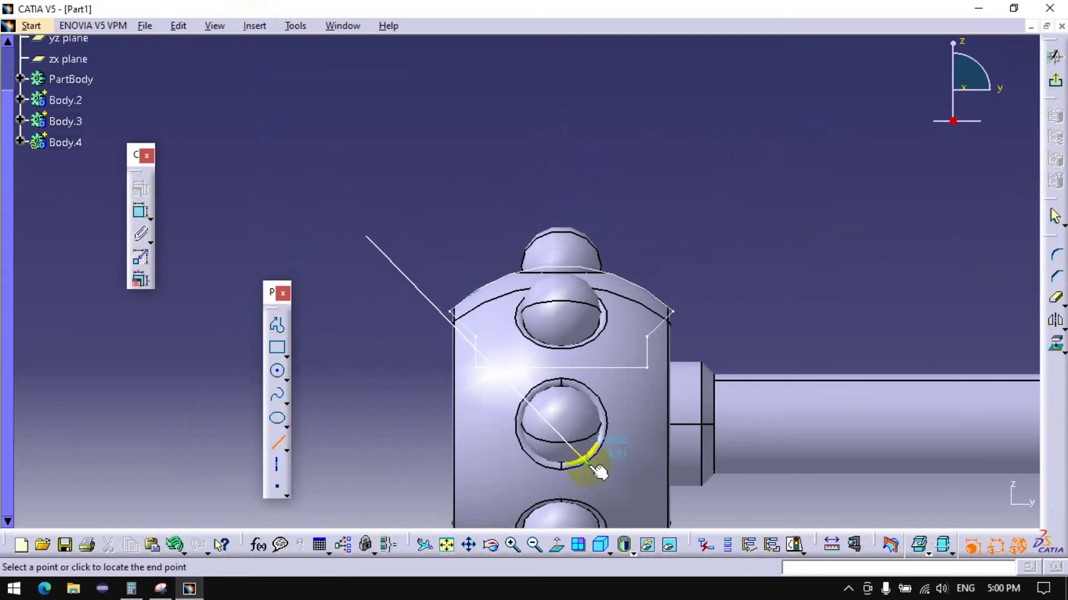
pyautogui.click(576, 492)
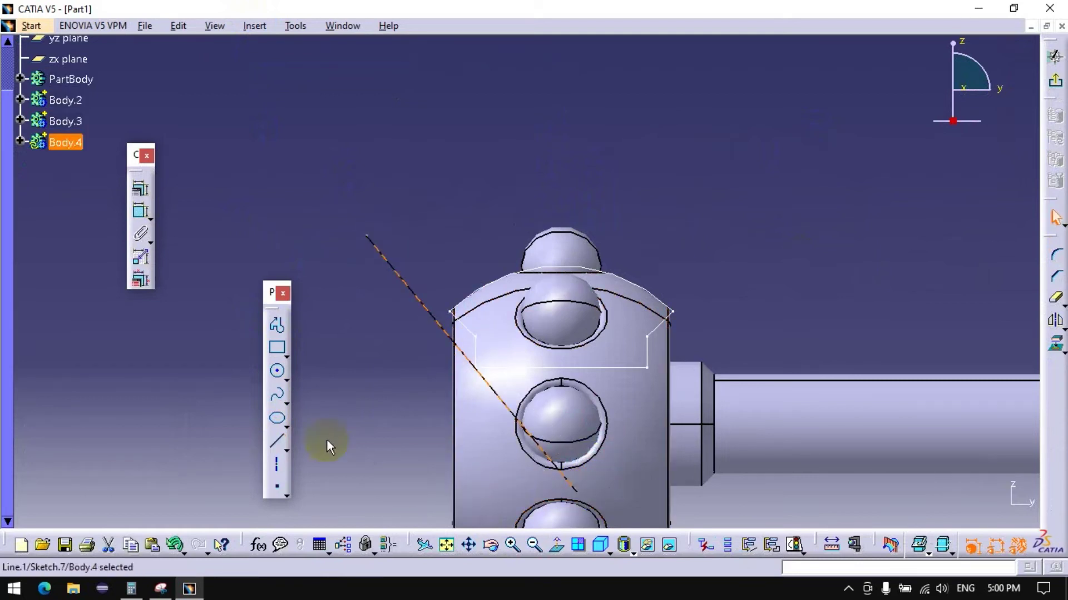
pyautogui.click(327, 444)
pyautogui.click(277, 326)
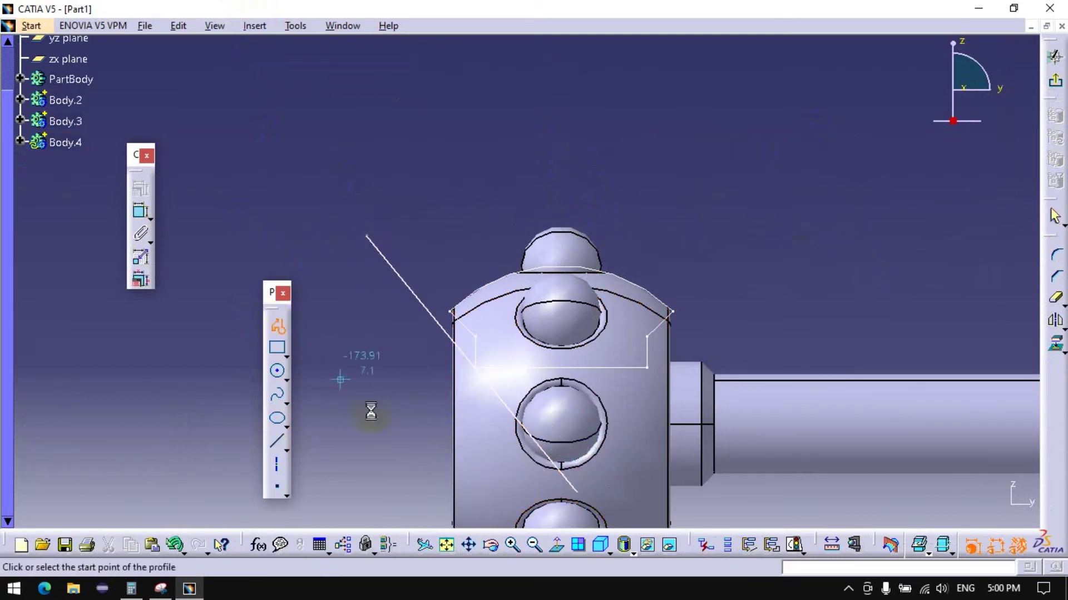
pyautogui.click(412, 526)
pyautogui.click(804, 259)
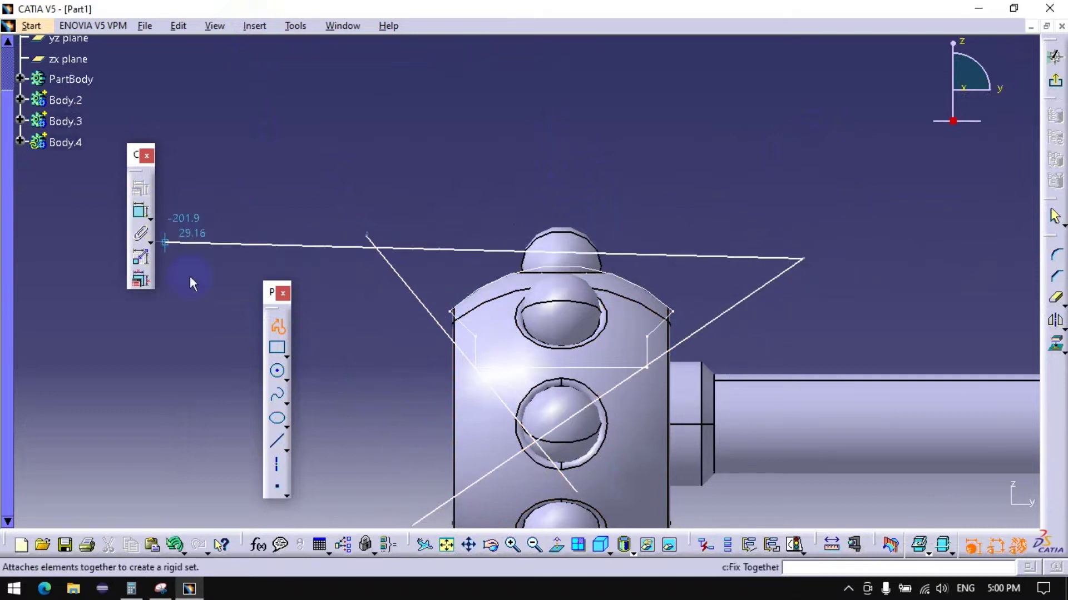
pyautogui.click(276, 325)
# Step: Add a three-point arc over the hub, concentric with the hub's top edge
pyautogui.click(286, 381)
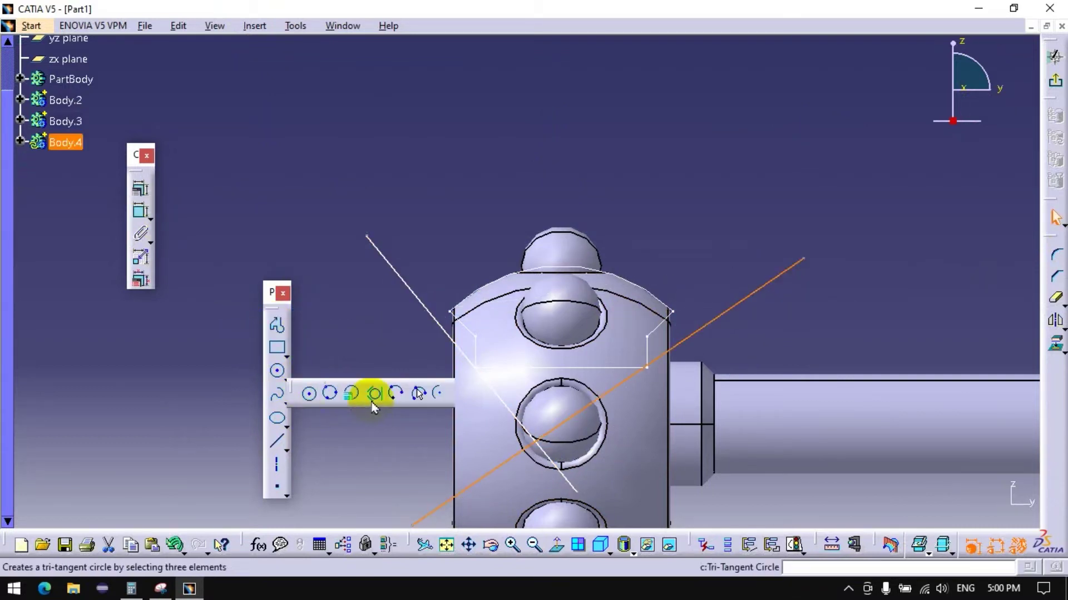
pyautogui.click(419, 394)
pyautogui.click(367, 291)
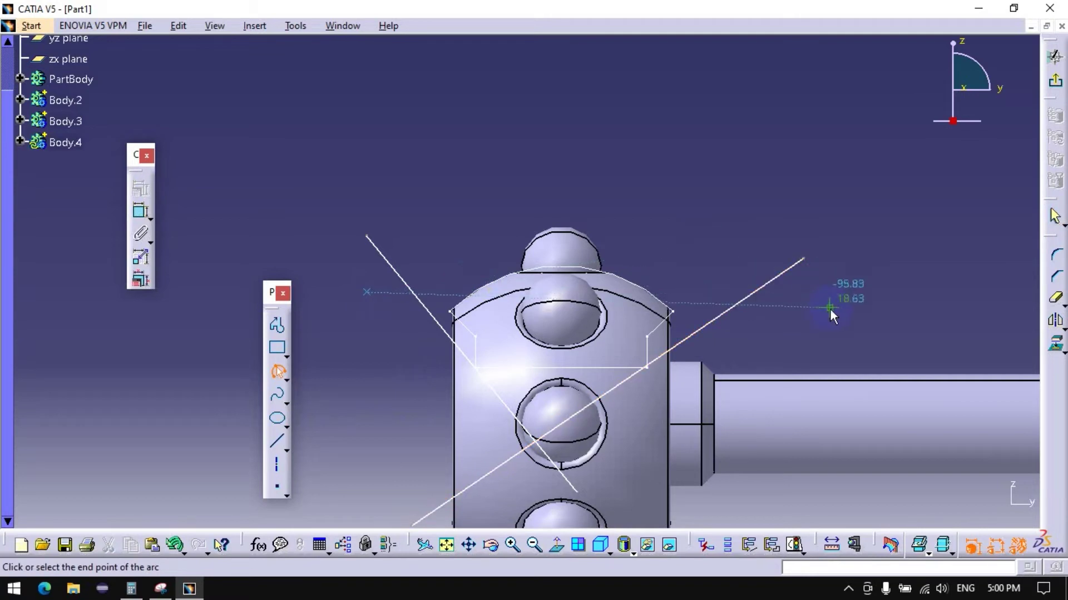
pyautogui.click(670, 234)
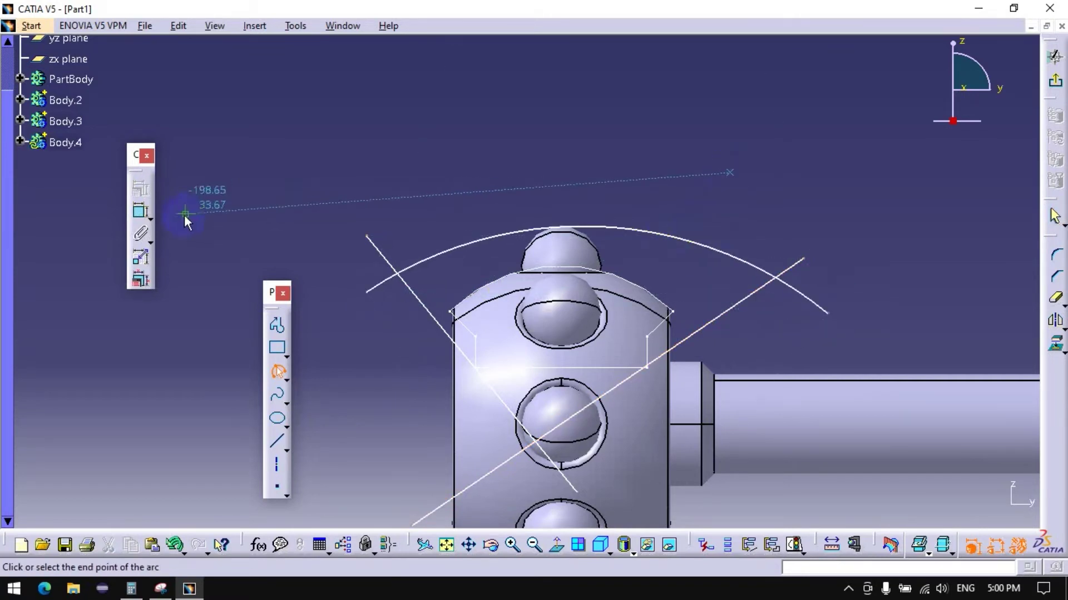
pyautogui.click(139, 210)
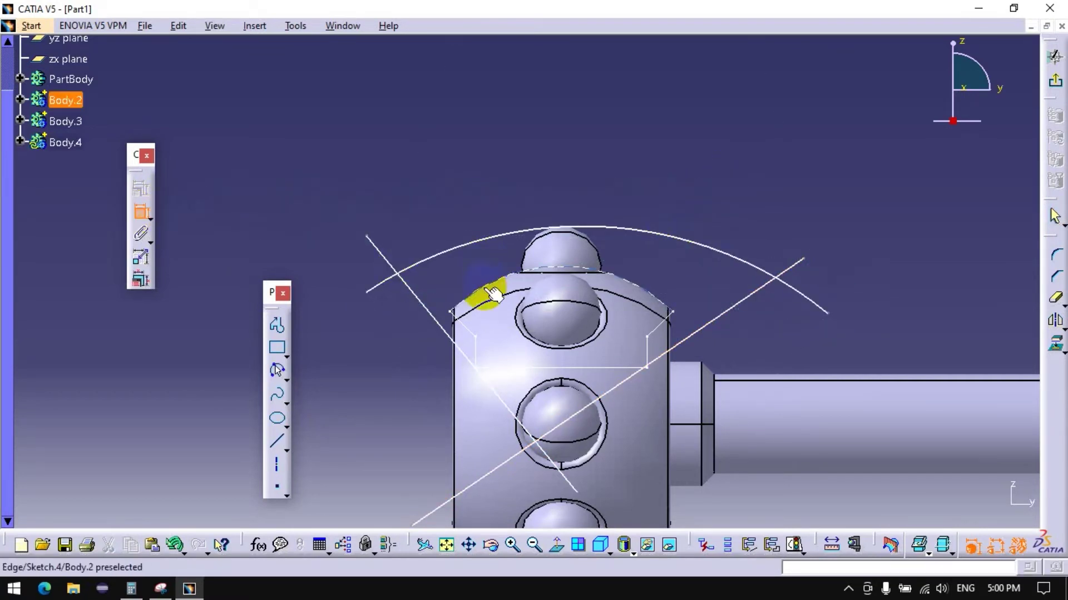
pyautogui.click(486, 244)
pyautogui.rightClick(484, 124)
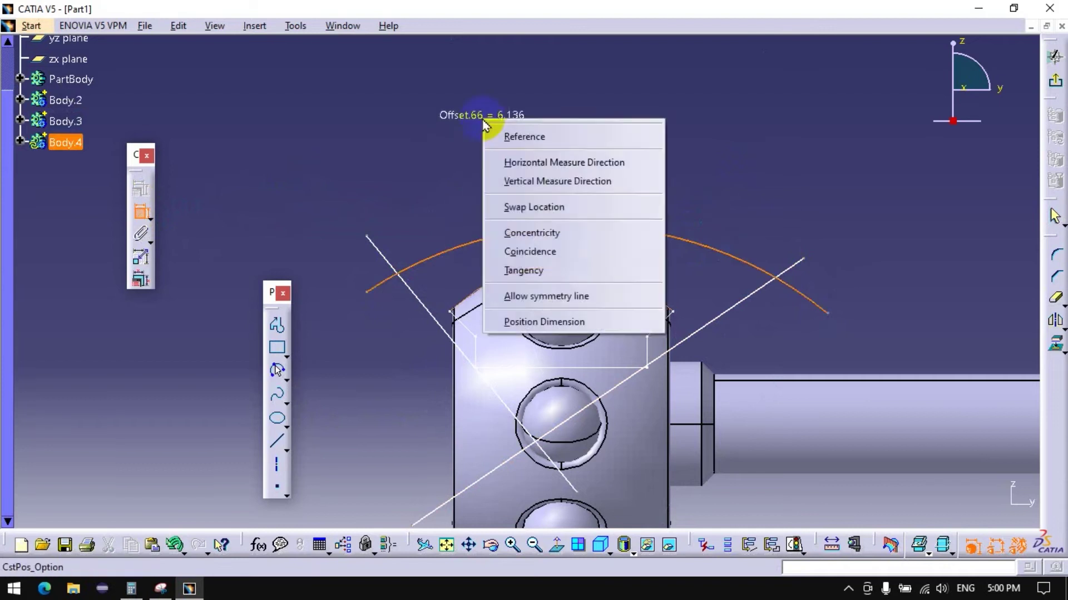
pyautogui.click(531, 233)
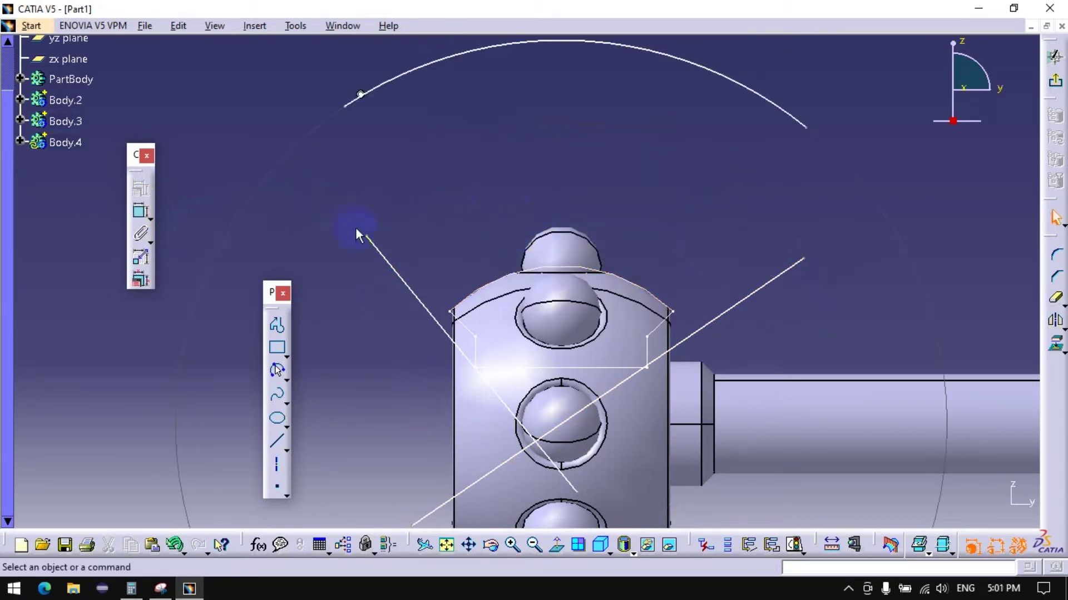
# Step: Constrain both diagonal lines with coincidence constraints to the part
pyautogui.click(140, 210)
pyautogui.click(412, 285)
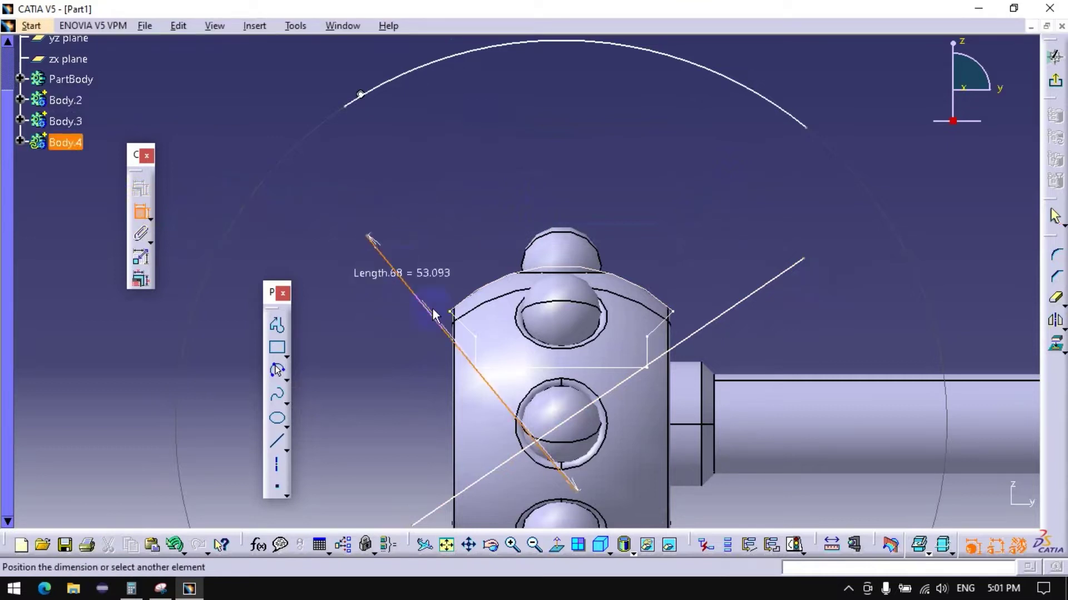
pyautogui.click(463, 318)
pyautogui.rightClick(371, 206)
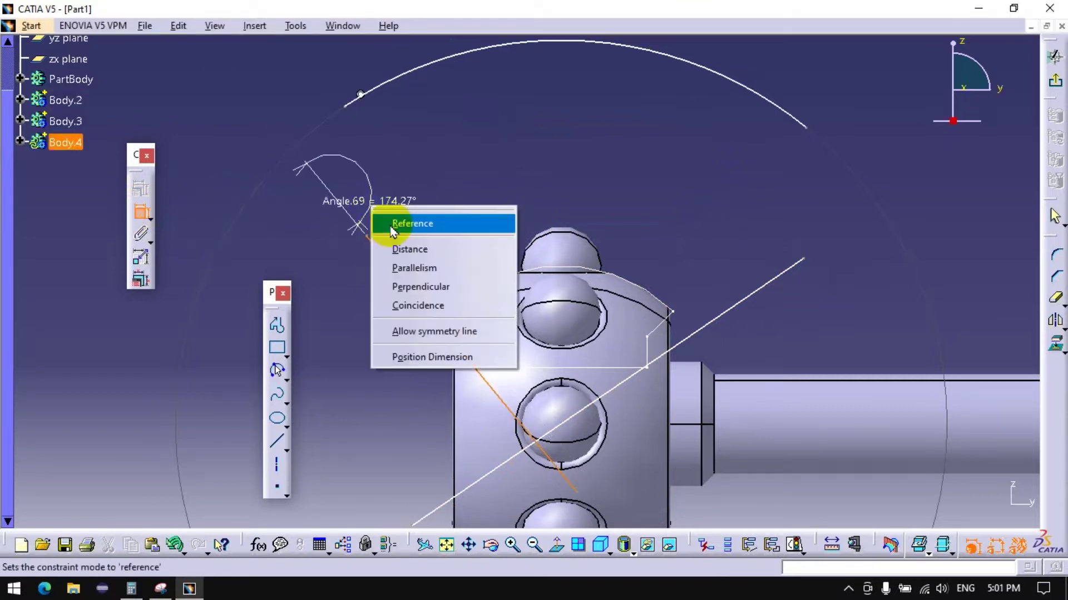
pyautogui.click(412, 305)
pyautogui.click(142, 214)
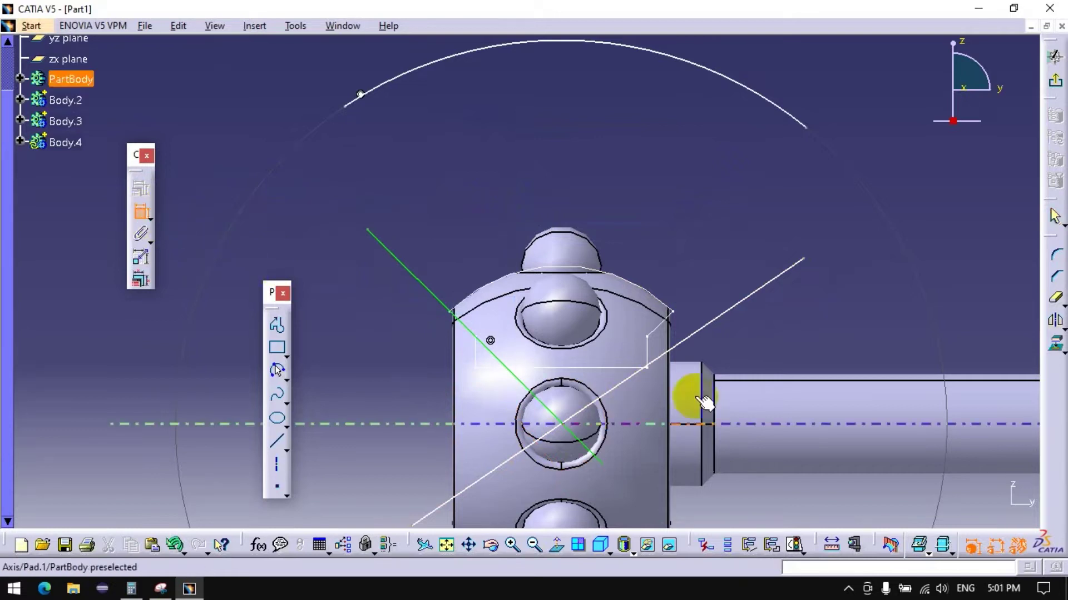
pyautogui.click(669, 325)
pyautogui.click(711, 340)
pyautogui.rightClick(742, 220)
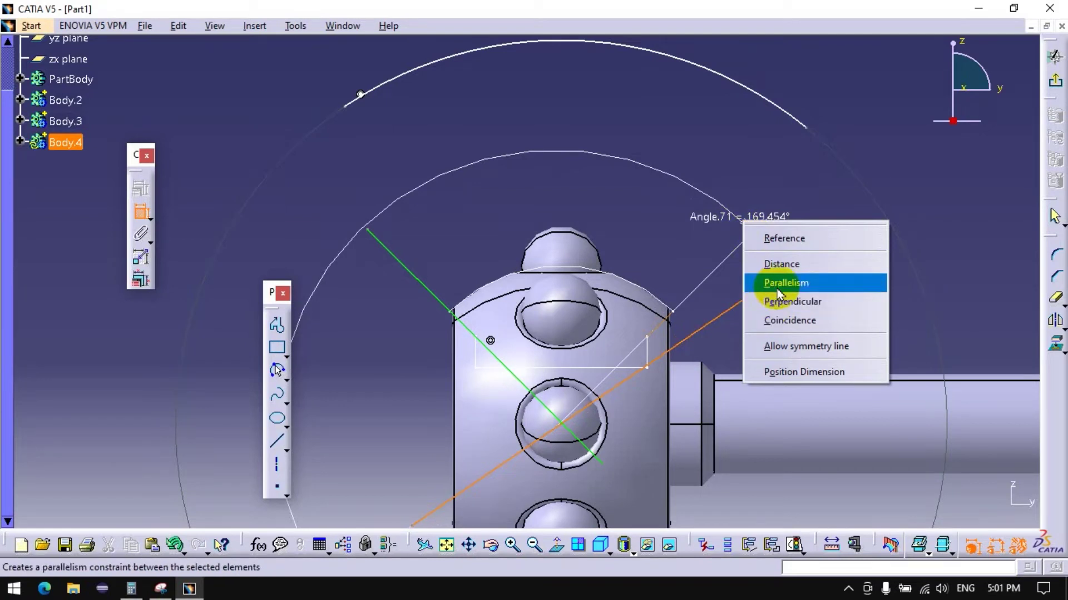
pyautogui.click(811, 323)
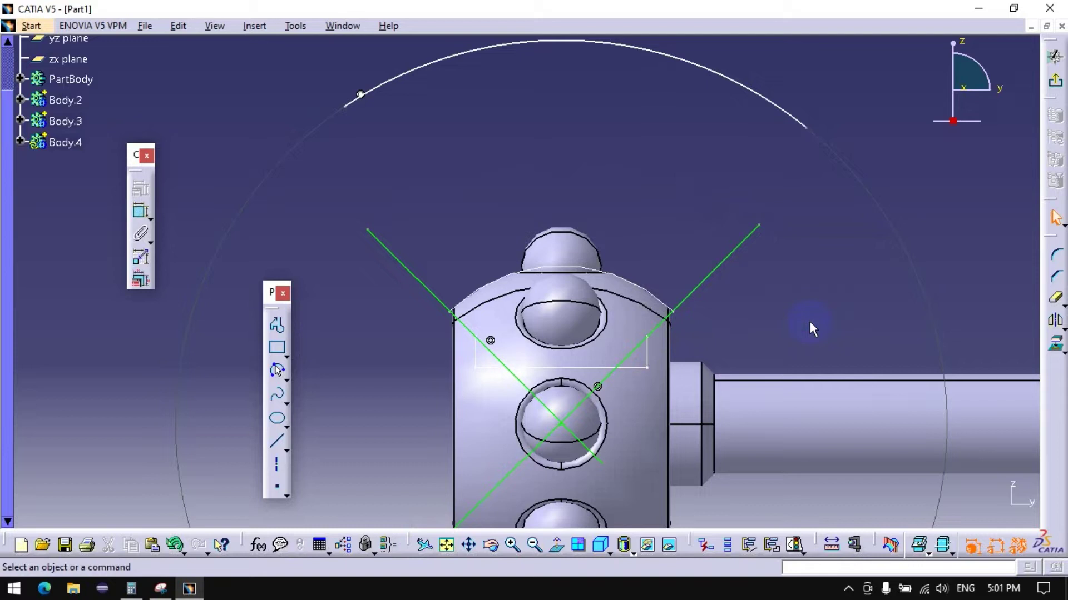
# Step: Set the arc's offset from the hub edge to 5, then to 0
pyautogui.click(848, 589)
pyautogui.click(835, 561)
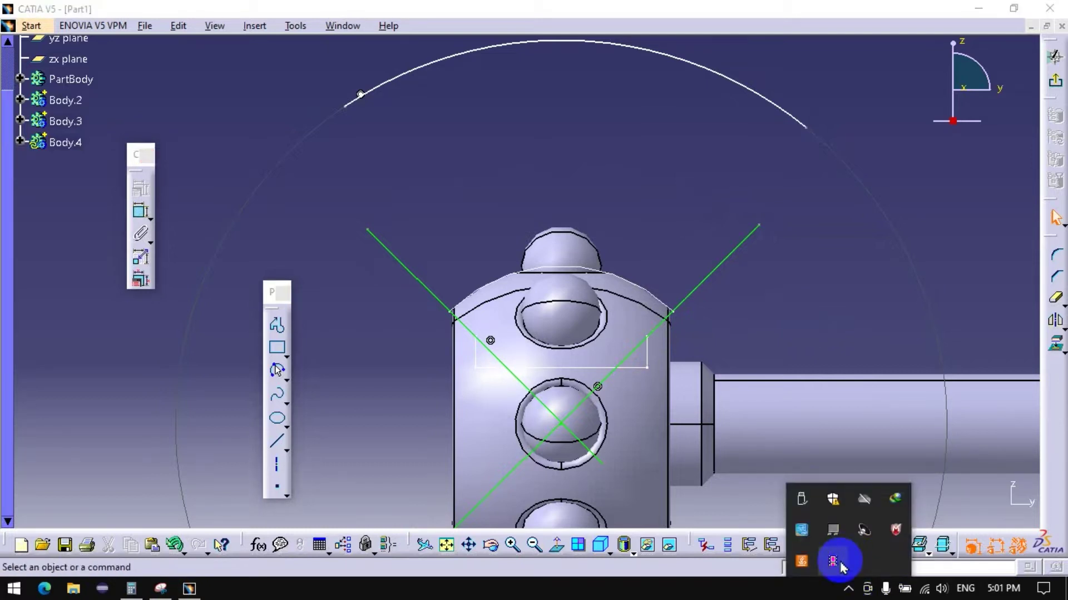
pyautogui.doubleClick(650, 169)
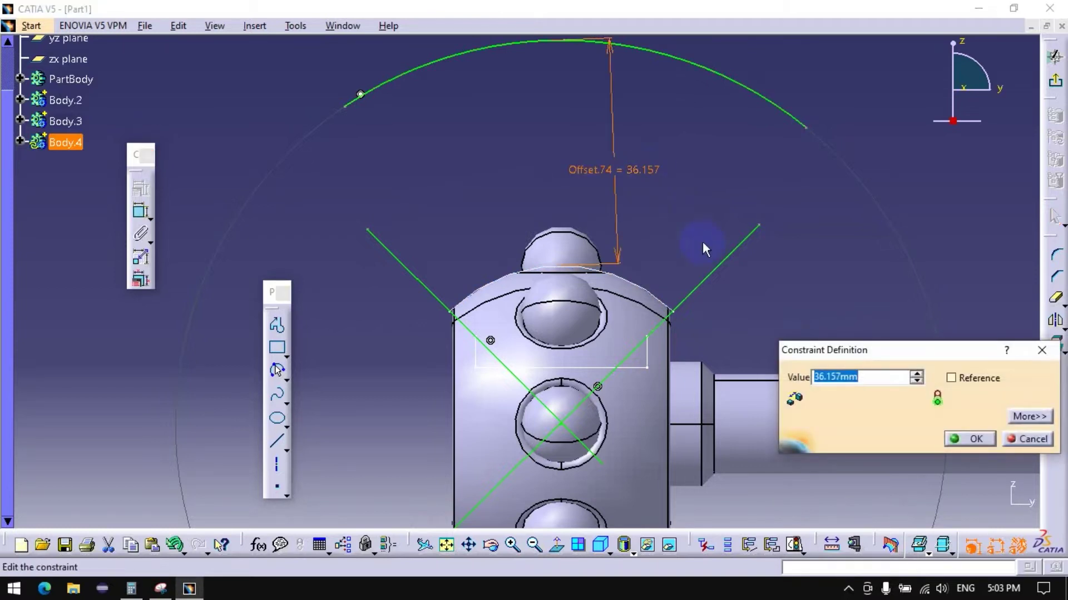
pyautogui.write('5')
pyautogui.press('Return')
pyautogui.click(628, 200)
pyautogui.click(640, 272)
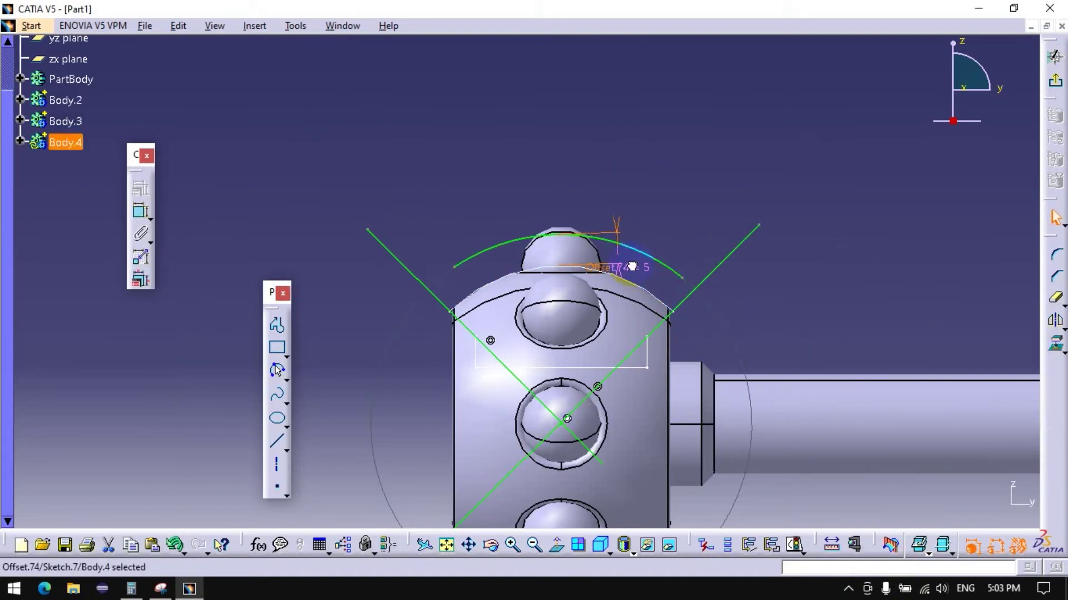
pyautogui.write('1')
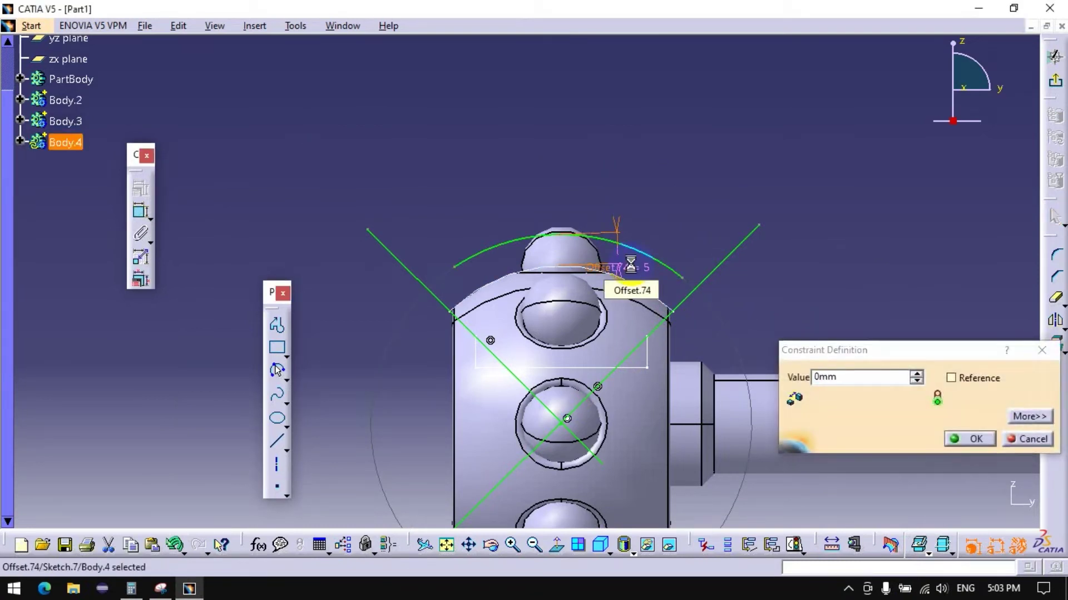
pyautogui.press('Return')
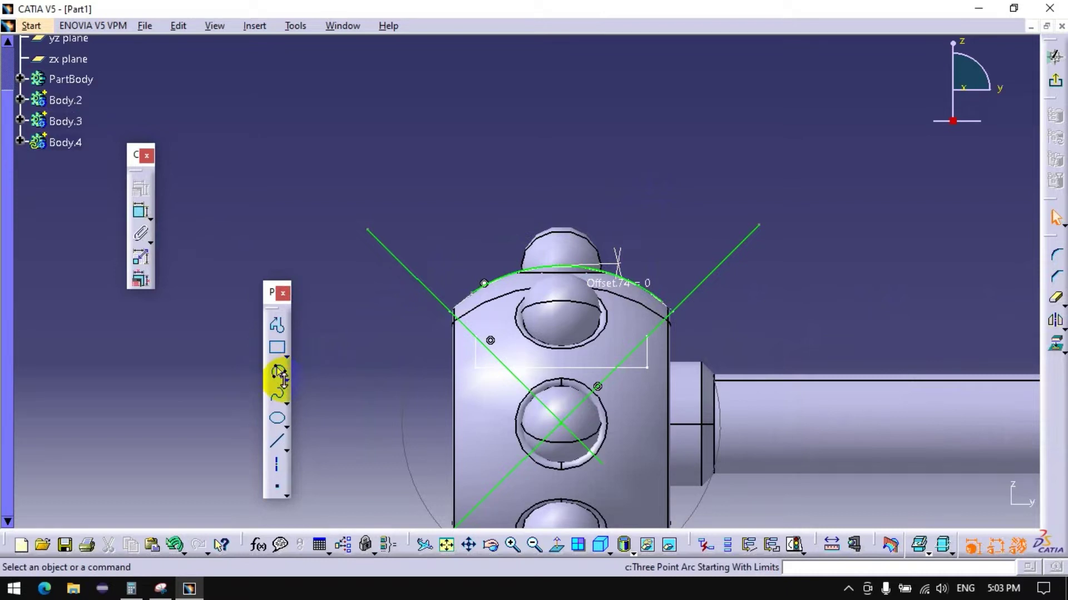
# Step: Trim the left and right diagonal lines back to the arc
pyautogui.click(1062, 304)
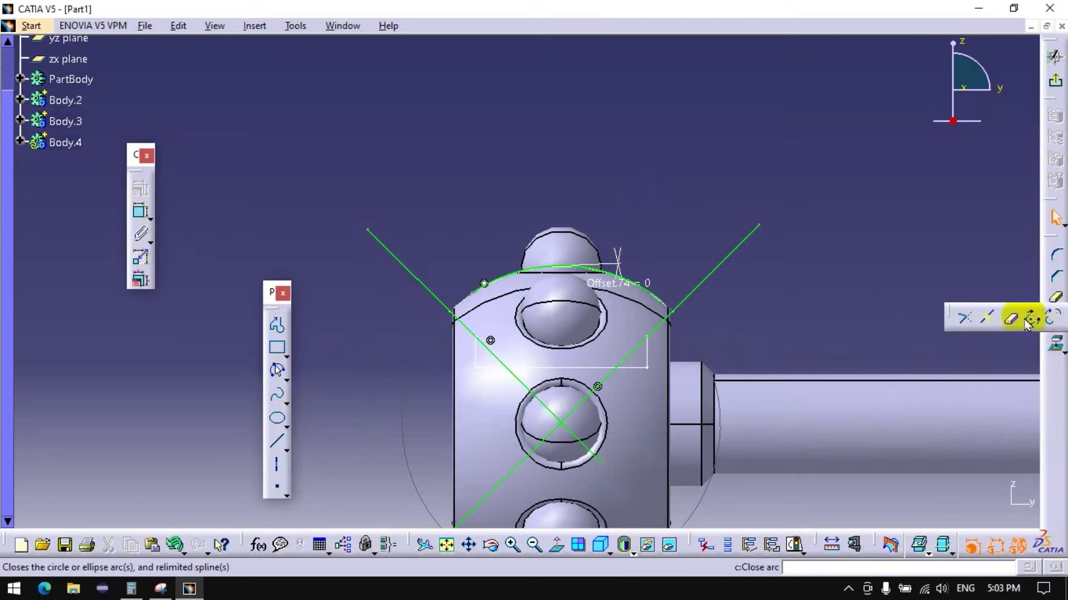
pyautogui.click(964, 326)
pyautogui.click(517, 272)
pyautogui.click(477, 339)
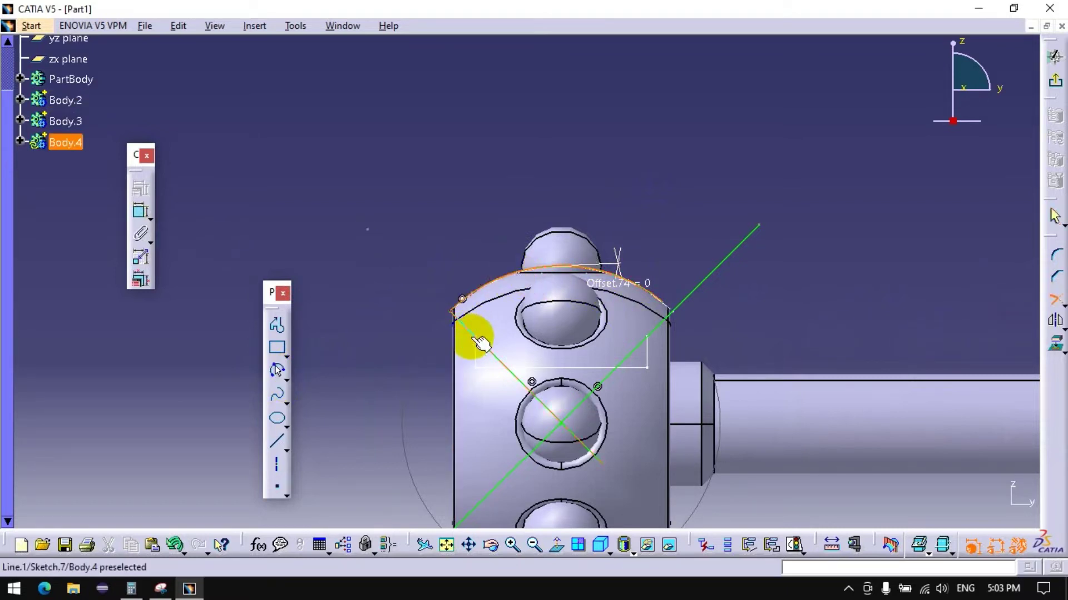
pyautogui.click(669, 319)
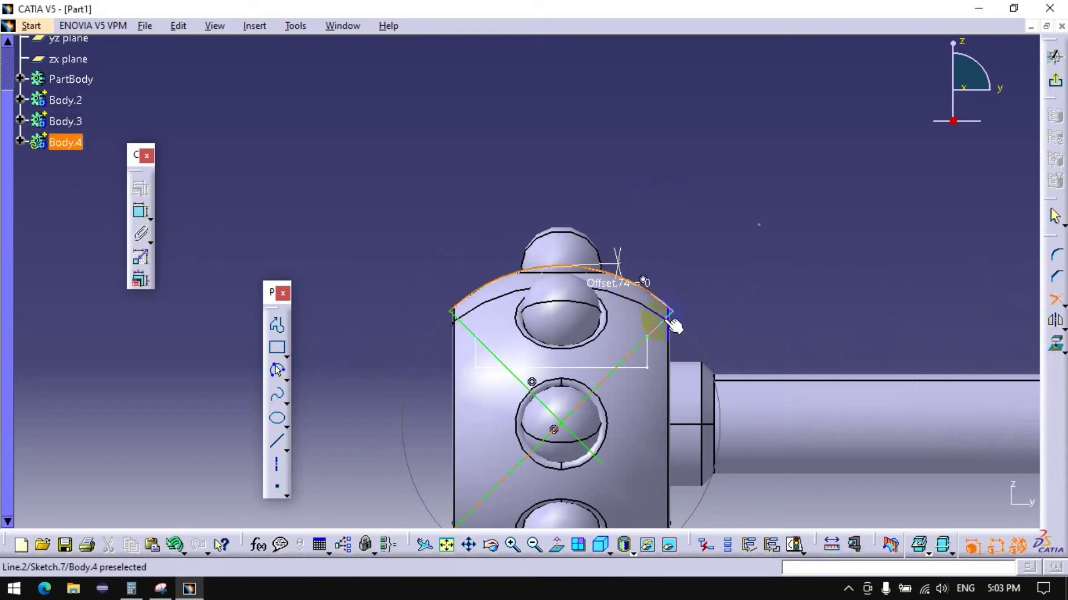
pyautogui.click(1026, 302)
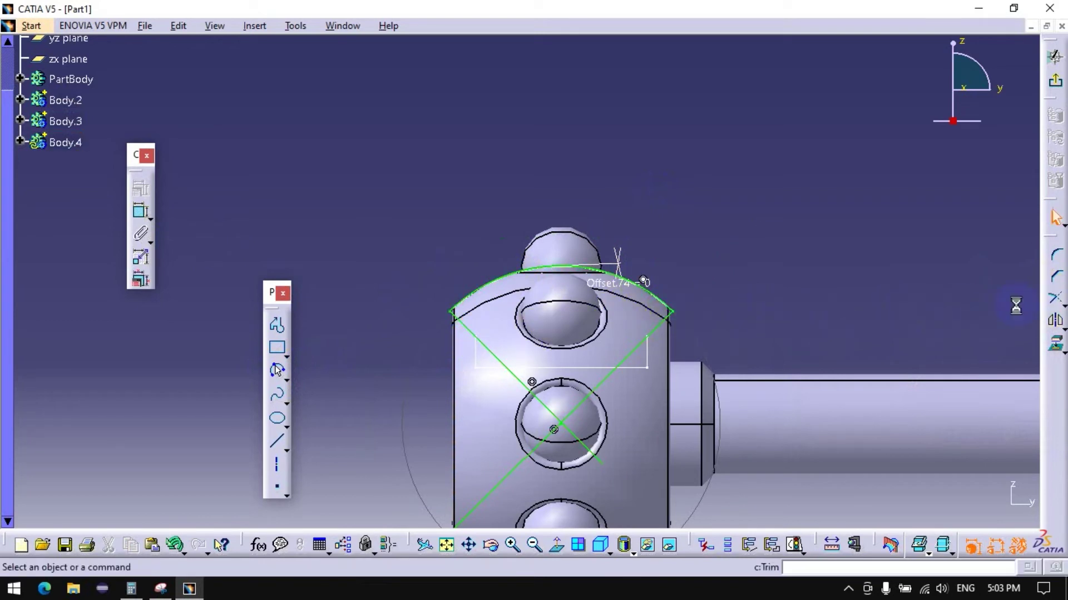
# Step: Make both diagonal lines construction elements and exit the sketch
pyautogui.rightClick(592, 453)
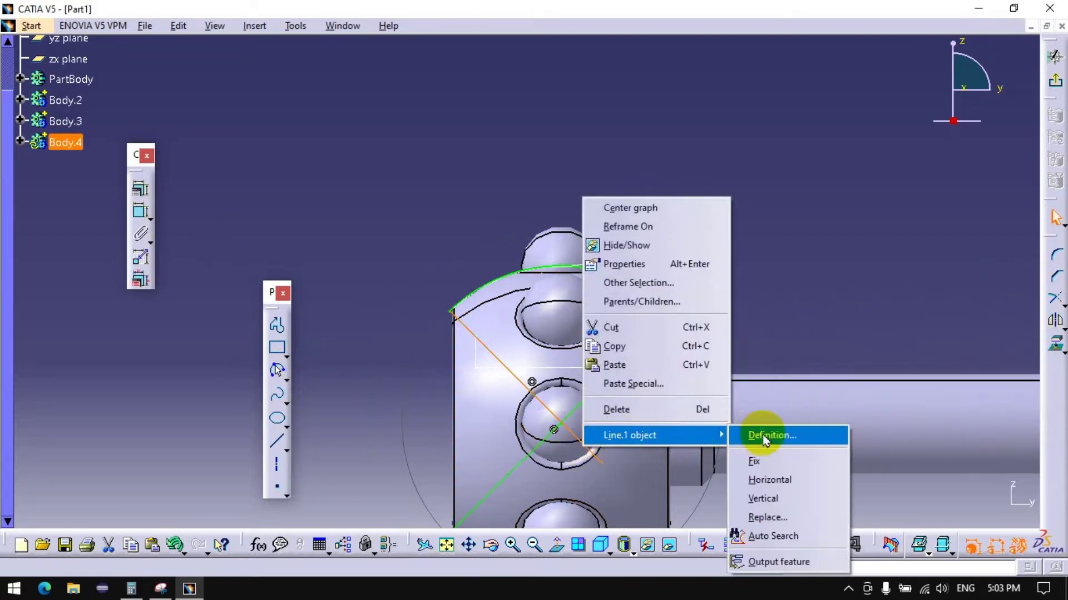
pyautogui.click(756, 435)
pyautogui.click(720, 480)
pyautogui.click(931, 505)
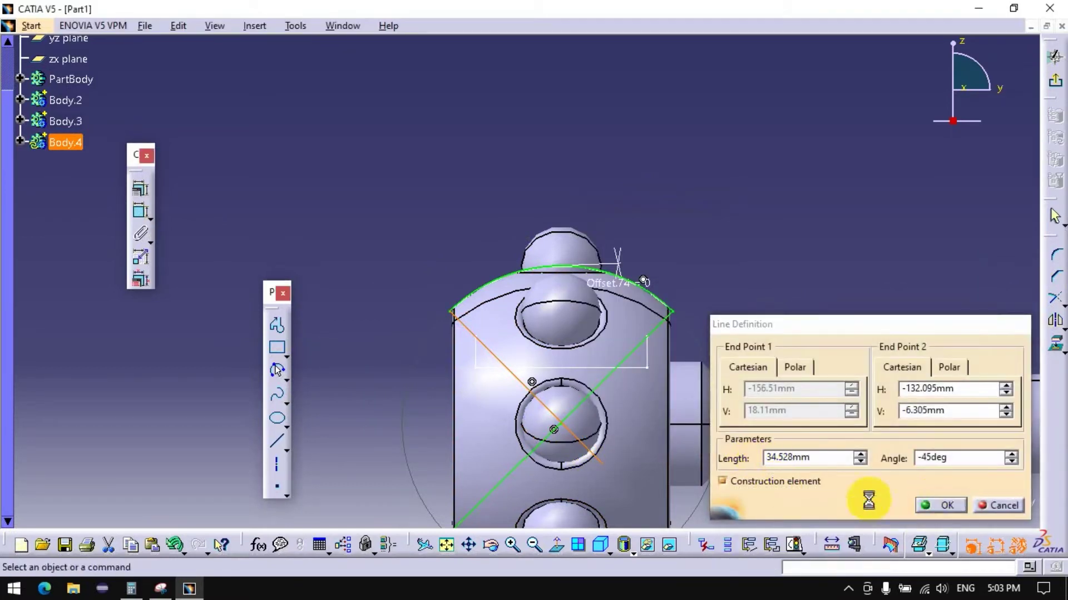
pyautogui.rightClick(660, 348)
pyautogui.moveTo(696, 322)
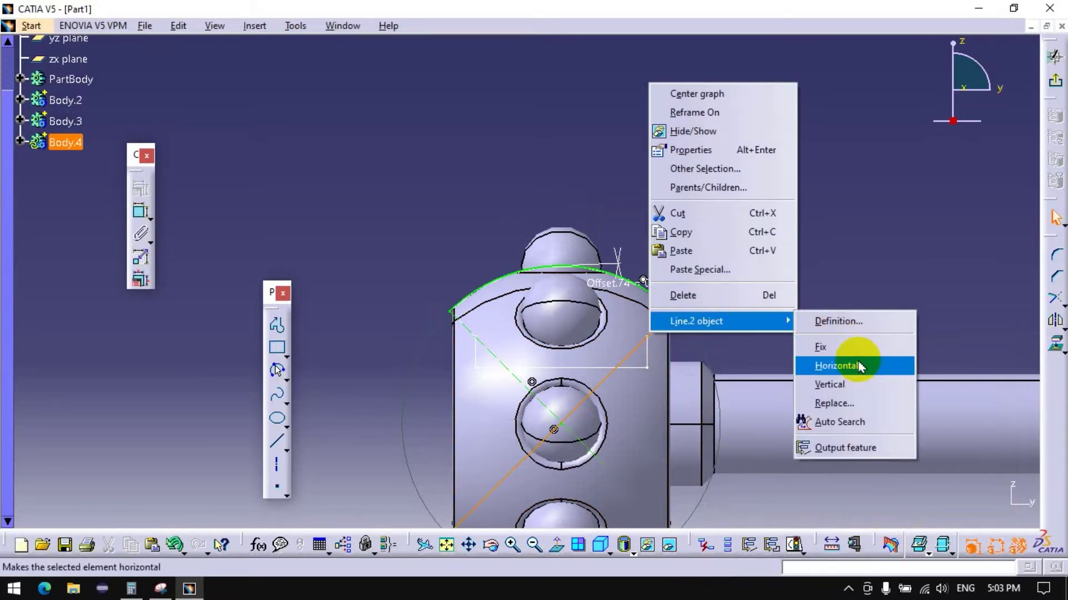
pyautogui.click(852, 321)
pyautogui.click(798, 481)
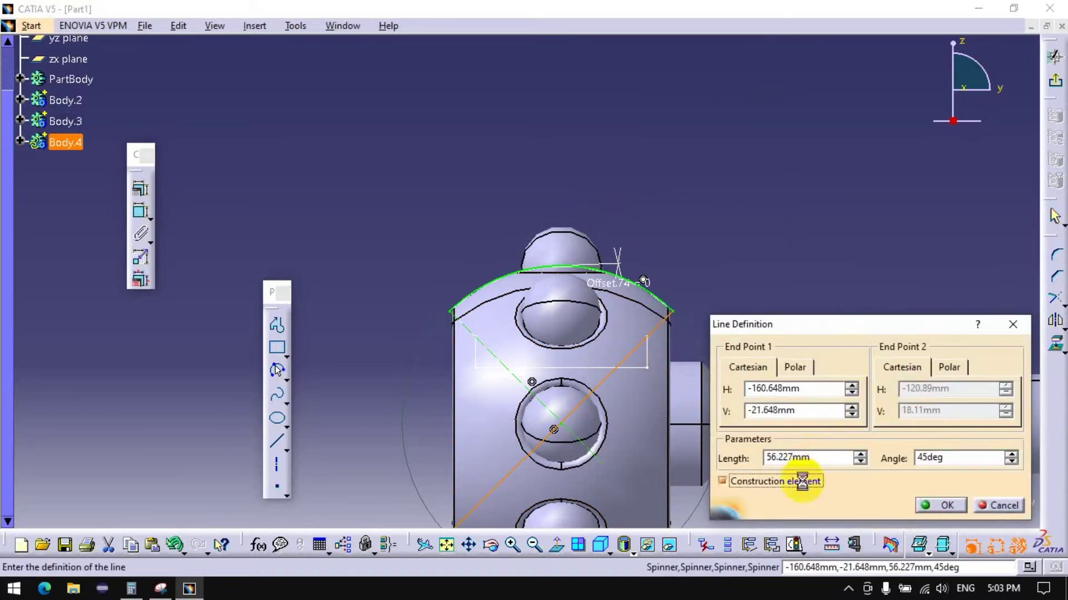
pyautogui.click(939, 504)
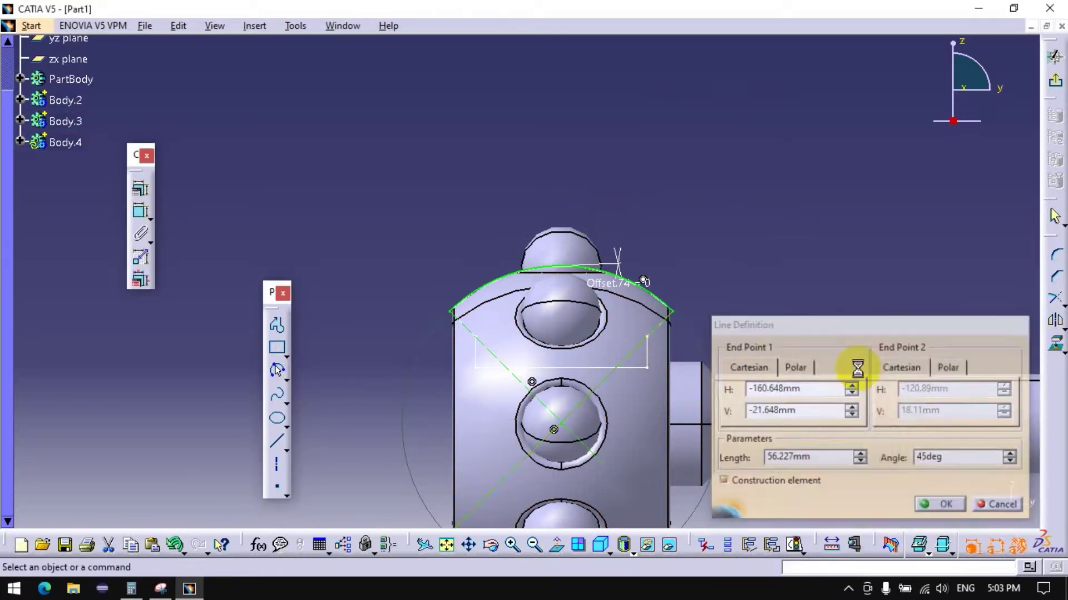
pyautogui.click(1054, 81)
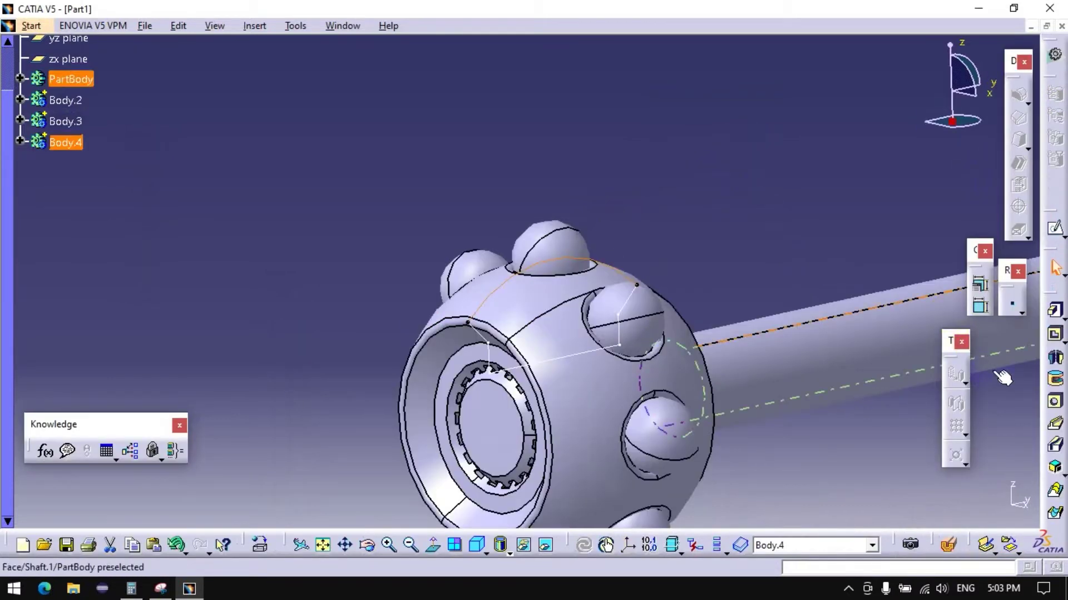
# Step: Revolve Sketch.7 about Shaft.1's axis as a thick-profile shaft, thicknesses 0mm and 4mm
pyautogui.click(1055, 357)
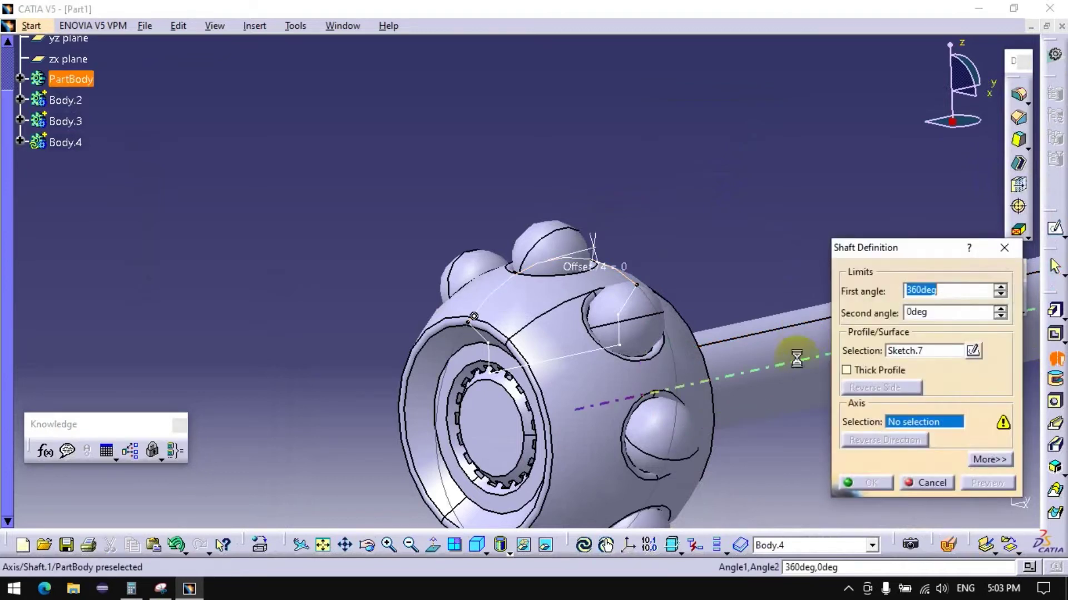
pyautogui.click(776, 389)
pyautogui.click(644, 325)
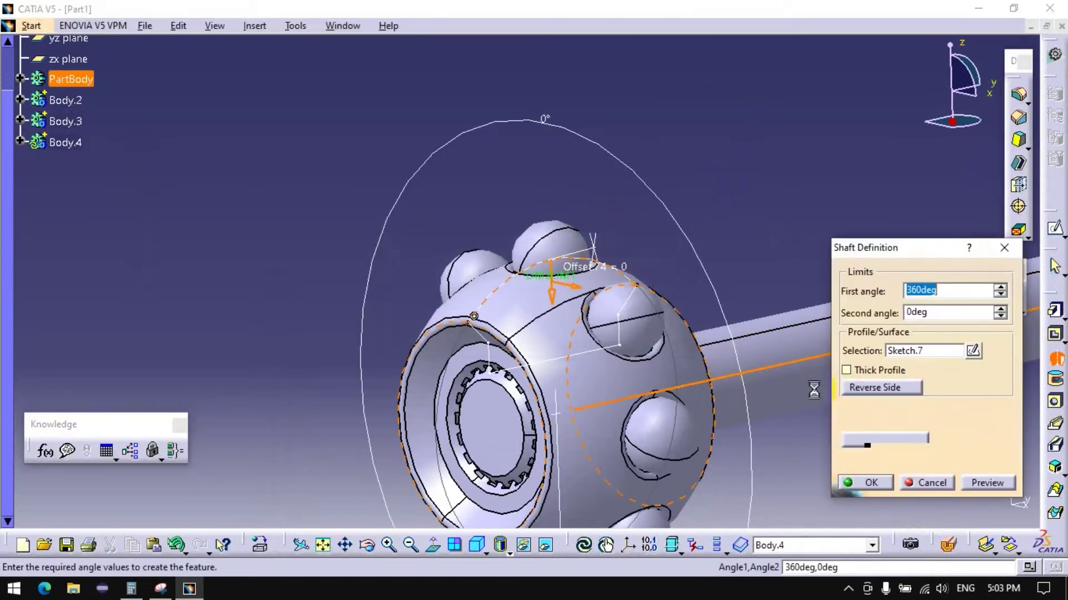
pyautogui.click(846, 369)
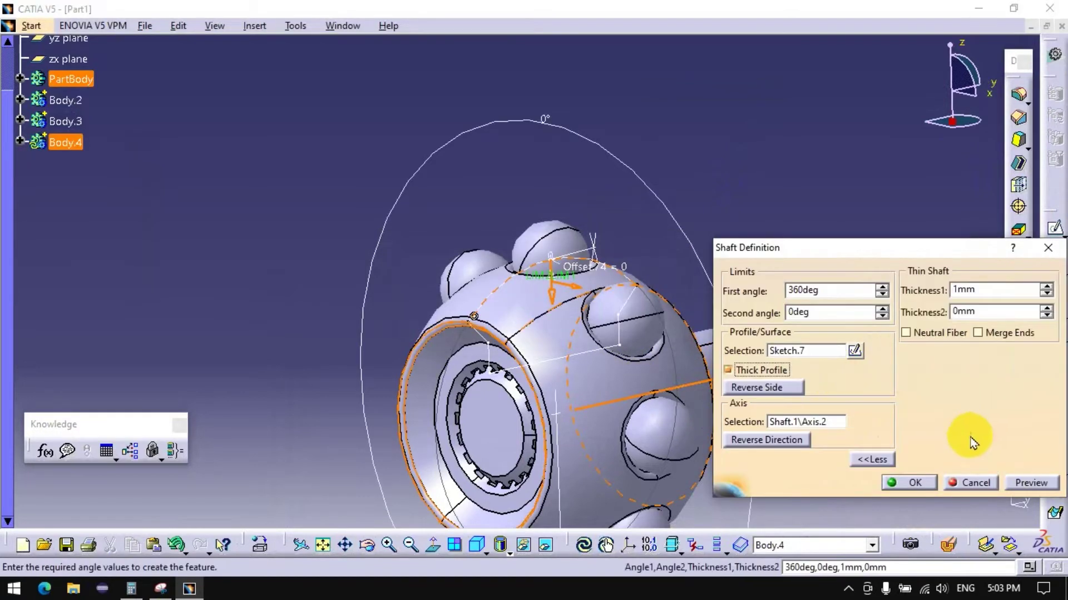
pyautogui.click(1046, 309)
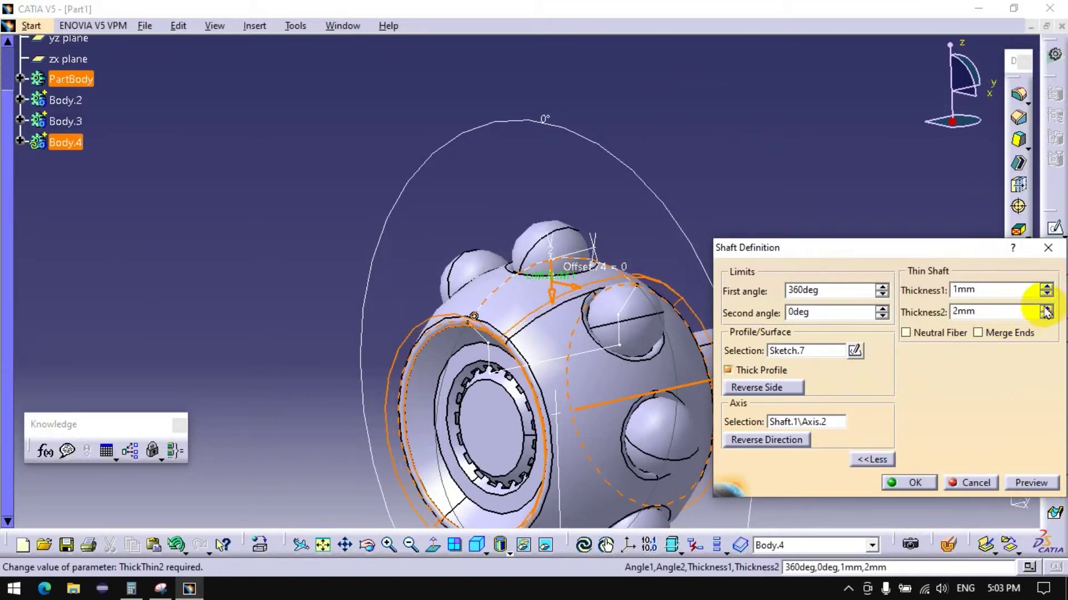
pyautogui.click(1046, 294)
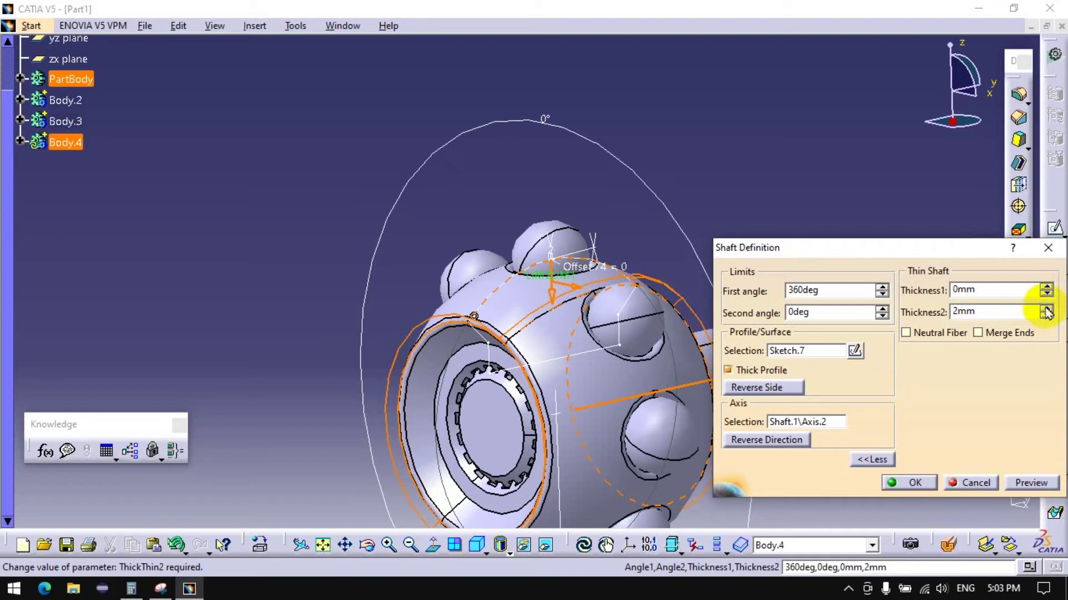
pyautogui.click(1045, 309)
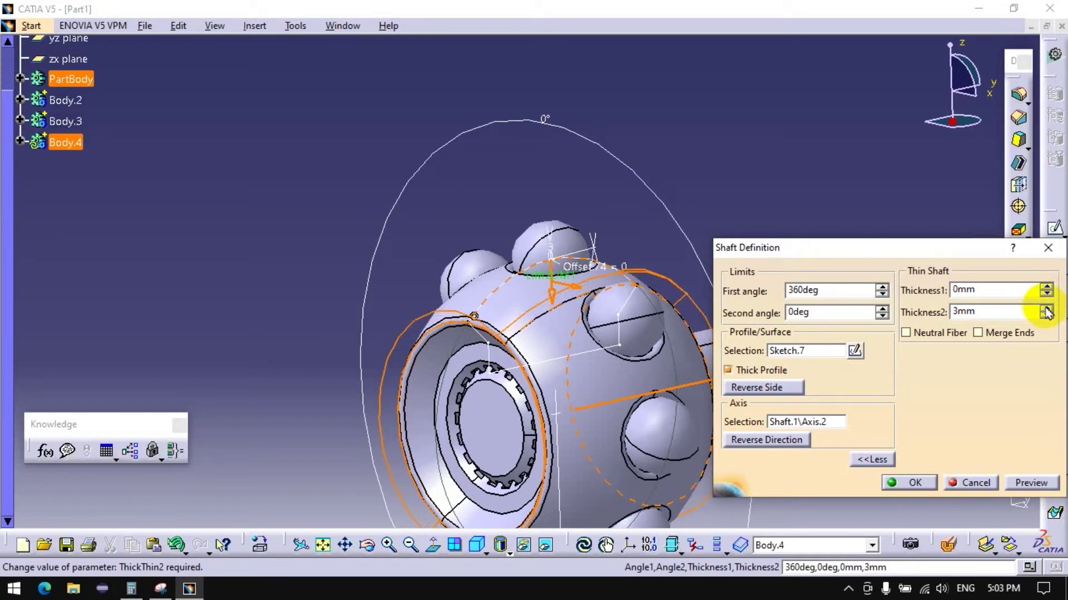
pyautogui.click(1046, 309)
pyautogui.click(1047, 309)
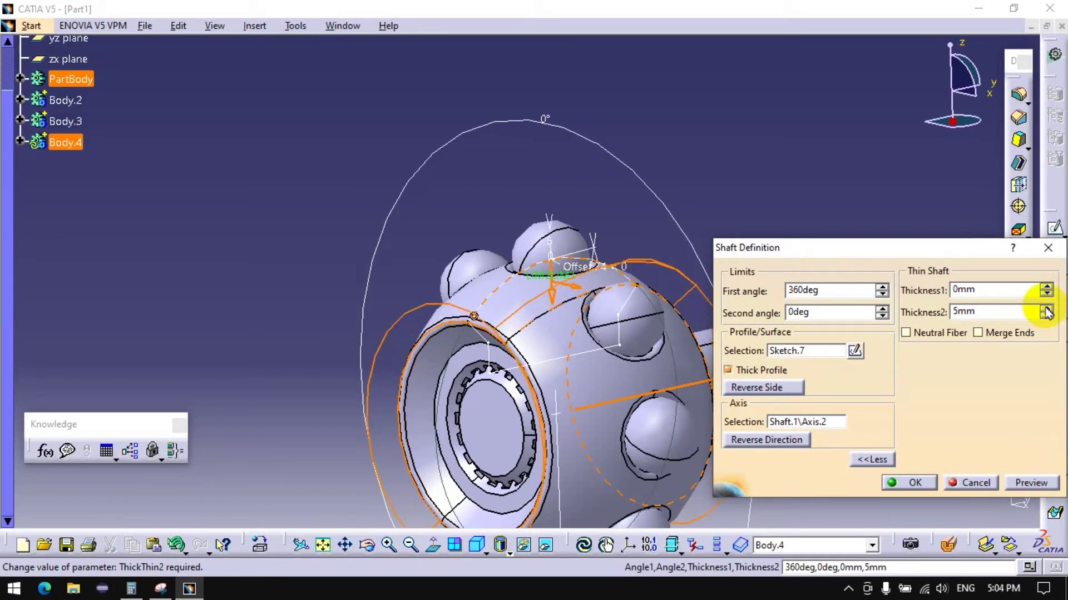
pyautogui.click(1048, 315)
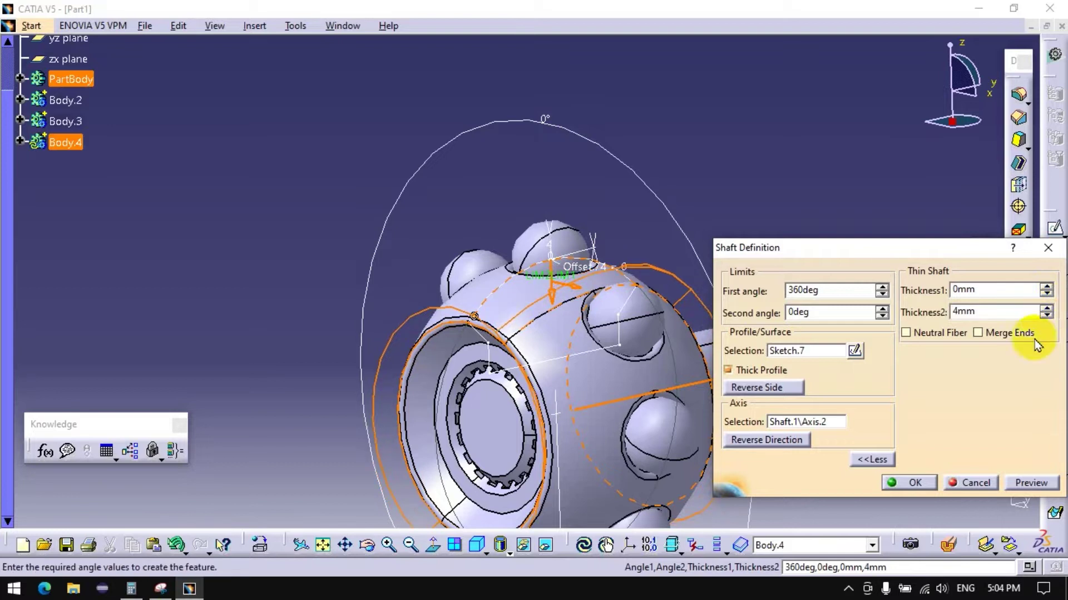
pyautogui.click(912, 483)
# Step: Edit the shaft's second thickness down to 3mm and orbit to inspect it
pyautogui.moveTo(729, 222)
pyautogui.mouseDown(button='middle')
pyautogui.moveTo(447, 189)
pyautogui.moveTo(715, 322)
pyautogui.moveTo(410, 357)
pyautogui.mouseUp(button='middle')
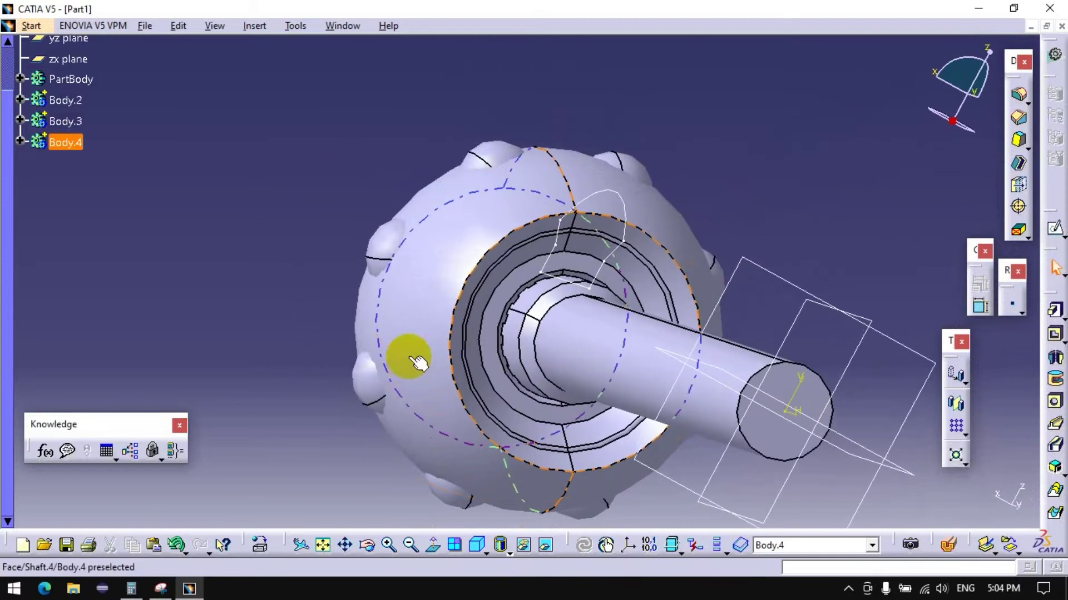
pyautogui.doubleClick(402, 315)
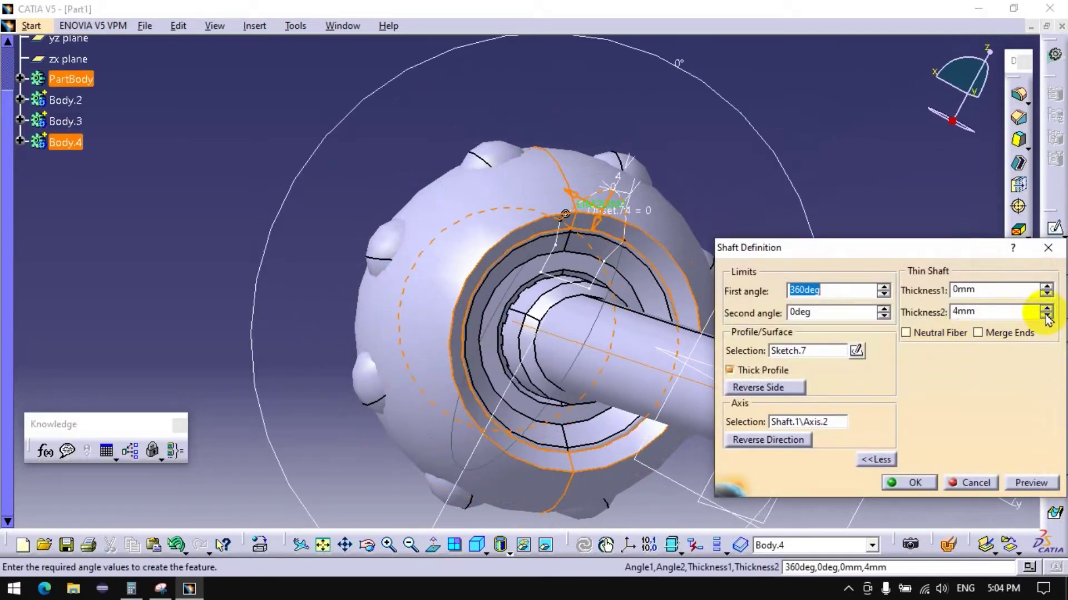
pyautogui.click(1045, 315)
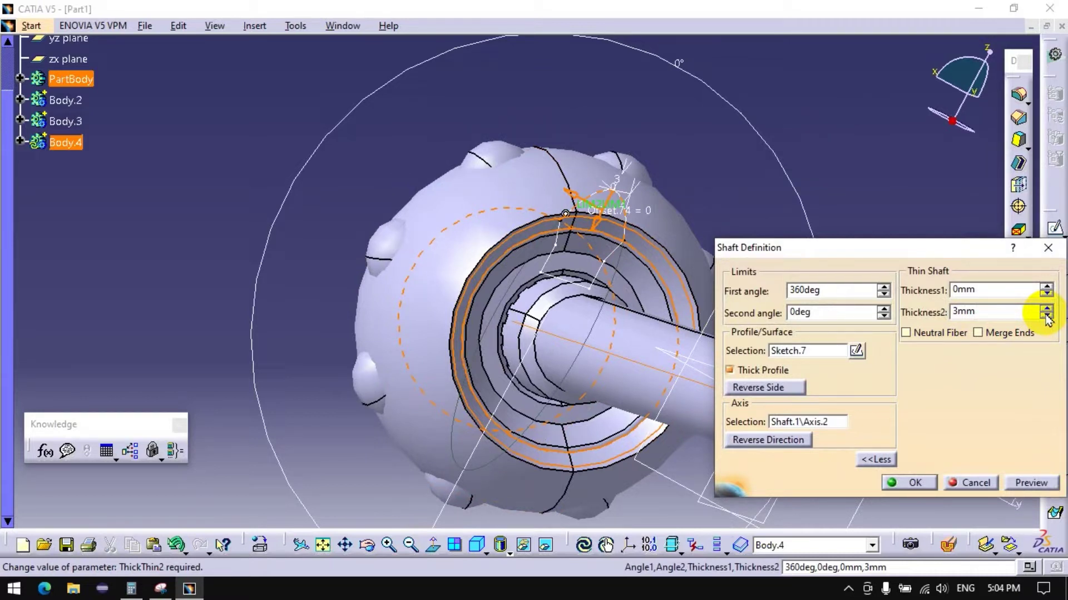
pyautogui.click(923, 483)
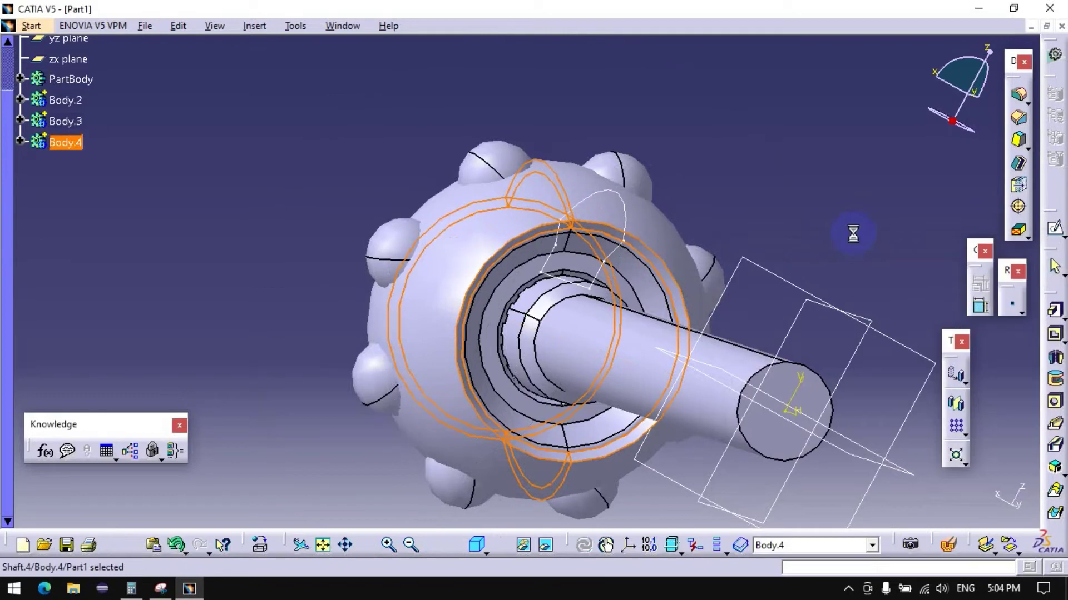
pyautogui.moveTo(512, 203)
pyautogui.mouseDown(button='middle')
pyautogui.moveTo(614, 179)
pyautogui.moveTo(521, 210)
pyautogui.moveTo(578, 281)
pyautogui.moveTo(705, 222)
pyautogui.moveTo(710, 183)
pyautogui.mouseUp(button='middle')
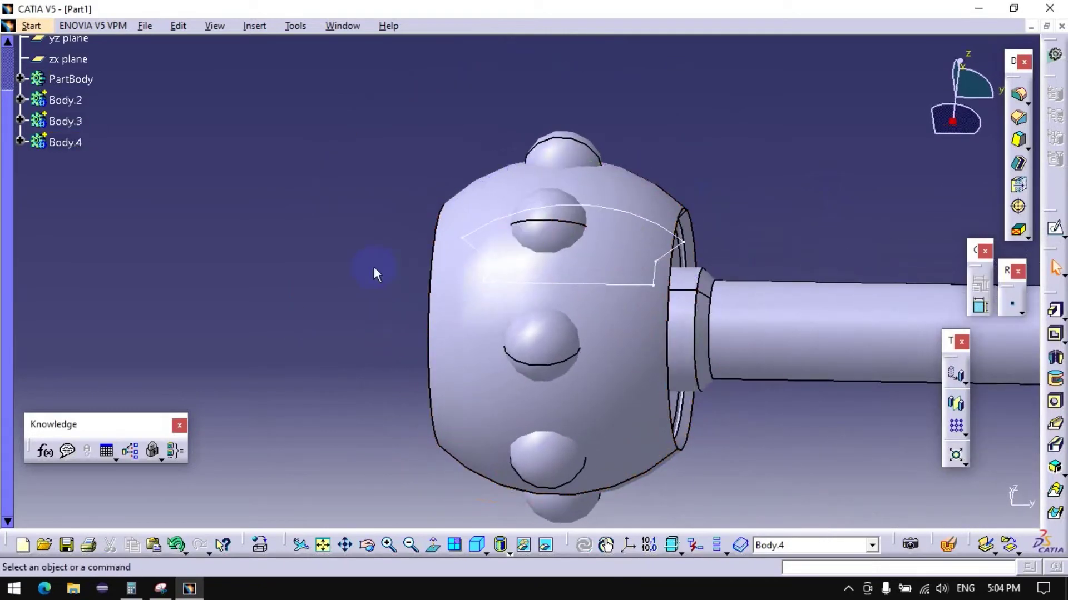
pyautogui.moveTo(322, 270)
pyautogui.mouseDown(button='middle')
pyautogui.moveTo(362, 319)
pyautogui.moveTo(358, 295)
pyautogui.moveTo(363, 317)
pyautogui.mouseUp(button='middle')
pyautogui.moveTo(702, 183)
pyautogui.mouseDown(button='middle')
pyautogui.moveTo(710, 425)
pyautogui.moveTo(508, 162)
pyautogui.moveTo(405, 341)
pyautogui.moveTo(466, 408)
pyautogui.mouseUp(button='middle')
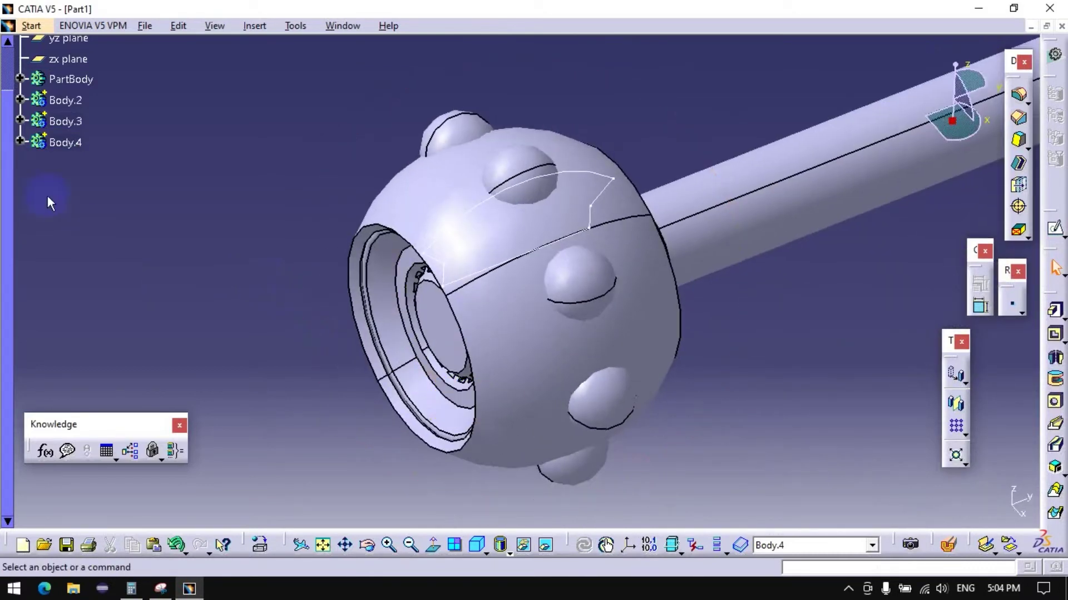
# Step: Select Sketch.6 and start a groove, then cancel that first attempt
pyautogui.click(21, 100)
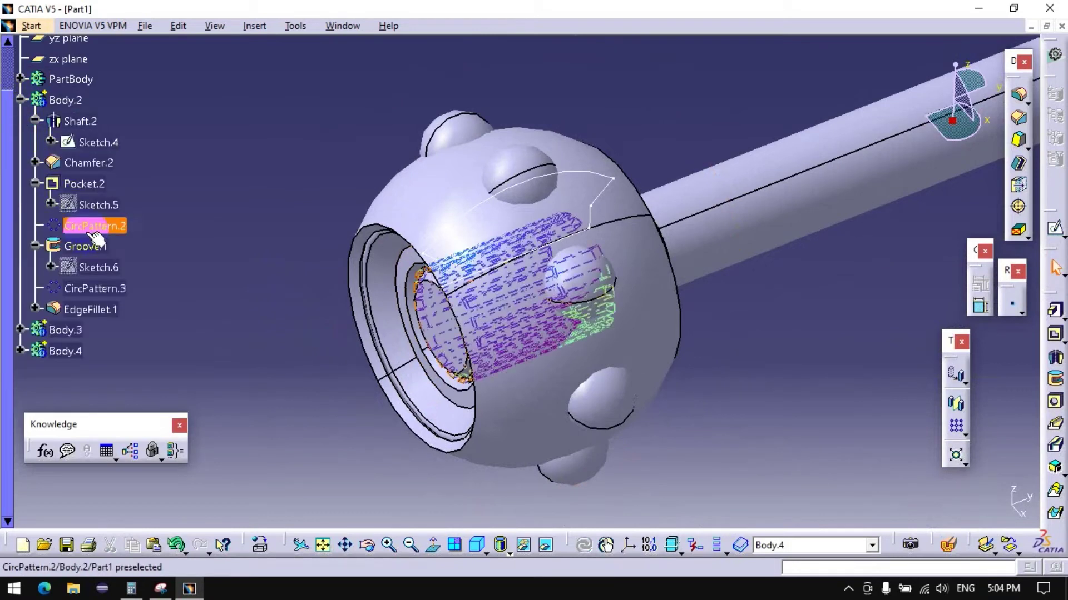
pyautogui.click(103, 275)
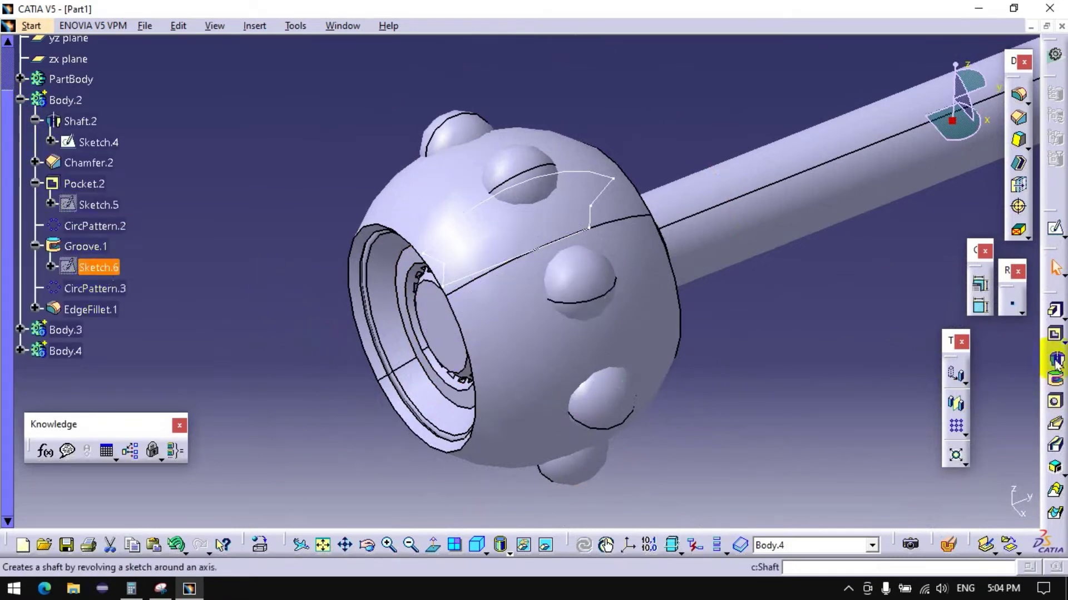
pyautogui.click(1055, 380)
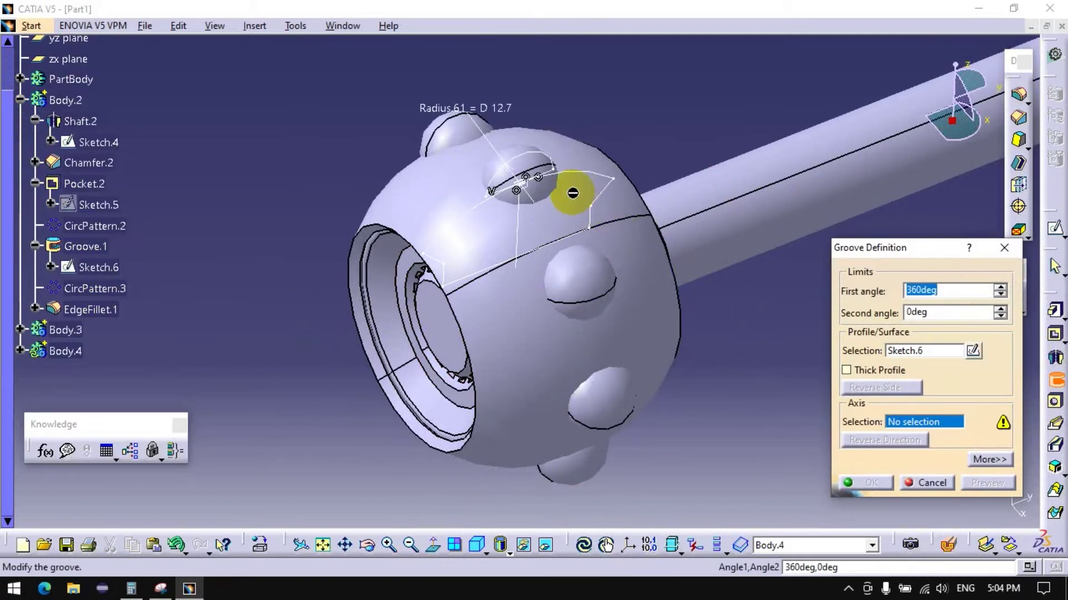
pyautogui.keyDown('ctrl'); pyautogui.moveTo(553, 261); pyautogui.dragTo(482, 301, button='middle'); pyautogui.keyUp('ctrl')
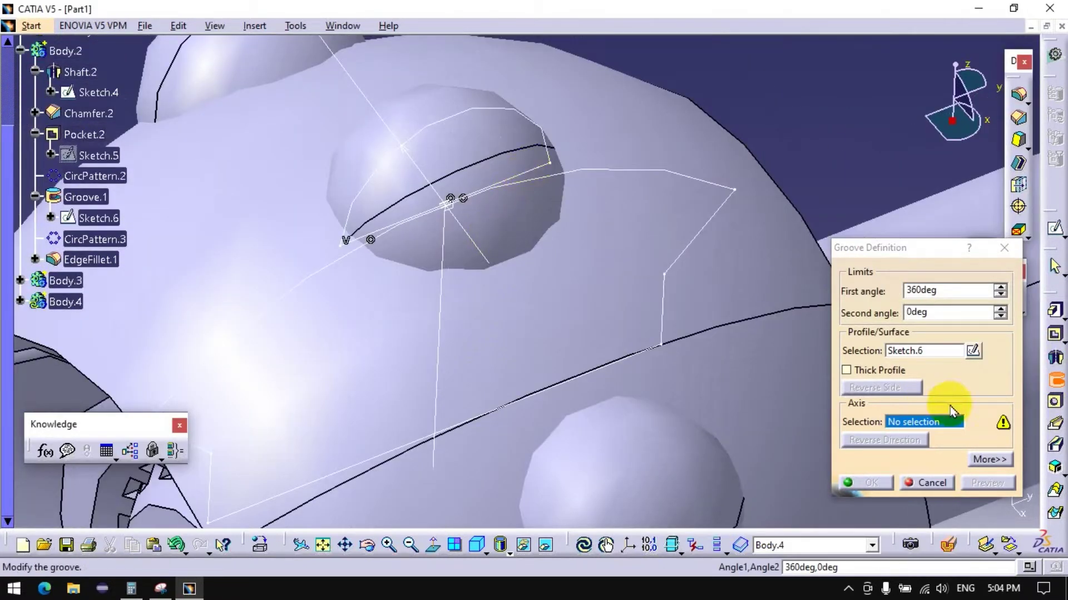
pyautogui.click(896, 423)
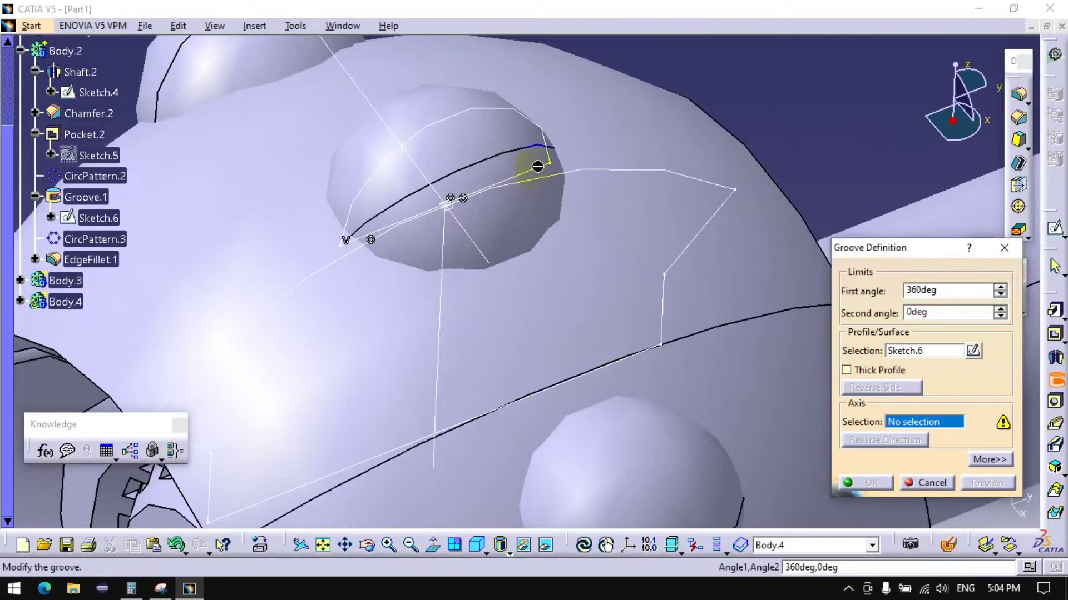
pyautogui.click(904, 351)
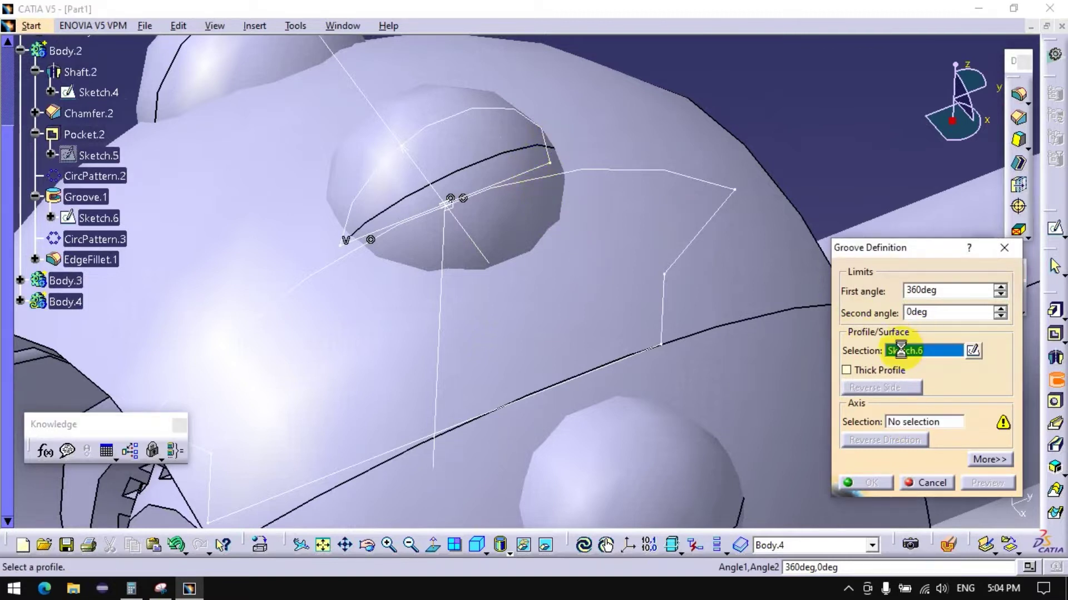
pyautogui.click(921, 423)
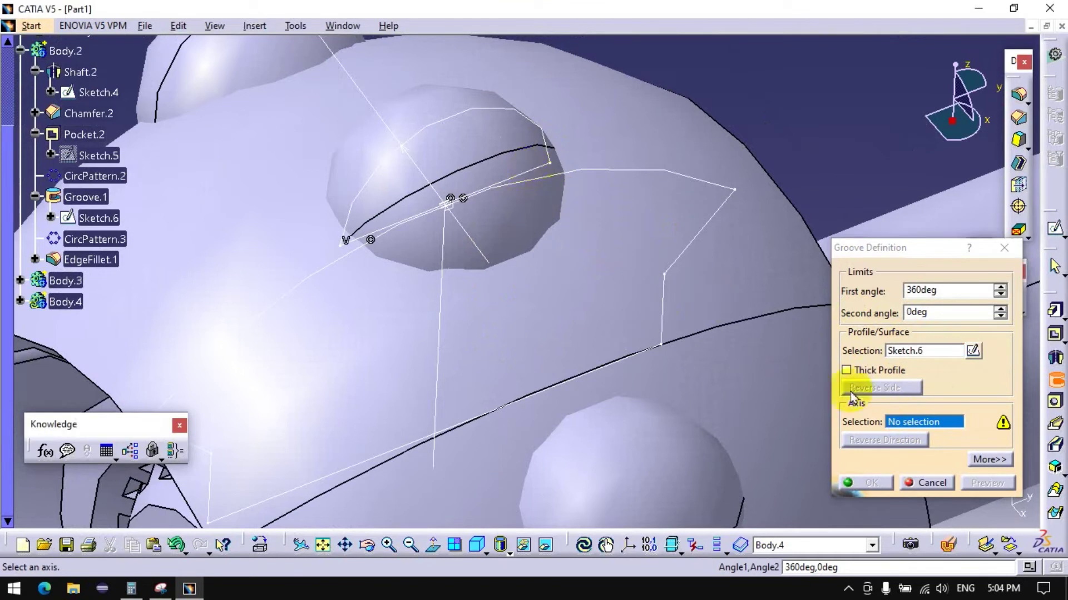
pyautogui.click(928, 483)
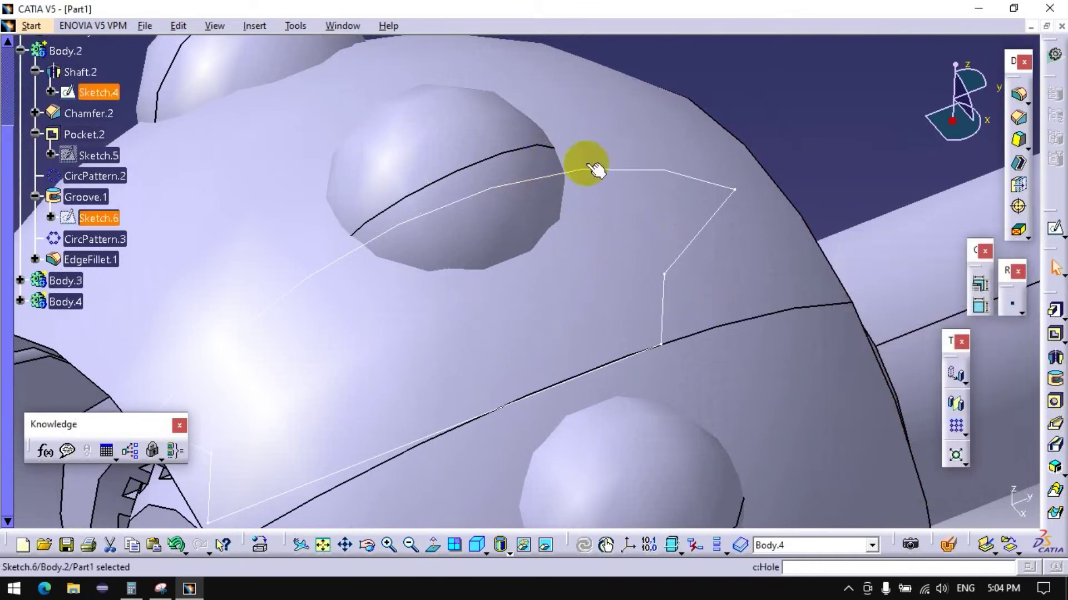
# Step: Groove Sketch.6 a full 360° about its own edge, Sketch.6\Edge.4
pyautogui.click(847, 133)
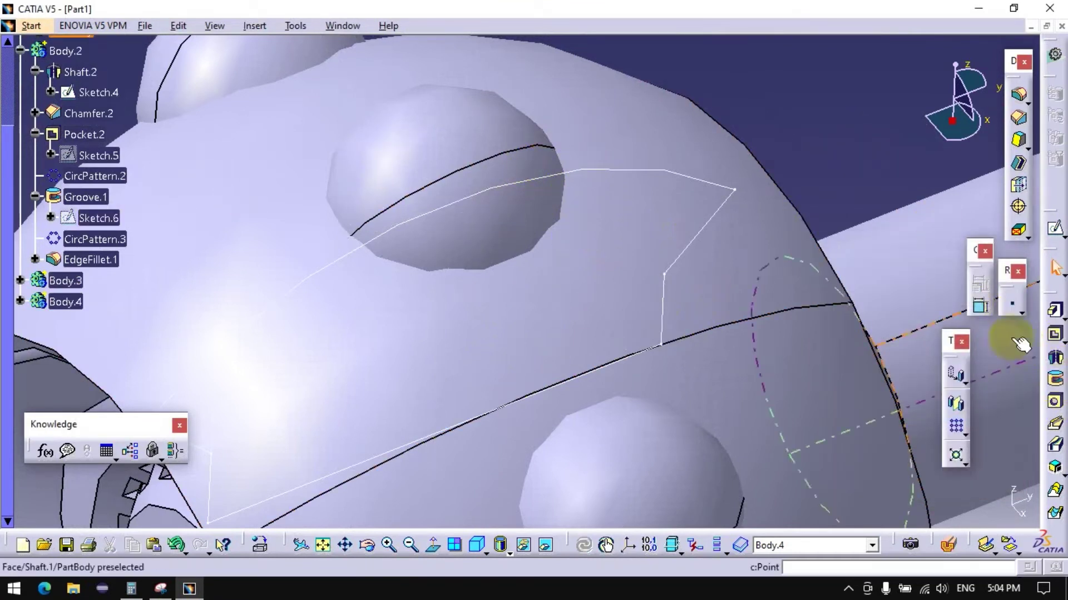
pyautogui.click(1055, 380)
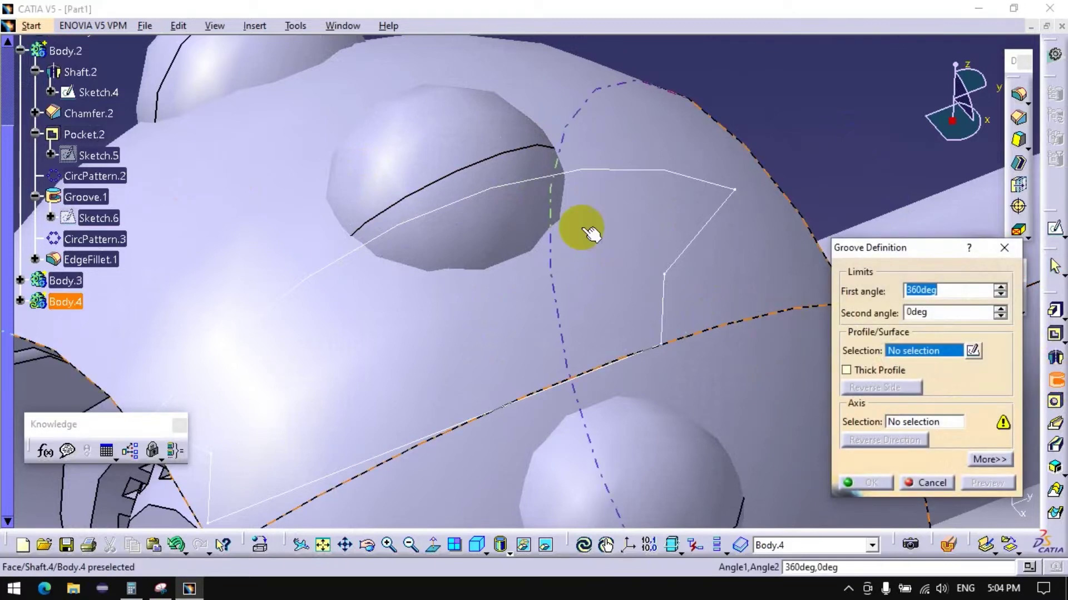
pyautogui.click(103, 217)
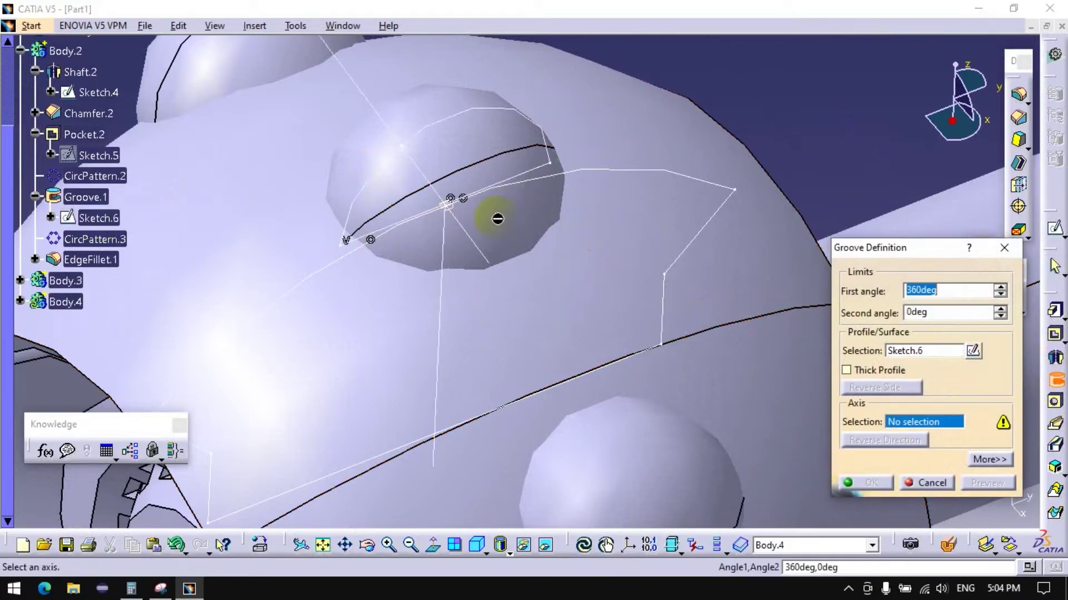
pyautogui.click(543, 174)
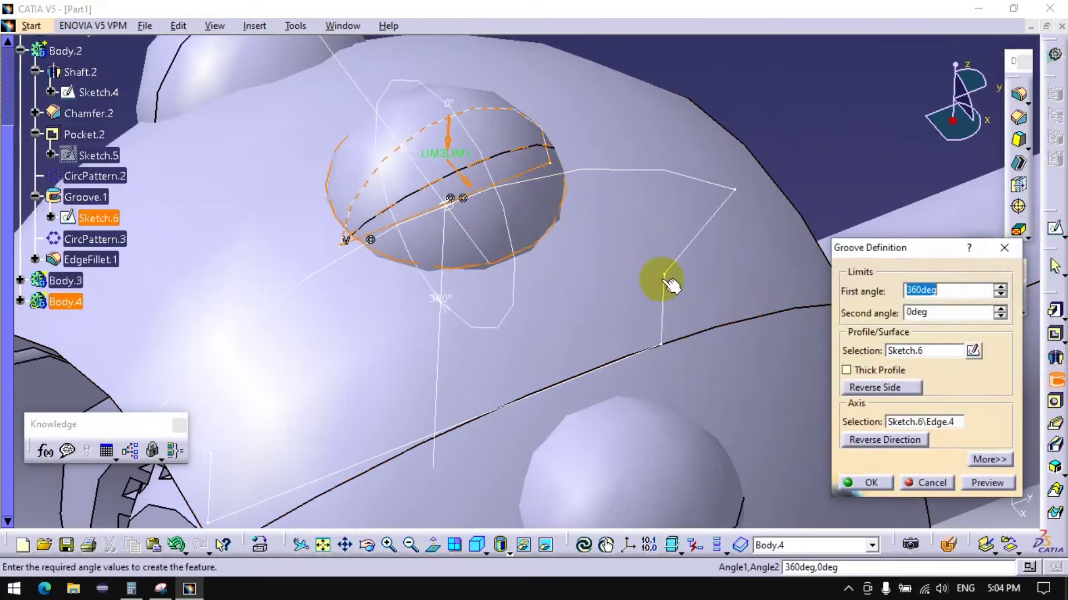
pyautogui.click(855, 489)
pyautogui.moveTo(763, 158); pyautogui.dragTo(798, 298, button='middle')
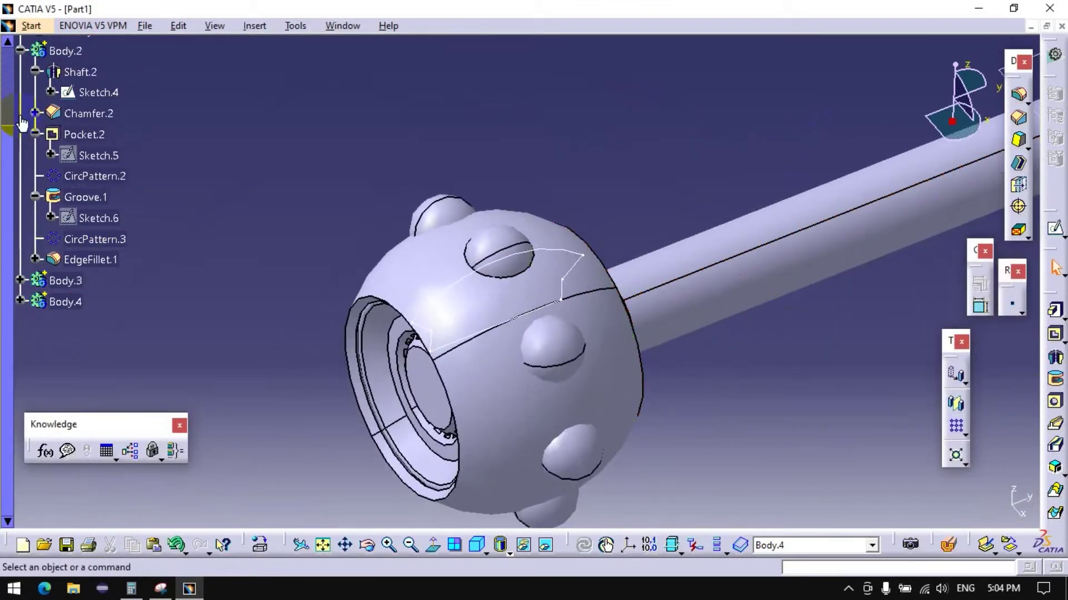
# Step: Pattern Groove.2 around the cylindrical face: 8 instances at 45deg, as CircPattern.5
pyautogui.click(21, 50)
pyautogui.click(21, 92)
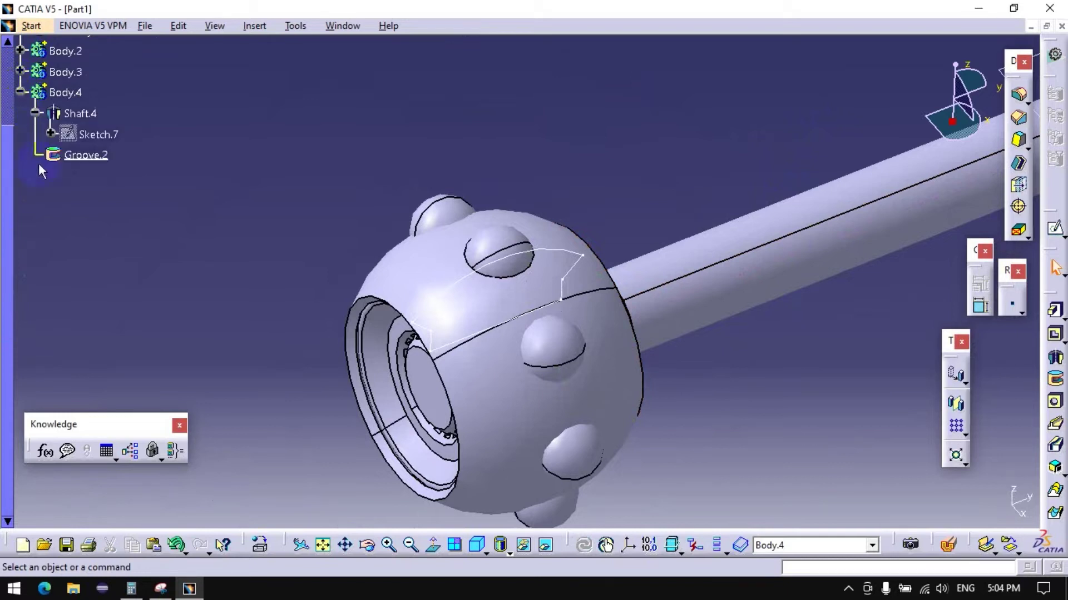
pyautogui.click(92, 157)
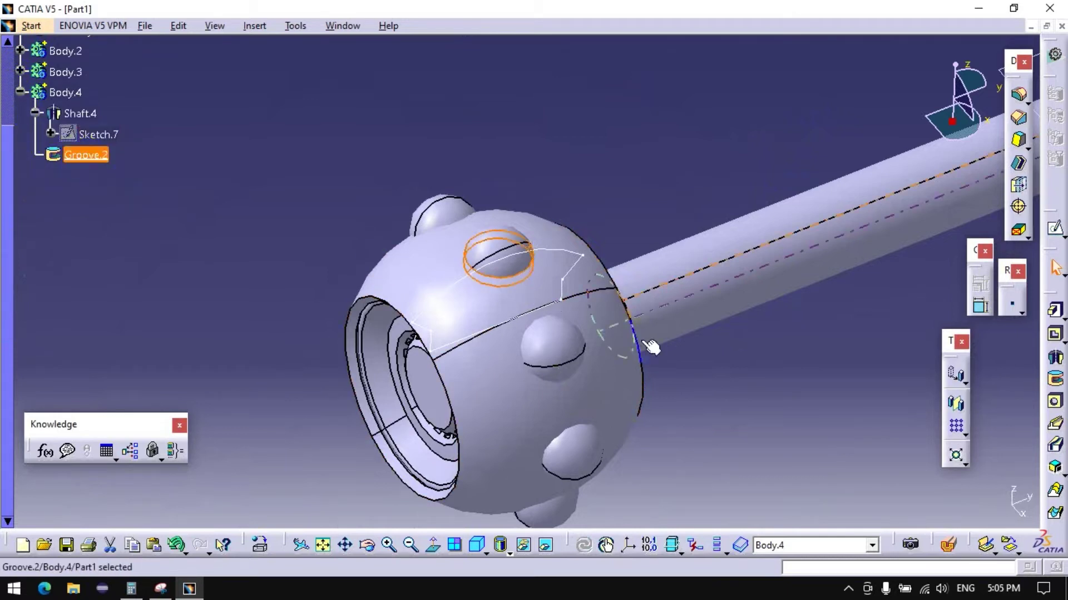
pyautogui.click(965, 434)
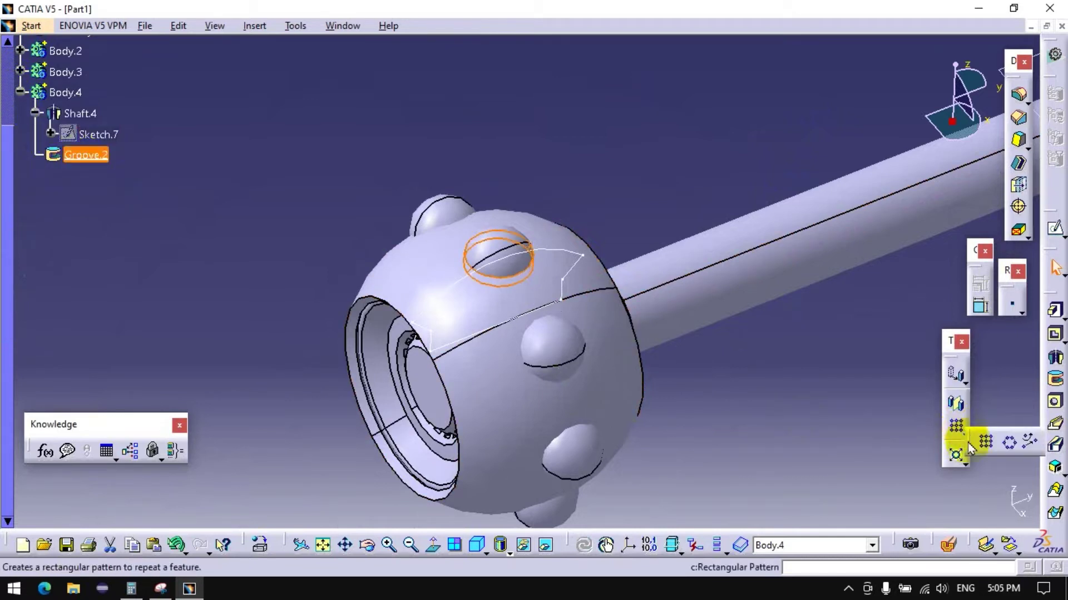
pyautogui.click(1005, 440)
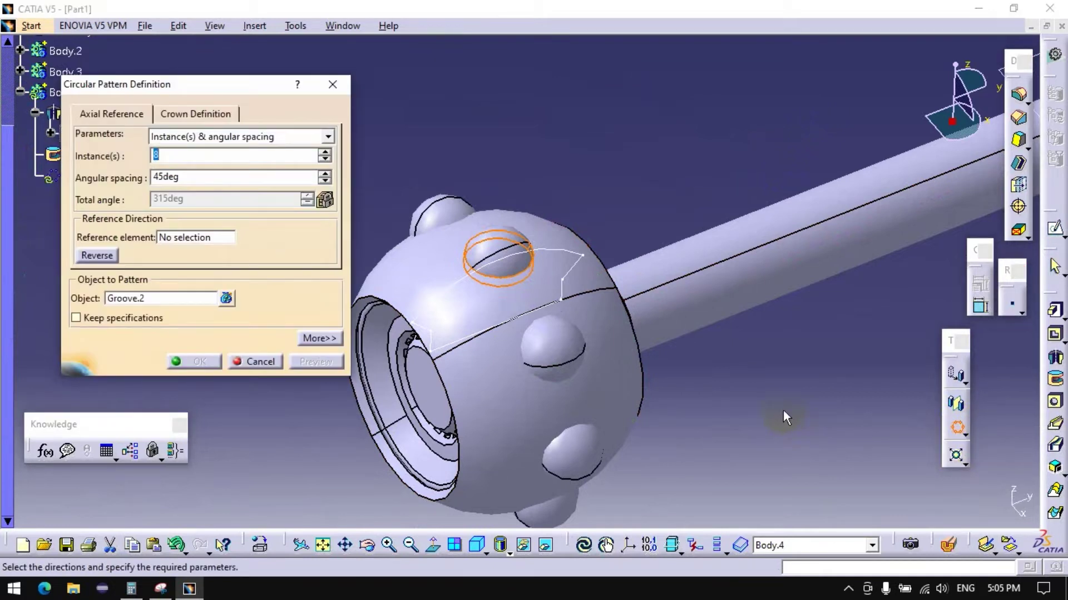
pyautogui.click(234, 239)
pyautogui.click(511, 373)
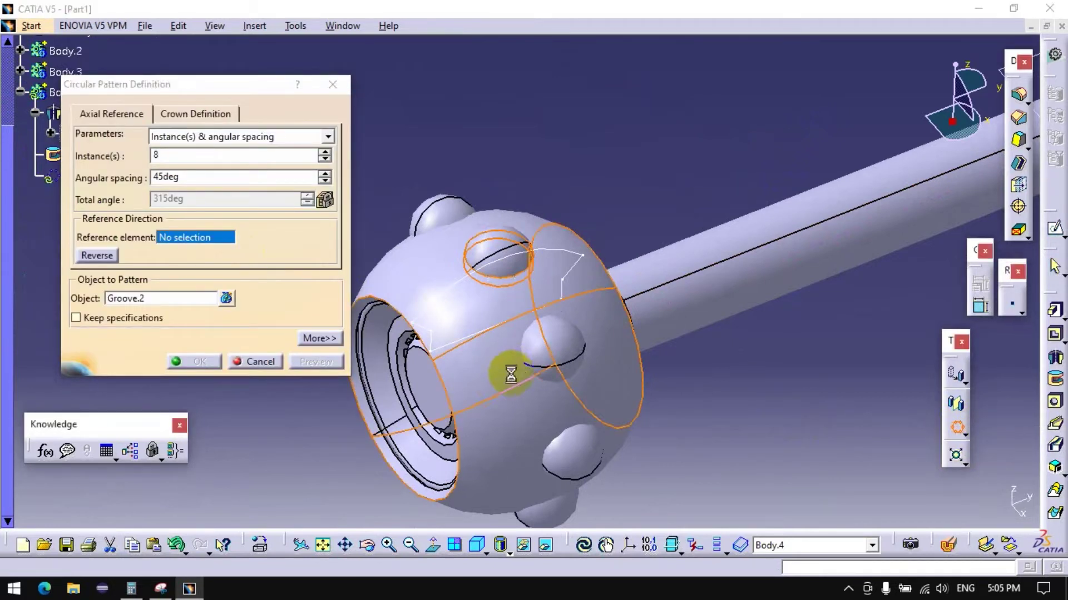
pyautogui.click(199, 361)
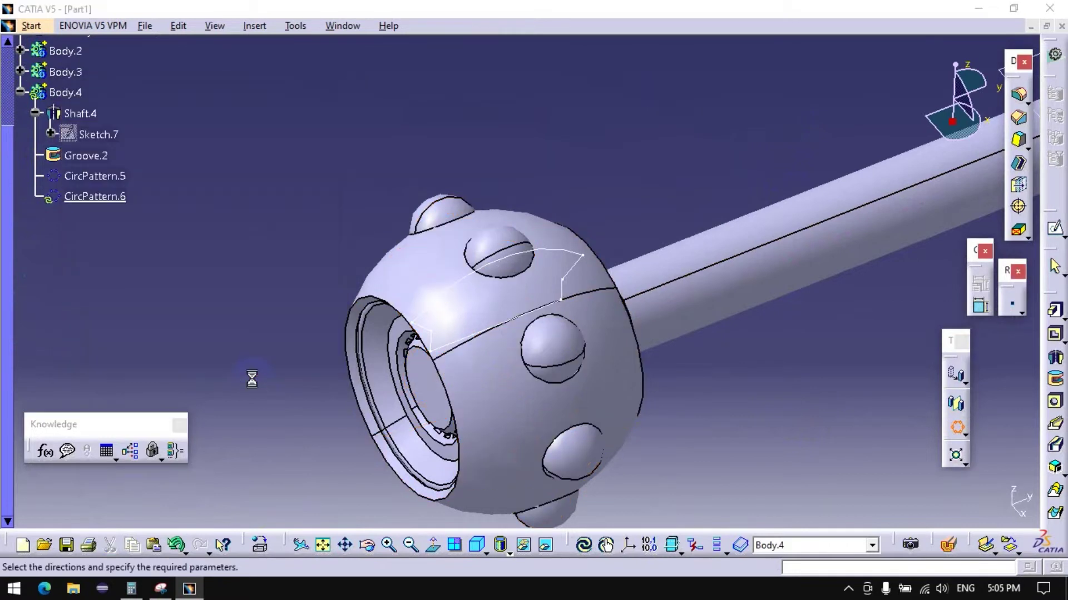
pyautogui.click(249, 358)
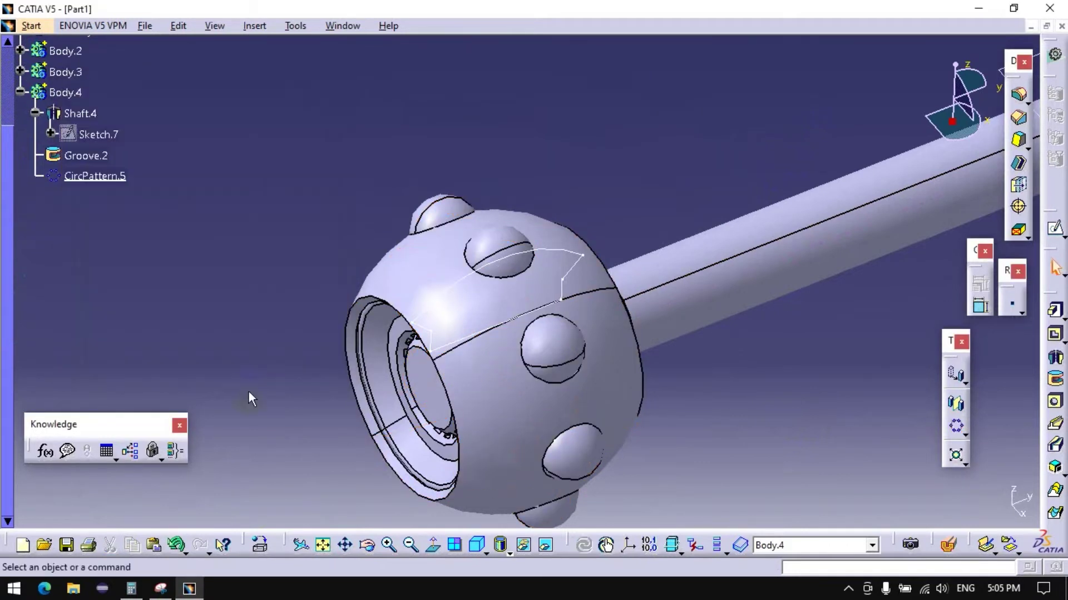
# Step: Hide Body.3, Body.2 and PartBody so only the perforated shell shows
pyautogui.click(21, 92)
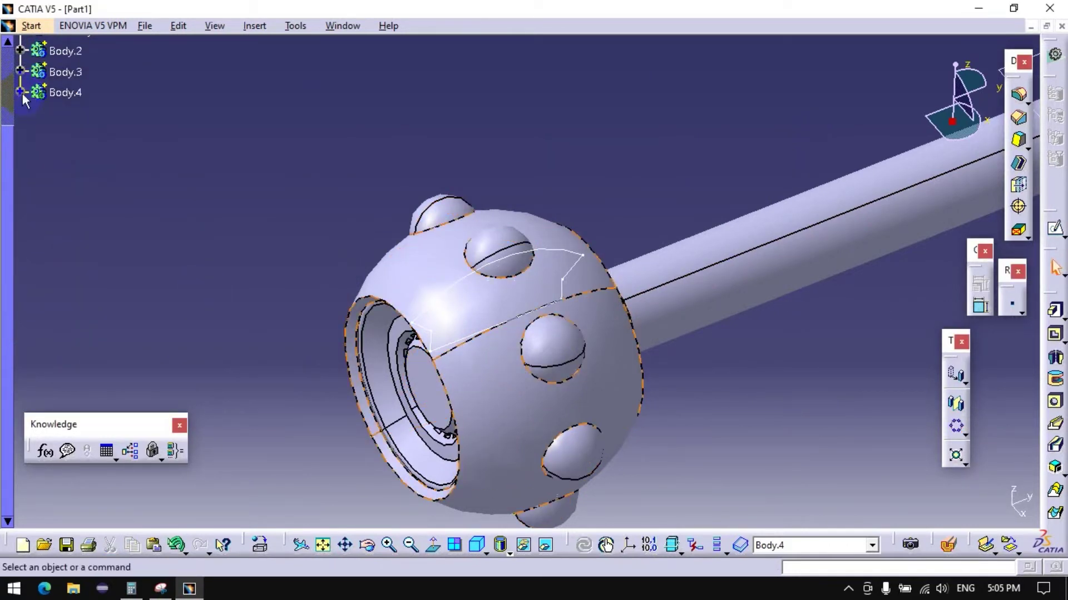
pyautogui.rightClick(55, 320)
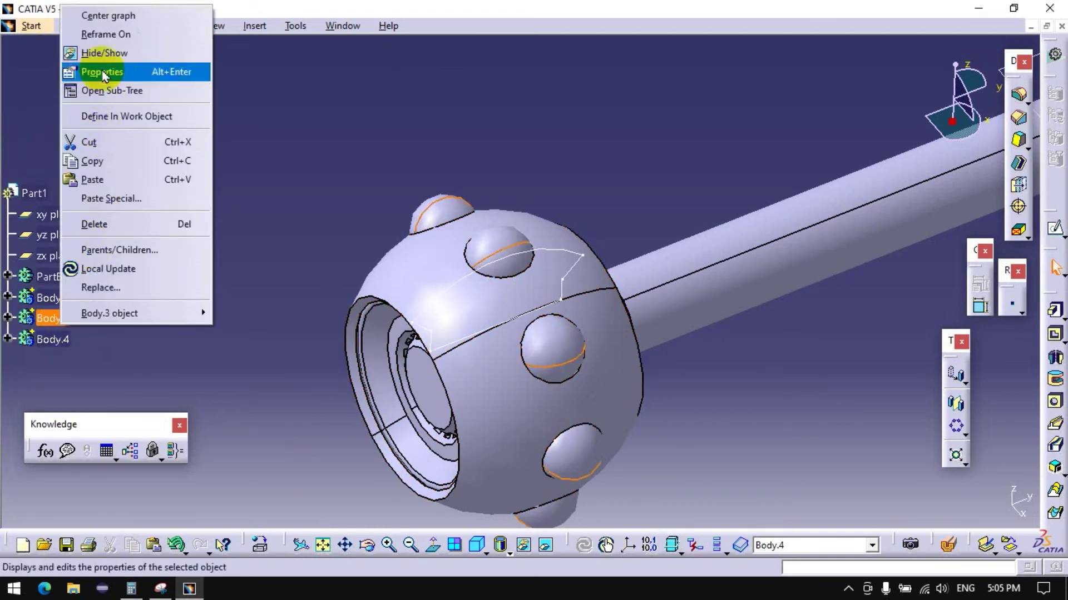
pyautogui.click(104, 53)
pyautogui.moveTo(456, 323)
pyautogui.mouseDown(button='middle')
pyautogui.moveTo(479, 339)
pyautogui.moveTo(417, 282)
pyautogui.moveTo(353, 143)
pyautogui.moveTo(410, 265)
pyautogui.moveTo(369, 278)
pyautogui.mouseUp(button='middle')
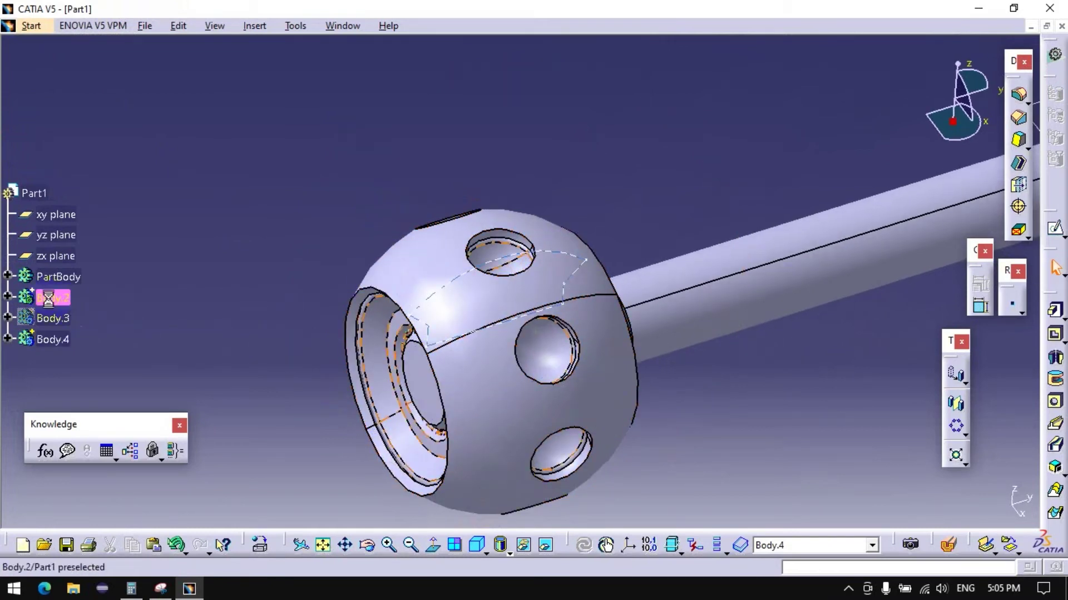
pyautogui.rightClick(49, 298)
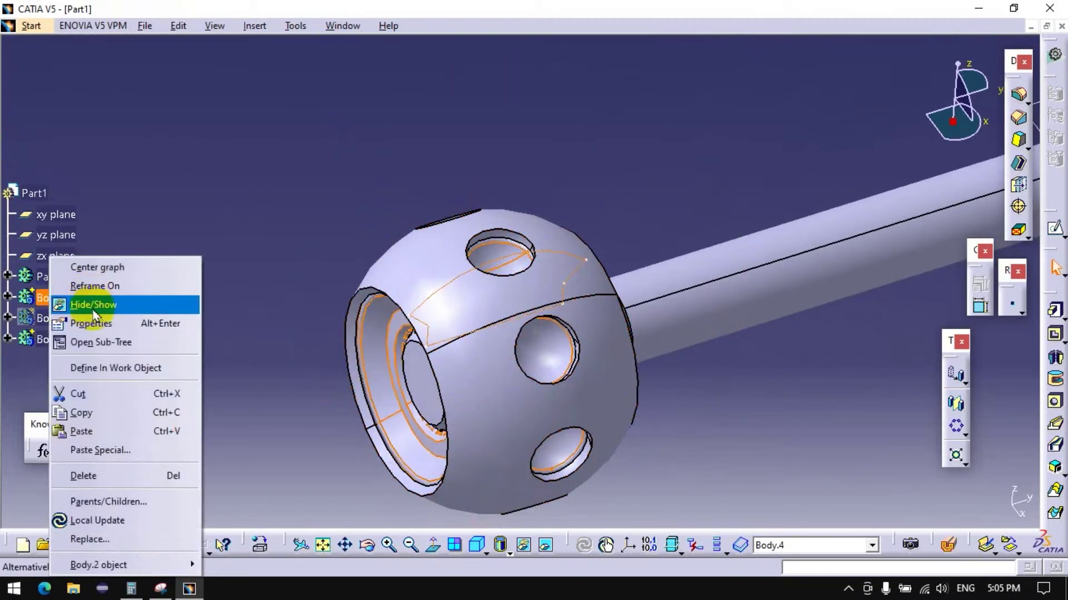
pyautogui.click(93, 312)
pyautogui.rightClick(55, 277)
pyautogui.click(111, 304)
pyautogui.moveTo(198, 313); pyautogui.dragTo(674, 360, button='middle')
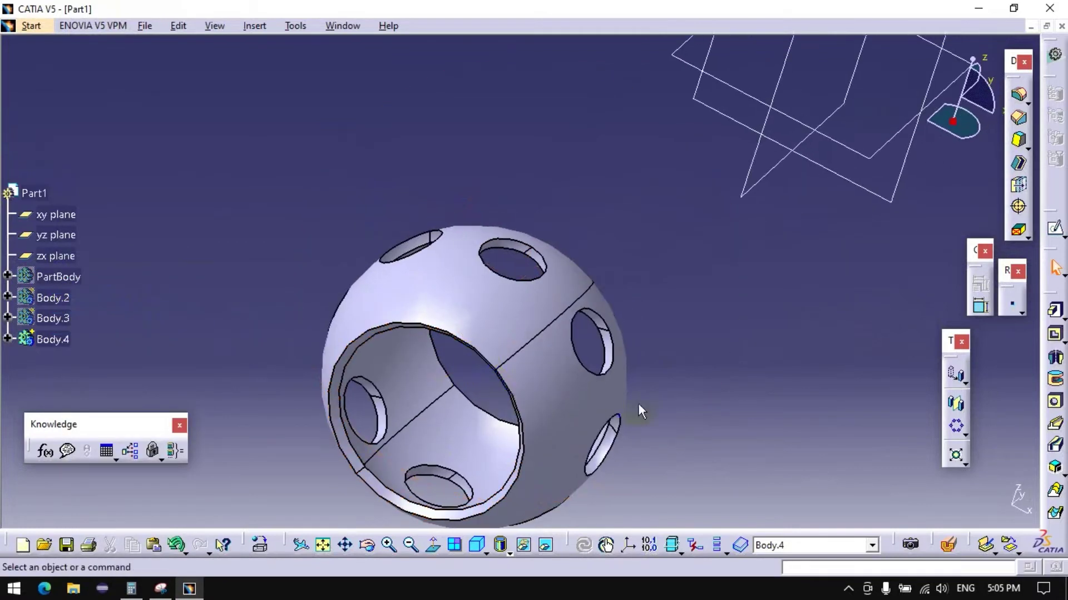
# Step: Round the shell's hole and opening edges with a 1mm edge fillet
pyautogui.click(1018, 95)
pyautogui.click(532, 289)
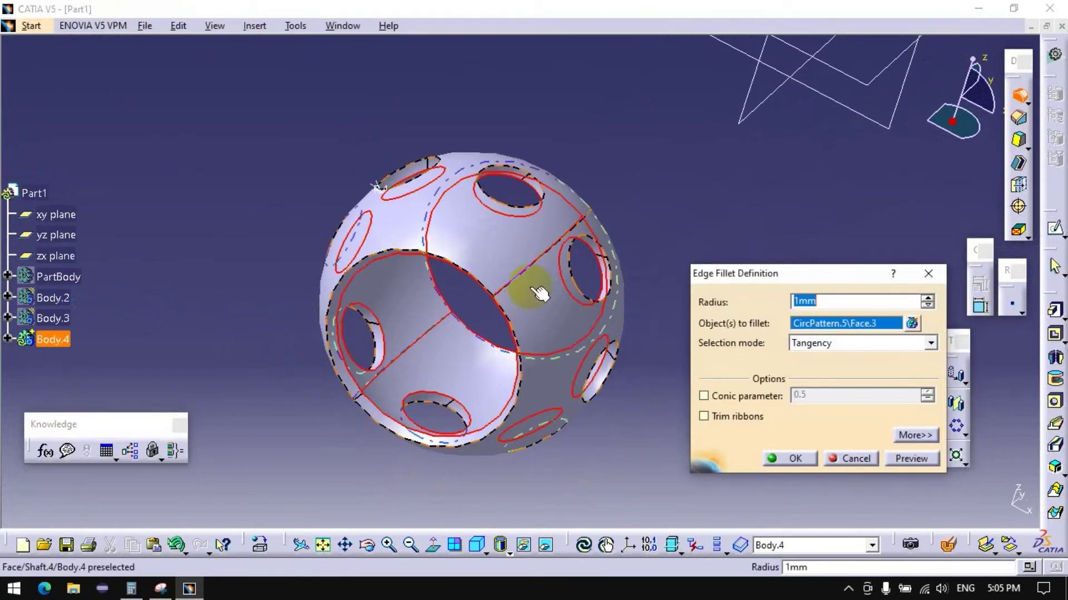
pyautogui.click(529, 293)
pyautogui.click(789, 458)
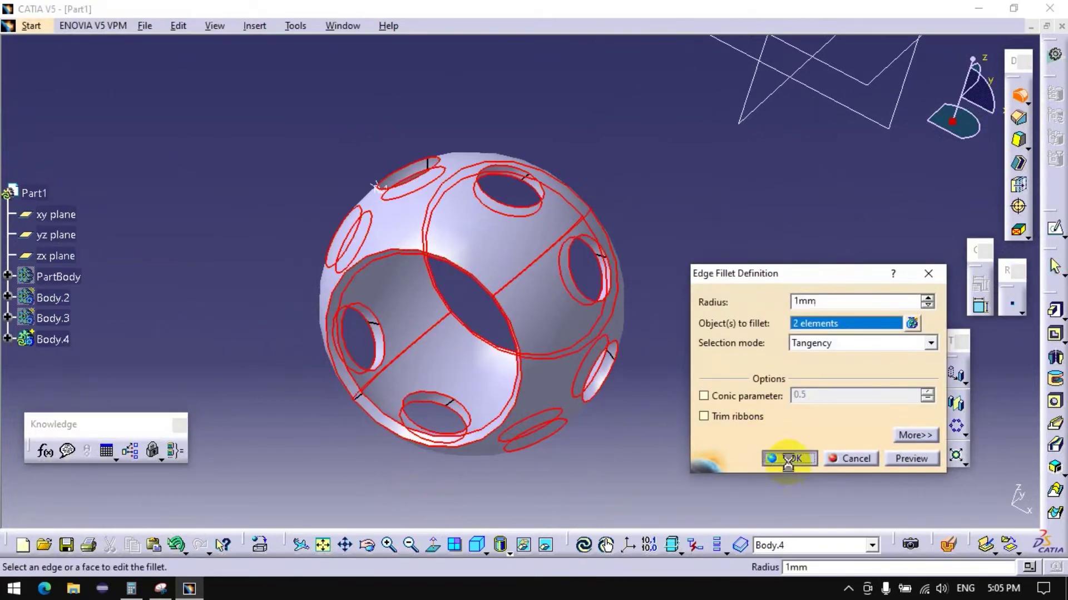
pyautogui.click(695, 462)
pyautogui.moveTo(692, 460)
pyautogui.mouseDown(button='middle')
pyautogui.moveTo(563, 455)
pyautogui.moveTo(636, 432)
pyautogui.mouseUp(button='middle')
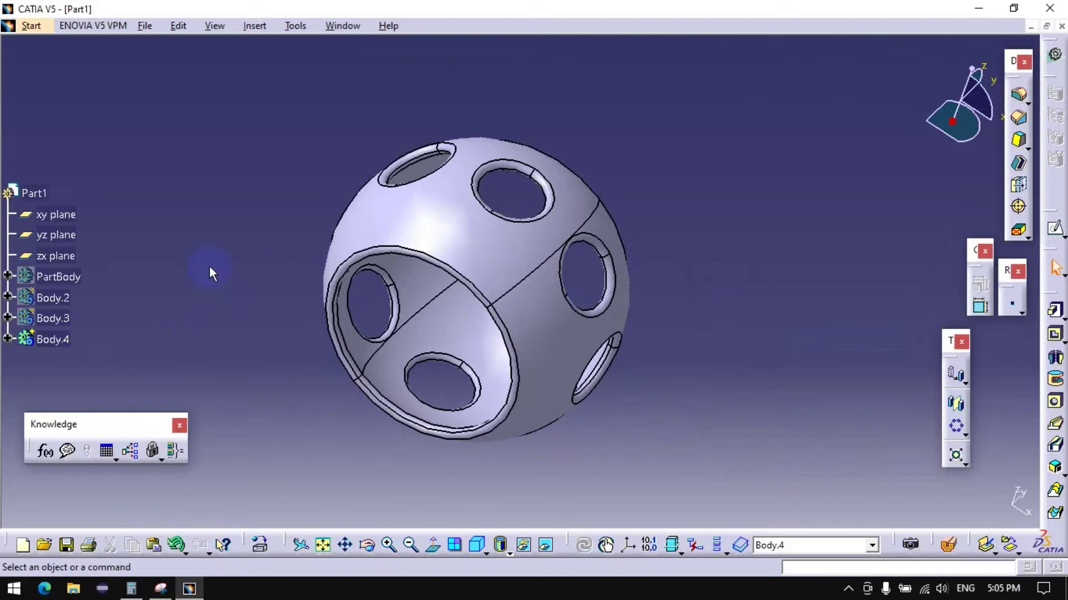
# Step: Show Body.2 again, keep Body.3 hidden, and orbit around the part
pyautogui.rightClick(53, 297)
pyautogui.click(66, 306)
pyautogui.rightClick(67, 318)
pyautogui.click(75, 305)
pyautogui.rightClick(67, 318)
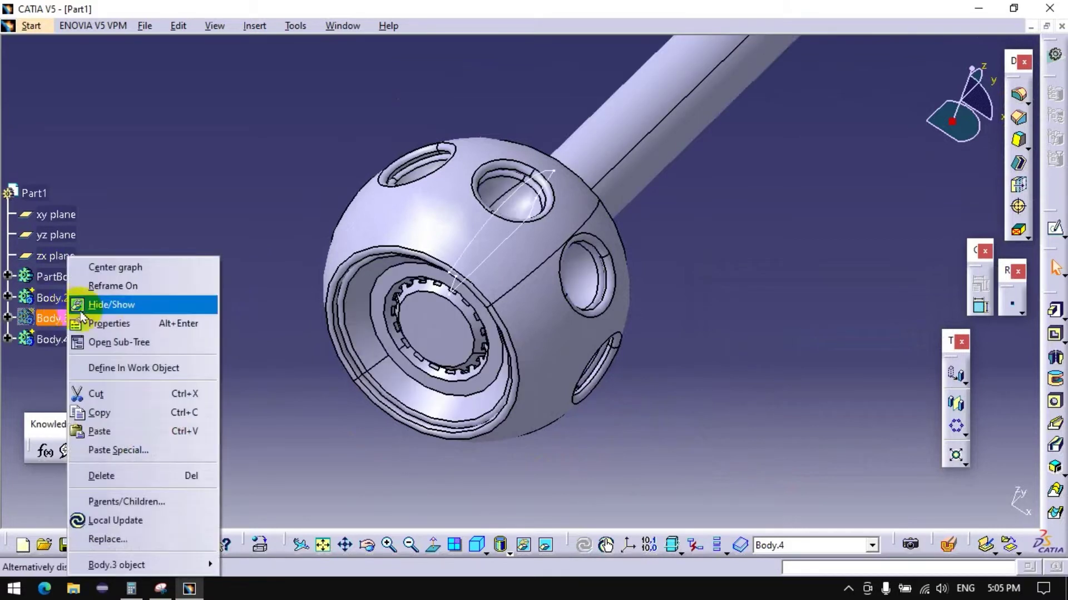
pyautogui.click(81, 306)
pyautogui.click(53, 298)
pyautogui.moveTo(488, 371)
pyautogui.mouseDown(button='middle')
pyautogui.moveTo(548, 240)
pyautogui.moveTo(552, 254)
pyautogui.moveTo(346, 317)
pyautogui.moveTo(528, 352)
pyautogui.moveTo(466, 363)
pyautogui.moveTo(394, 357)
pyautogui.moveTo(739, 286)
pyautogui.moveTo(691, 370)
pyautogui.moveTo(644, 417)
pyautogui.moveTo(567, 424)
pyautogui.moveTo(626, 427)
pyautogui.moveTo(616, 375)
pyautogui.mouseUp(button='middle')
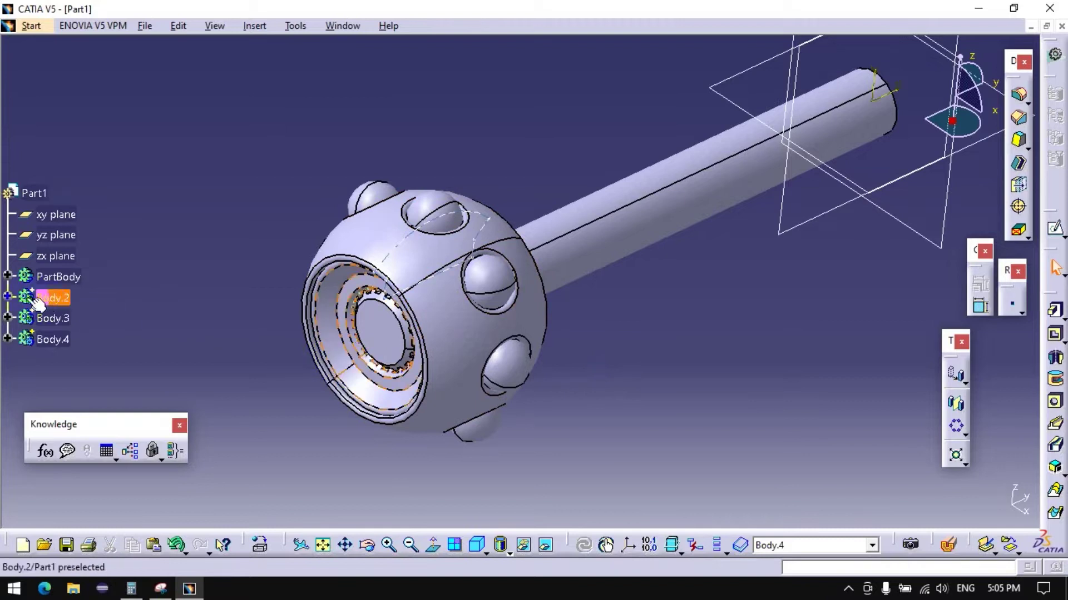
# Step: In Sketch.4, set the Length.38 dimension to 2 mm and exit the sketch
pyautogui.click(7, 297)
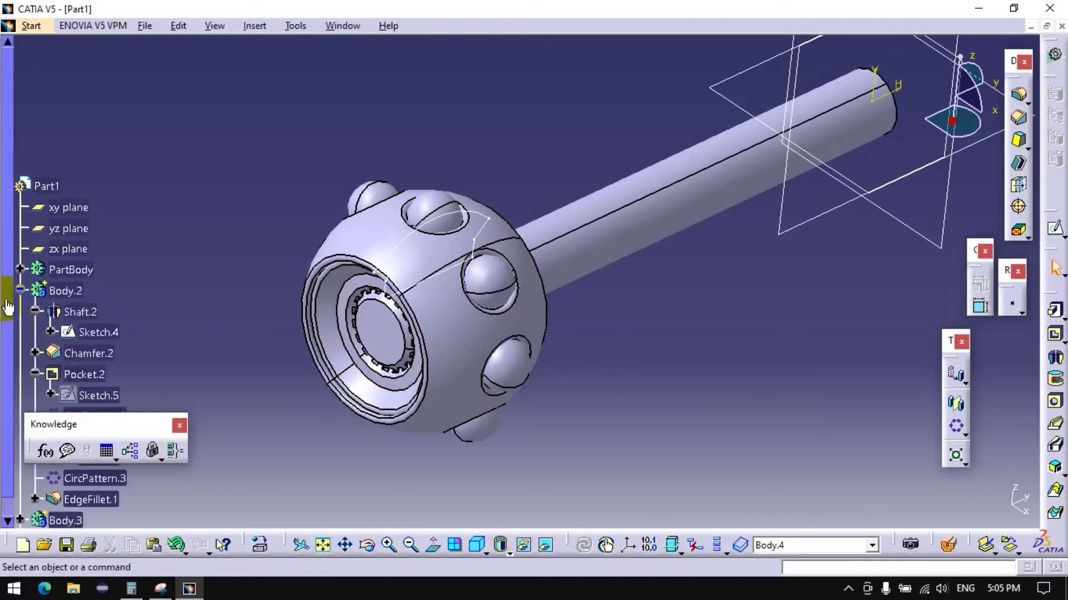
pyautogui.doubleClick(111, 332)
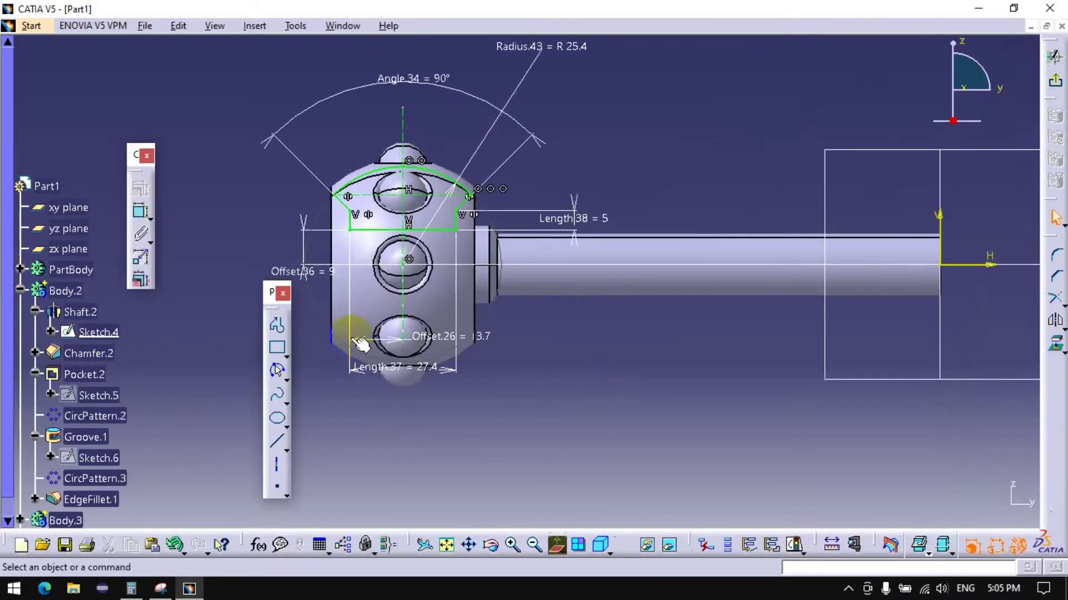
pyautogui.doubleClick(611, 222)
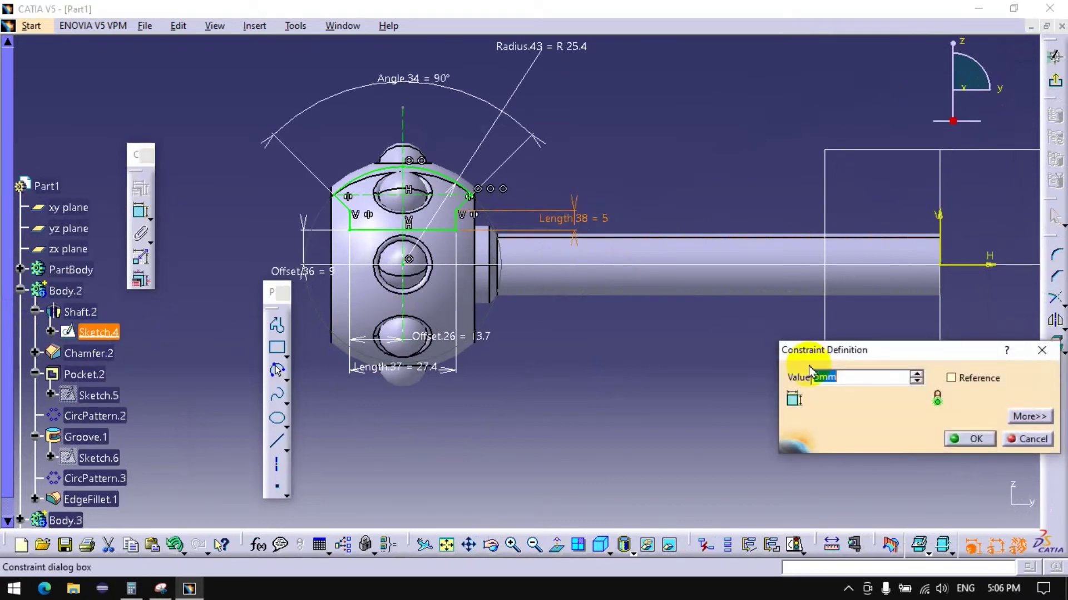
pyautogui.click(917, 382)
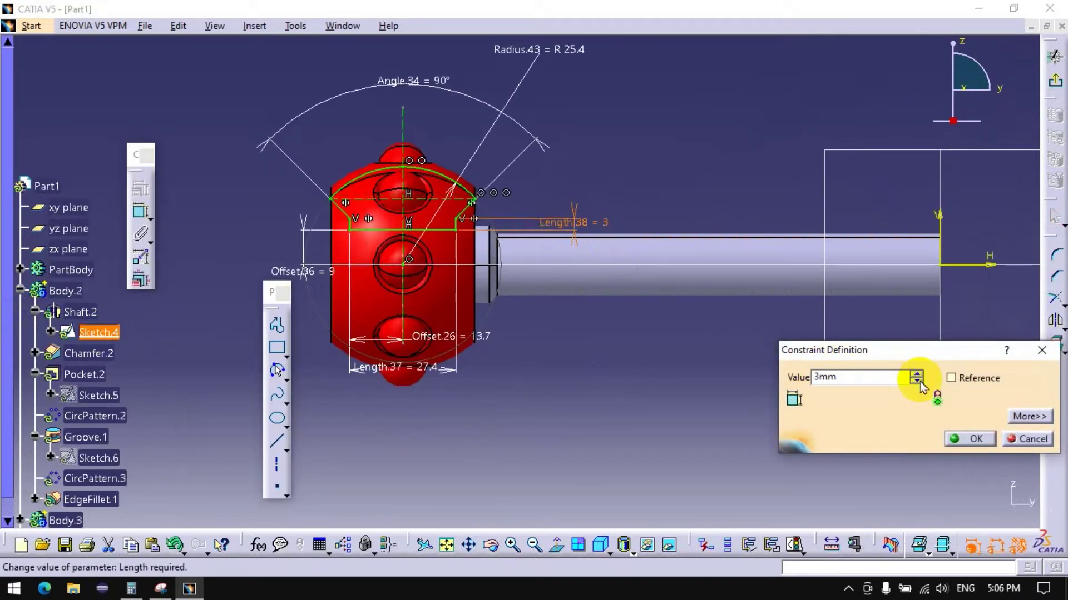
pyautogui.click(916, 381)
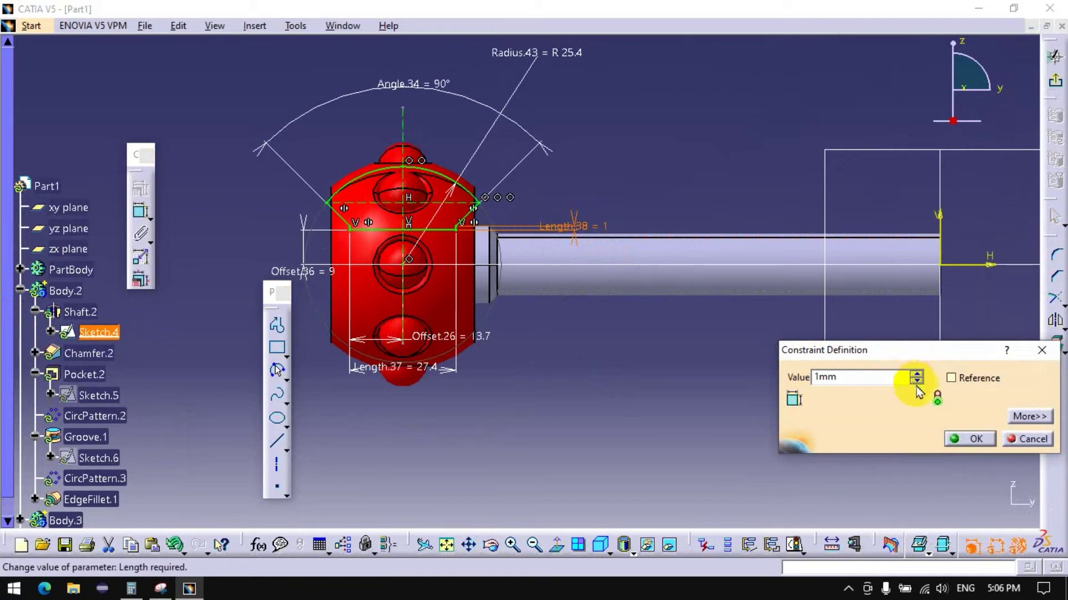
pyautogui.click(915, 375)
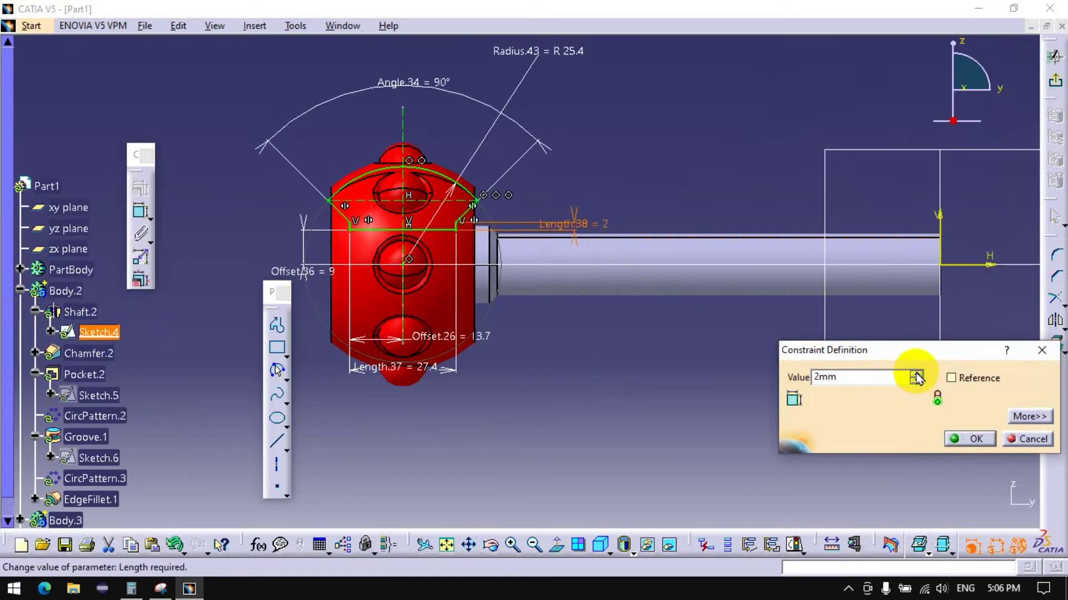
pyautogui.click(957, 438)
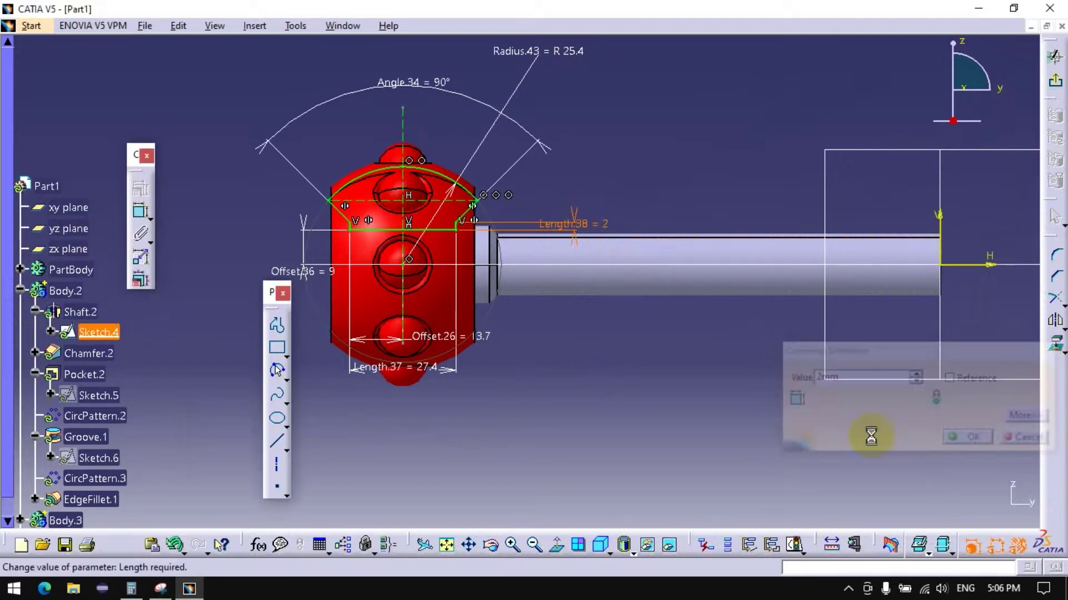
pyautogui.click(1055, 81)
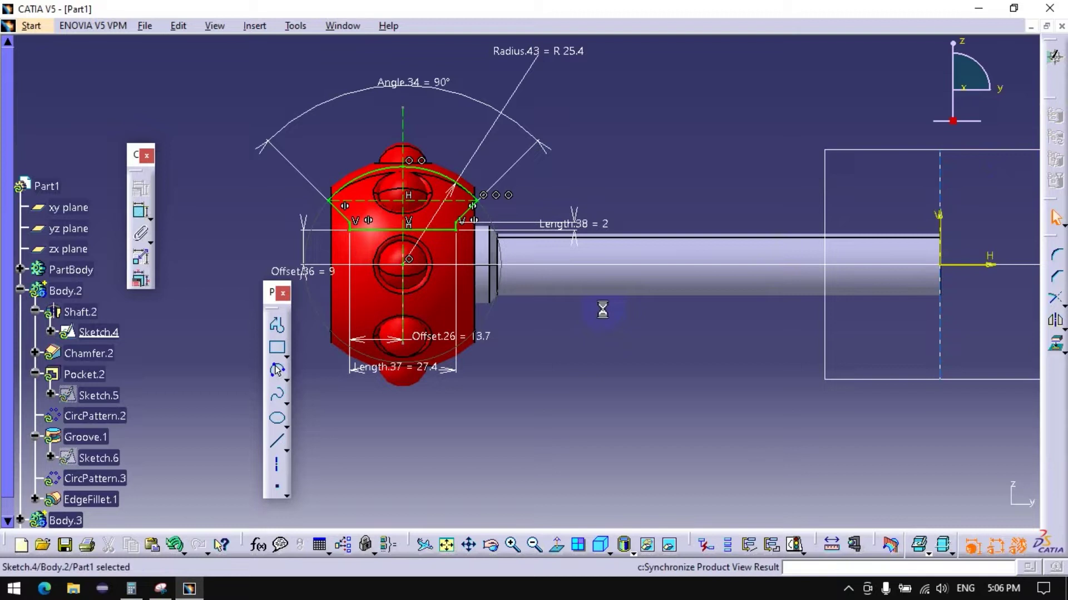
# Step: Orbit to a side view and reopen Sketch.4 for editing
pyautogui.moveTo(501, 355); pyautogui.dragTo(355, 298, button='middle')
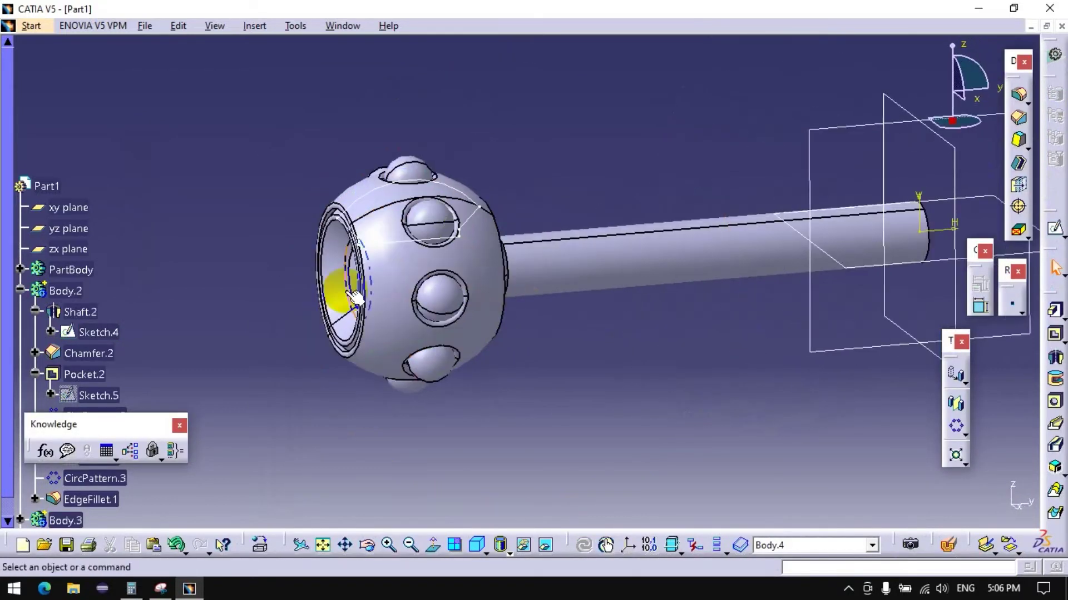
pyautogui.moveTo(354, 298); pyautogui.dragTo(378, 364, button='middle')
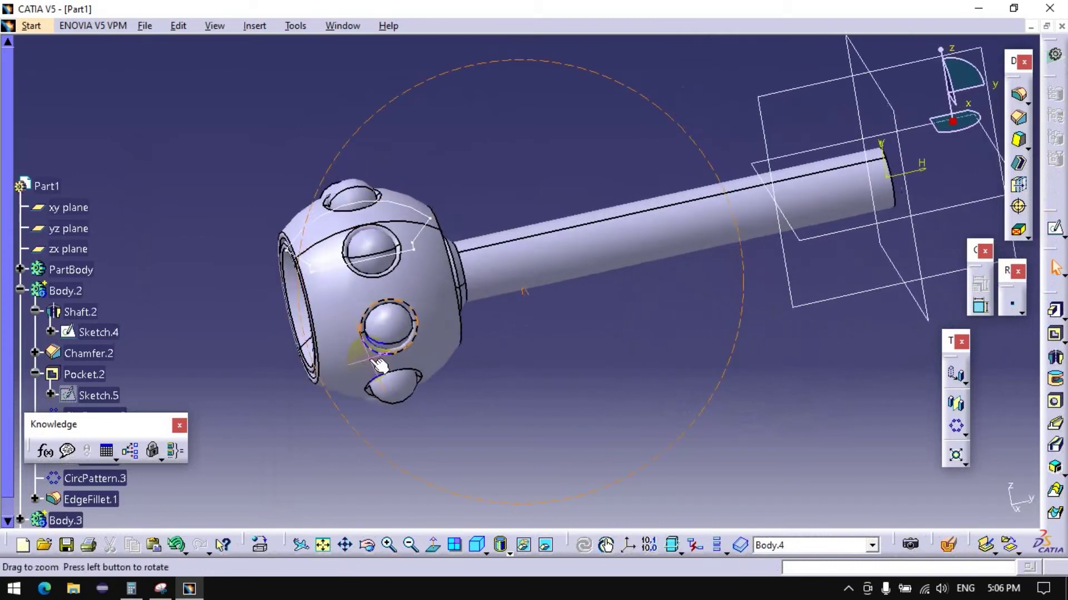
pyautogui.doubleClick(409, 207)
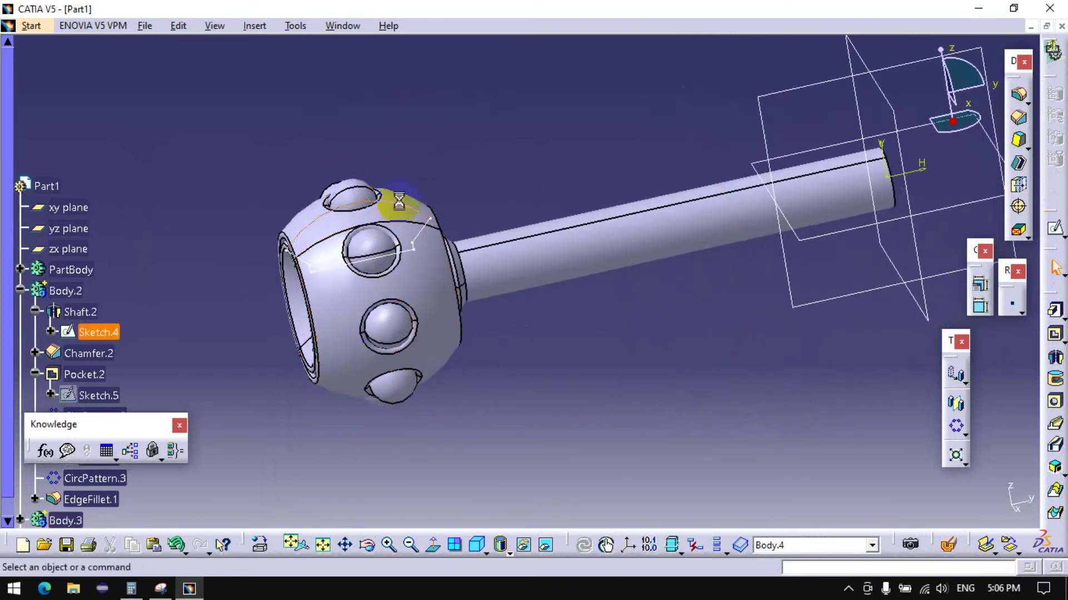
pyautogui.moveTo(487, 230); pyautogui.dragTo(606, 398, button='middle')
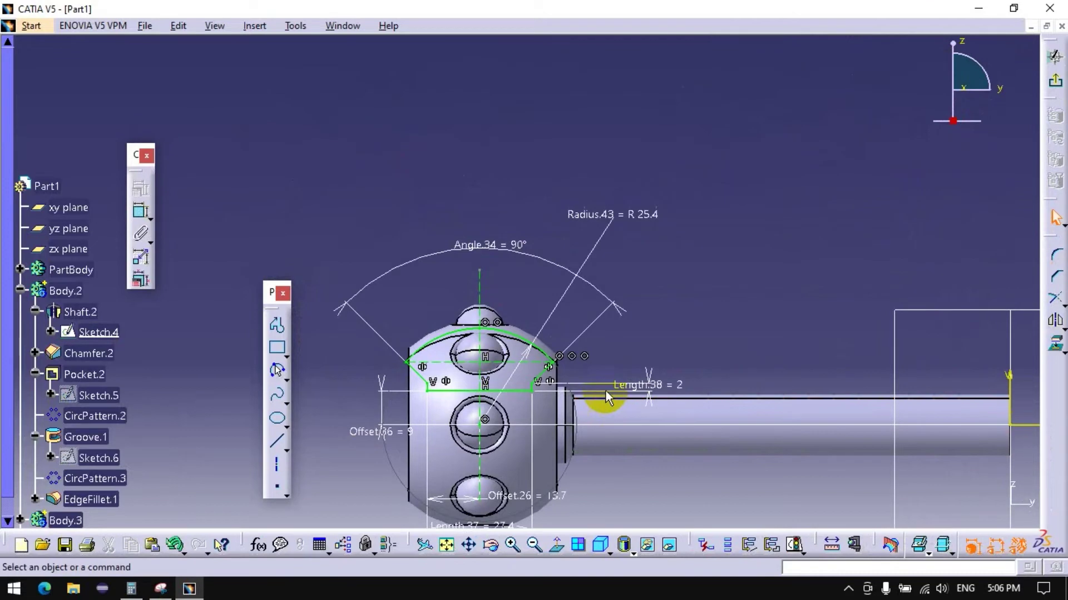
# Step: Set the Sketch.4 arc's Radius.43 to 22.5 mm and return to the 3D part
pyautogui.doubleClick(622, 217)
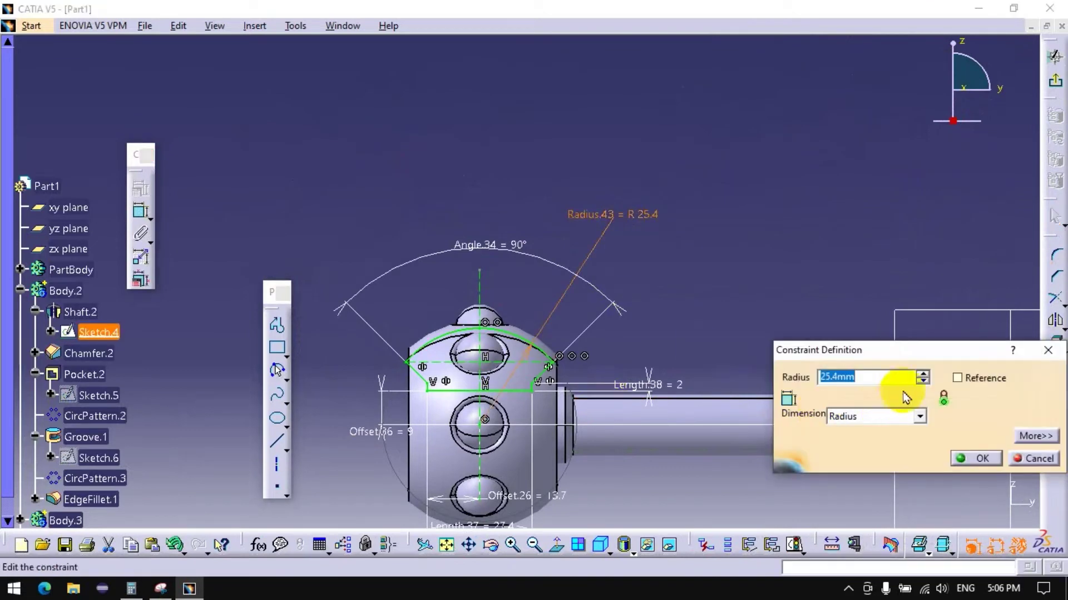
pyautogui.click(923, 382)
pyautogui.click(922, 382)
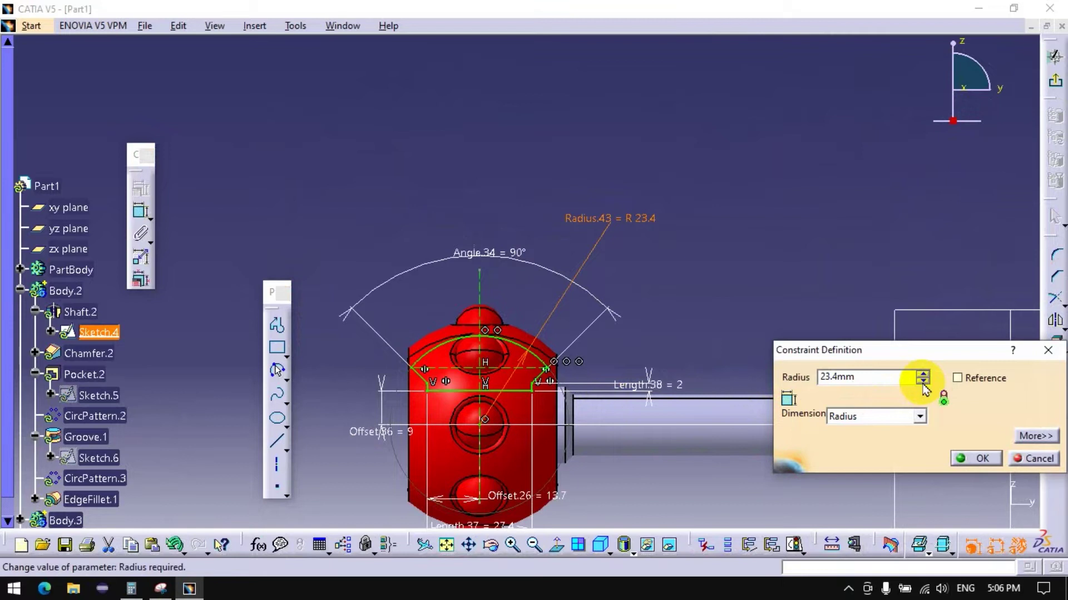
pyautogui.click(923, 382)
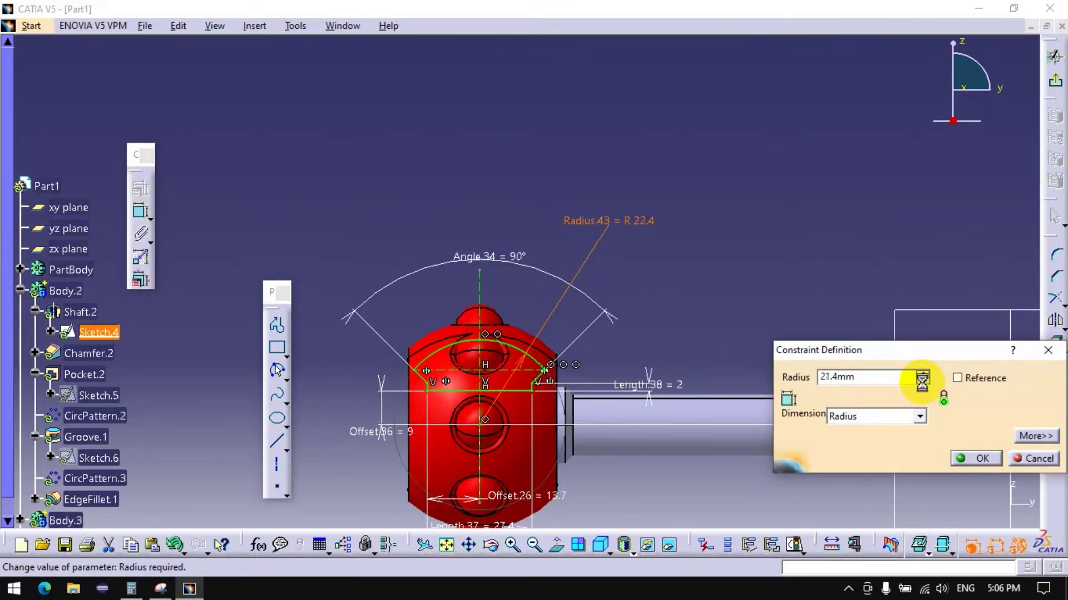
pyautogui.click(922, 372)
pyautogui.click(923, 372)
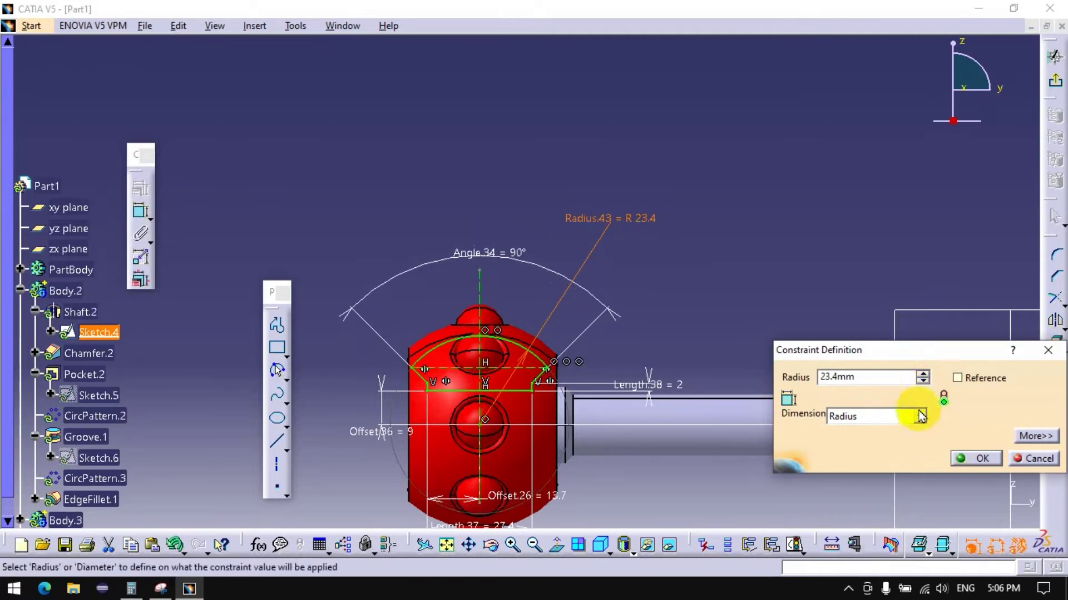
pyautogui.moveTo(884, 377); pyautogui.dragTo(756, 380)
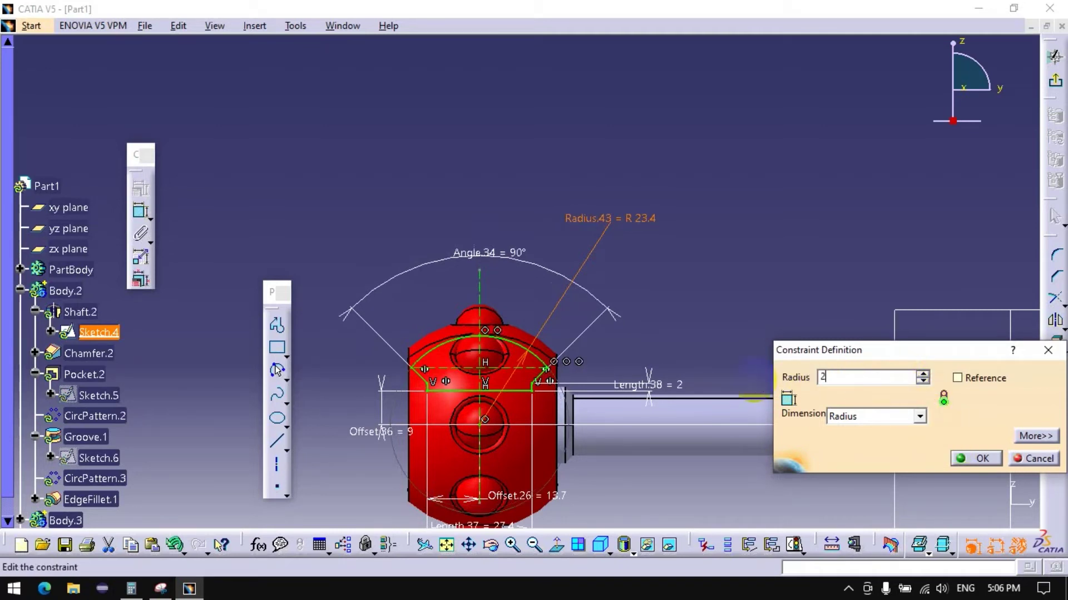
pyautogui.click(970, 458)
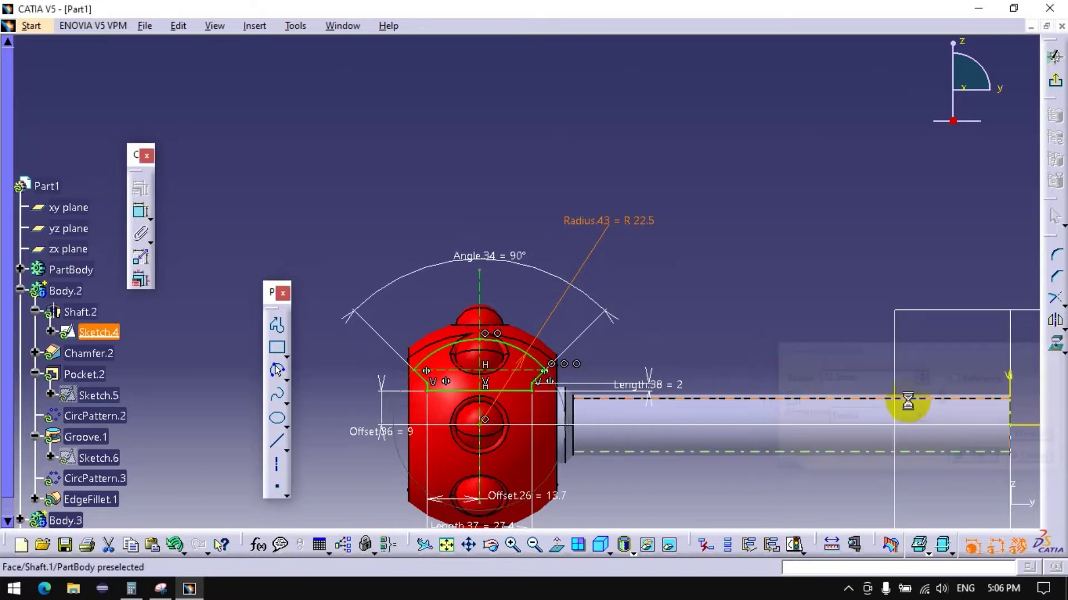
pyautogui.click(1054, 81)
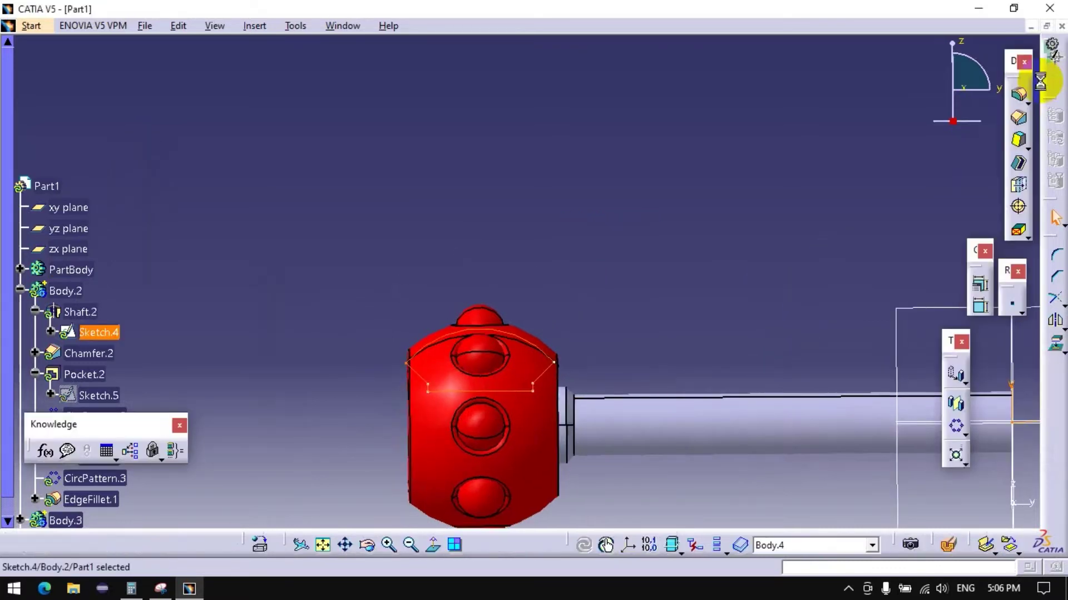
# Step: Collapse Body.2, insert Body.5, and start a sketch on the yz plane zoomed on the hub
pyautogui.moveTo(541, 205); pyautogui.dragTo(605, 332, button='middle')
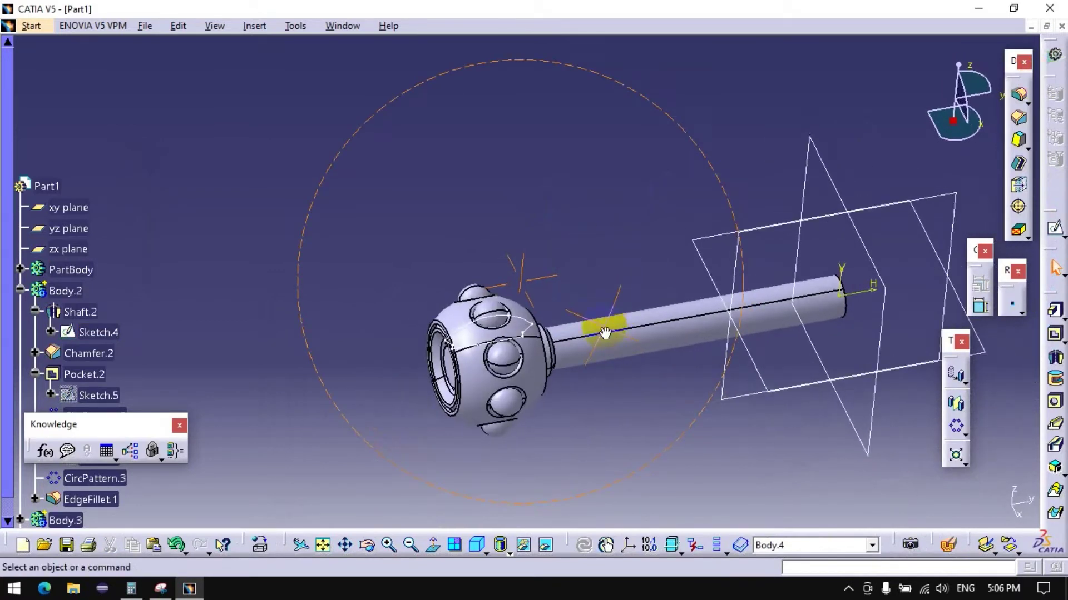
pyautogui.click(20, 291)
pyautogui.click(254, 25)
pyautogui.click(267, 63)
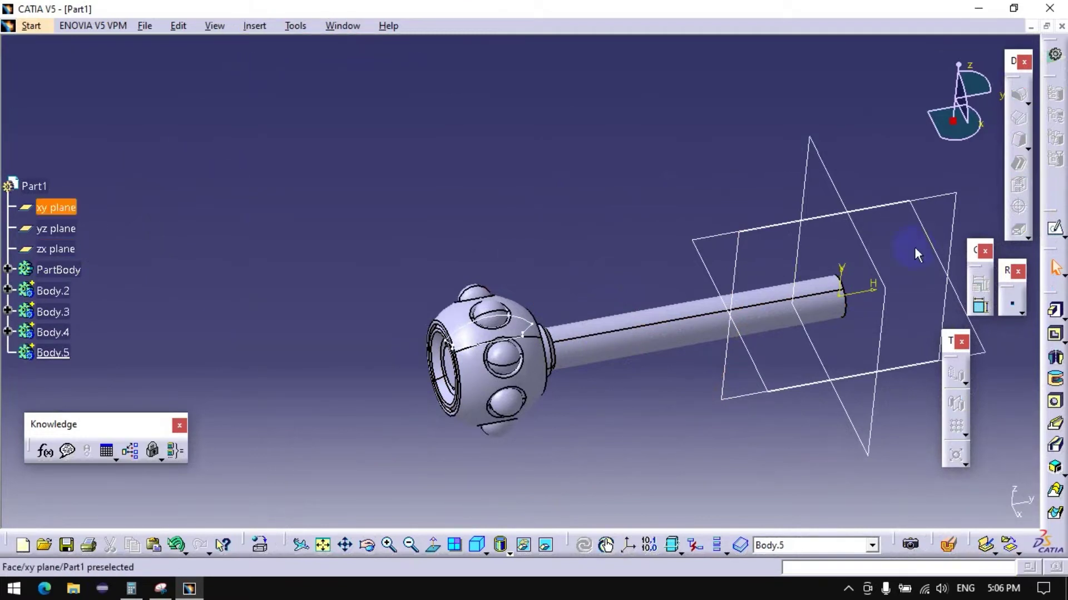
pyautogui.click(1055, 228)
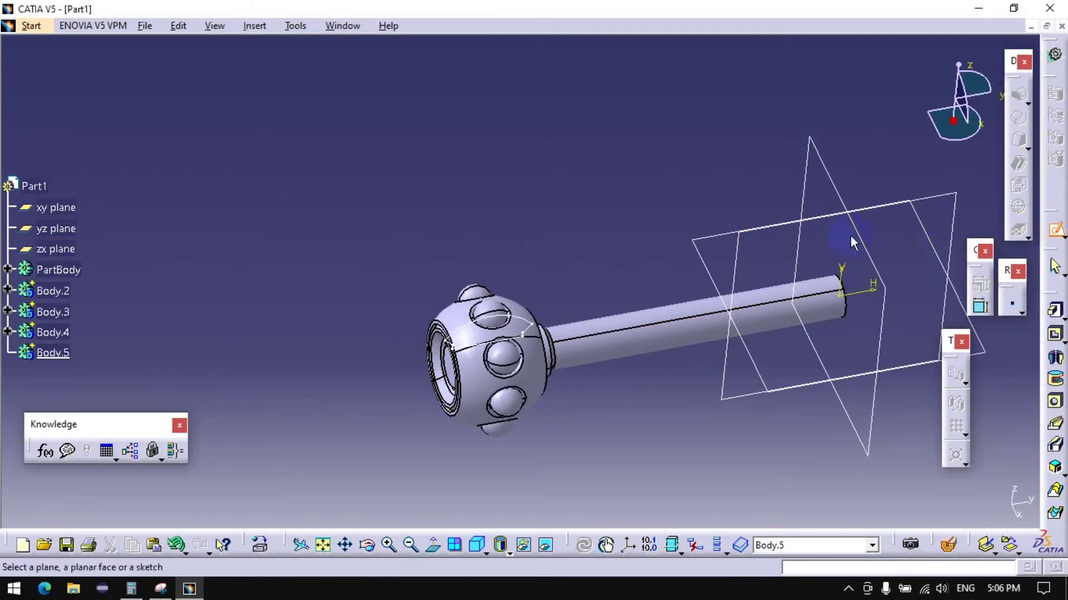
pyautogui.click(945, 202)
pyautogui.moveTo(572, 303); pyautogui.dragTo(599, 161, button='middle')
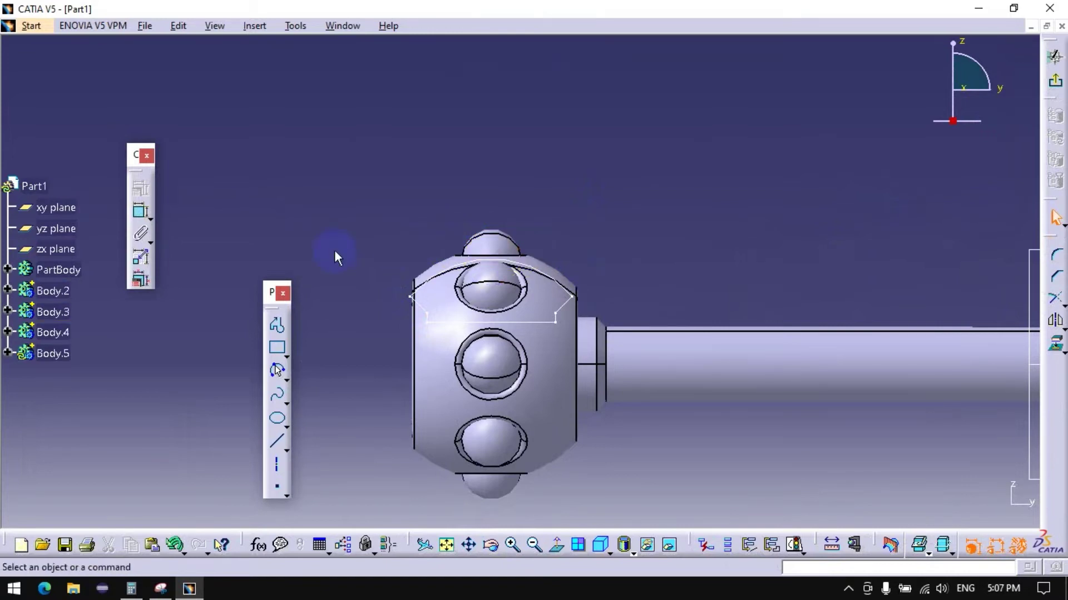
# Step: Draw a three-point arc spanning over the hub
pyautogui.click(269, 396)
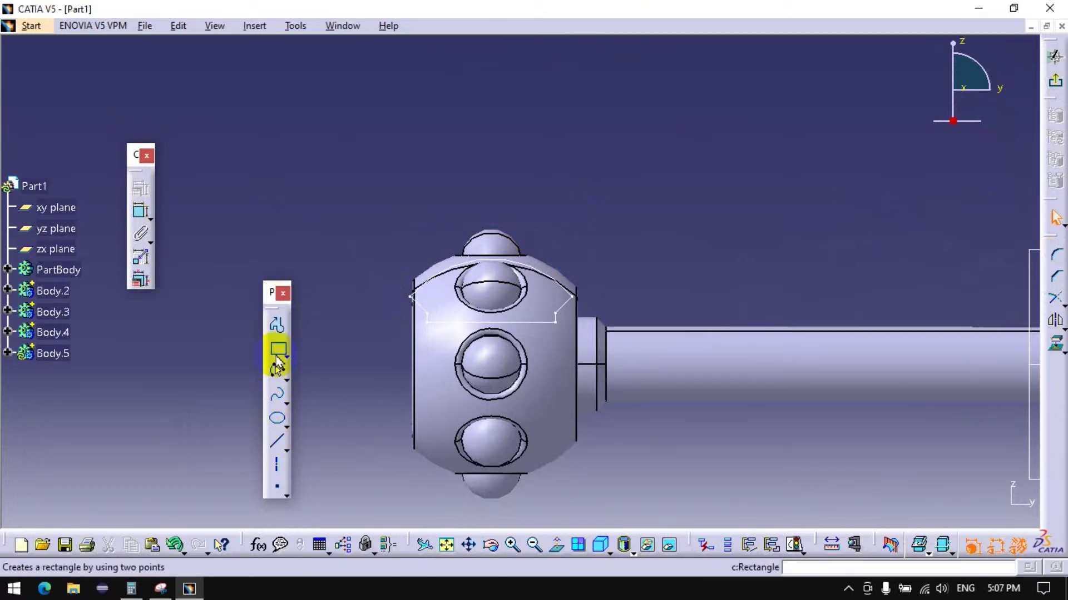
pyautogui.click(278, 372)
pyautogui.click(389, 268)
pyautogui.click(589, 277)
pyautogui.click(562, 248)
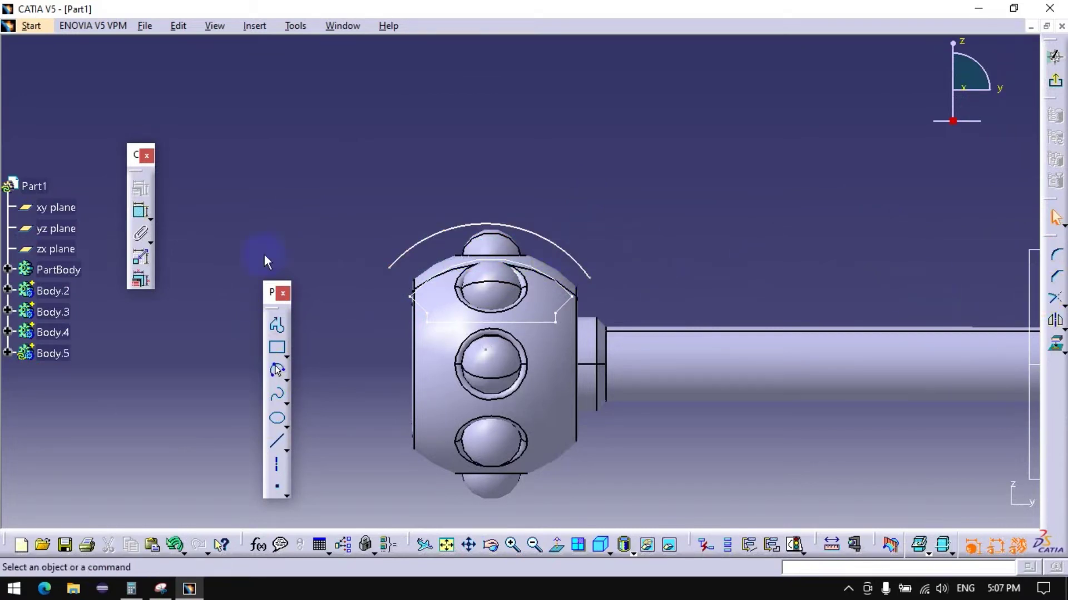
# Step: Constrain the new arc to be concentric with the hub's outline
pyautogui.click(133, 213)
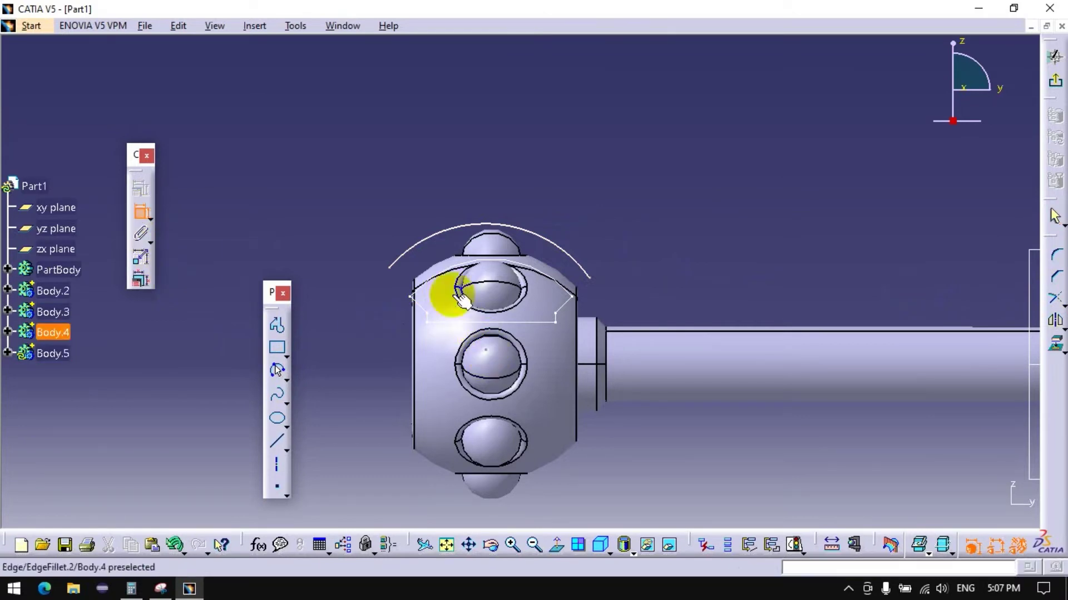
pyautogui.click(420, 243)
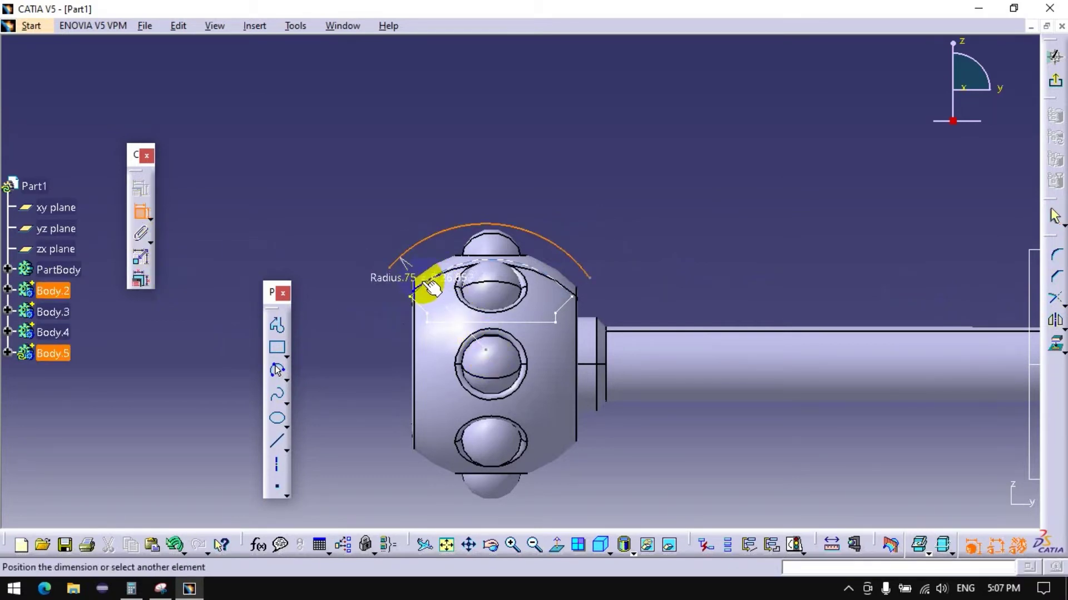
pyautogui.click(428, 285)
pyautogui.rightClick(418, 187)
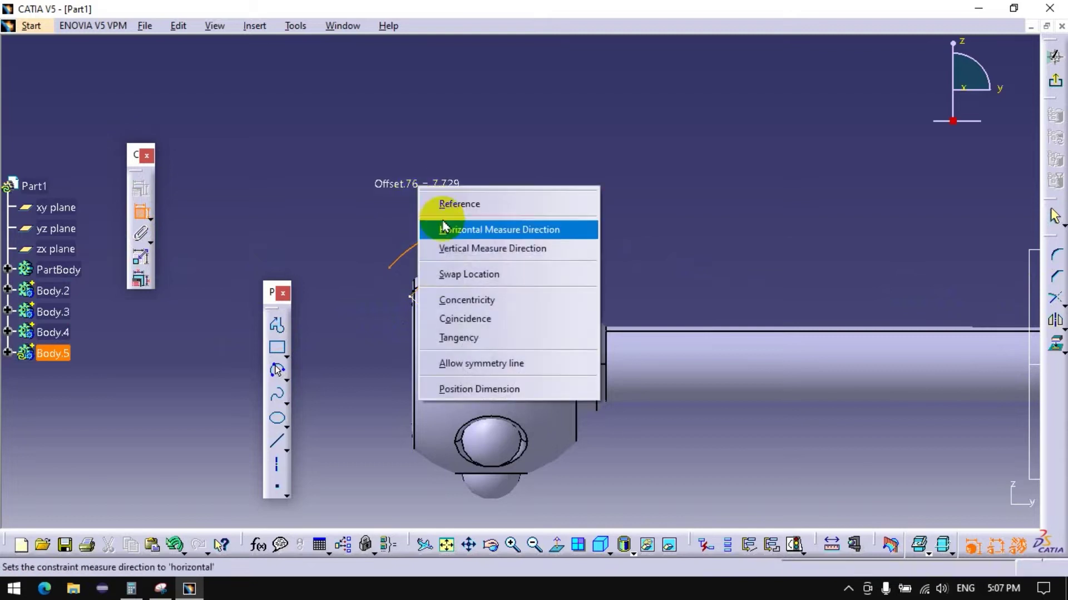
pyautogui.click(459, 306)
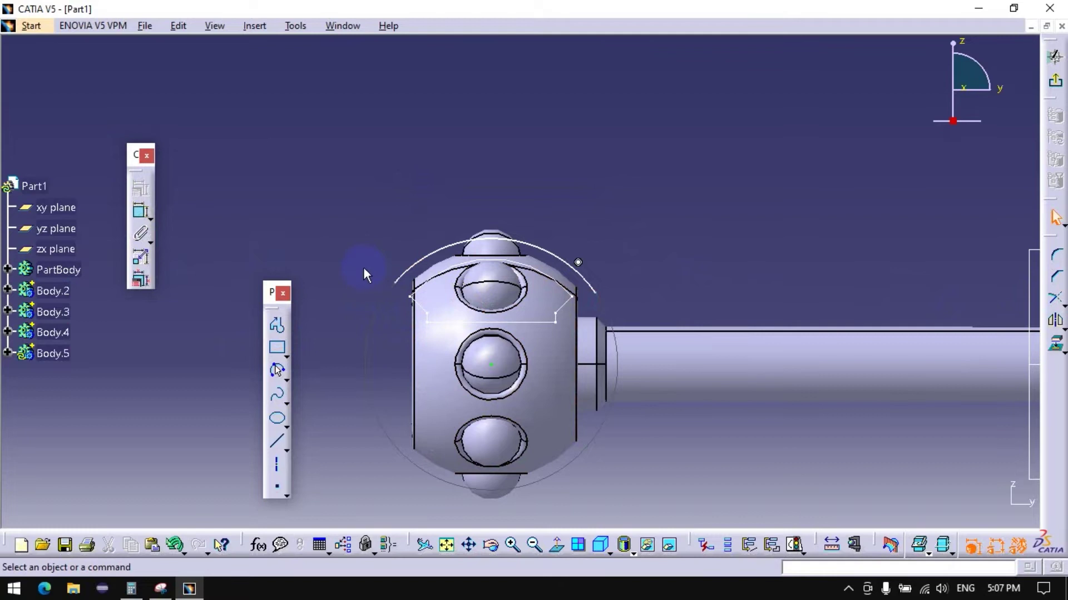
pyautogui.click(277, 368)
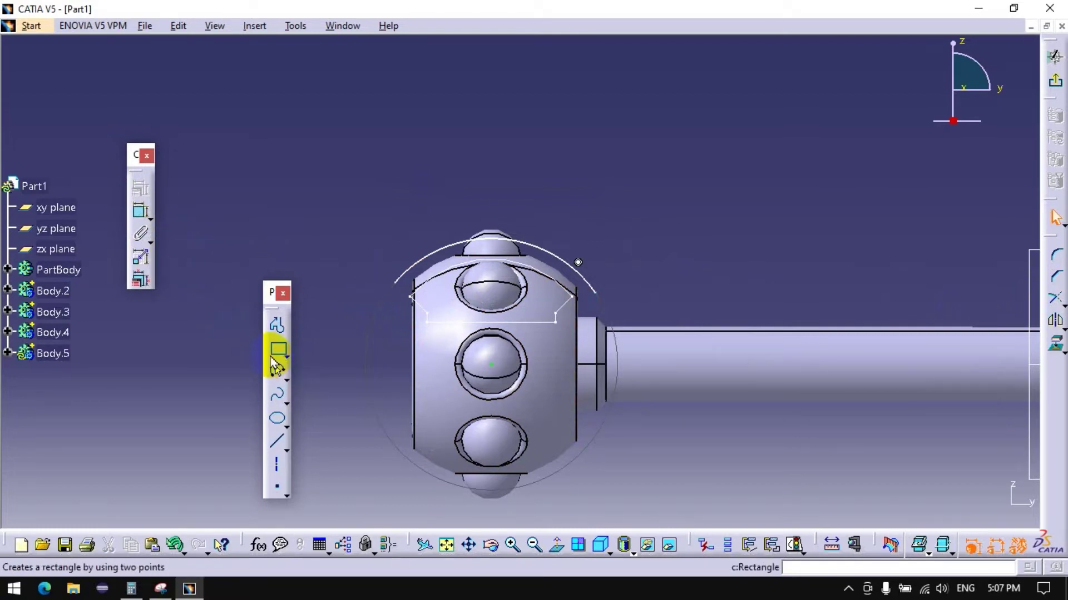
# Step: Add a 3 mm offset constraint between the new arc and the outer arc, then exit the sketch
pyautogui.click(142, 214)
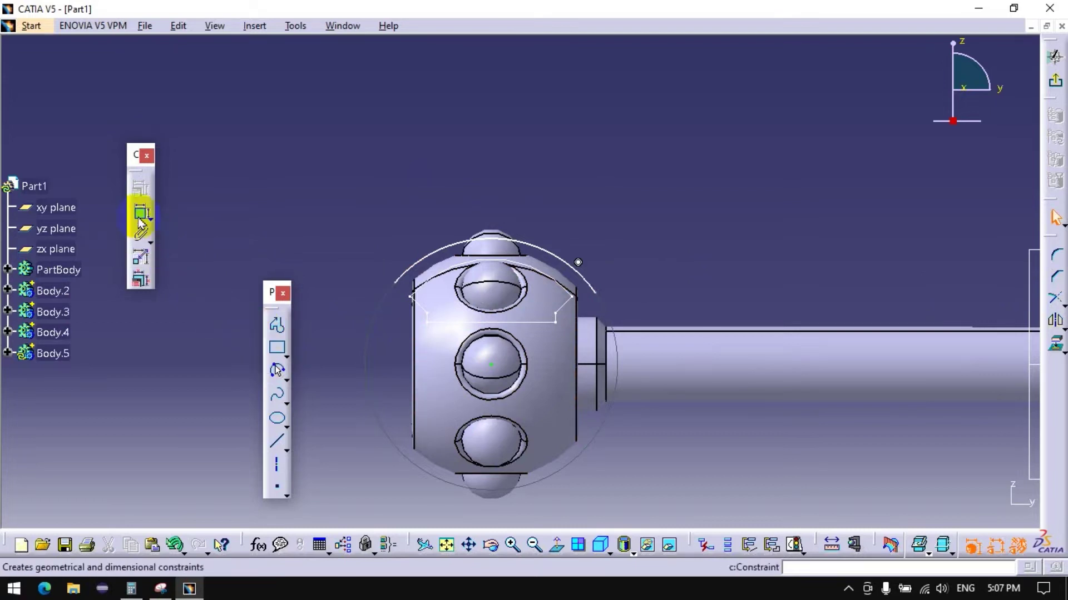
pyautogui.click(473, 288)
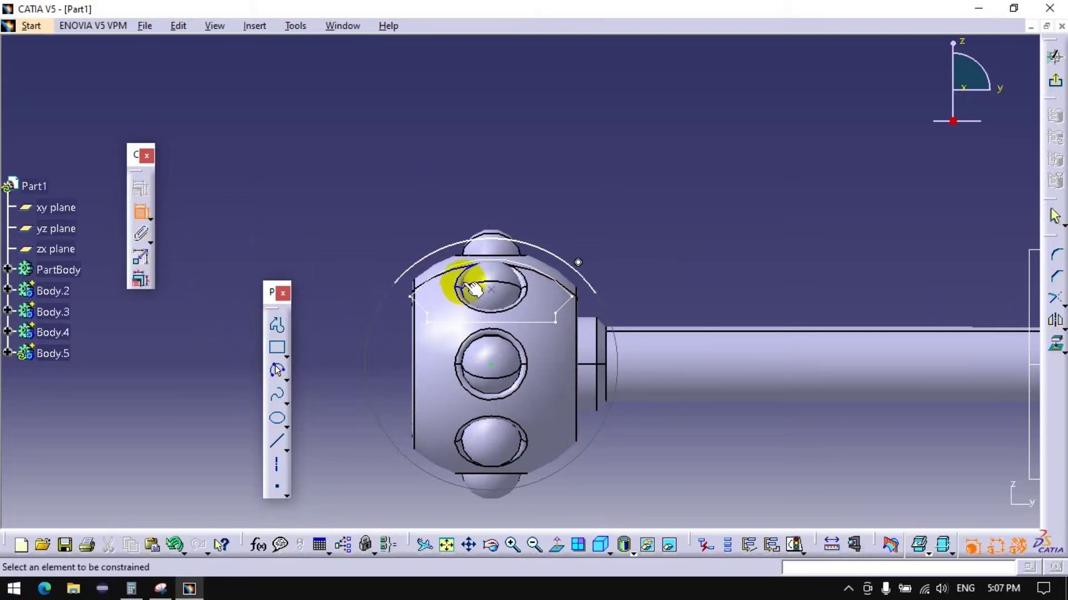
pyautogui.click(442, 255)
pyautogui.click(732, 263)
pyautogui.doubleClick(734, 260)
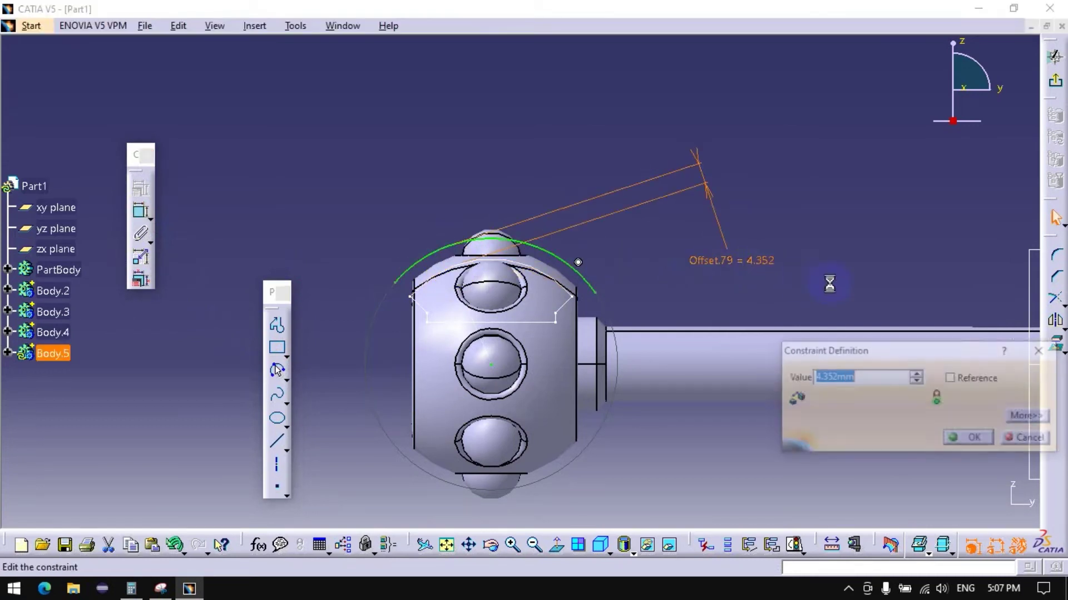
pyautogui.write('3')
pyautogui.press('Return')
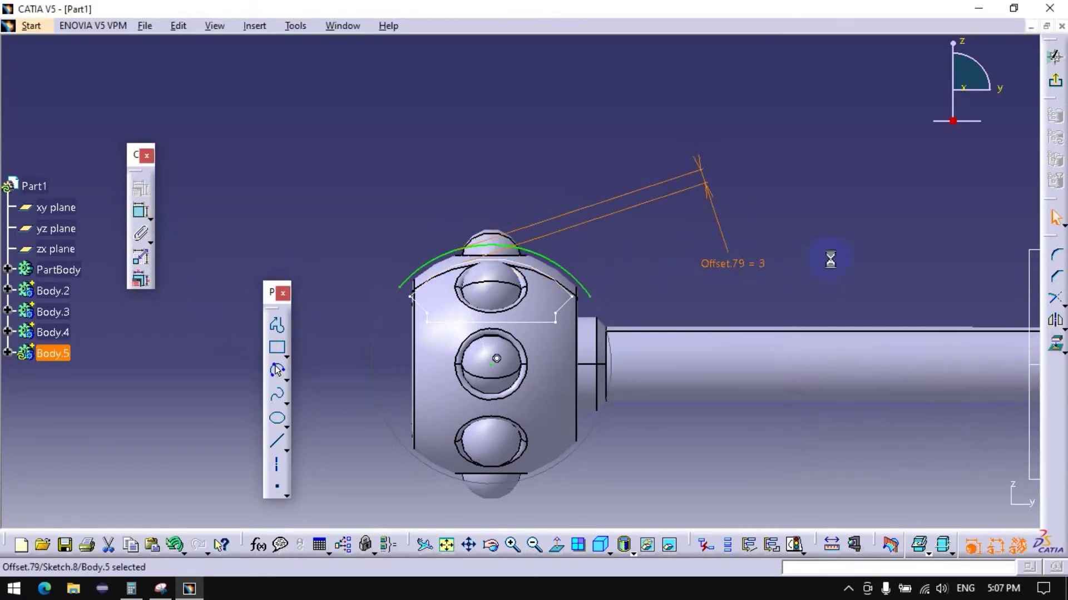
pyautogui.click(831, 260)
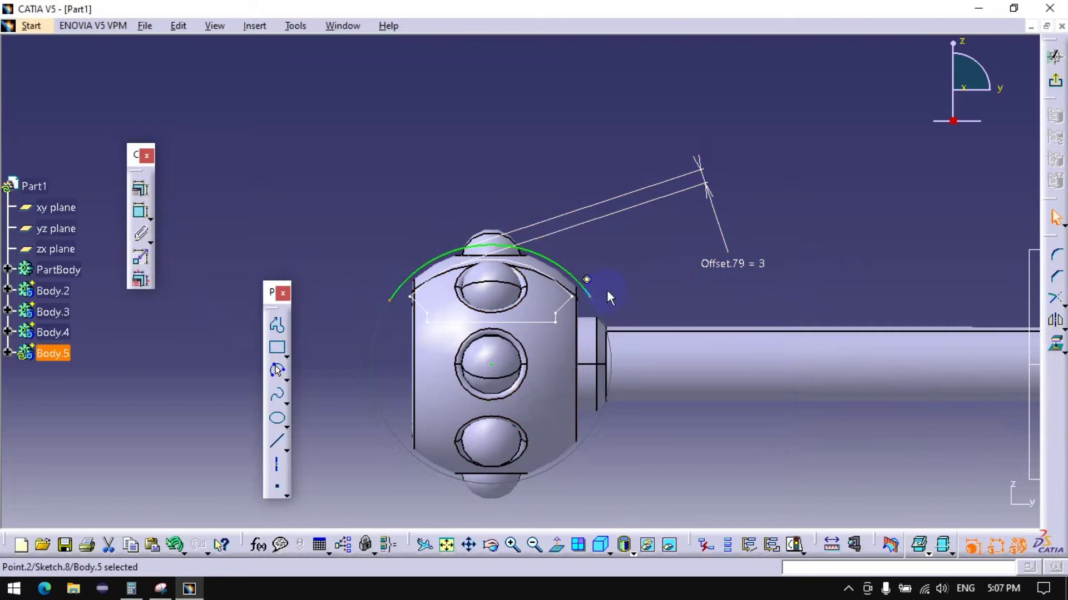
pyautogui.click(1054, 56)
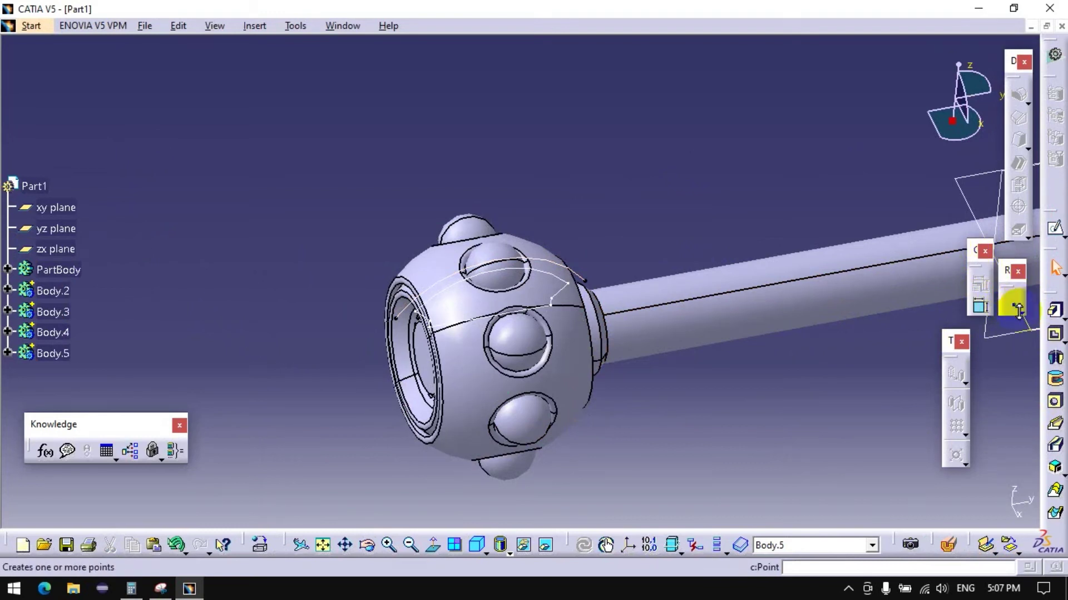
# Step: Start an offset-from-plane plane on the CircPattern.1 hub face at 12.5 mm
pyautogui.click(1022, 315)
pyautogui.click(1050, 335)
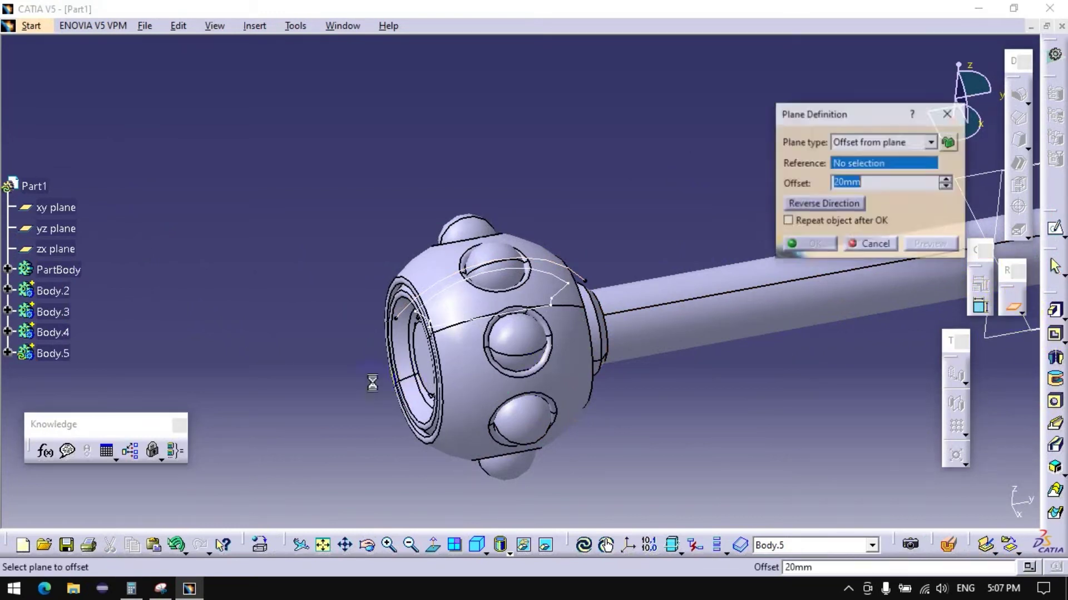
pyautogui.click(420, 359)
pyautogui.write('12.5')
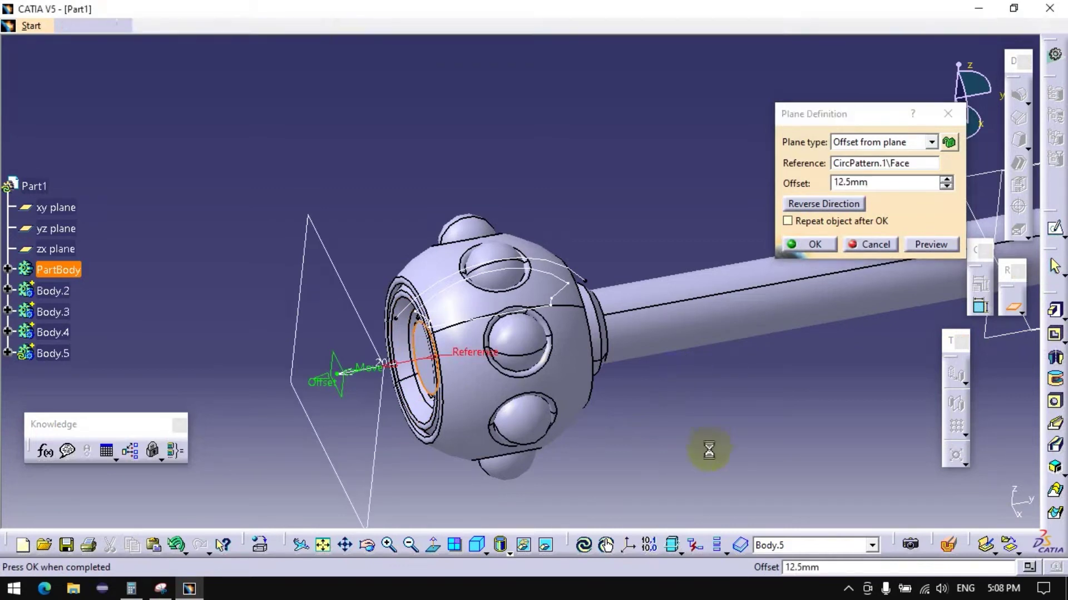
pyautogui.press('Return')
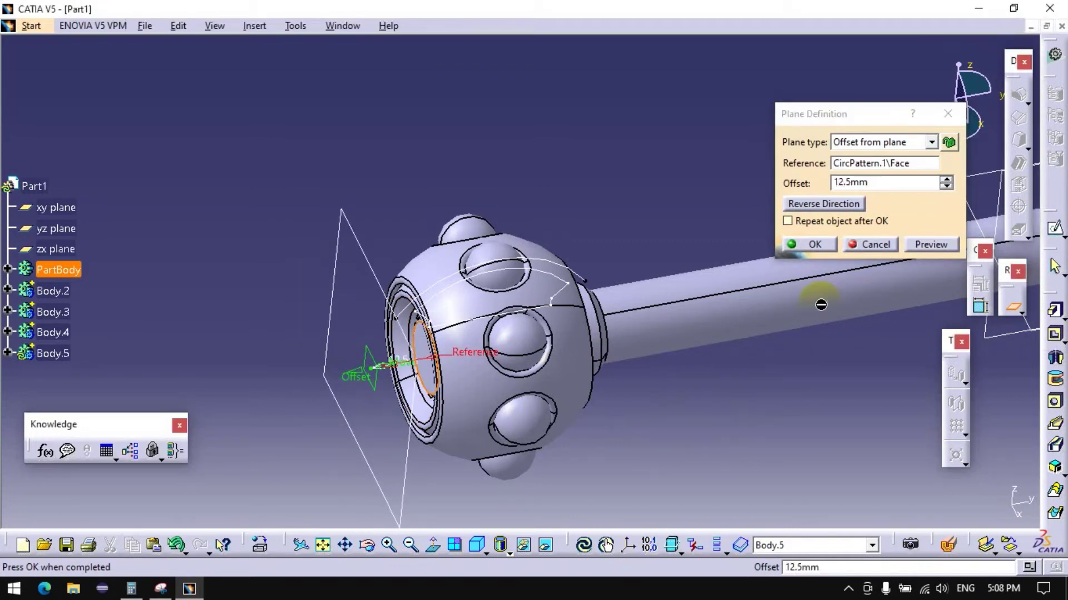
pyautogui.click(455, 545)
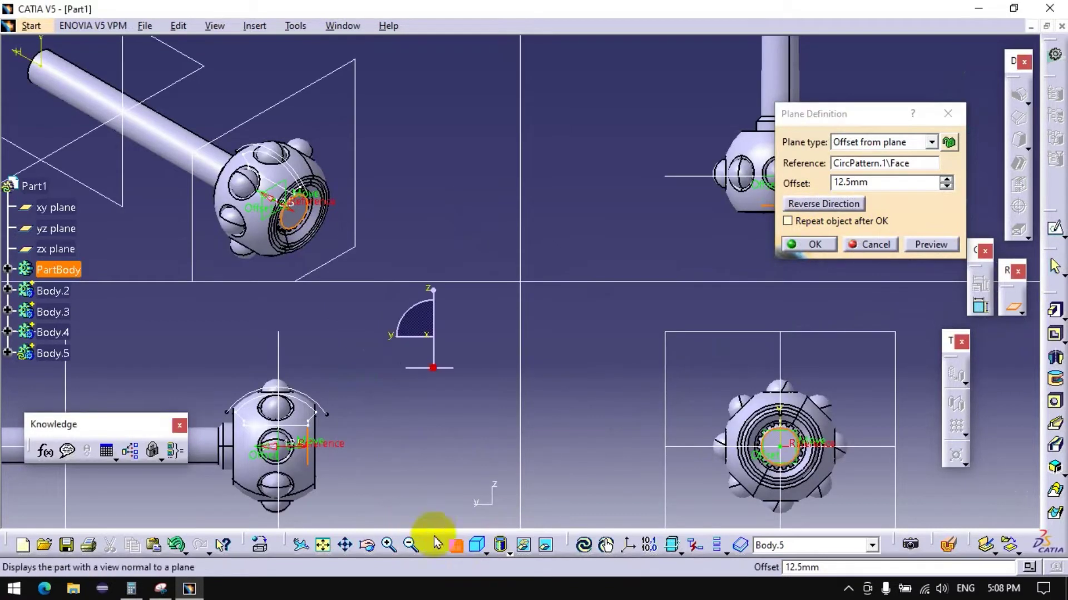
pyautogui.click(454, 545)
# Step: Try plane offset values between 13 and 15.5 mm, entering 14.25 mm, then close the dialog
pyautogui.click(946, 179)
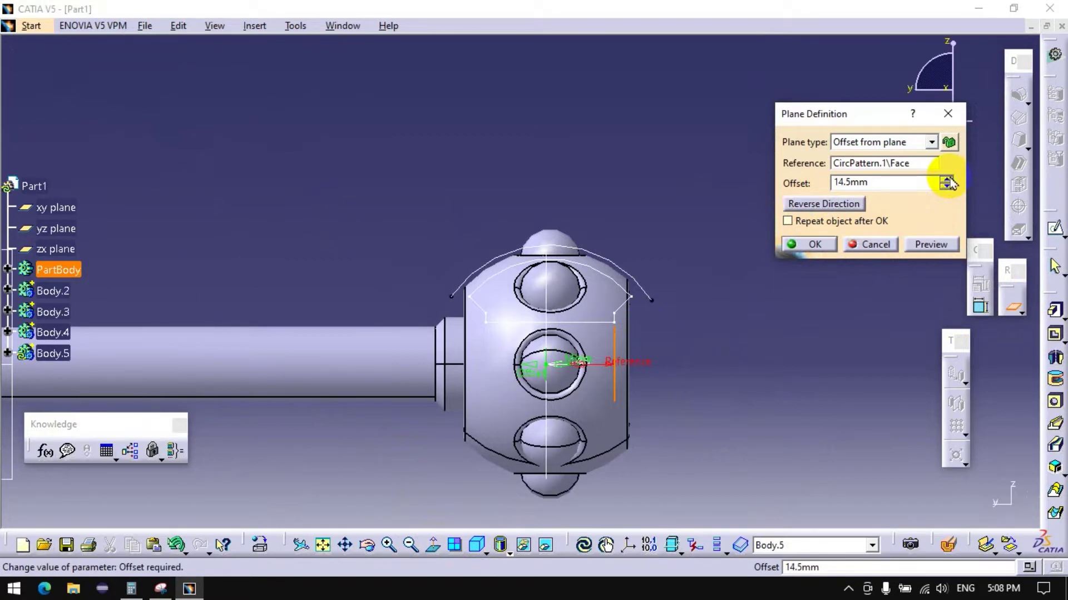
pyautogui.click(945, 179)
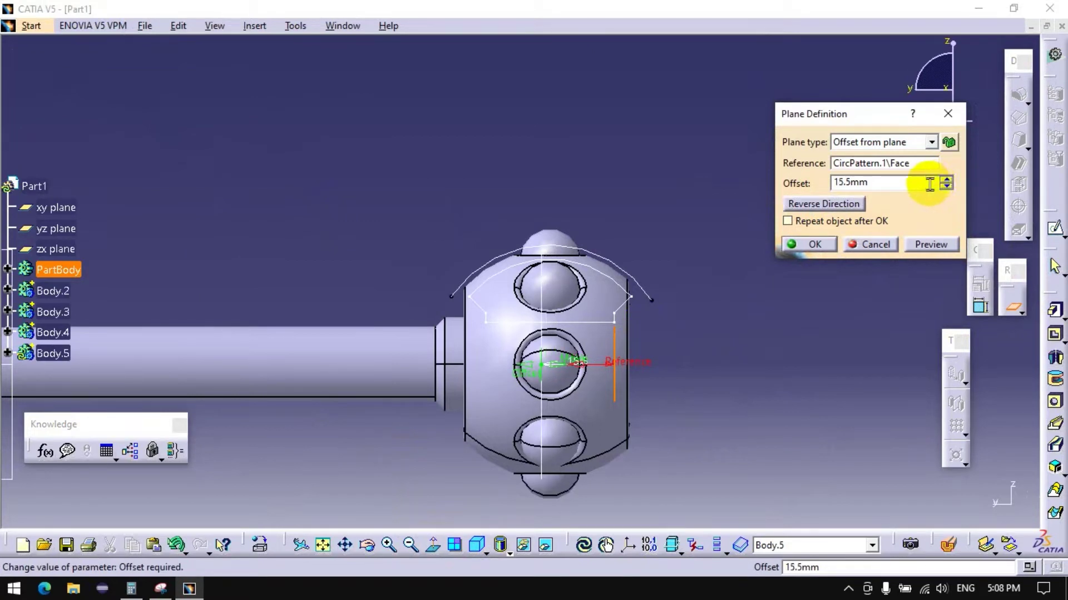
pyautogui.click(946, 187)
pyautogui.click(945, 187)
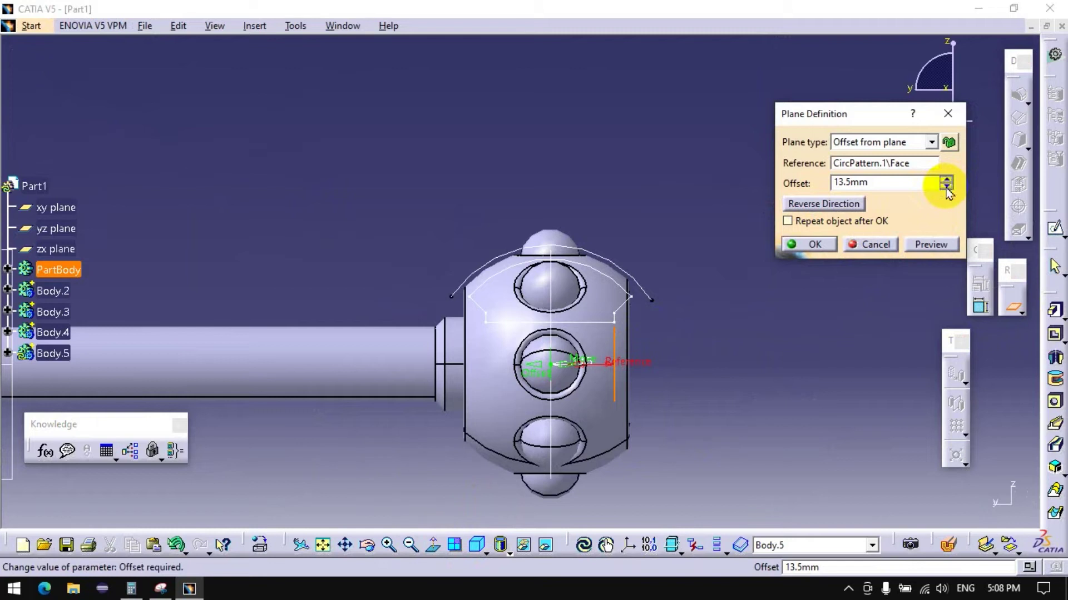
pyautogui.moveTo(842, 182); pyautogui.dragTo(901, 182)
pyautogui.write('14')
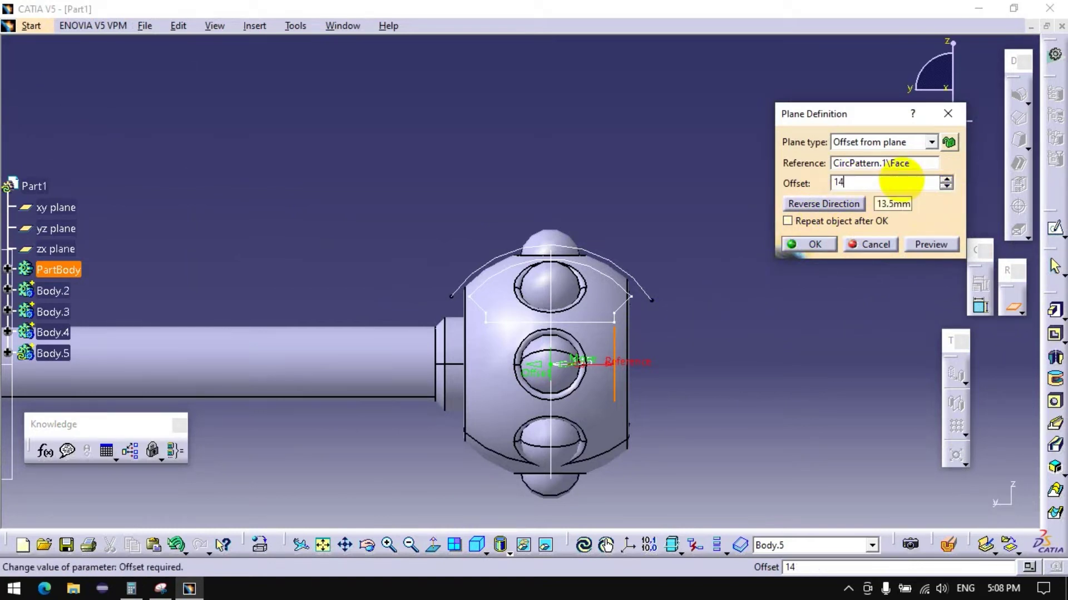
pyautogui.click(948, 188)
pyautogui.click(947, 180)
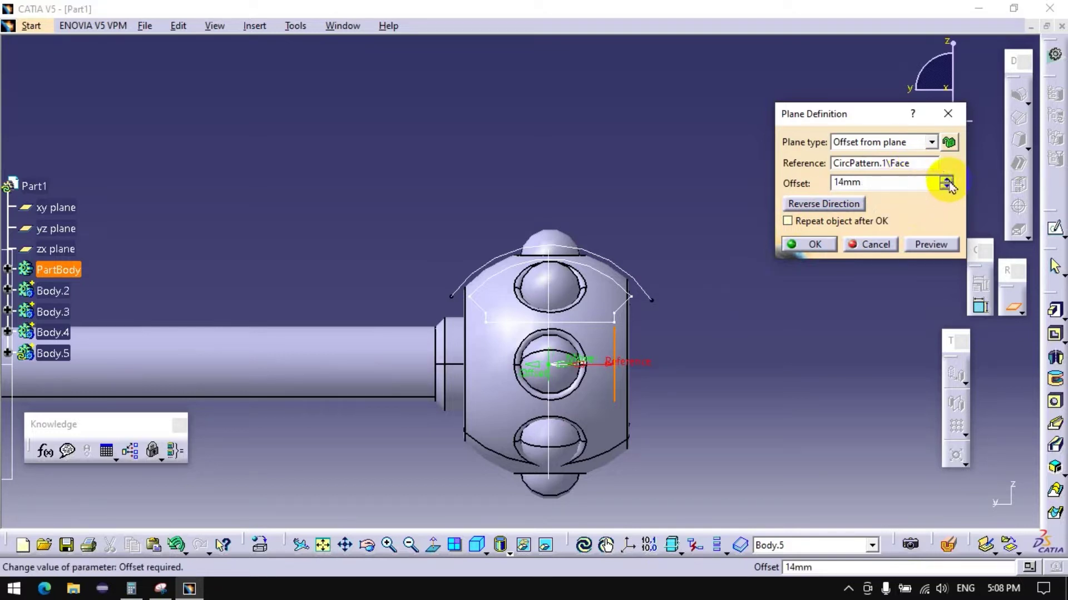
pyautogui.moveTo(612, 333)
pyautogui.mouseDown(button='middle')
pyautogui.moveTo(636, 388)
pyautogui.moveTo(579, 305)
pyautogui.mouseUp(button='middle')
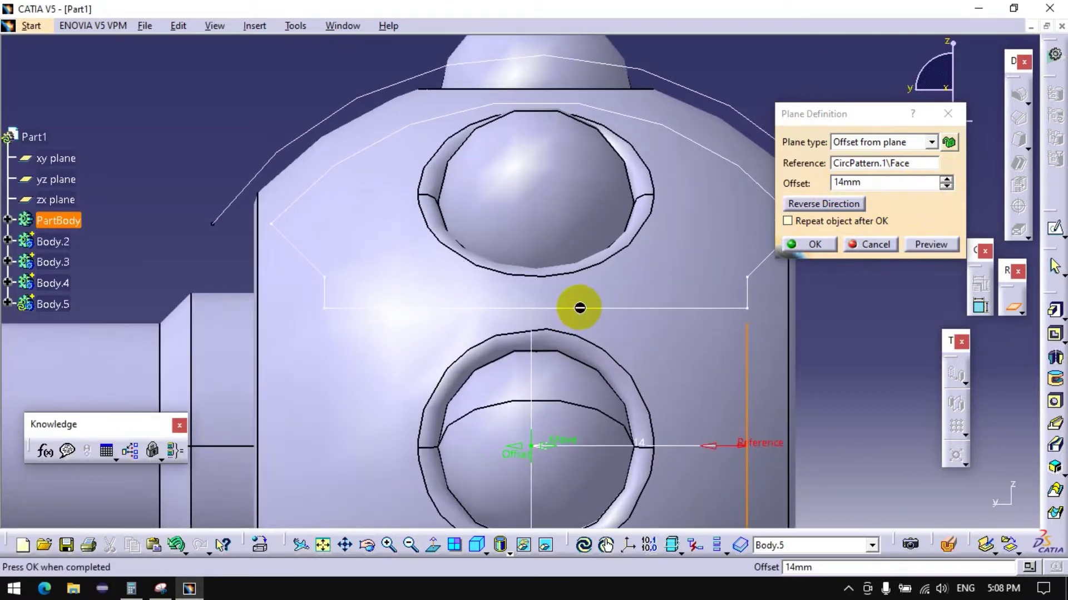
pyautogui.click(838, 182)
pyautogui.moveTo(870, 183); pyautogui.dragTo(806, 187)
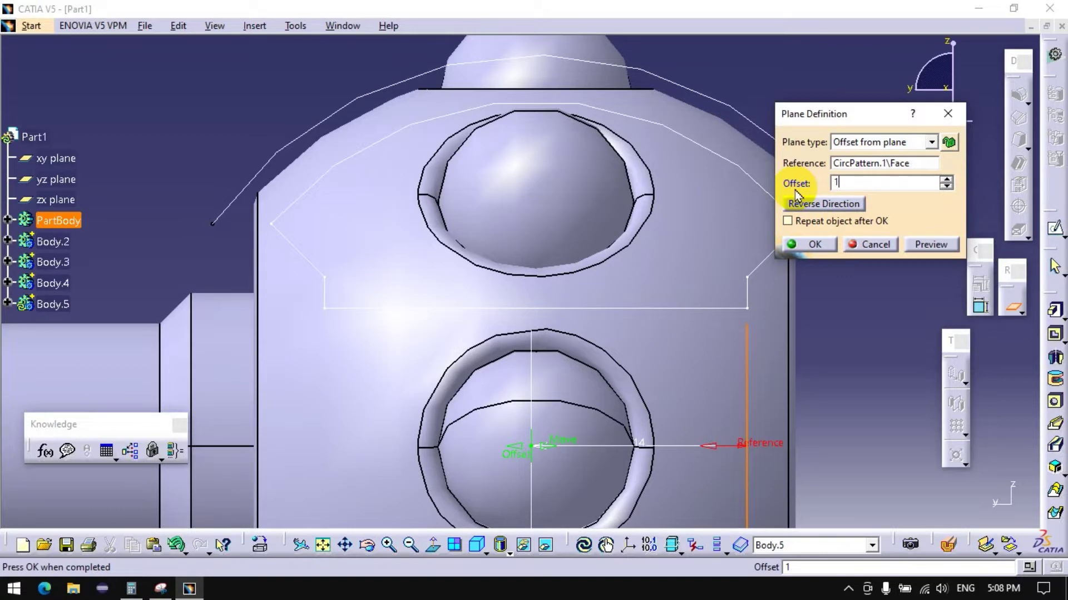
pyautogui.write('4.25')
pyautogui.press('Return')
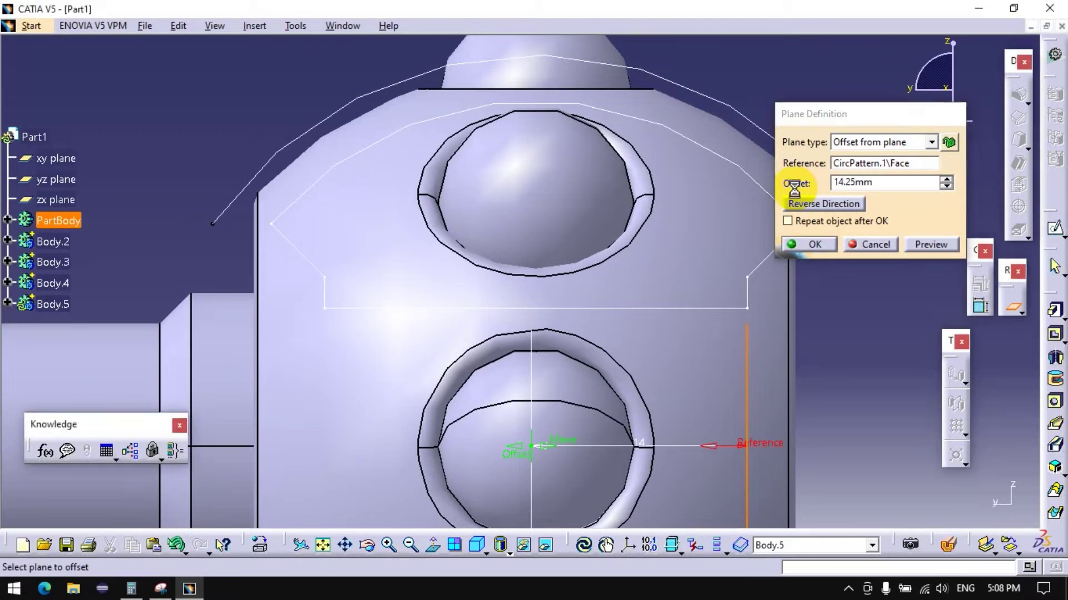
pyautogui.click(872, 245)
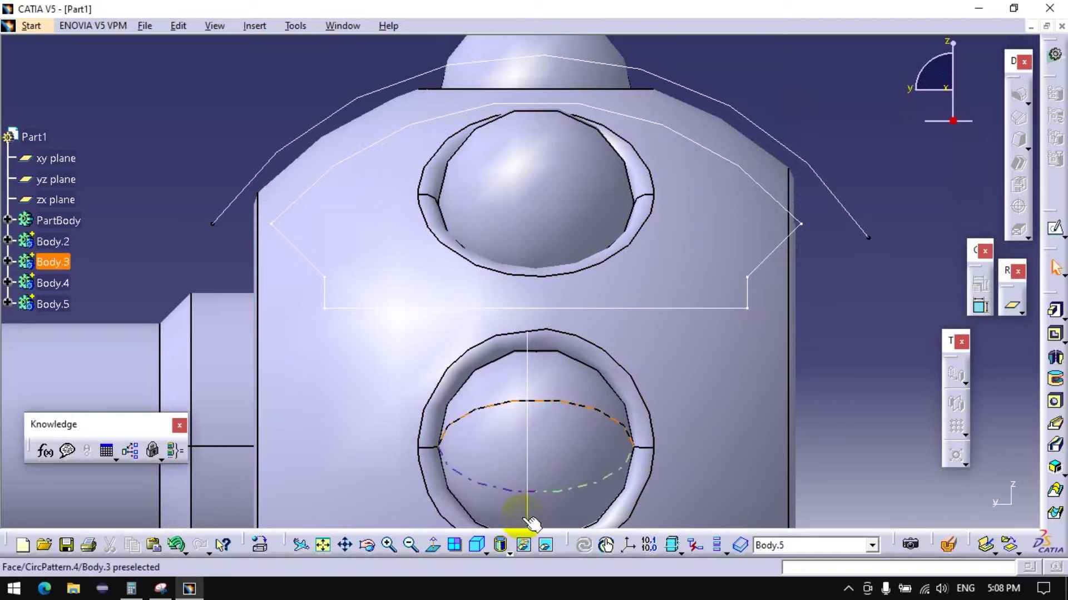
# Step: Reopen Plane.1 in Body.5 and set its offset to 13.75 mm
pyautogui.click(7, 303)
pyautogui.doubleClick(67, 345)
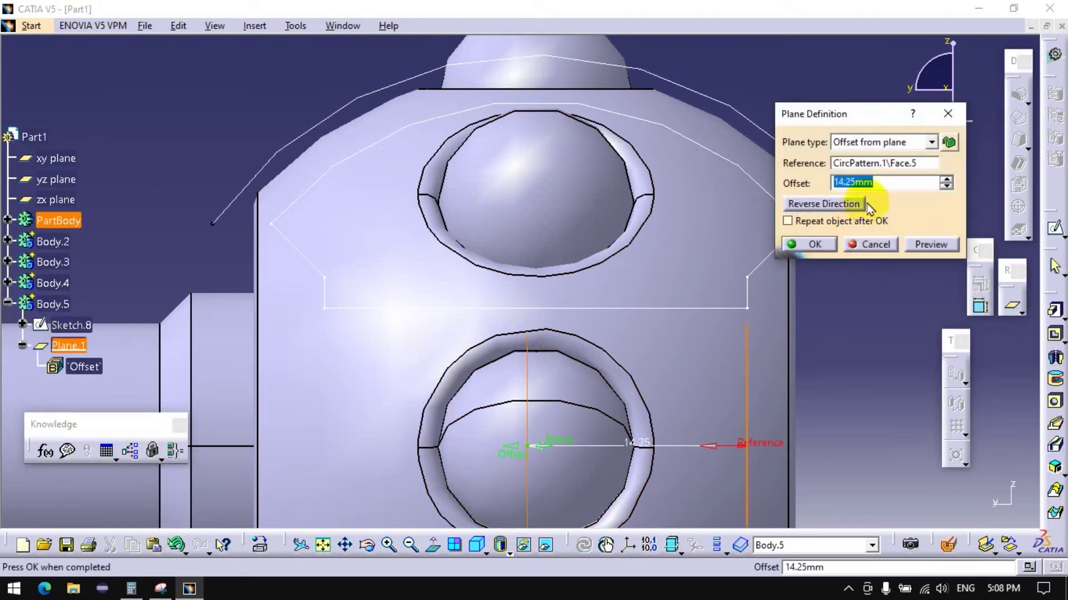
pyautogui.click(946, 187)
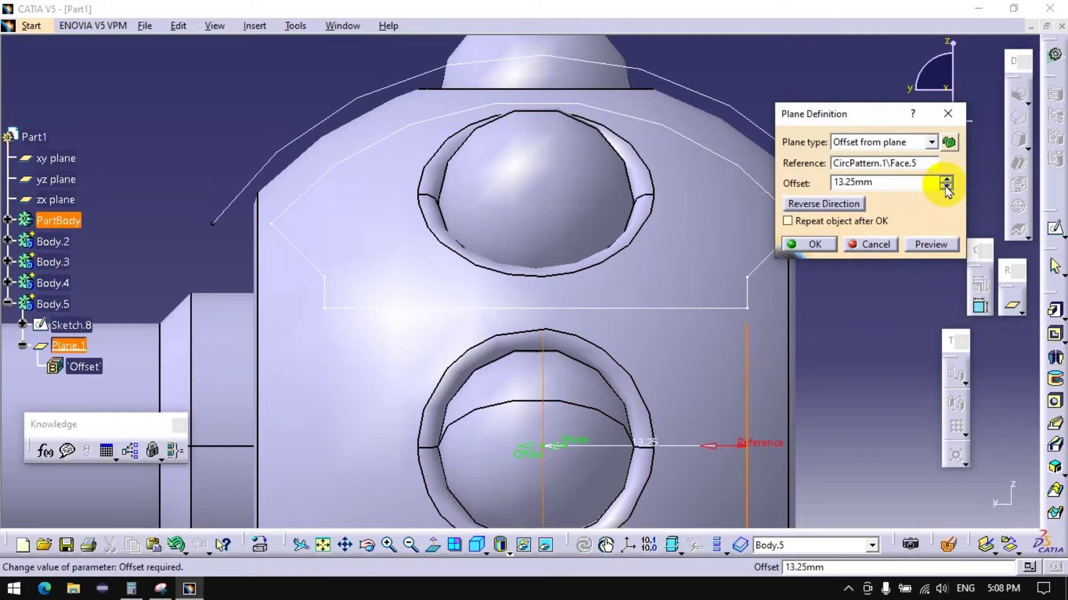
pyautogui.click(851, 182)
pyautogui.press('BackSpace')
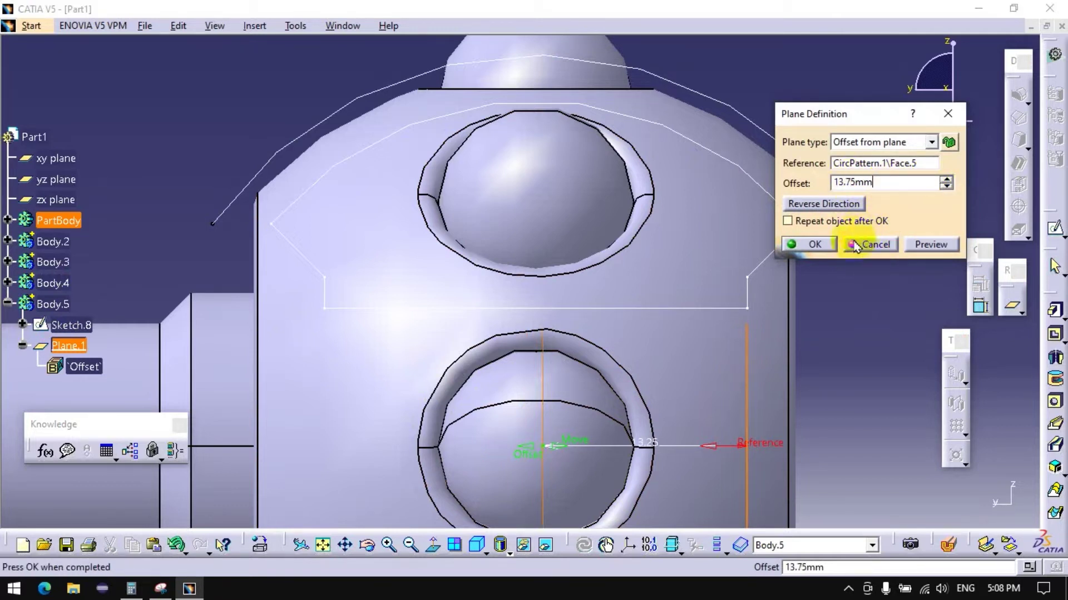
pyautogui.click(817, 245)
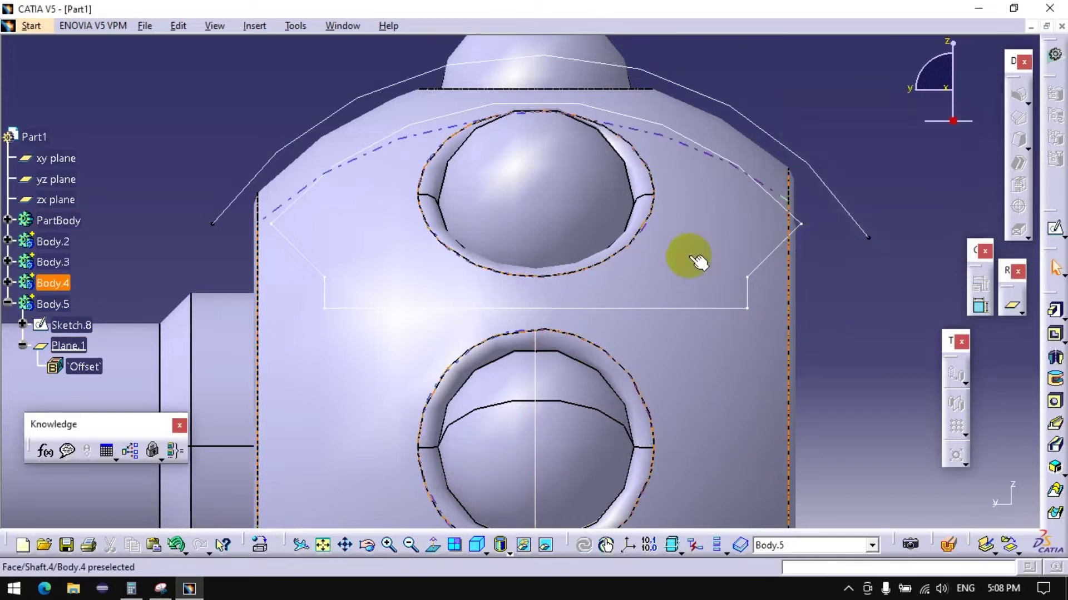
pyautogui.moveTo(692, 258); pyautogui.dragTo(705, 401, button='middle')
# Step: Start a sketch on Plane.1 and draw a circle at the top sphere on the vertical axis
pyautogui.click(1055, 228)
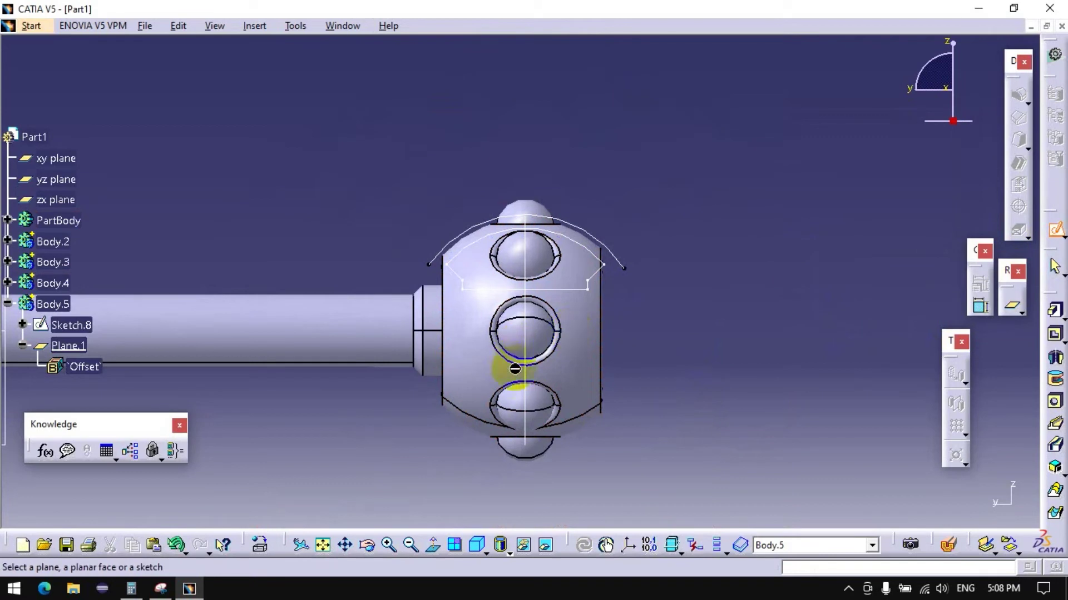
pyautogui.click(533, 376)
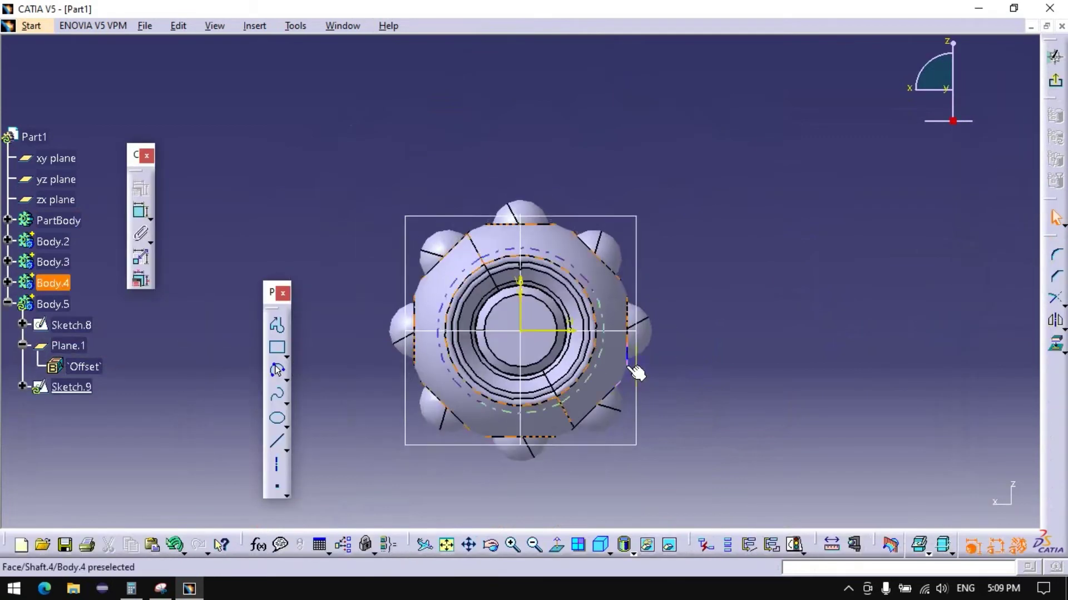
pyautogui.moveTo(637, 368); pyautogui.dragTo(631, 351, button='middle')
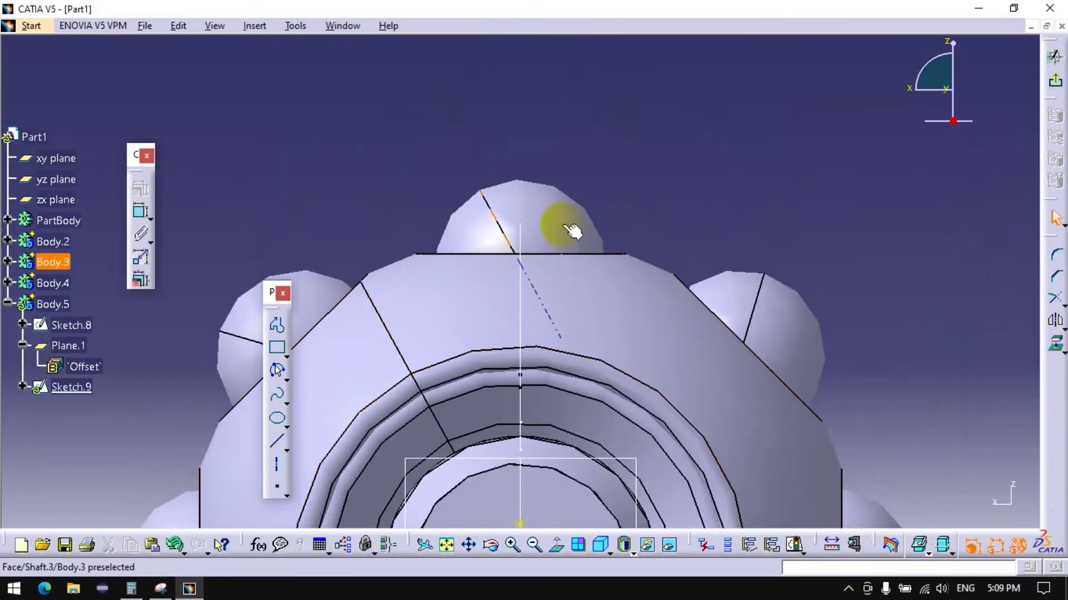
pyautogui.click(273, 398)
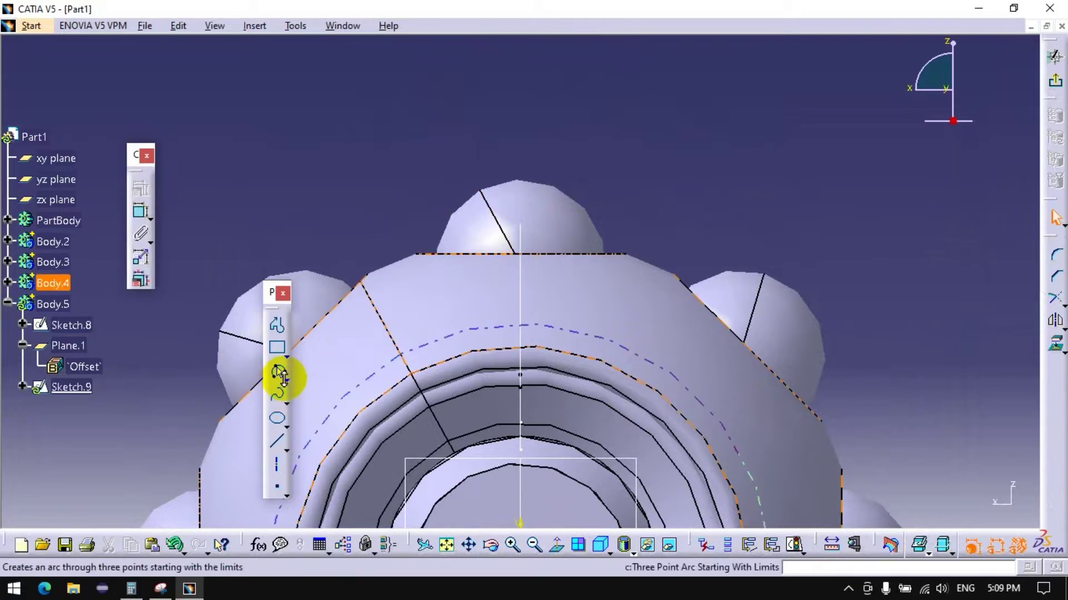
pyautogui.click(286, 380)
pyautogui.click(303, 389)
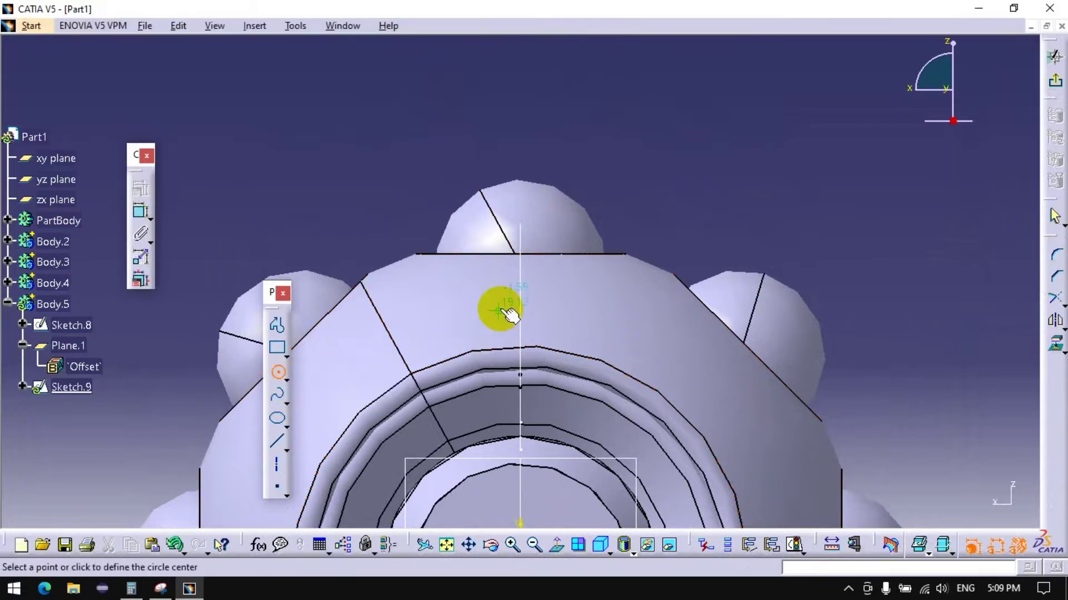
pyautogui.click(521, 254)
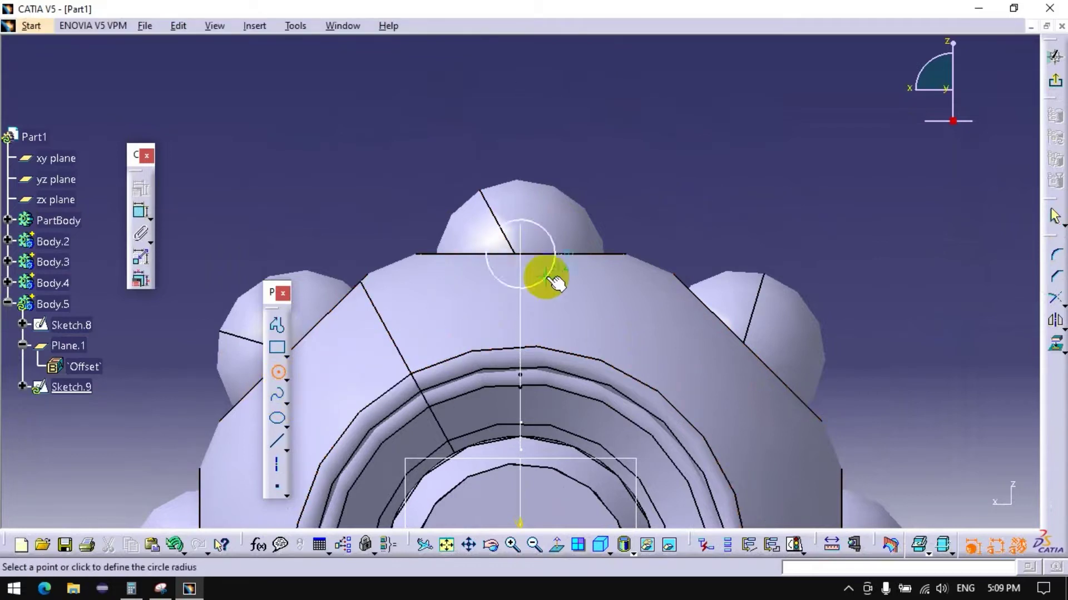
pyautogui.click(579, 309)
pyautogui.click(683, 238)
# Step: Dimension the circle to a 12.7 mm diameter
pyautogui.click(140, 212)
pyautogui.click(584, 209)
pyautogui.click(695, 176)
pyautogui.doubleClick(701, 178)
pyautogui.write('25.4/')
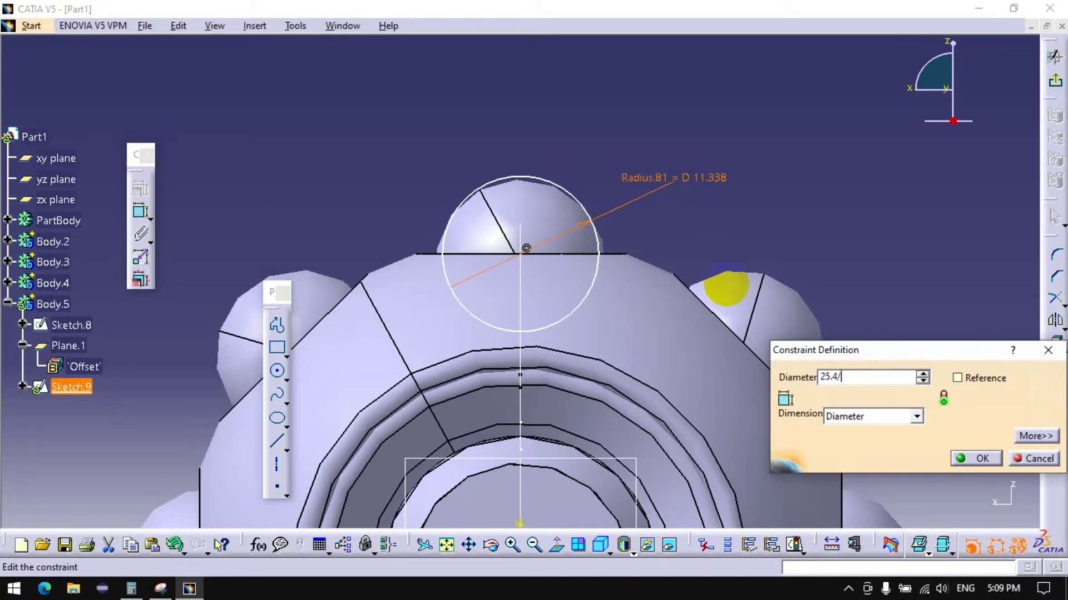
pyautogui.write('2')
pyautogui.press('Return')
pyautogui.press('Return')
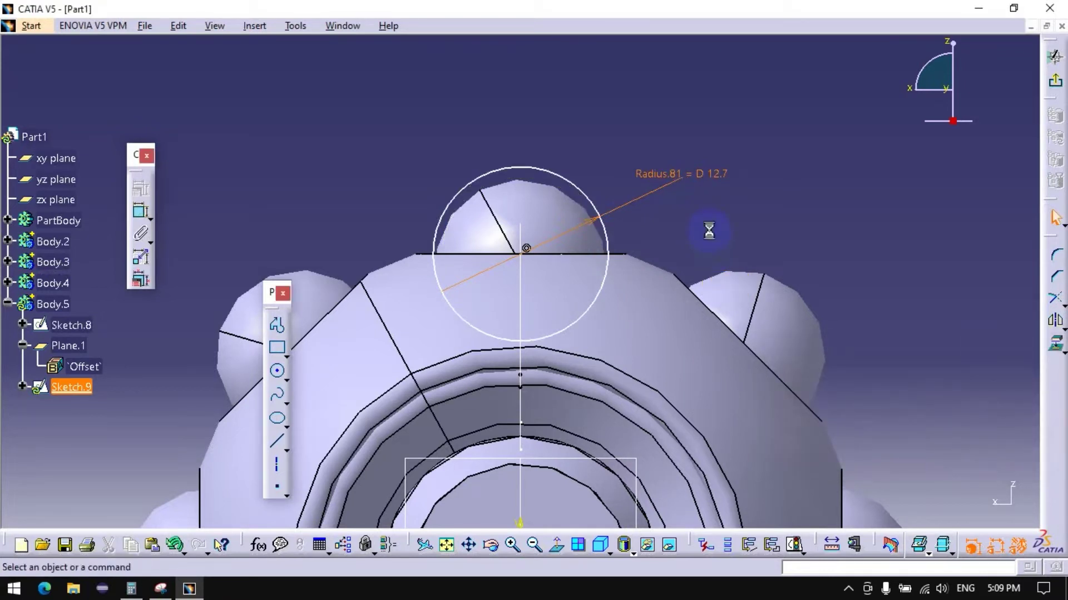
# Step: Add an Offset.82 dimension of 23.273 locating the circle from the horizontal axis
pyautogui.click(141, 211)
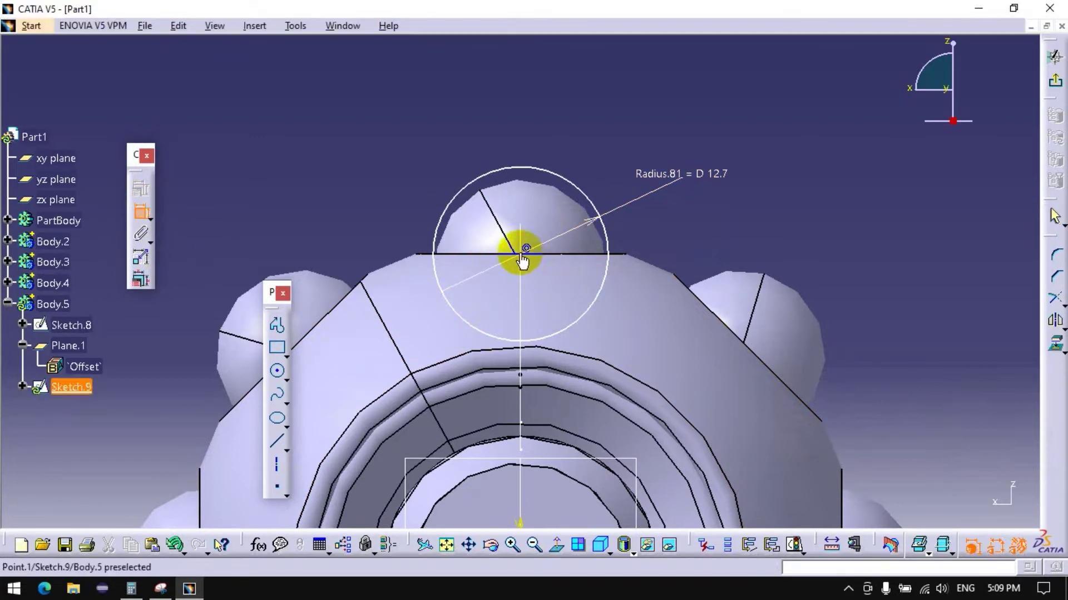
pyautogui.moveTo(632, 336); pyautogui.dragTo(596, 217, button='middle')
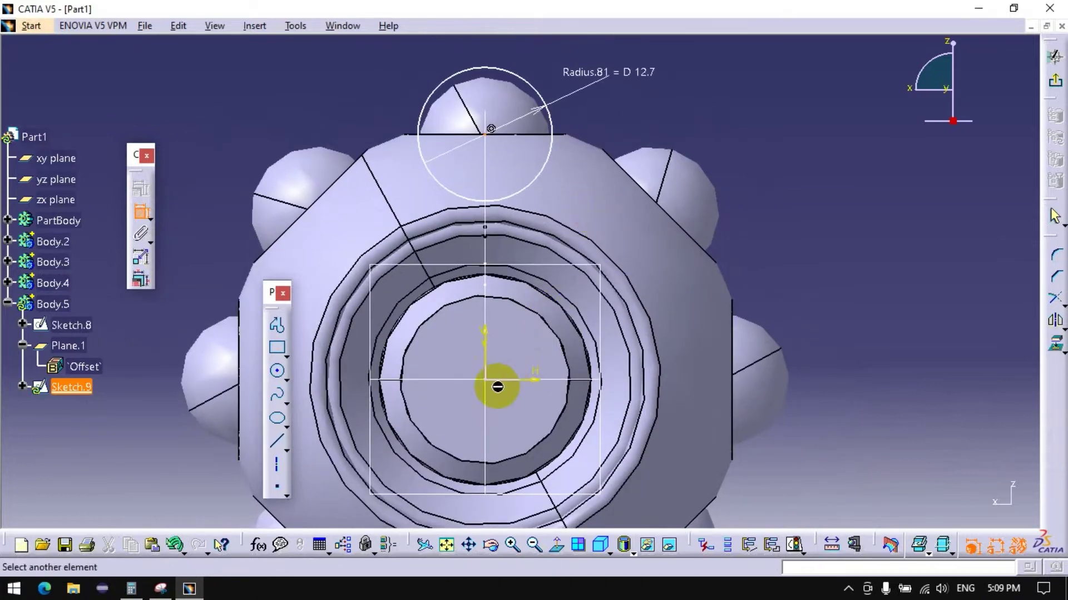
pyautogui.click(496, 385)
pyautogui.click(889, 312)
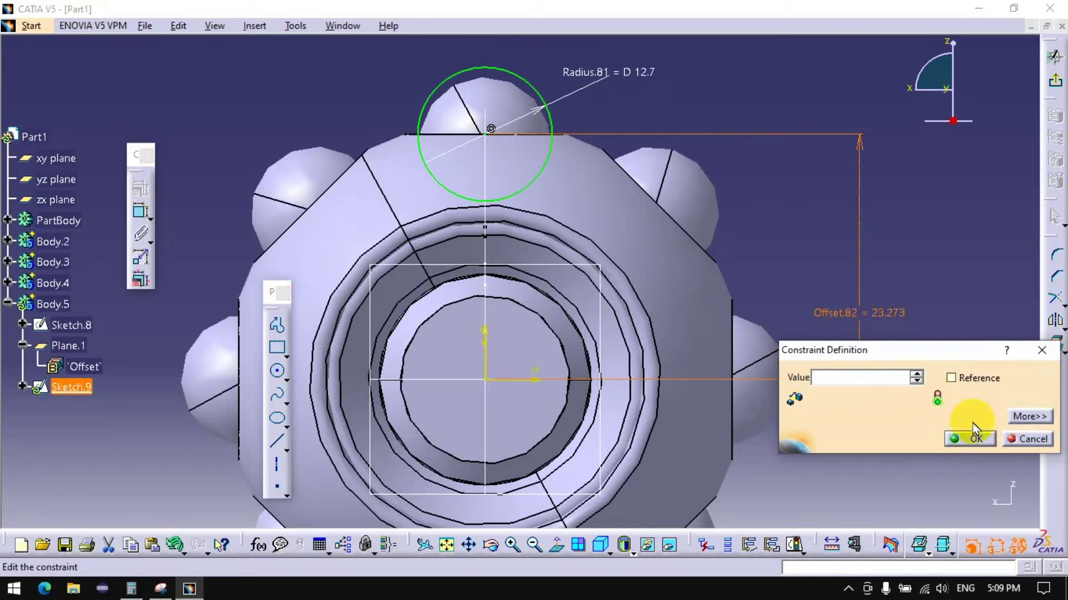
pyautogui.click(1033, 439)
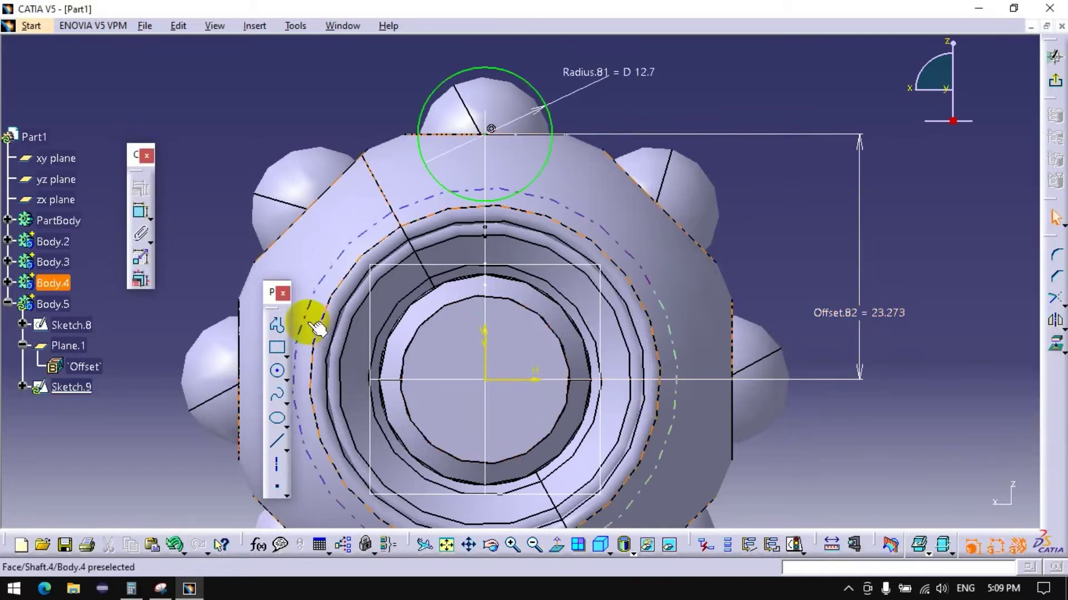
# Step: Hide Sketch.4, show Sketch.6's profile, and bring up the Offset.82 dimension's actions
pyautogui.click(8, 241)
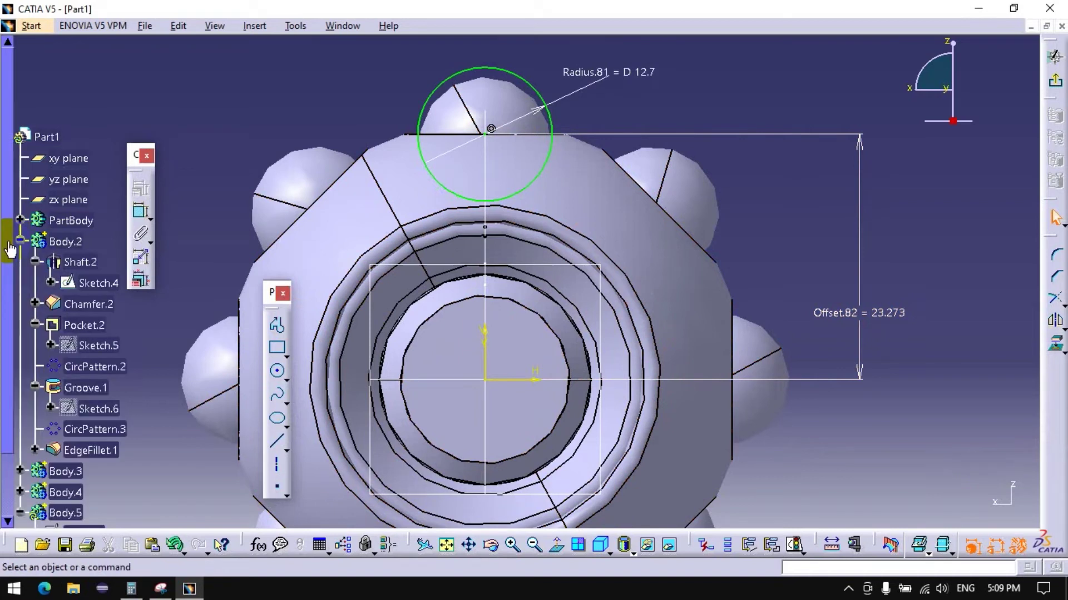
pyautogui.rightClick(91, 283)
pyautogui.click(149, 333)
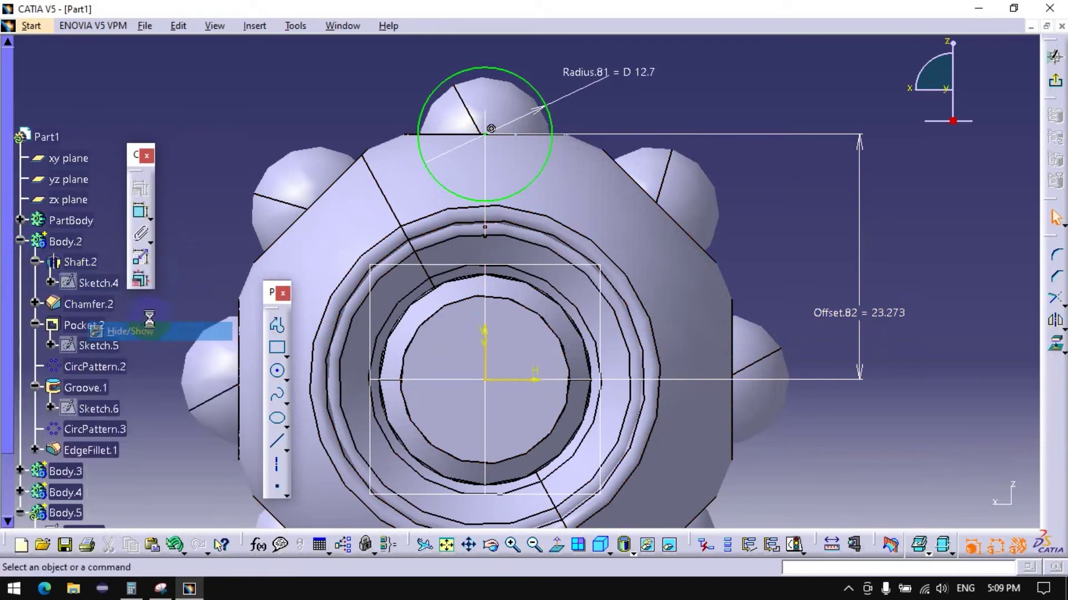
pyautogui.moveTo(536, 264)
pyautogui.mouseDown(button='middle')
pyautogui.moveTo(429, 282)
pyautogui.moveTo(443, 300)
pyautogui.mouseUp(button='middle')
pyautogui.rightClick(98, 283)
pyautogui.click(145, 336)
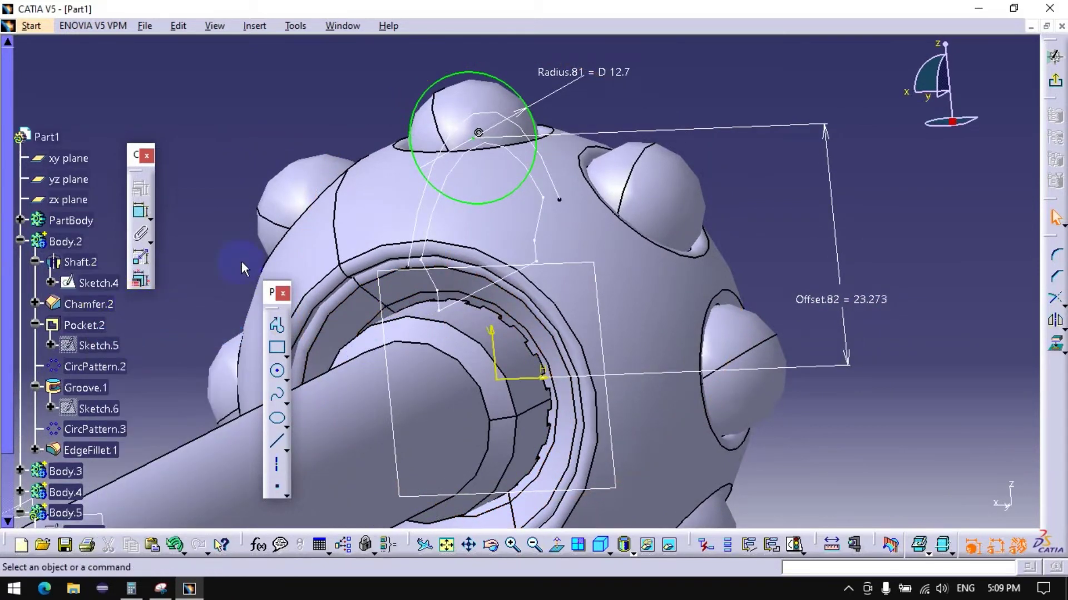
pyautogui.rightClick(83, 287)
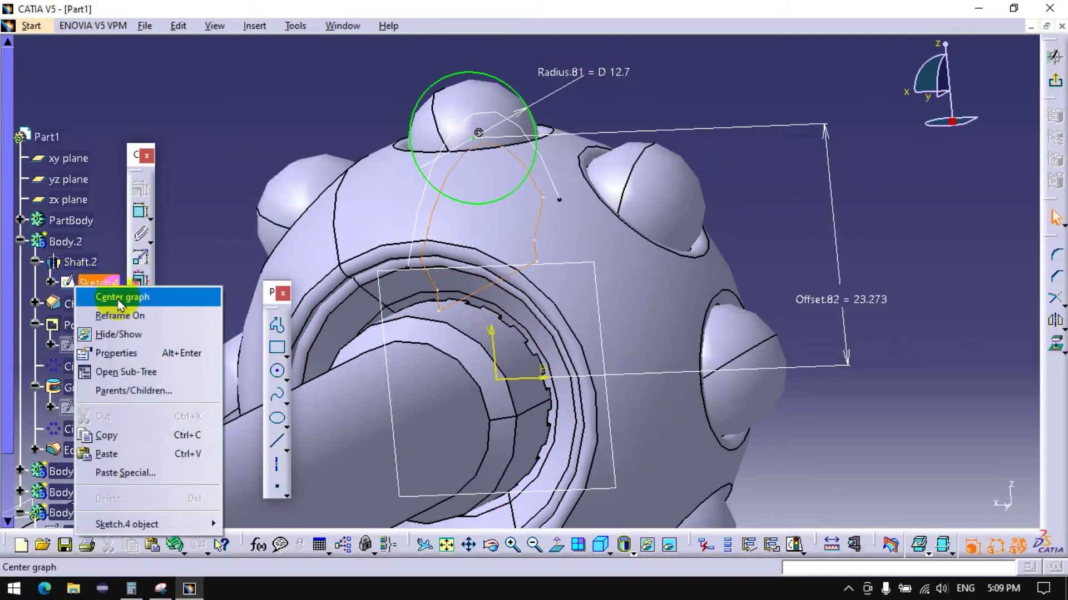
pyautogui.click(120, 336)
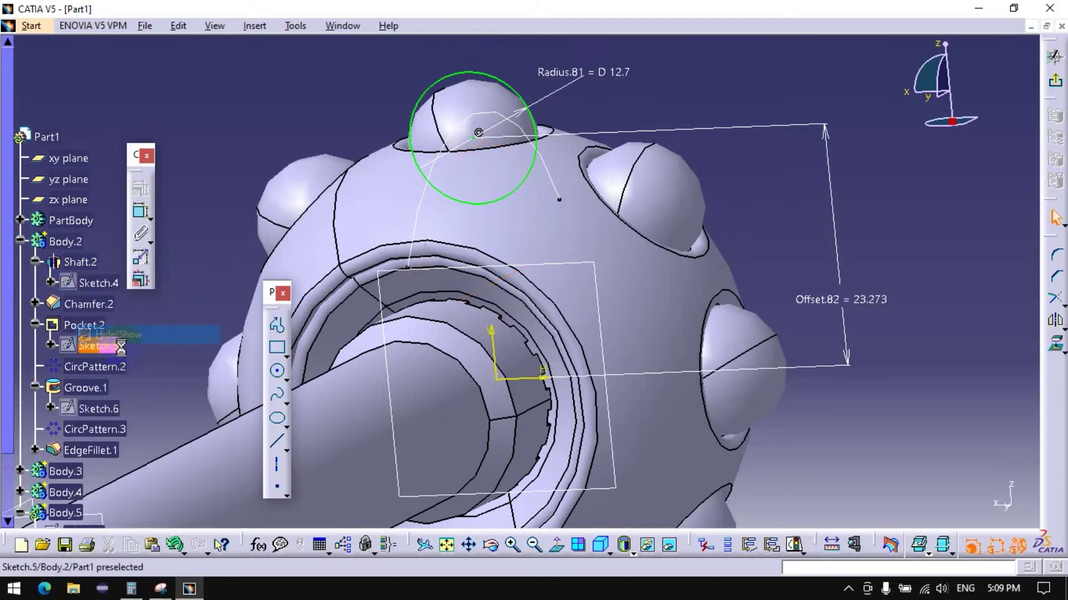
pyautogui.rightClick(102, 412)
pyautogui.click(141, 205)
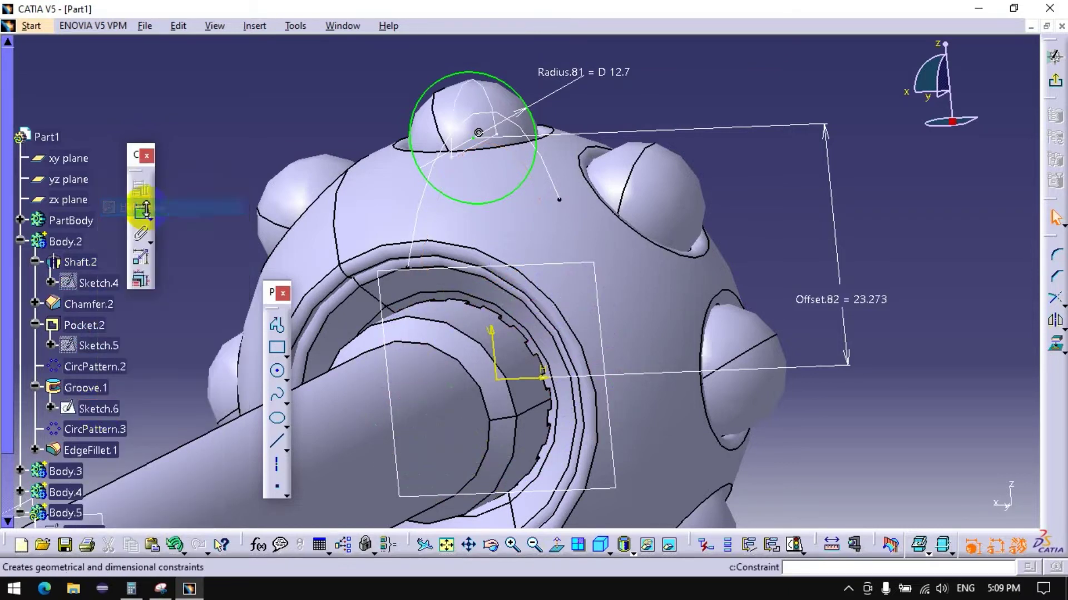
pyautogui.click(470, 134)
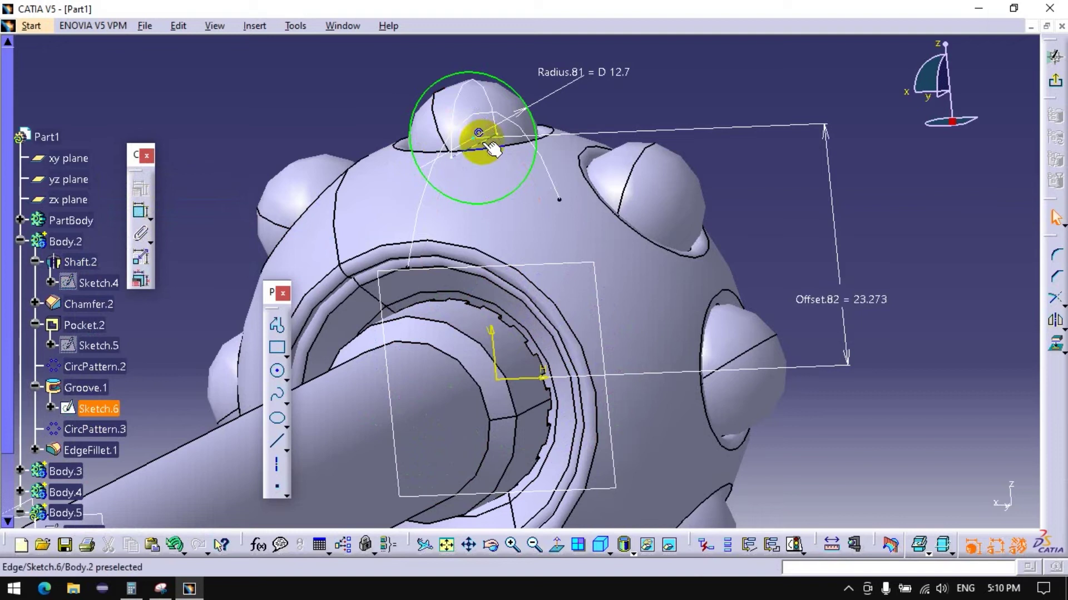
pyautogui.rightClick(896, 298)
# Step: Delete Offset.82 and make the circle centre coincident with the top sketch edge
pyautogui.click(939, 512)
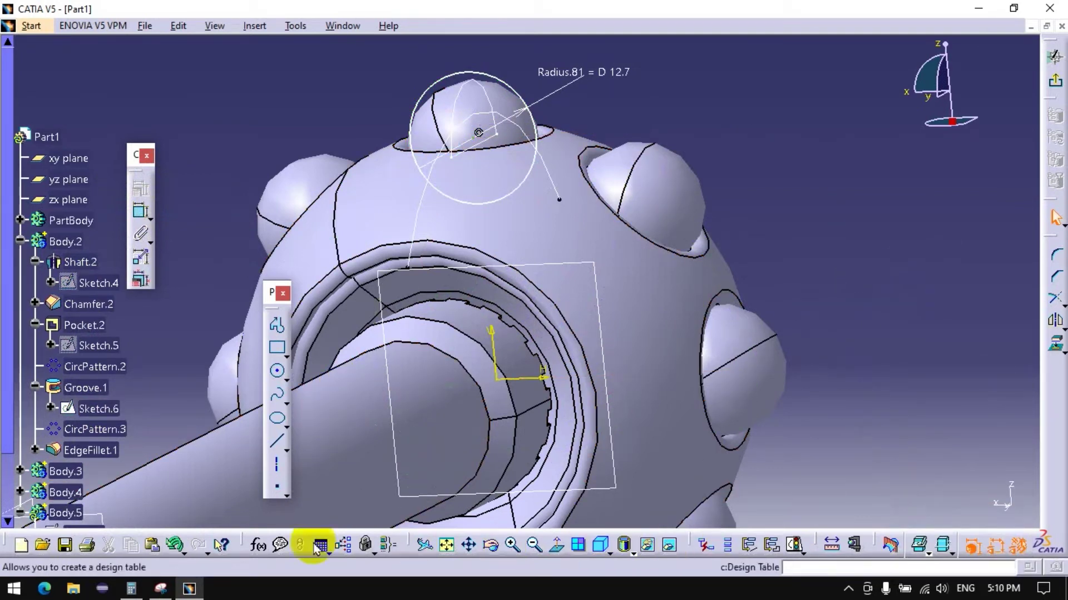
pyautogui.click(140, 214)
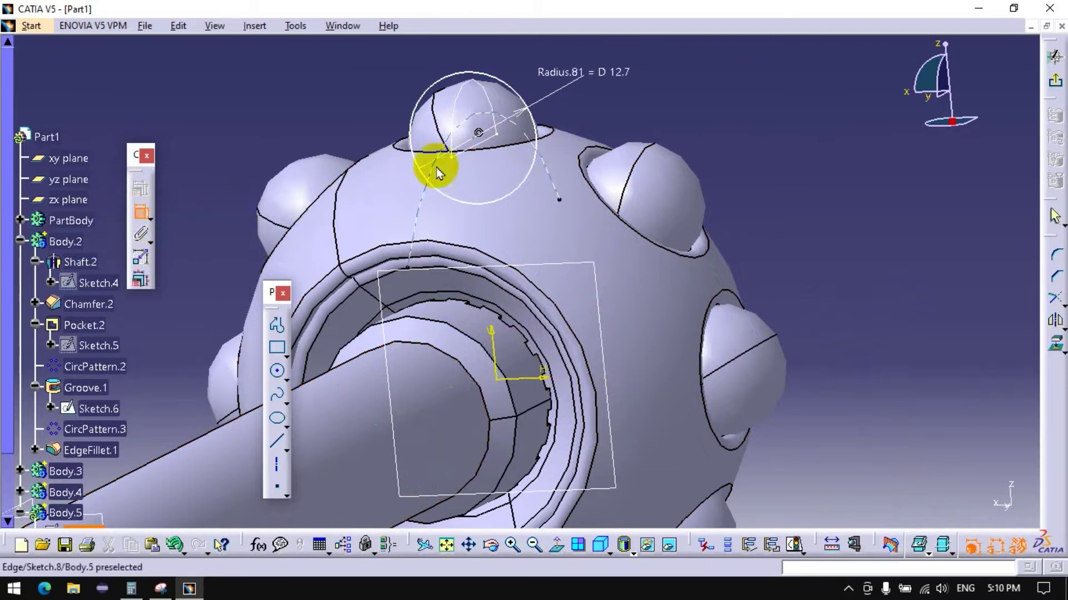
pyautogui.click(484, 143)
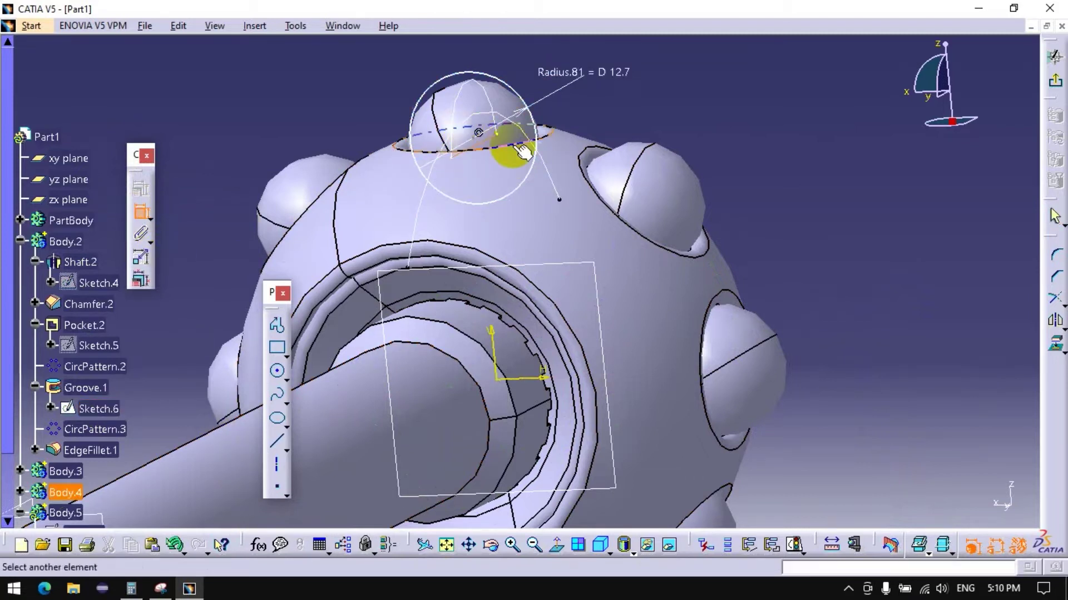
pyautogui.click(477, 135)
pyautogui.rightClick(757, 128)
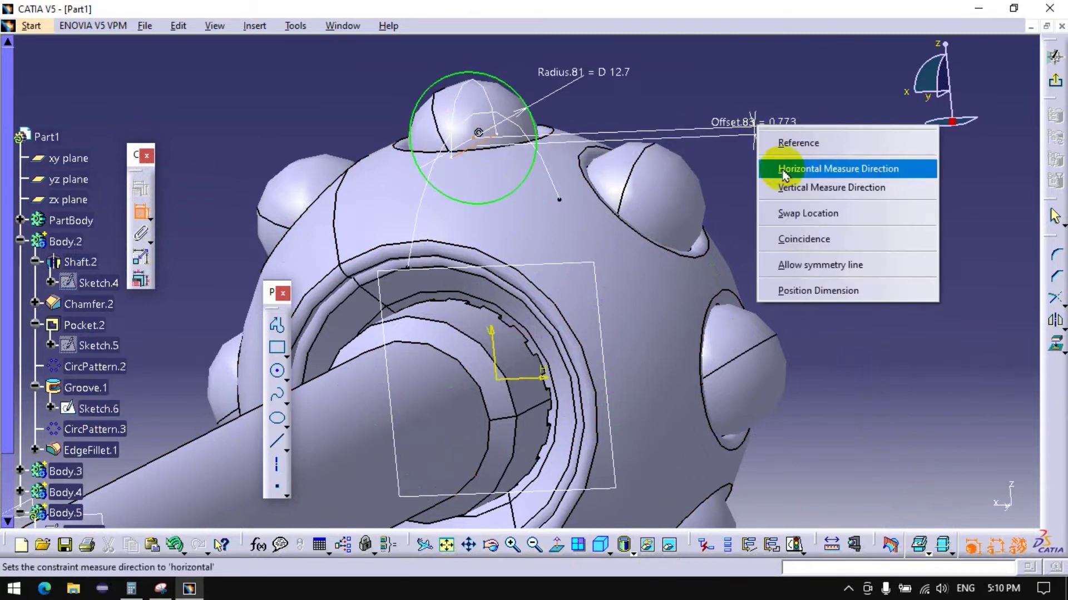
pyautogui.click(800, 240)
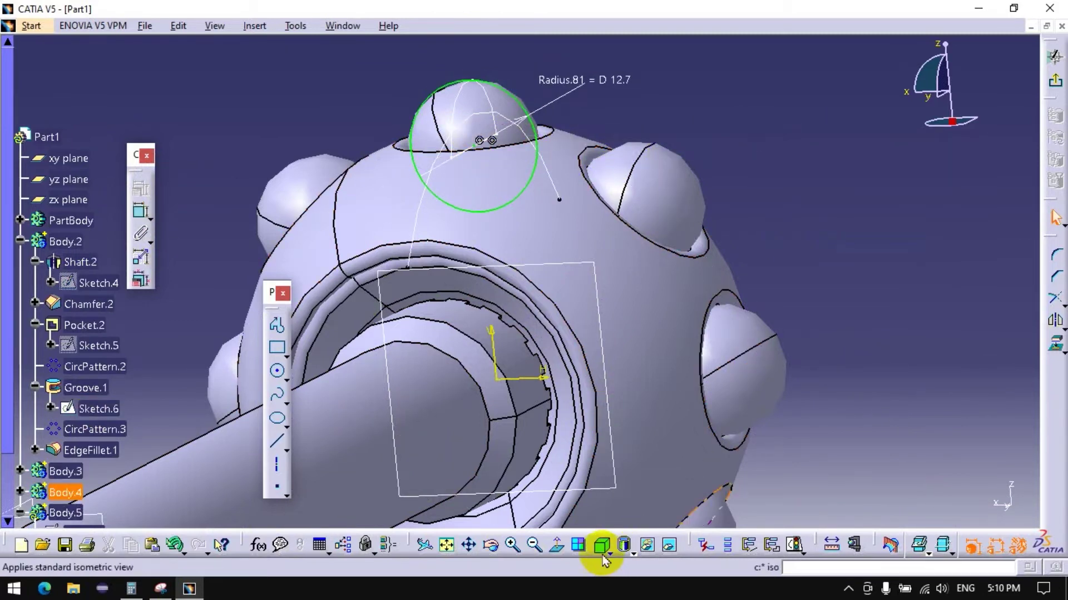
# Step: View the sketch plane head-on, clear the selection, and exit the sketch
pyautogui.click(578, 545)
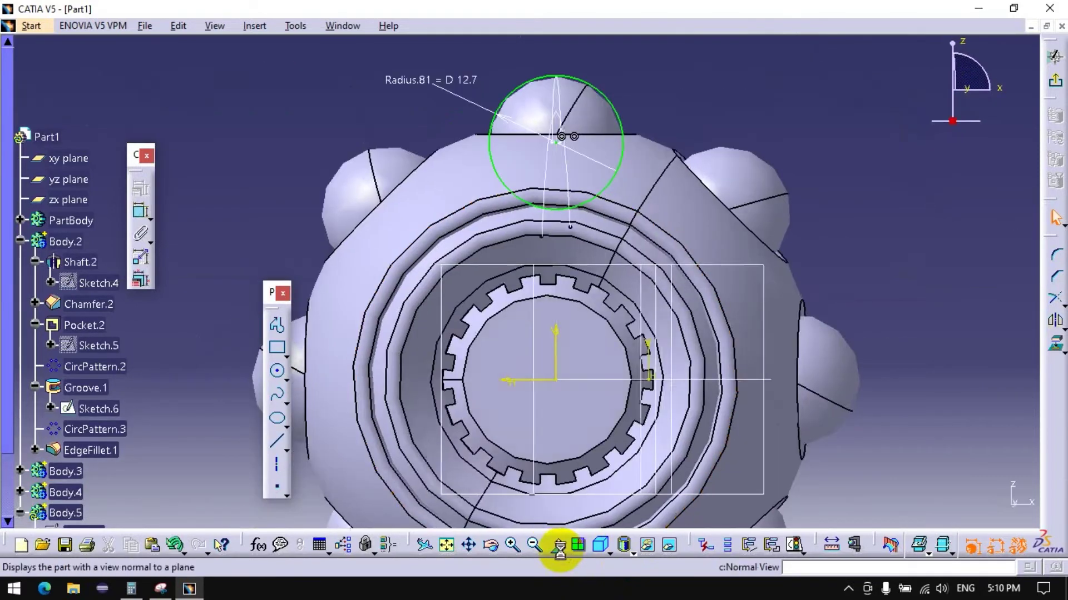
pyautogui.click(559, 546)
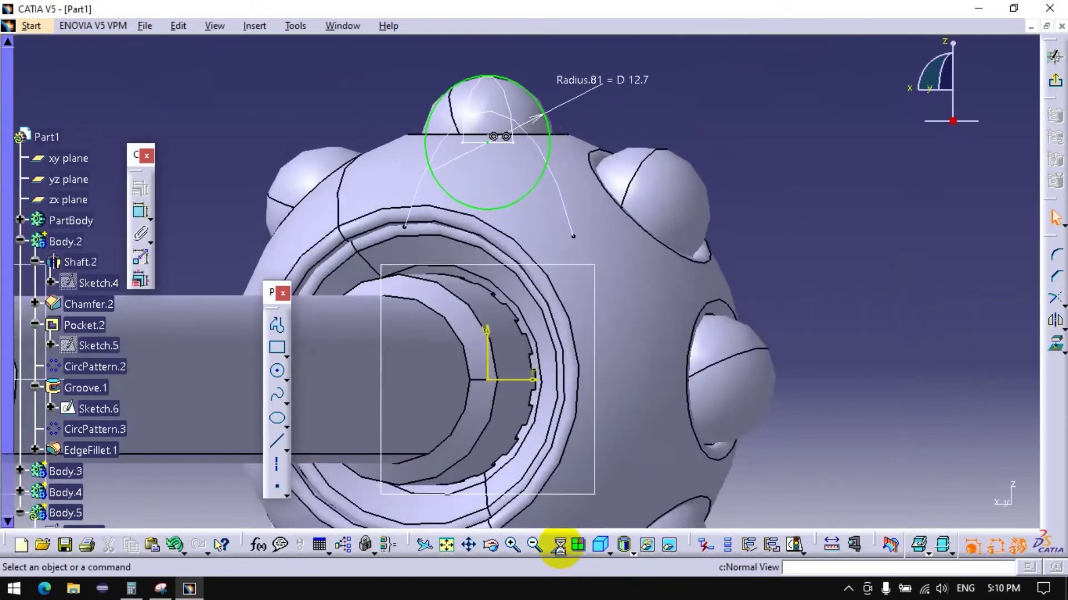
pyautogui.click(855, 215)
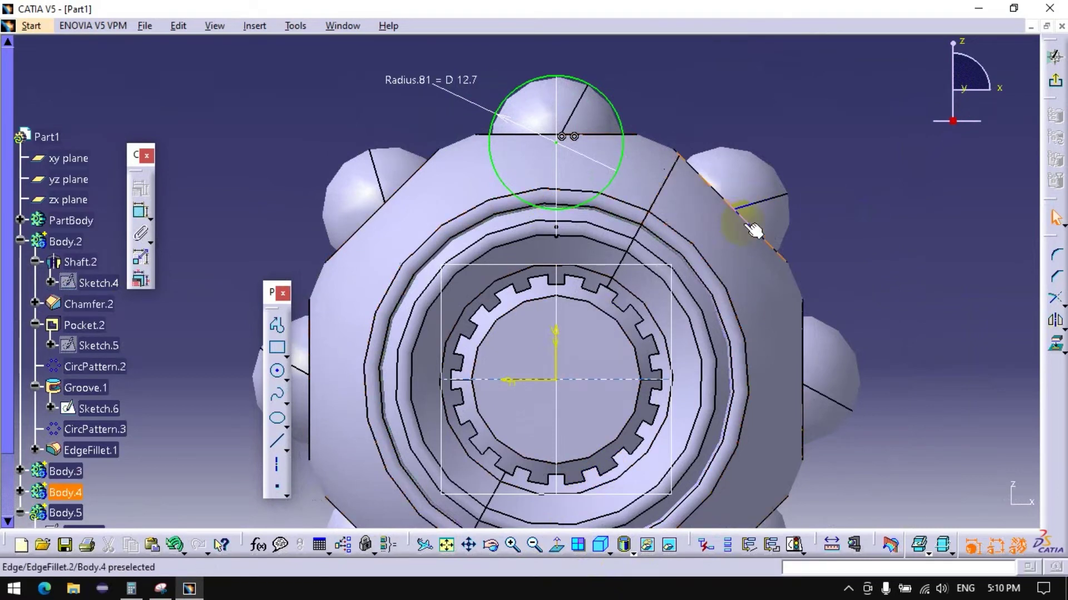
pyautogui.click(1052, 99)
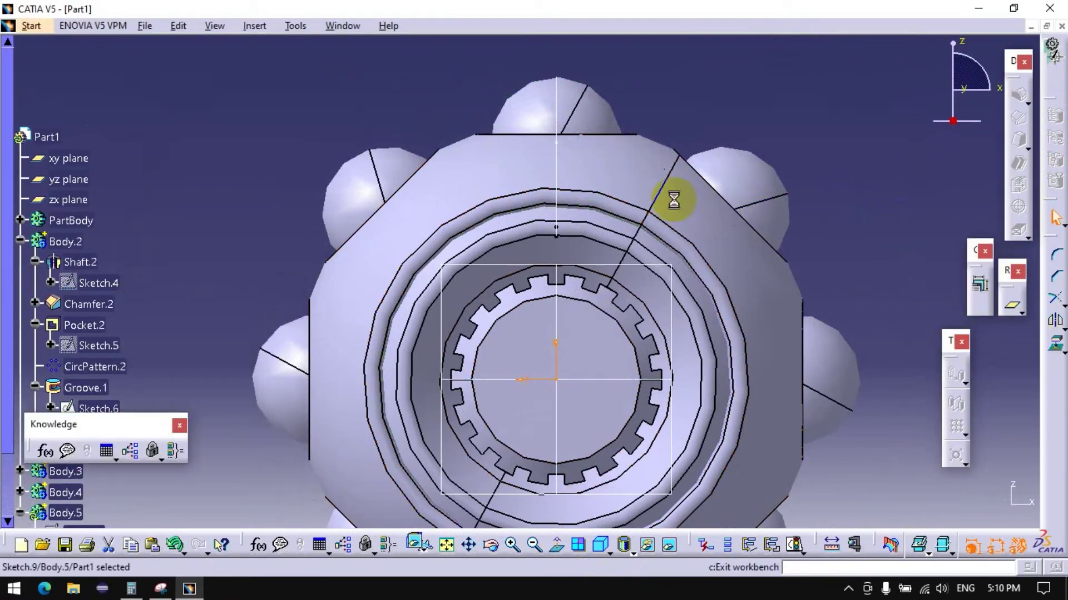
# Step: Orbit the part, cancel an unwanted new sketch, and rotate to a side view
pyautogui.moveTo(766, 162)
pyautogui.mouseDown(button='middle')
pyautogui.moveTo(782, 238)
pyautogui.moveTo(588, 262)
pyautogui.moveTo(584, 273)
pyautogui.mouseUp(button='middle')
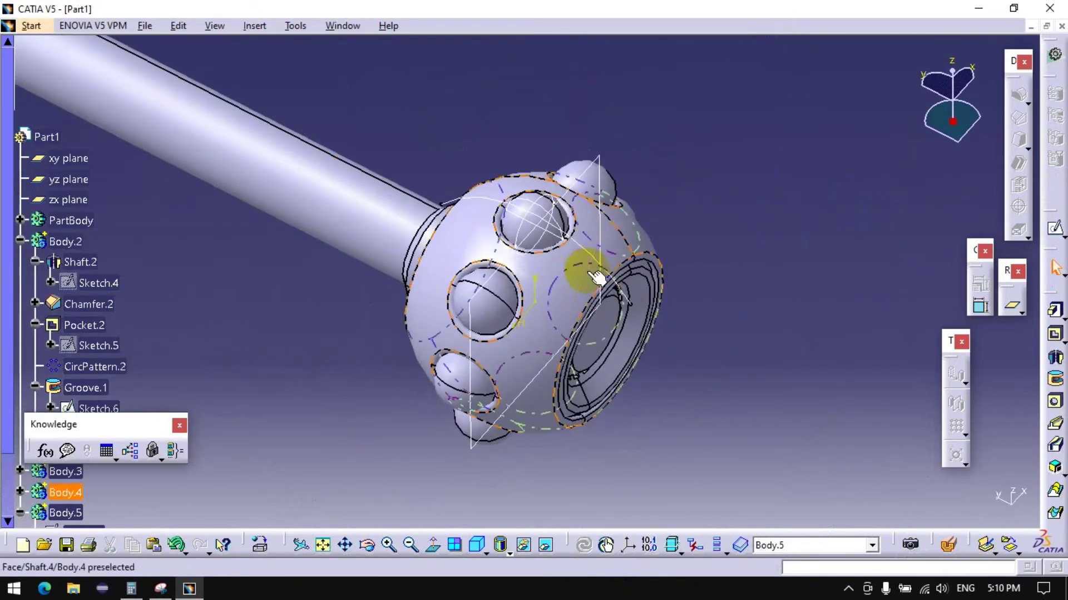
pyautogui.click(1056, 231)
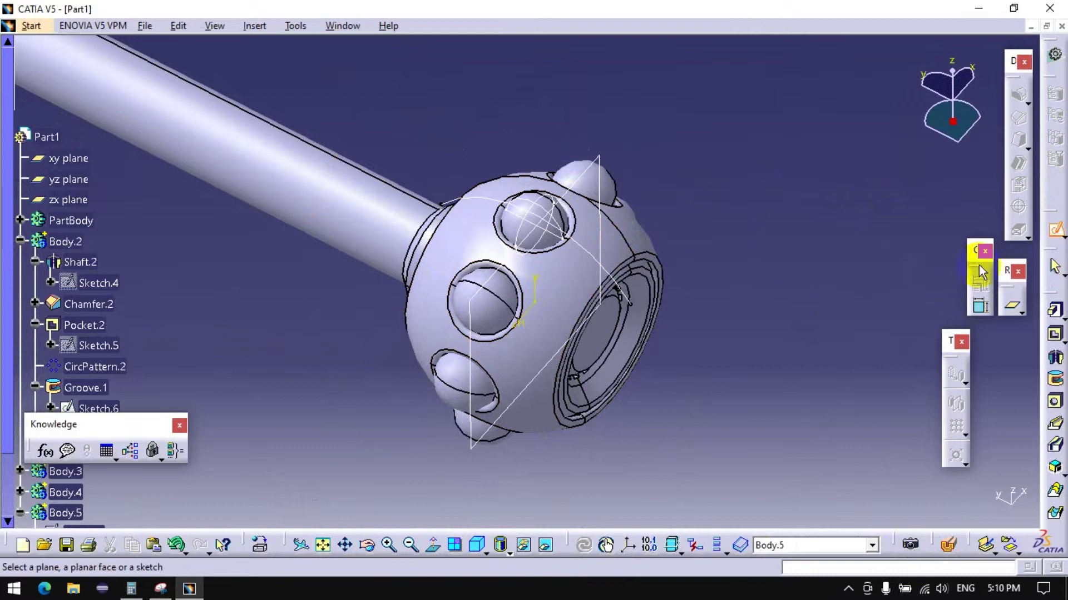
pyautogui.moveTo(472, 372)
pyautogui.mouseDown(button='middle')
pyautogui.moveTo(750, 283)
pyautogui.moveTo(750, 311)
pyautogui.mouseUp(button='middle')
pyautogui.moveTo(452, 452)
pyautogui.mouseDown(button='middle')
pyautogui.moveTo(285, 417)
pyautogui.moveTo(630, 404)
pyautogui.moveTo(565, 316)
pyautogui.moveTo(610, 327)
pyautogui.moveTo(532, 326)
pyautogui.mouseUp(button='middle')
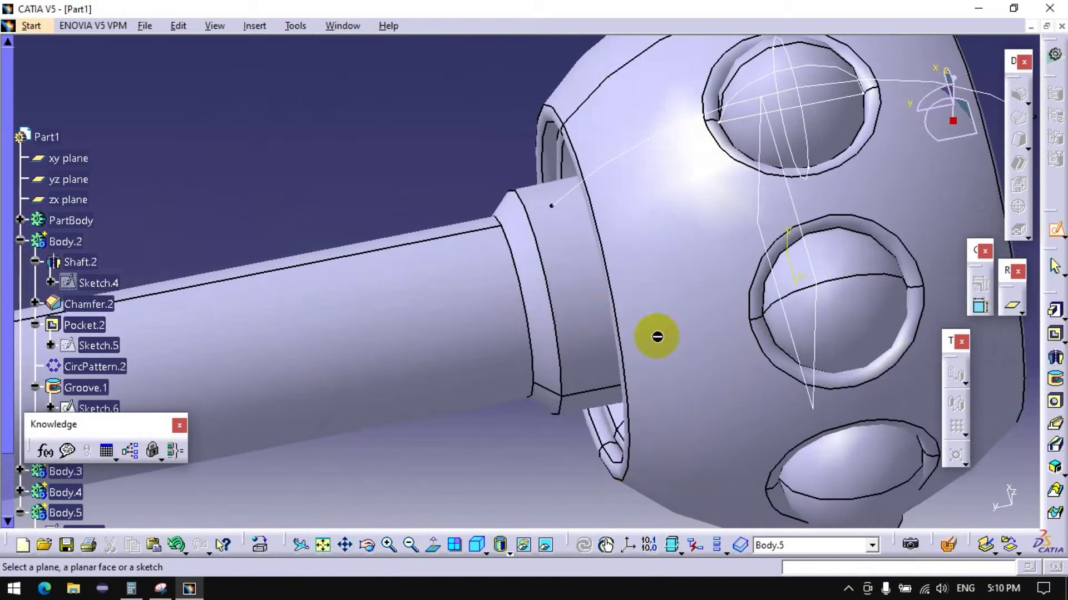
pyautogui.click(1056, 230)
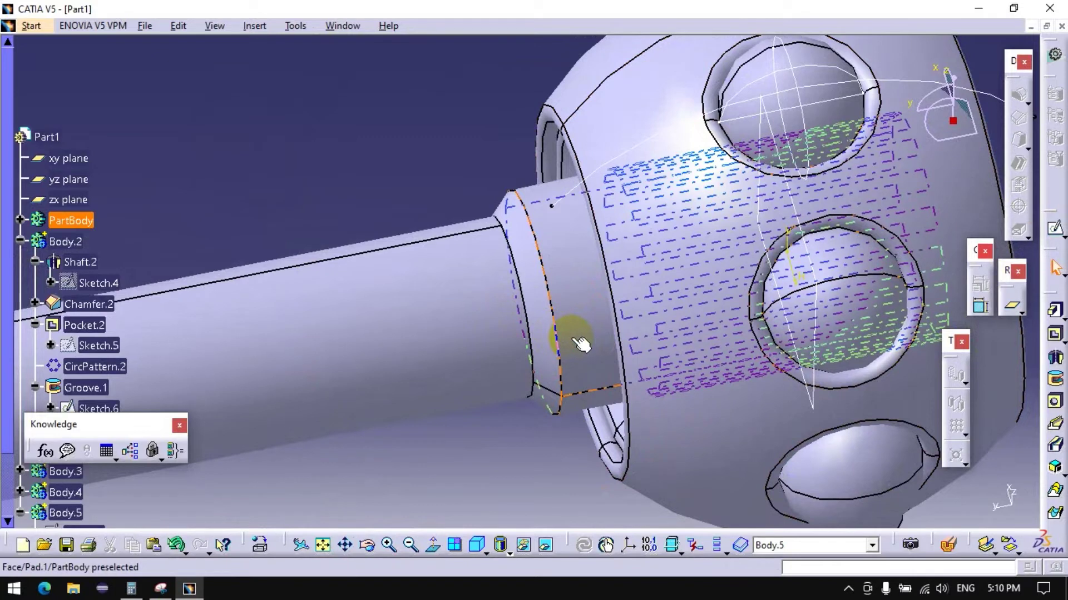
pyautogui.moveTo(543, 425); pyautogui.dragTo(672, 455, button='middle')
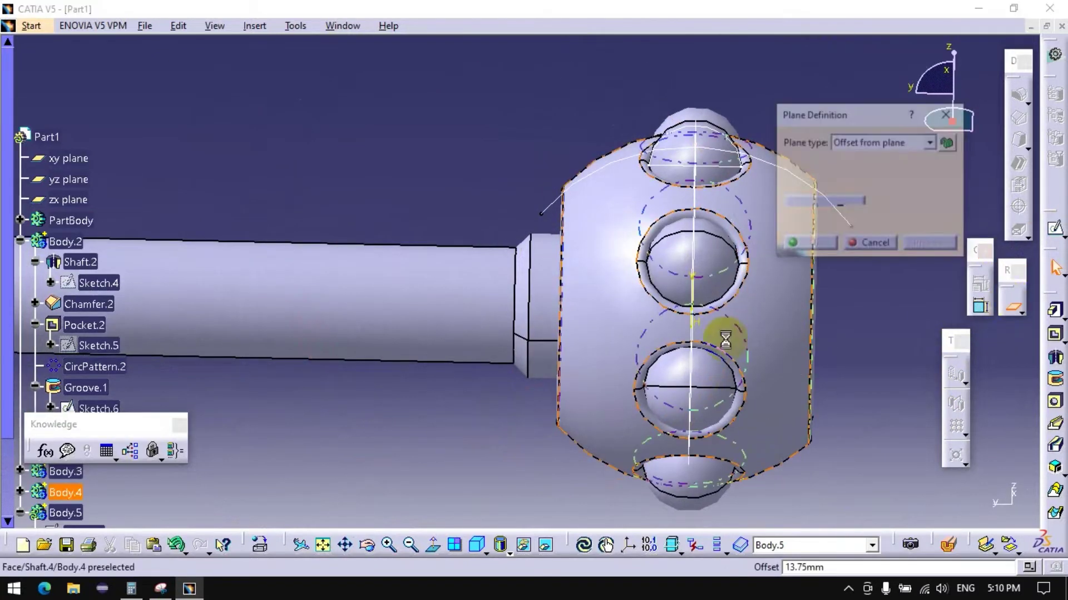
# Step: Create an offset plane from the ball face at the shaft's end
pyautogui.moveTo(634, 350); pyautogui.dragTo(389, 362, button='middle')
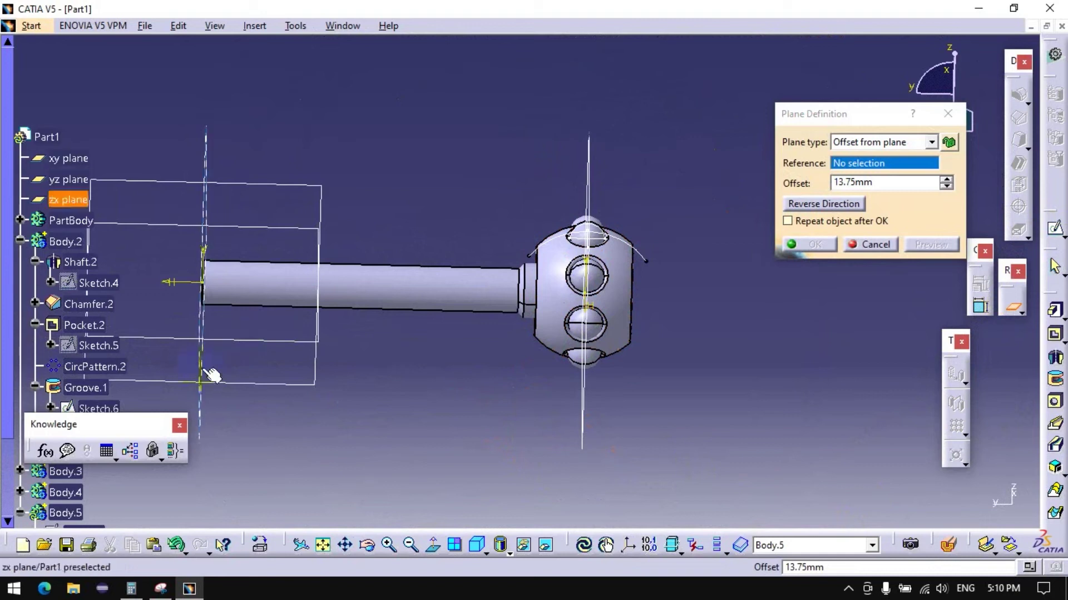
pyautogui.moveTo(504, 351); pyautogui.dragTo(374, 341, button='middle')
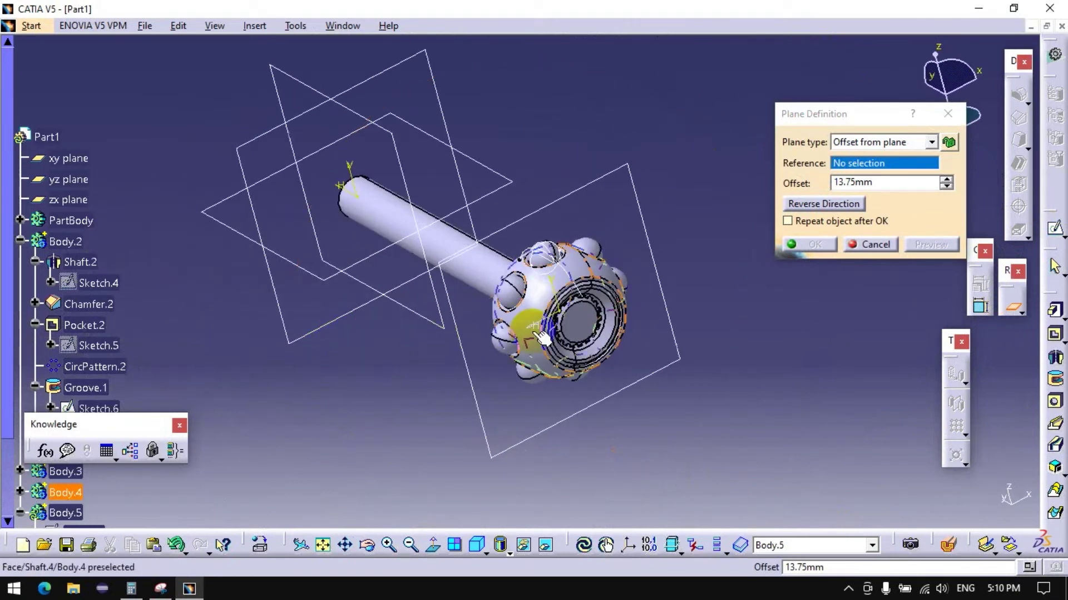
pyautogui.click(581, 325)
pyautogui.moveTo(402, 429); pyautogui.dragTo(512, 286, button='middle')
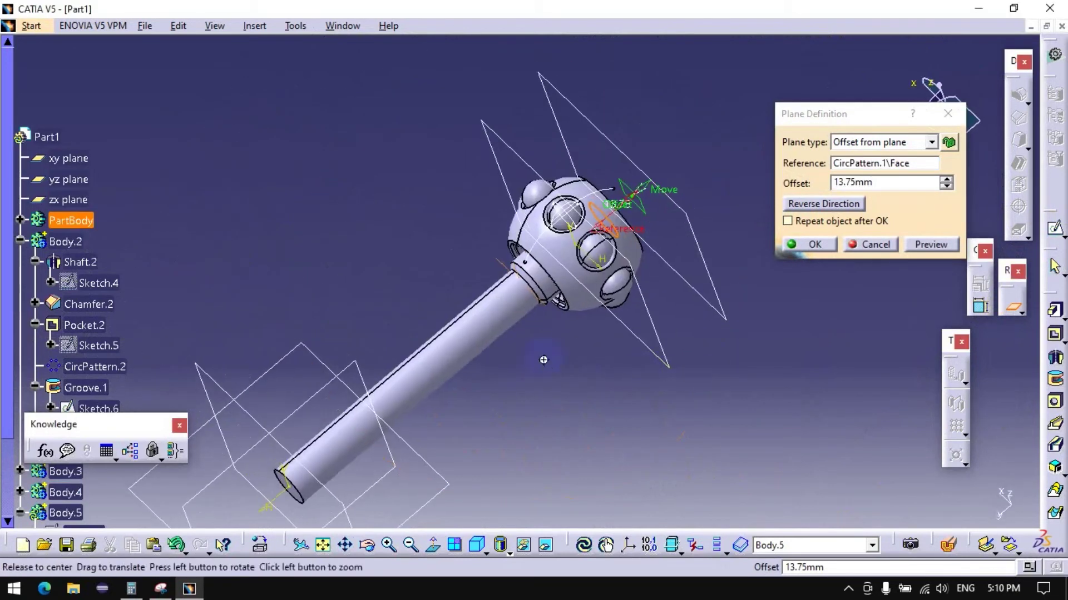
pyautogui.doubleClick(867, 183)
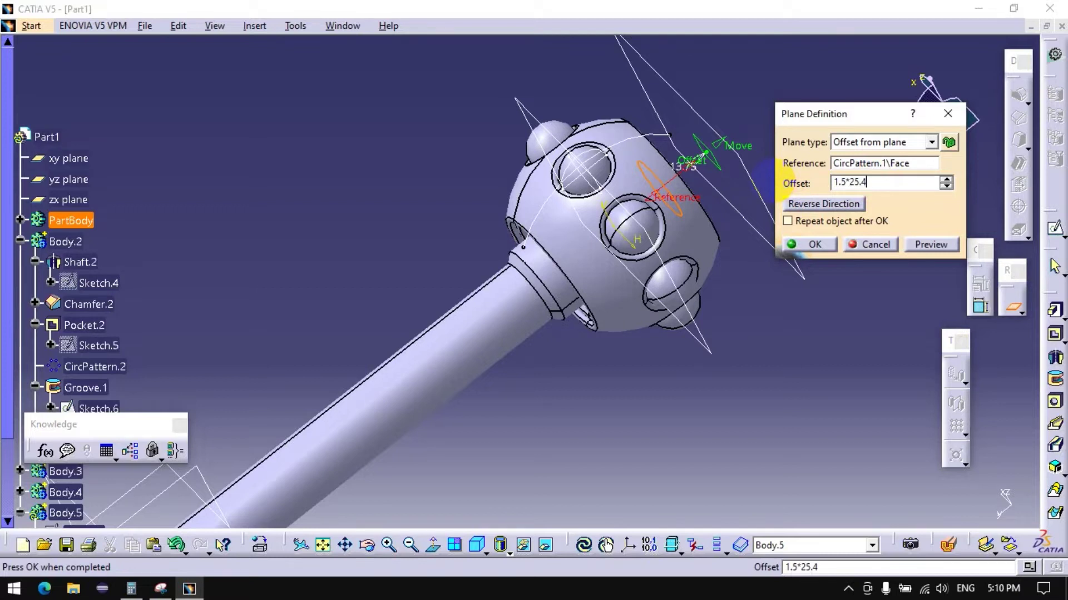
pyautogui.press('Return')
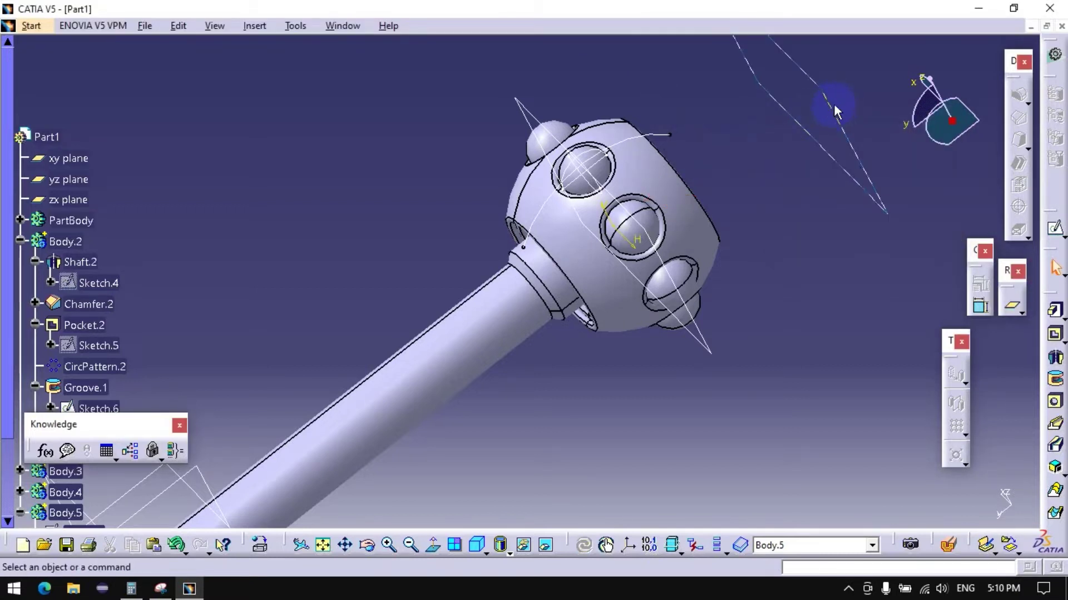
# Step: Re-edit the new plane, enabling repeat and flipping the offset to the other side
pyautogui.doubleClick(843, 120)
pyautogui.click(789, 217)
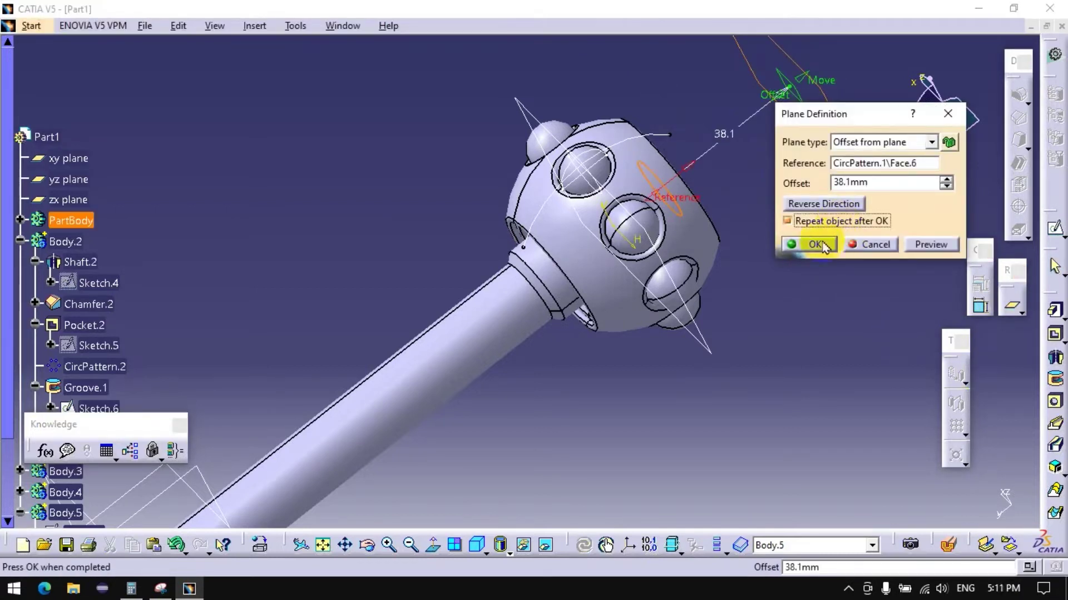
pyautogui.click(813, 241)
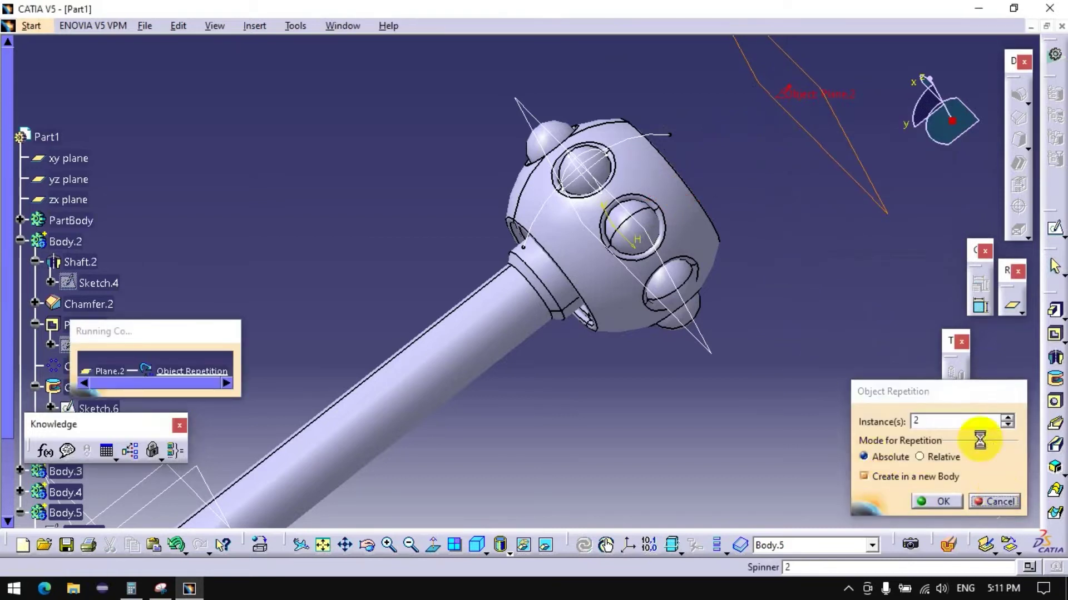
pyautogui.press('Return')
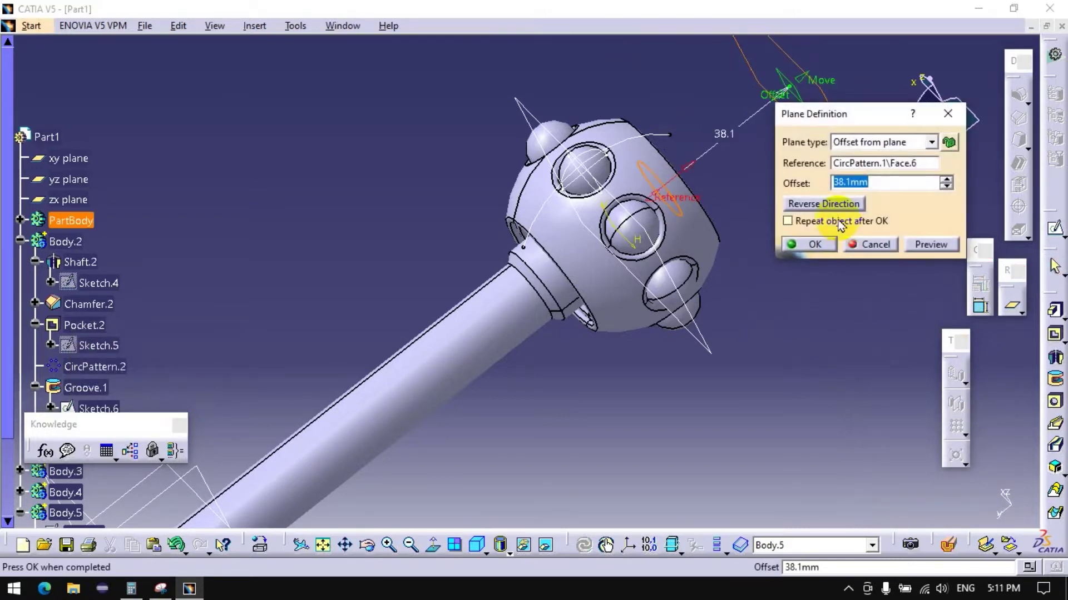
pyautogui.click(834, 207)
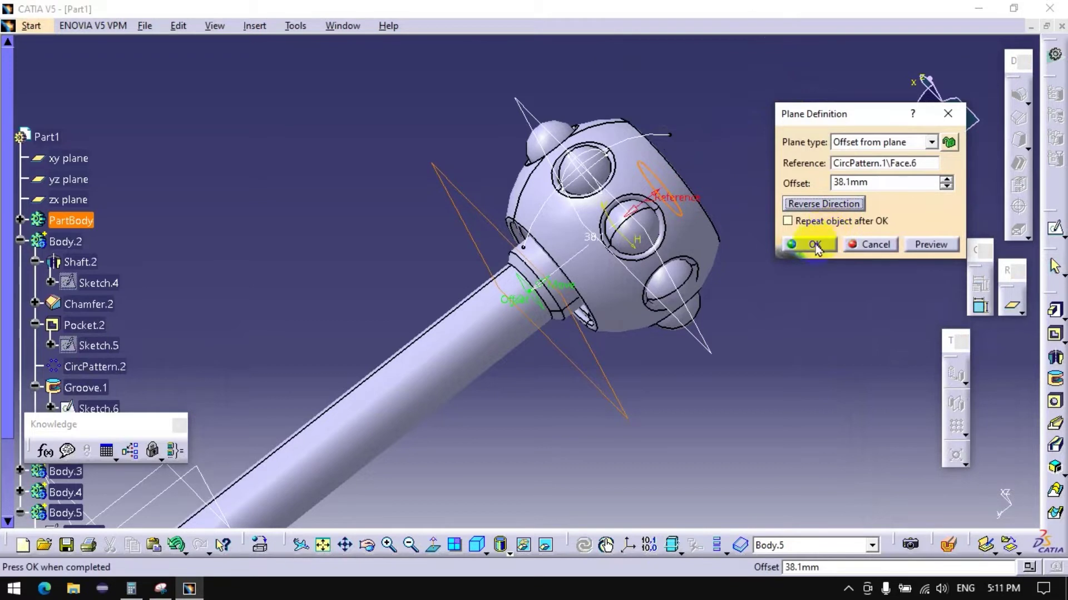
pyautogui.click(815, 245)
# Step: Set the plane's offset to 34 mm from CircPattern.1 Face.6 and begin a new sketch
pyautogui.moveTo(736, 374); pyautogui.dragTo(671, 348, button='middle')
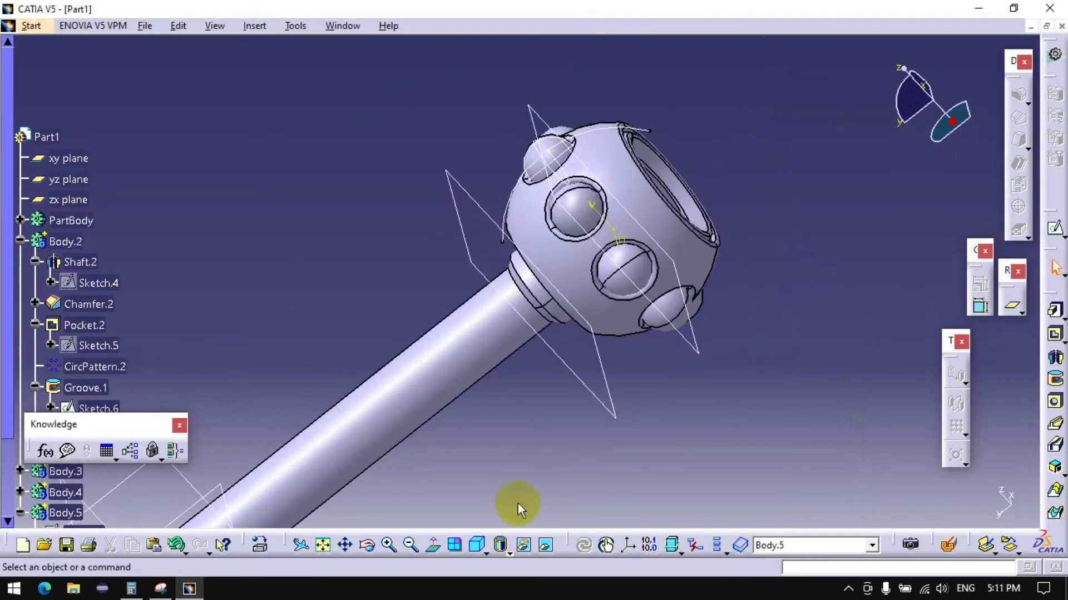
pyautogui.click(456, 544)
pyautogui.click(420, 449)
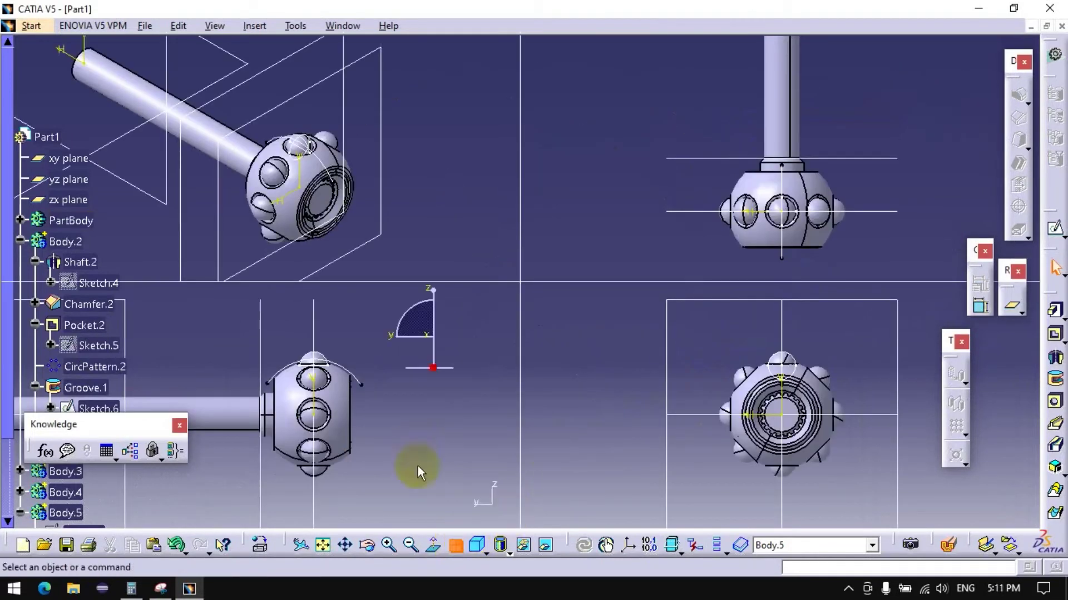
pyautogui.click(454, 545)
pyautogui.keyDown('ctrl'); pyautogui.moveTo(496, 422); pyautogui.dragTo(486, 274, button='middle'); pyautogui.keyUp('ctrl')
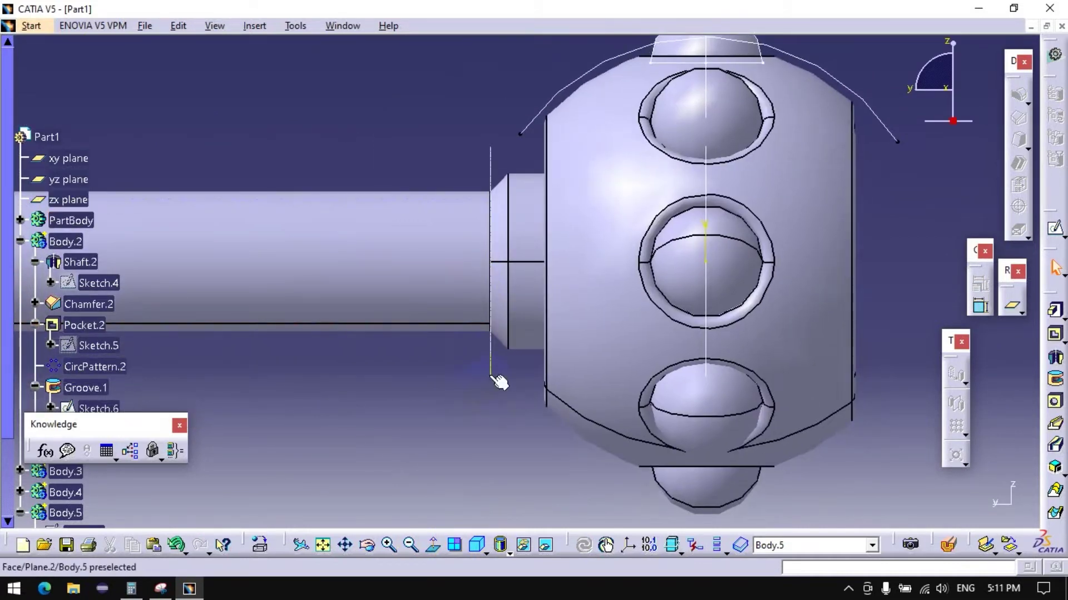
pyautogui.click(492, 376)
pyautogui.click(946, 187)
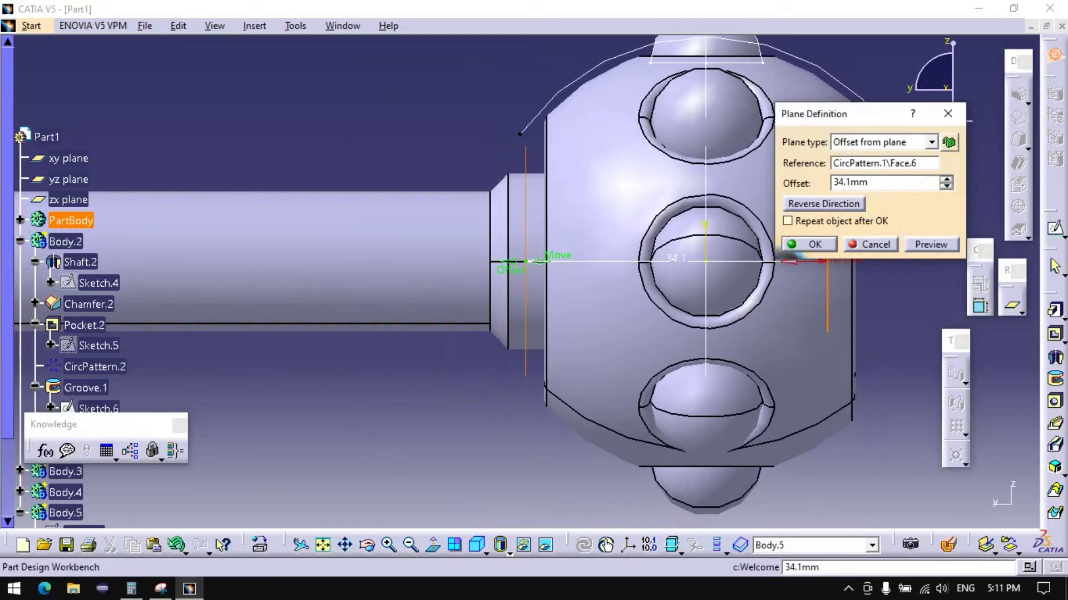
pyautogui.click(923, 183)
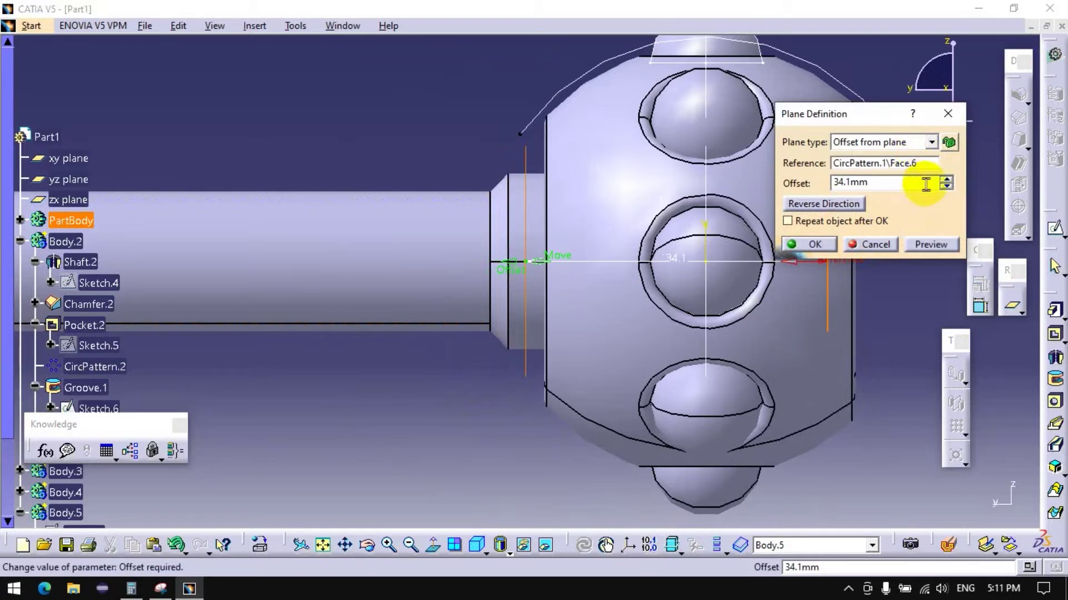
pyautogui.click(743, 176)
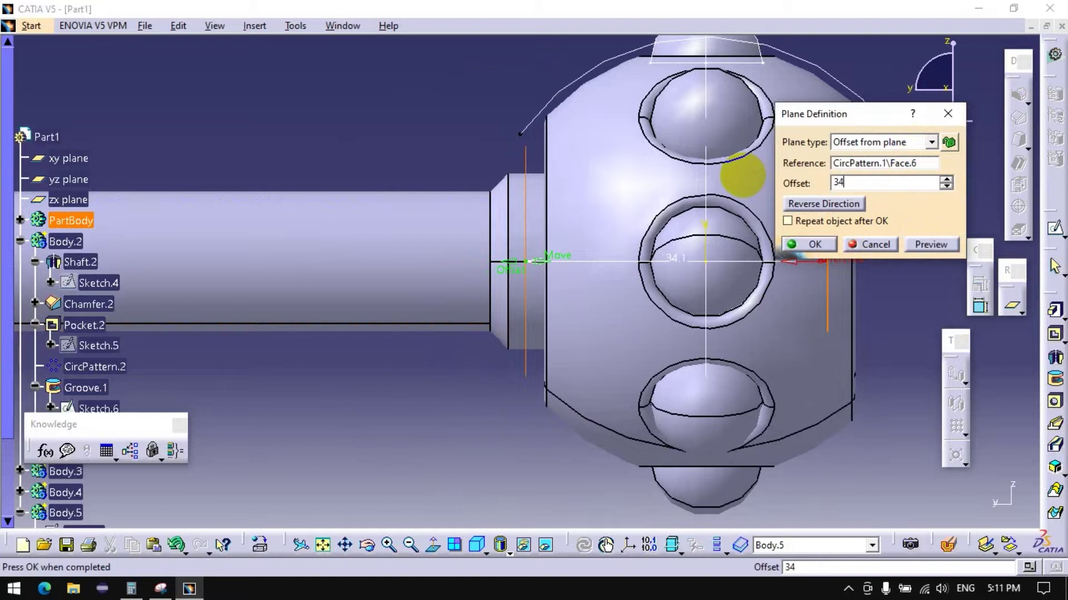
pyautogui.press('Return')
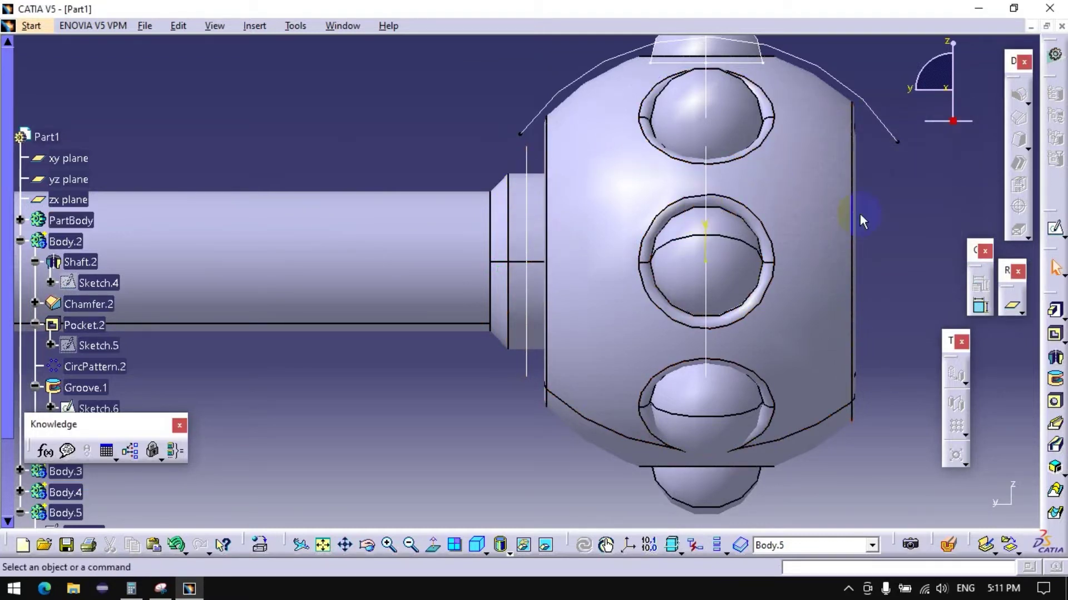
pyautogui.click(1055, 228)
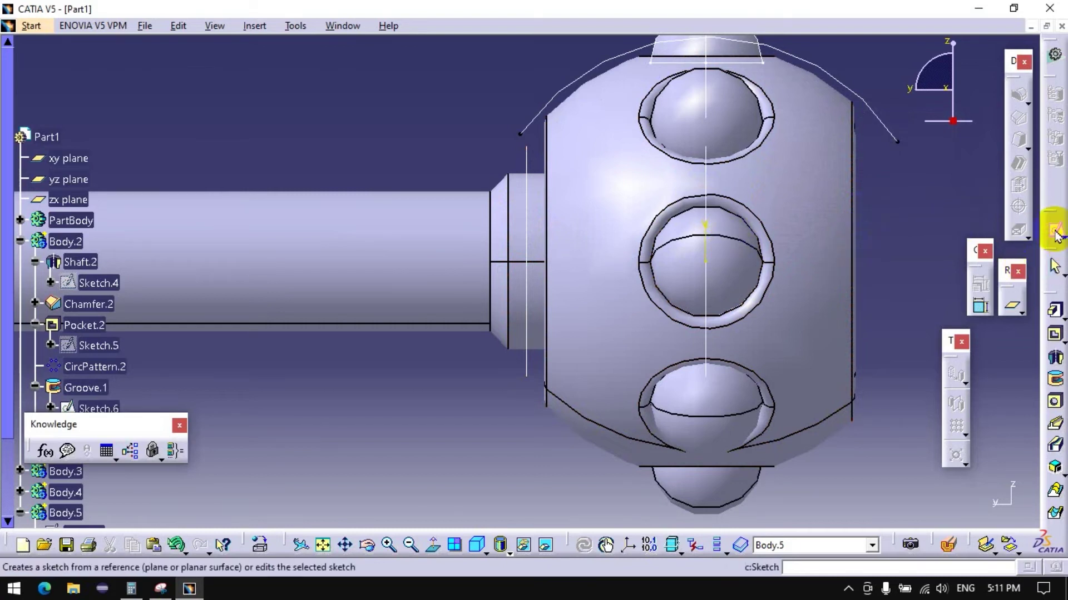
# Step: Place Sketch.10 on the yz plane and frame the view on the shaft's ball end
pyautogui.moveTo(648, 181); pyautogui.dragTo(657, 317, button='middle')
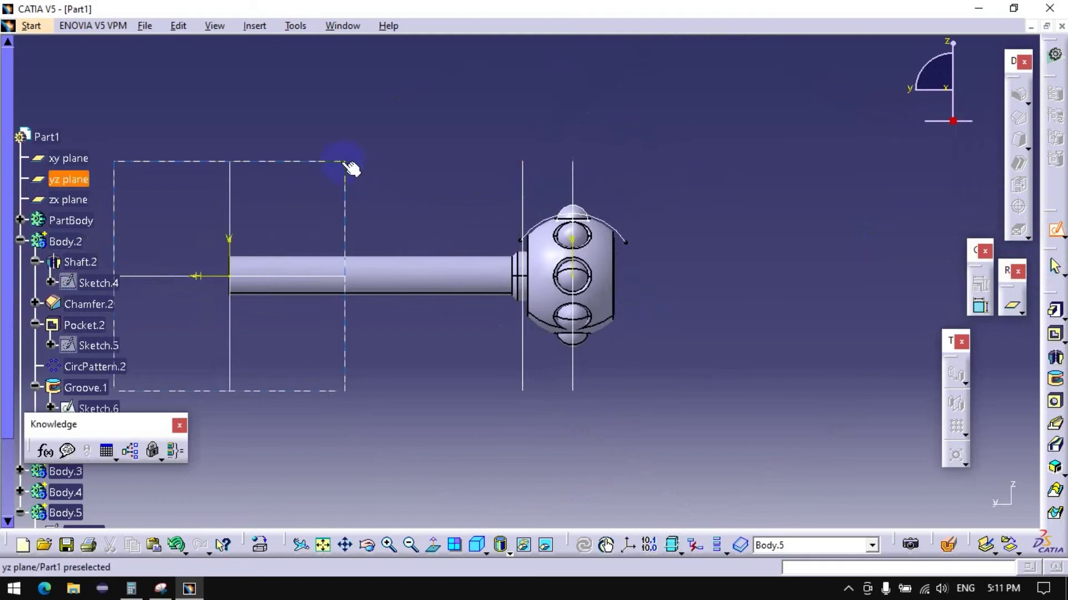
pyautogui.click(349, 165)
pyautogui.moveTo(609, 288)
pyautogui.mouseDown(button='middle')
pyautogui.moveTo(609, 207)
pyautogui.moveTo(758, 225)
pyautogui.mouseUp(button='middle')
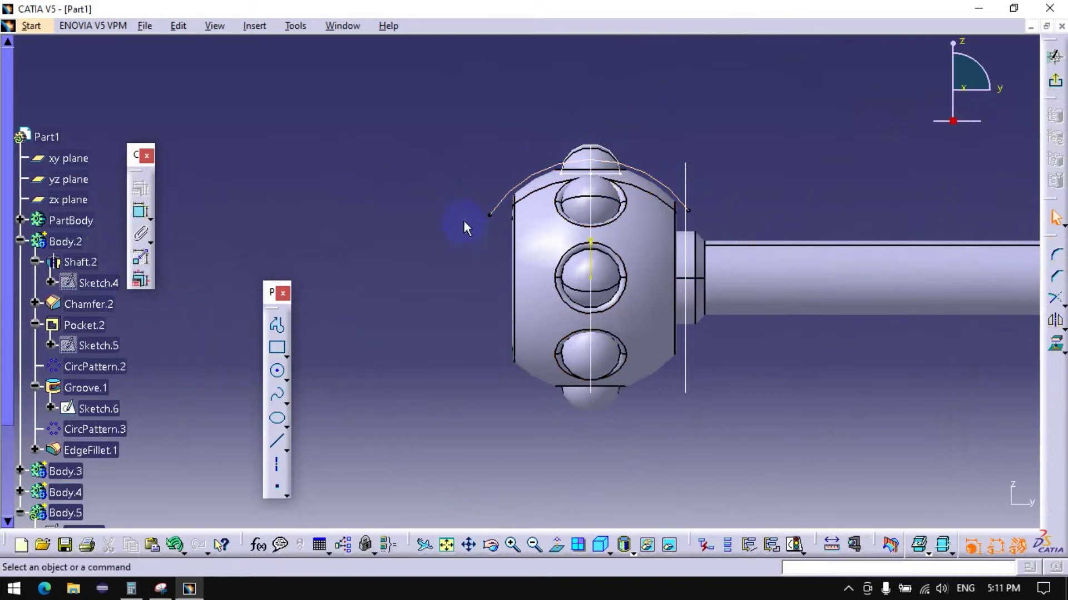
pyautogui.moveTo(464, 227)
pyautogui.mouseDown(button='middle')
pyautogui.moveTo(439, 273)
pyautogui.moveTo(435, 258)
pyautogui.mouseUp(button='middle')
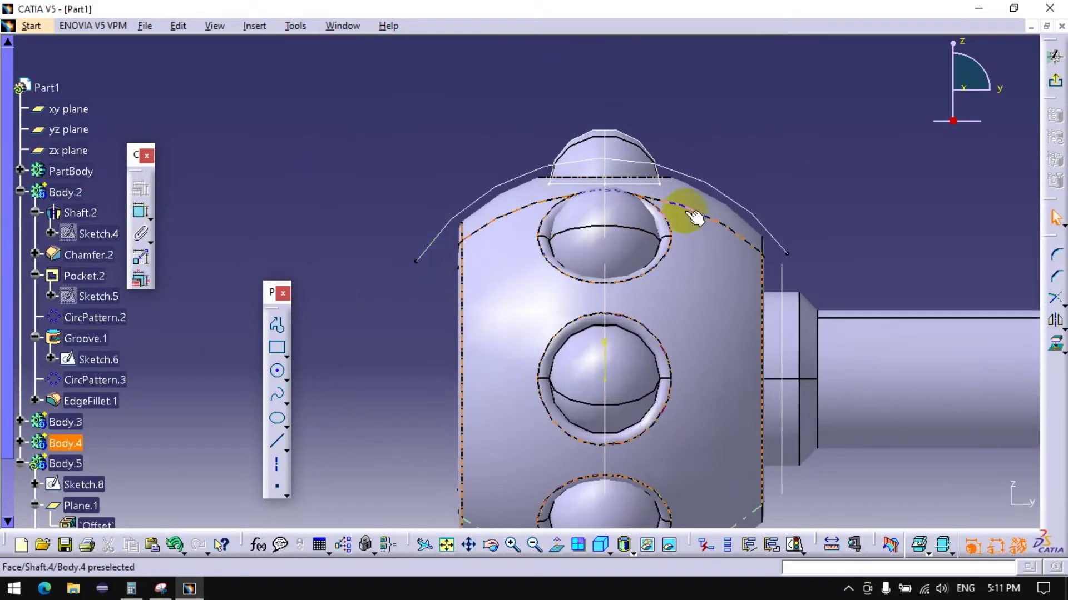
pyautogui.scroll(-3, 169, 325)
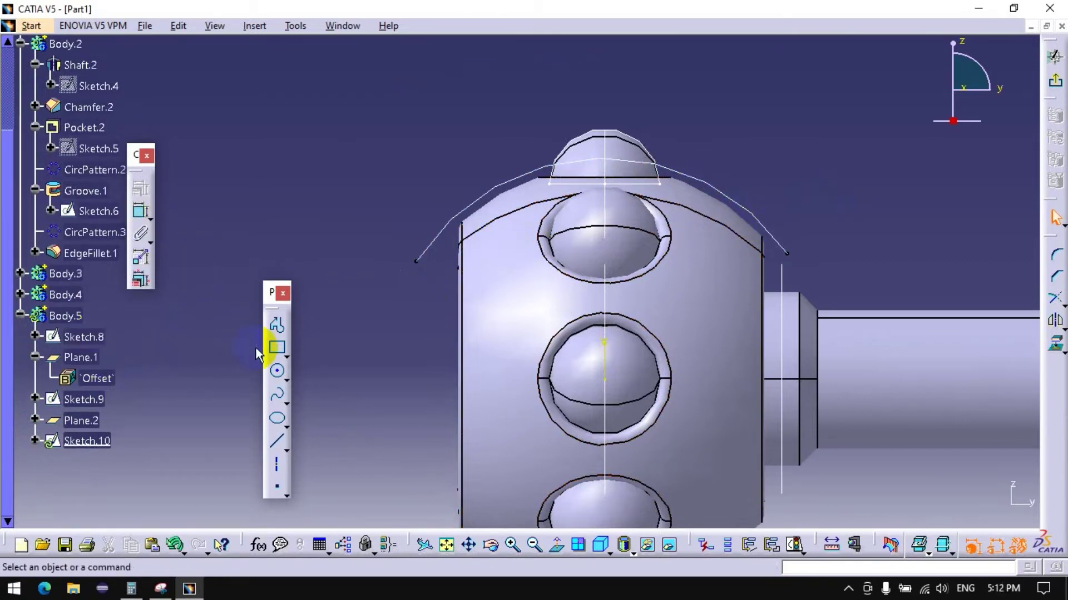
# Step: Draw a rectangle covering the top half of the ball end
pyautogui.click(278, 348)
pyautogui.click(406, 53)
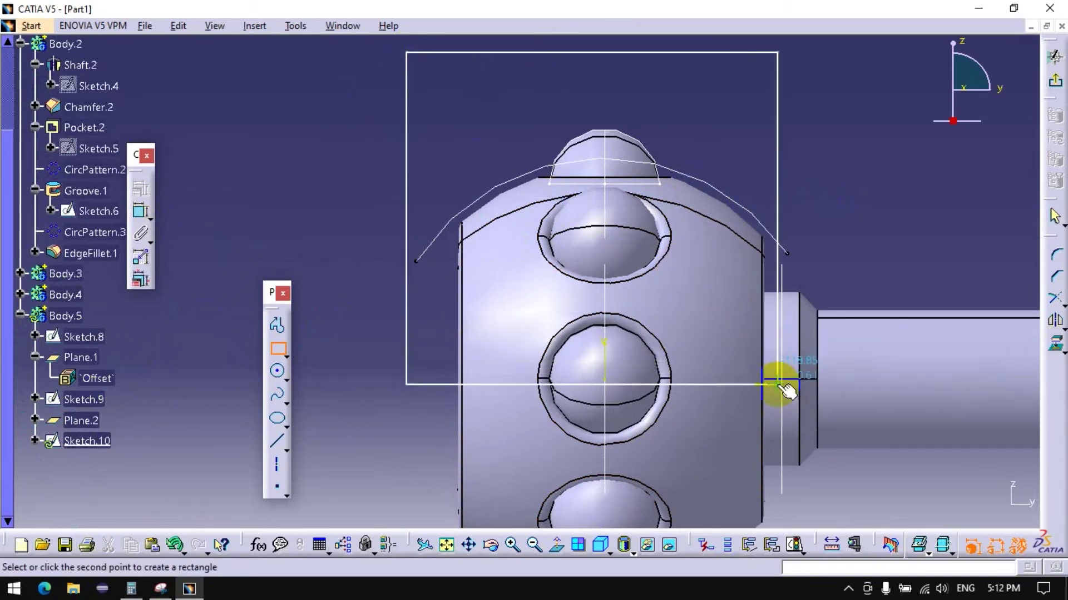
pyautogui.click(774, 379)
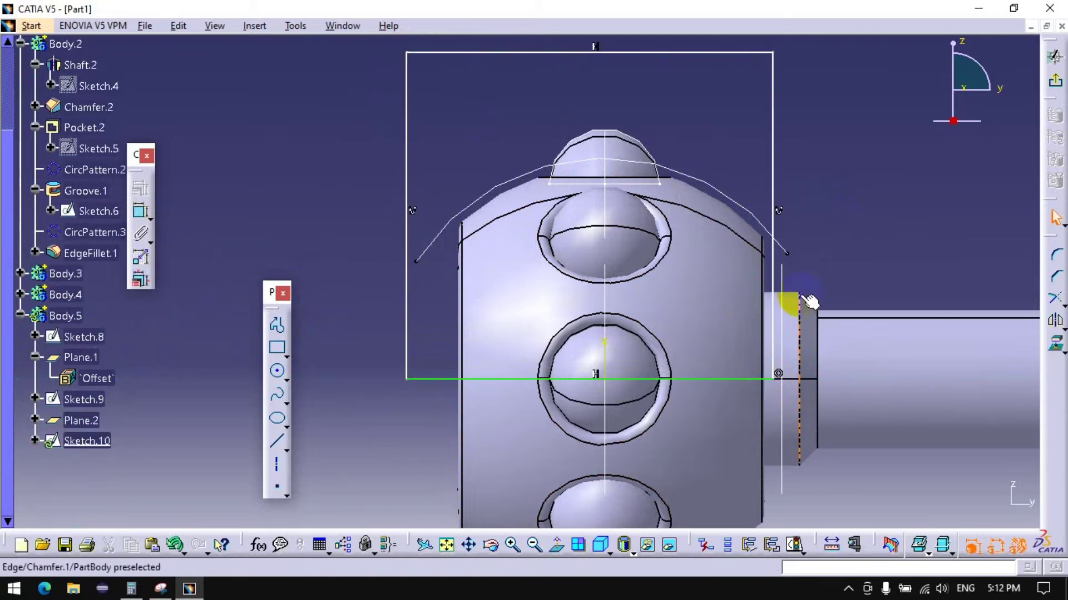
# Step: Make the rectangle's right side coincident with Plane.2
pyautogui.click(141, 211)
pyautogui.click(780, 261)
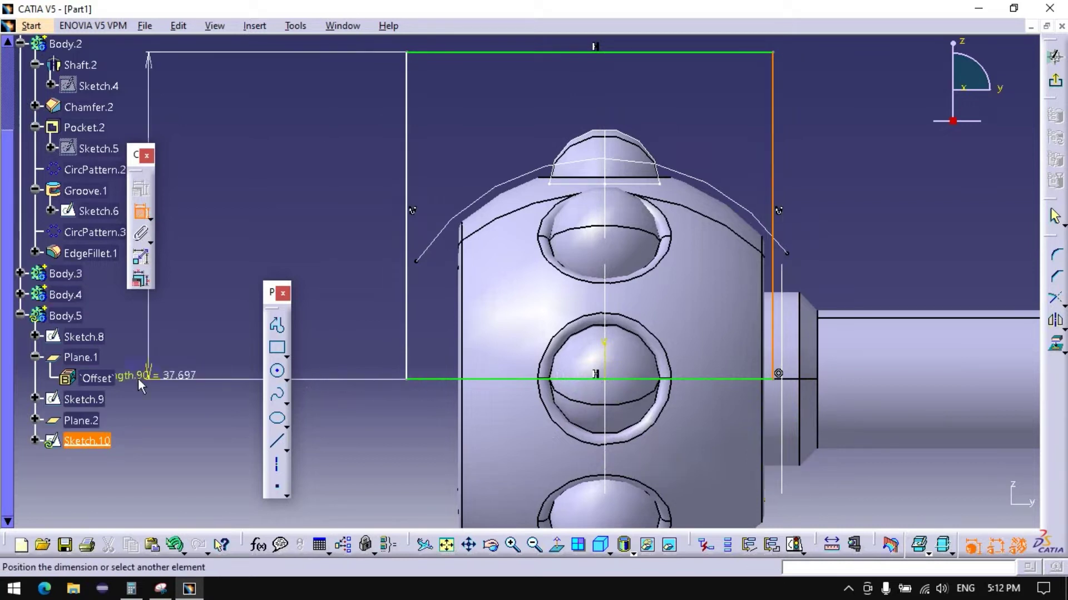
pyautogui.click(606, 294)
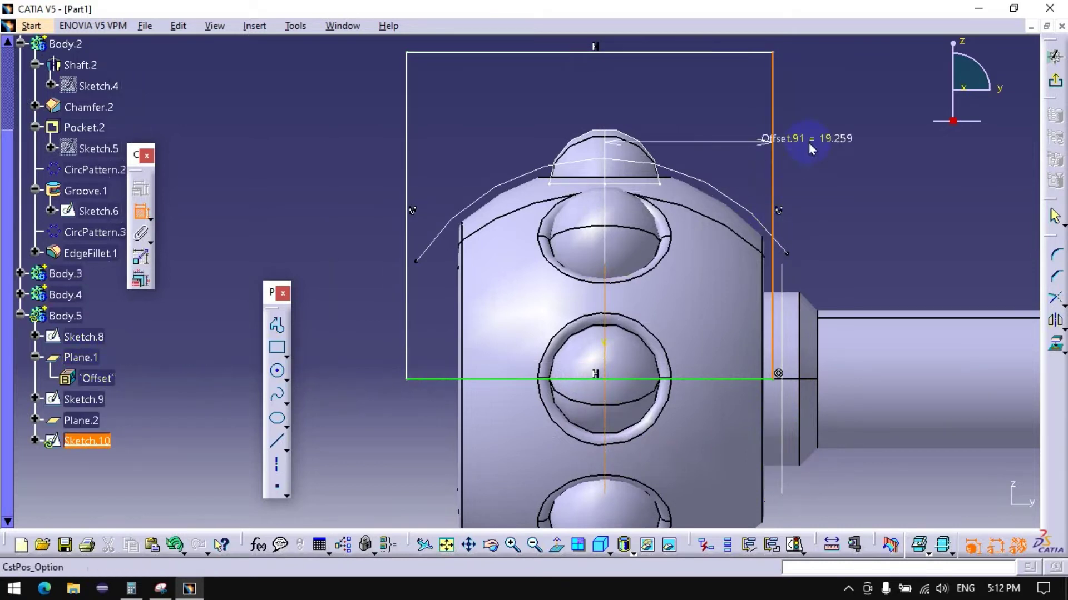
pyautogui.rightClick(810, 149)
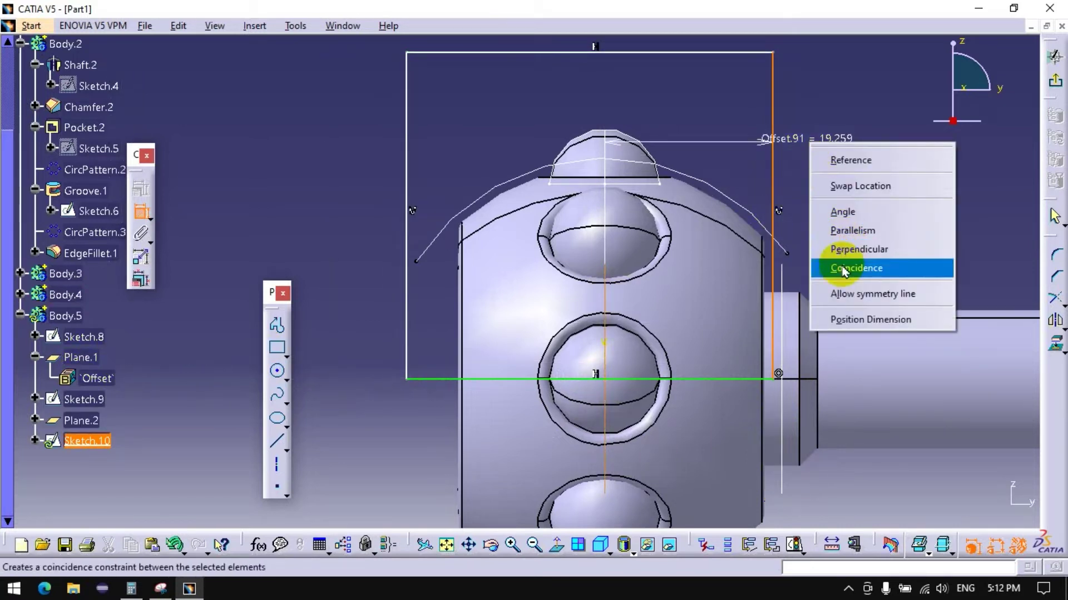
pyautogui.click(806, 161)
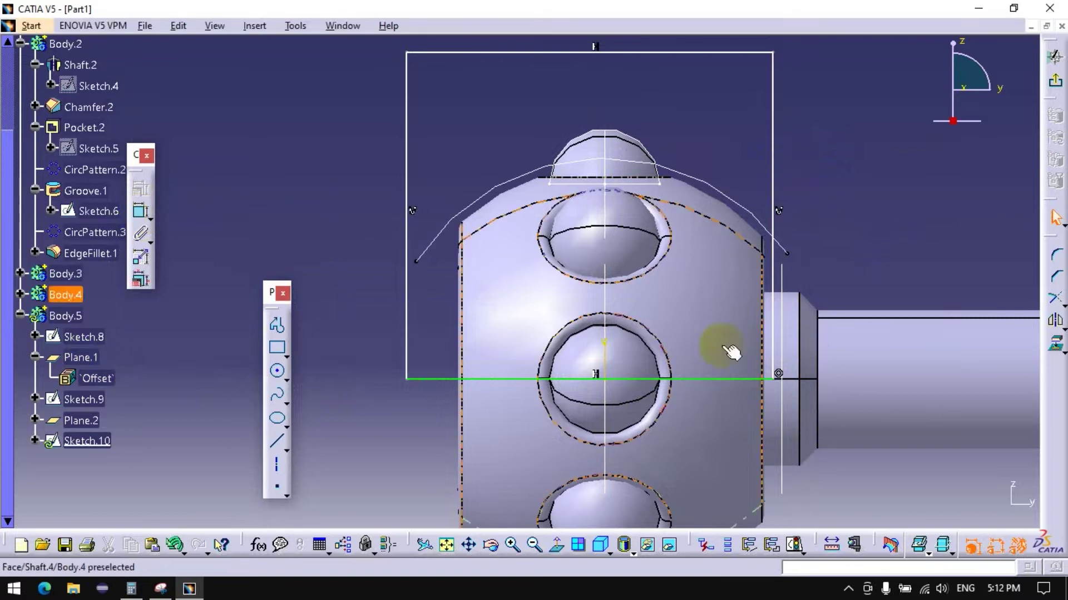
pyautogui.click(783, 483)
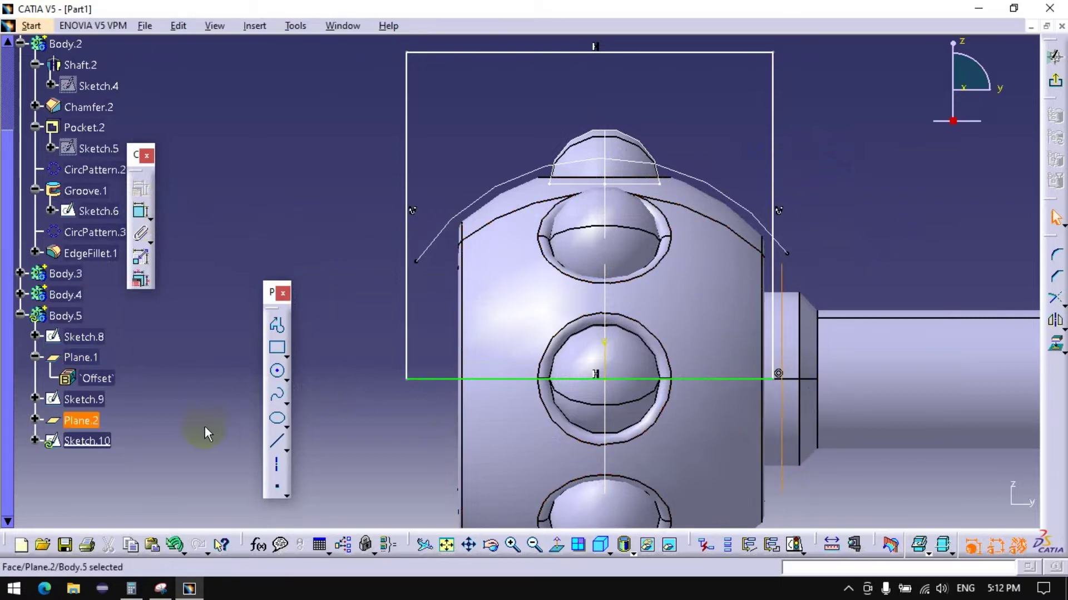
pyautogui.click(141, 211)
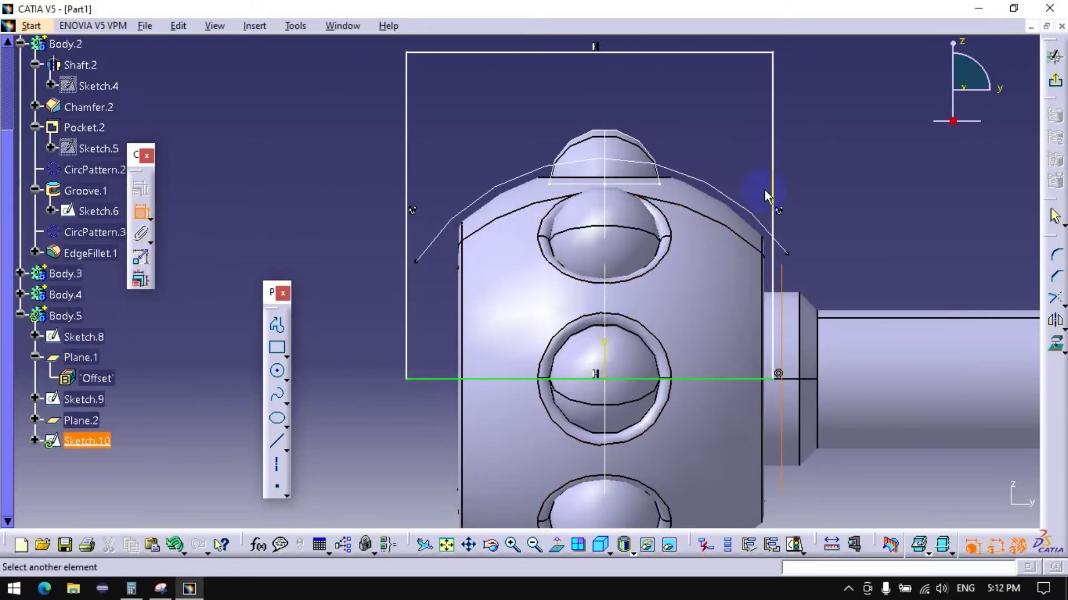
pyautogui.click(781, 179)
pyautogui.rightClick(818, 140)
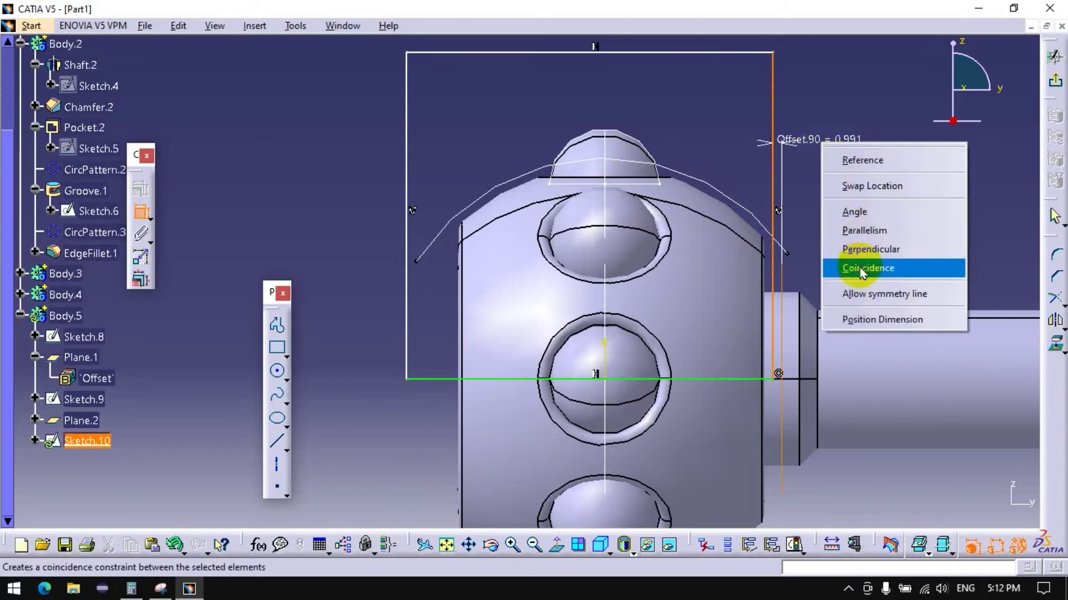
pyautogui.click(840, 269)
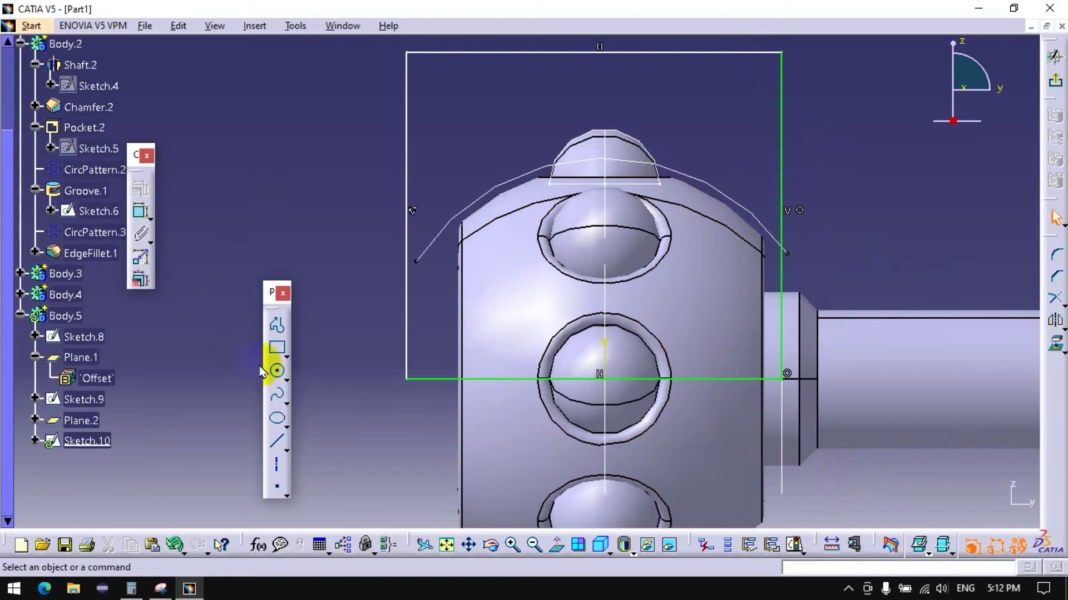
# Step: Dimension the rectangle's left side from the ball edge as Offset.93 = 2
pyautogui.click(141, 211)
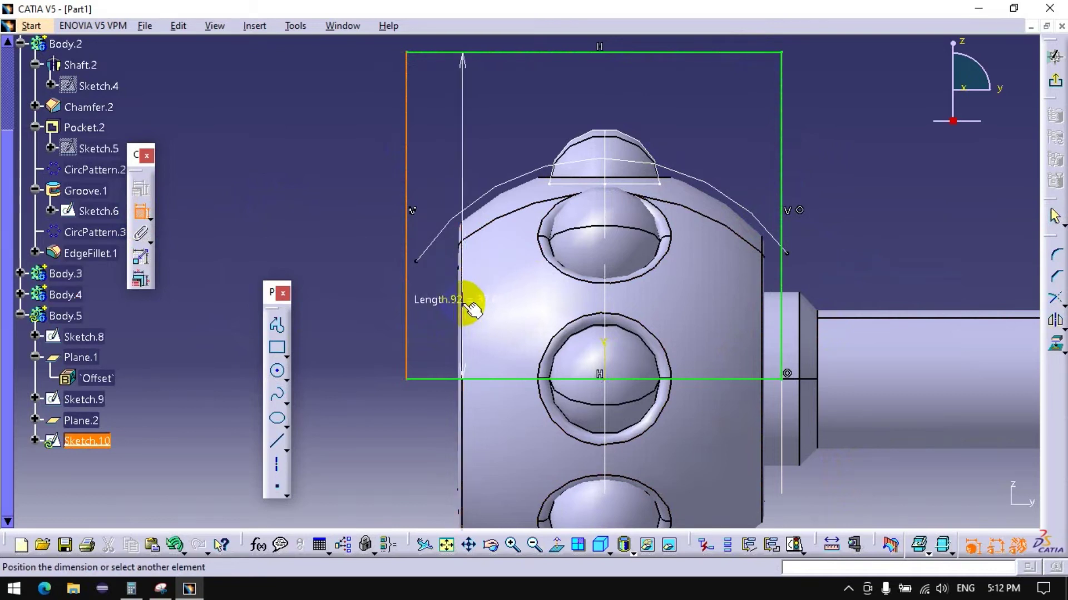
pyautogui.click(470, 305)
pyautogui.click(489, 173)
pyautogui.doubleClick(491, 175)
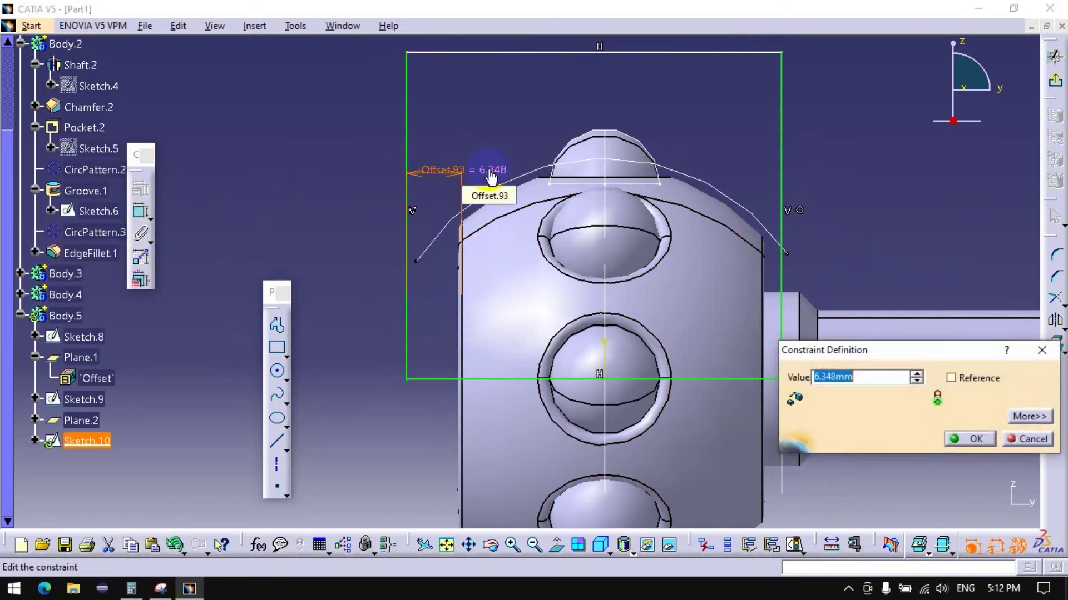
pyautogui.press('Return')
pyautogui.click(335, 149)
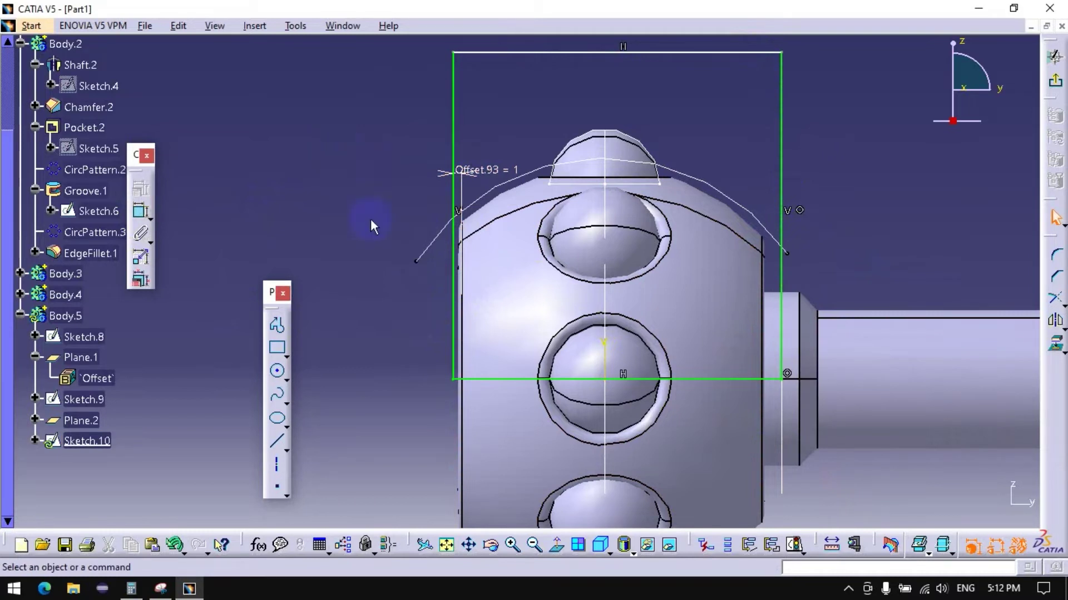
pyautogui.doubleClick(492, 169)
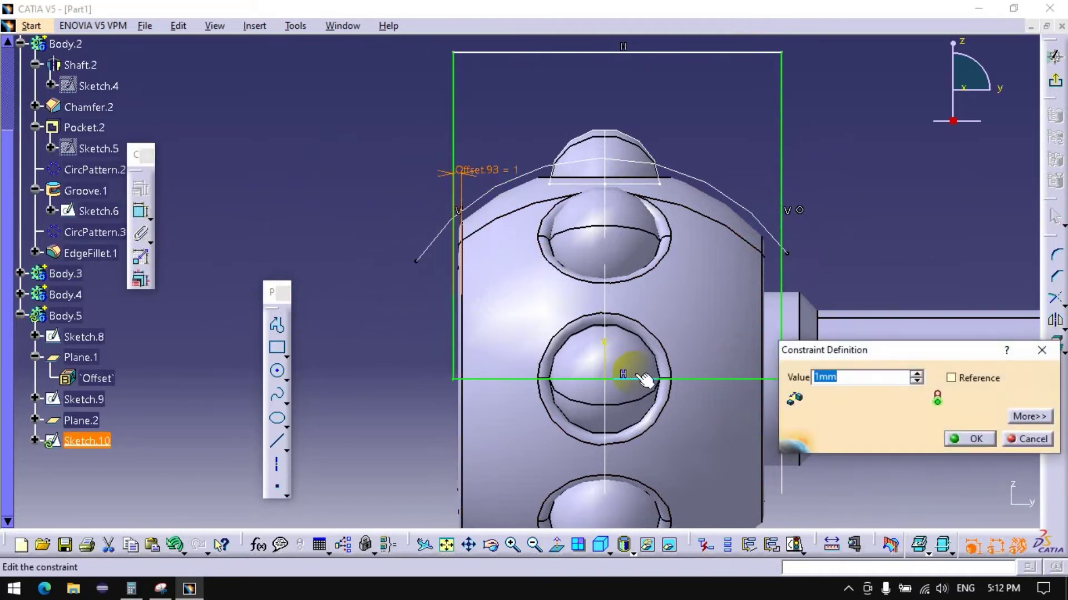
pyautogui.press('Return')
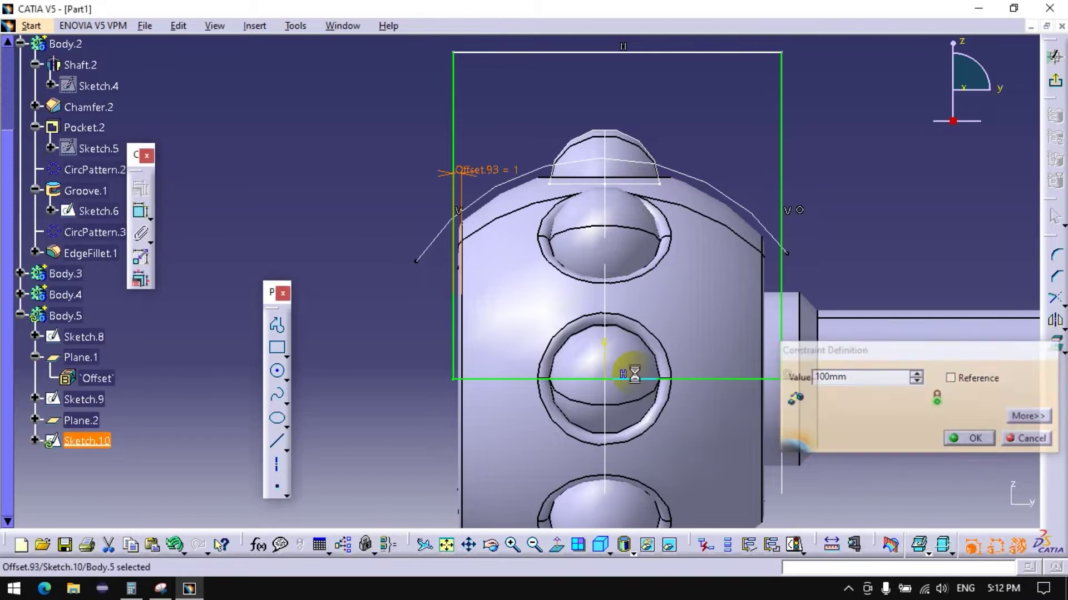
pyautogui.doubleClick(444, 179)
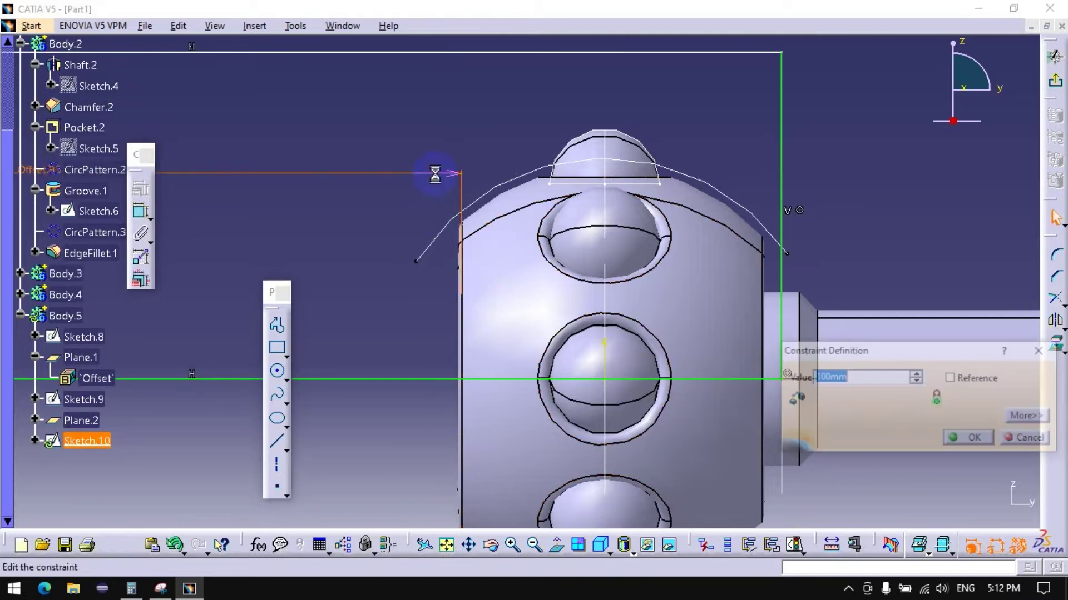
pyautogui.write('1')
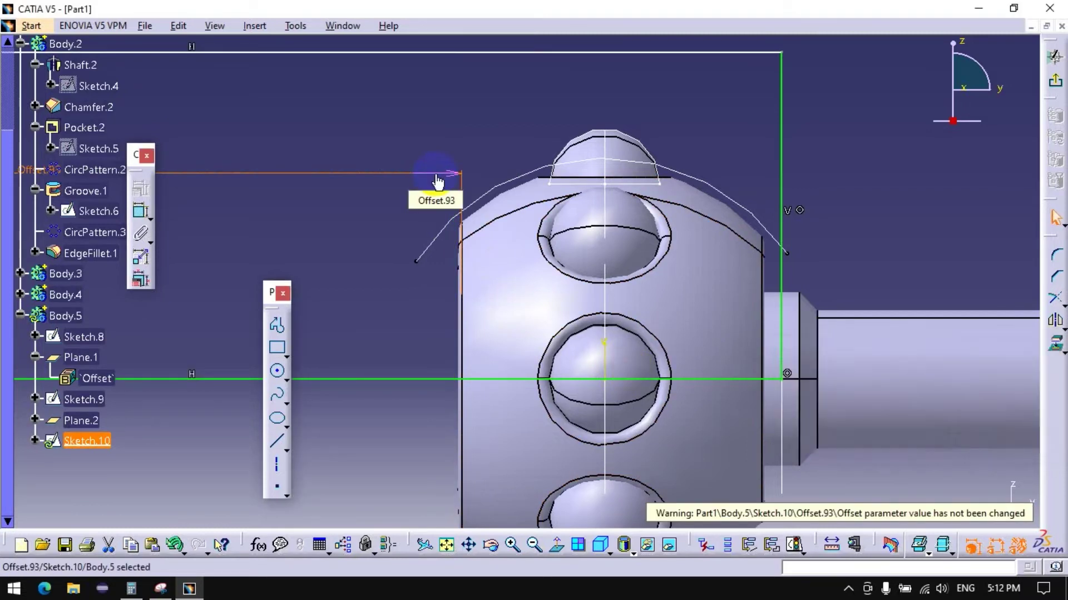
pyautogui.doubleClick(437, 178)
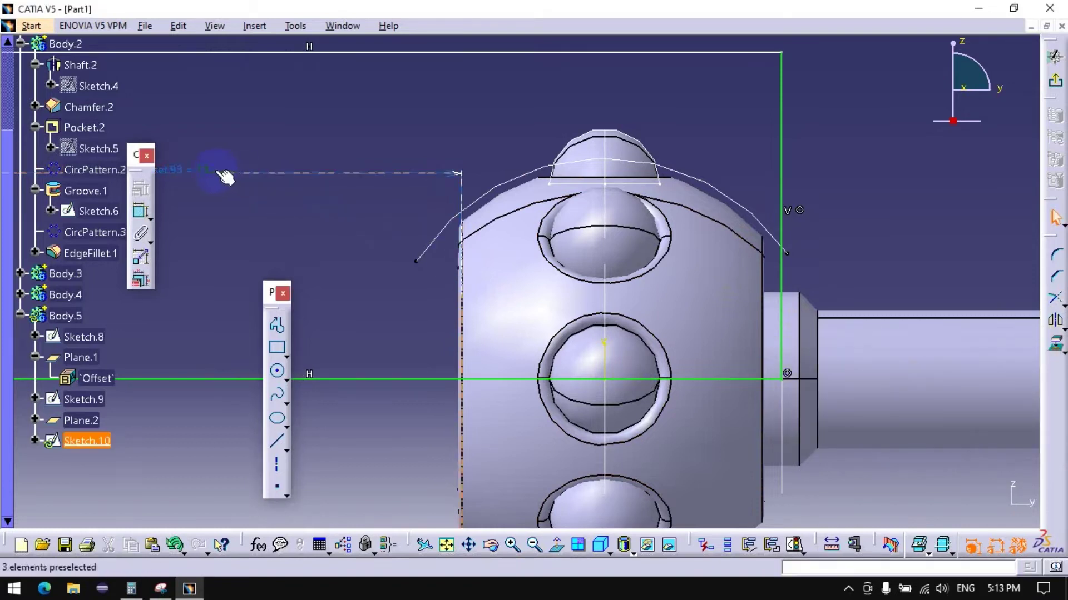
pyautogui.doubleClick(214, 170)
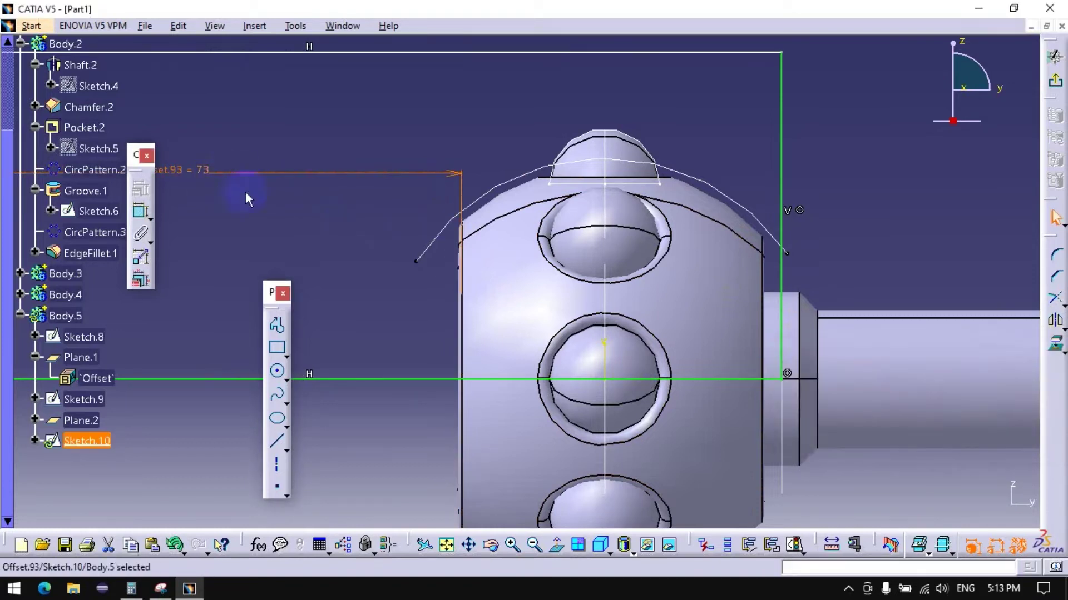
pyautogui.doubleClick(215, 170)
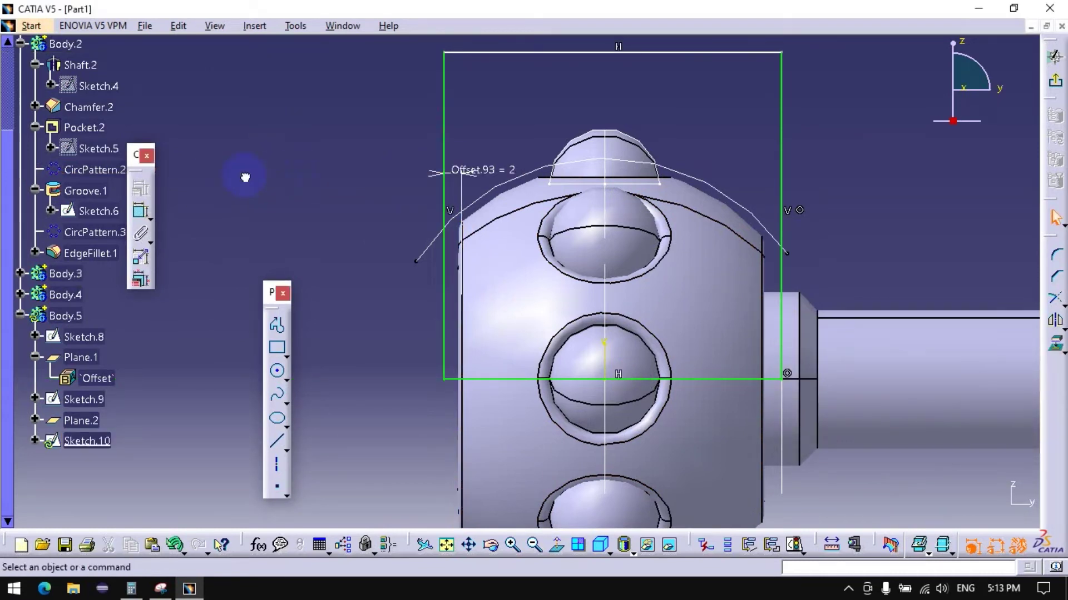
# Step: Dimension the rectangle's top edge from the shaft axis as Offset.94 = 35 mm
pyautogui.click(141, 212)
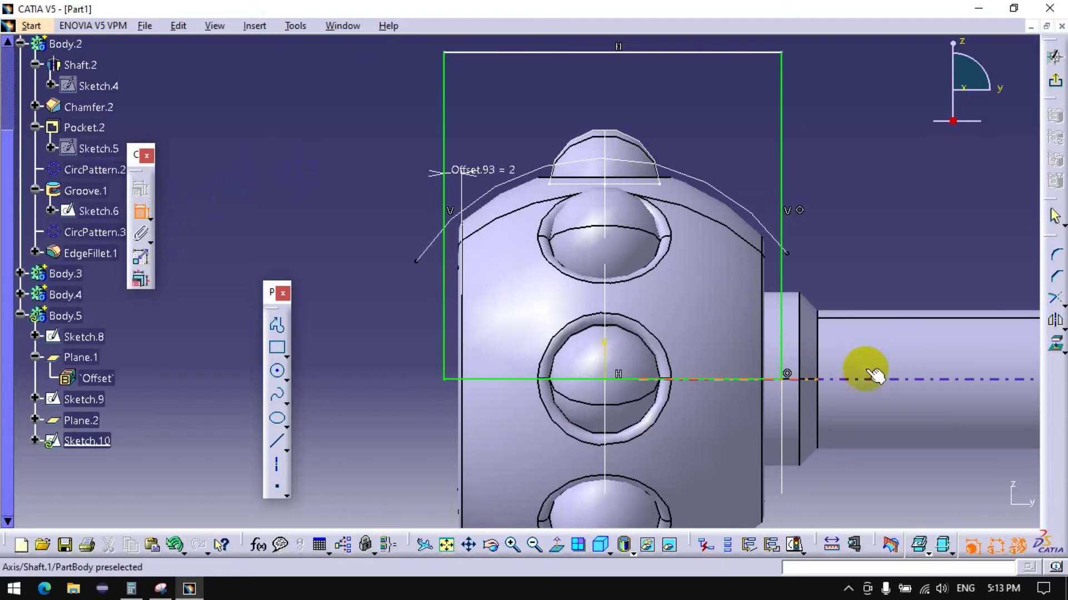
pyautogui.click(874, 380)
pyautogui.click(657, 53)
pyautogui.click(898, 182)
pyautogui.doubleClick(896, 176)
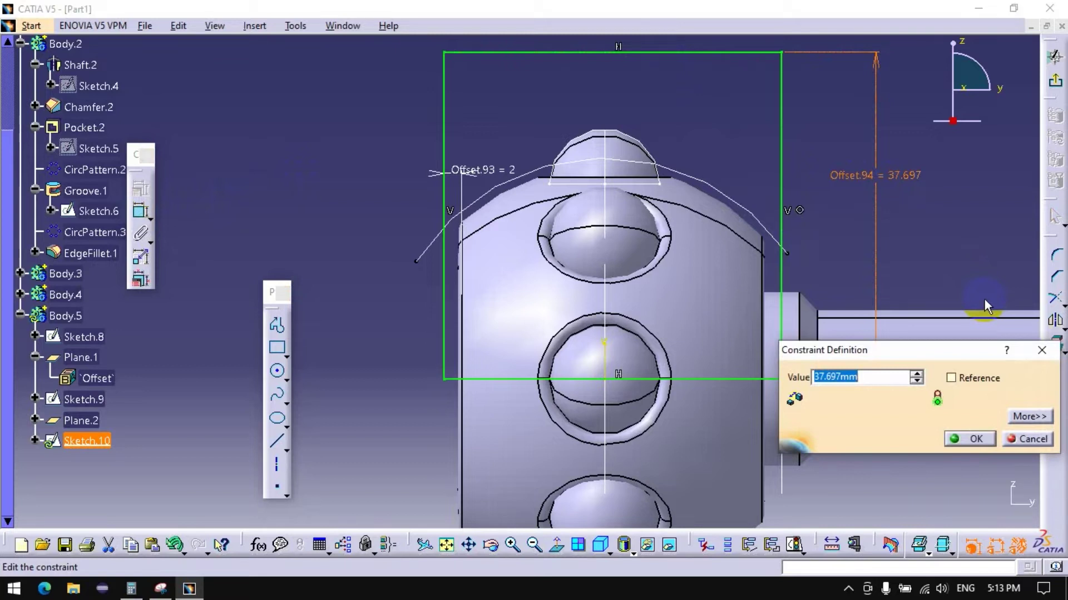
pyautogui.write('3')
pyautogui.press('Return')
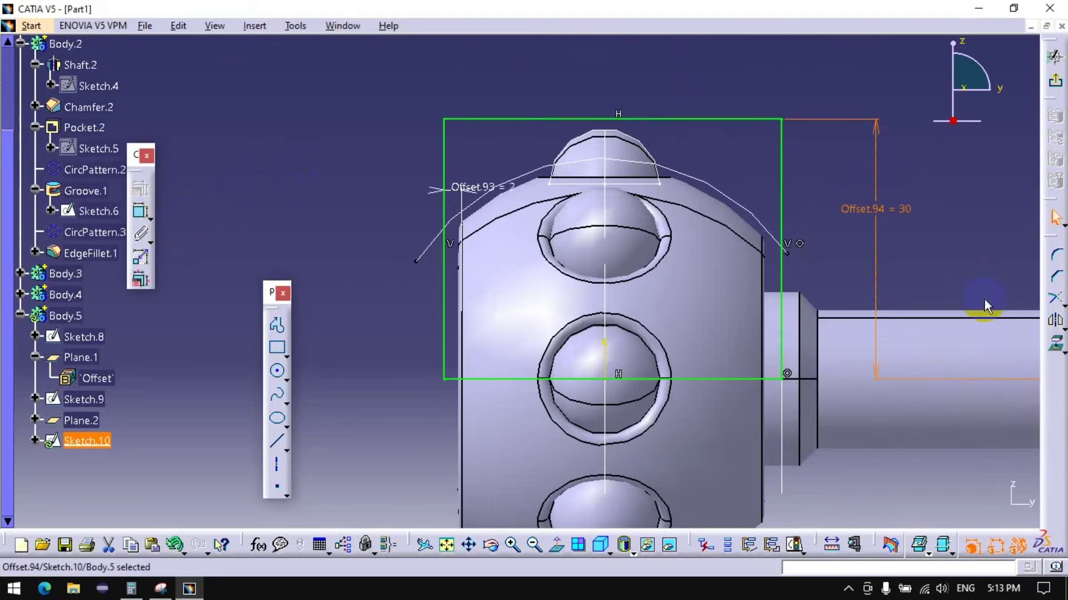
pyautogui.doubleClick(896, 221)
pyautogui.write('35mm')
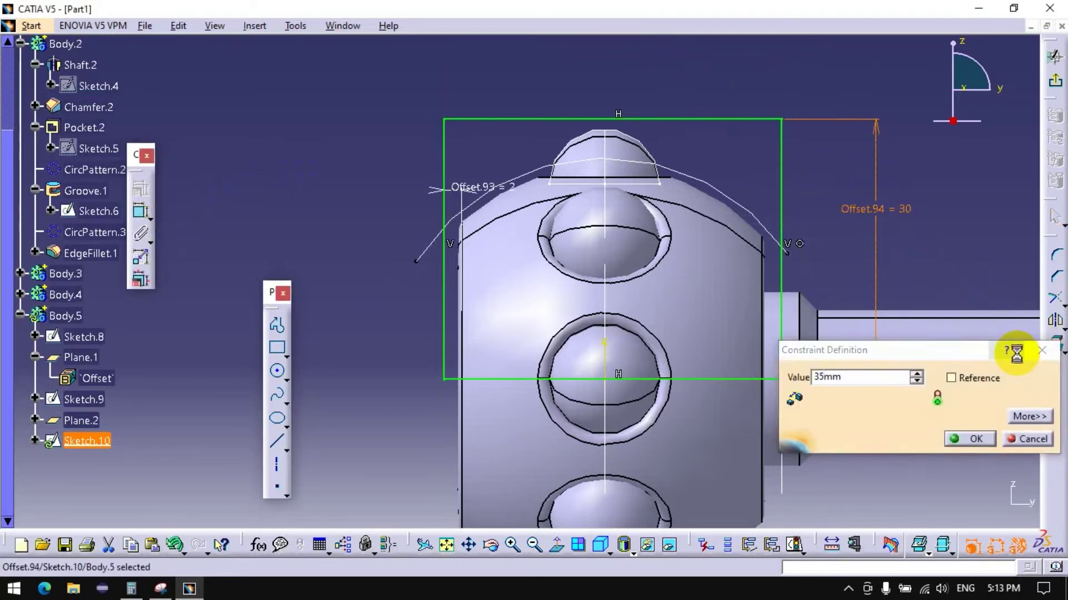
pyautogui.press('Return')
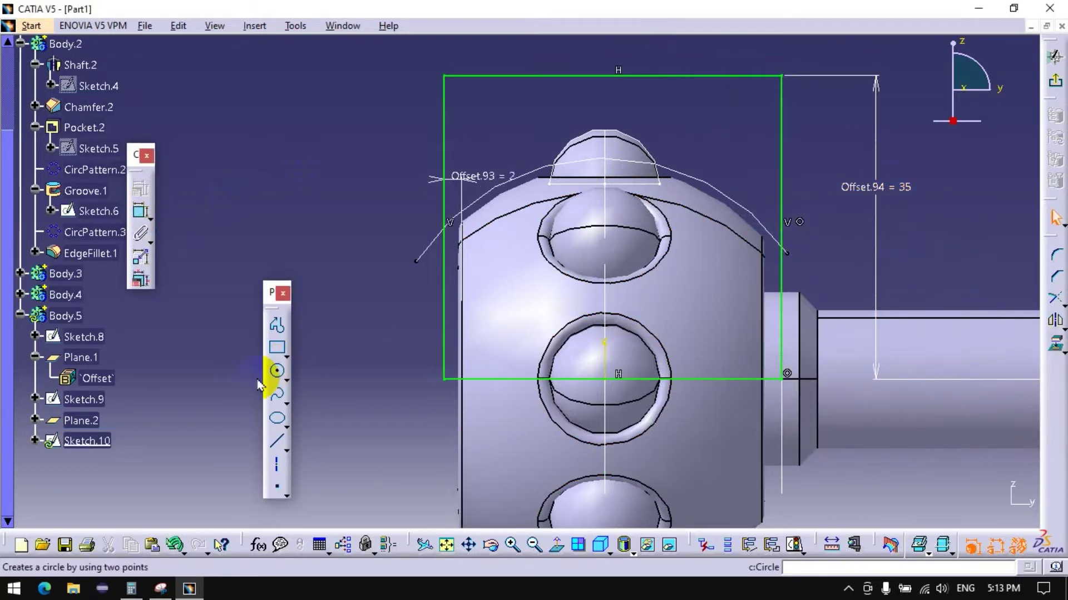
# Step: Draw an L-shaped profile from the rectangle's top edge to its left side
pyautogui.click(277, 325)
pyautogui.click(752, 78)
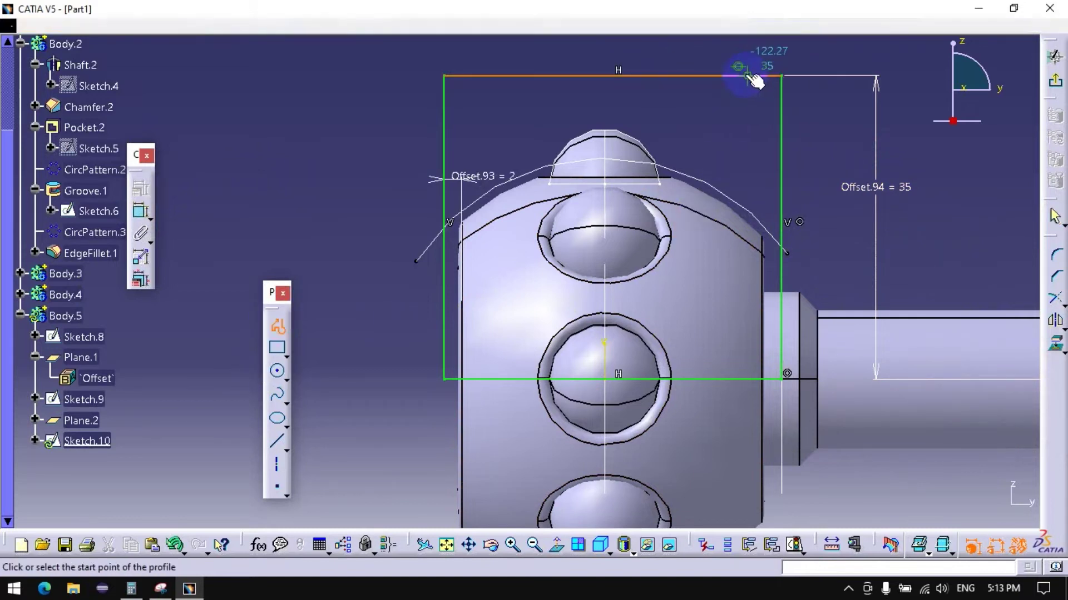
pyautogui.click(746, 106)
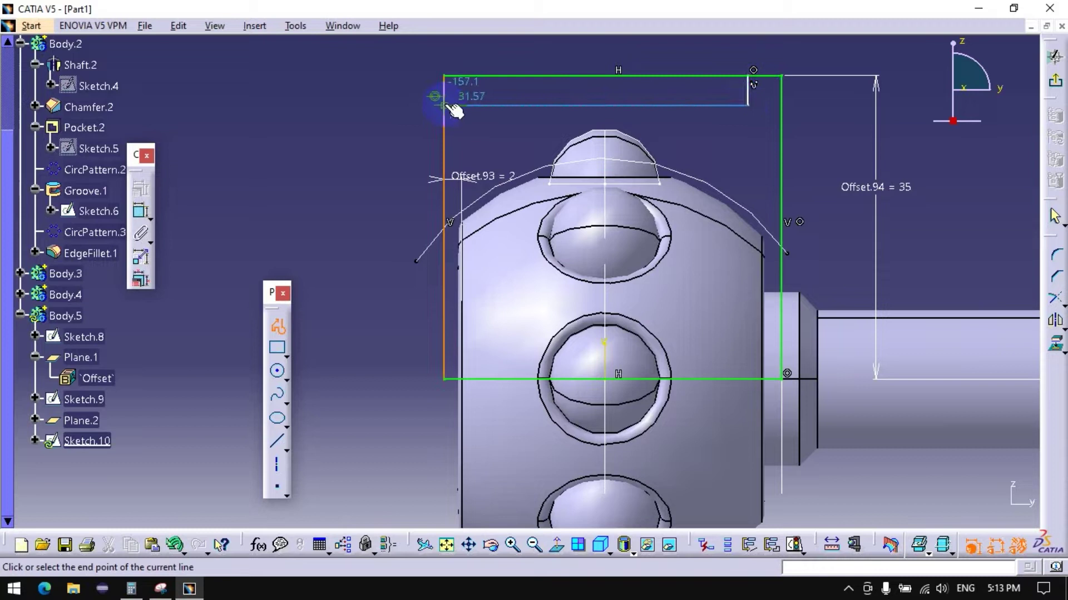
pyautogui.click(445, 105)
pyautogui.click(278, 324)
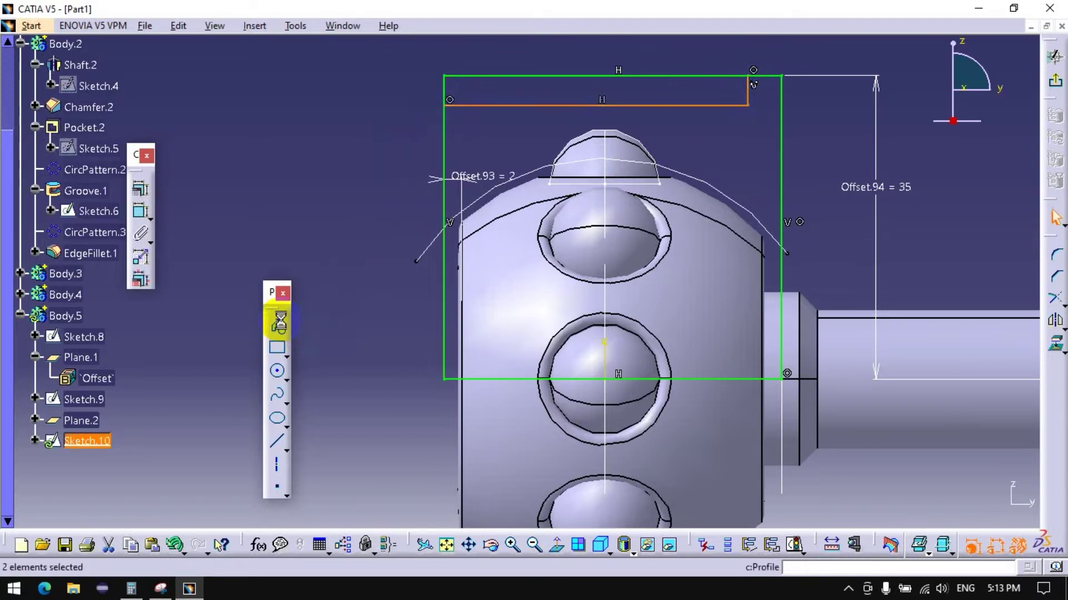
# Step: Constrain the profile with Offset.100 = 15 and Offset.102 = 5 mm
pyautogui.click(332, 230)
pyautogui.click(142, 210)
pyautogui.click(713, 105)
pyautogui.click(710, 76)
pyautogui.click(300, 90)
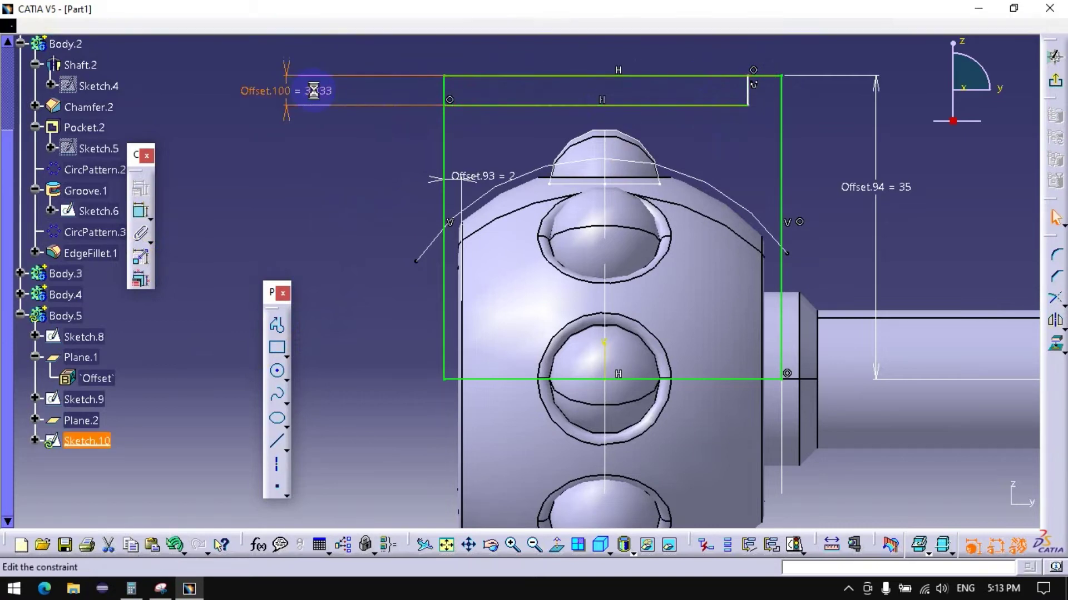
pyautogui.doubleClick(287, 90)
pyautogui.write('15')
pyautogui.press('Return')
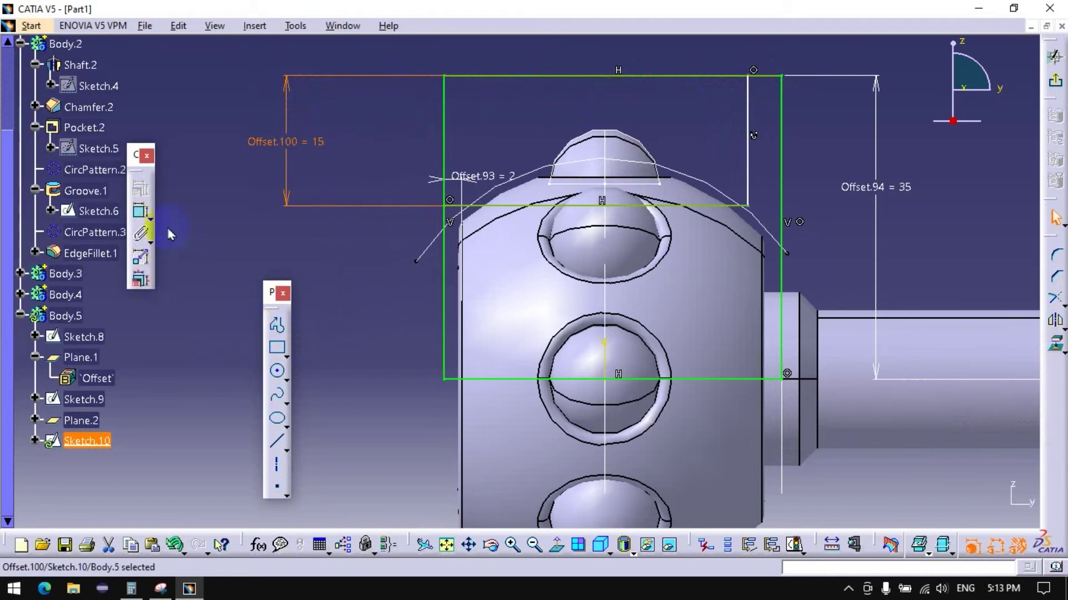
pyautogui.click(140, 211)
pyautogui.click(749, 167)
pyautogui.click(781, 169)
pyautogui.doubleClick(812, 152)
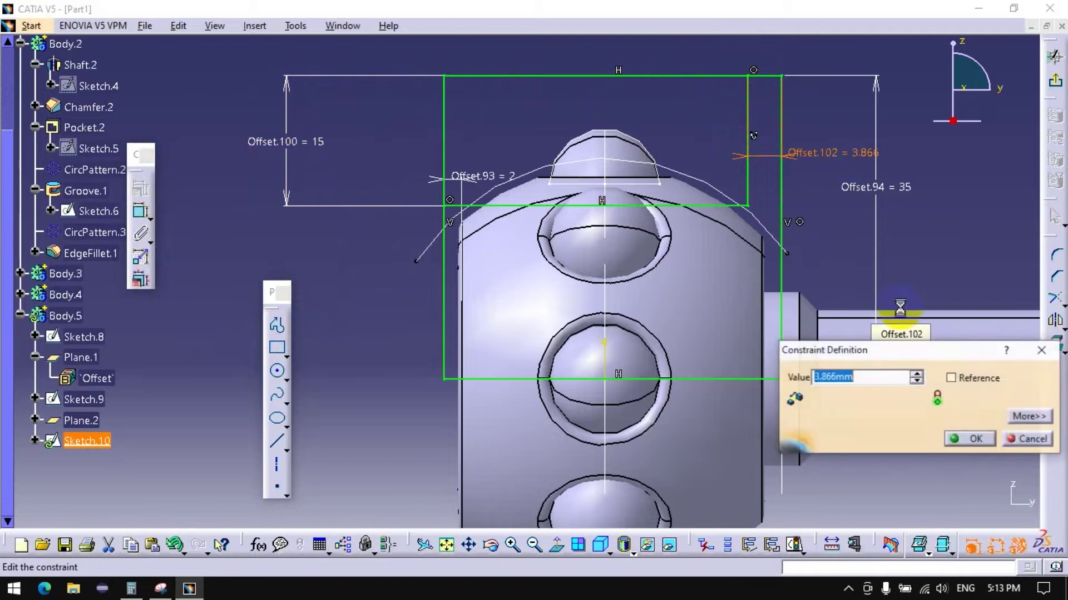
pyautogui.write('5')
pyautogui.press('Return')
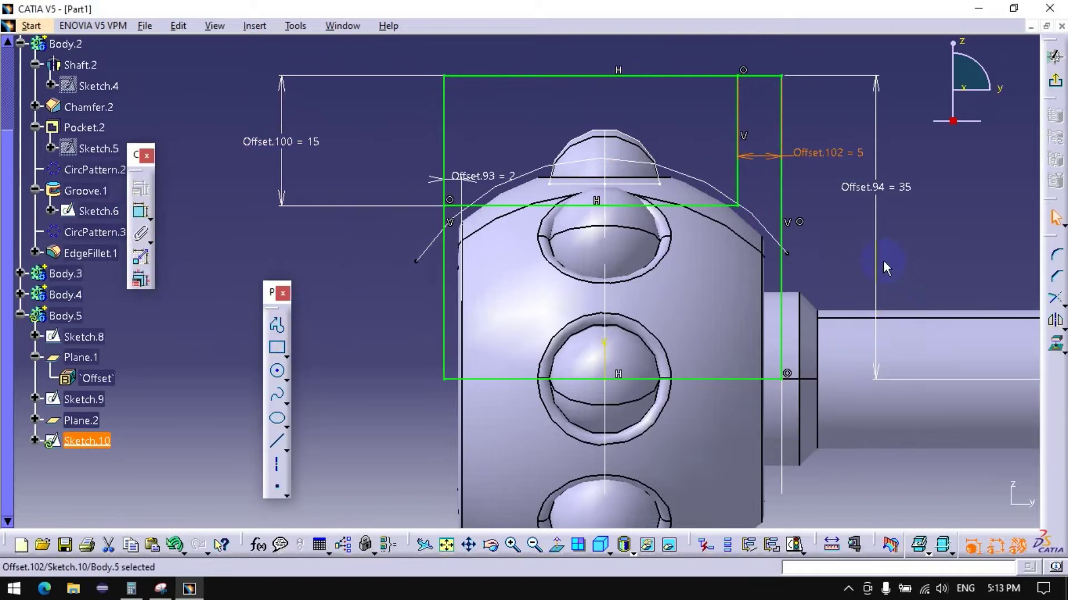
# Step: Change the rectangle height Offset.94 to 47 mm
pyautogui.click(877, 264)
pyautogui.click(845, 248)
pyautogui.moveTo(643, 255)
pyautogui.mouseDown(button='middle')
pyautogui.moveTo(667, 405)
pyautogui.moveTo(634, 353)
pyautogui.mouseUp(button='middle')
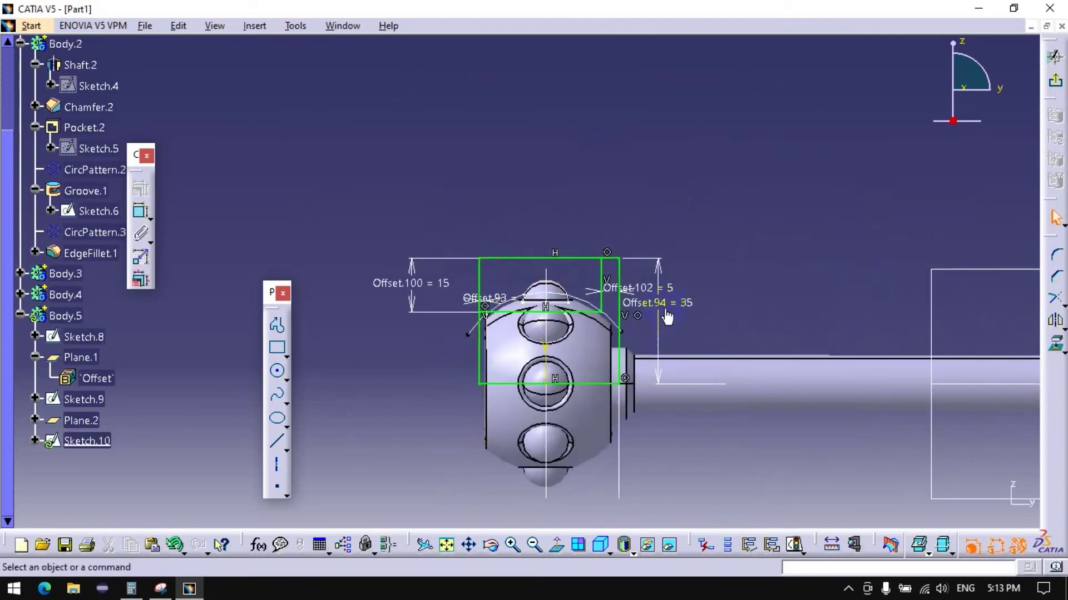
pyautogui.doubleClick(684, 303)
pyautogui.click(917, 374)
pyautogui.click(916, 374)
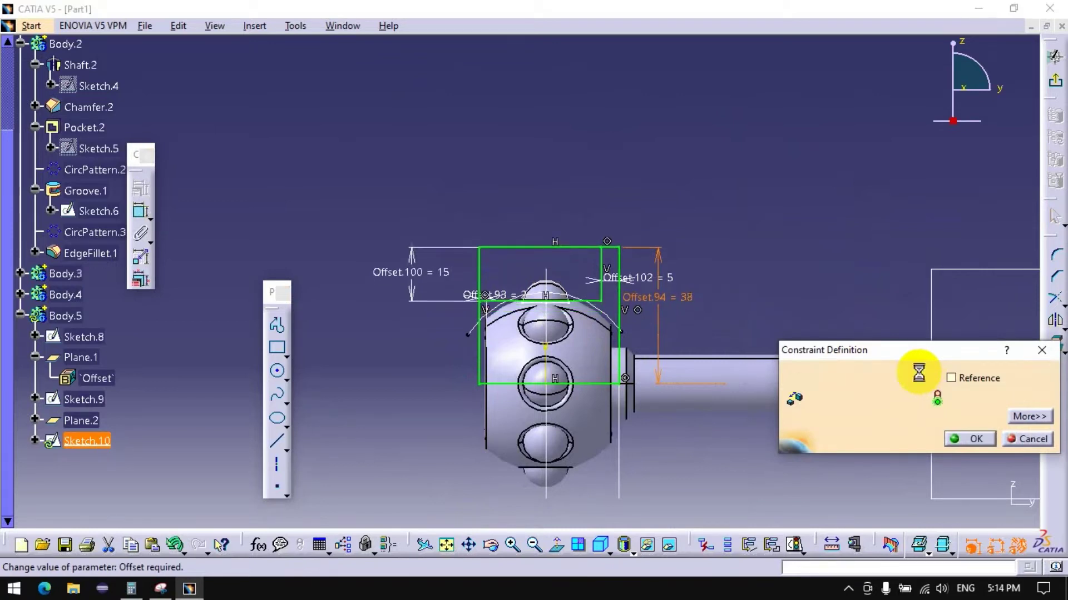
pyautogui.click(916, 375)
pyautogui.click(916, 374)
pyautogui.click(916, 375)
pyautogui.click(916, 374)
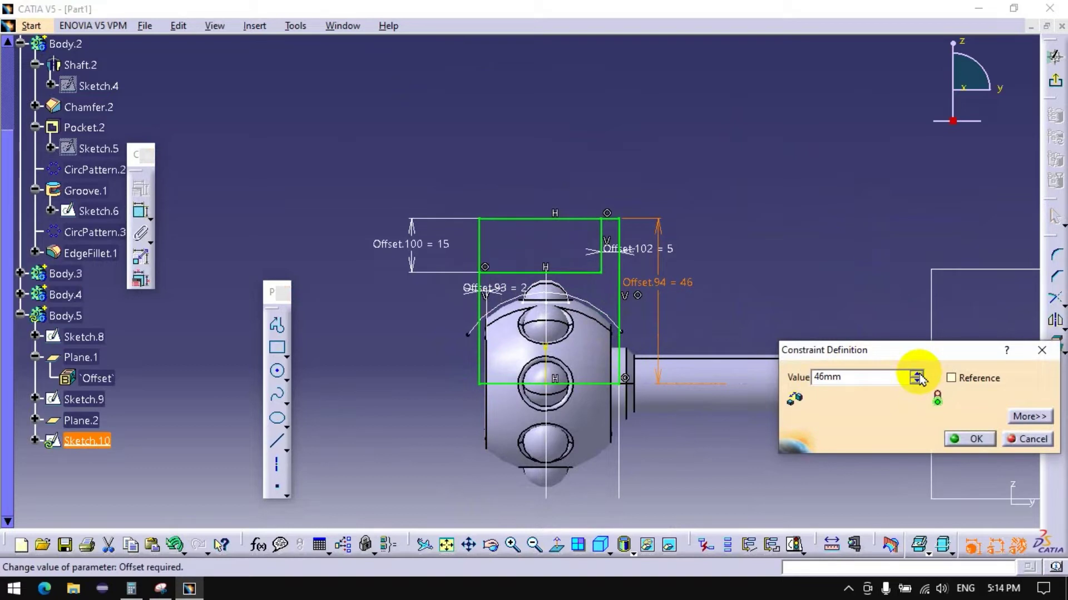
pyautogui.click(916, 374)
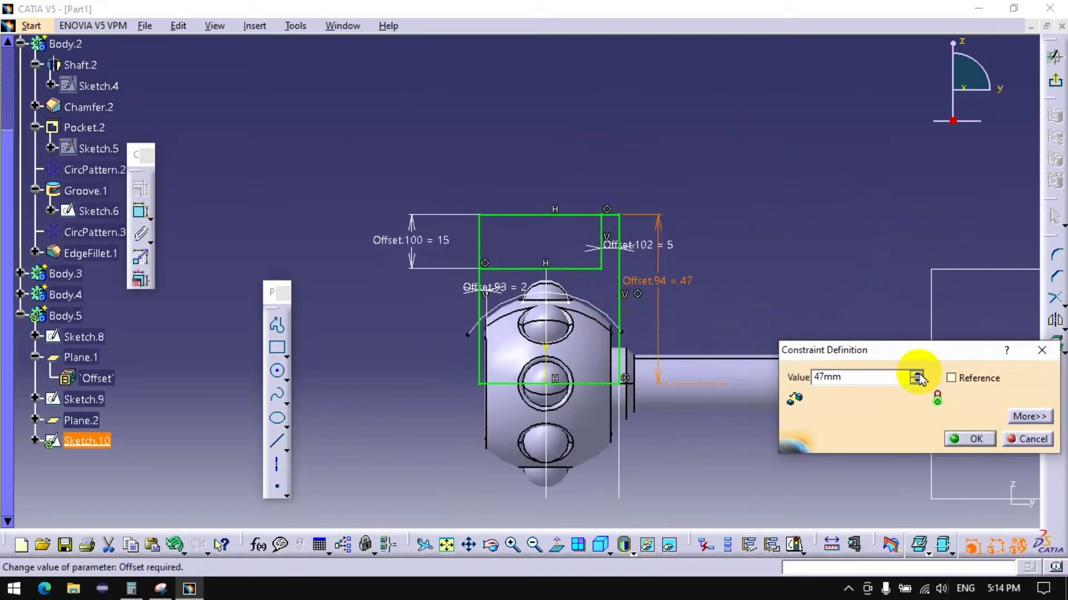
pyautogui.click(916, 375)
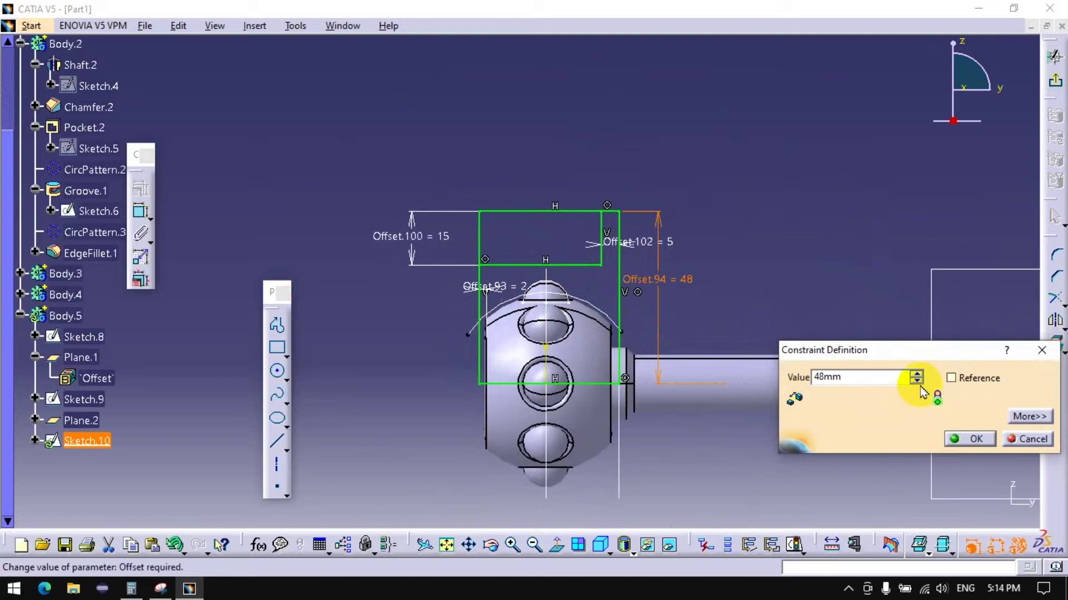
pyautogui.click(916, 383)
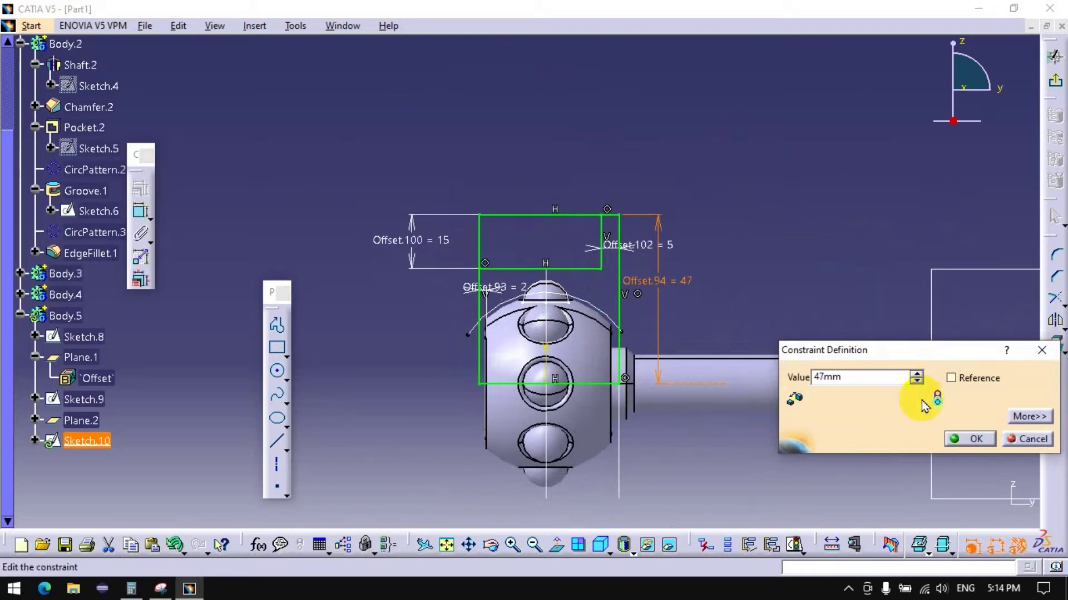
pyautogui.click(953, 438)
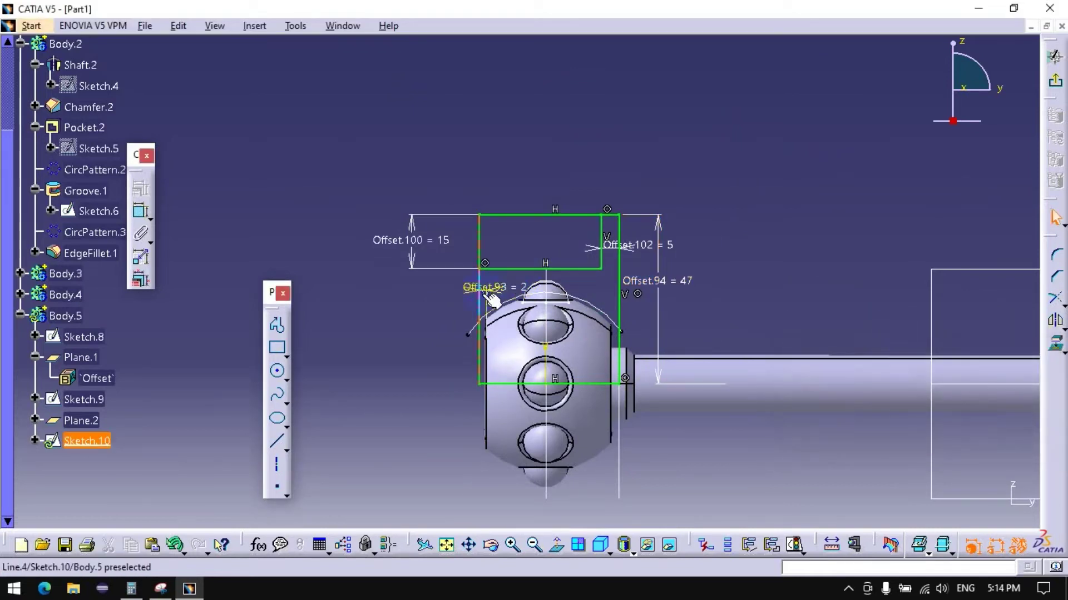
# Step: Project the hub's top arc into the sketch, then delete the projection
pyautogui.click(266, 398)
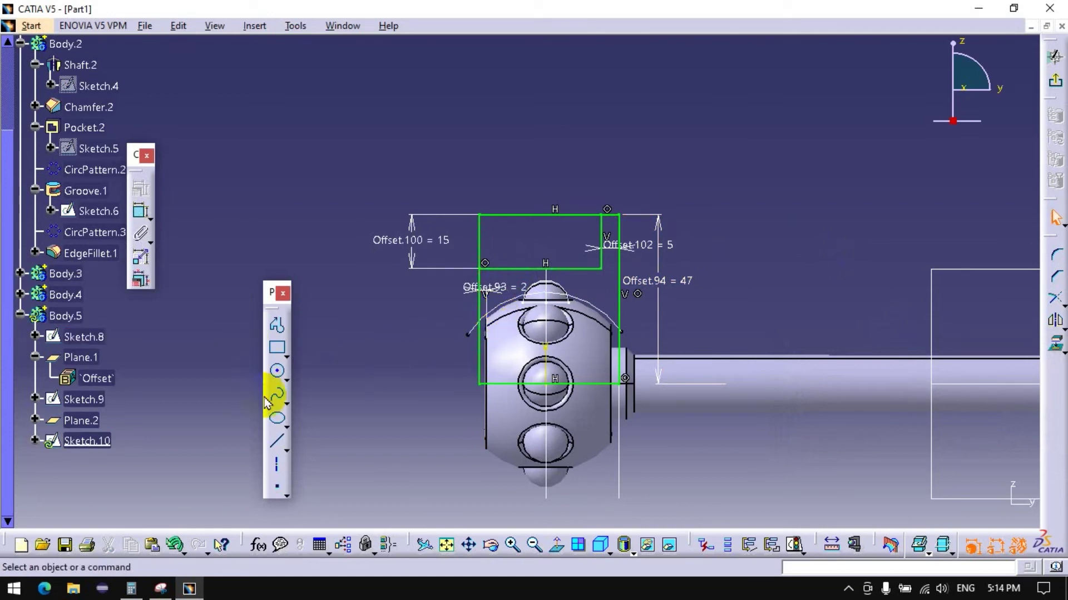
pyautogui.click(1055, 345)
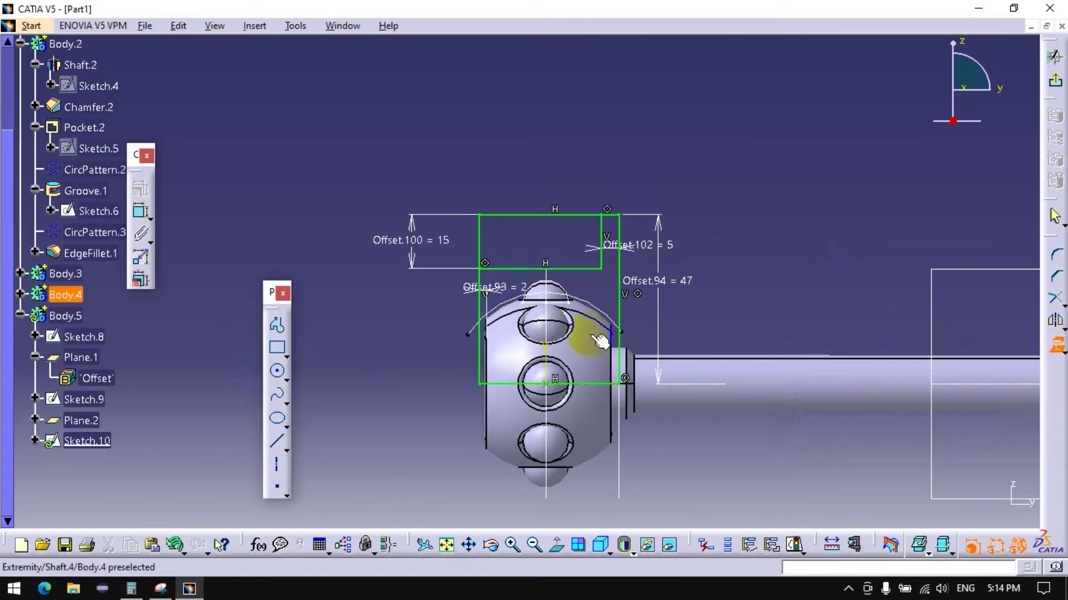
pyautogui.click(602, 315)
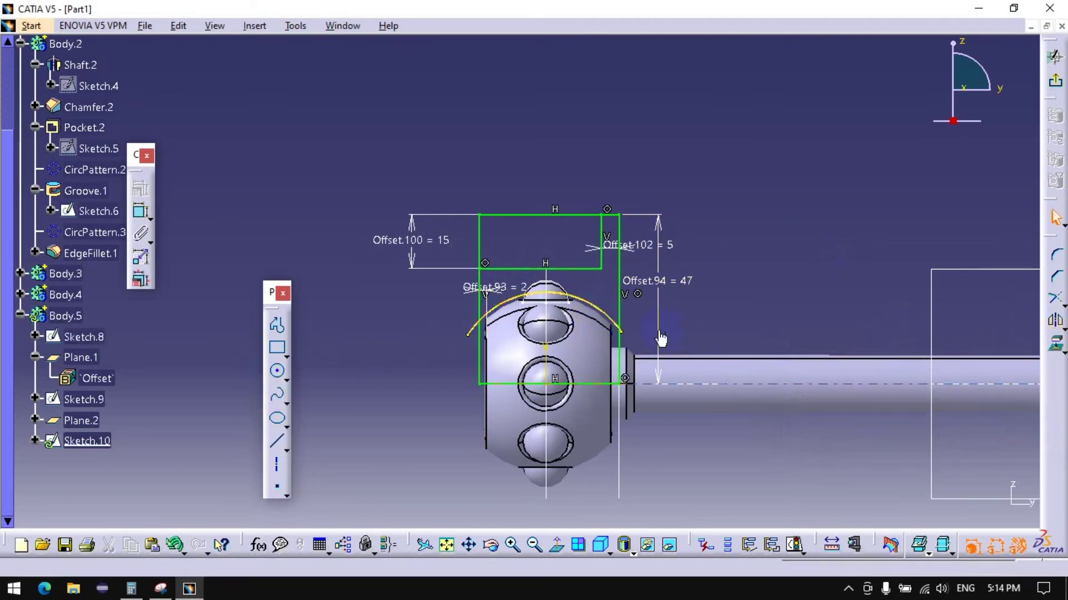
pyautogui.moveTo(447, 328)
pyautogui.mouseDown(button='middle')
pyautogui.moveTo(453, 298)
pyautogui.moveTo(365, 337)
pyautogui.mouseUp(button='middle')
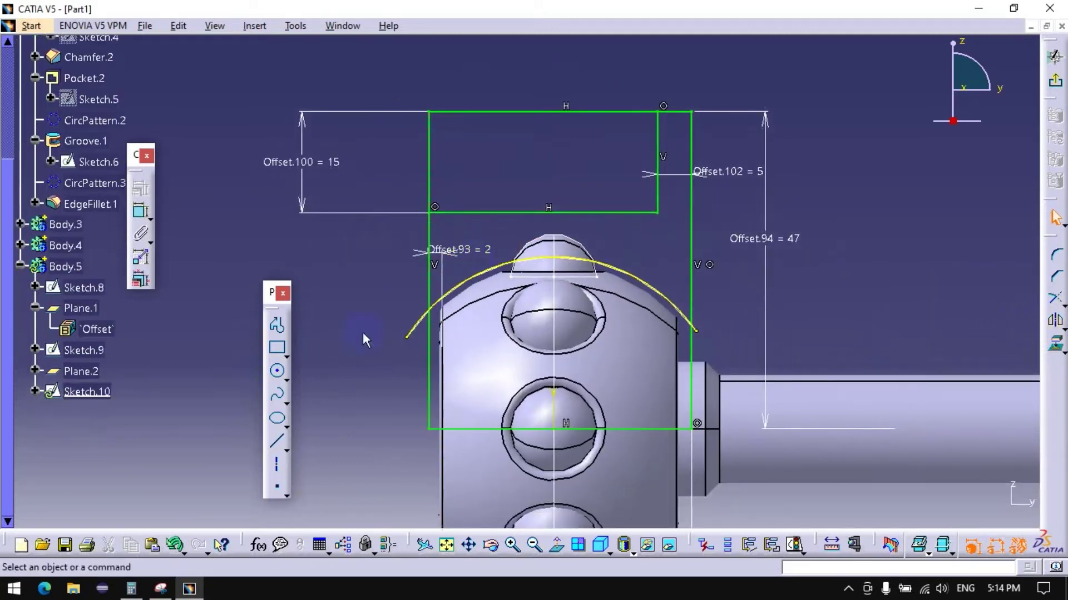
pyautogui.rightClick(421, 337)
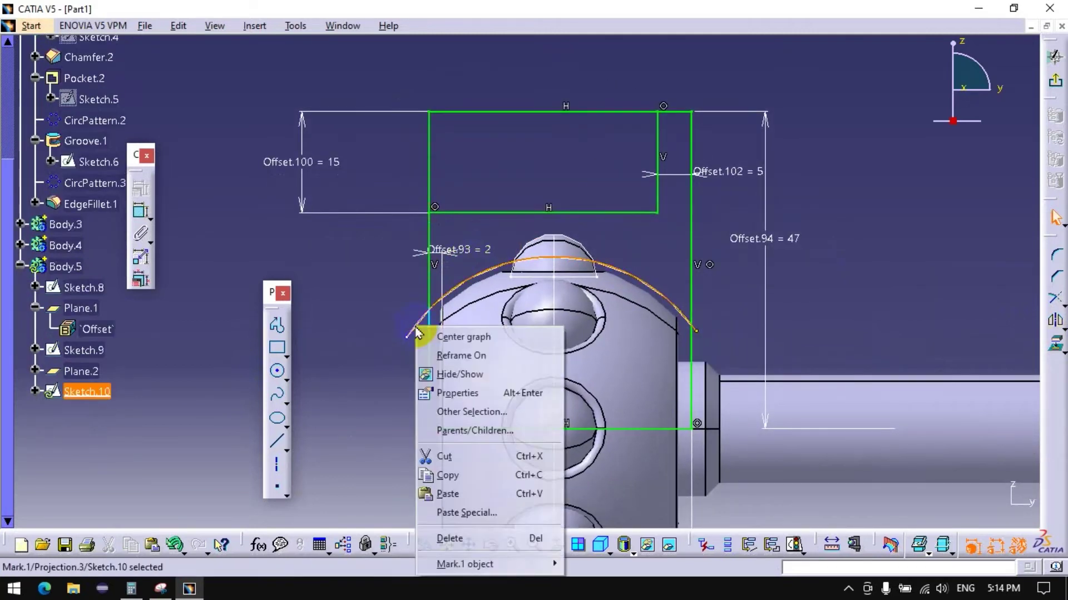
pyautogui.click(467, 538)
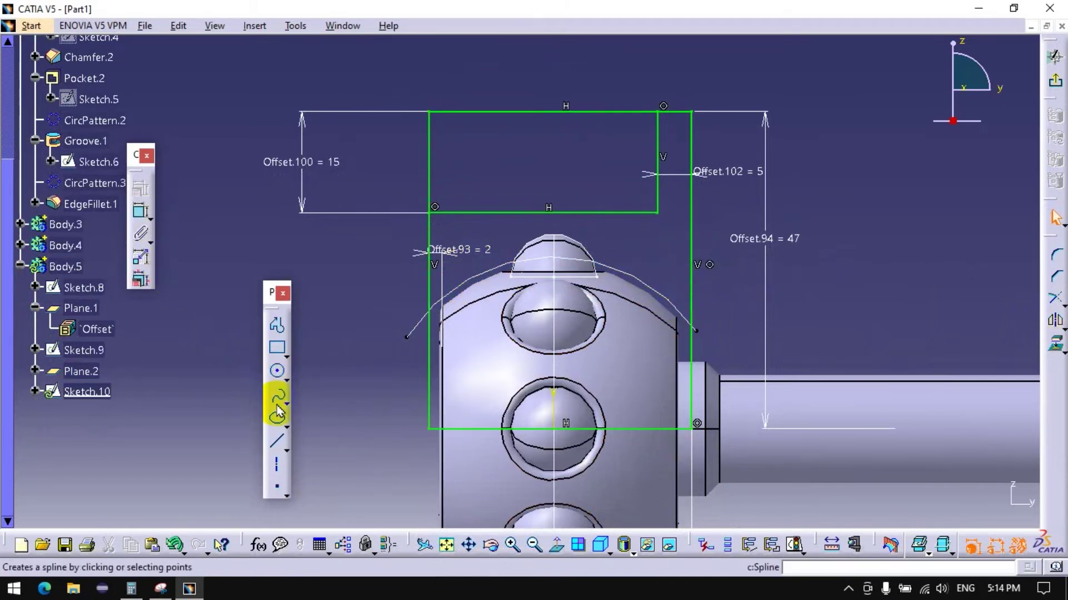
# Step: Show Sketch.4 briefly, then hide it again
pyautogui.rightClick(462, 287)
pyautogui.click(362, 297)
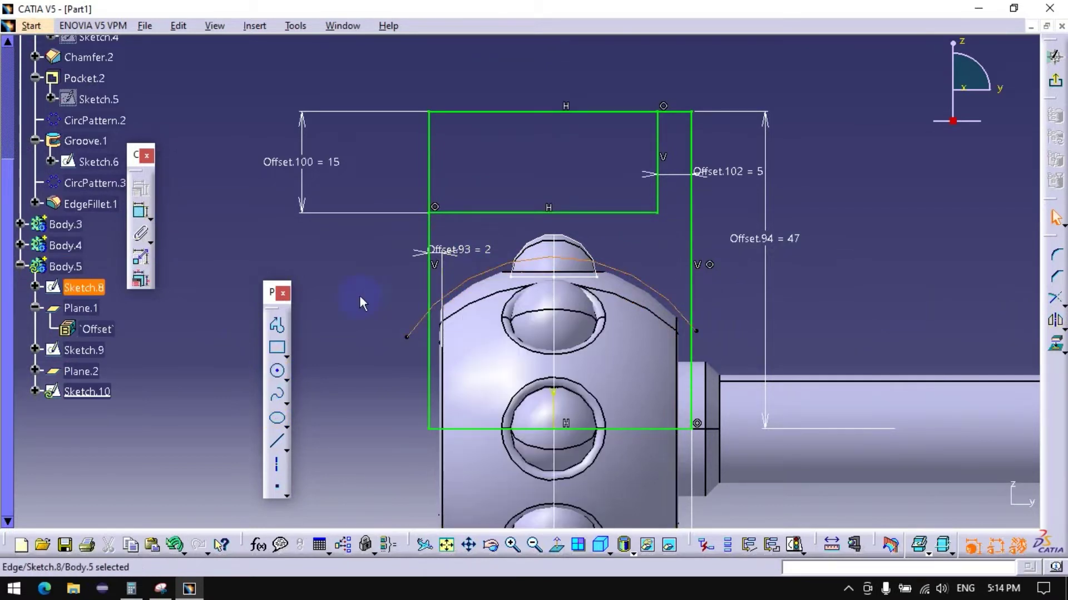
pyautogui.scroll(1, 97, 147)
pyautogui.rightClick(100, 149)
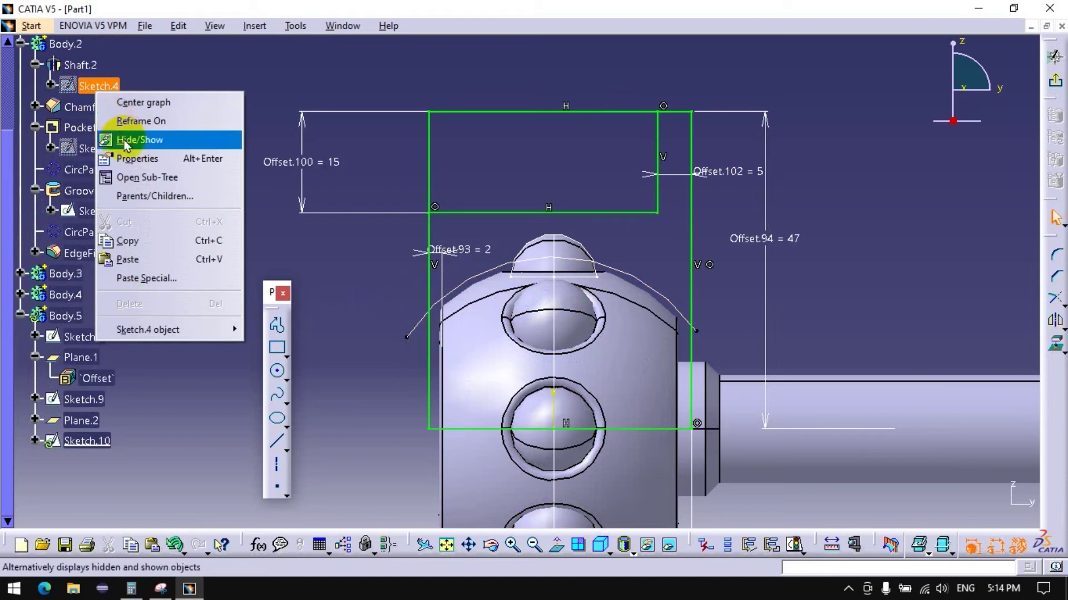
pyautogui.click(142, 138)
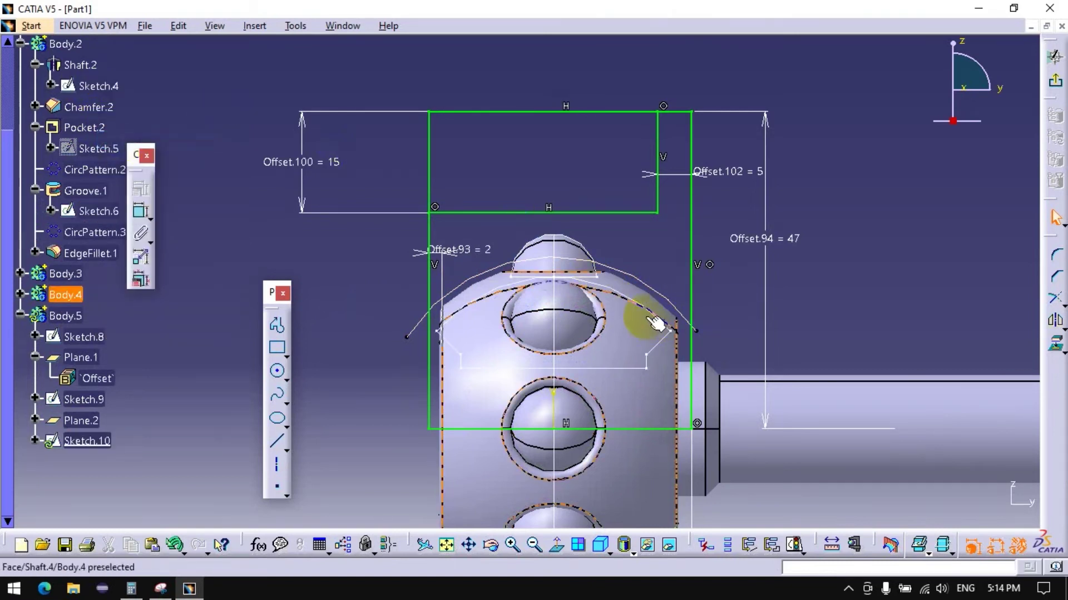
pyautogui.rightClick(88, 85)
pyautogui.click(120, 138)
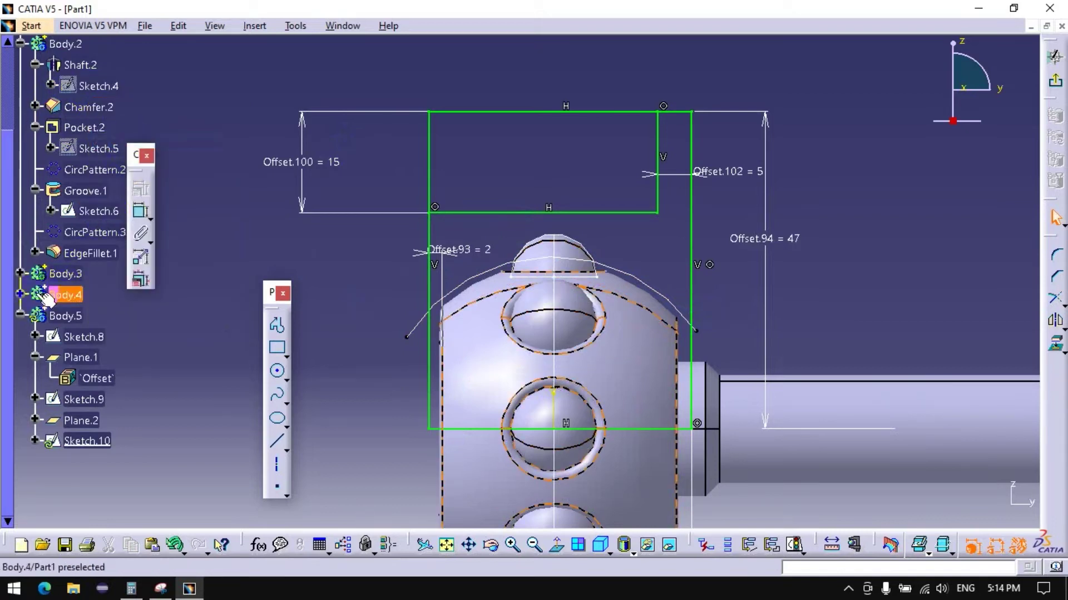
# Step: Expand Body.4 and leave its Sketch.7 profile shown
pyautogui.click(20, 295)
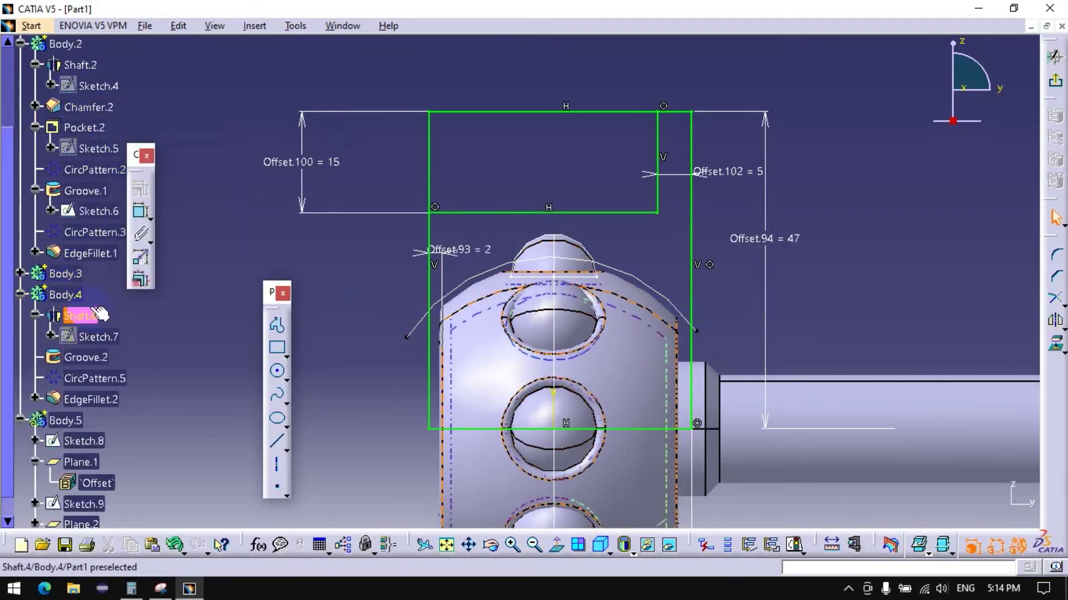
pyautogui.rightClick(98, 337)
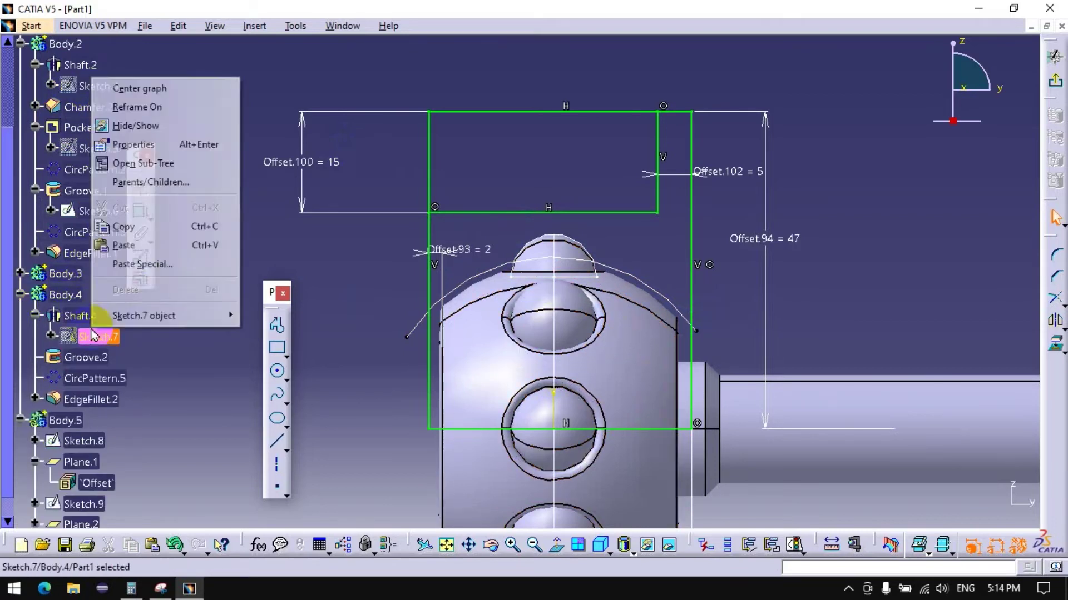
pyautogui.click(164, 127)
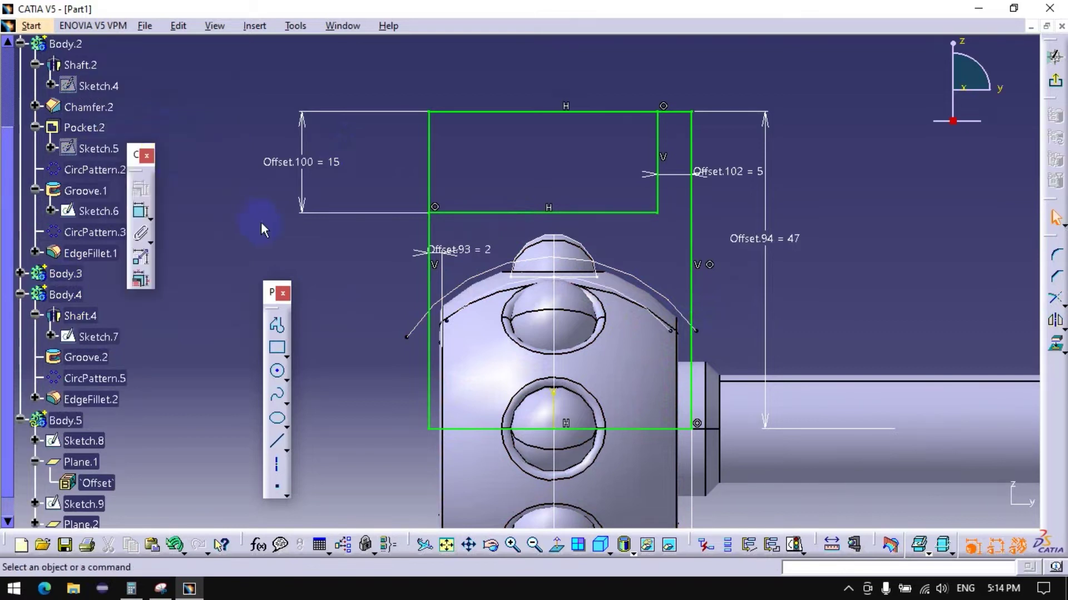
pyautogui.rightClick(102, 339)
pyautogui.click(146, 132)
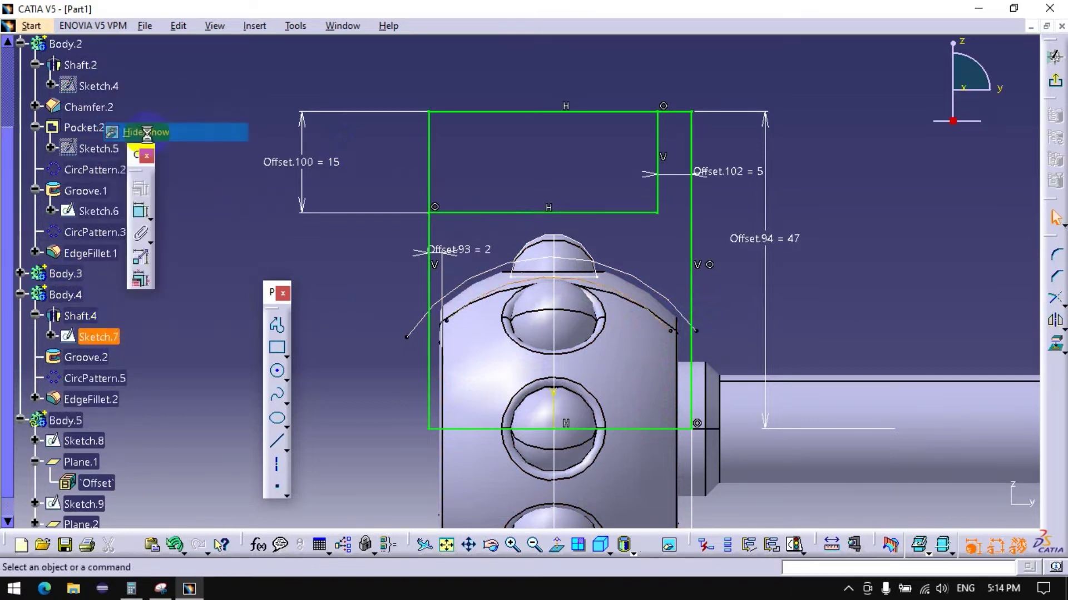
pyautogui.rightClick(98, 336)
pyautogui.click(142, 134)
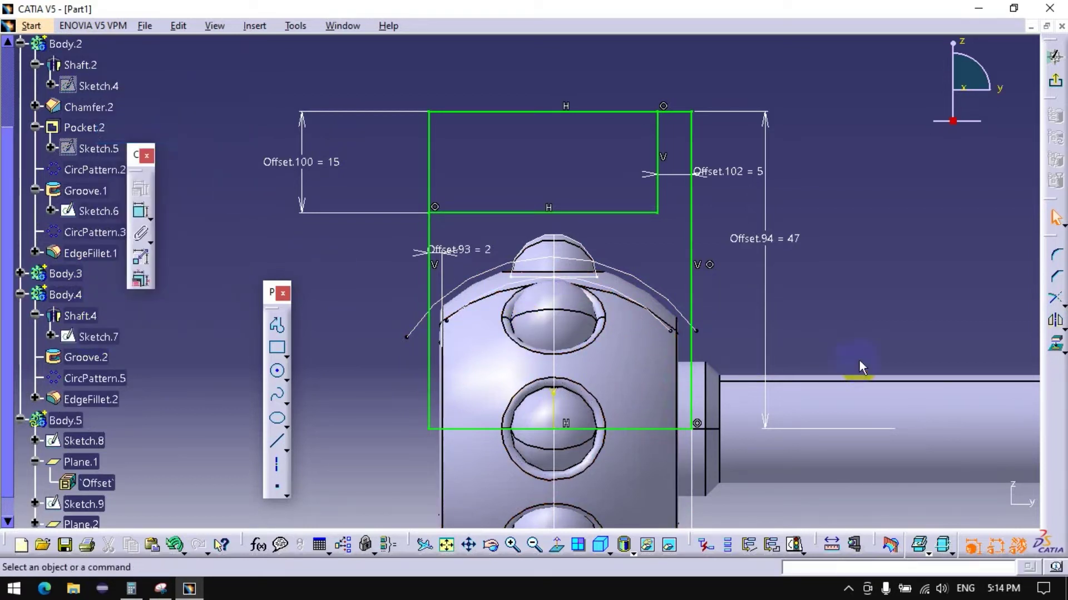
# Step: Offset the shell's curved top edge 2 mm inward as Offset.1
pyautogui.click(1053, 333)
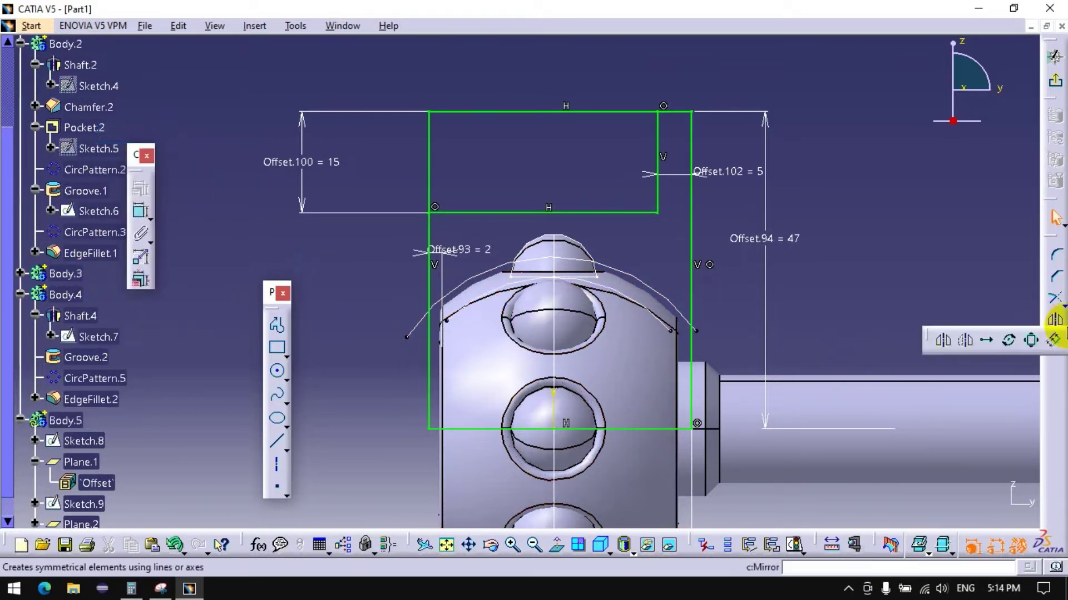
pyautogui.click(1053, 346)
pyautogui.click(657, 289)
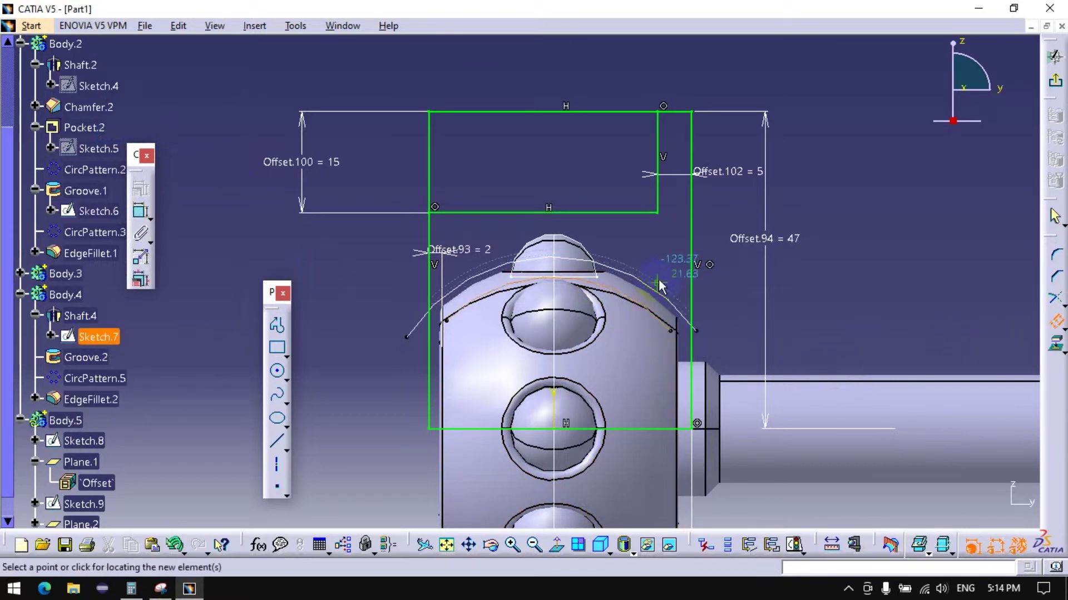
pyautogui.click(666, 269)
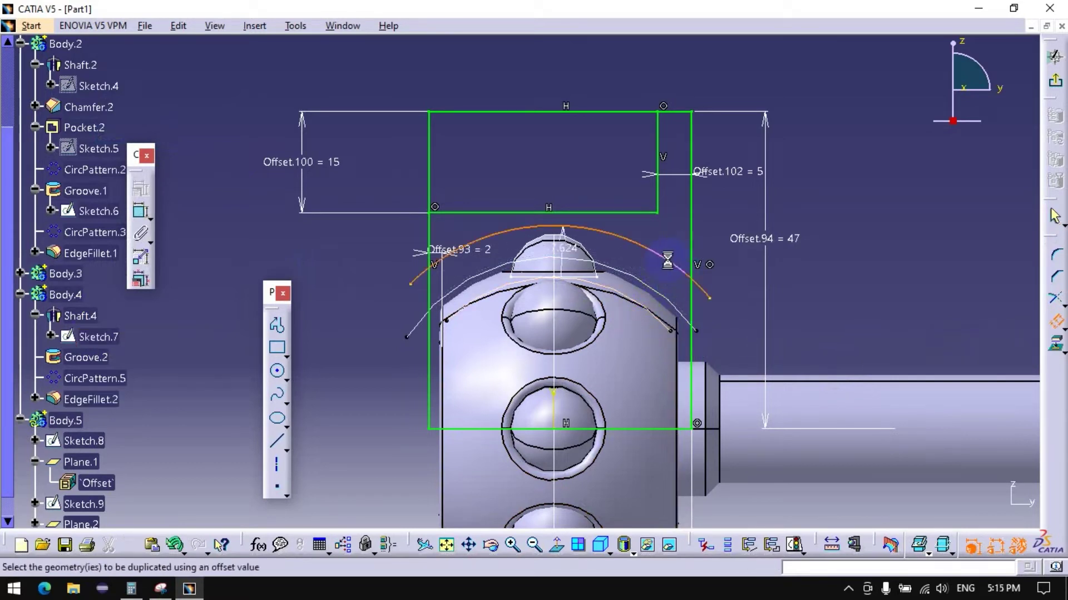
pyautogui.doubleClick(572, 249)
pyautogui.write('-')
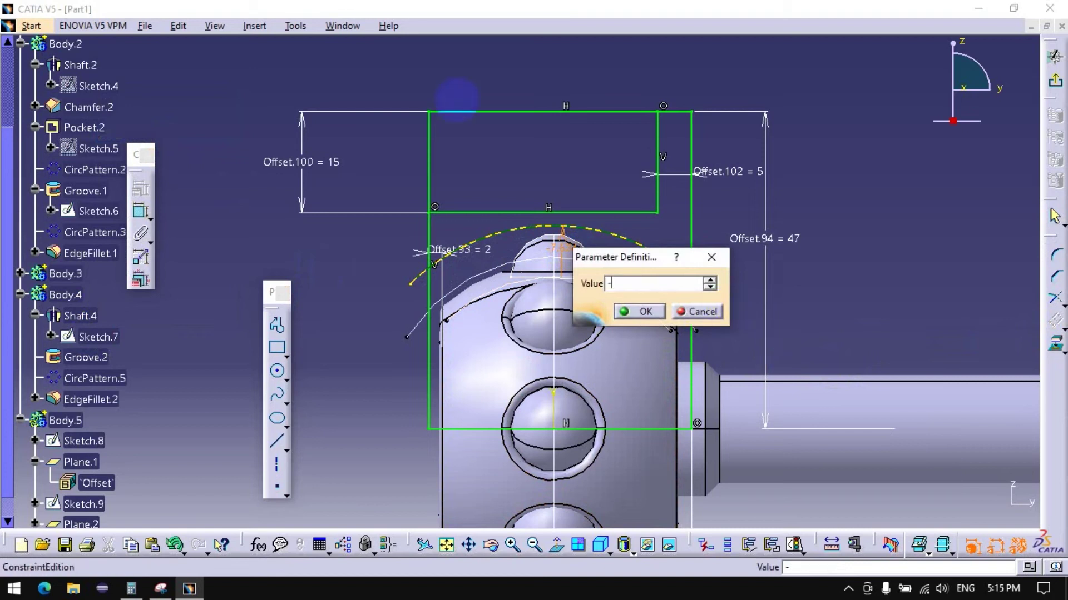
pyautogui.write('5mm')
pyautogui.press('Return')
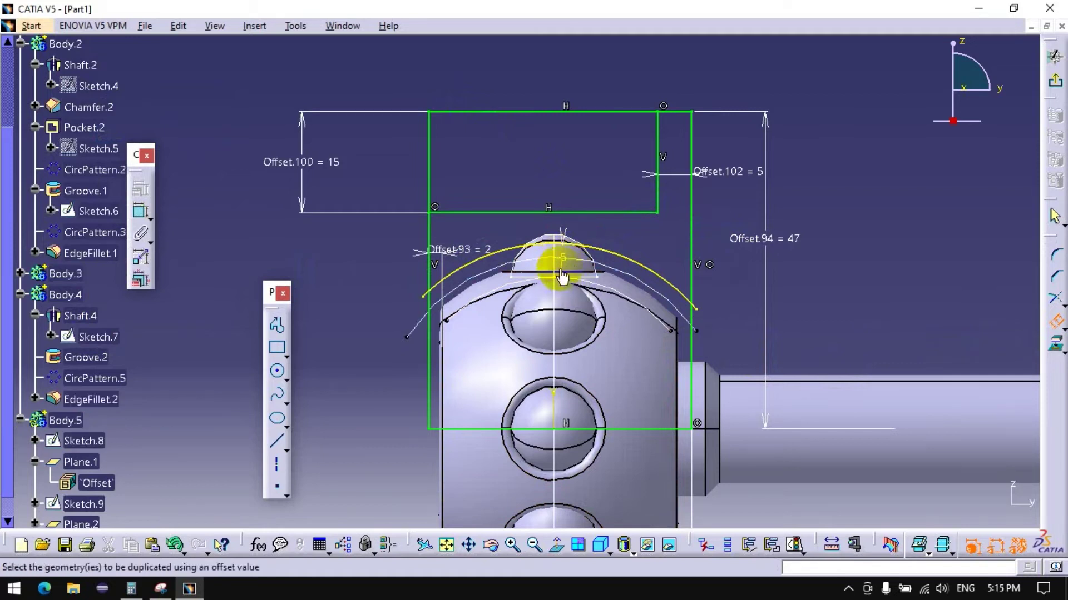
pyautogui.doubleClick(562, 238)
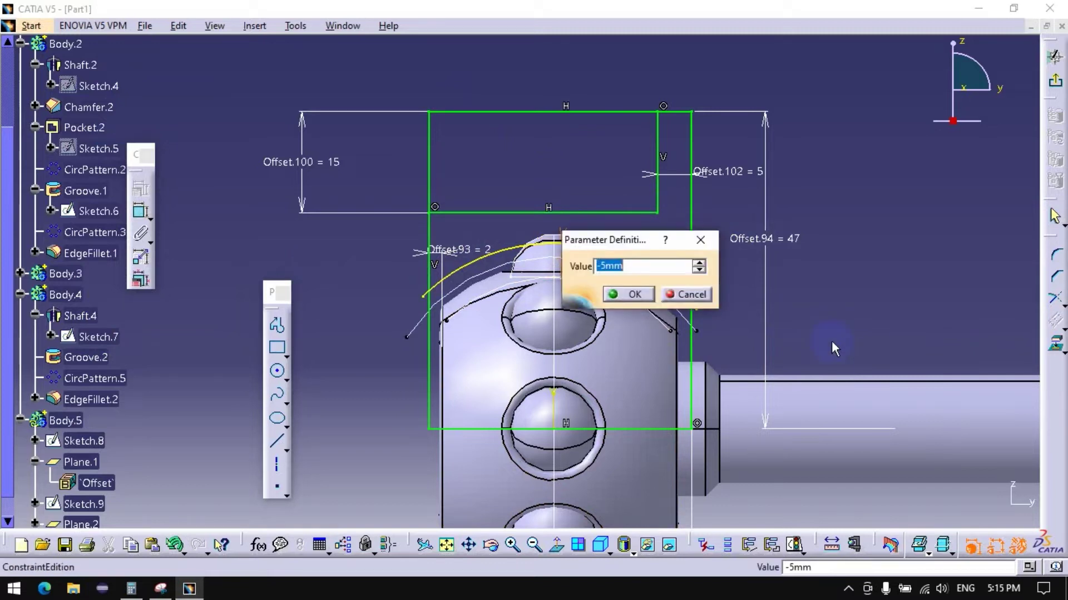
pyautogui.click(699, 270)
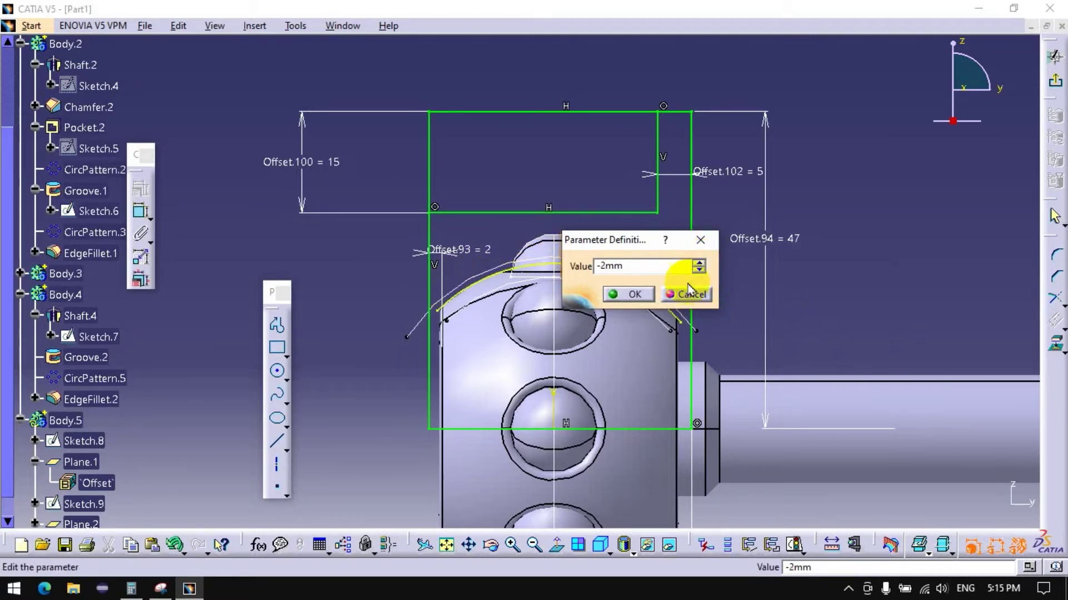
pyautogui.click(624, 294)
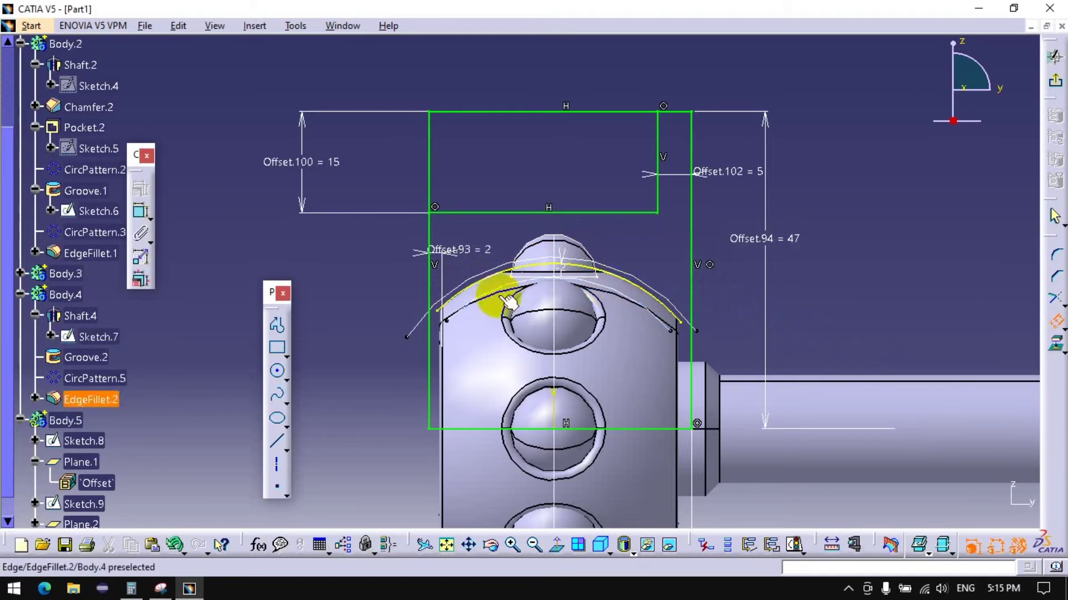
# Step: Offset the next curved edge inward by the same 2 mm distance
pyautogui.click(451, 312)
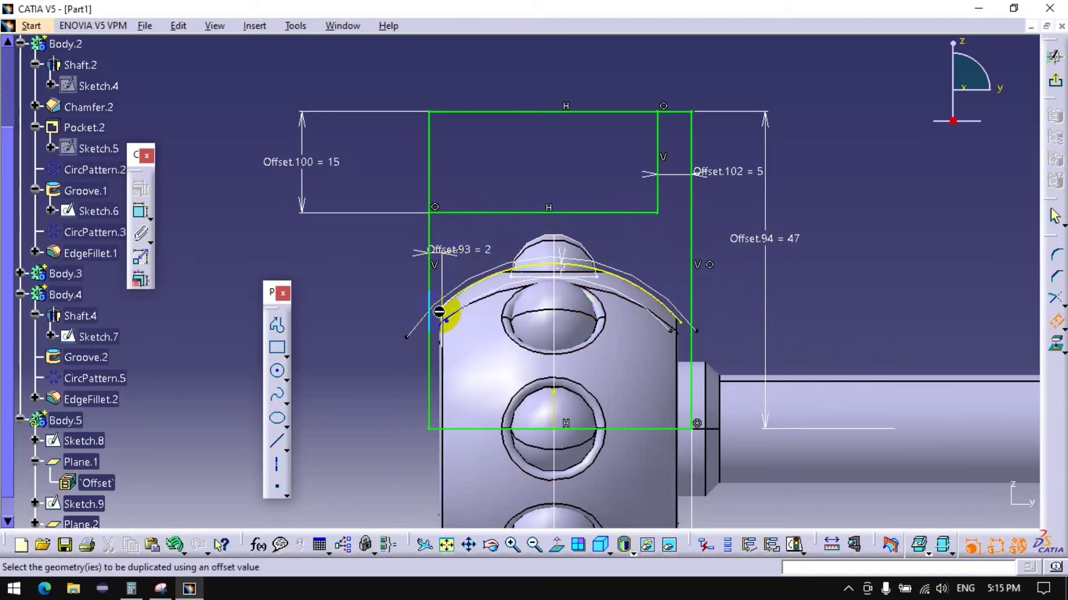
pyautogui.click(441, 310)
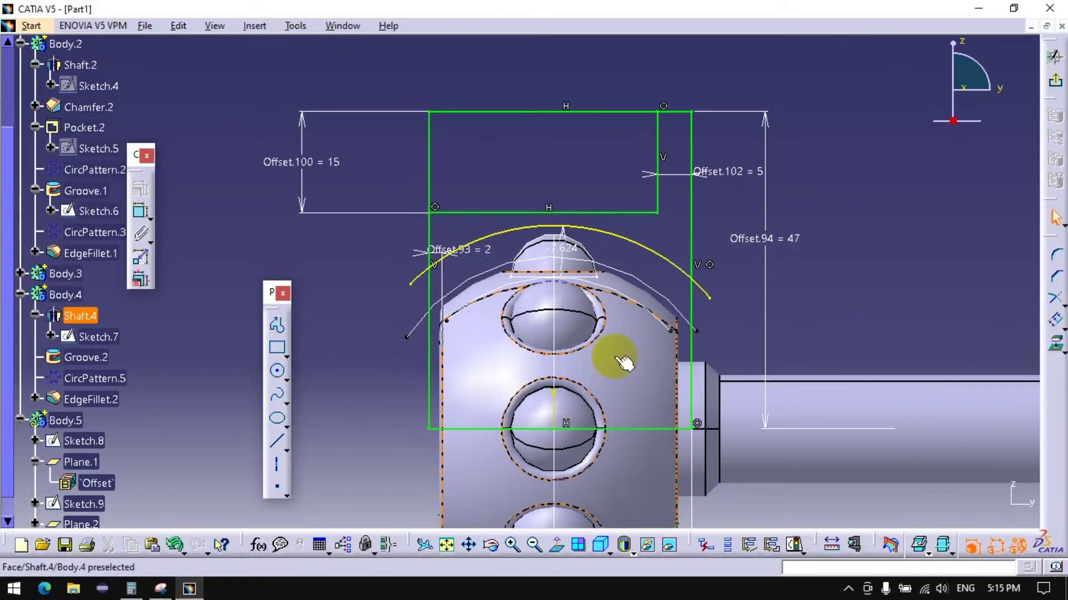
pyautogui.doubleClick(559, 248)
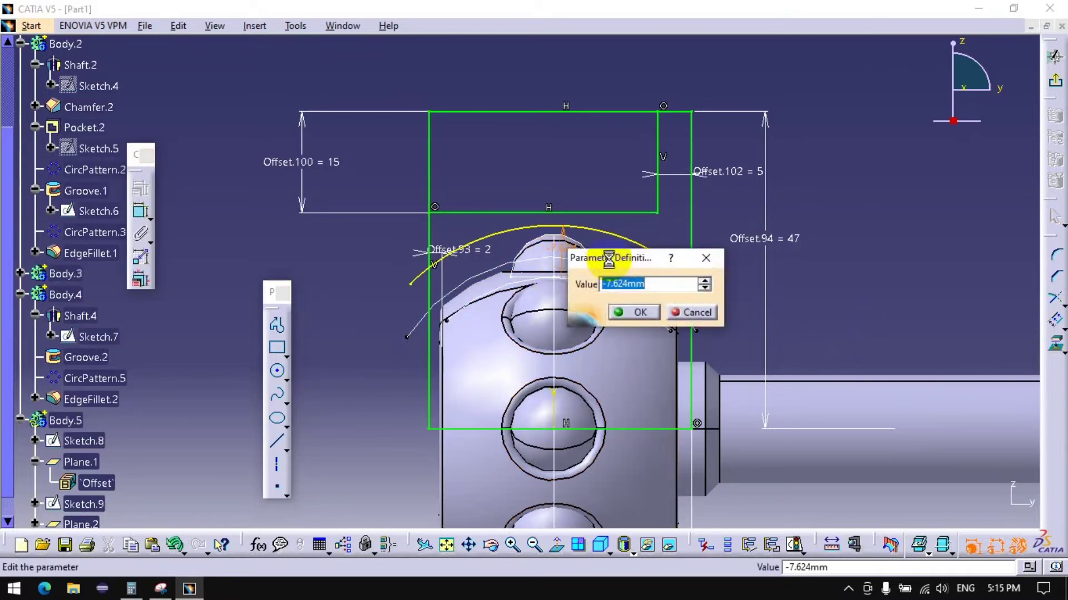
pyautogui.press('Return')
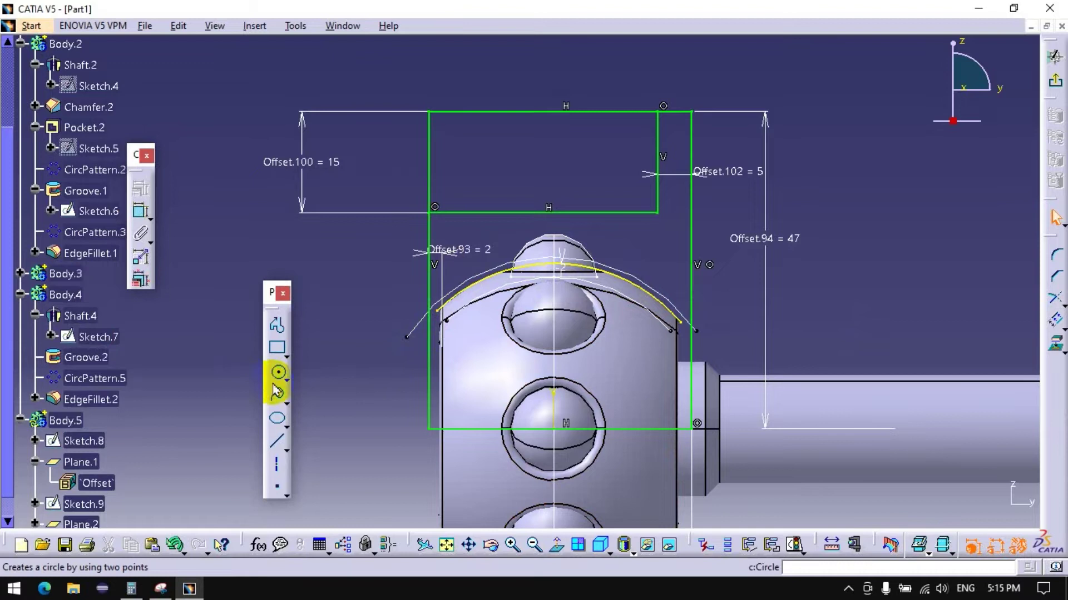
# Step: Isolate the offset arc from its original source edge
pyautogui.click(291, 382)
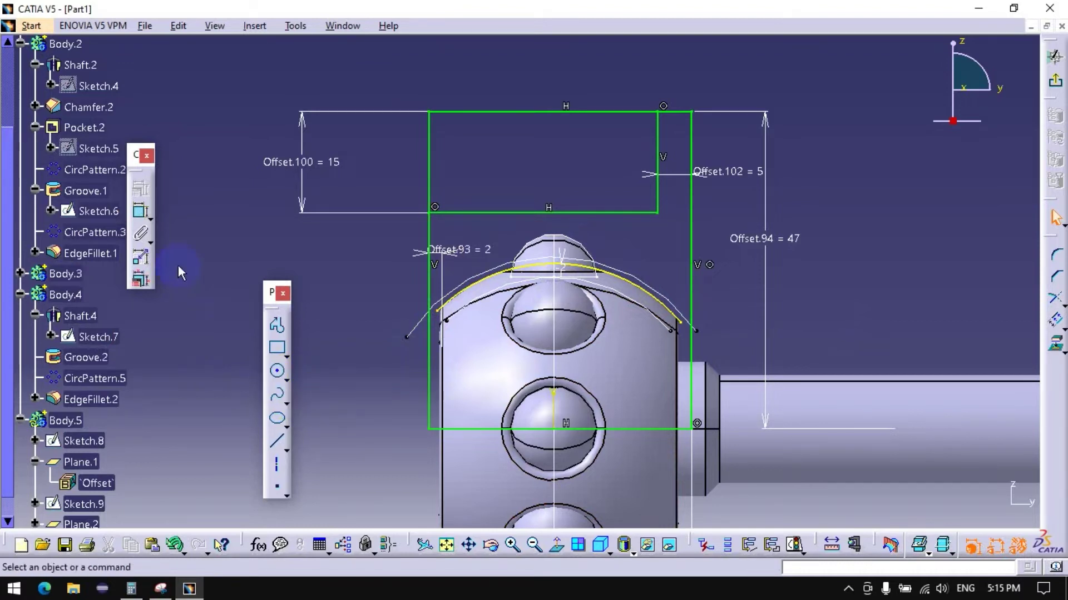
pyautogui.click(147, 215)
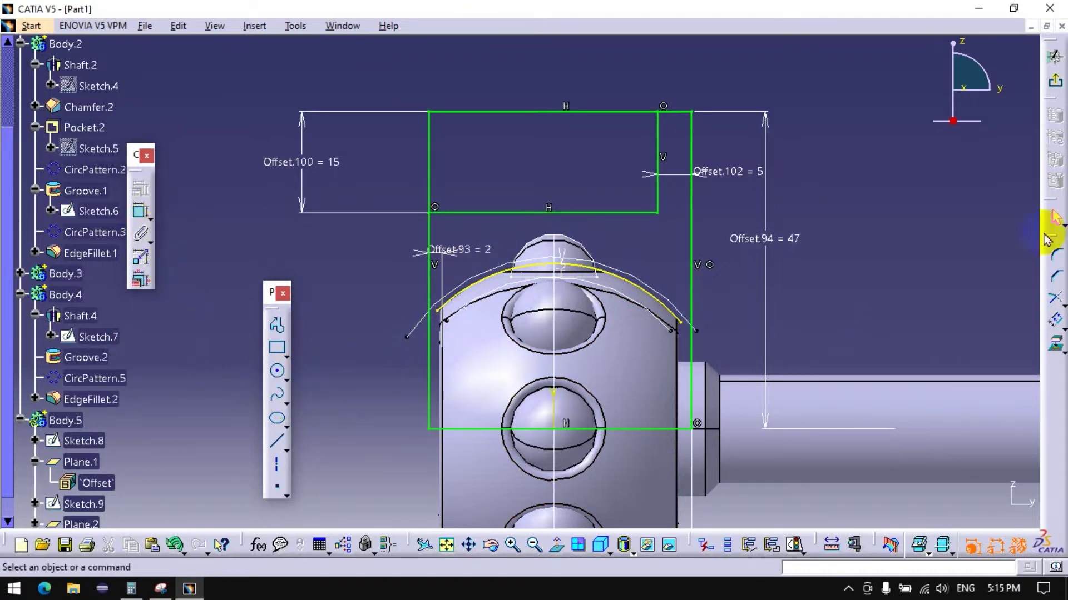
pyautogui.click(1057, 298)
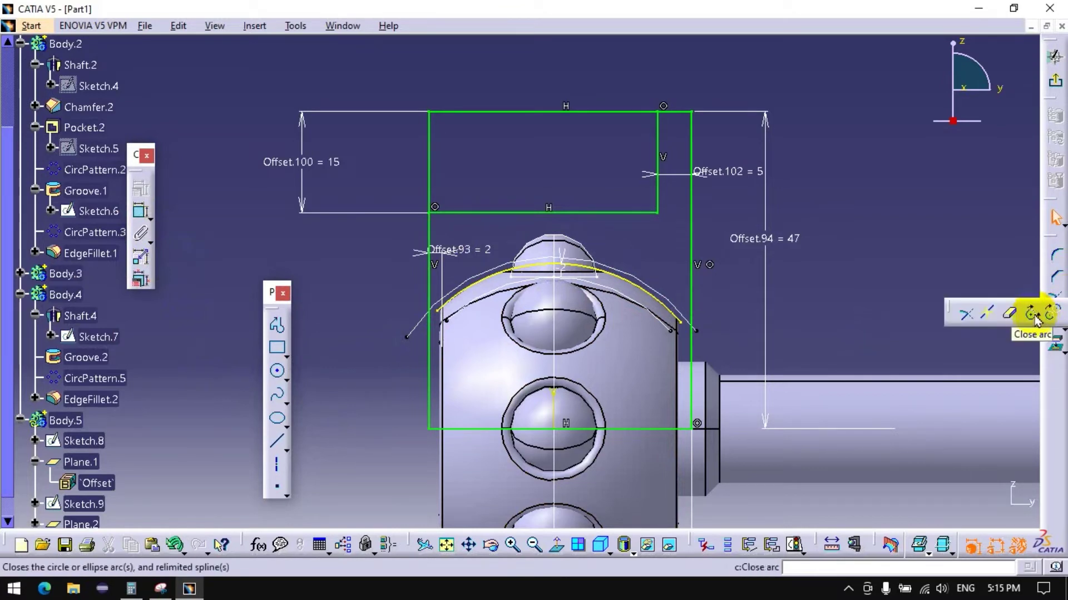
pyautogui.click(1033, 316)
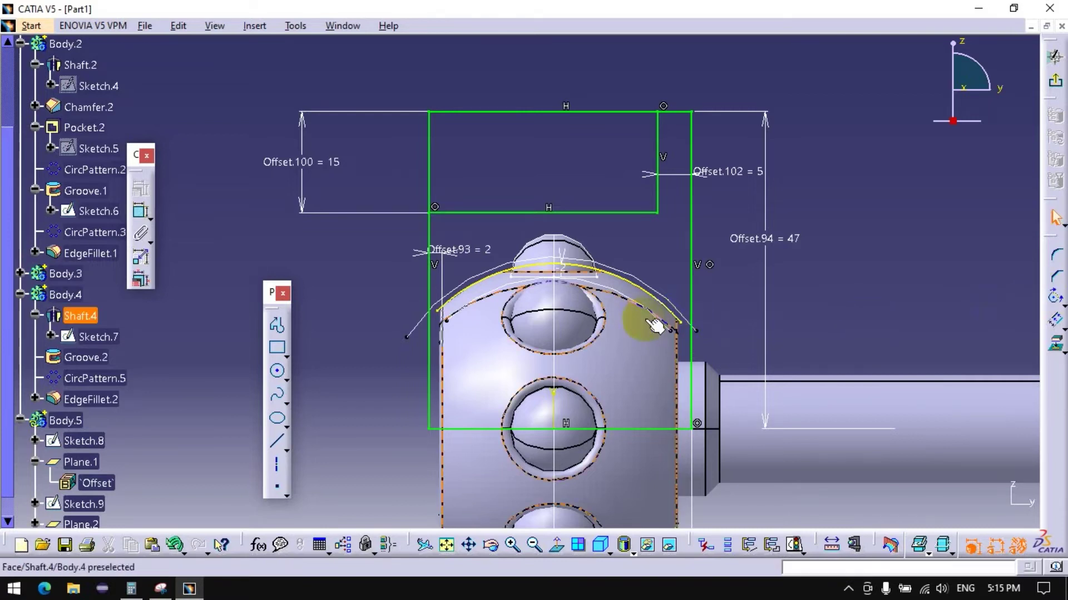
pyautogui.rightClick(663, 305)
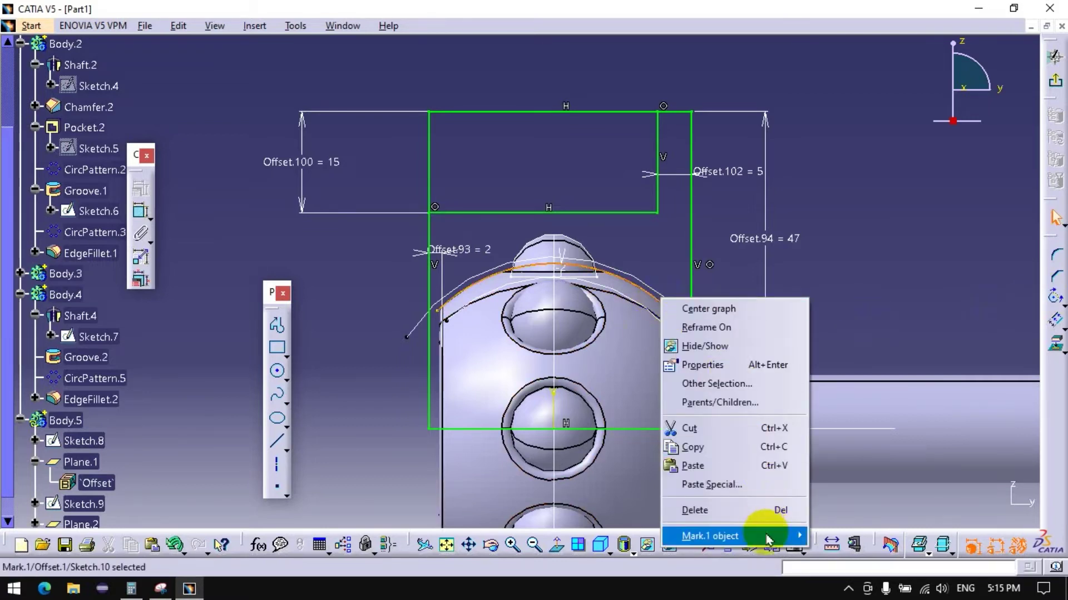
pyautogui.moveTo(709, 536)
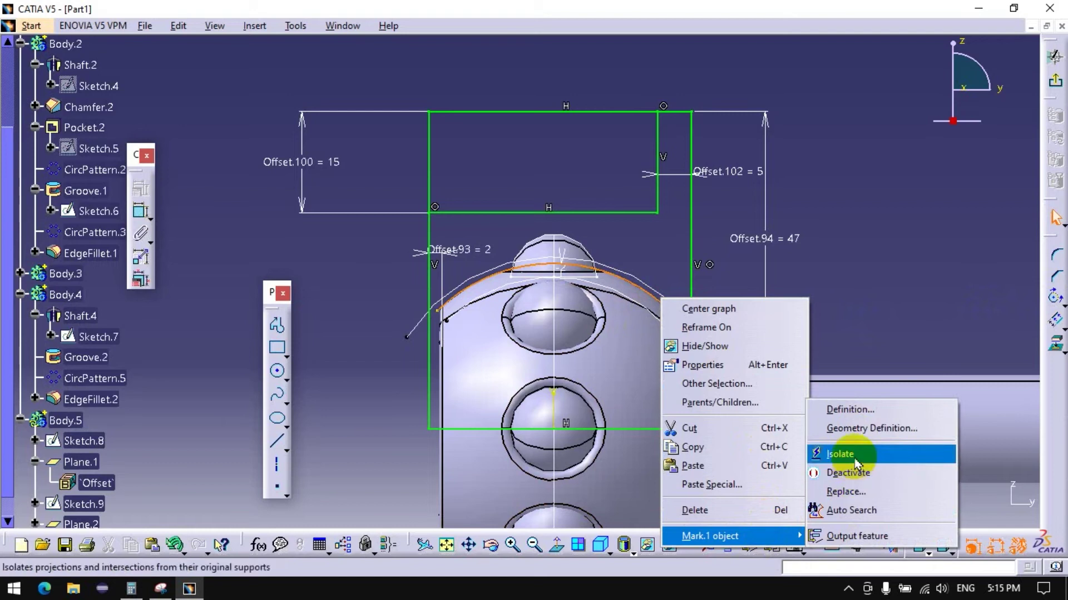
pyautogui.click(837, 454)
# Step: Give the arc an R 24.5 radius dimension and pull its left end lower
pyautogui.rightClick(625, 288)
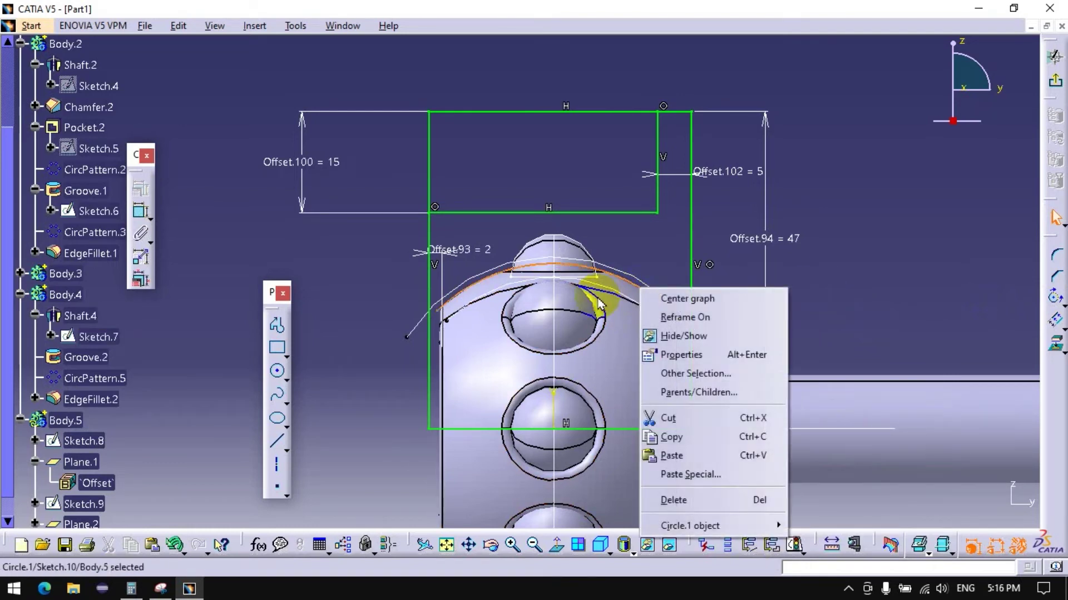
pyautogui.press('Escape')
pyautogui.click(143, 235)
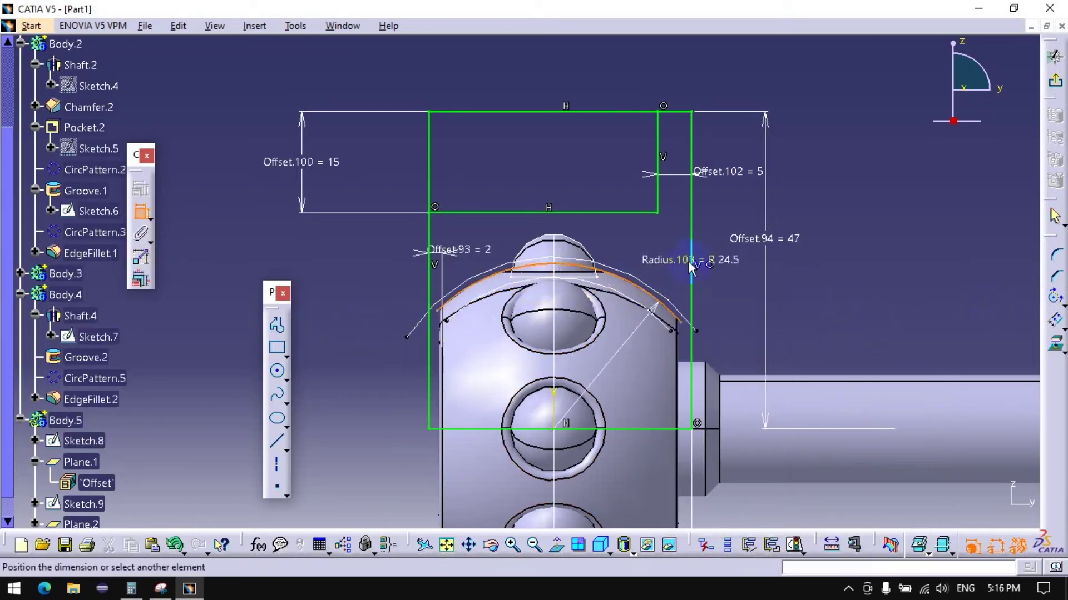
pyautogui.click(683, 243)
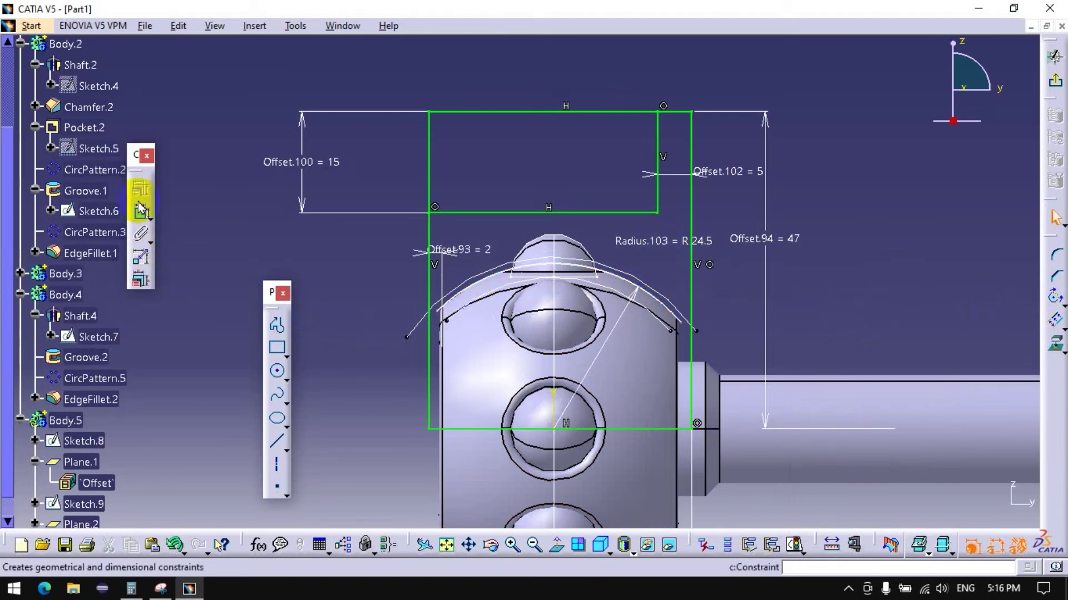
pyautogui.moveTo(449, 318)
pyautogui.mouseDown()
pyautogui.moveTo(405, 365)
pyautogui.moveTo(410, 391)
pyautogui.mouseUp()
pyautogui.click(277, 419)
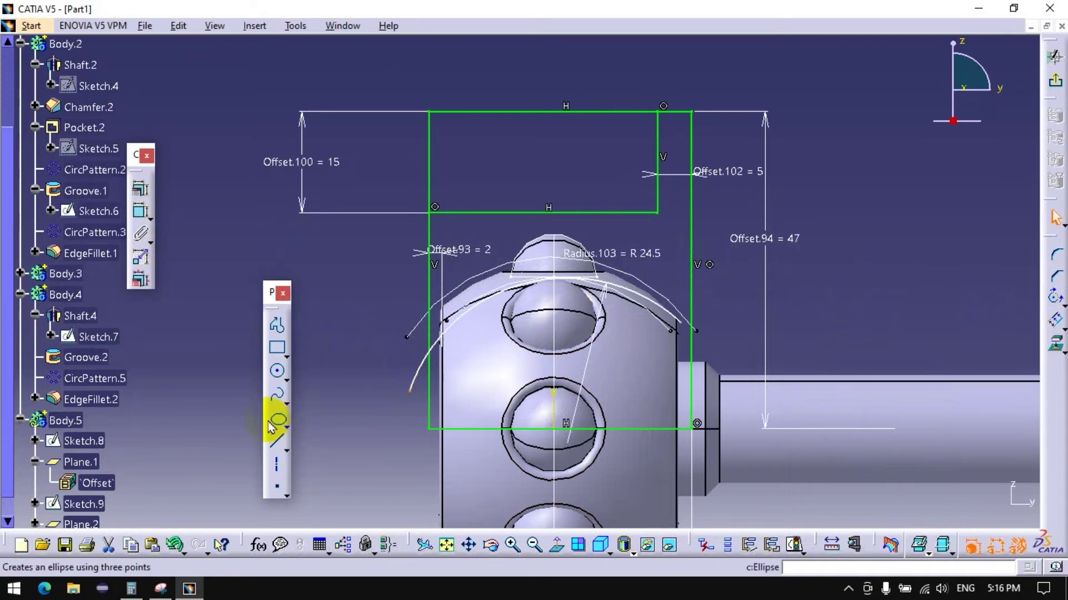
# Step: Make the arc concentric with the hole's centre point
pyautogui.click(139, 213)
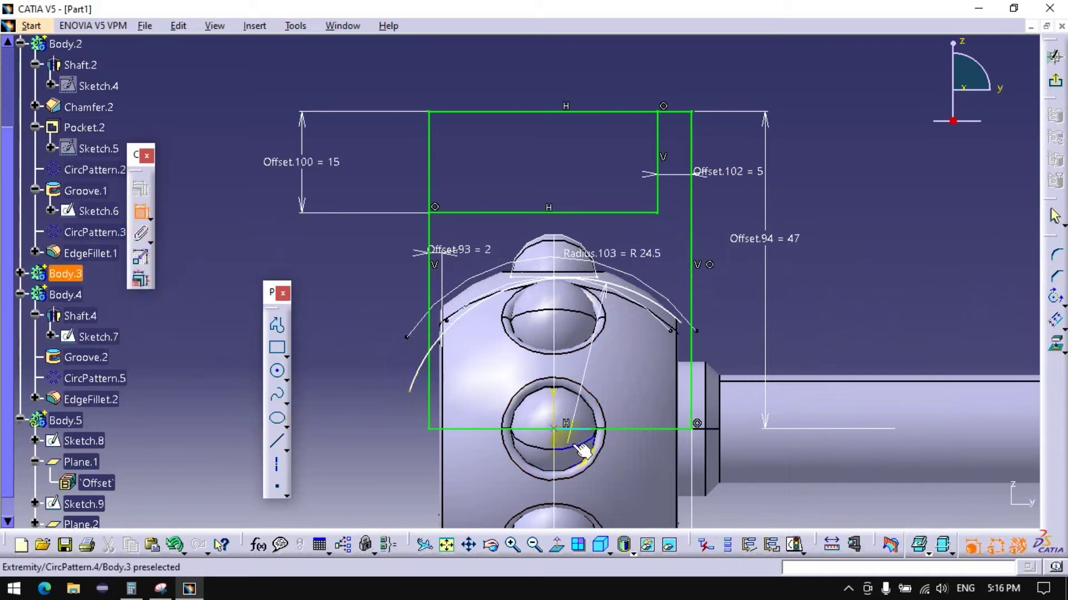
pyautogui.click(571, 445)
pyautogui.click(445, 304)
pyautogui.rightClick(495, 257)
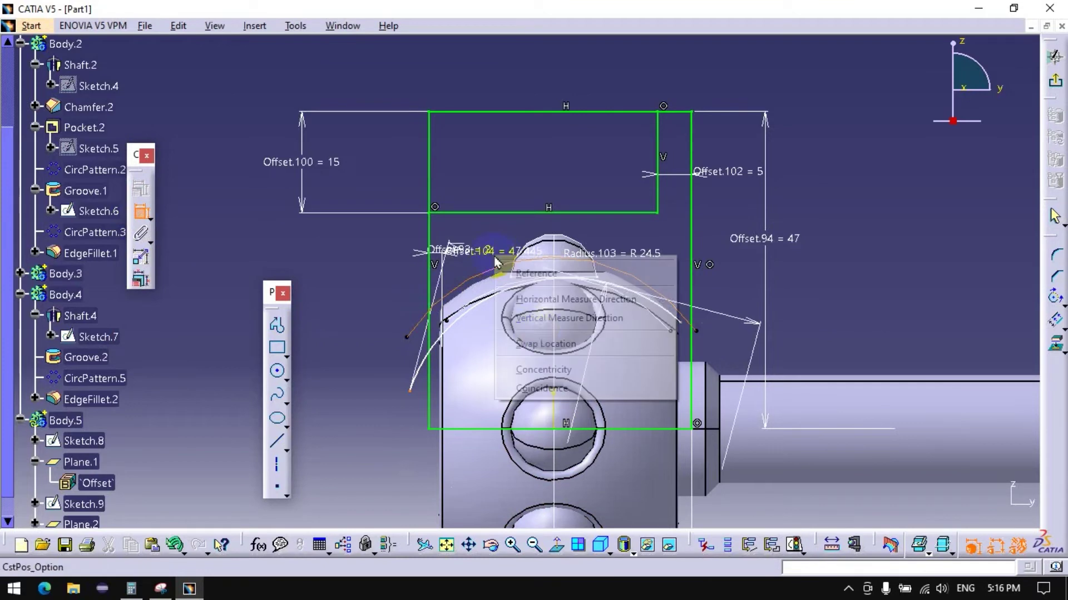
pyautogui.click(542, 370)
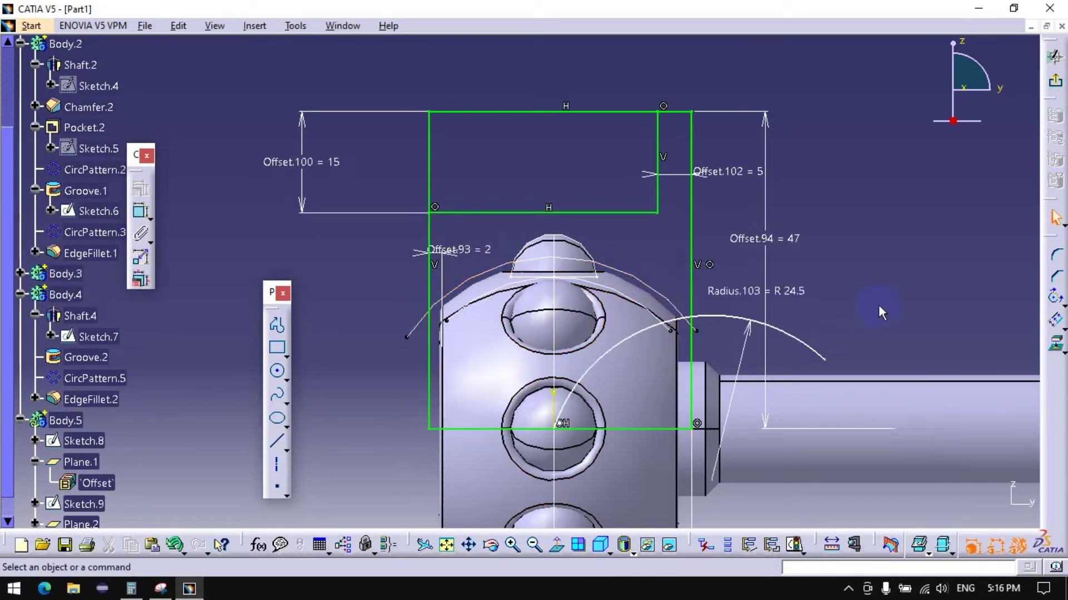
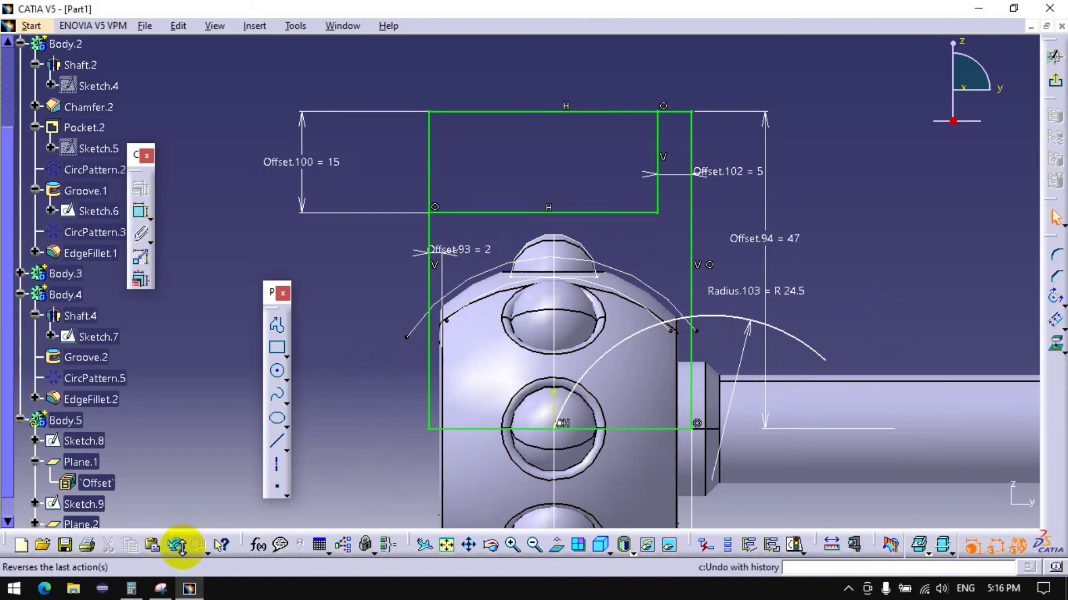
# Step: Undo the most recent sketch action from the undo history
pyautogui.click(186, 553)
pyautogui.click(198, 565)
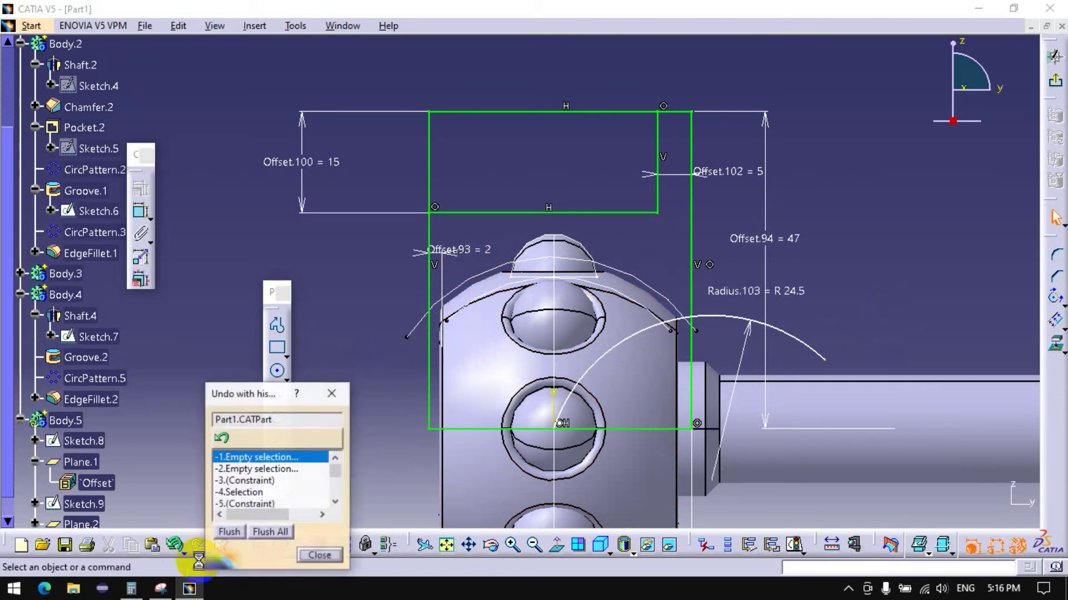
pyautogui.click(235, 442)
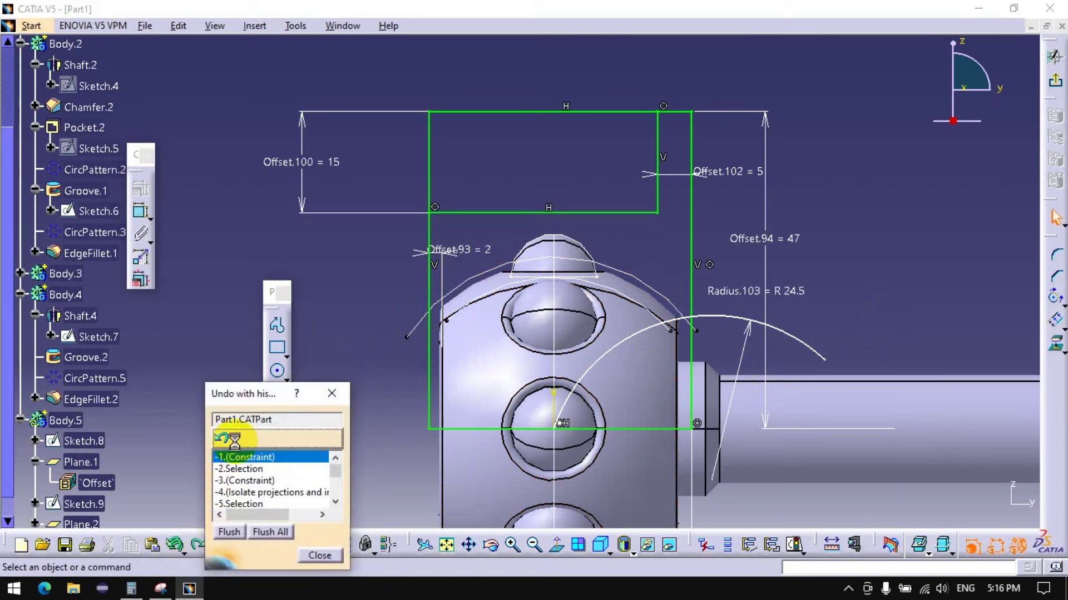
pyautogui.click(319, 555)
pyautogui.click(283, 426)
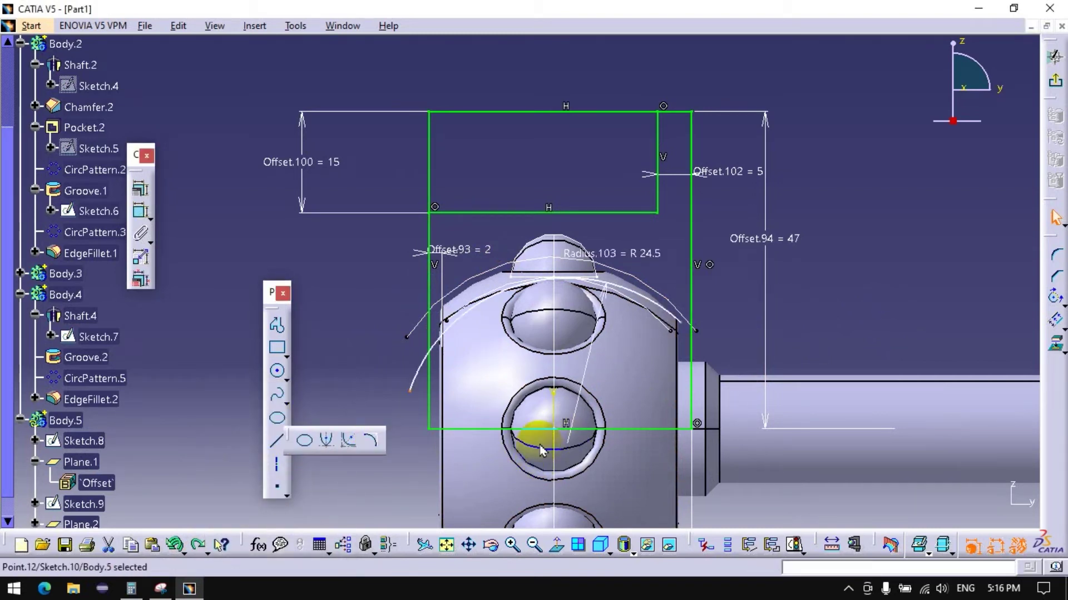
# Step: Drag the large arc up and to the right while trying constraints
pyautogui.click(140, 211)
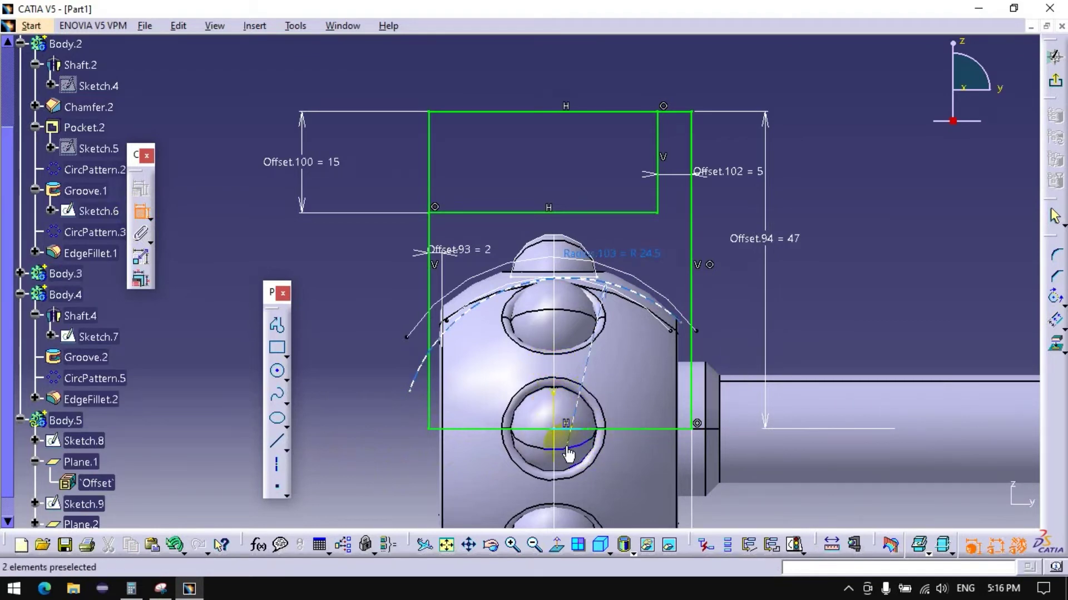
pyautogui.click(528, 398)
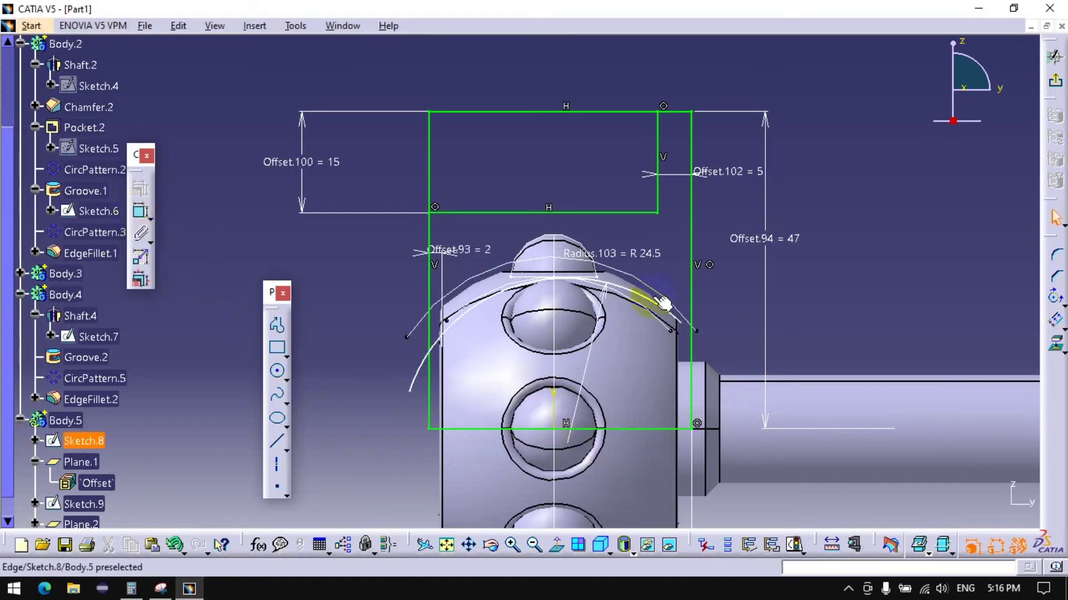
pyautogui.moveTo(660, 308); pyautogui.dragTo(861, 163)
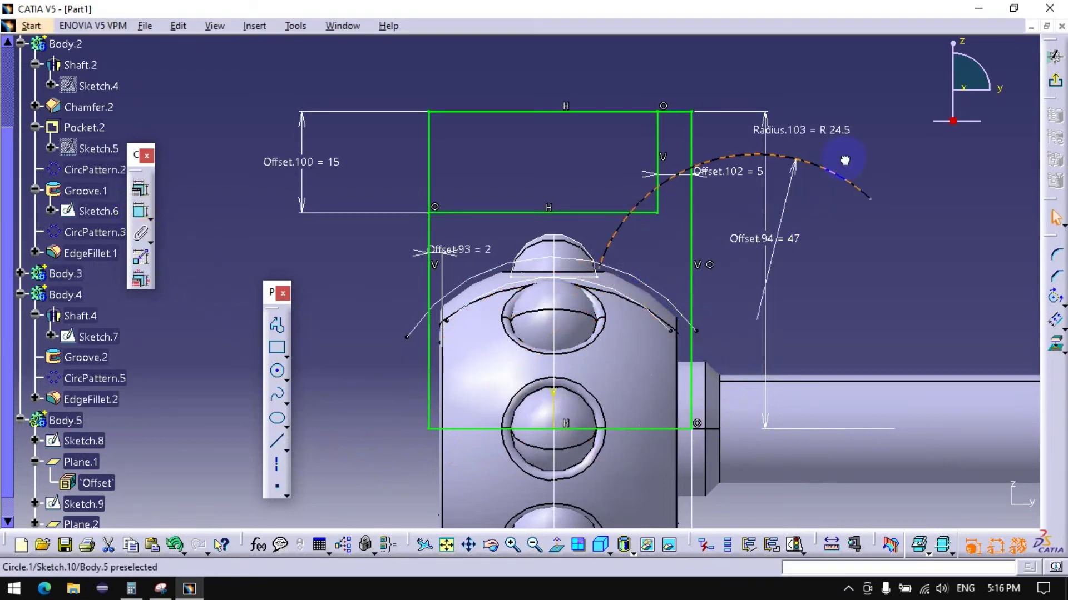
pyautogui.click(140, 211)
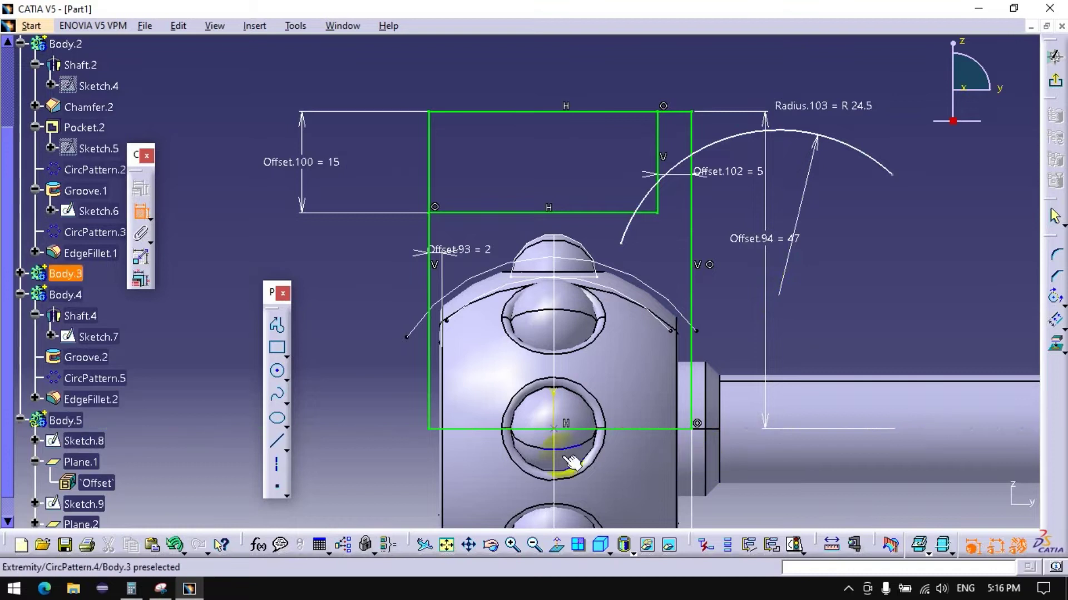
pyautogui.click(555, 407)
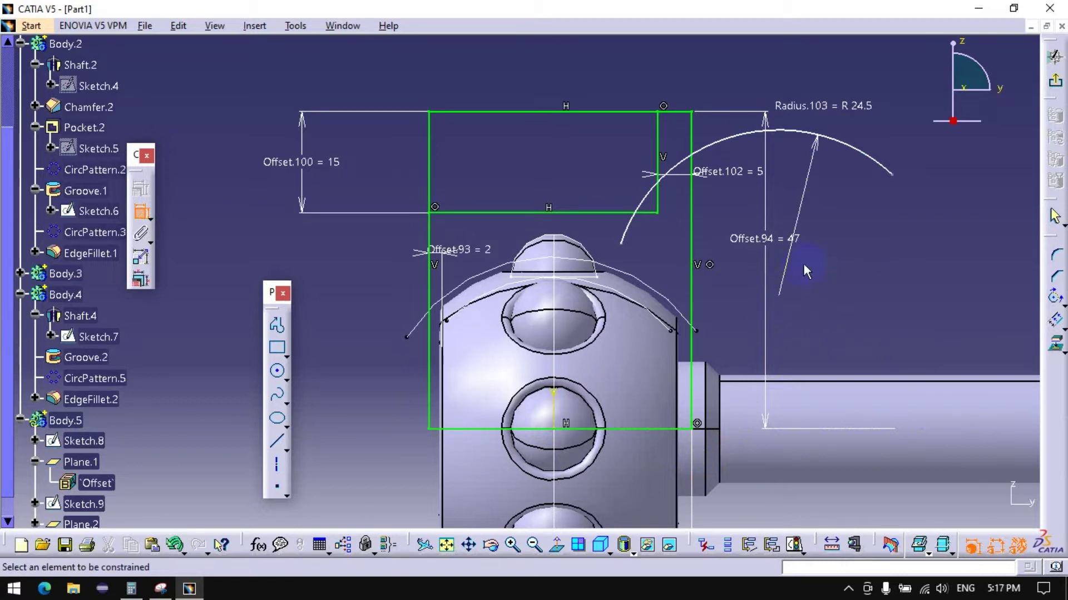
# Step: Delete the Radius.103 dimension and the large arc Circle.1
pyautogui.rightClick(781, 290)
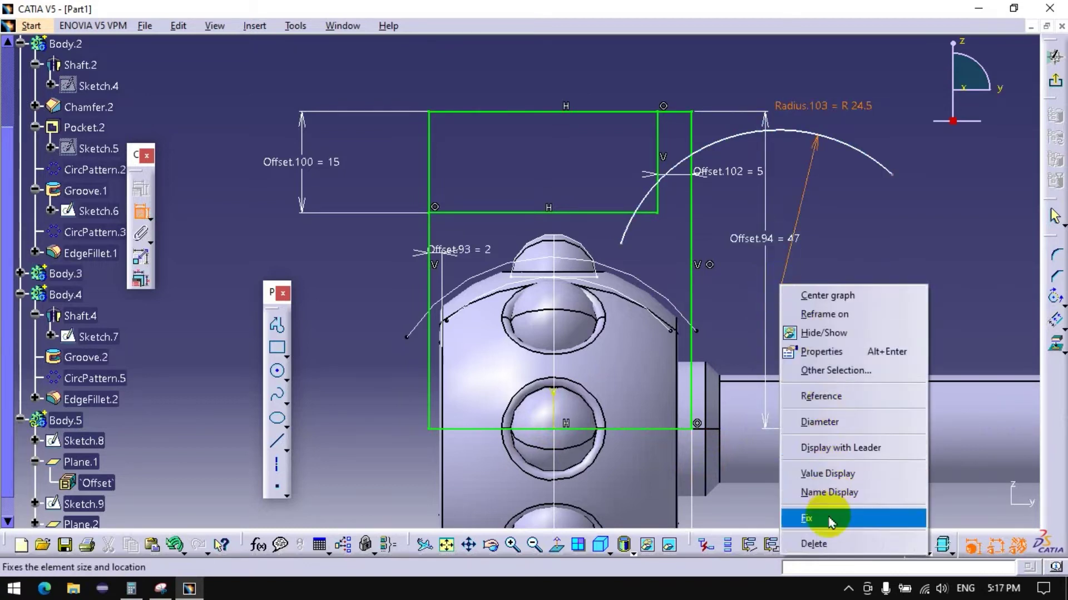
pyautogui.click(823, 547)
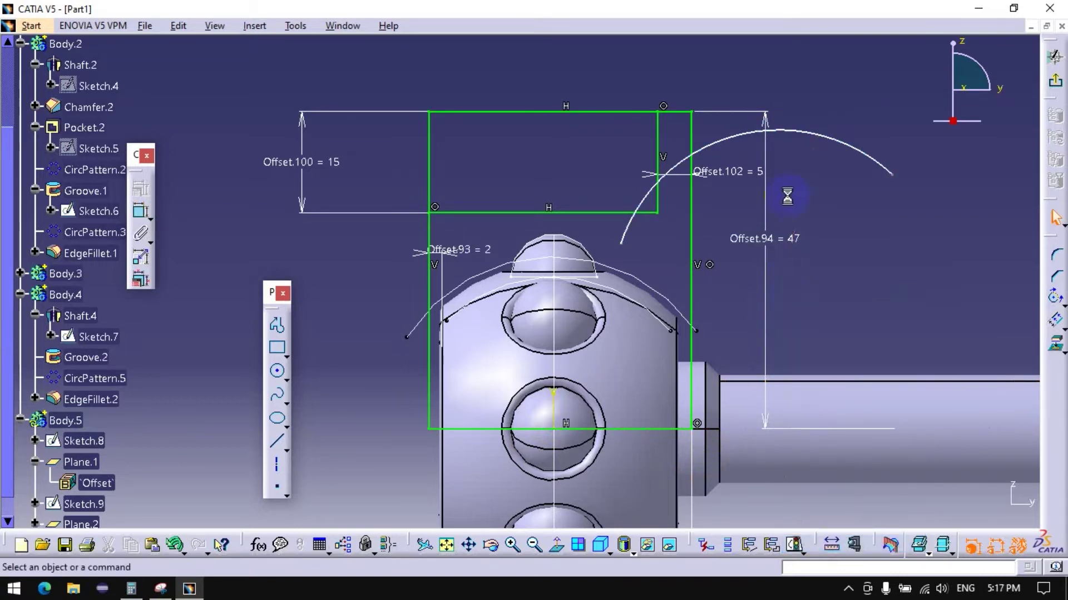
pyautogui.rightClick(794, 134)
pyautogui.click(856, 346)
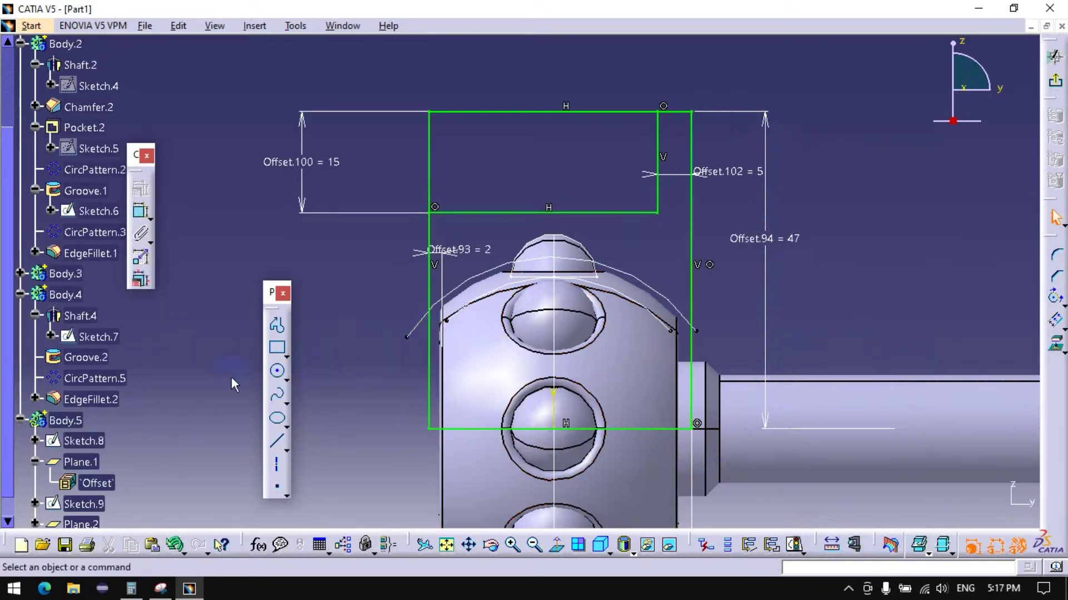
# Step: Draw a three-point arc spanning over the domed hub
pyautogui.click(1053, 267)
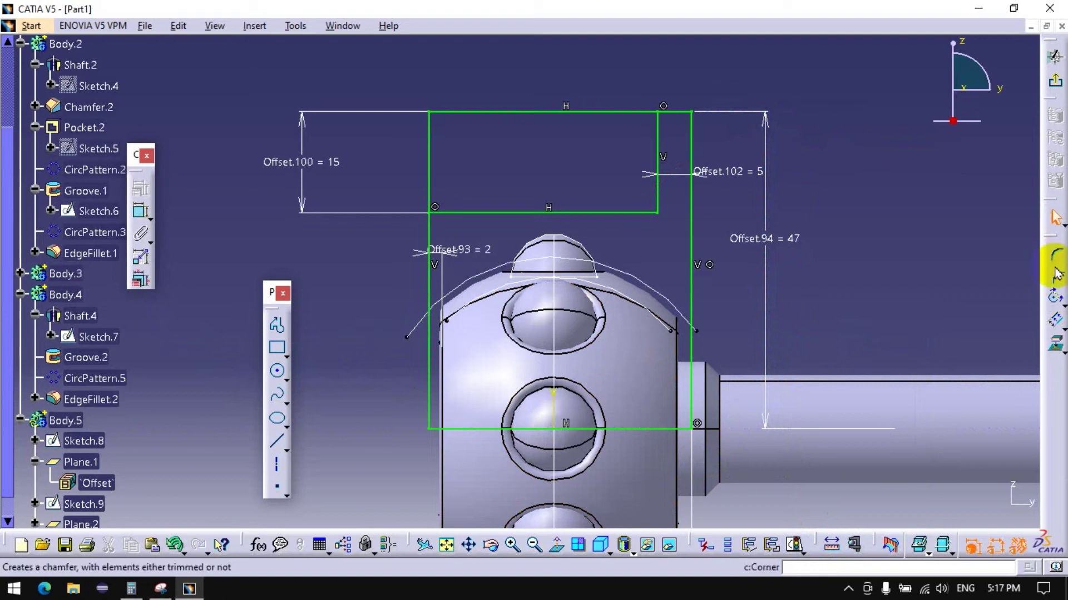
pyautogui.click(277, 377)
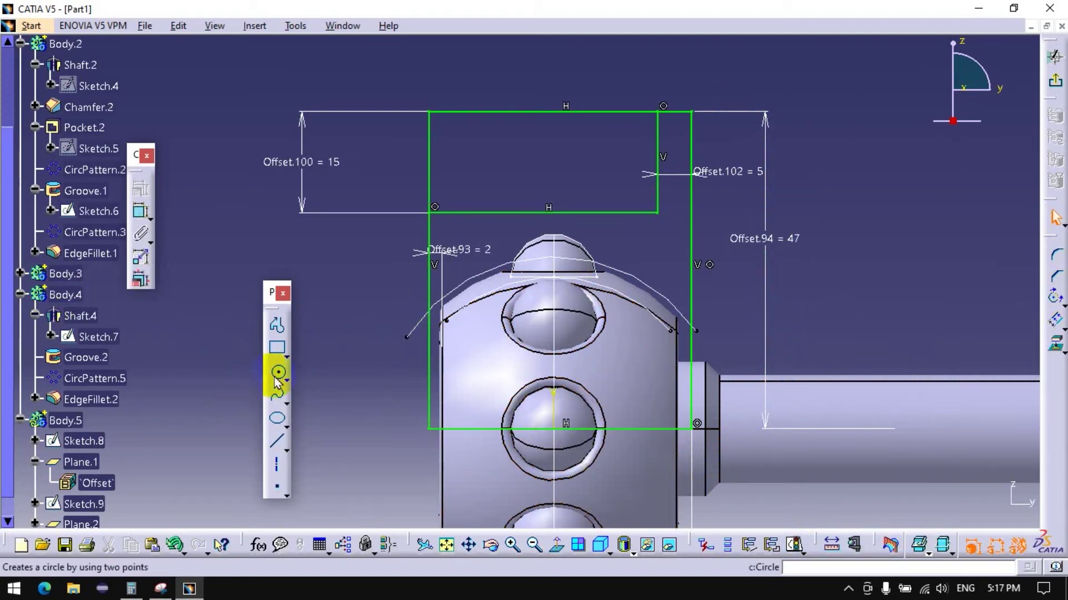
pyautogui.click(286, 381)
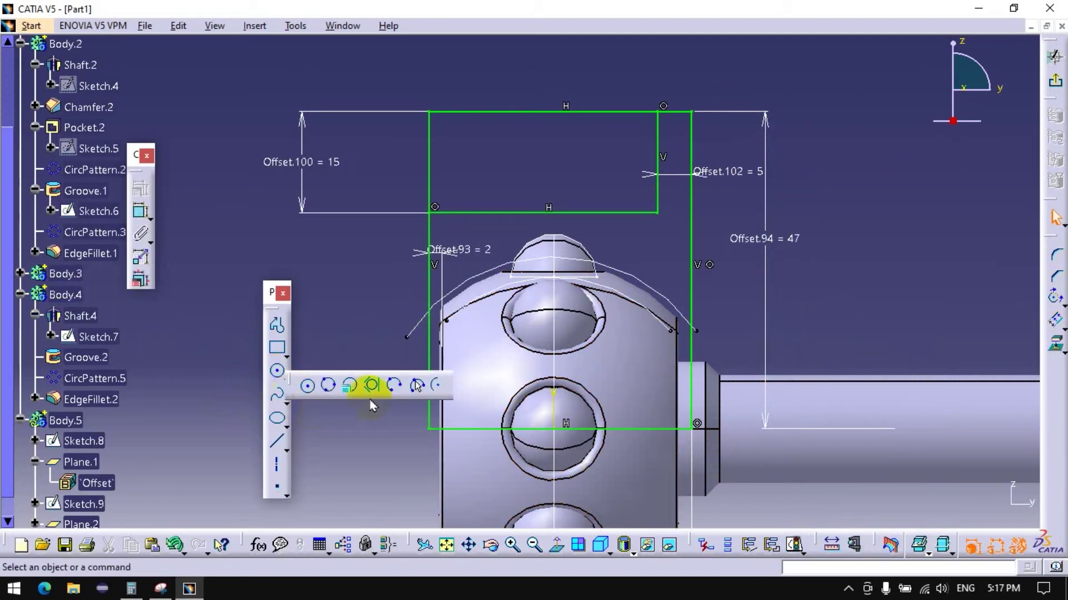
pyautogui.click(416, 384)
pyautogui.click(348, 342)
pyautogui.click(742, 332)
pyautogui.click(634, 303)
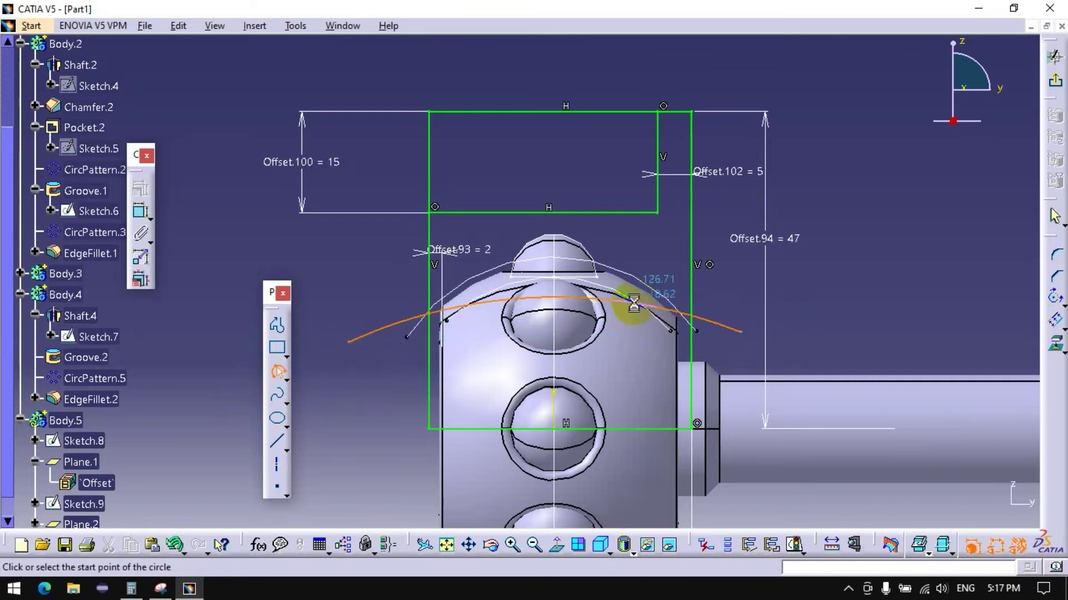
# Step: Make the arc concentric with the part's centre and drag it larger
pyautogui.click(142, 210)
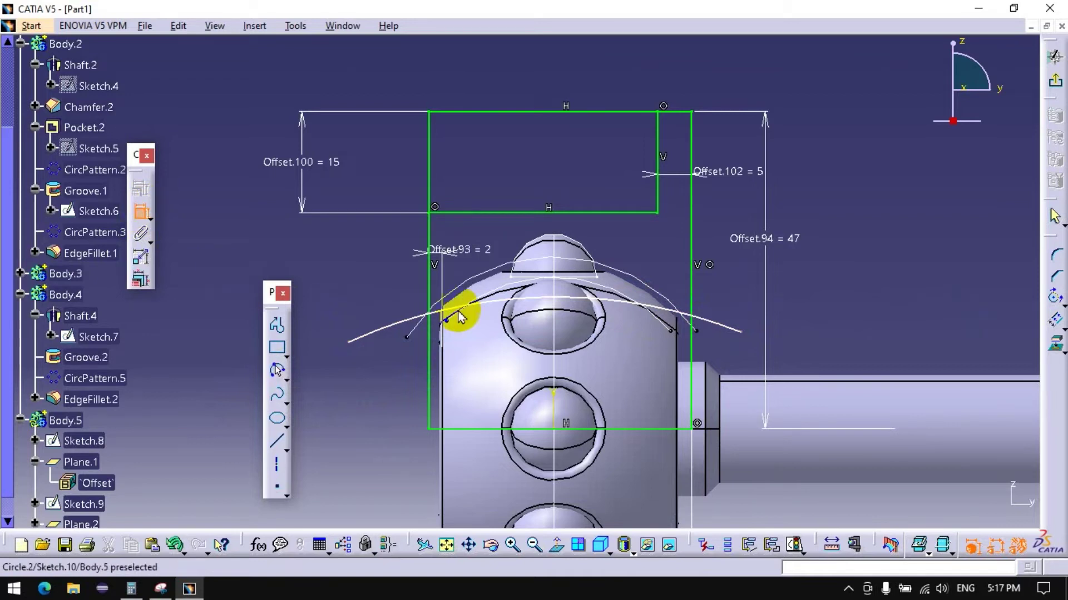
pyautogui.click(489, 298)
pyautogui.click(509, 273)
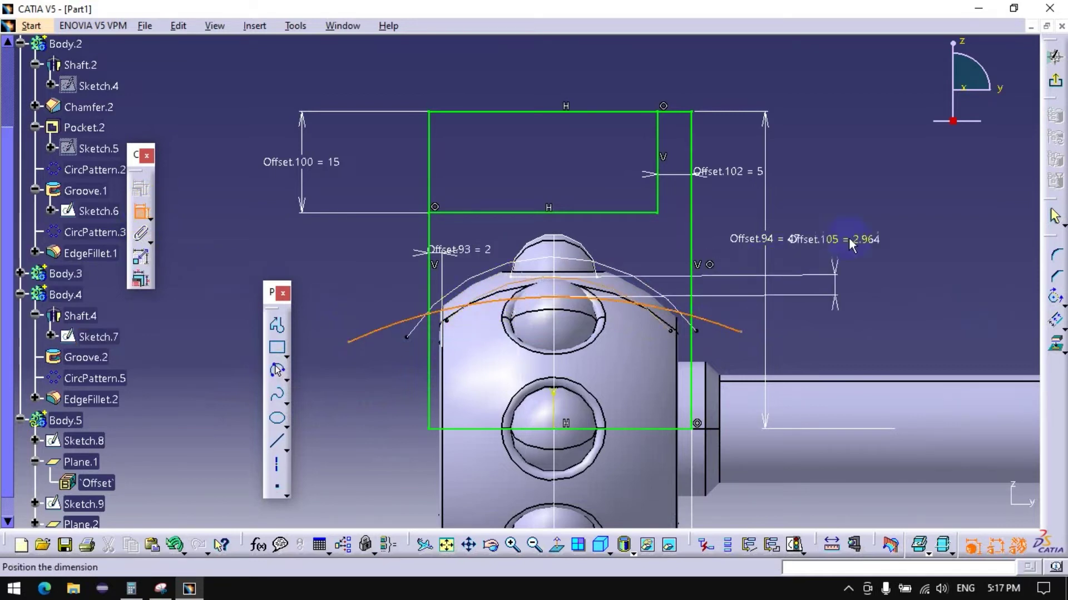
pyautogui.rightClick(851, 245)
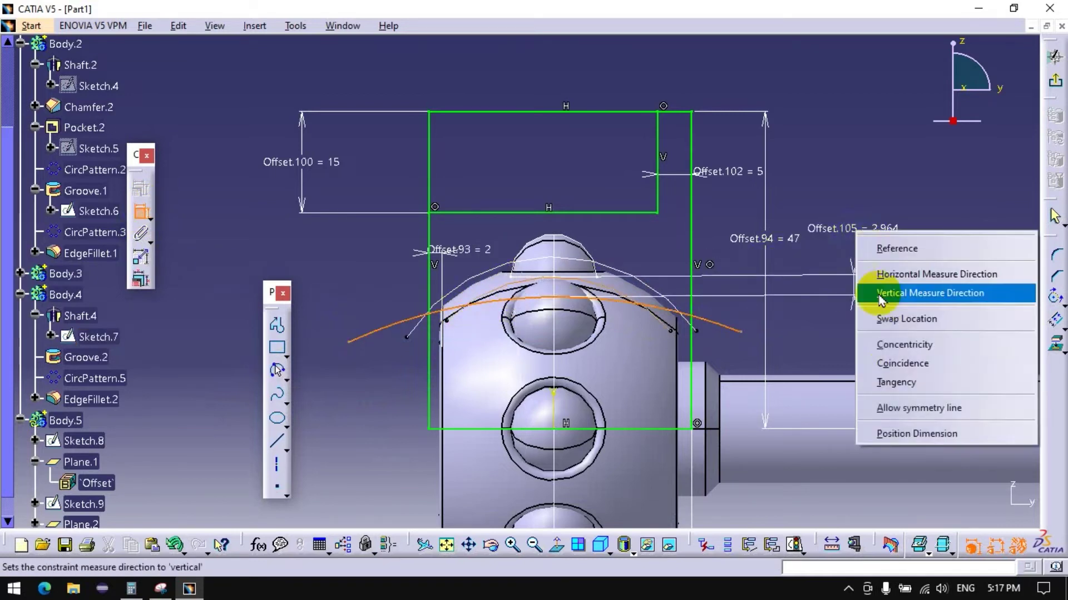
pyautogui.click(887, 347)
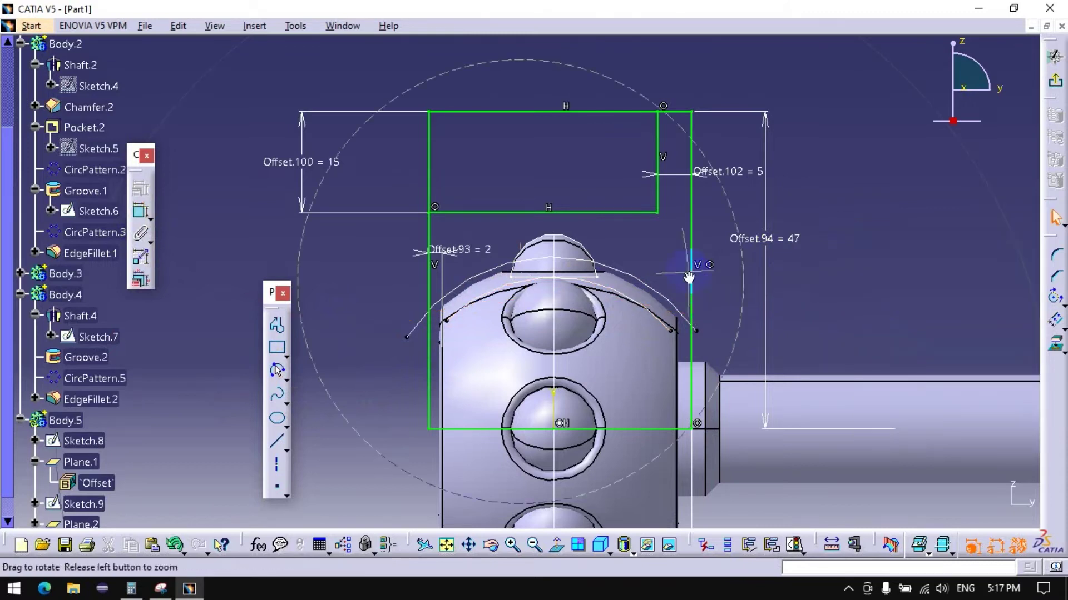
pyautogui.moveTo(688, 278); pyautogui.dragTo(679, 298, button='middle')
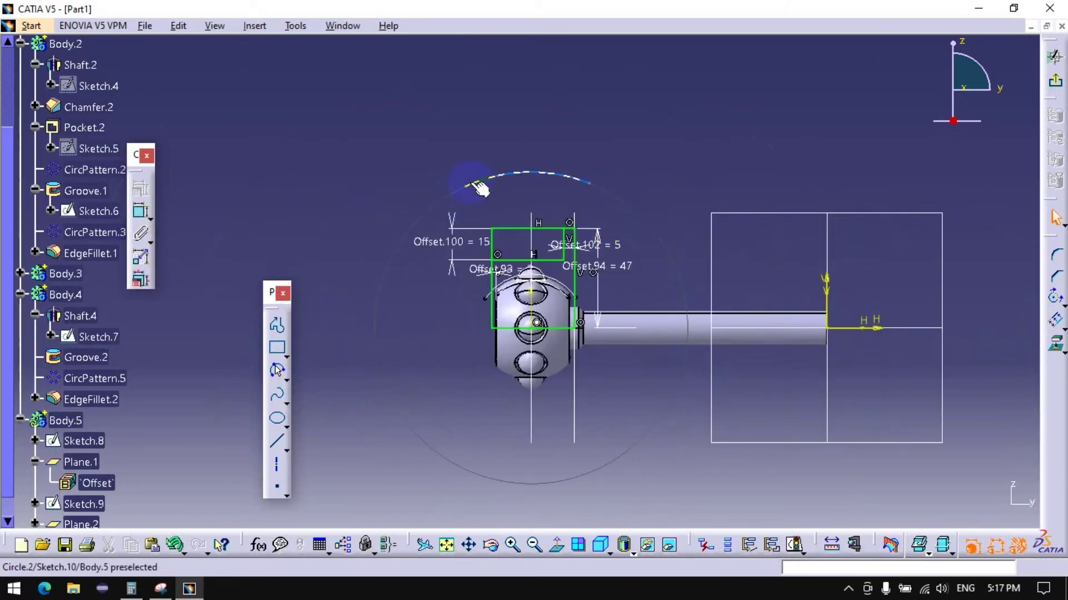
pyautogui.moveTo(508, 176); pyautogui.dragTo(510, 331)
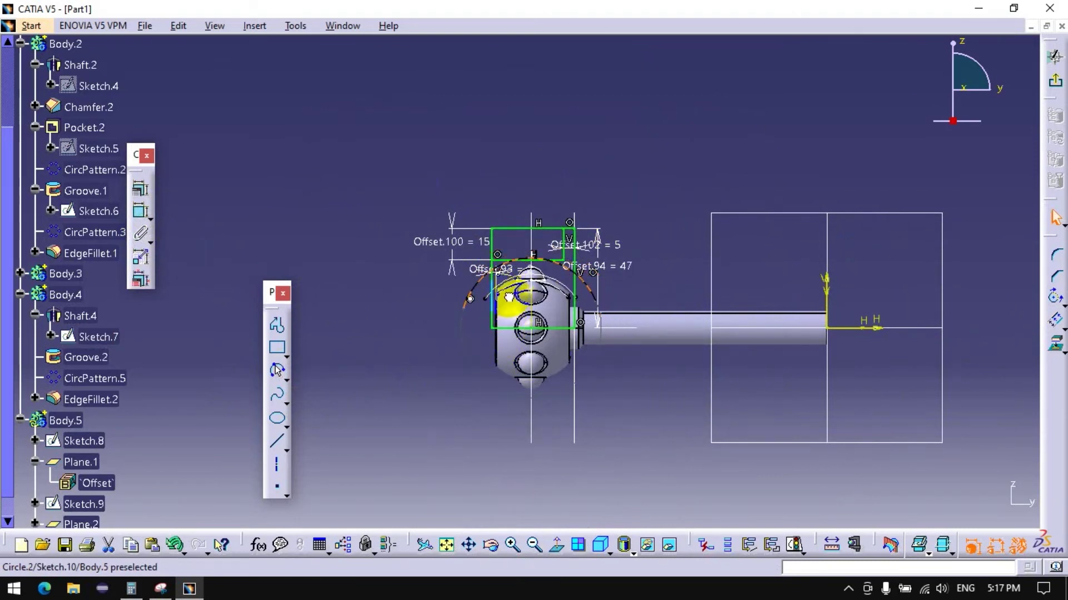
pyautogui.moveTo(510, 328); pyautogui.dragTo(577, 204, button='middle')
pyautogui.moveTo(577, 203); pyautogui.dragTo(504, 233)
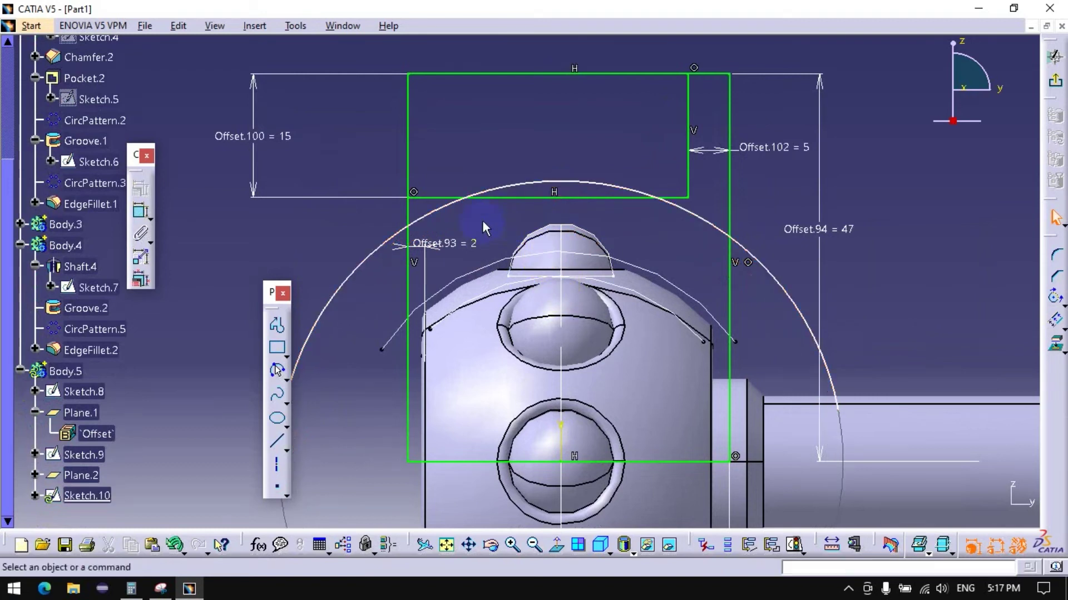
# Step: Resize the arc through the dome and reapply its concentricity constraint
pyautogui.moveTo(460, 200)
pyautogui.mouseDown()
pyautogui.moveTo(481, 278)
pyautogui.moveTo(478, 210)
pyautogui.mouseUp()
pyautogui.click(806, 354)
pyautogui.rightClick(805, 355)
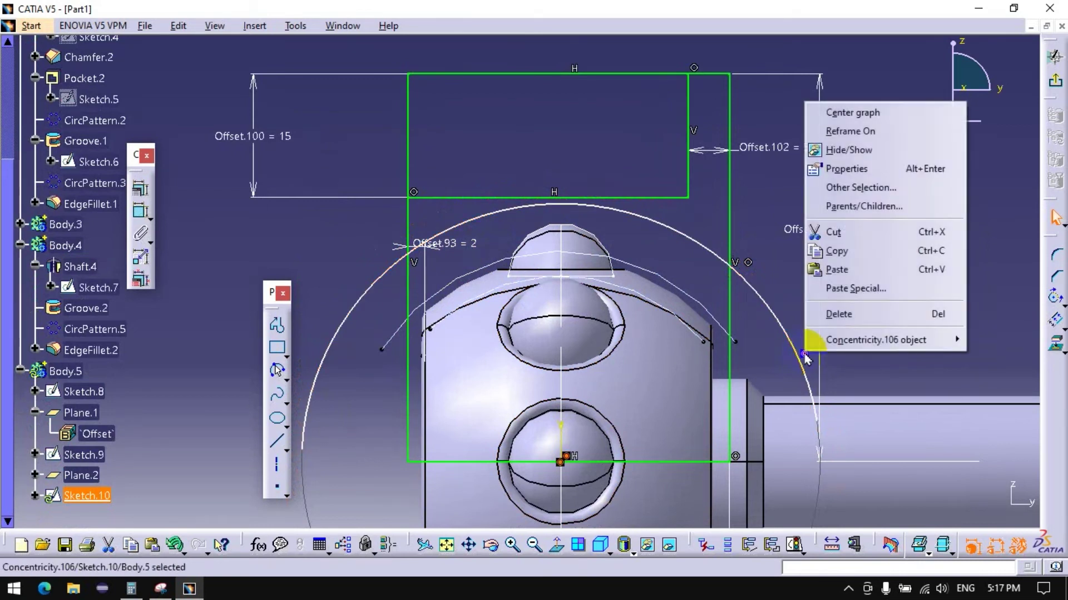
pyautogui.click(738, 394)
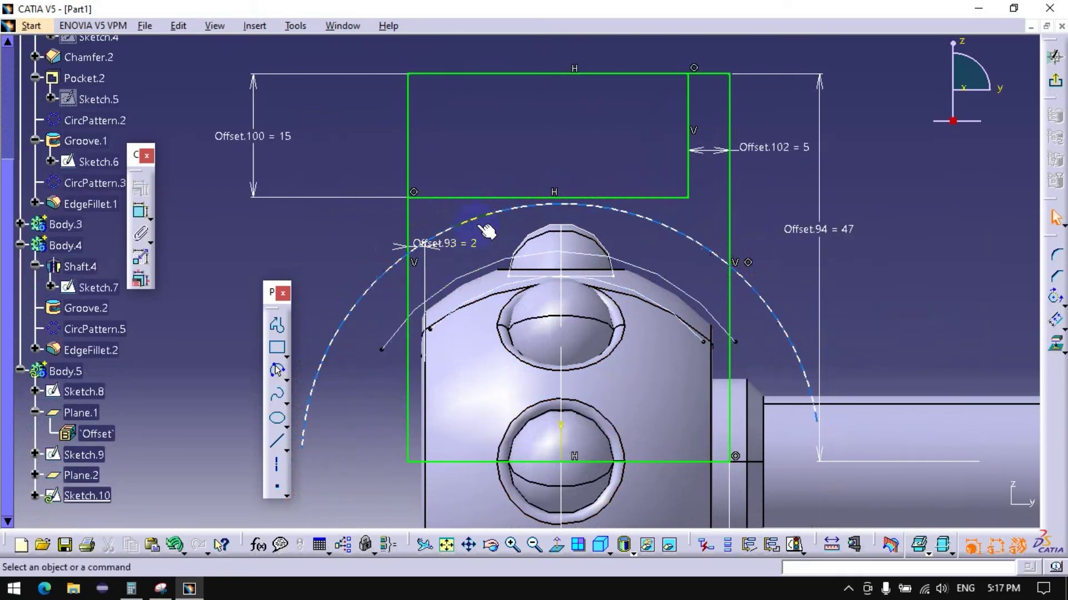
pyautogui.moveTo(479, 218); pyautogui.dragTo(497, 283)
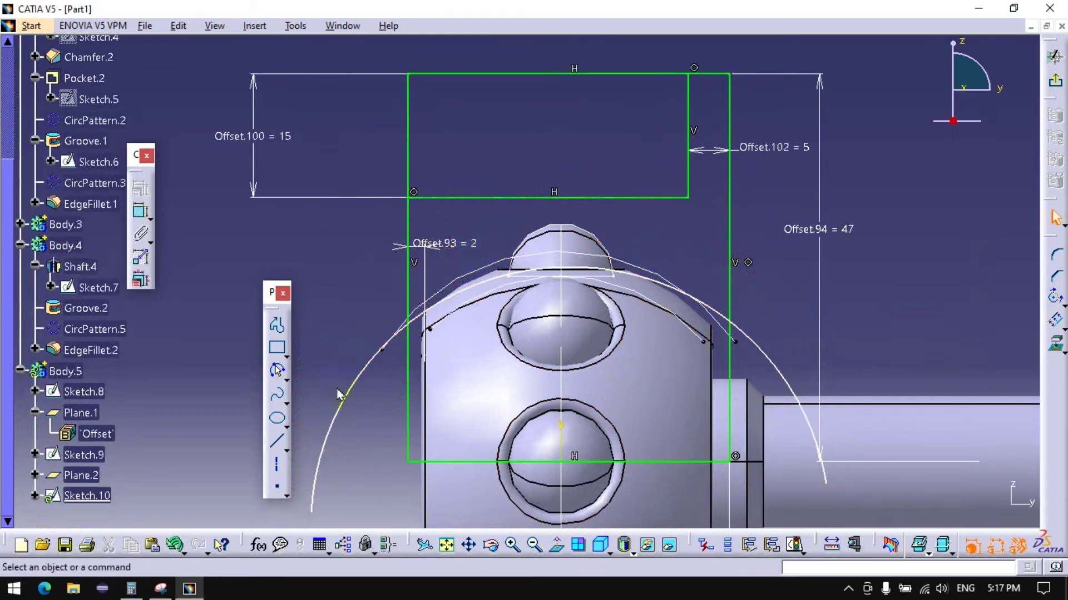
pyautogui.click(143, 214)
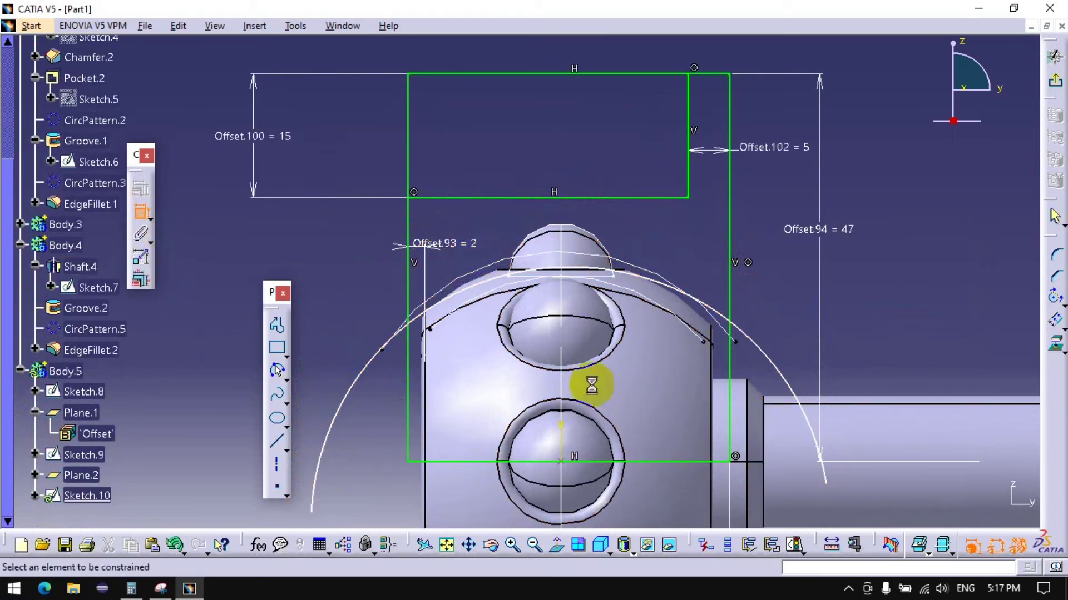
pyautogui.click(647, 286)
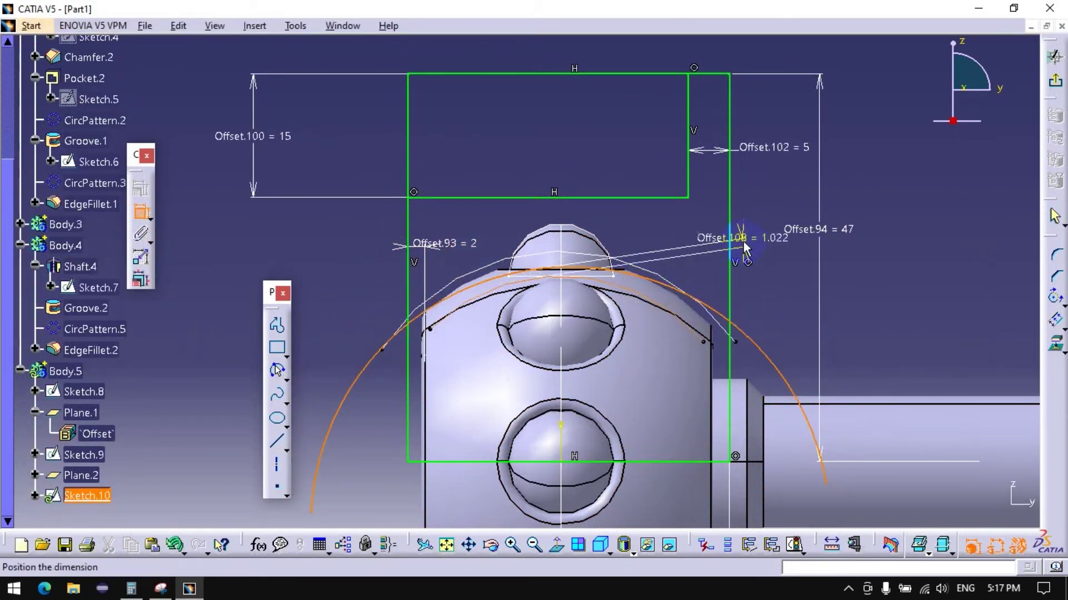
pyautogui.rightClick(743, 244)
pyautogui.click(790, 357)
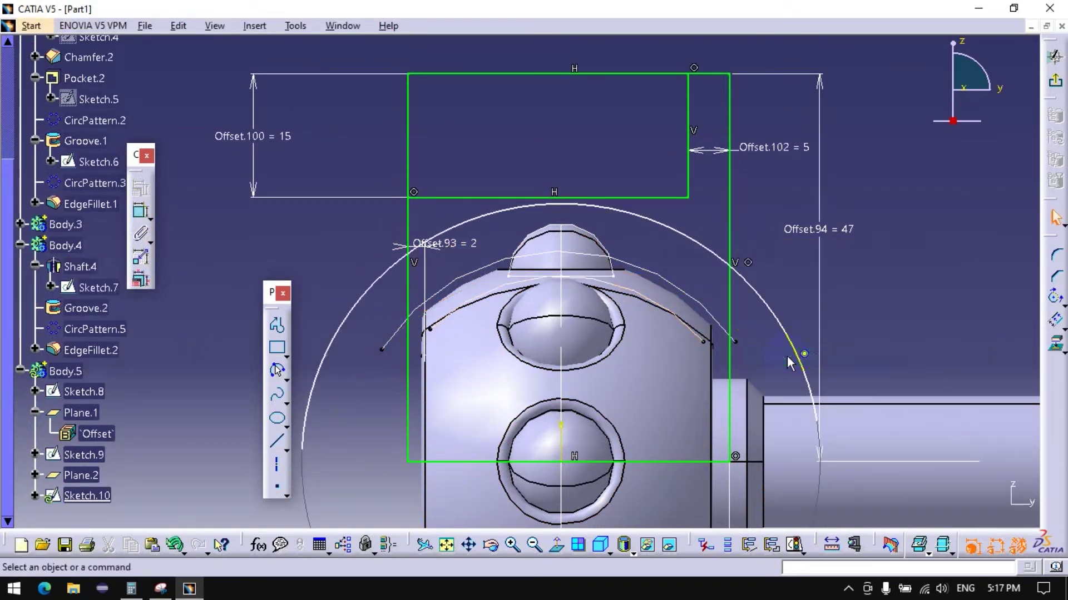
# Step: Dimension the arc's radius and set it to 25 mm
pyautogui.click(141, 211)
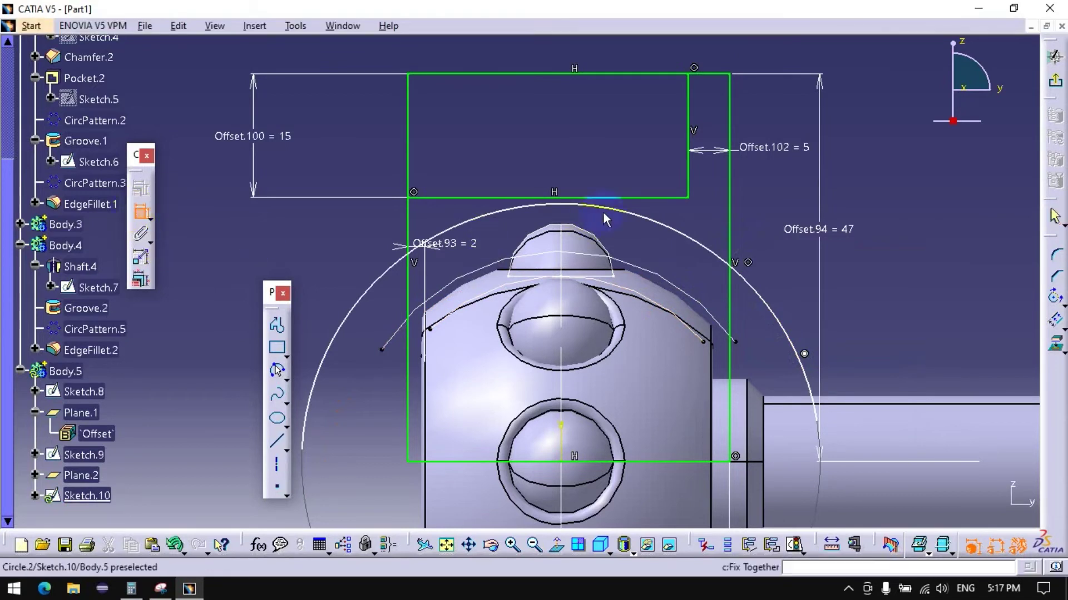
pyautogui.click(623, 215)
pyautogui.click(785, 181)
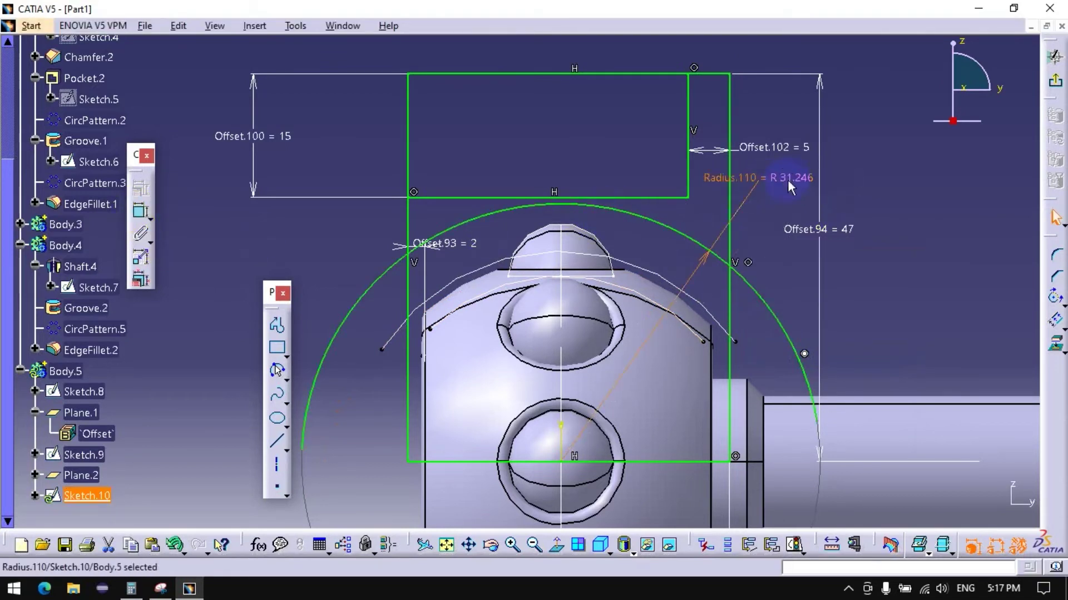
pyautogui.doubleClick(788, 183)
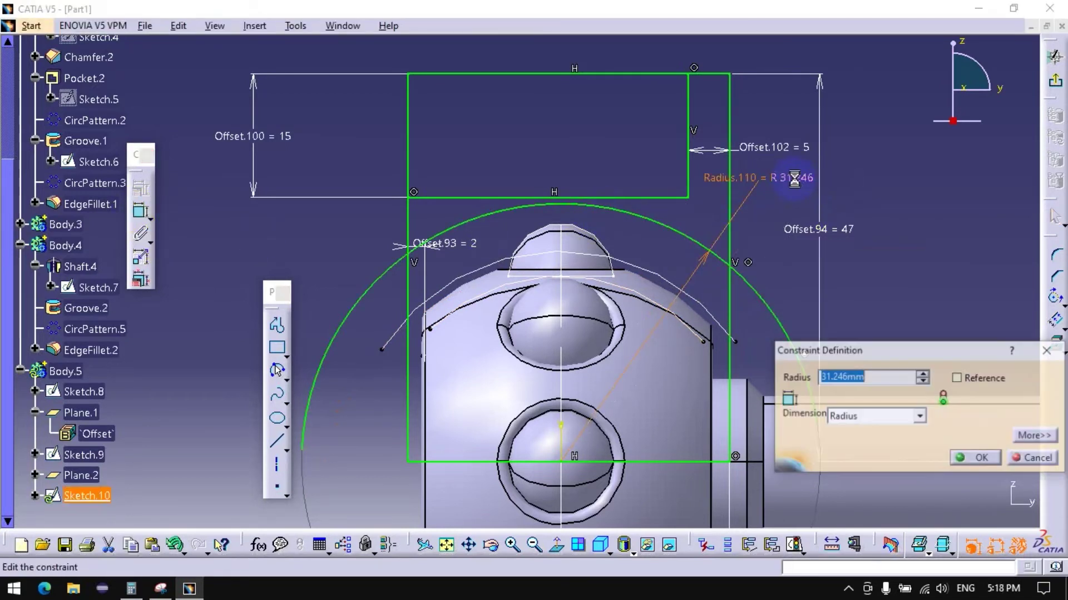
pyautogui.click(923, 382)
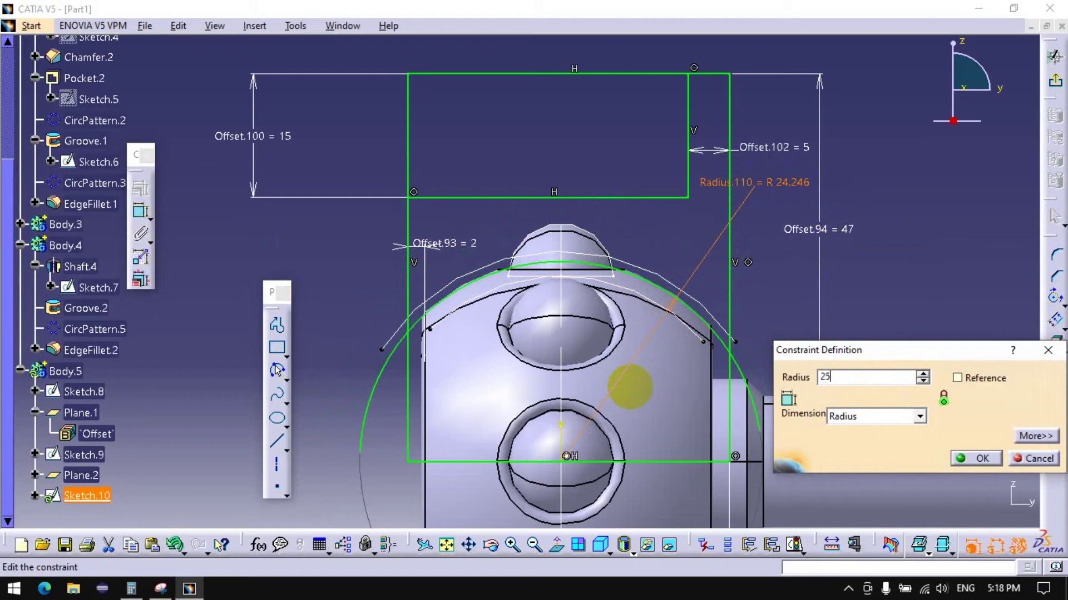
pyautogui.press('Return')
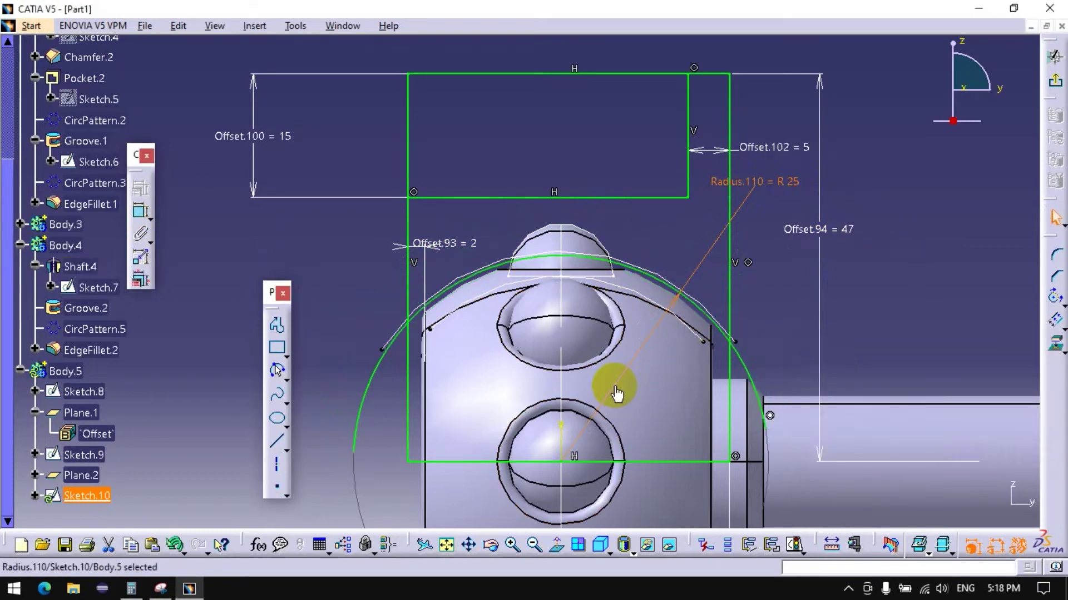
pyautogui.middleClick(612, 342)
# Step: Trim the bottom line and the R 25 arc so they meet in a closed outline
pyautogui.moveTo(654, 270); pyautogui.dragTo(738, 283, button='middle')
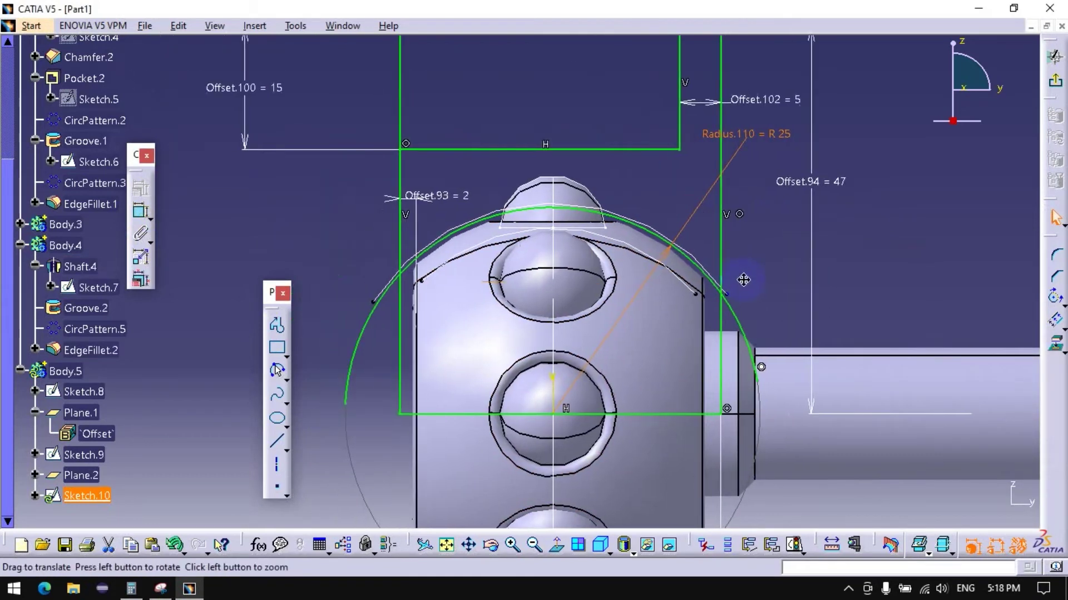
pyautogui.click(739, 283)
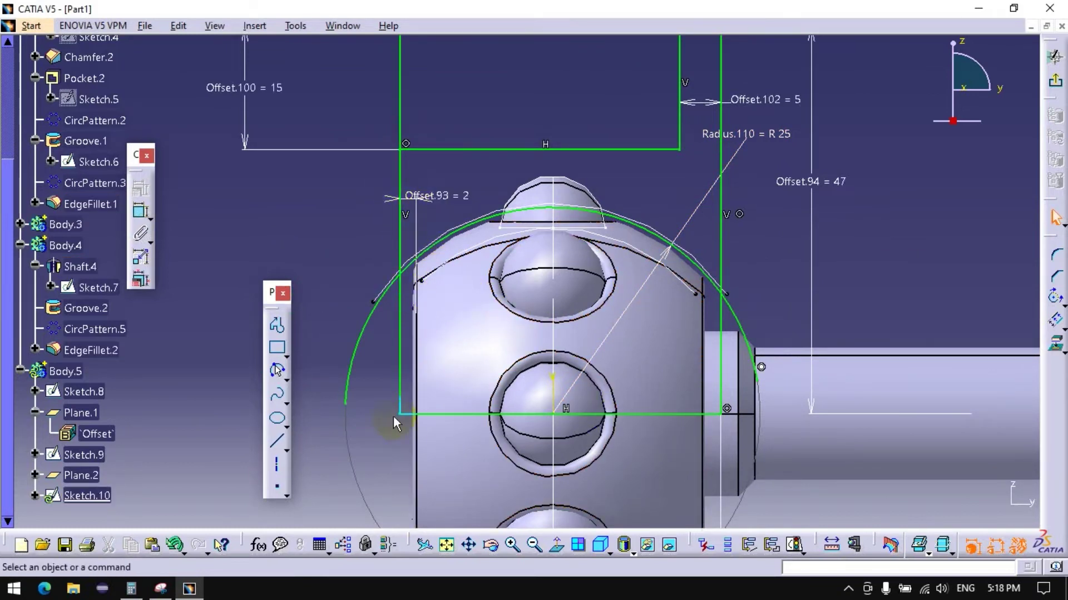
pyautogui.moveTo(376, 367); pyautogui.dragTo(359, 345, button='middle')
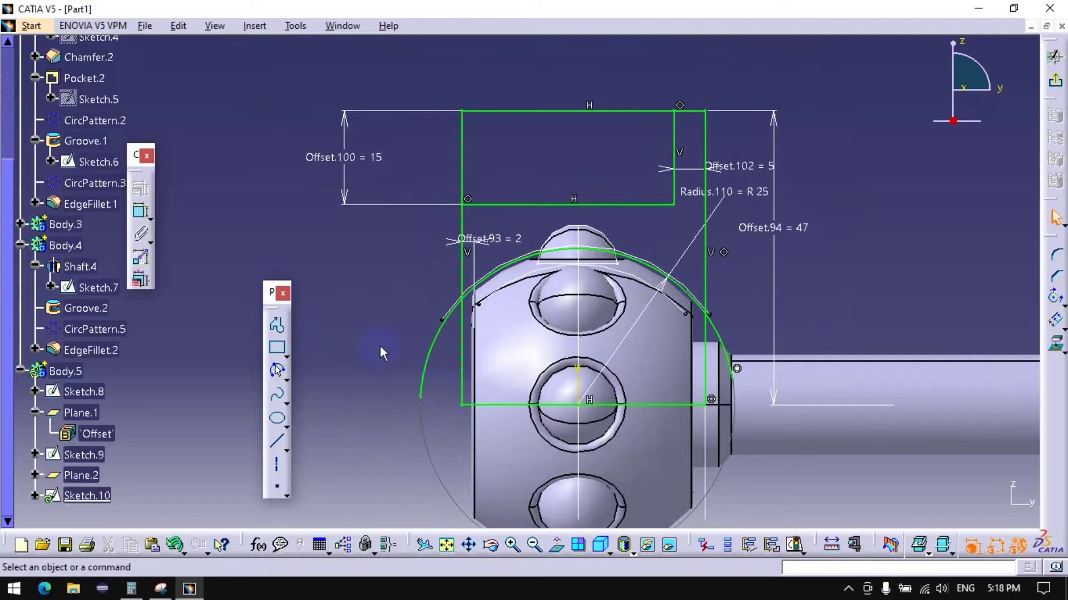
pyautogui.moveTo(1054, 298); pyautogui.dragTo(960, 307)
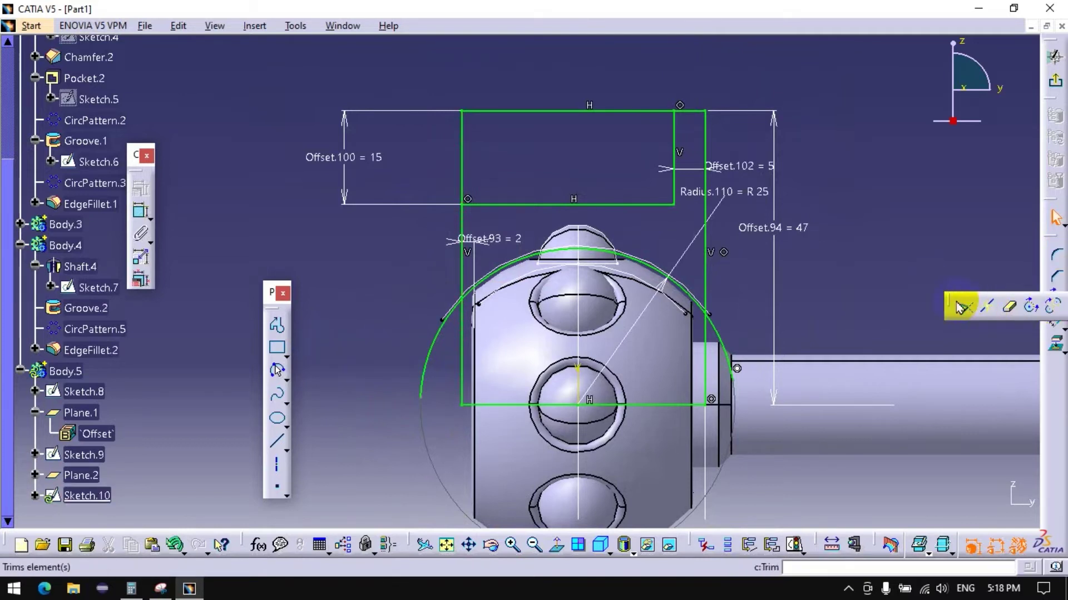
pyautogui.click(489, 404)
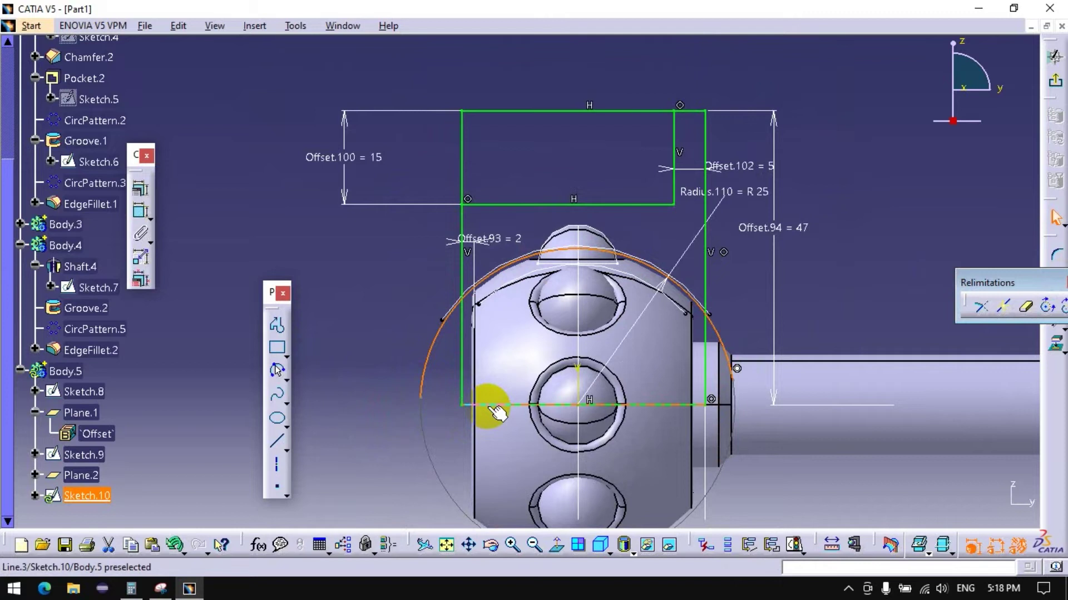
pyautogui.click(982, 307)
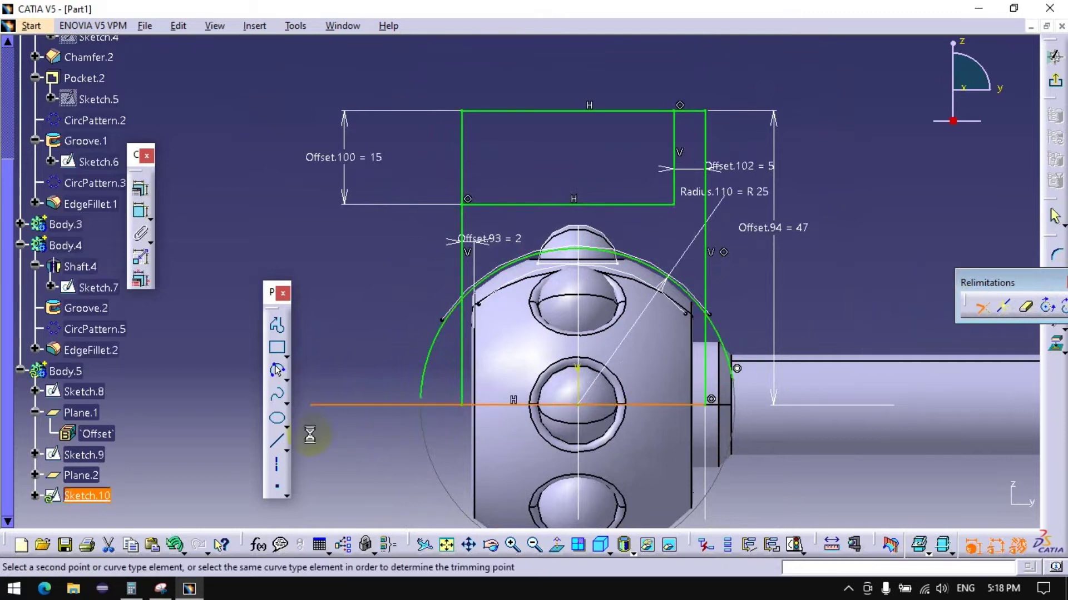
pyautogui.click(426, 367)
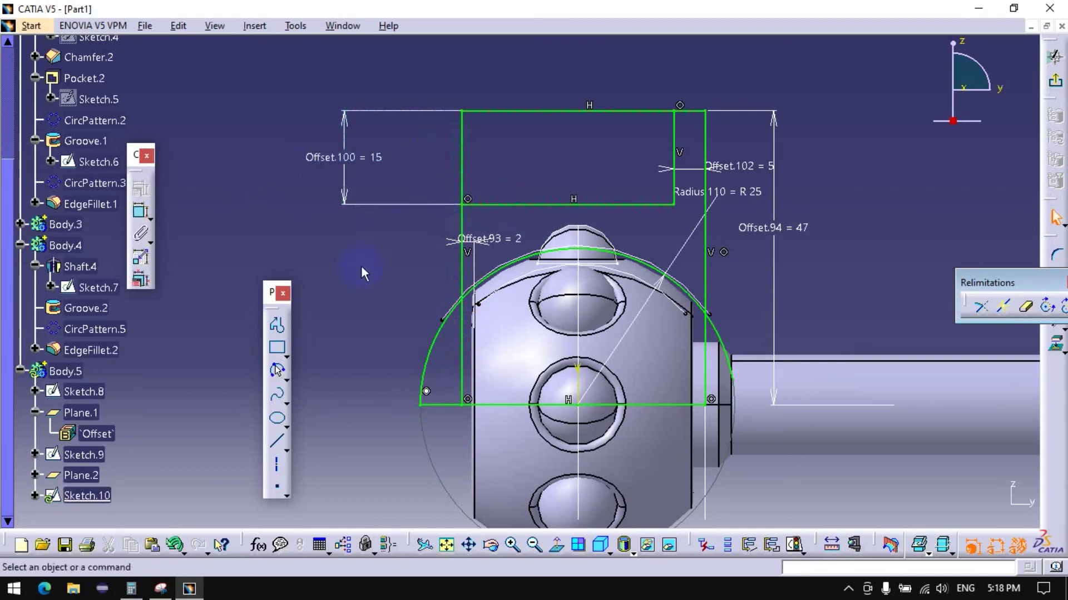
# Step: Draw a vertical line from the arc's lower-left end and trim it to the upper horizontal line
pyautogui.click(277, 325)
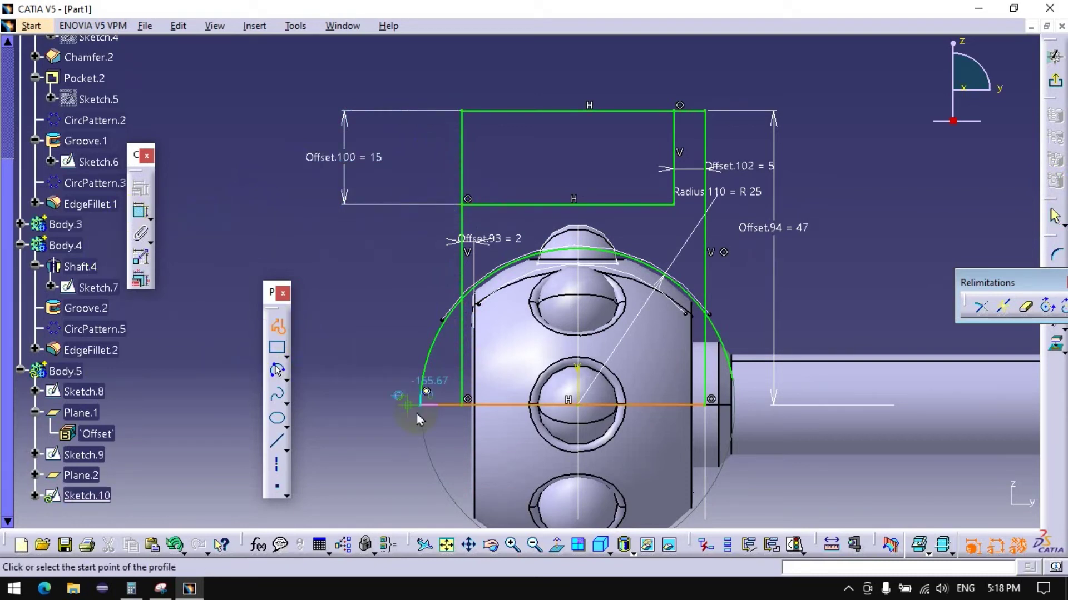
pyautogui.click(421, 405)
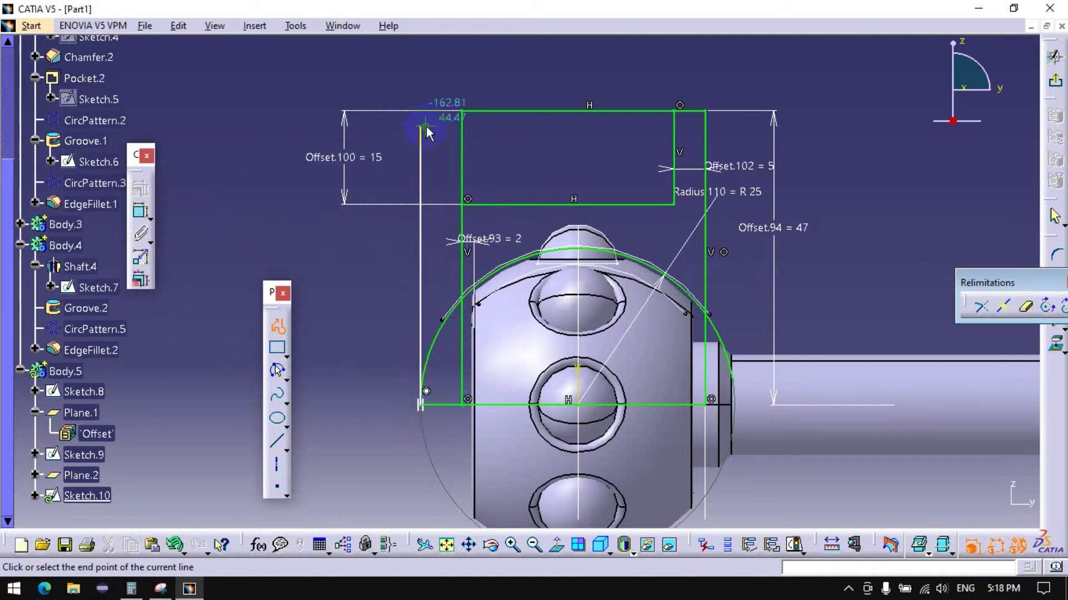
pyautogui.click(981, 307)
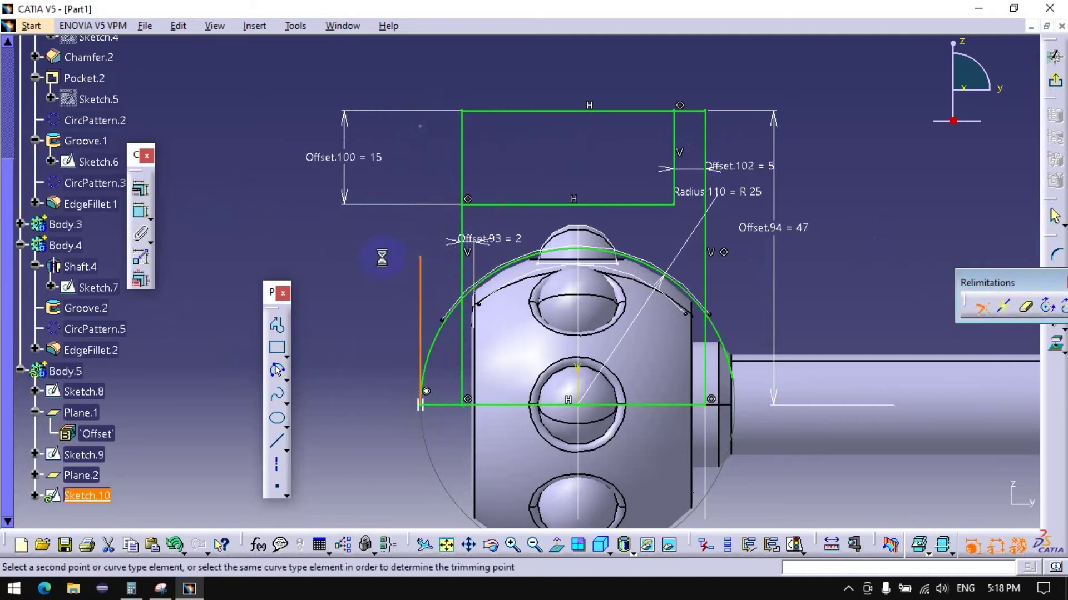
pyautogui.click(420, 165)
pyautogui.click(967, 305)
pyautogui.click(517, 206)
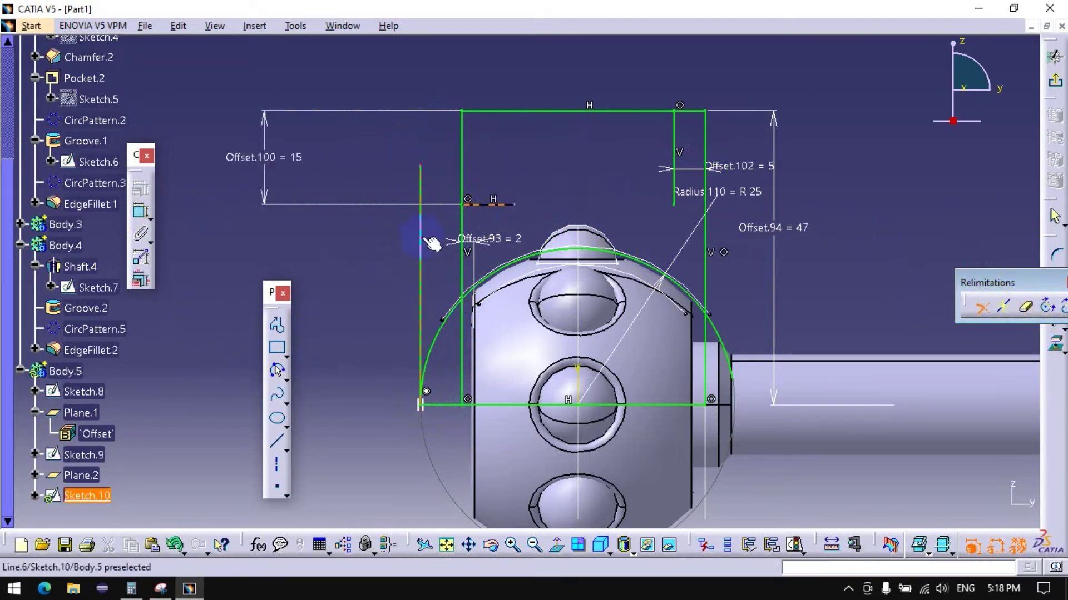
pyautogui.click(420, 250)
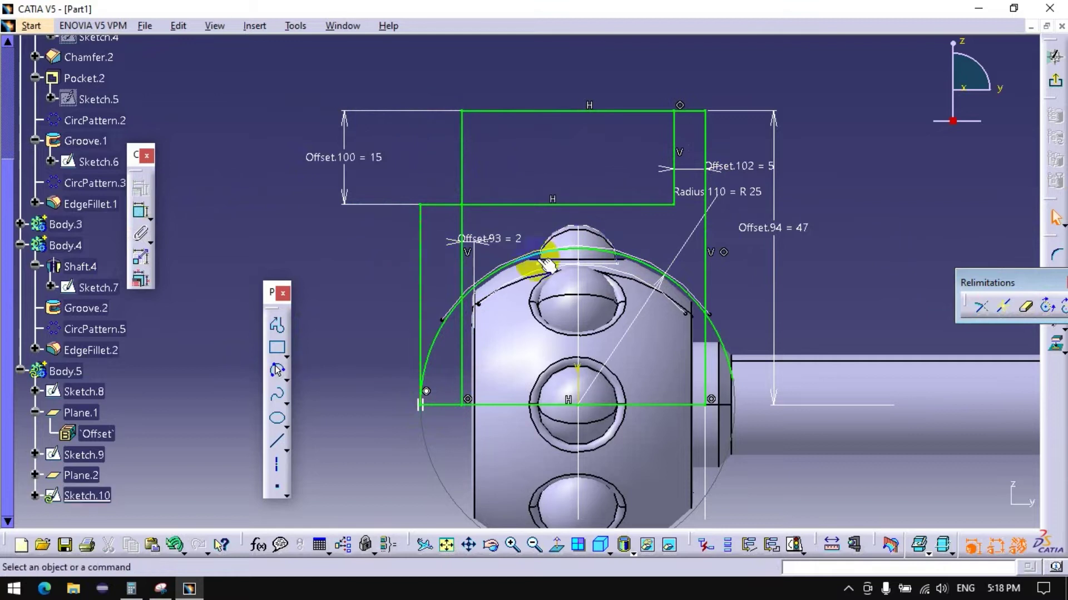
# Step: Quick-trim the leftover line and arc segments into a stepped outline, then exit the sketch
pyautogui.click(1025, 306)
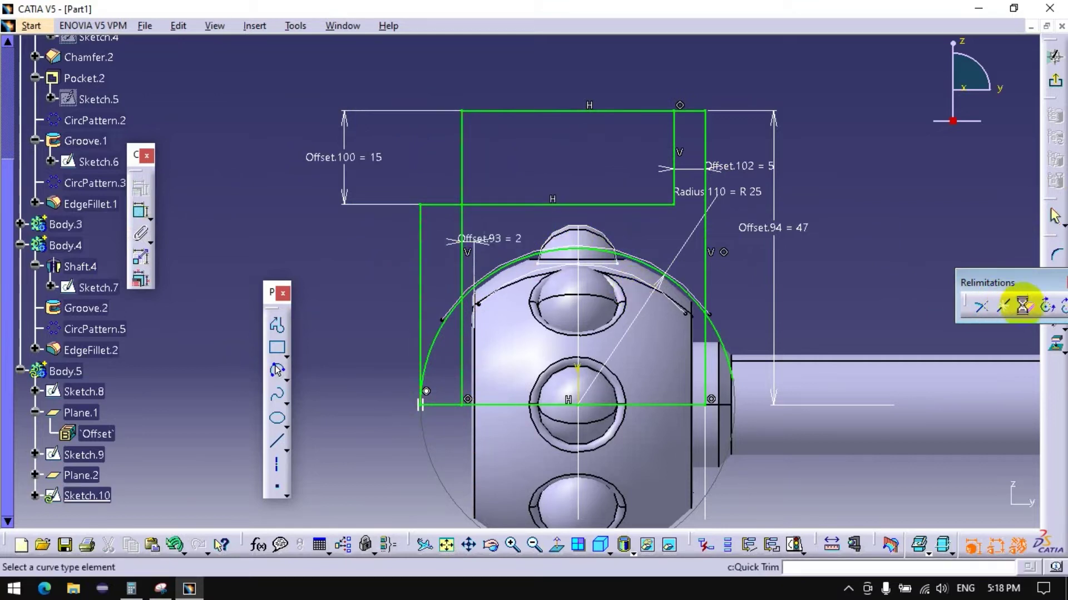
pyautogui.click(464, 168)
pyautogui.click(565, 112)
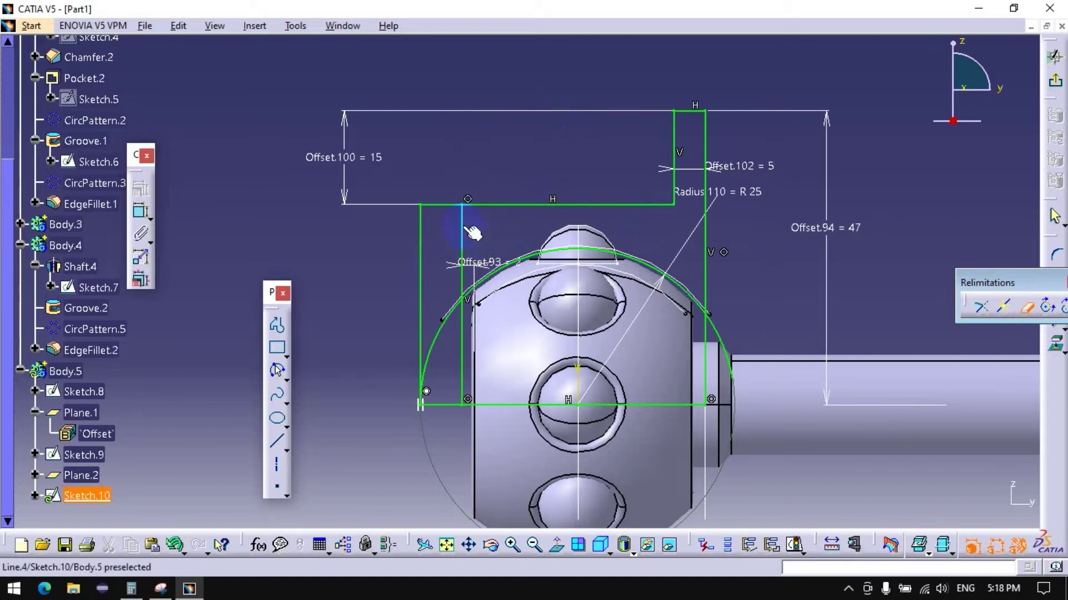
pyautogui.click(472, 243)
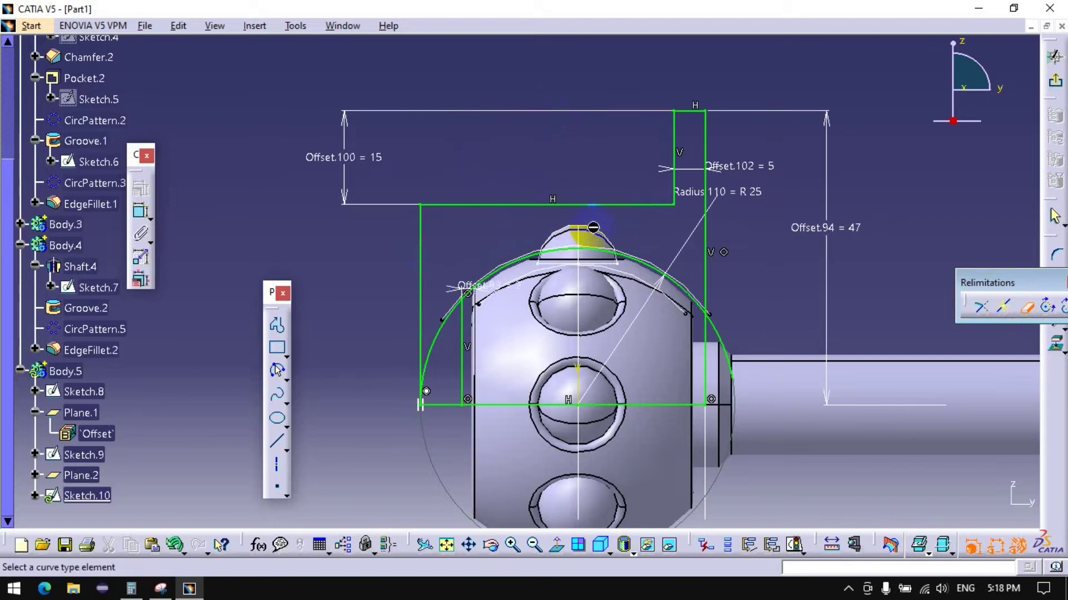
pyautogui.click(714, 334)
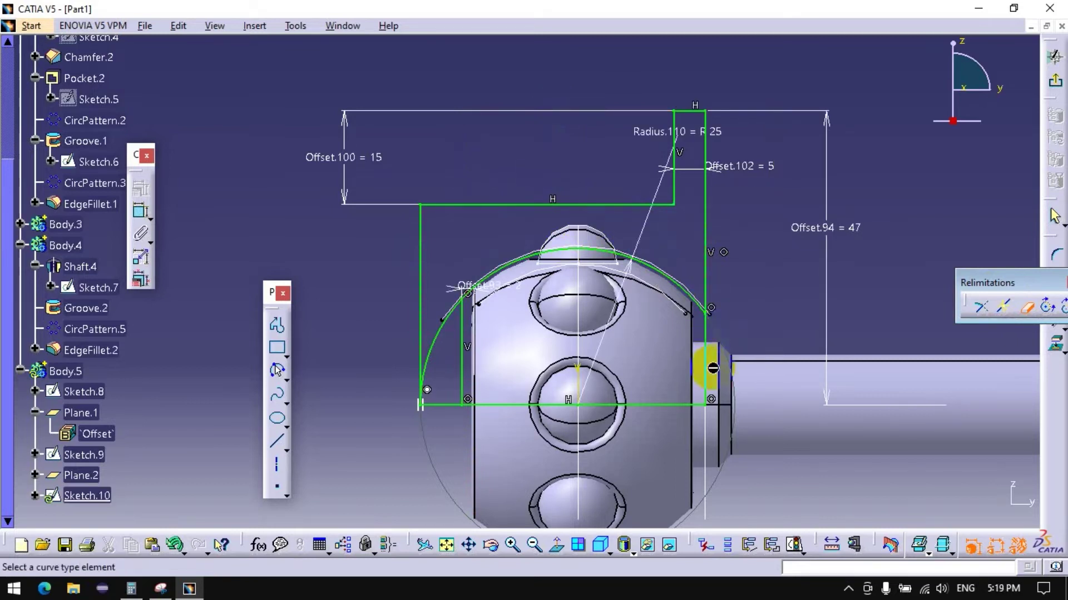
pyautogui.click(688, 403)
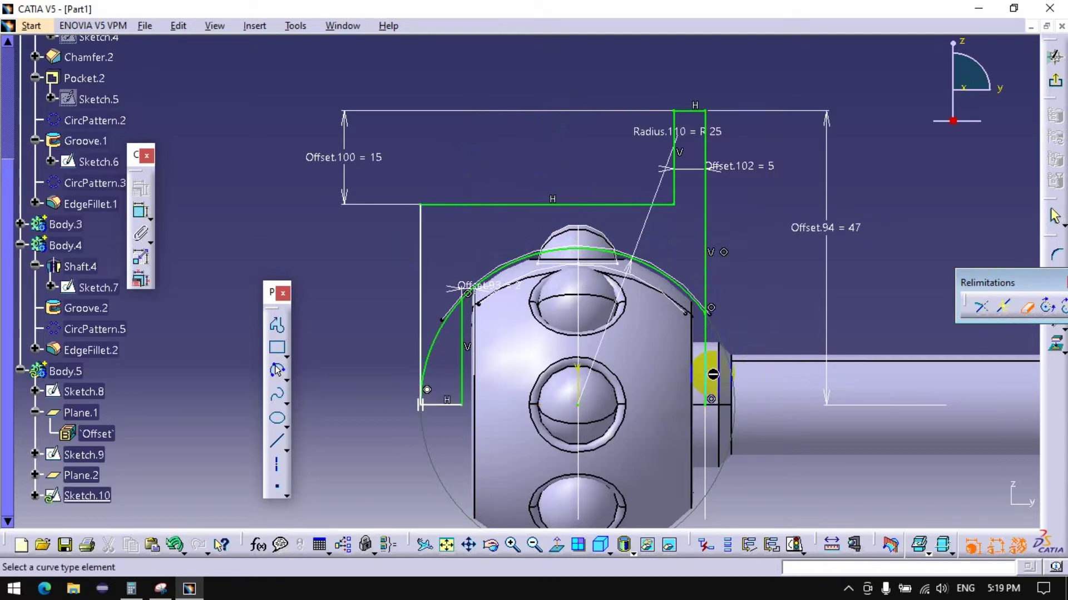
pyautogui.click(712, 375)
pyautogui.click(443, 318)
pyautogui.click(477, 298)
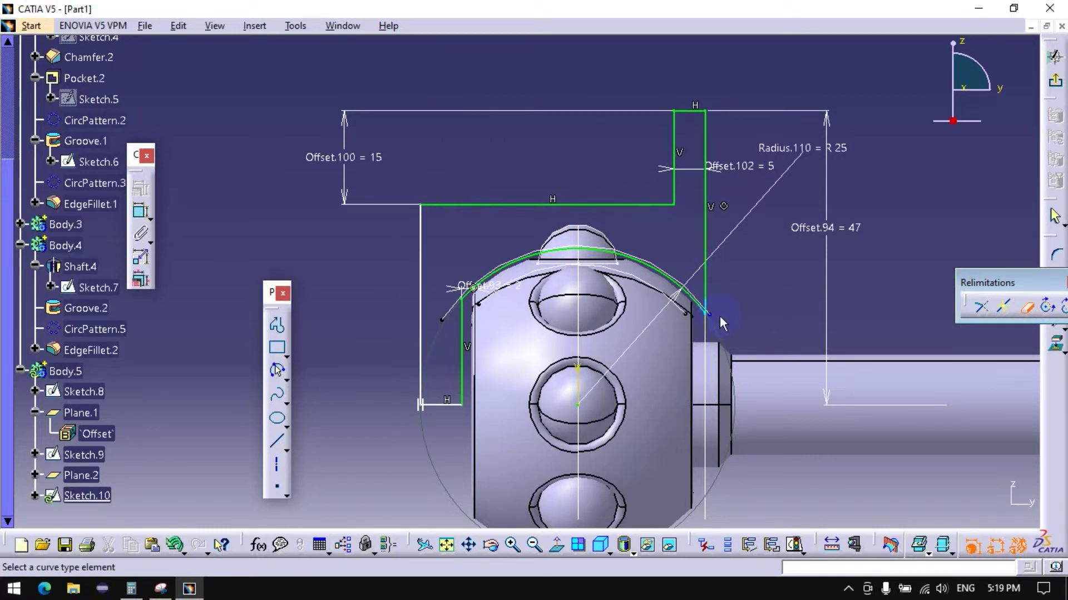
pyautogui.click(1055, 84)
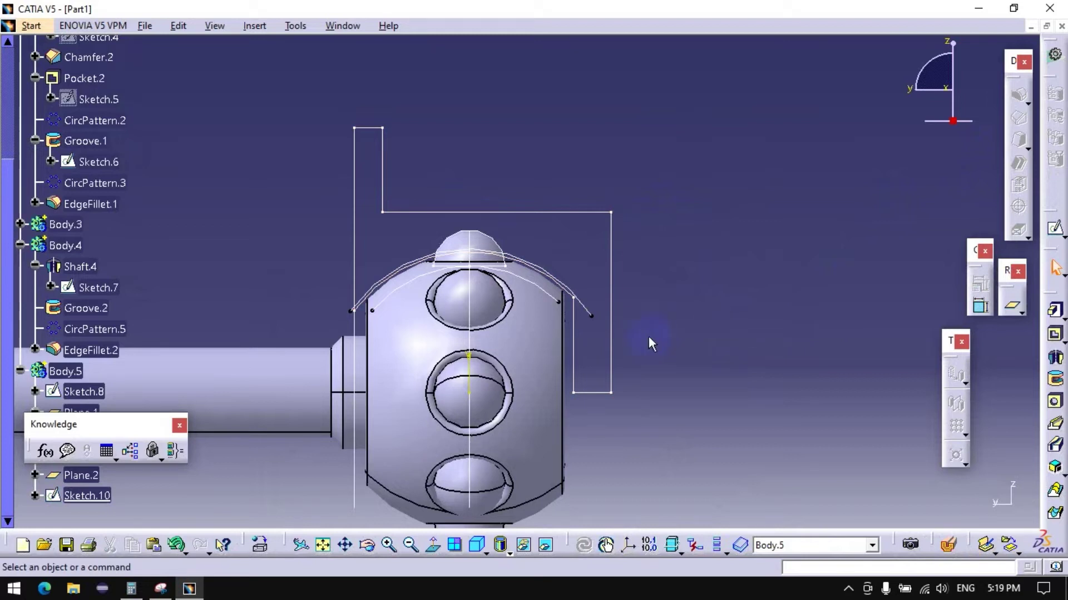
# Step: Reopen Sketch.10 and dimension the short horizontal line, settling on 3 mm
pyautogui.doubleClick(611, 345)
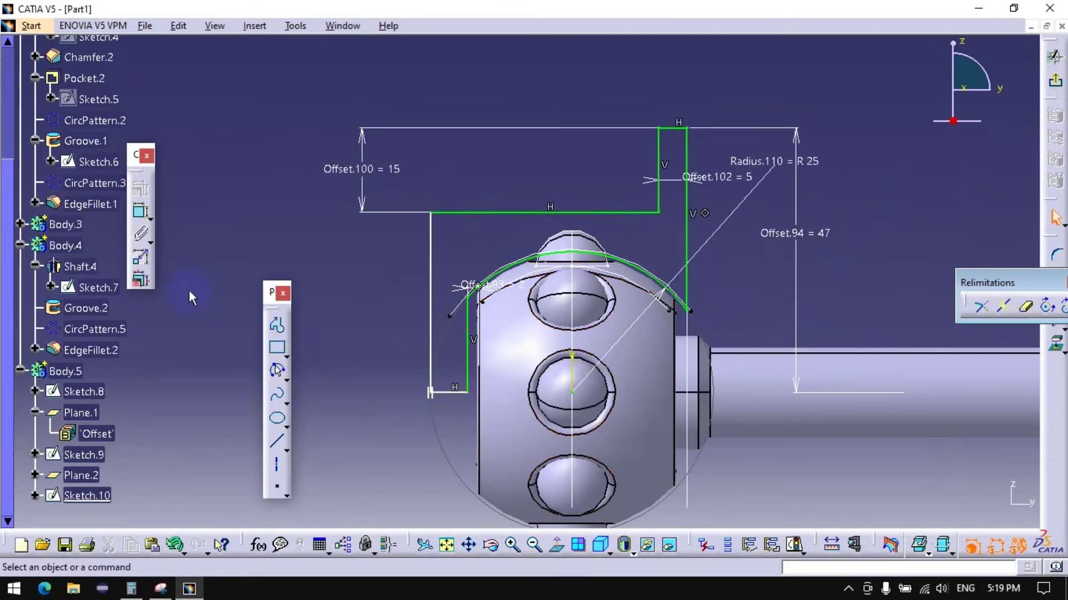
pyautogui.click(141, 212)
pyautogui.click(456, 392)
pyautogui.click(377, 452)
pyautogui.doubleClick(377, 453)
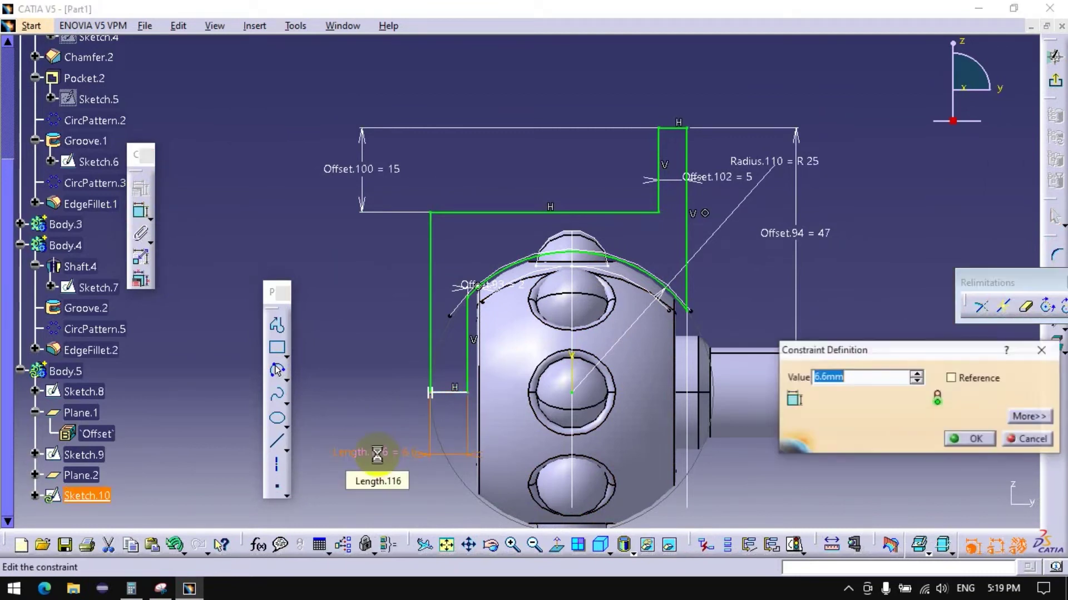
pyautogui.write('9')
pyautogui.press('Return')
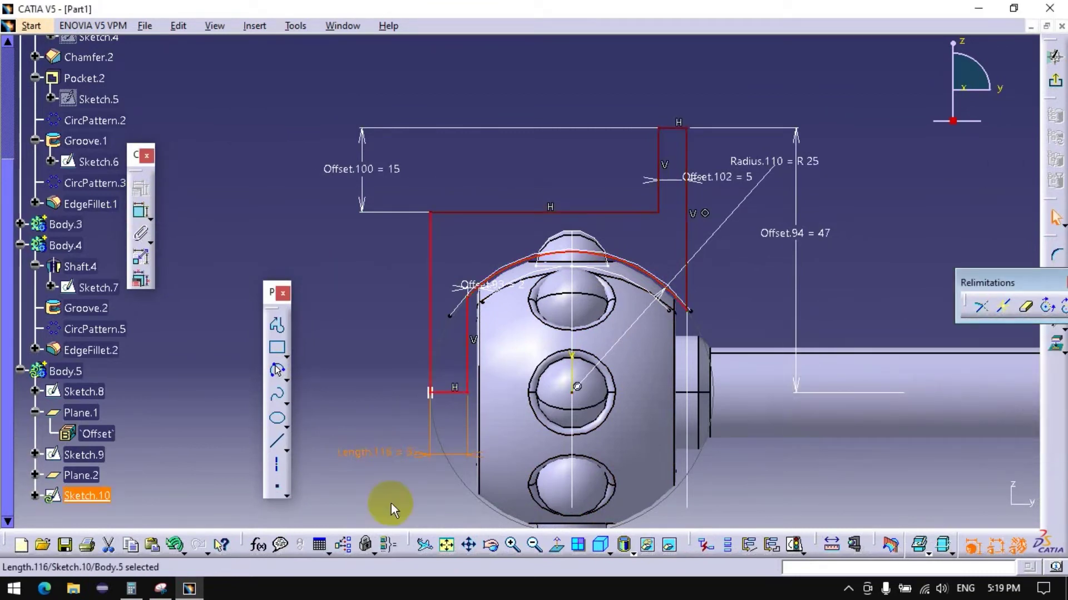
pyautogui.doubleClick(389, 453)
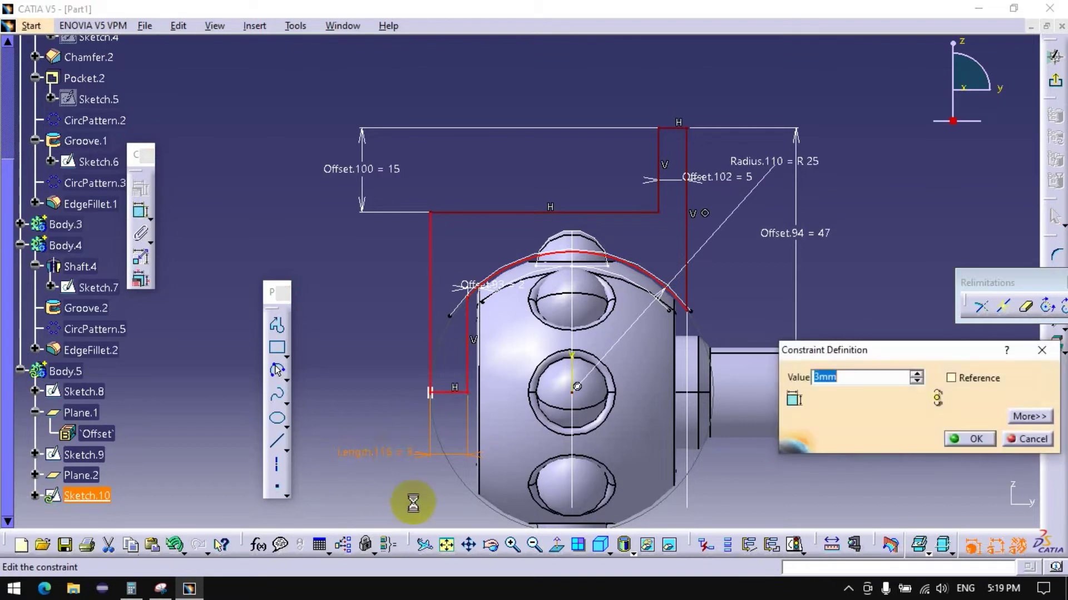
pyautogui.click(962, 439)
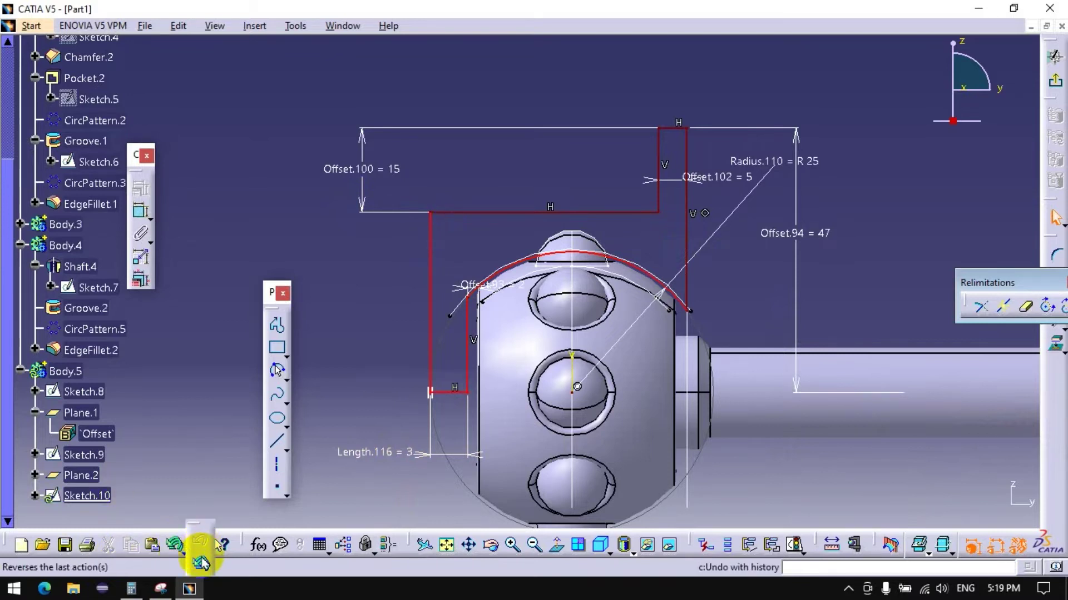
# Step: Undo the recent dimension changes from the history and exit the sketch
pyautogui.click(202, 563)
pyautogui.click(244, 439)
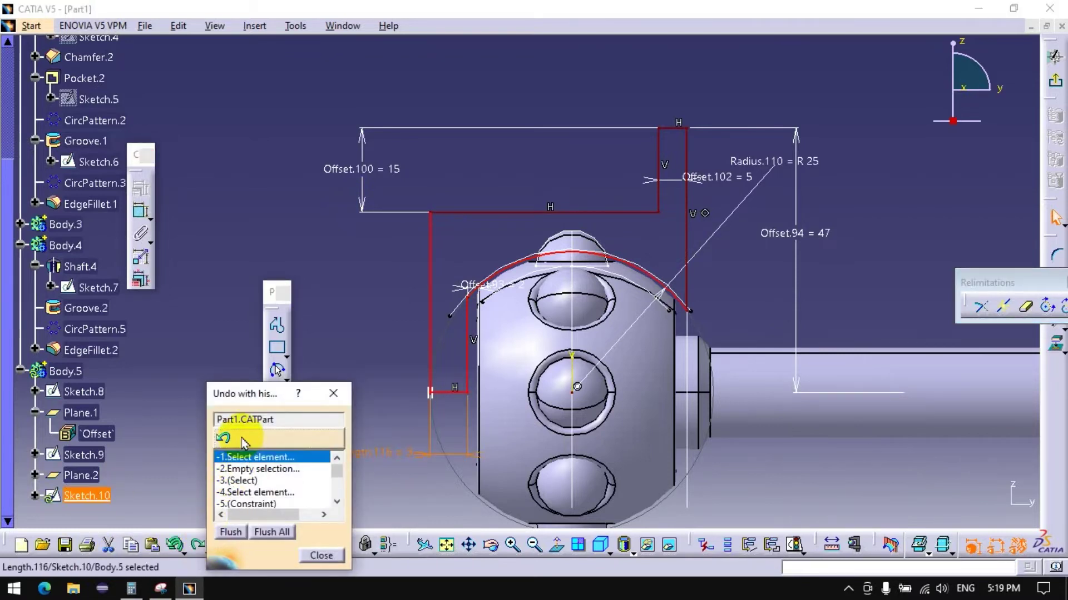
pyautogui.click(244, 440)
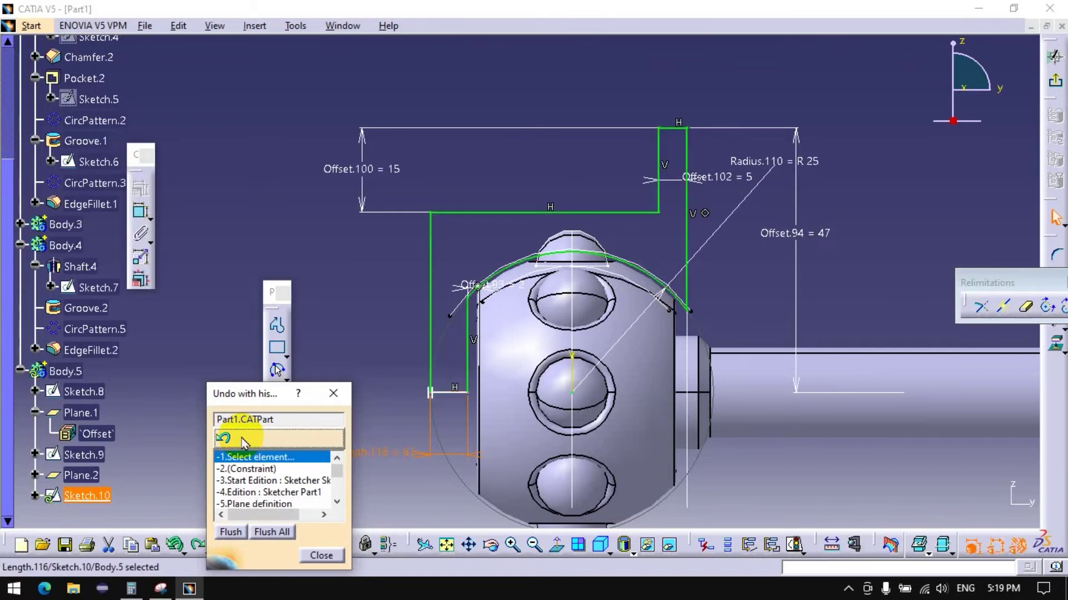
pyautogui.click(321, 556)
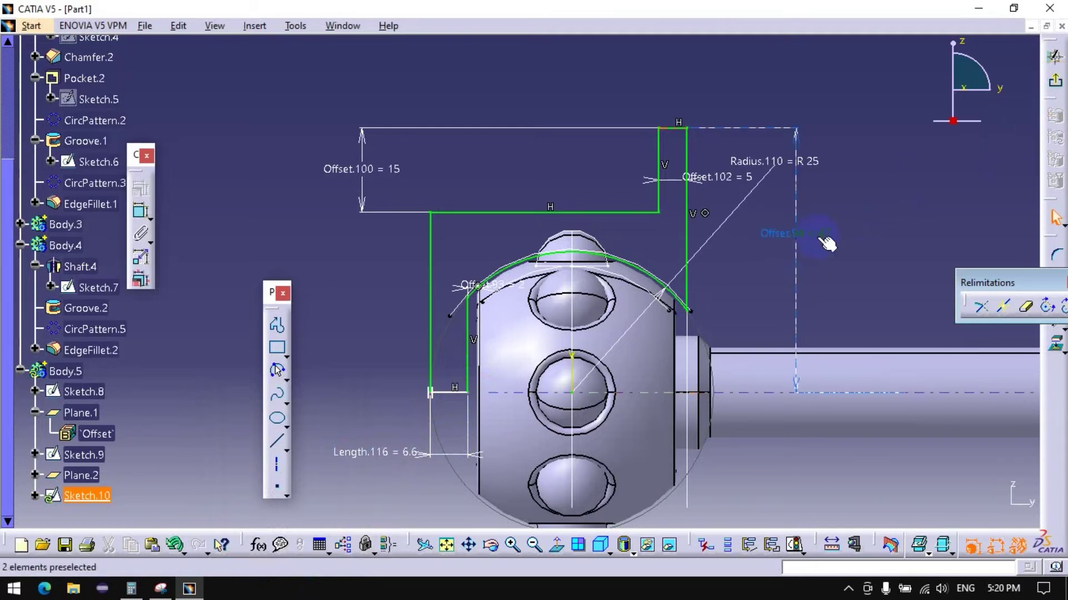
pyautogui.click(1055, 81)
# Step: Revolve Sketch.10 a full 360° about the Y Axis as Shaft.5
pyautogui.click(785, 290)
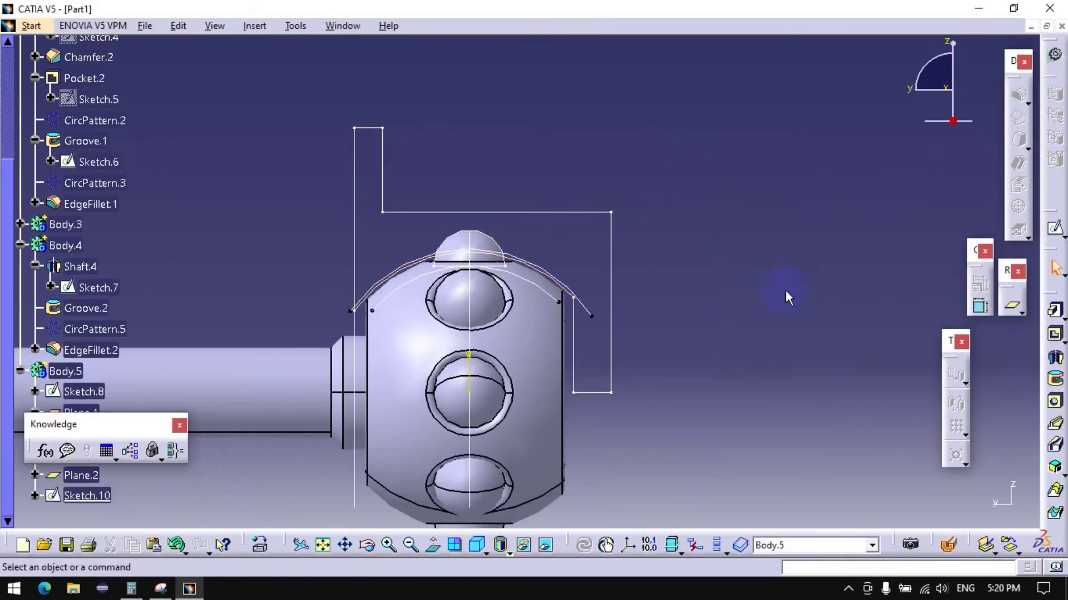
pyautogui.click(1053, 378)
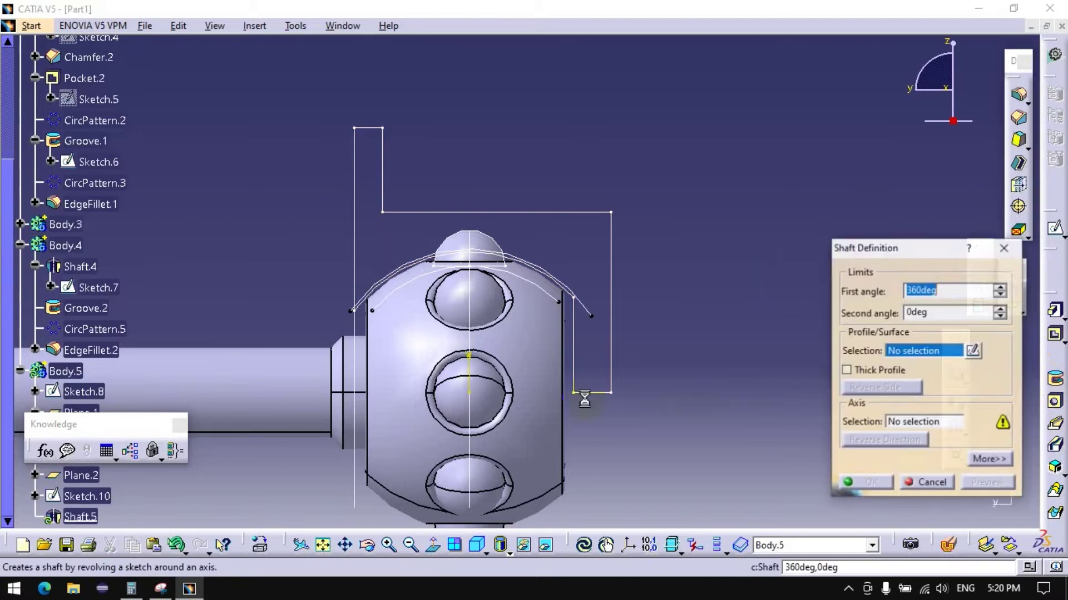
pyautogui.click(925, 356)
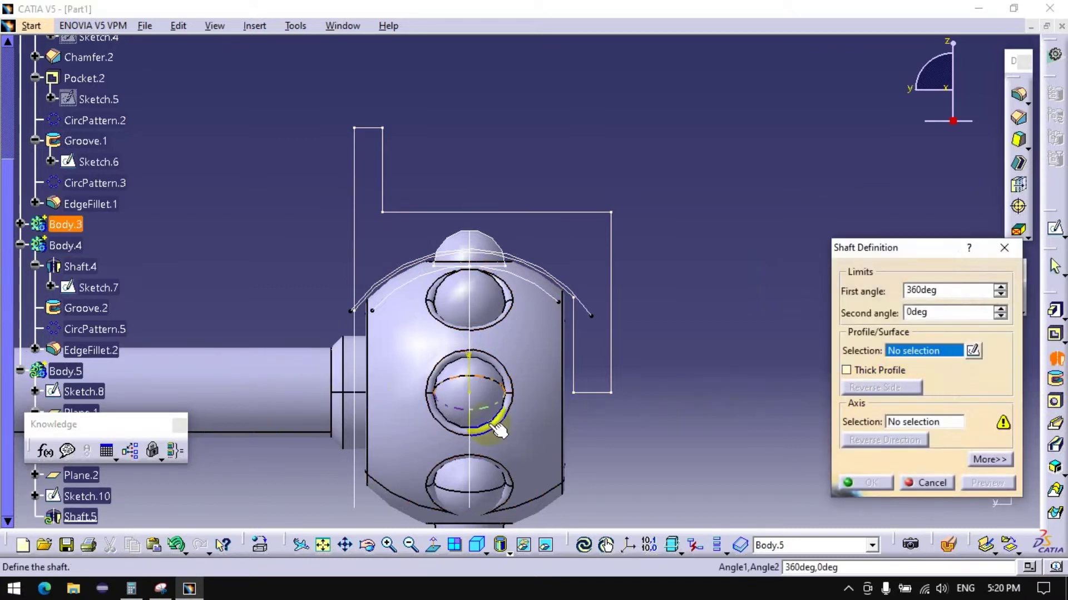
pyautogui.click(562, 212)
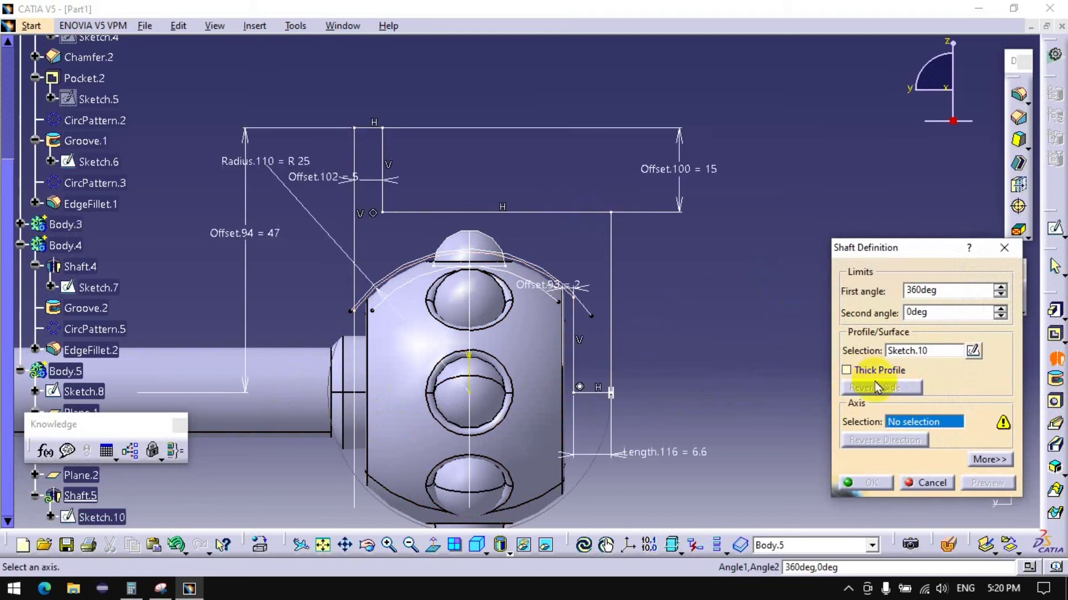
pyautogui.rightClick(903, 417)
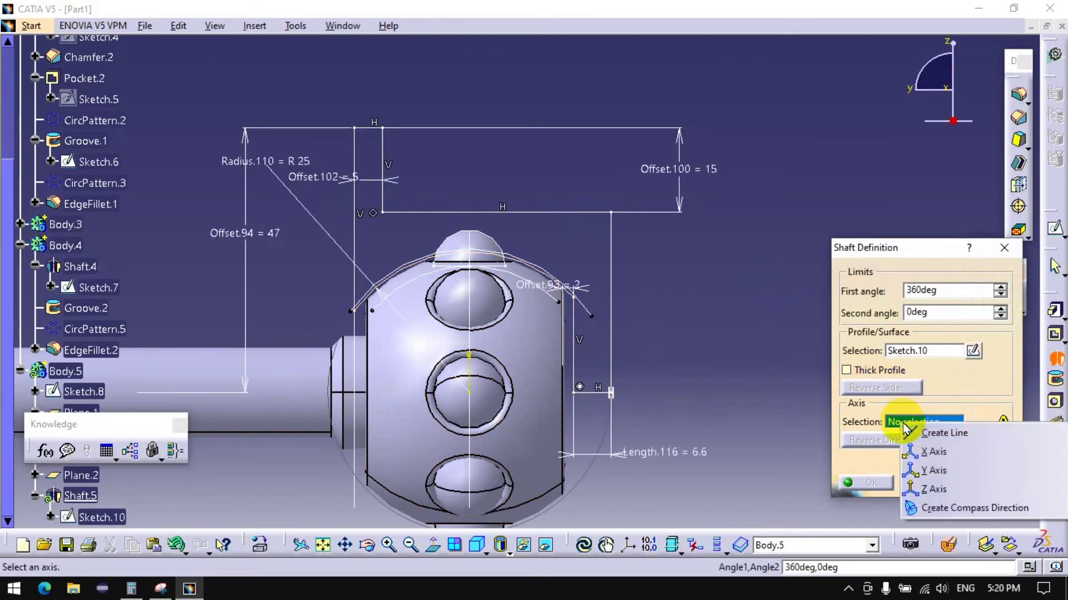
pyautogui.click(915, 468)
pyautogui.click(864, 475)
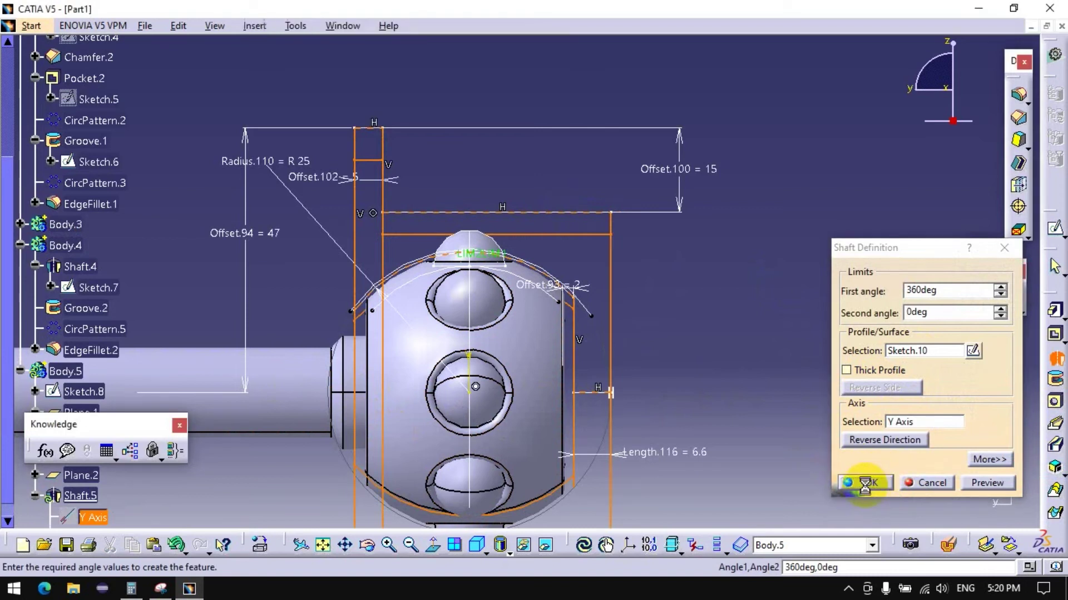
pyautogui.moveTo(424, 334)
pyautogui.mouseDown(button='middle')
pyautogui.moveTo(552, 360)
pyautogui.moveTo(458, 391)
pyautogui.moveTo(310, 386)
pyautogui.moveTo(581, 374)
pyautogui.moveTo(691, 352)
pyautogui.moveTo(624, 354)
pyautogui.moveTo(619, 365)
pyautogui.mouseUp(button='middle')
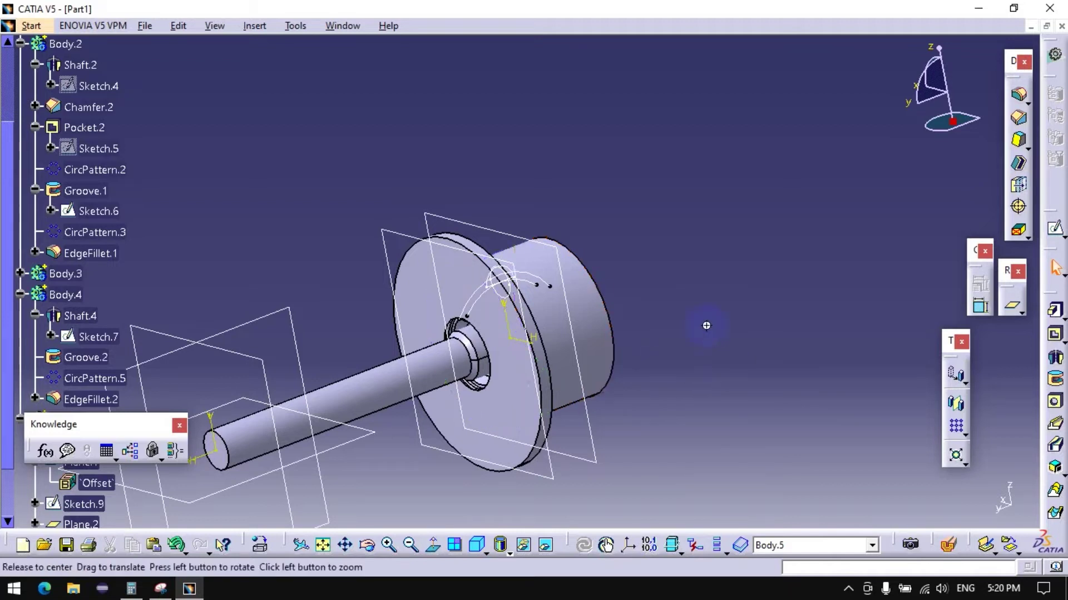
# Step: Add 5 mm fillets to the hub-to-flange edge and the hub's outer end edge
pyautogui.moveTo(706, 325); pyautogui.dragTo(694, 348, button='middle')
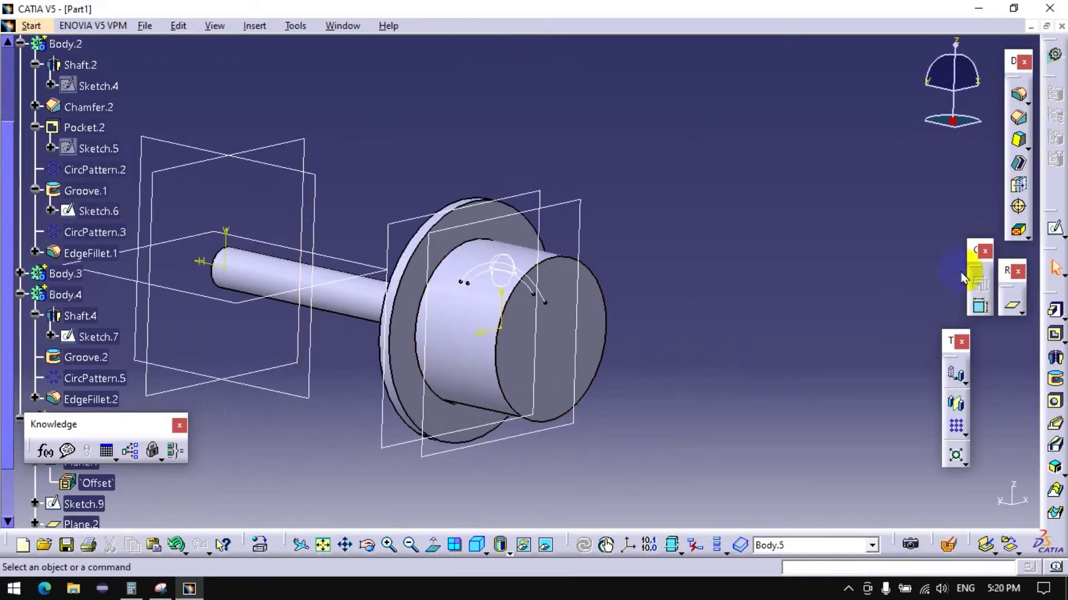
pyautogui.click(1018, 95)
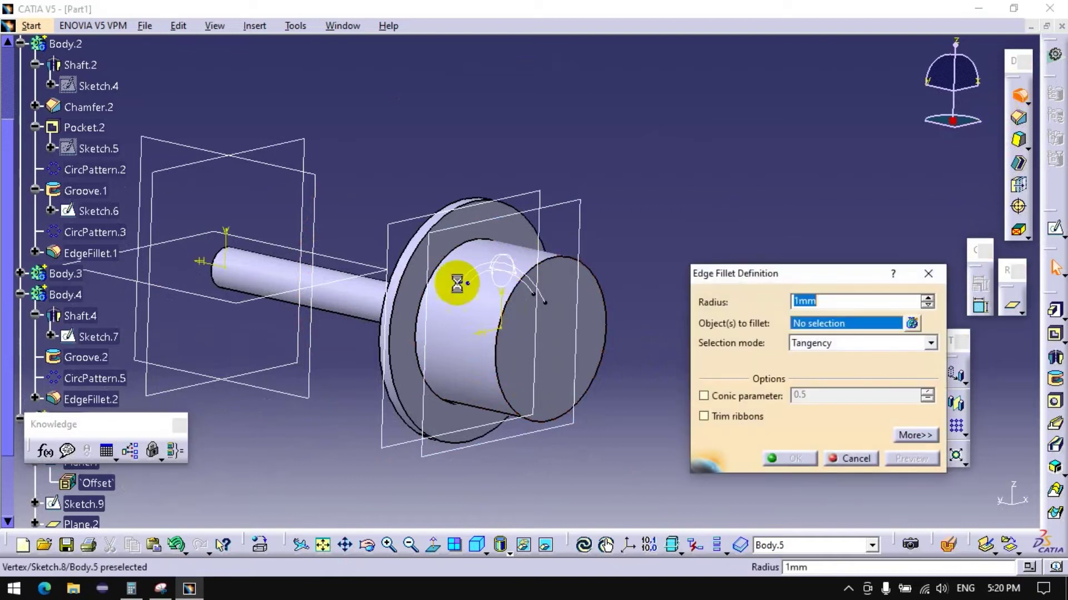
pyautogui.click(451, 272)
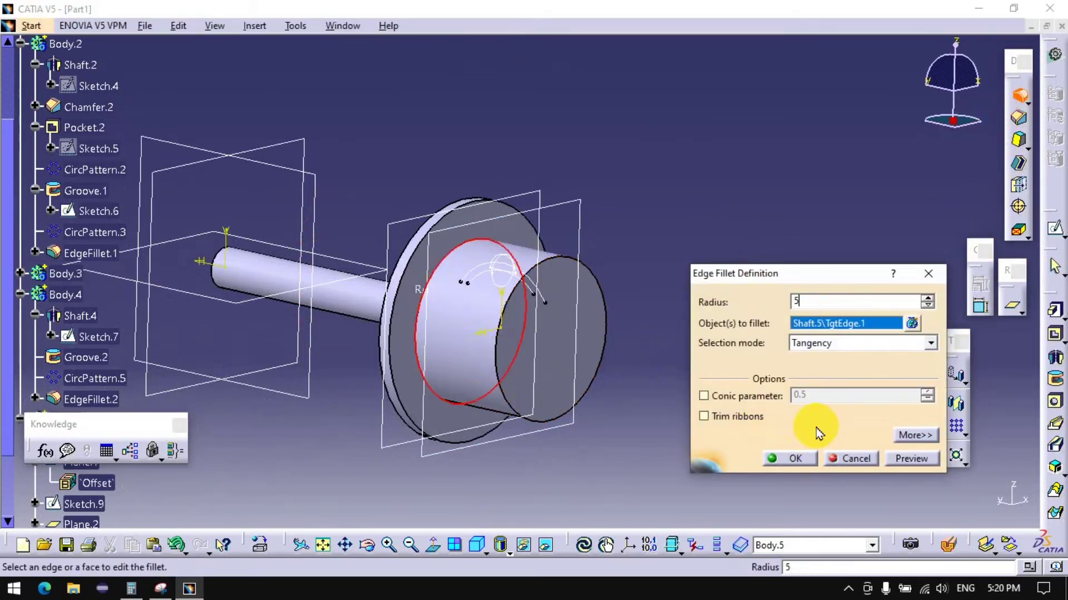
pyautogui.press('Return')
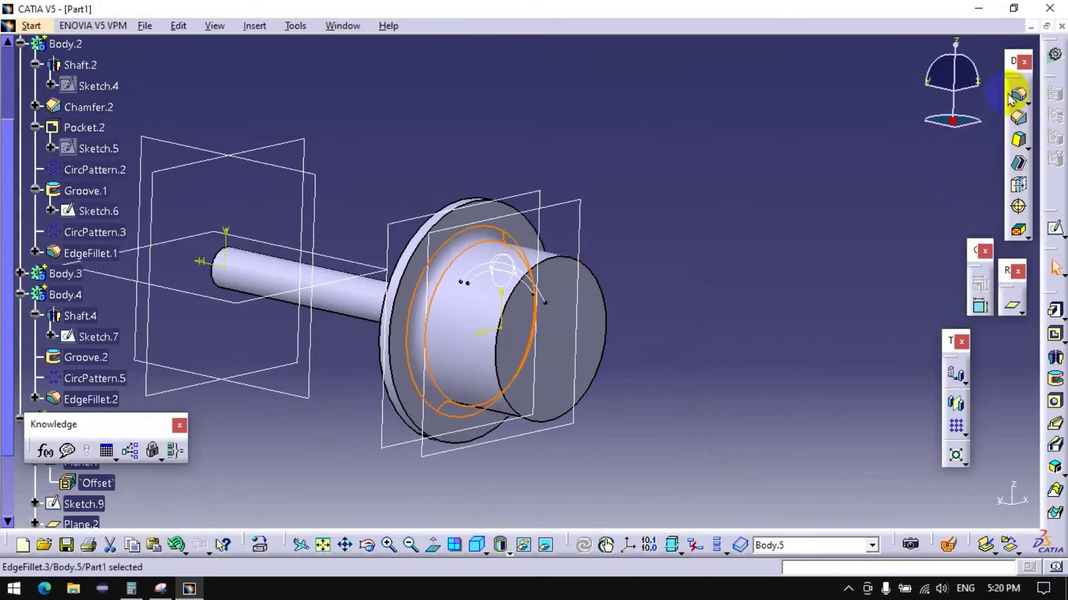
pyautogui.click(1011, 98)
pyautogui.click(568, 262)
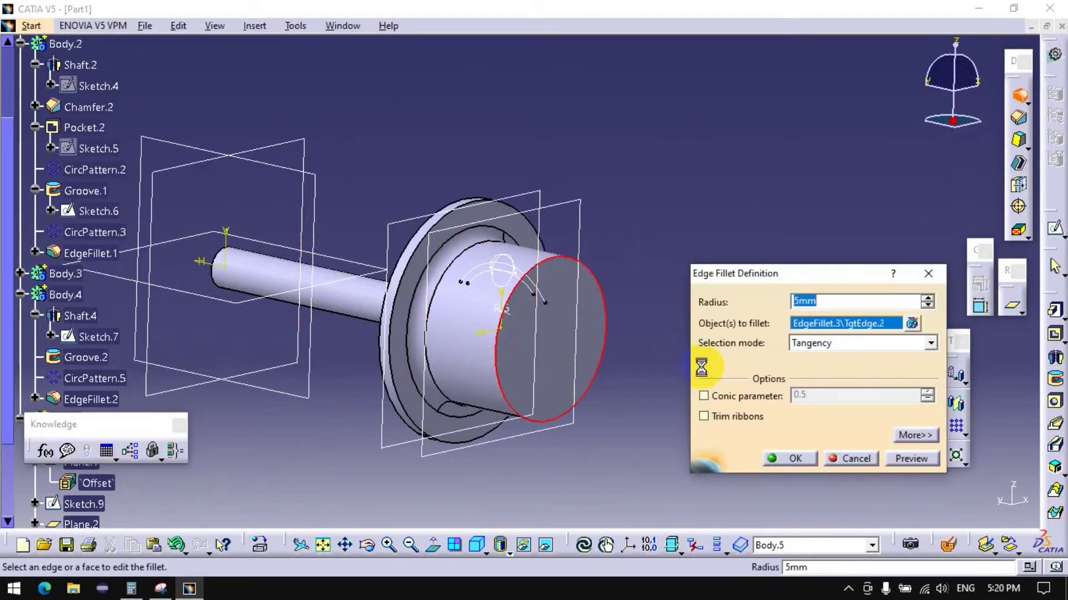
pyautogui.press('Return')
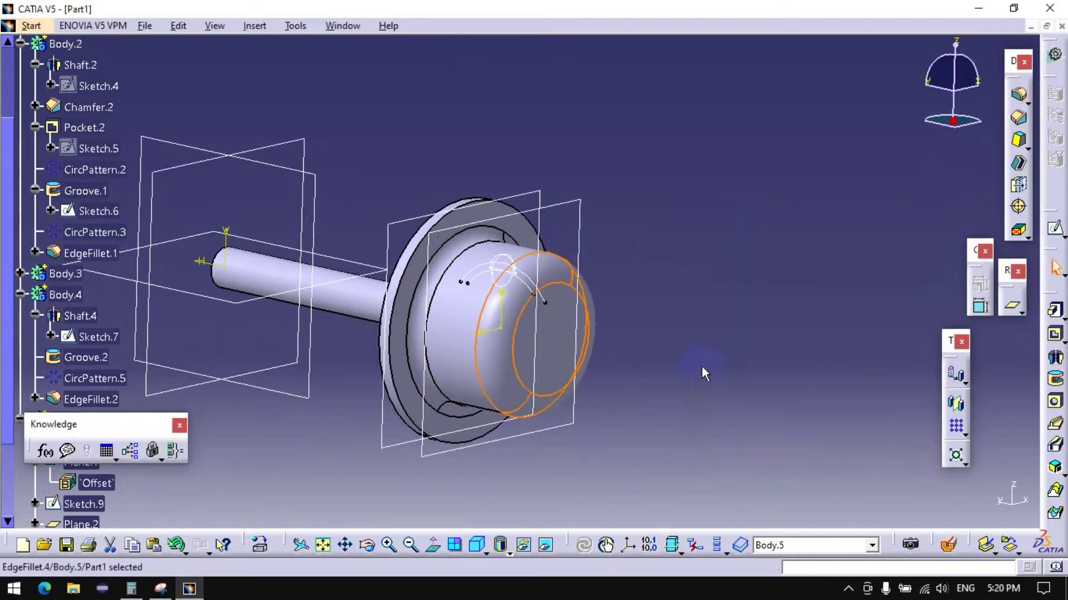
pyautogui.moveTo(381, 428)
pyautogui.mouseDown(button='middle')
pyautogui.moveTo(615, 438)
pyautogui.moveTo(484, 381)
pyautogui.moveTo(540, 229)
pyautogui.moveTo(534, 239)
pyautogui.mouseUp(button='middle')
# Step: Hide PartBody and Body.2 in the specification tree
pyautogui.scroll(8, 215, 206)
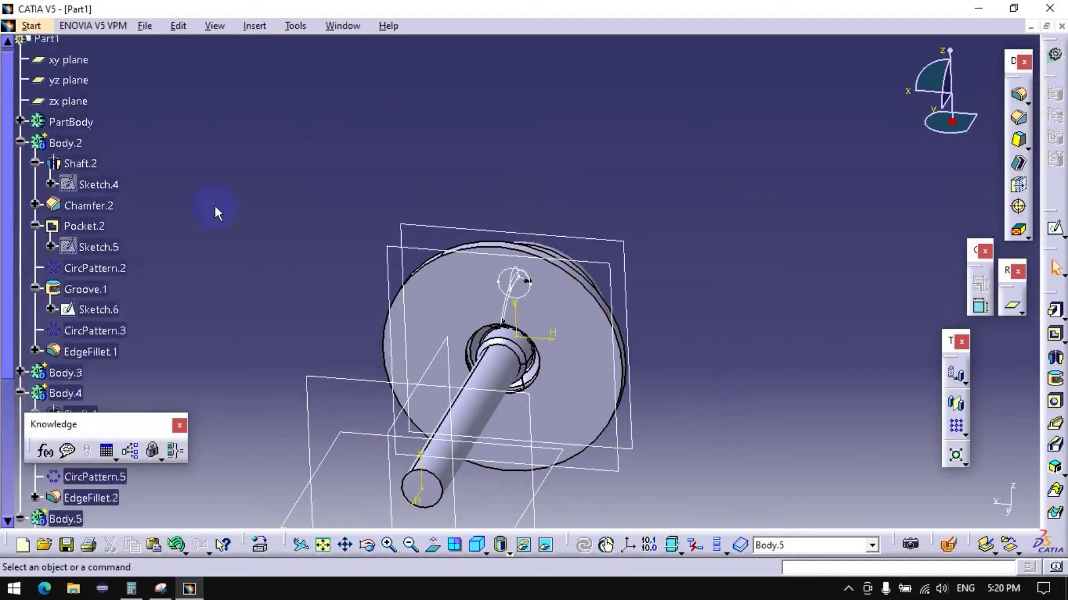
pyautogui.scroll(2, 167, 211)
pyautogui.rightClick(75, 230)
pyautogui.rightClick(63, 221)
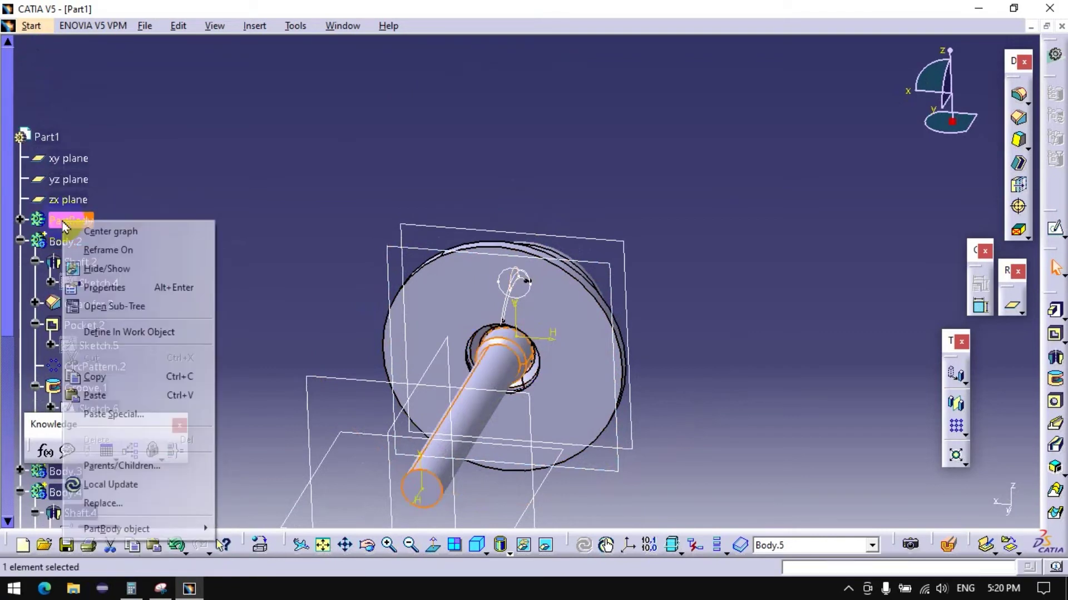
pyautogui.click(105, 234)
pyautogui.rightClick(78, 281)
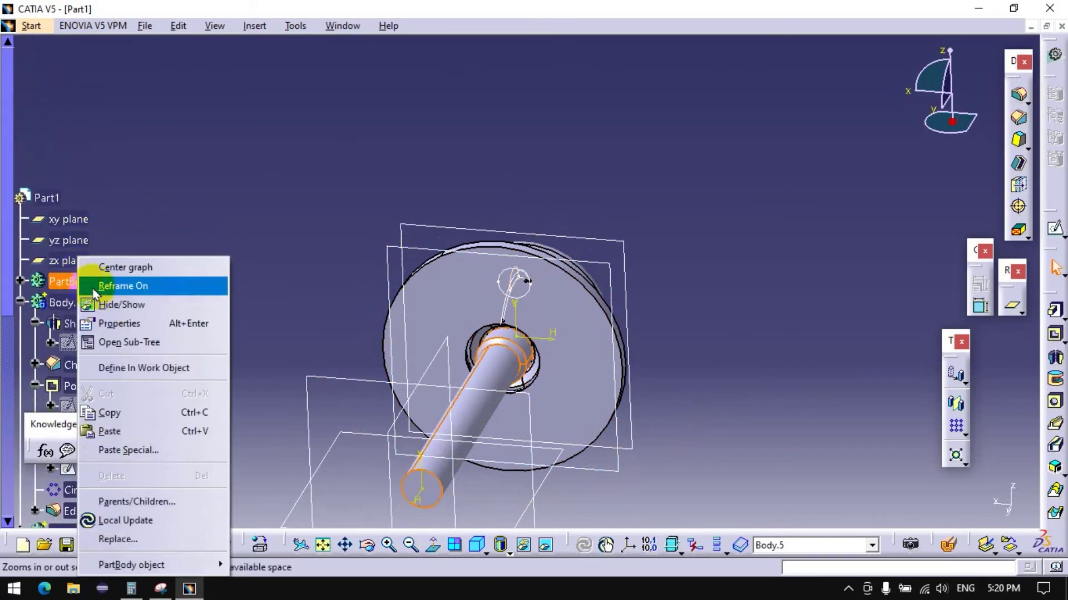
pyautogui.click(121, 305)
pyautogui.click(62, 303)
pyautogui.rightClick(67, 303)
pyautogui.click(117, 304)
# Step: Hide Body.3 and Body.4, then select Shaft.5 in the tree
pyautogui.moveTo(487, 356)
pyautogui.mouseDown(button='middle')
pyautogui.moveTo(484, 313)
pyautogui.moveTo(424, 167)
pyautogui.mouseUp(button='middle')
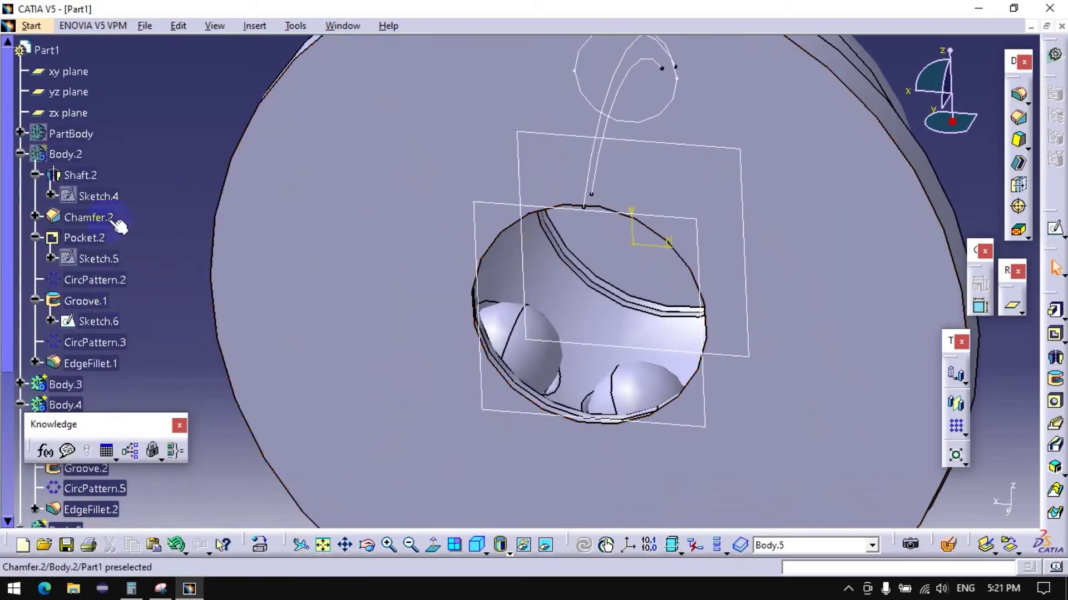
pyautogui.rightClick(83, 397)
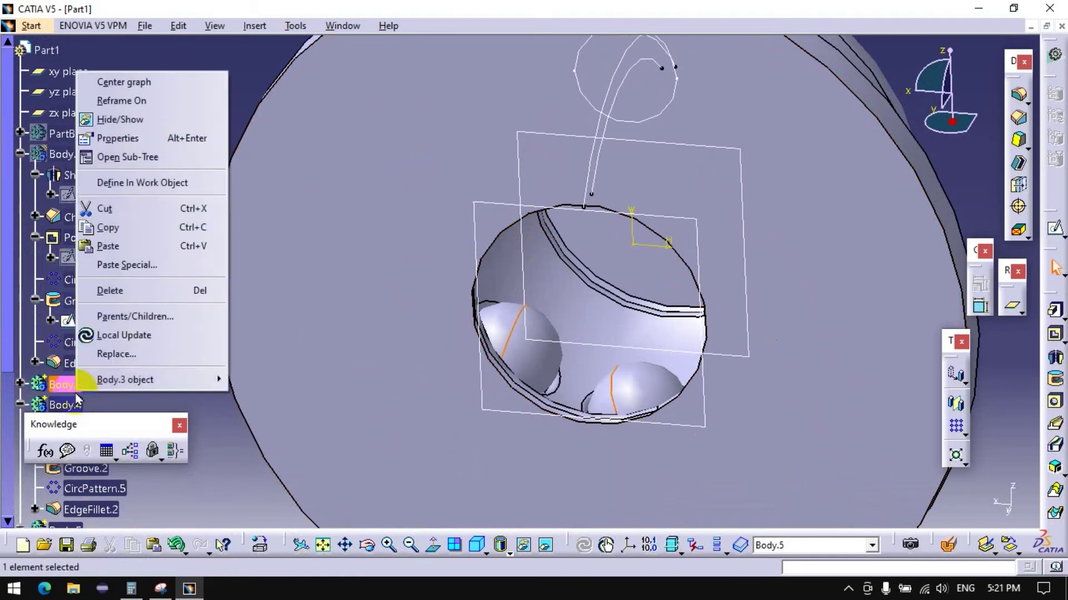
pyautogui.click(133, 118)
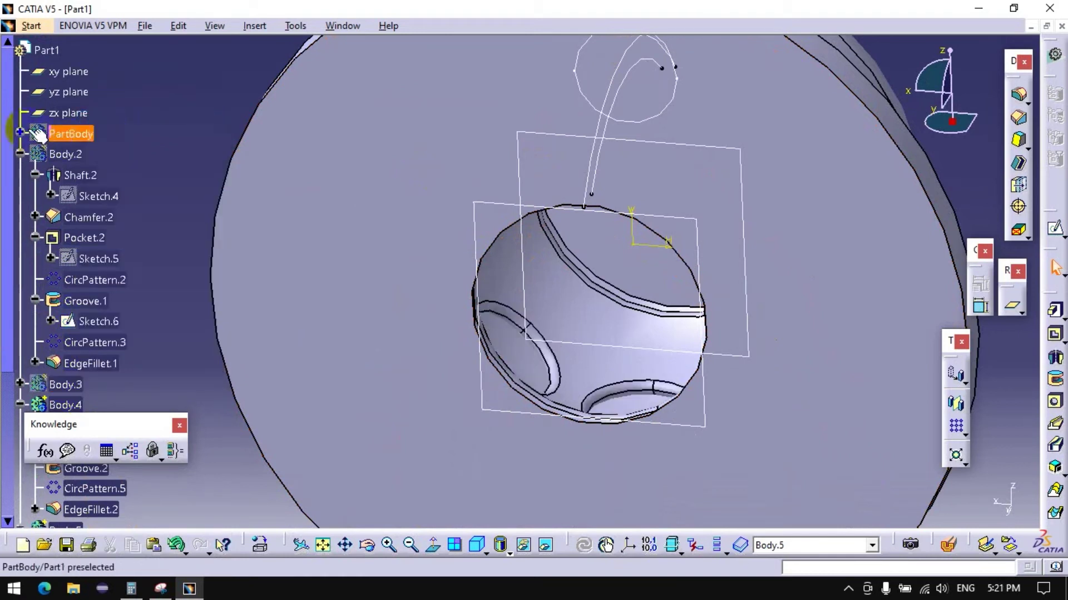
pyautogui.click(20, 154)
pyautogui.rightClick(62, 196)
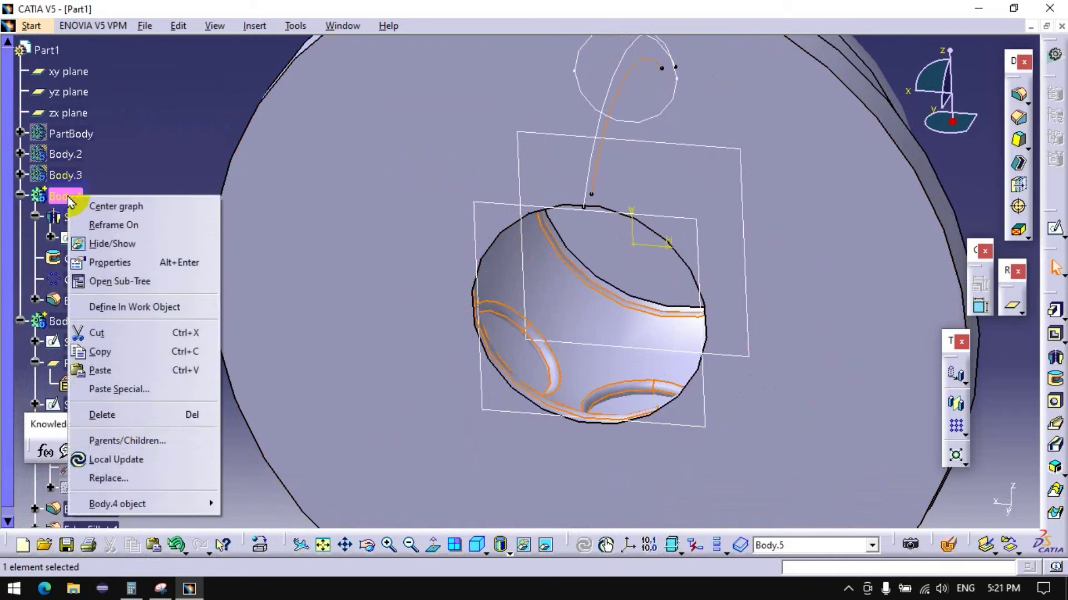
pyautogui.click(121, 246)
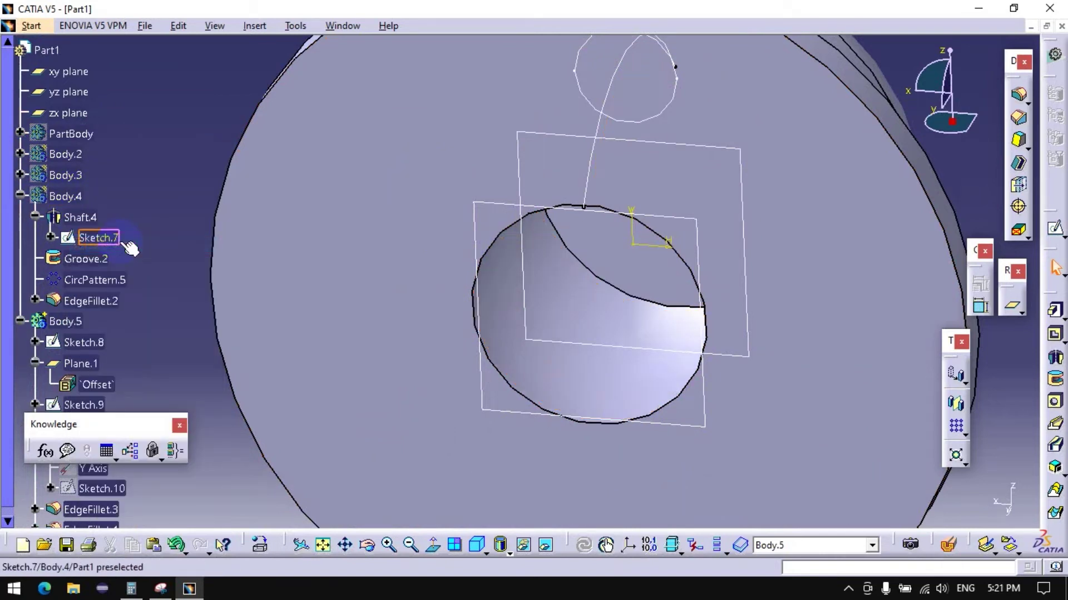
pyautogui.moveTo(83, 425); pyautogui.dragTo(237, 467)
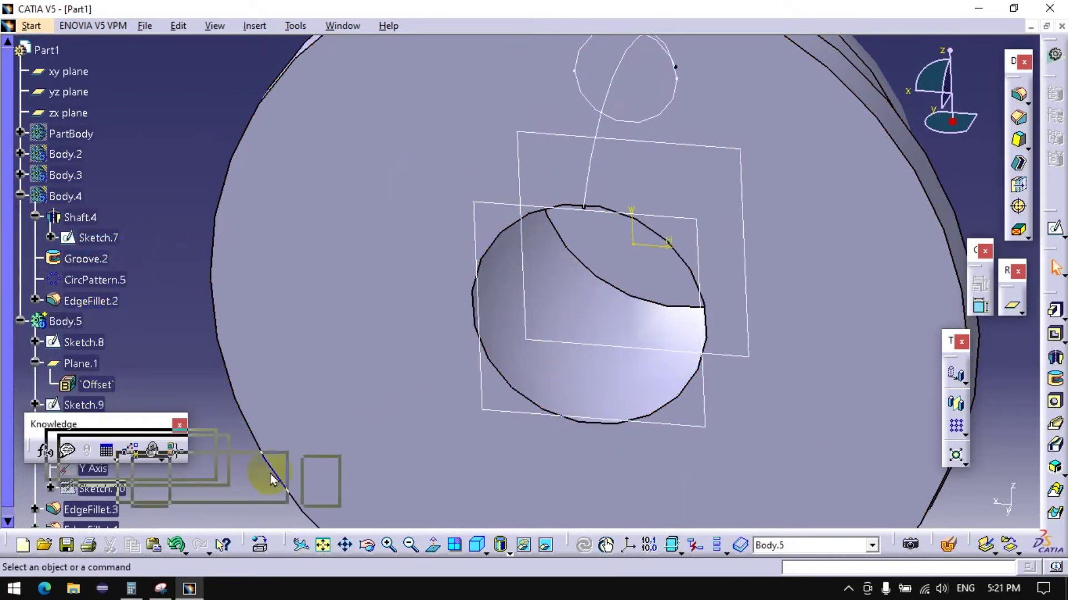
pyautogui.click(12, 351)
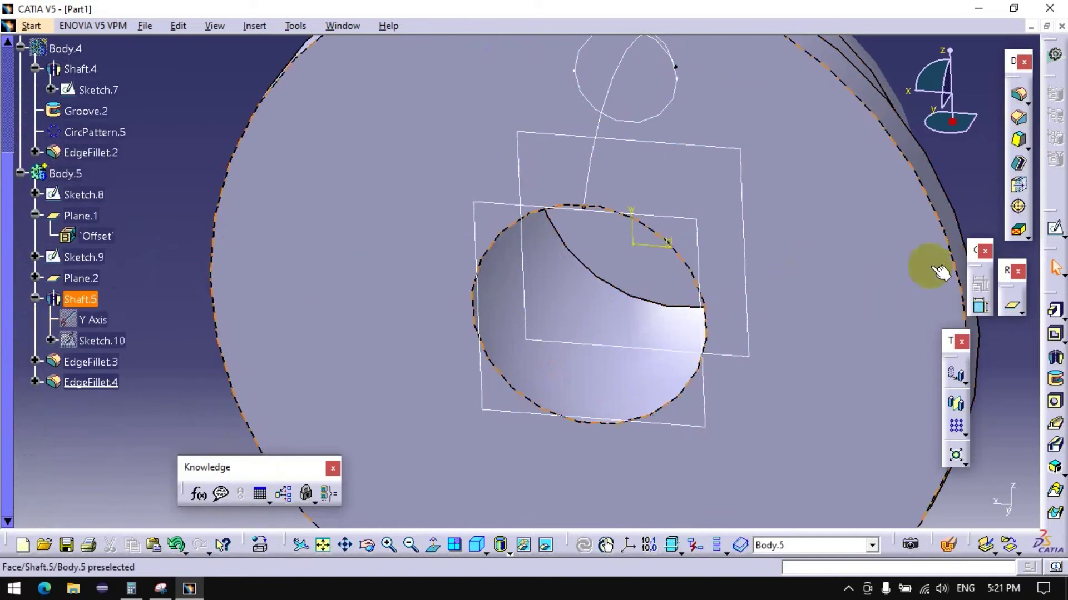
# Step: Fillet the hole's circular edge and its inner face with 10 mm edge fillets
pyautogui.click(1017, 99)
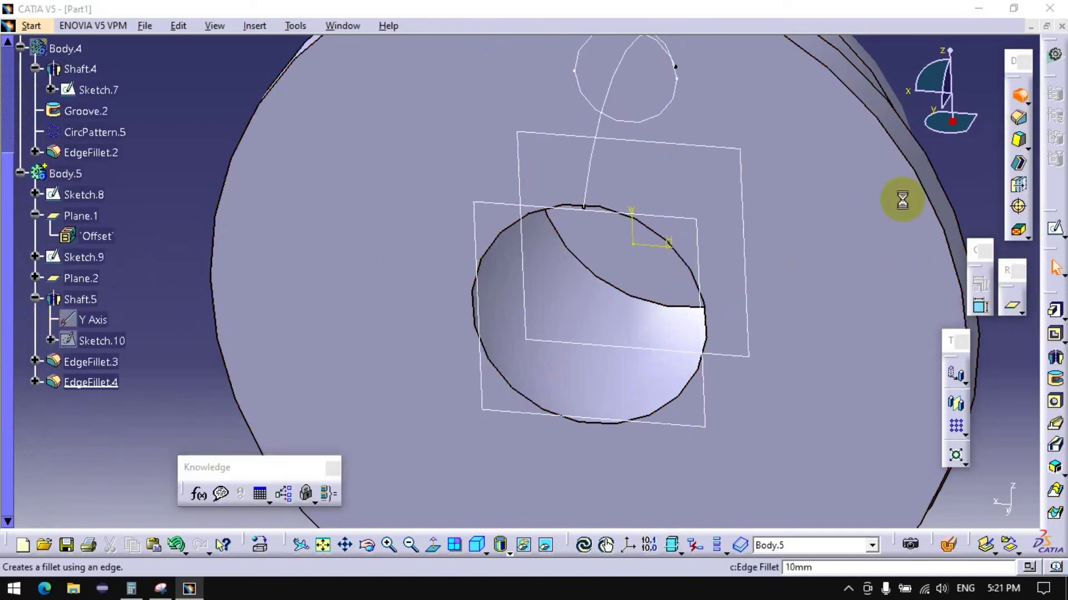
pyautogui.moveTo(578, 329); pyautogui.dragTo(608, 250, button='middle')
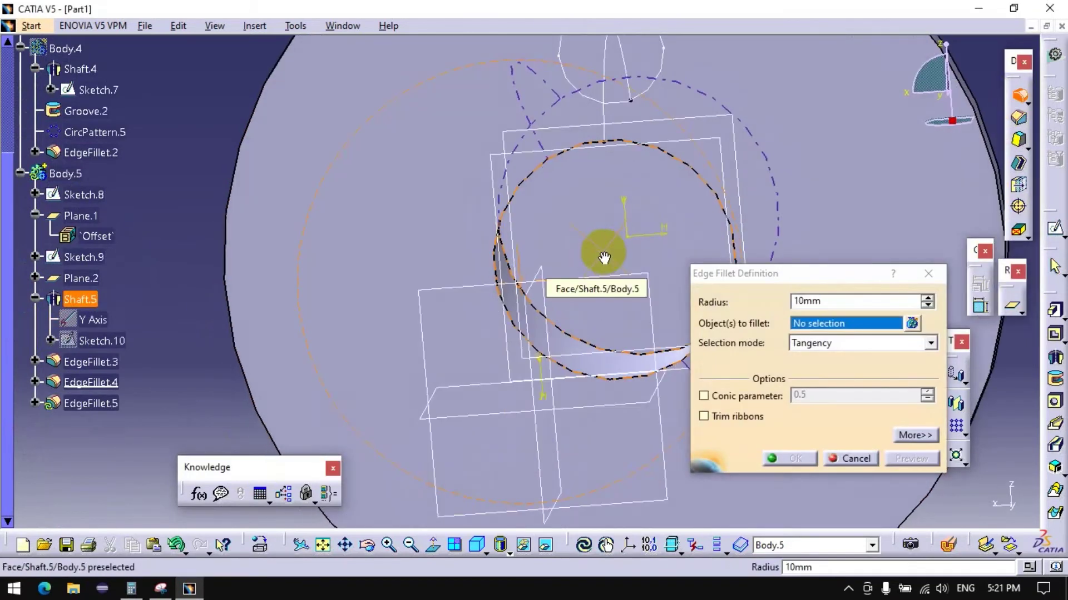
pyautogui.click(591, 343)
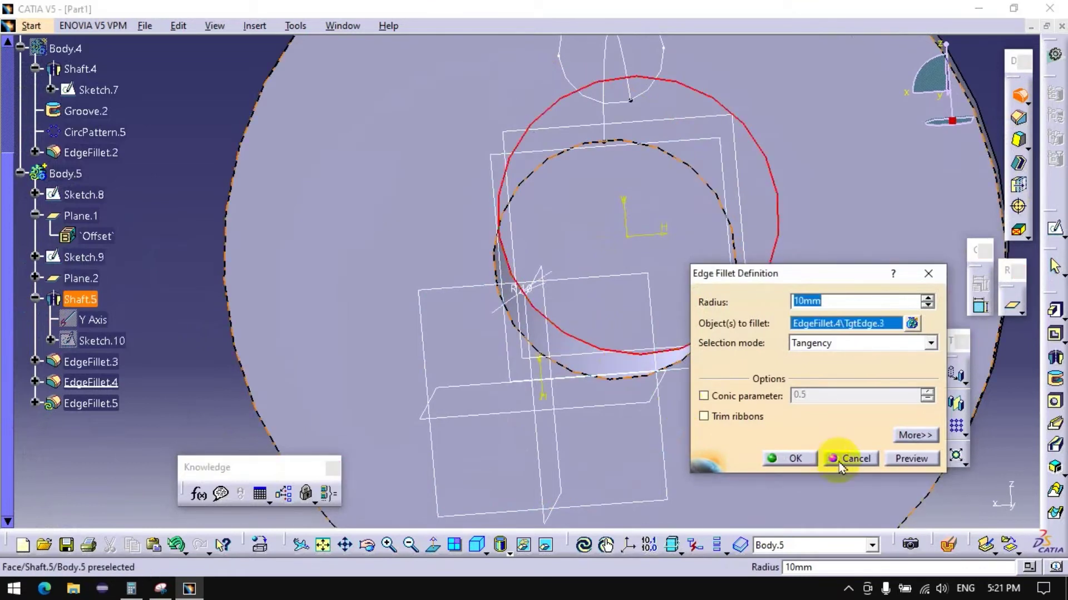
pyautogui.click(795, 459)
pyautogui.moveTo(638, 330)
pyautogui.mouseDown(button='middle')
pyautogui.moveTo(449, 363)
pyautogui.moveTo(536, 377)
pyautogui.mouseUp(button='middle')
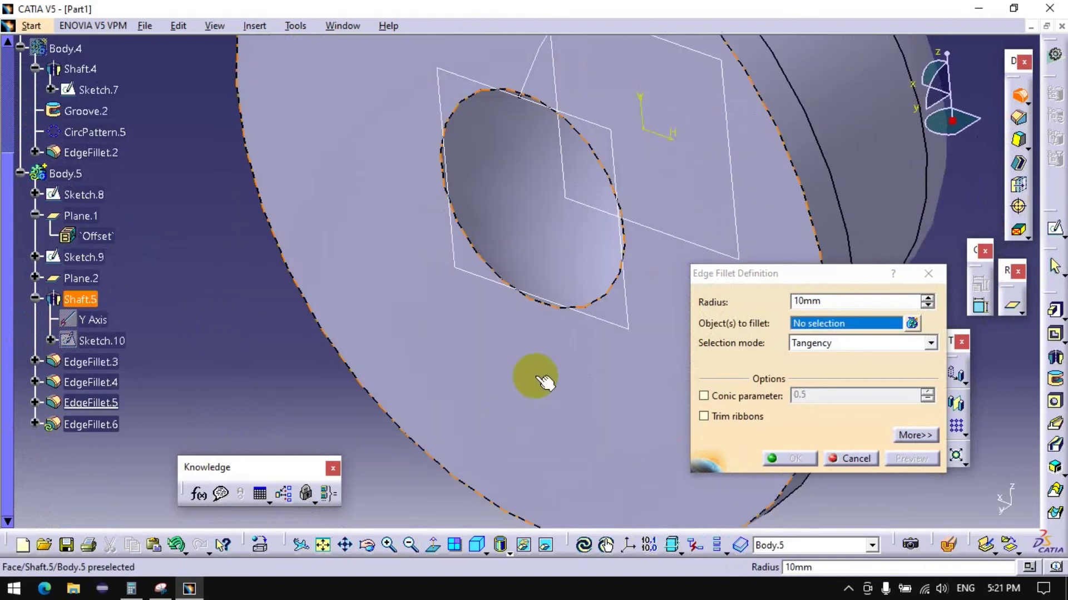
pyautogui.click(548, 265)
pyautogui.moveTo(490, 298); pyautogui.dragTo(609, 231, button='middle')
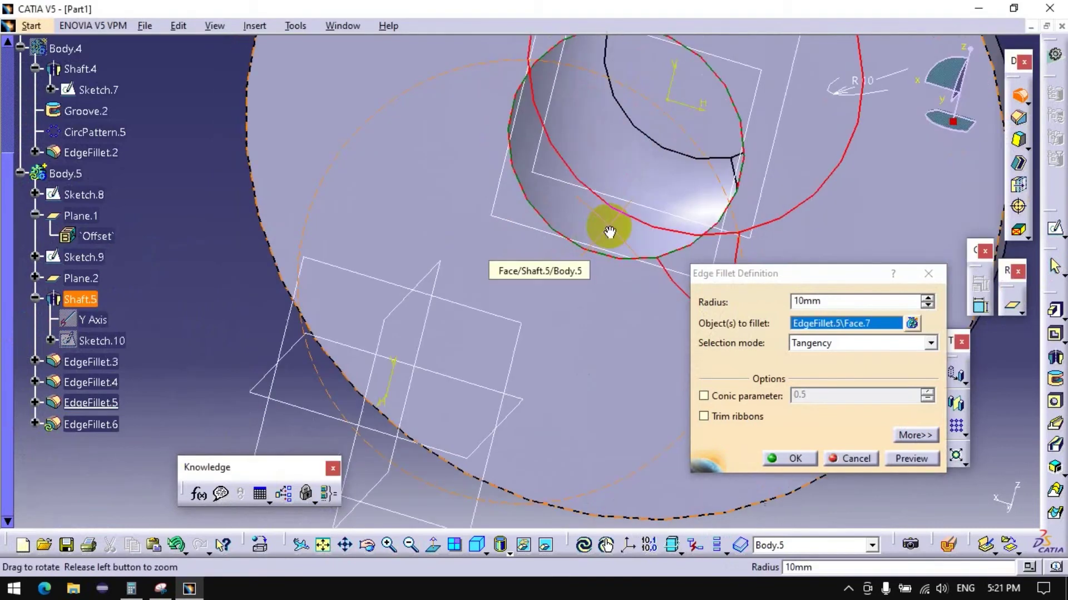
pyautogui.click(793, 464)
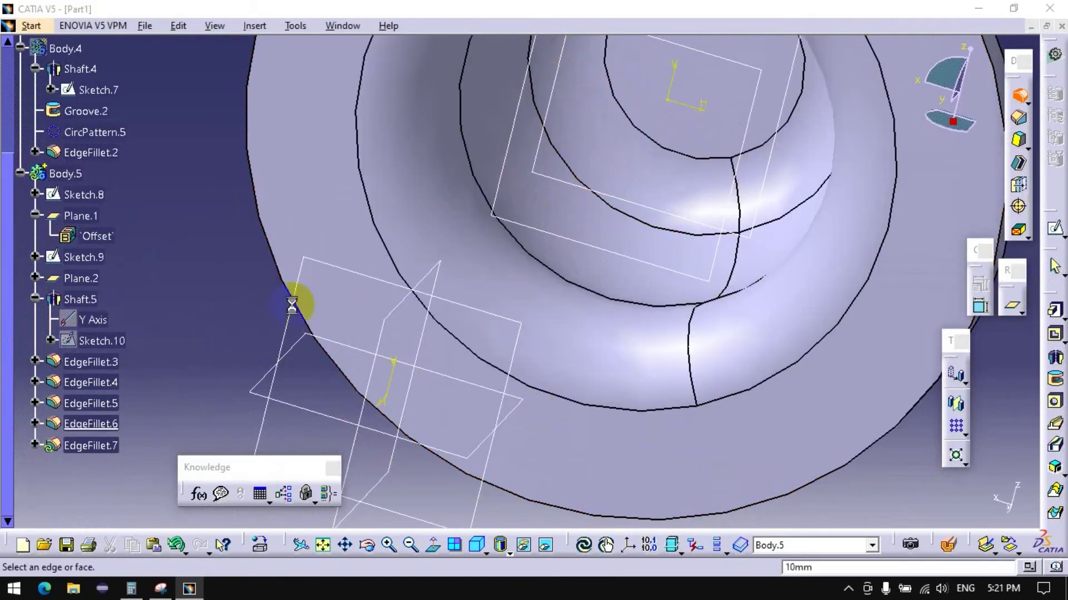
pyautogui.moveTo(238, 270)
pyautogui.mouseDown(button='middle')
pyautogui.moveTo(258, 358)
pyautogui.moveTo(453, 282)
pyautogui.mouseUp(button='middle')
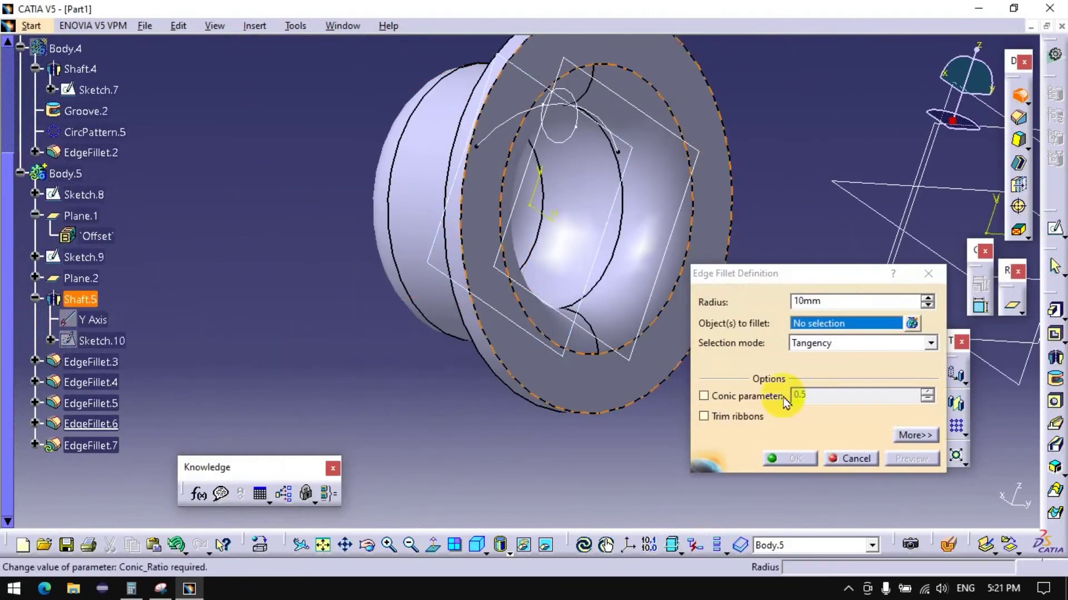
# Step: Cancel the extra edge fillet and reconfirm EdgeFillet.6's definition
pyautogui.click(849, 458)
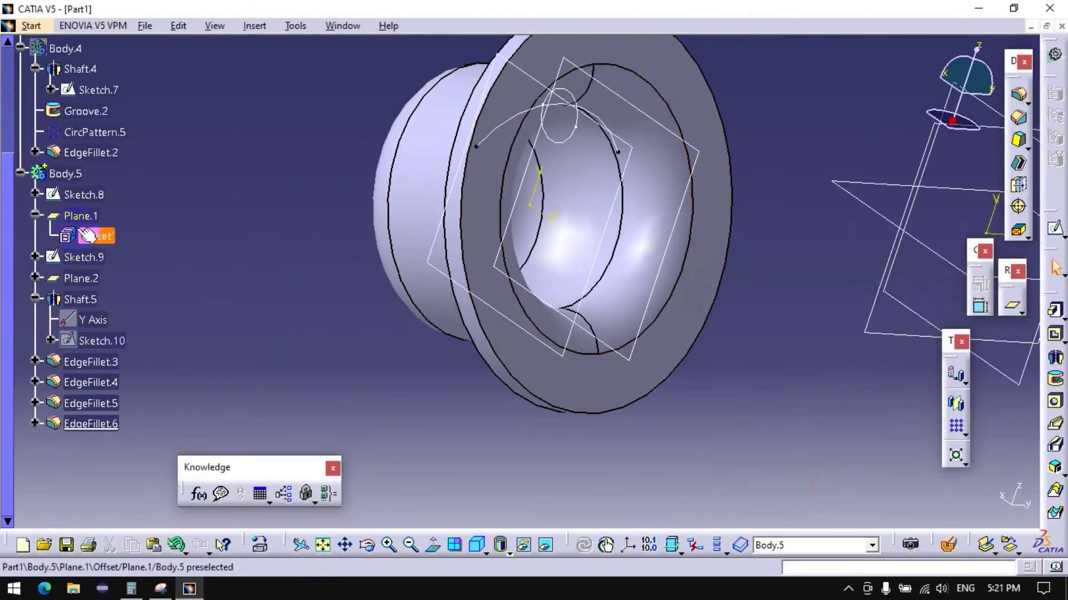
pyautogui.doubleClick(95, 423)
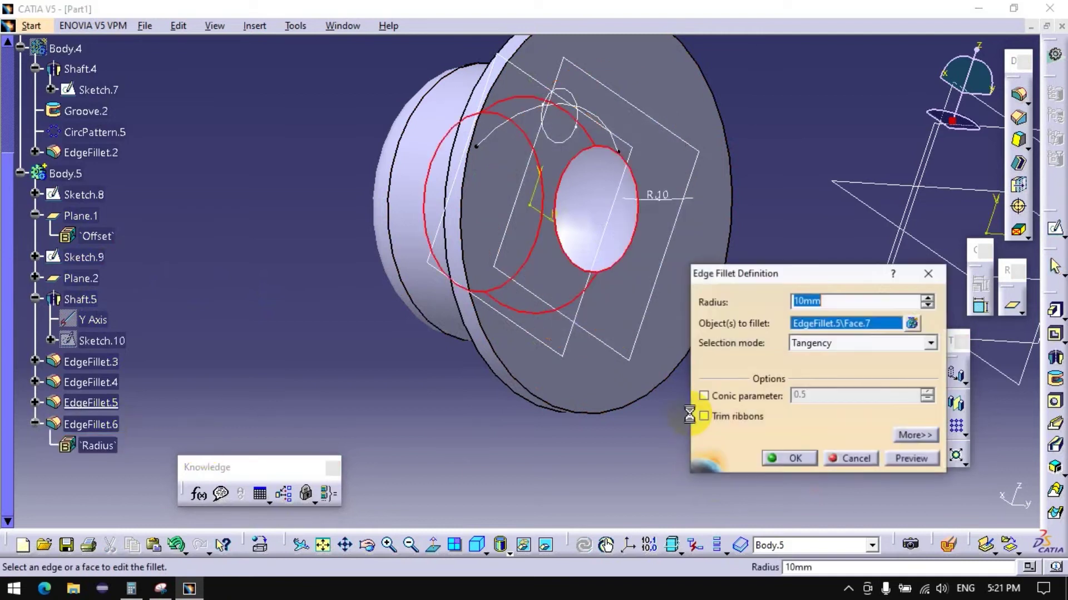
pyautogui.press('Return')
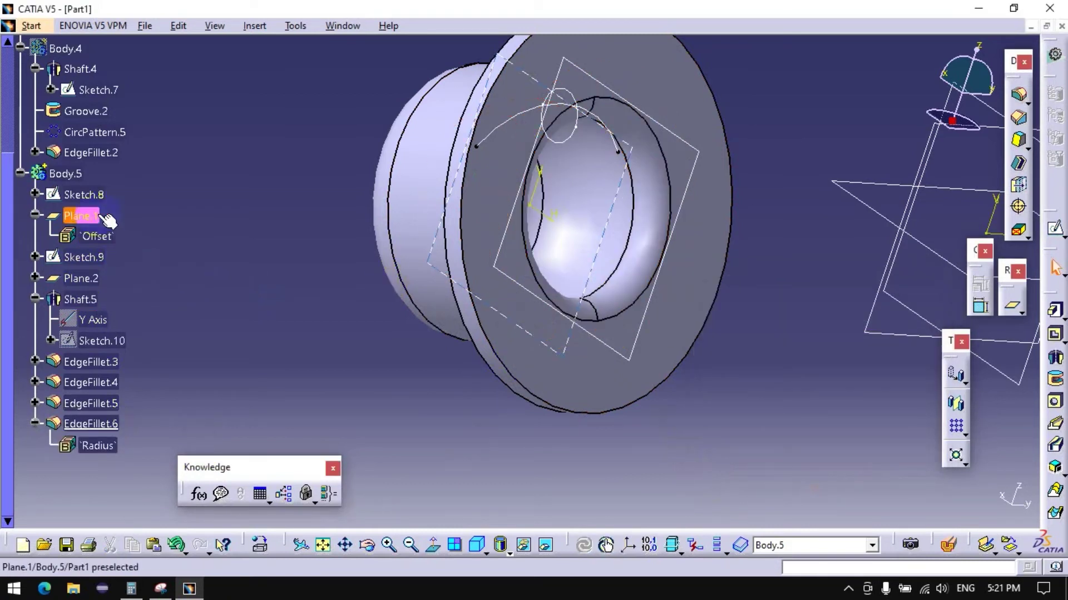
# Step: Sweep Sketch.9 along Sketch.8 as Slot.1, with the xy plane as pulling direction
pyautogui.click(89, 257)
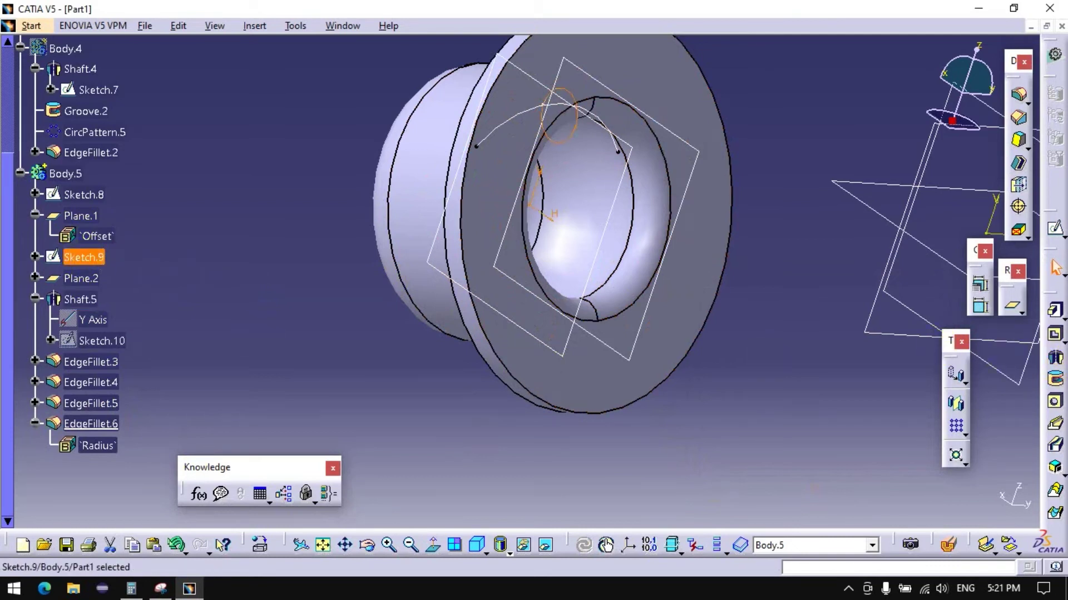
pyautogui.click(1057, 449)
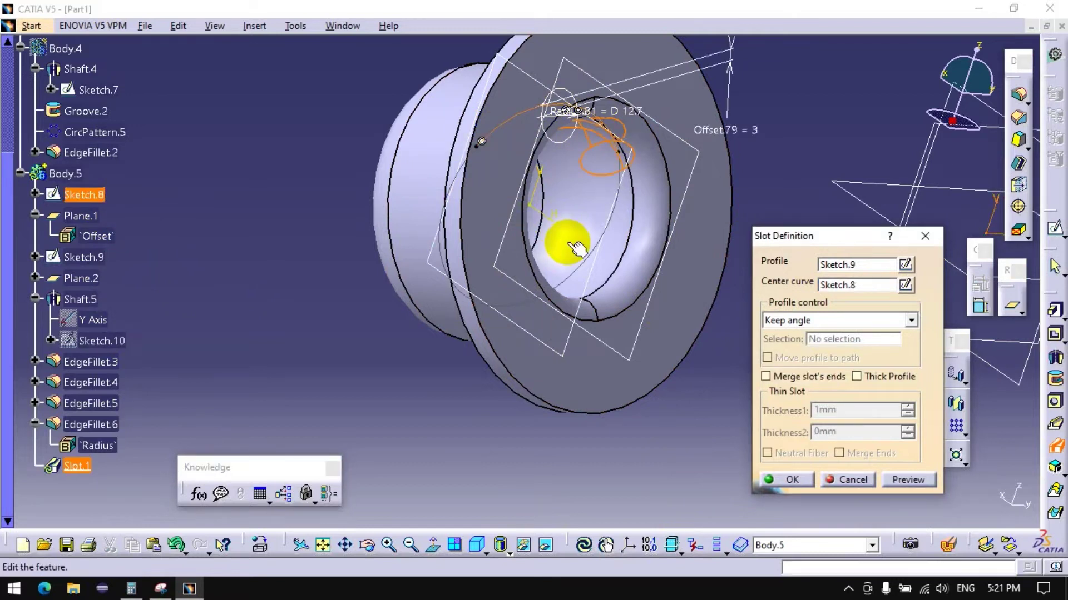
pyautogui.click(845, 322)
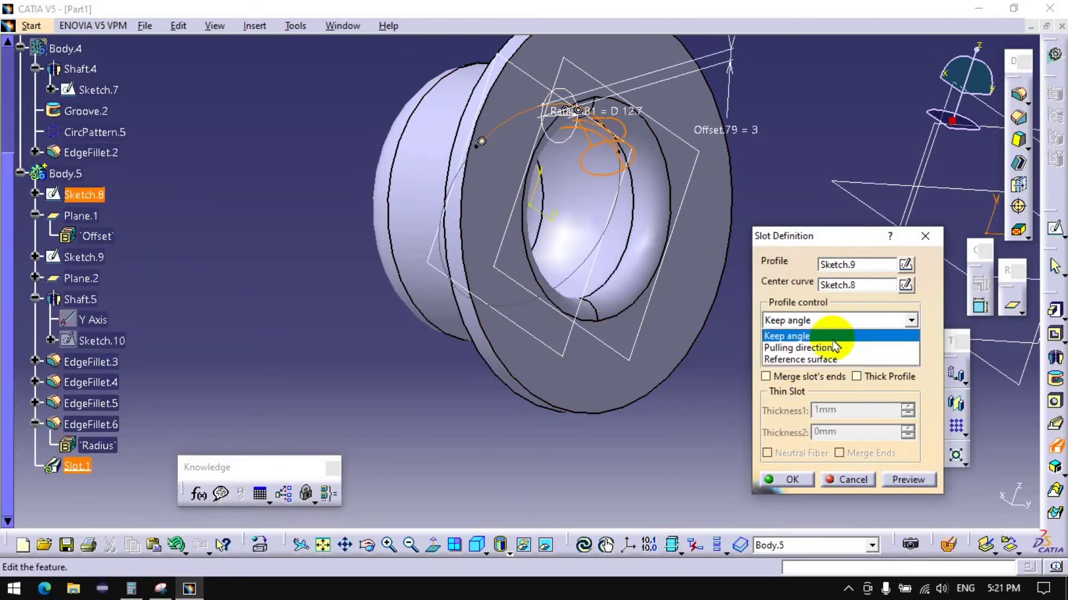
pyautogui.click(836, 347)
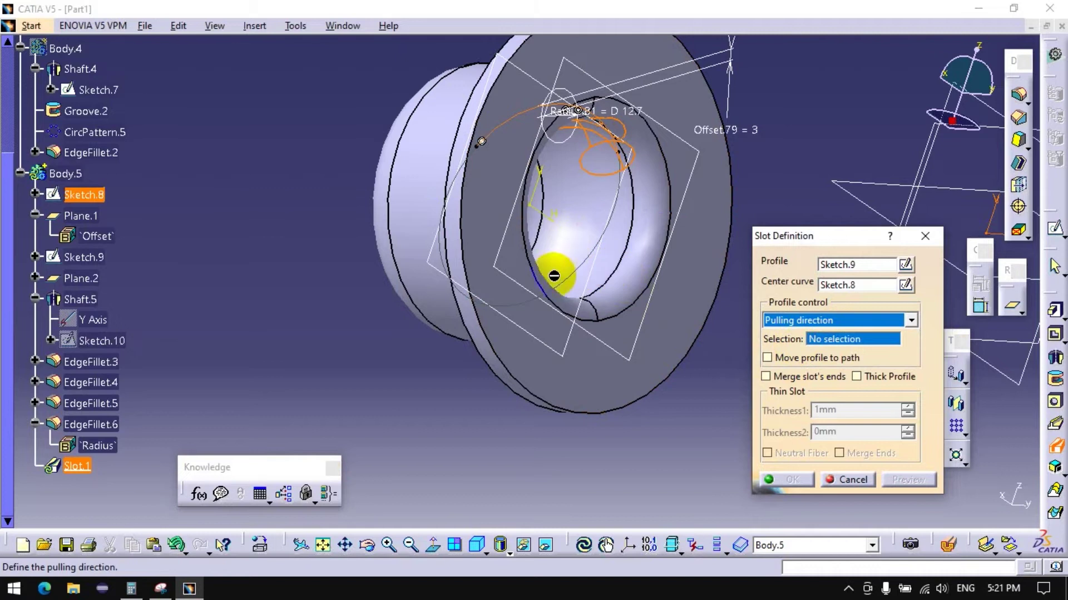
pyautogui.click(495, 250)
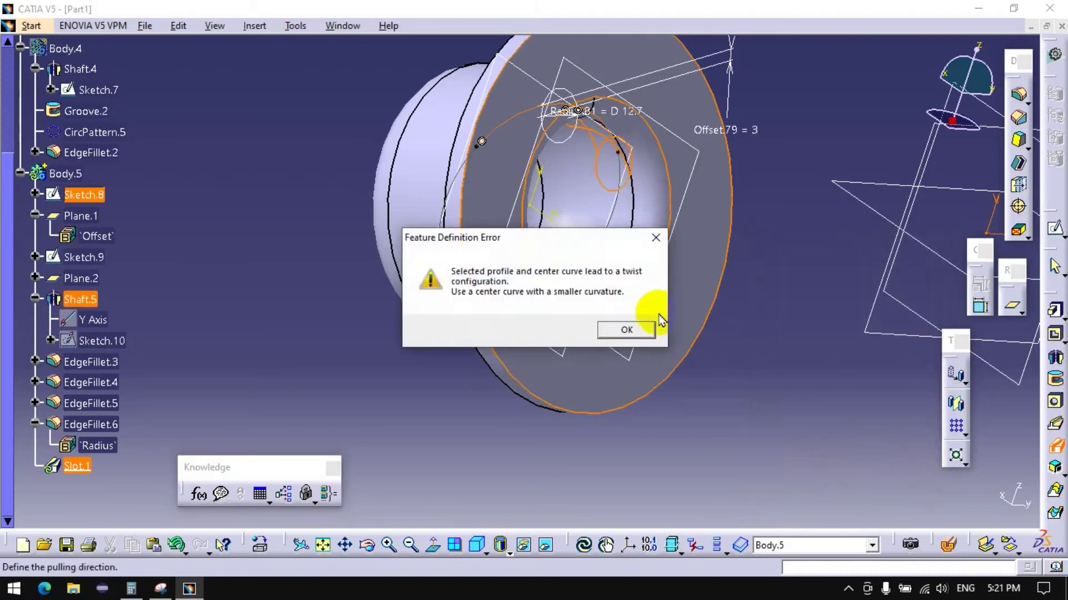
pyautogui.click(652, 331)
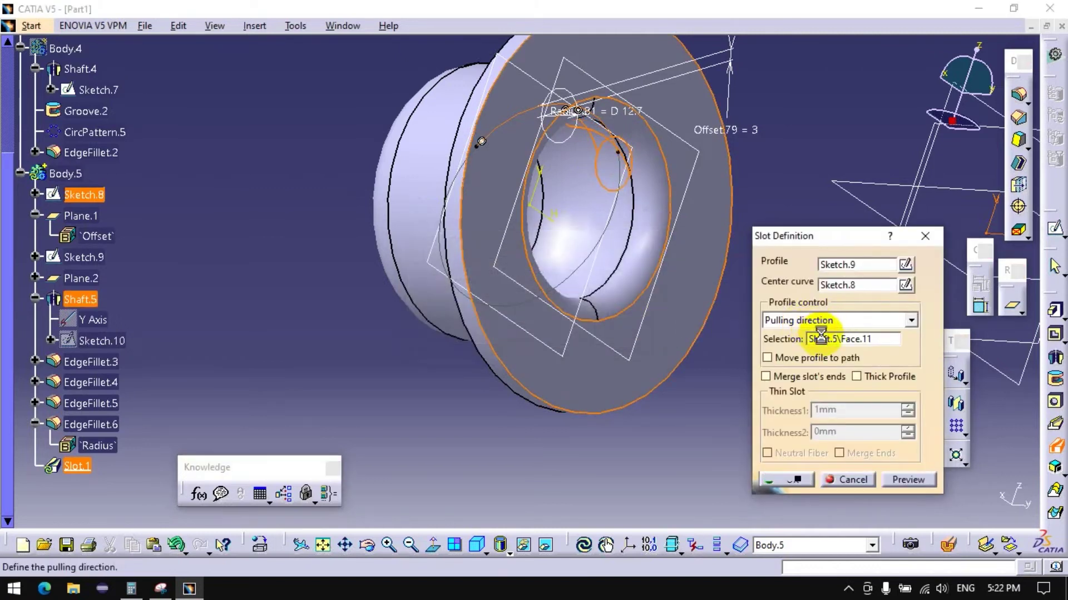
pyautogui.moveTo(615, 333); pyautogui.dragTo(602, 134, button='middle')
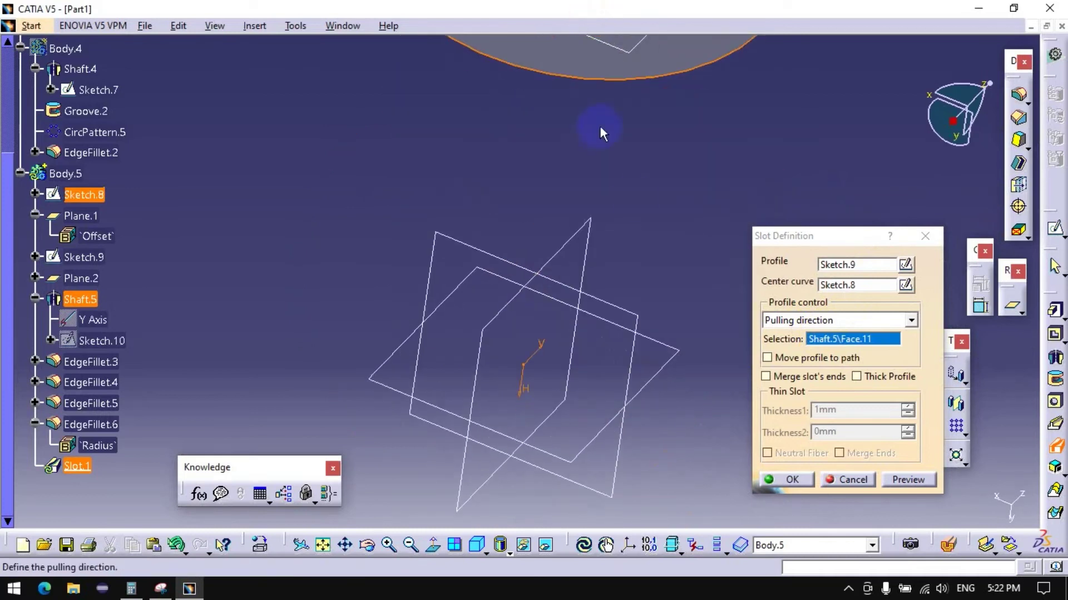
pyautogui.click(627, 316)
pyautogui.moveTo(584, 327)
pyautogui.mouseDown(button='middle')
pyautogui.moveTo(560, 443)
pyautogui.moveTo(674, 227)
pyautogui.moveTo(603, 393)
pyautogui.moveTo(603, 295)
pyautogui.moveTo(562, 298)
pyautogui.moveTo(576, 315)
pyautogui.mouseUp(button='middle')
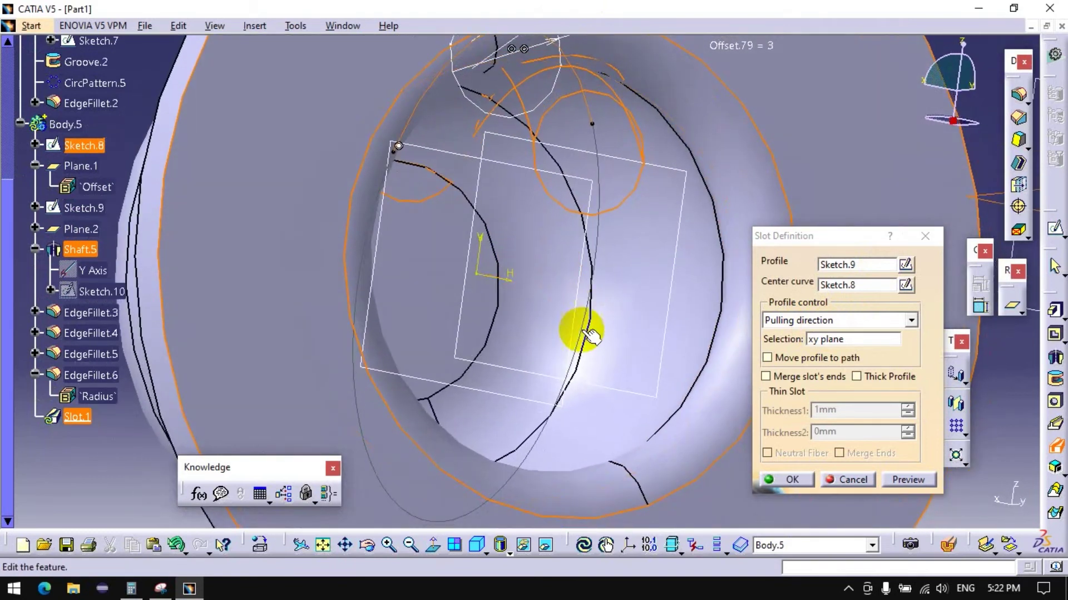
pyautogui.click(788, 490)
pyautogui.moveTo(572, 262)
pyautogui.mouseDown(button='middle')
pyautogui.moveTo(574, 336)
pyautogui.moveTo(584, 71)
pyautogui.moveTo(586, 134)
pyautogui.mouseUp(button='middle')
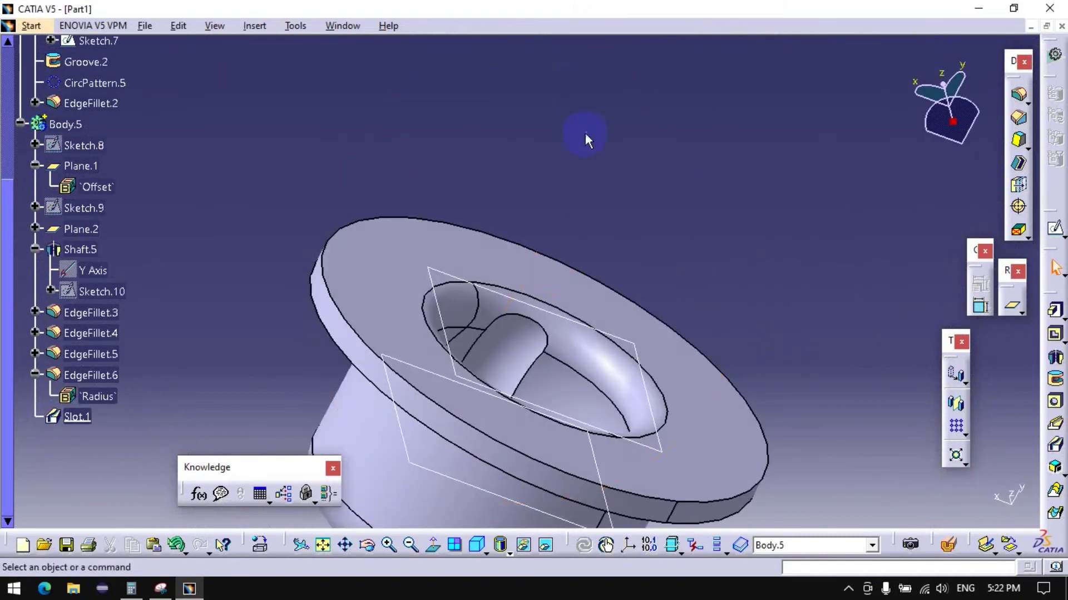
pyautogui.doubleClick(526, 353)
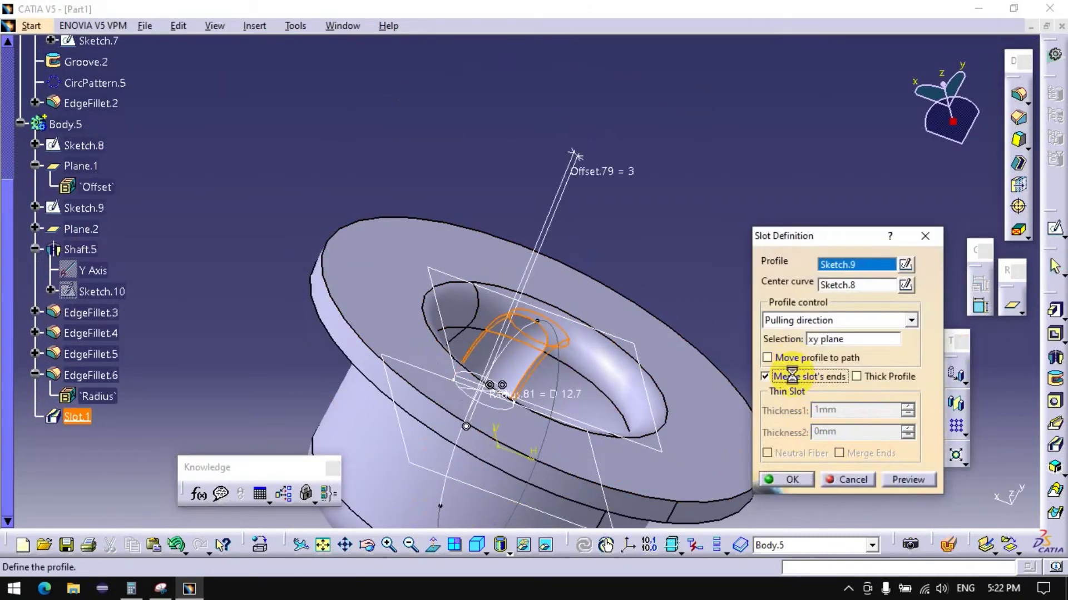
pyautogui.click(790, 479)
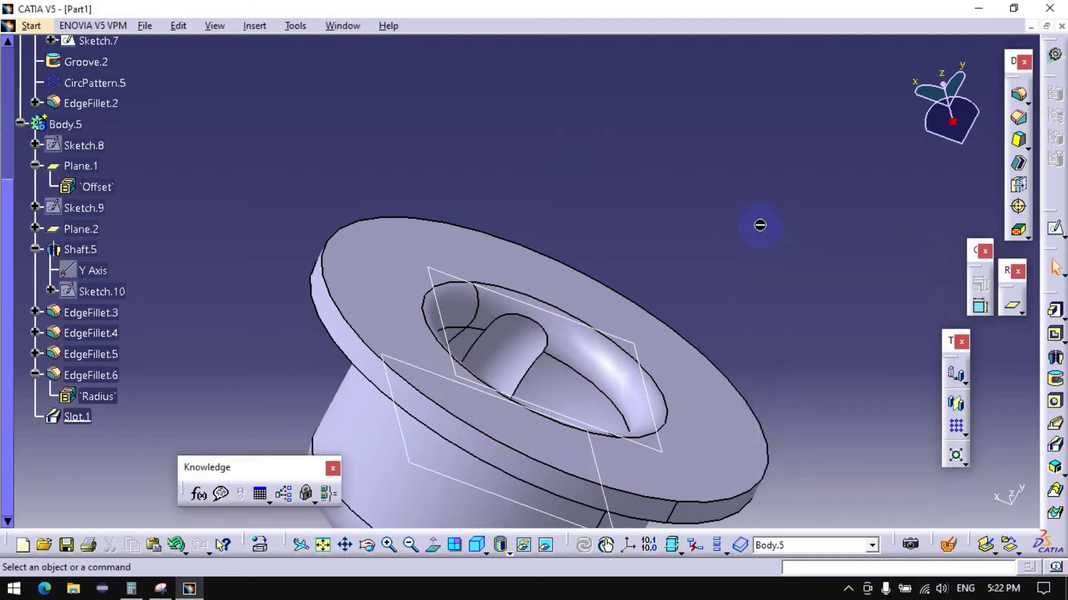
pyautogui.moveTo(621, 259)
pyautogui.mouseDown(button='middle')
pyautogui.moveTo(500, 381)
pyautogui.moveTo(517, 441)
pyautogui.moveTo(865, 425)
pyautogui.moveTo(520, 291)
pyautogui.moveTo(653, 224)
pyautogui.moveTo(314, 271)
pyautogui.mouseUp(button='middle')
pyautogui.doubleClick(78, 417)
pyautogui.click(778, 377)
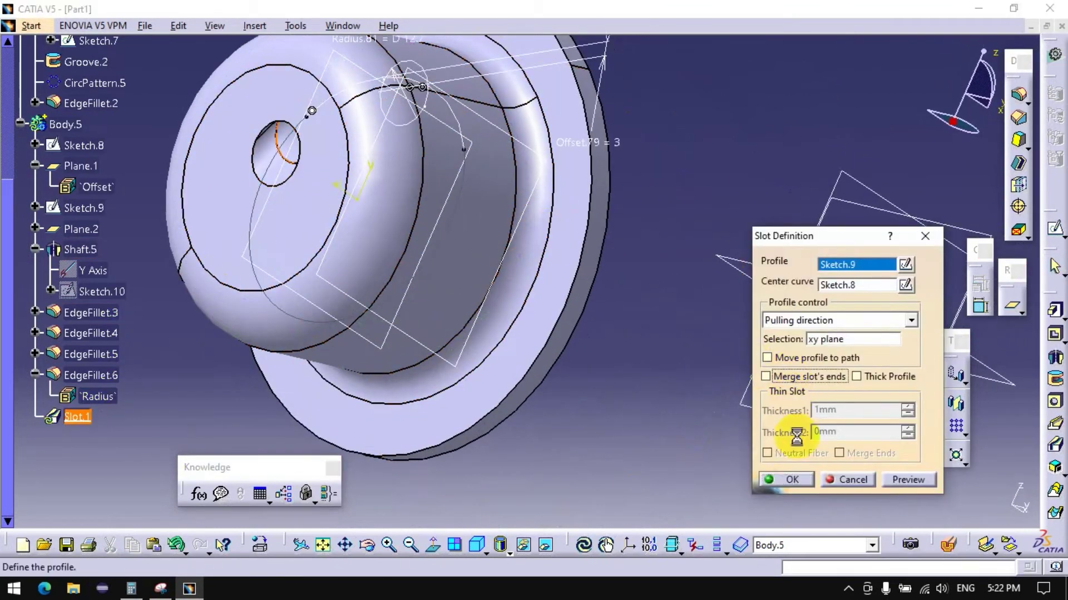
pyautogui.click(790, 482)
pyautogui.moveTo(690, 359)
pyautogui.mouseDown(button='middle')
pyautogui.moveTo(526, 230)
pyautogui.moveTo(562, 315)
pyautogui.mouseUp(button='middle')
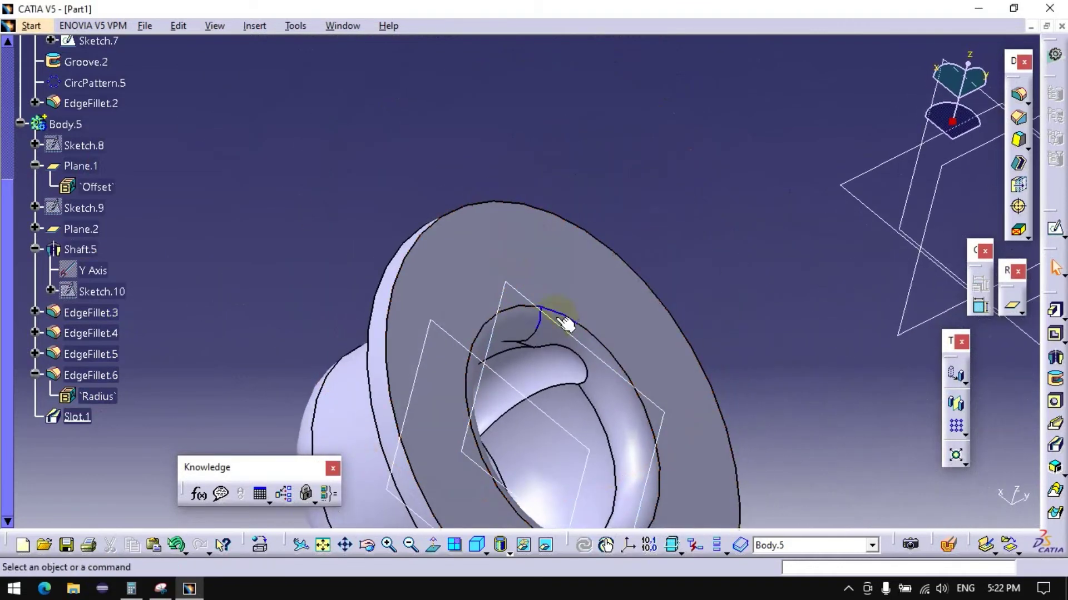
pyautogui.moveTo(543, 381)
pyautogui.mouseDown(button='middle')
pyautogui.moveTo(644, 504)
pyautogui.moveTo(600, 310)
pyautogui.mouseUp(button='middle')
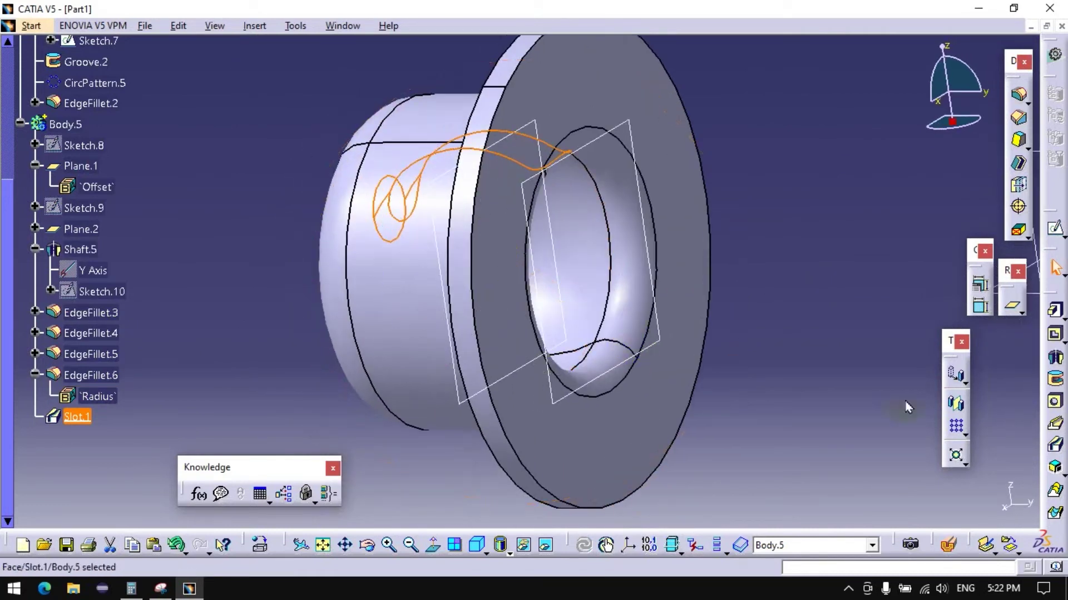
# Step: Pattern Slot.1 as a complete crown of 8 around the Shaft.5 face, cancelling the extra pattern
pyautogui.click(967, 442)
pyautogui.click(1016, 455)
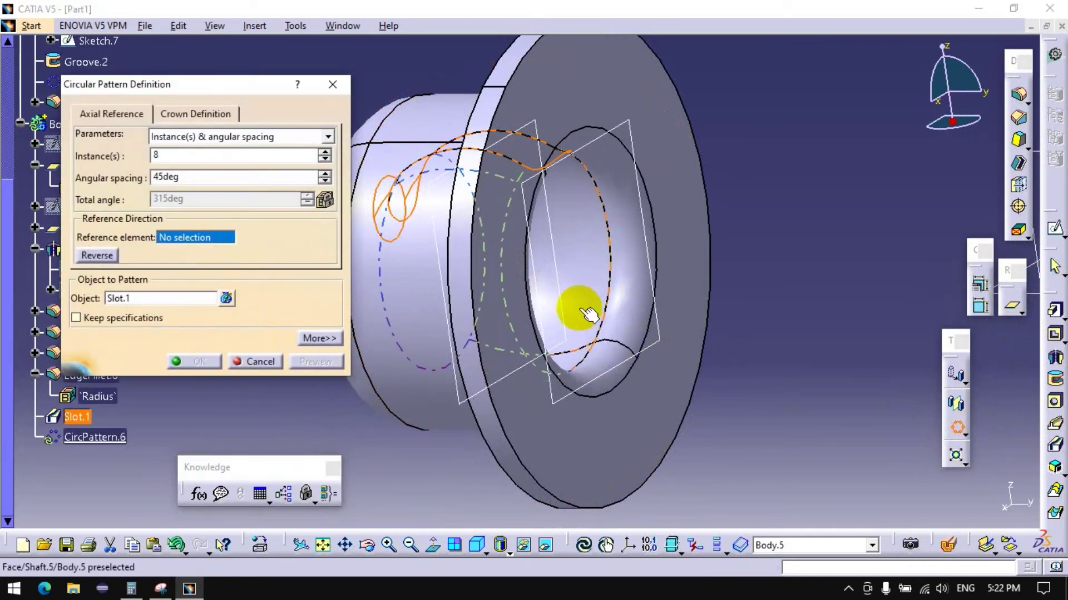
pyautogui.click(585, 266)
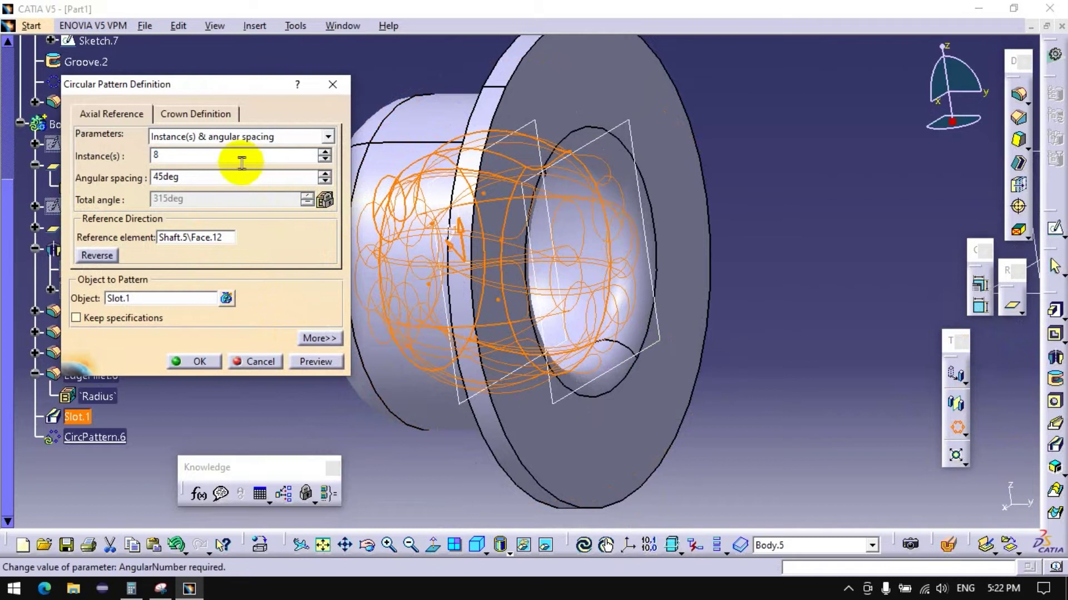
pyautogui.click(219, 136)
pyautogui.click(225, 187)
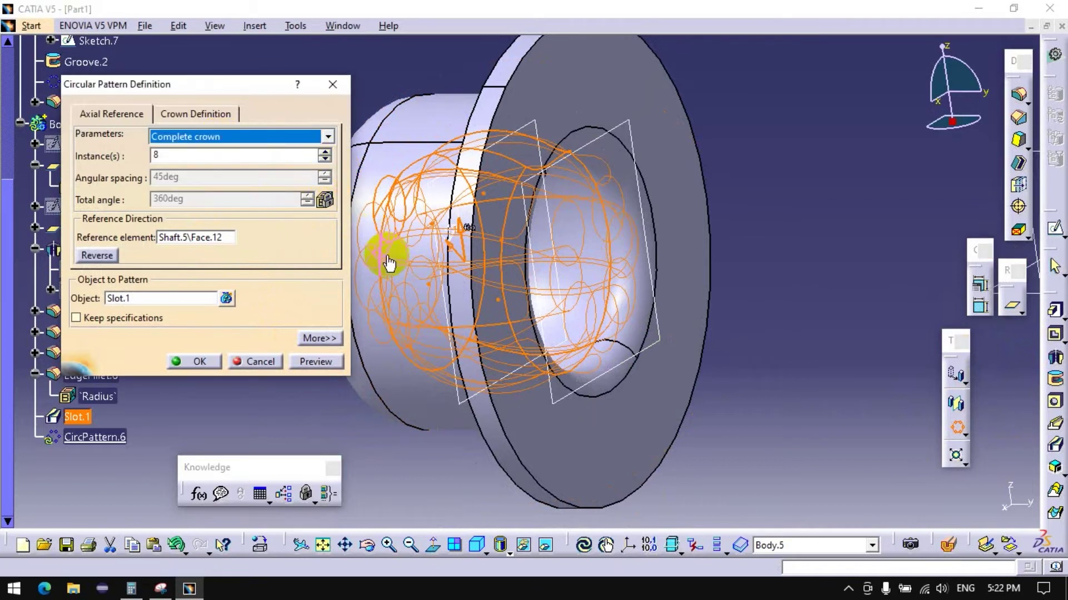
pyautogui.click(192, 361)
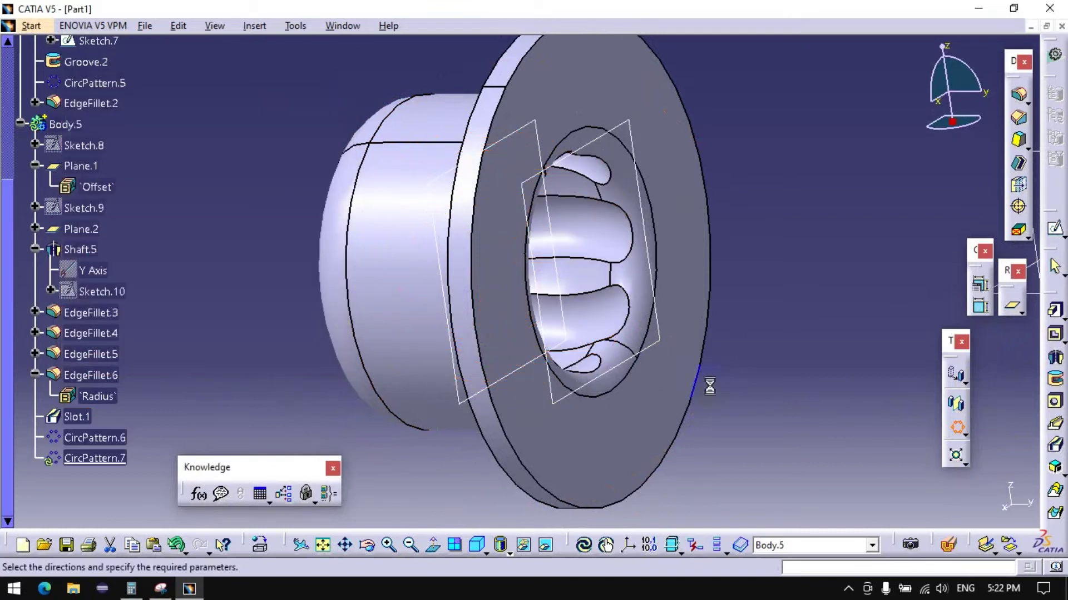
pyautogui.moveTo(709, 386)
pyautogui.mouseDown(button='middle')
pyautogui.moveTo(566, 340)
pyautogui.moveTo(554, 405)
pyautogui.mouseUp(button='middle')
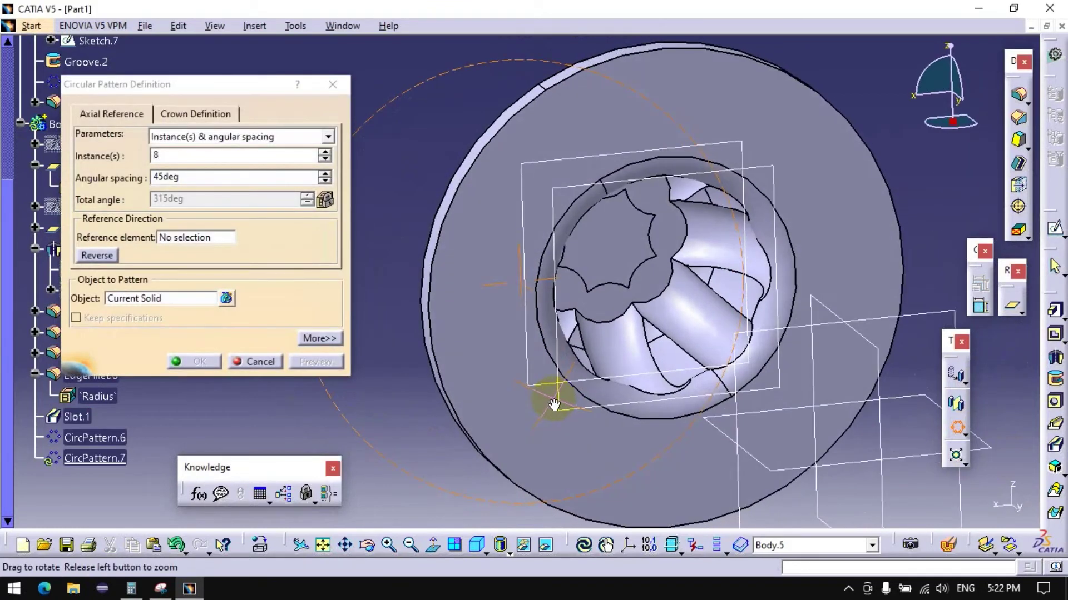
pyautogui.middleClick(554, 398)
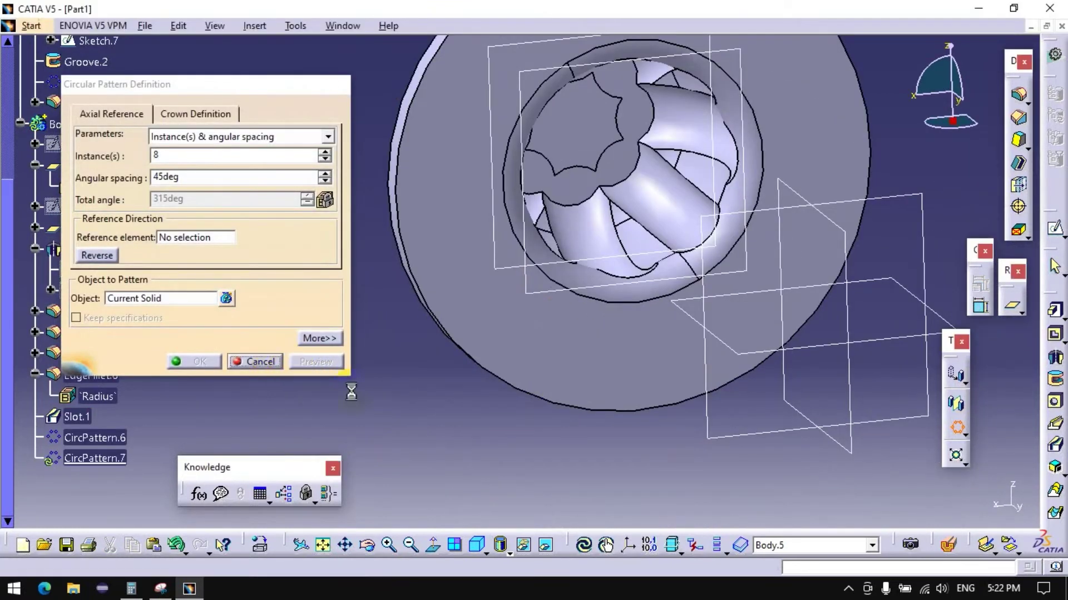
pyautogui.click(280, 369)
pyautogui.moveTo(608, 544)
pyautogui.mouseDown(button='middle')
pyautogui.moveTo(621, 478)
pyautogui.moveTo(572, 386)
pyautogui.mouseUp(button='middle')
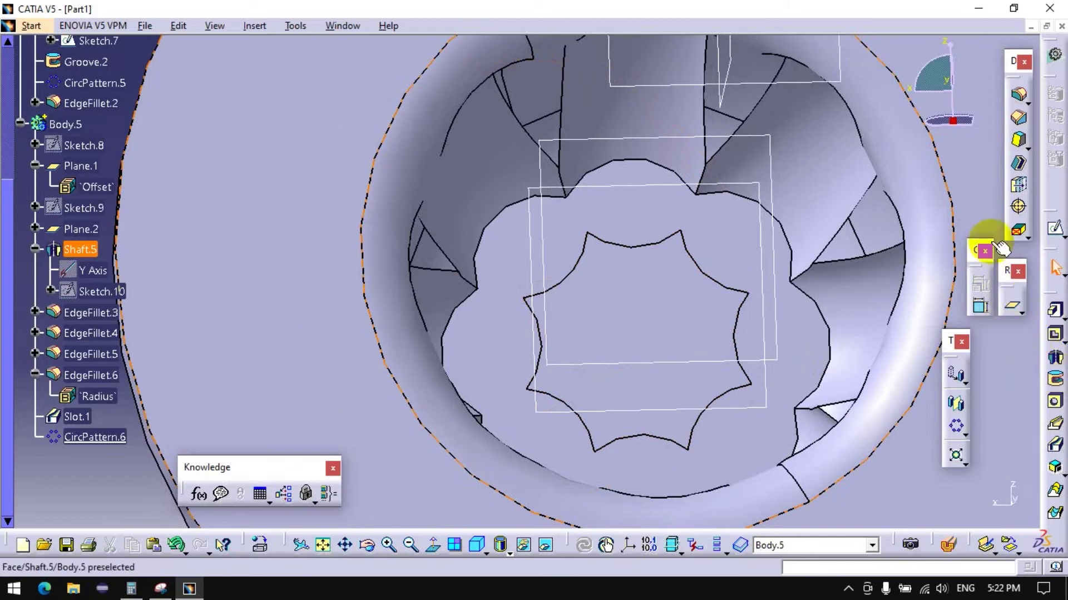
# Step: Select the slot edges for EdgeFillet.7, dropping the flower-shaped edge chain
pyautogui.click(1018, 95)
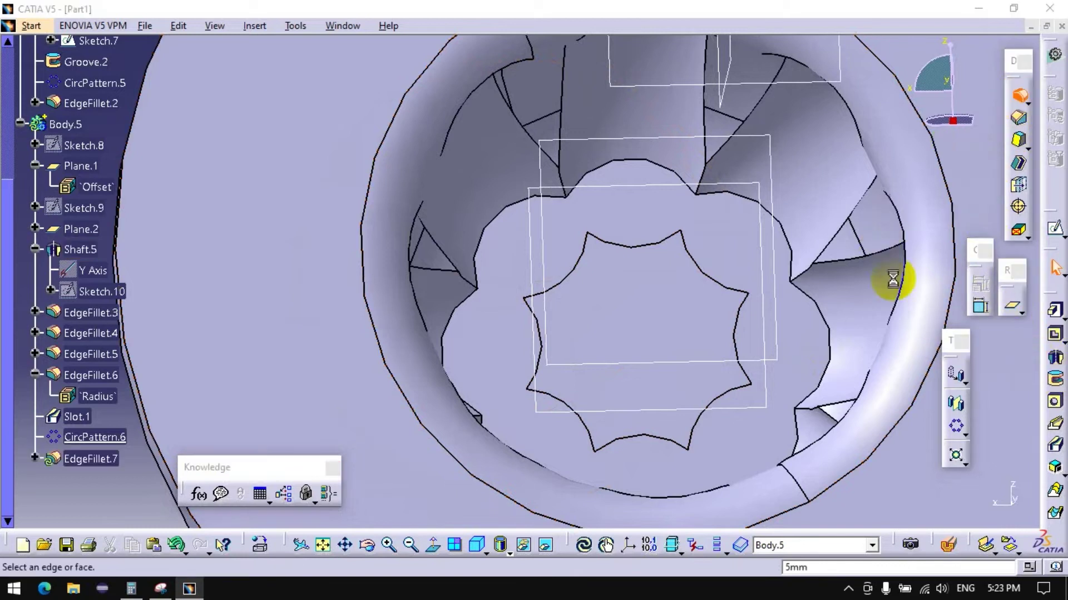
pyautogui.moveTo(786, 273); pyautogui.dragTo(1030, 430)
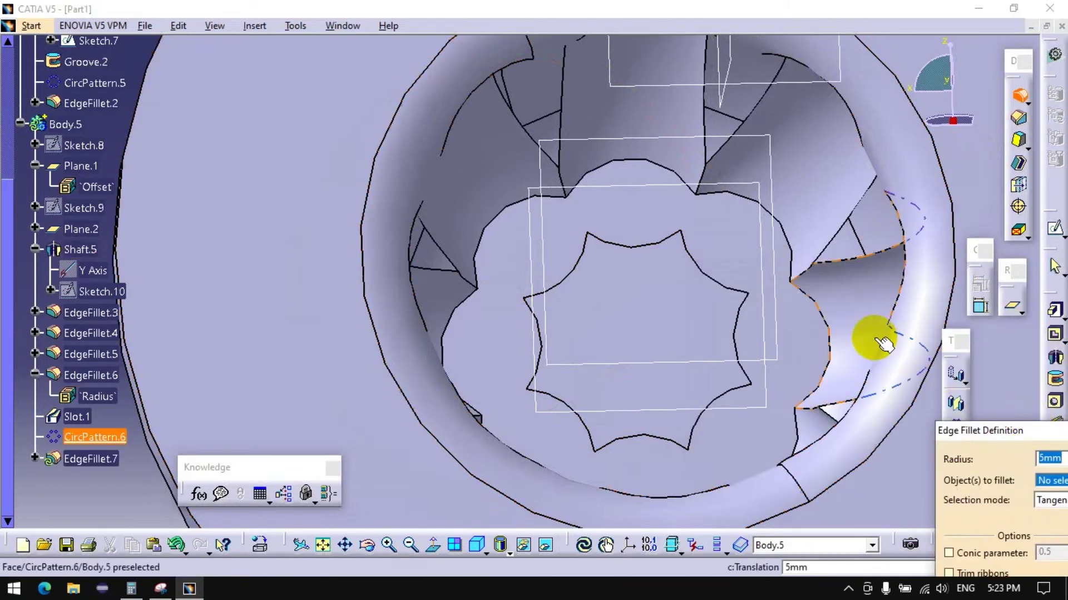
pyautogui.click(824, 312)
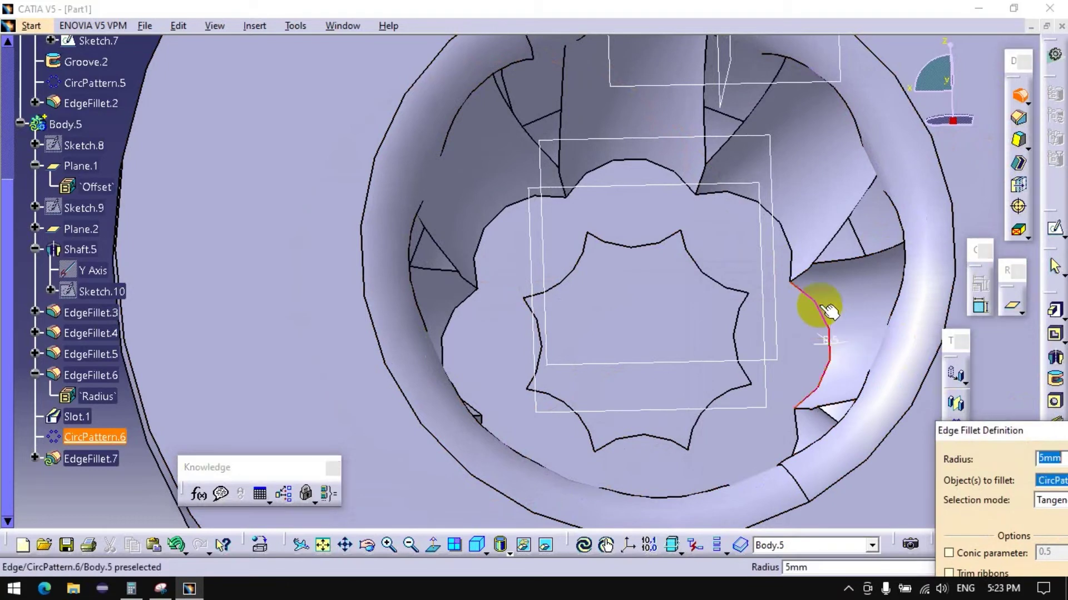
pyautogui.click(807, 265)
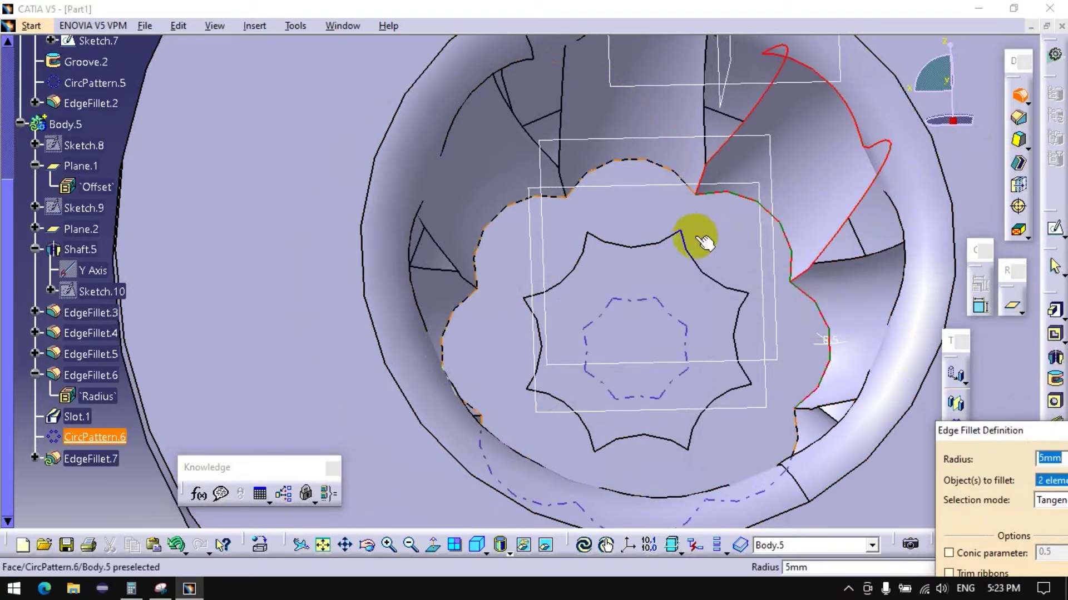
pyautogui.click(667, 161)
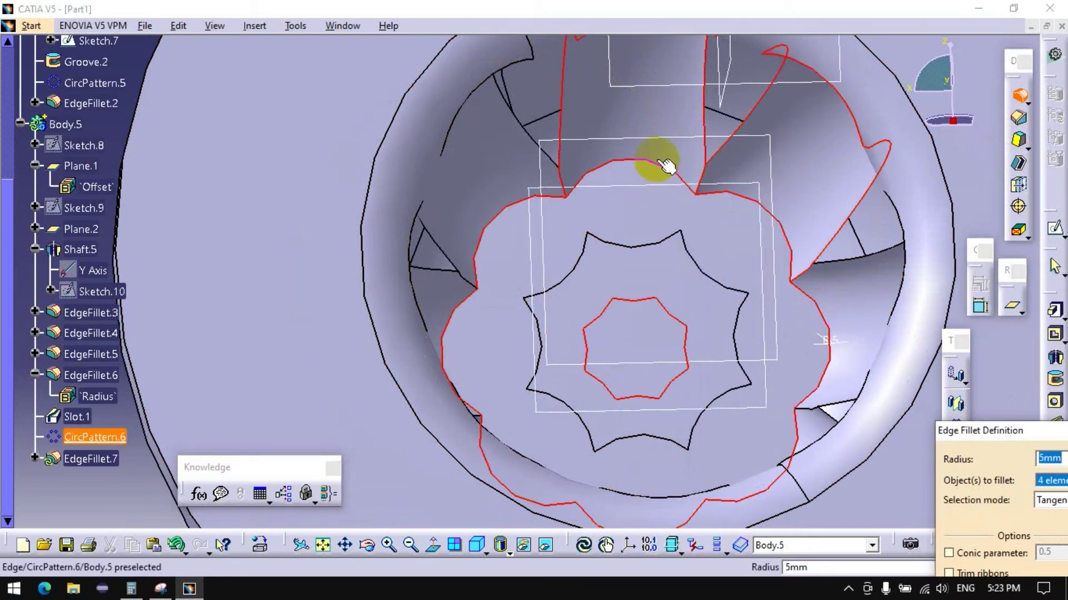
pyautogui.click(667, 135)
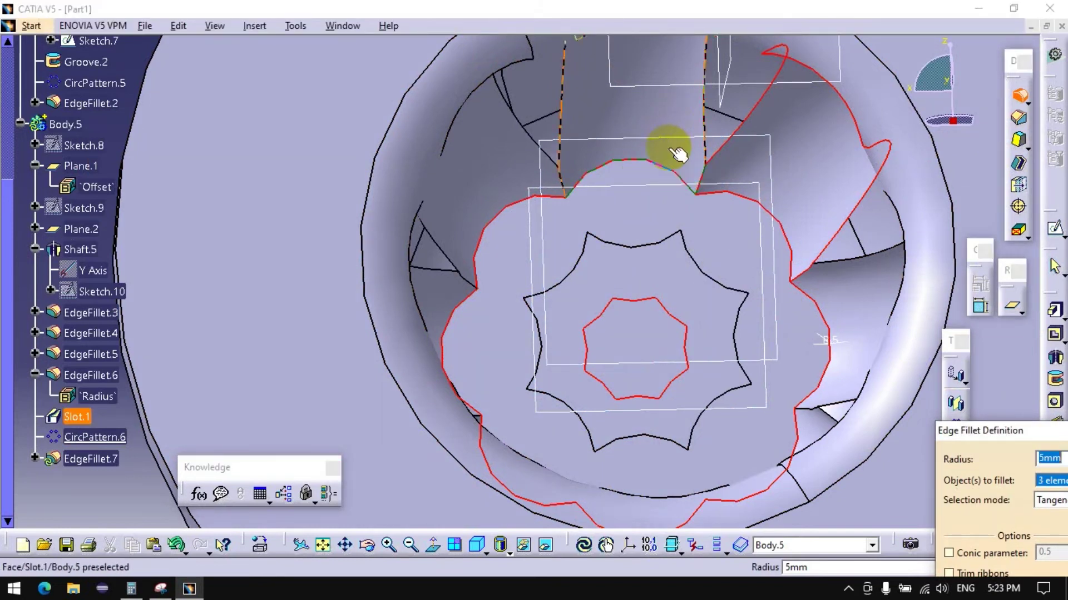
pyautogui.click(717, 233)
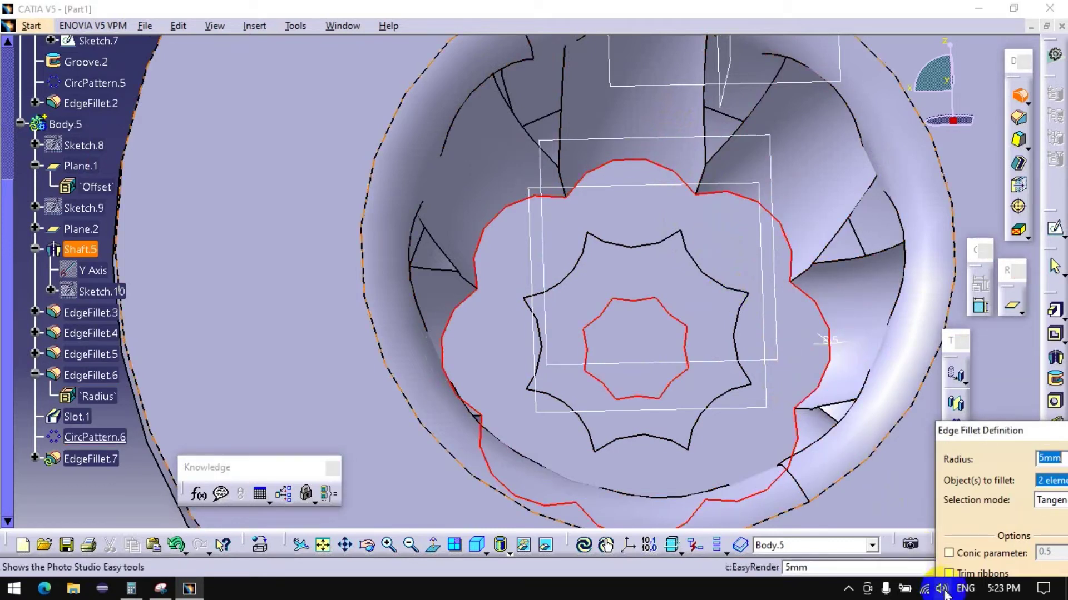
# Step: Apply EdgeFillet.7 with a 1mm radius after dismissing the sharp edge error
pyautogui.click(934, 362)
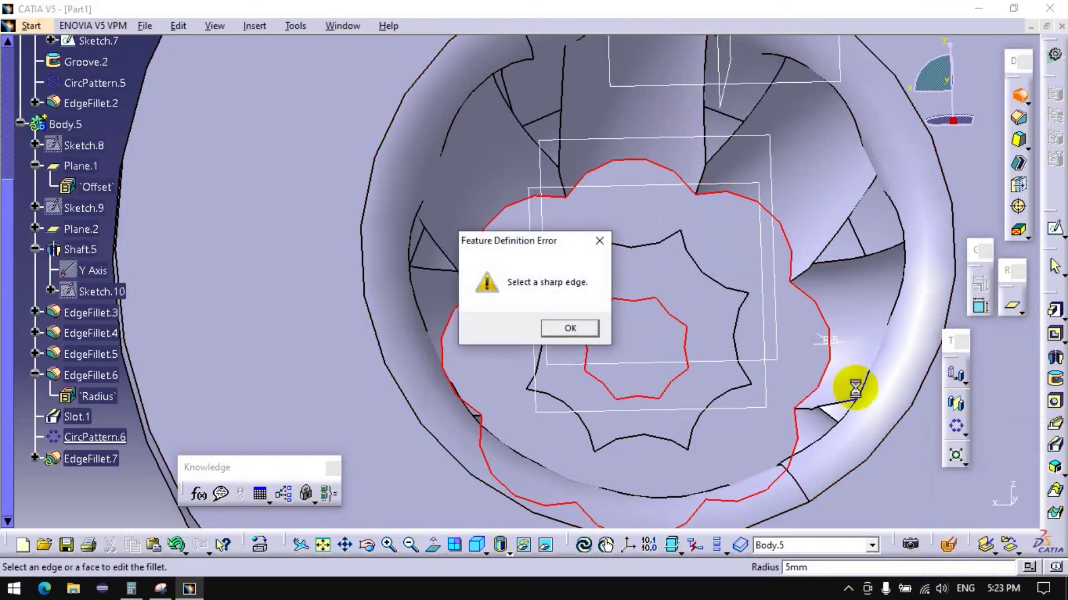
pyautogui.click(571, 329)
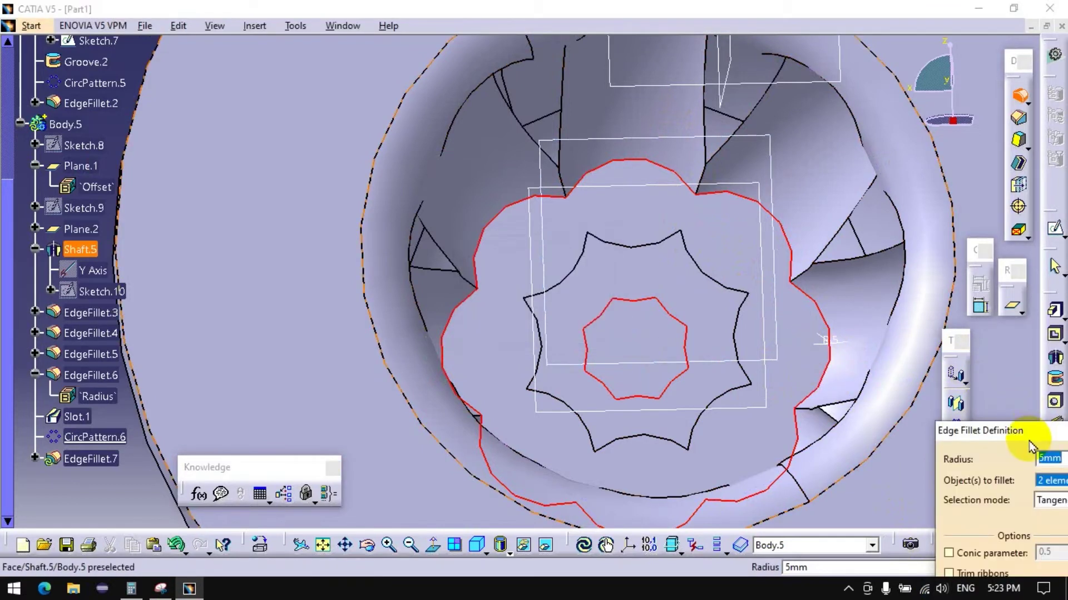
pyautogui.moveTo(1029, 441); pyautogui.dragTo(637, 373)
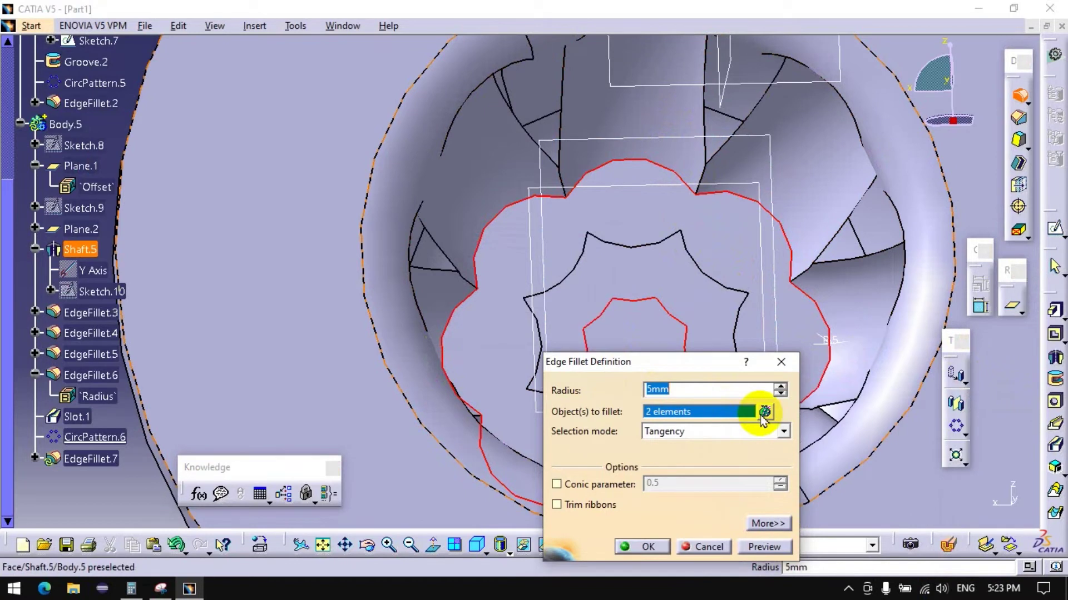
pyautogui.write('1')
pyautogui.press('Return')
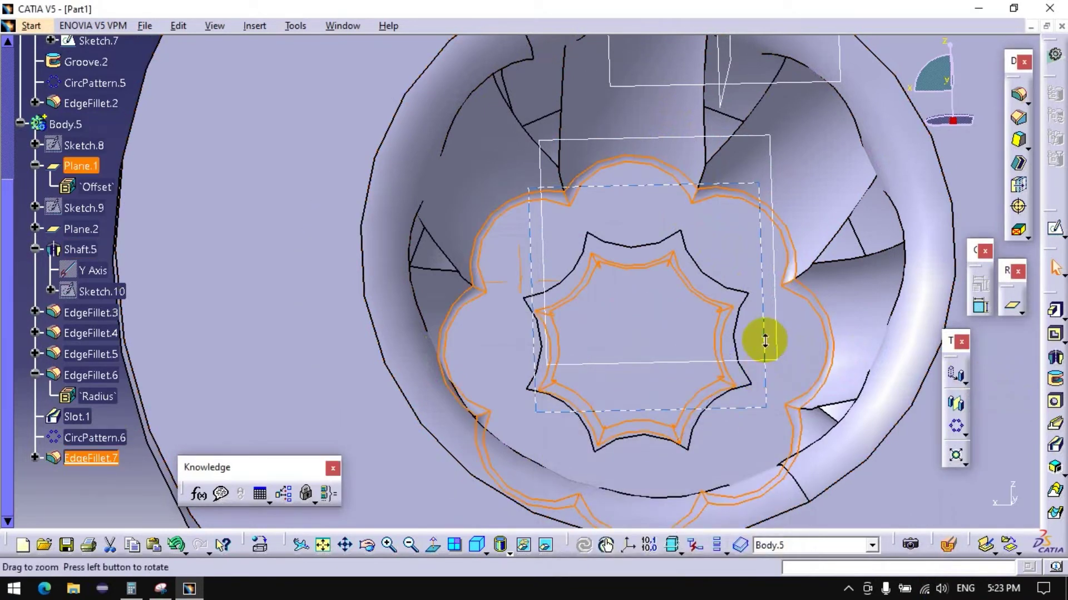
pyautogui.press('Escape')
# Step: Start Pocket.3 and begin its profile sketch on a face inside the bore
pyautogui.moveTo(656, 369)
pyautogui.mouseDown(button='middle')
pyautogui.moveTo(706, 228)
pyautogui.moveTo(710, 276)
pyautogui.moveTo(693, 232)
pyautogui.moveTo(650, 256)
pyautogui.moveTo(684, 286)
pyautogui.moveTo(733, 287)
pyautogui.mouseUp(button='middle')
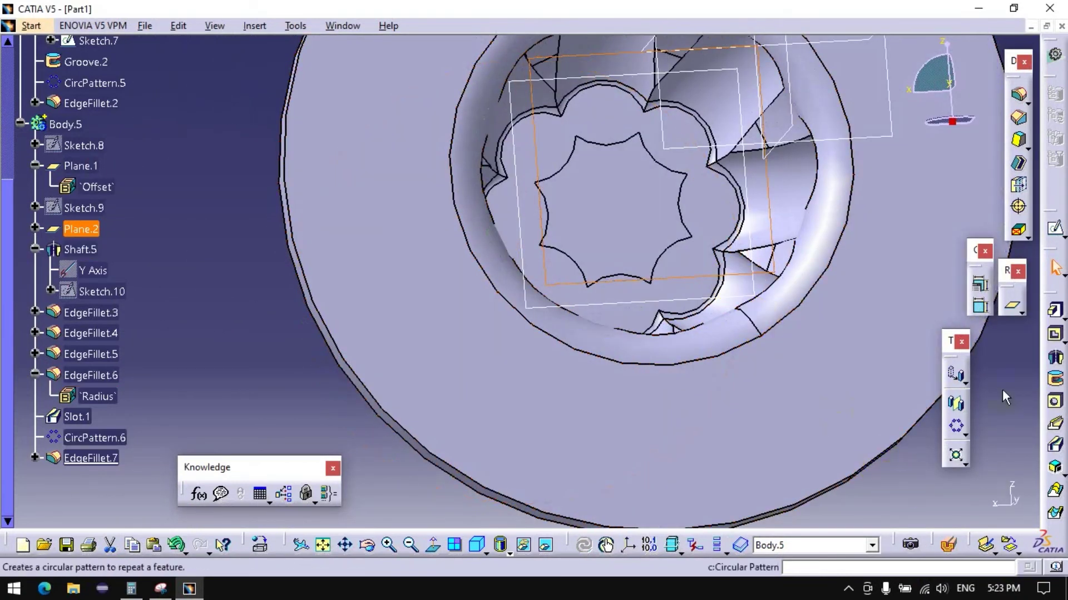
pyautogui.click(1055, 334)
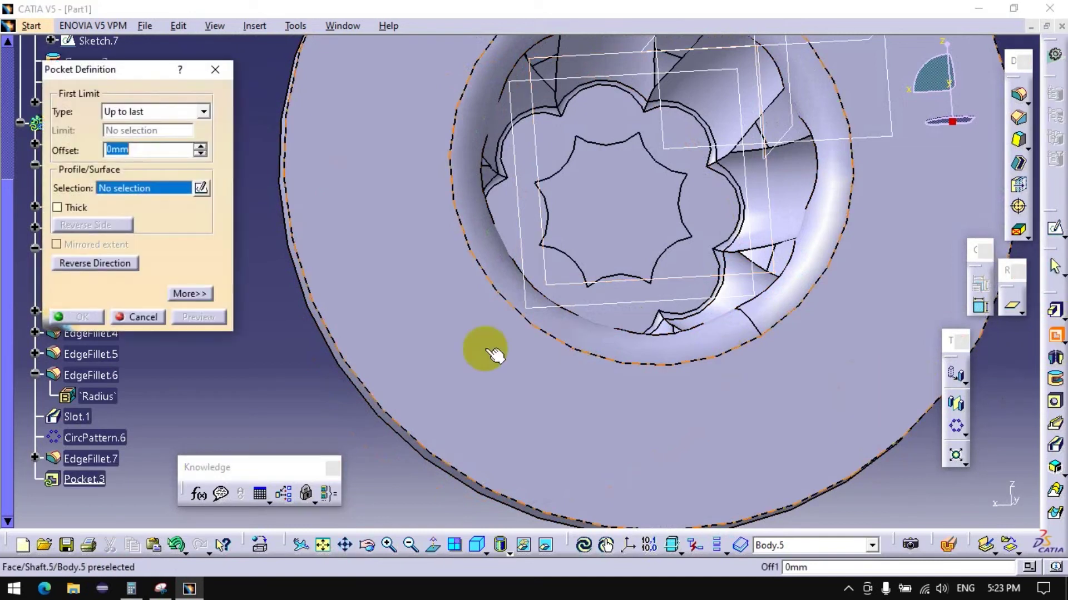
pyautogui.click(201, 192)
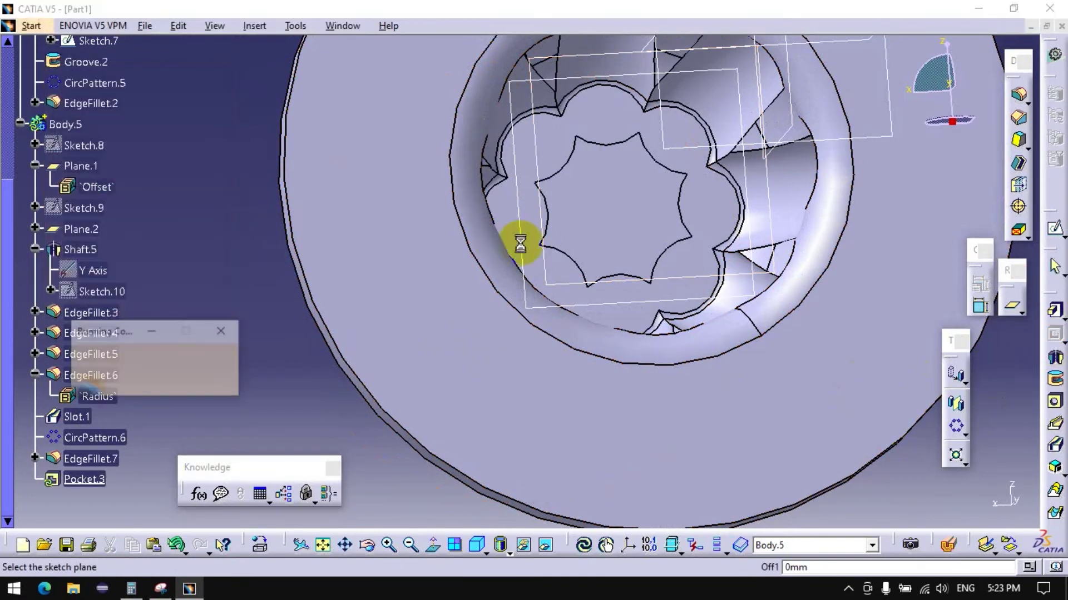
pyautogui.click(534, 207)
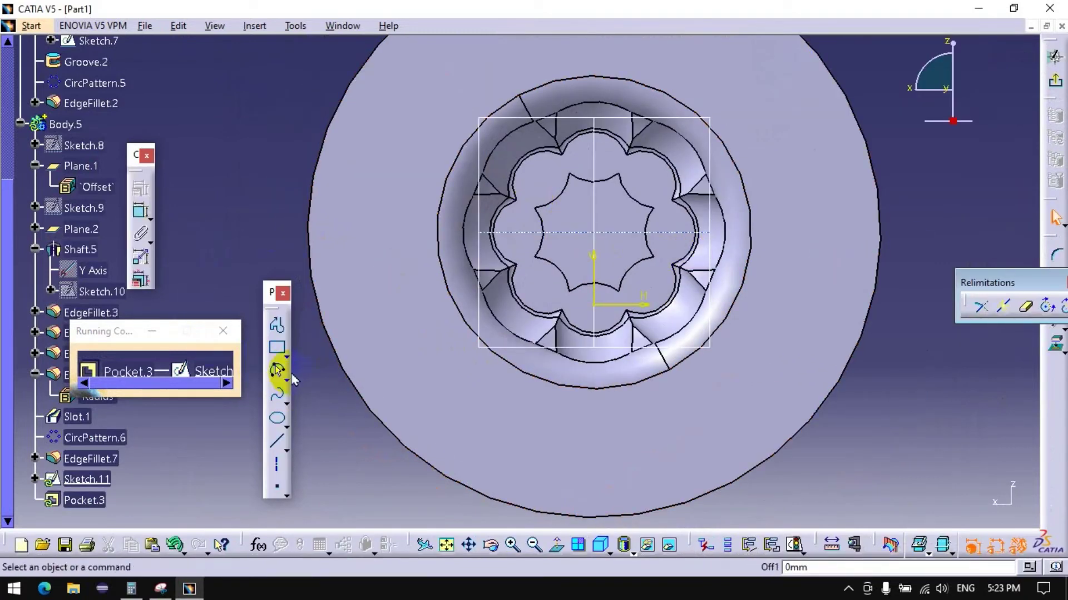
# Step: Draw a circle centred on the origin in Sketch.11 and return to the Pocket.3 definition
pyautogui.click(286, 379)
pyautogui.click(306, 382)
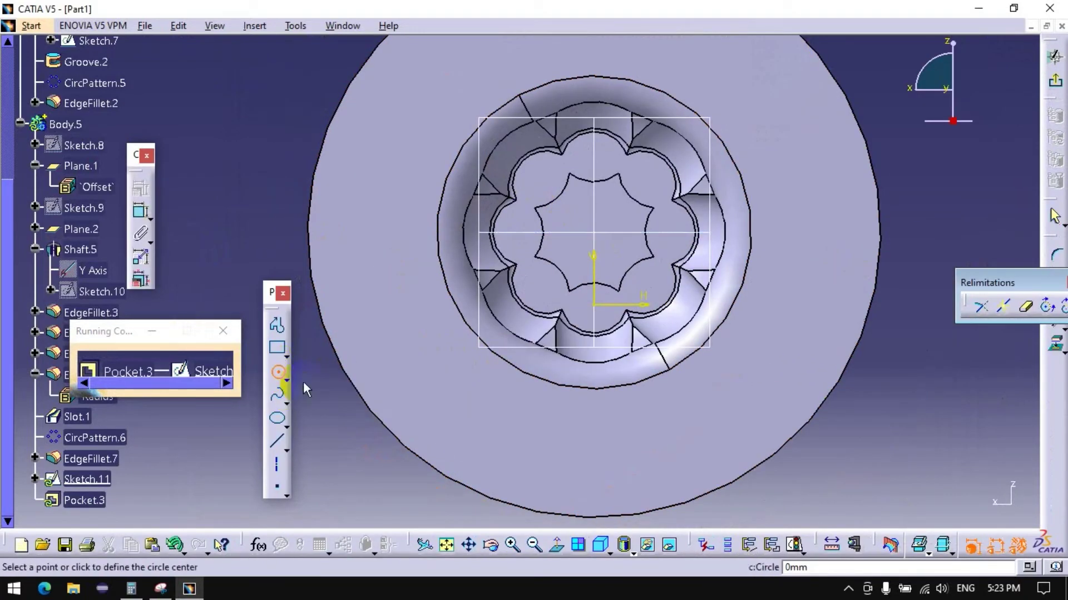
pyautogui.click(594, 237)
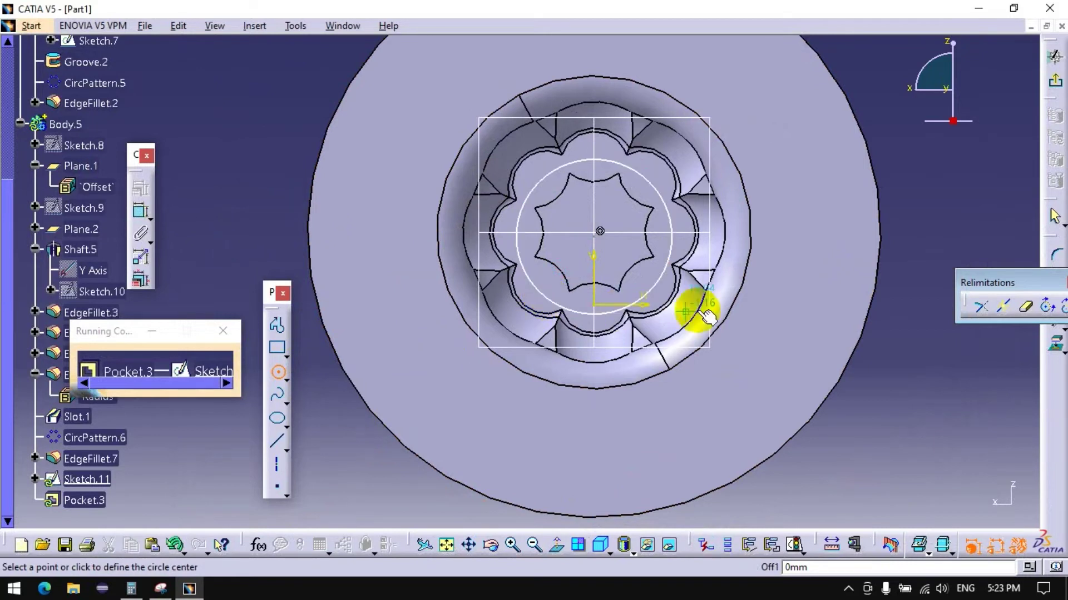
pyautogui.click(1055, 217)
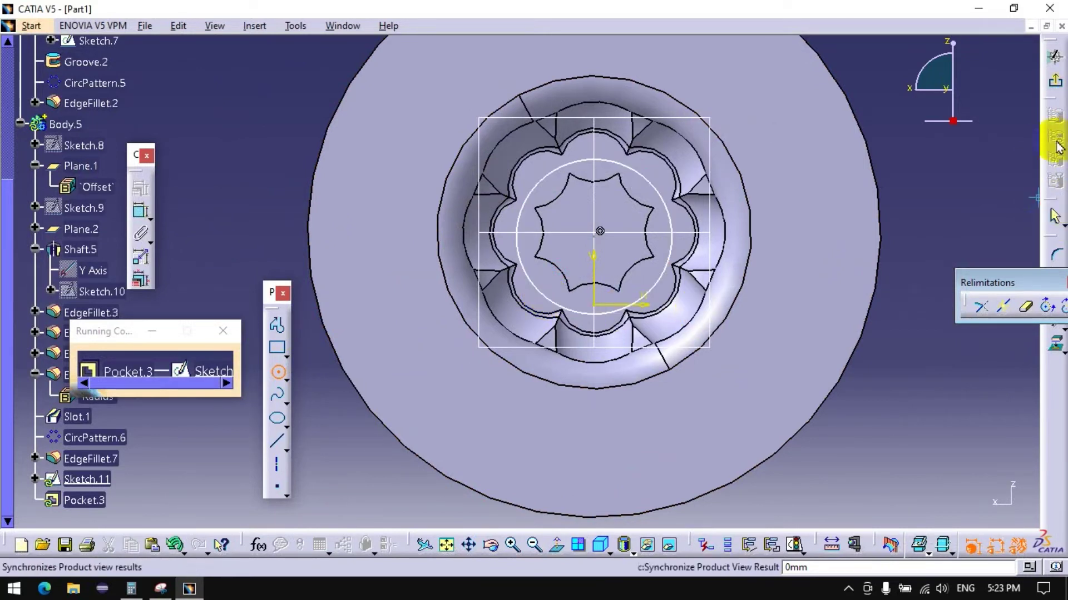
pyautogui.click(1054, 89)
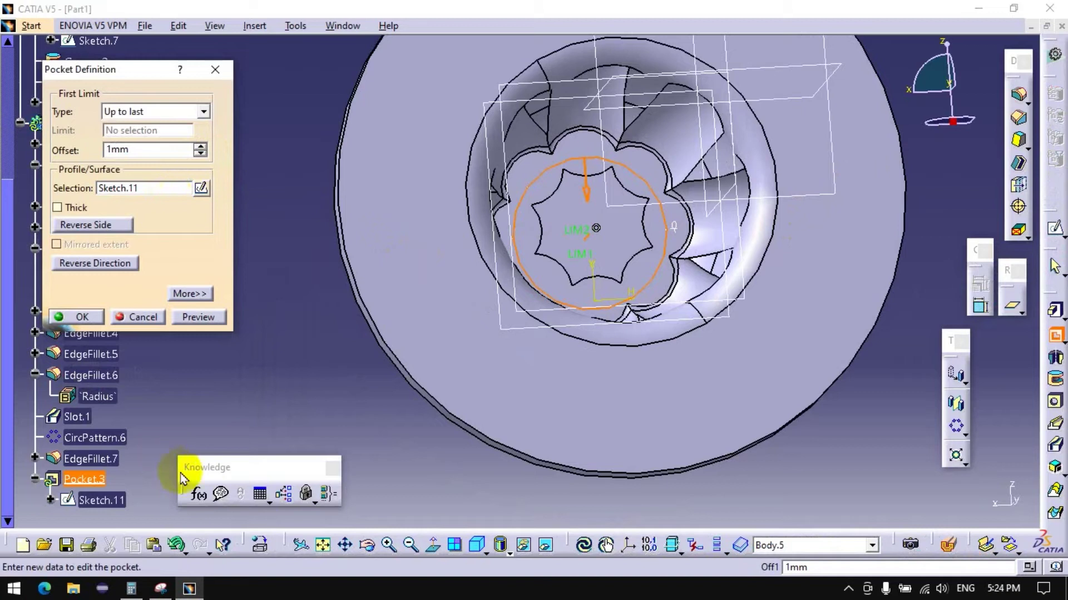
# Step: Create Pocket.3 from the circle, then reopen it past the invalid profile body error
pyautogui.click(83, 317)
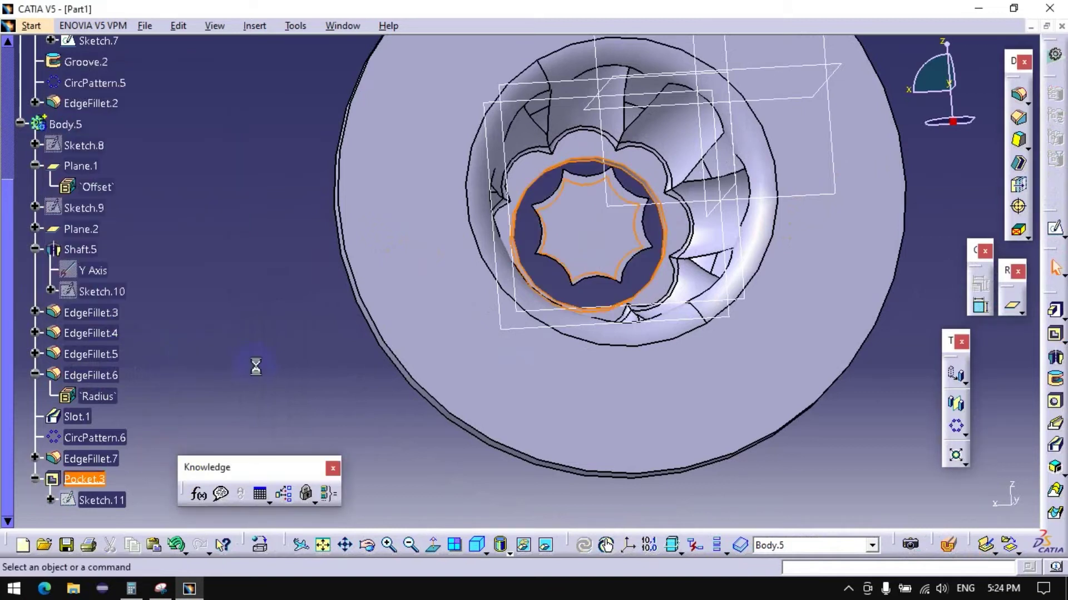
pyautogui.scroll(-3, 189, 368)
pyautogui.scroll(-1, 98, 360)
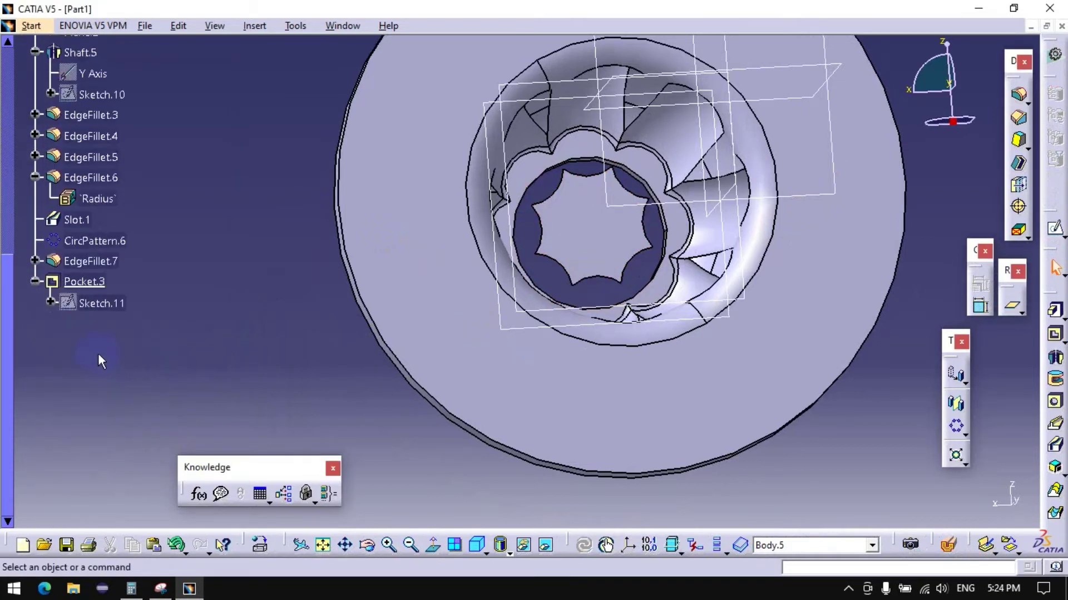
pyautogui.doubleClick(86, 283)
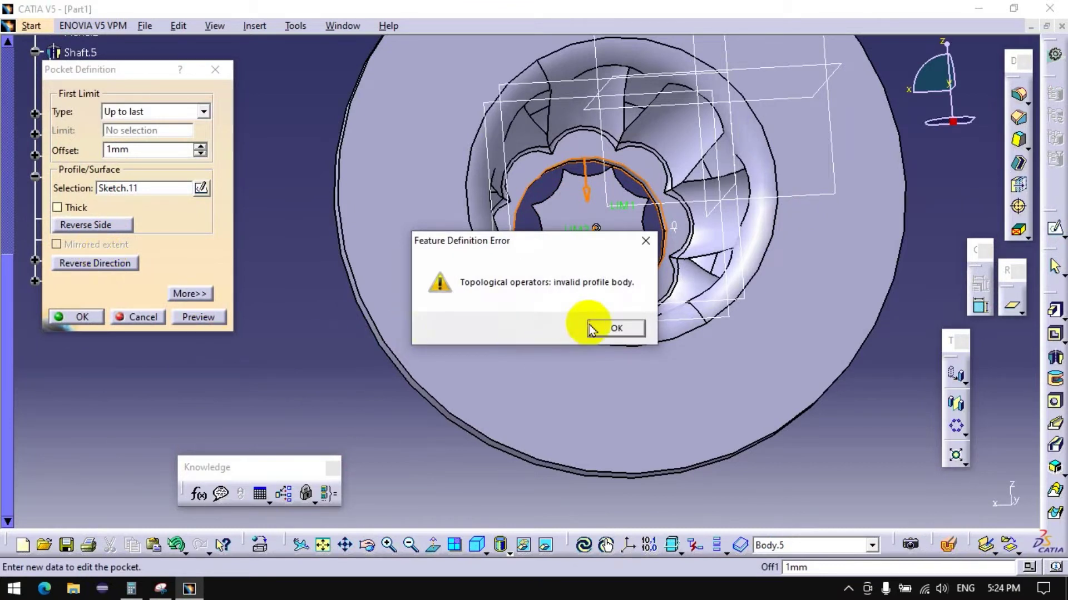
pyautogui.click(614, 328)
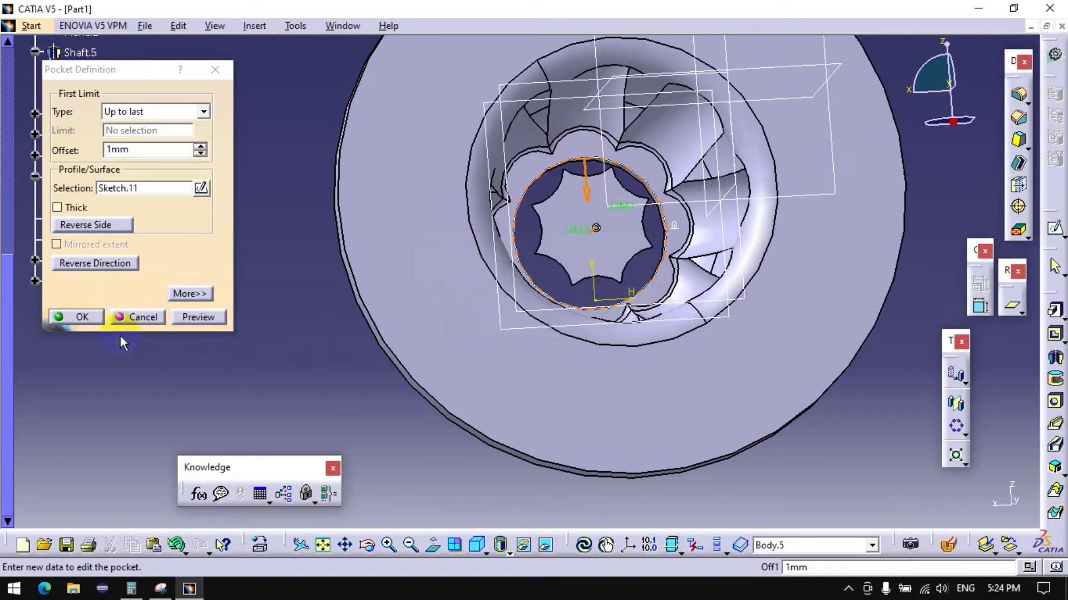
# Step: Reverse Pocket.3's cutting direction and confirm, closing the resulting update errors
pyautogui.click(113, 262)
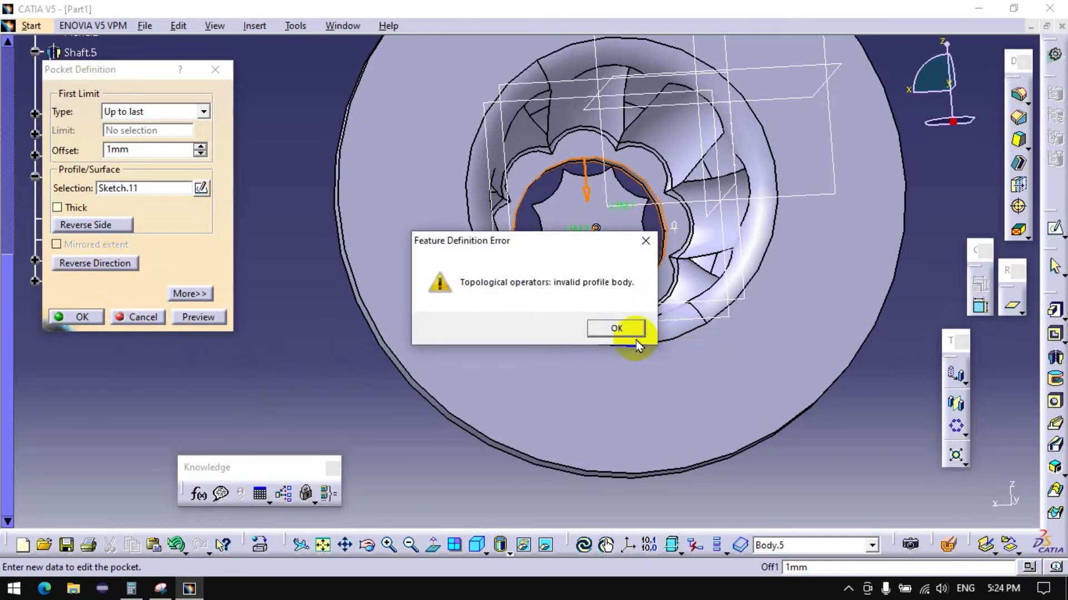
pyautogui.click(612, 327)
pyautogui.click(78, 316)
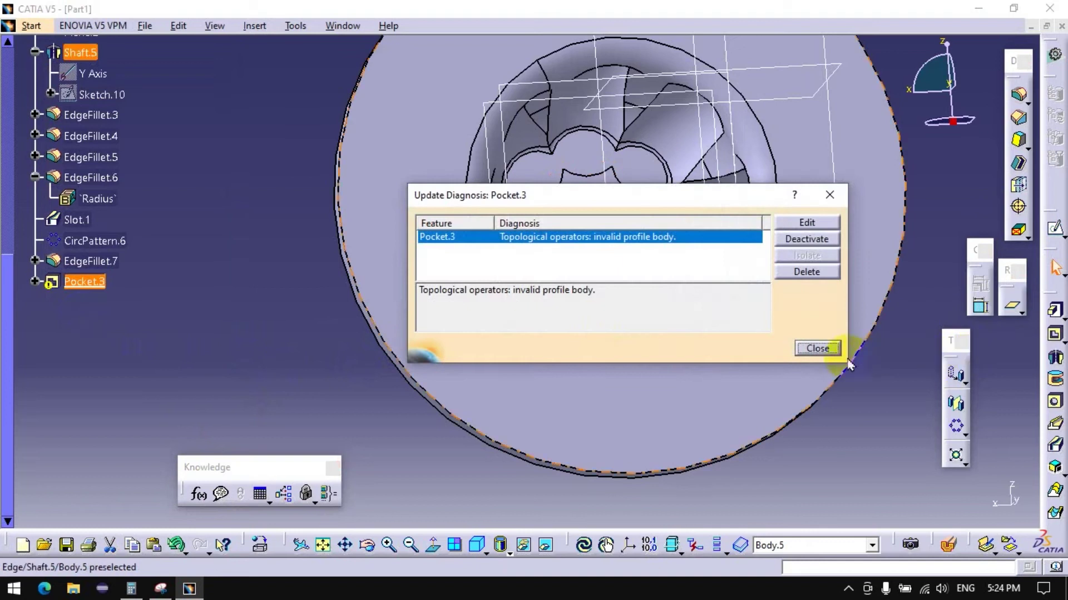
pyautogui.click(817, 348)
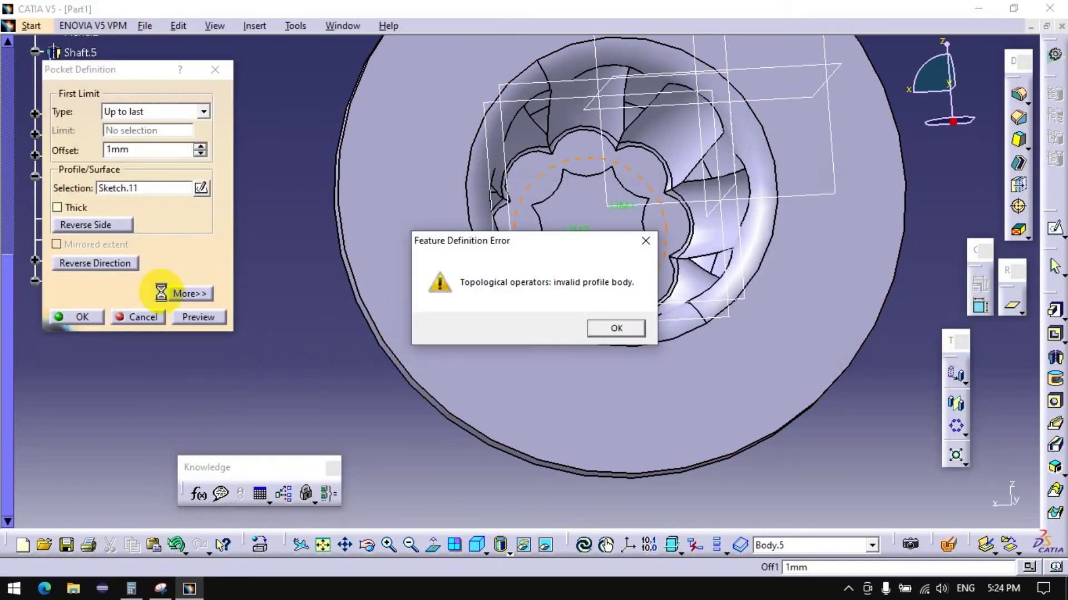
pyautogui.click(615, 329)
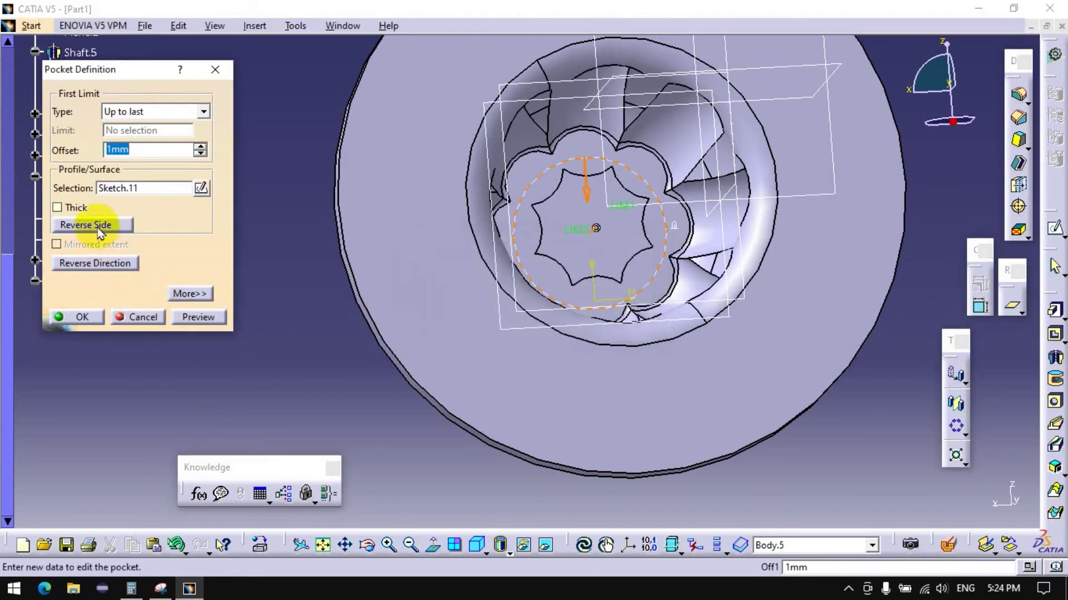
pyautogui.click(75, 317)
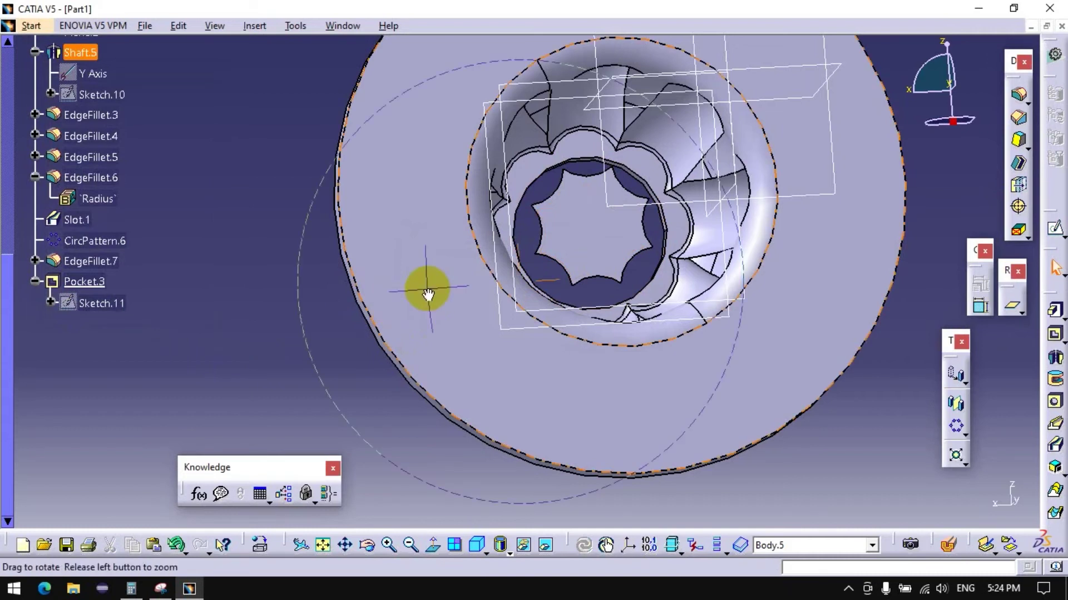
pyautogui.moveTo(424, 289); pyautogui.dragTo(757, 267, button='middle')
pyautogui.moveTo(867, 231)
pyautogui.mouseDown(button='middle')
pyautogui.moveTo(729, 455)
pyautogui.moveTo(579, 291)
pyautogui.moveTo(563, 95)
pyautogui.mouseUp(button='middle')
pyautogui.doubleClick(462, 212)
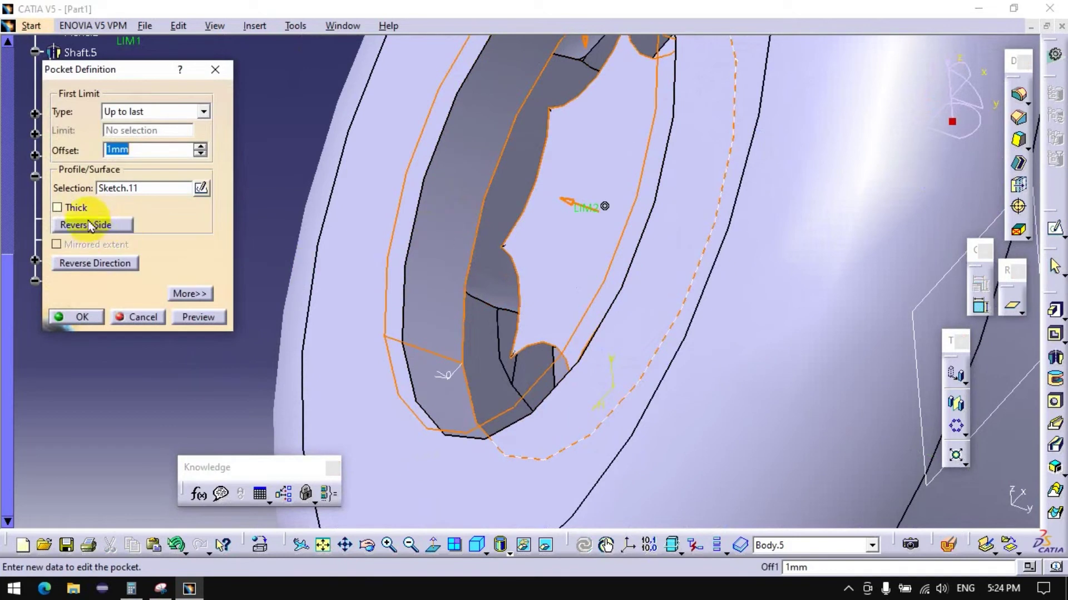
pyautogui.click(95, 226)
pyautogui.click(80, 318)
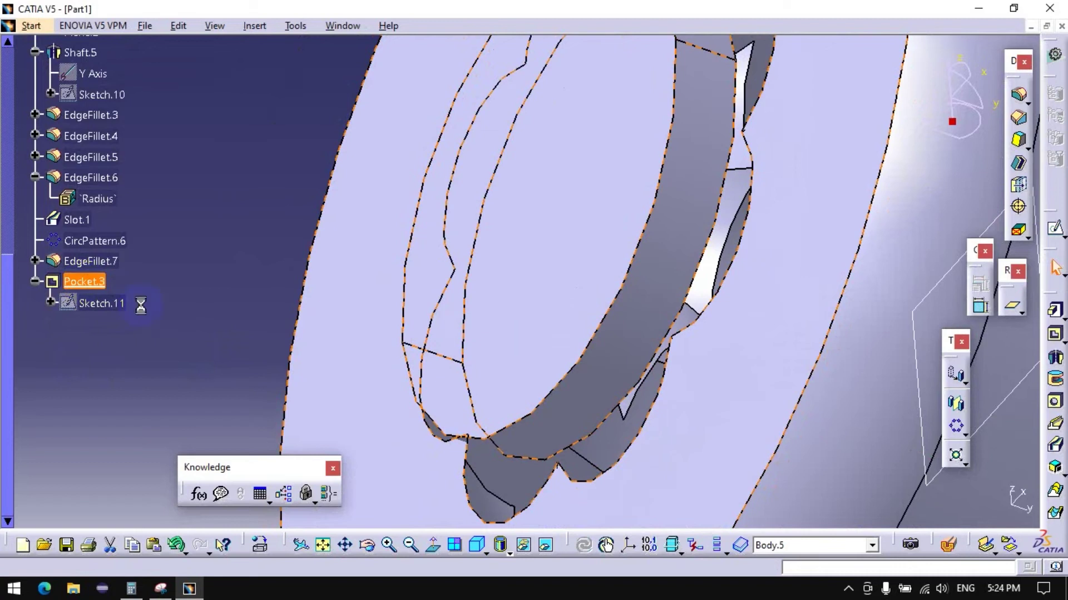
pyautogui.doubleClick(473, 343)
pyautogui.click(107, 227)
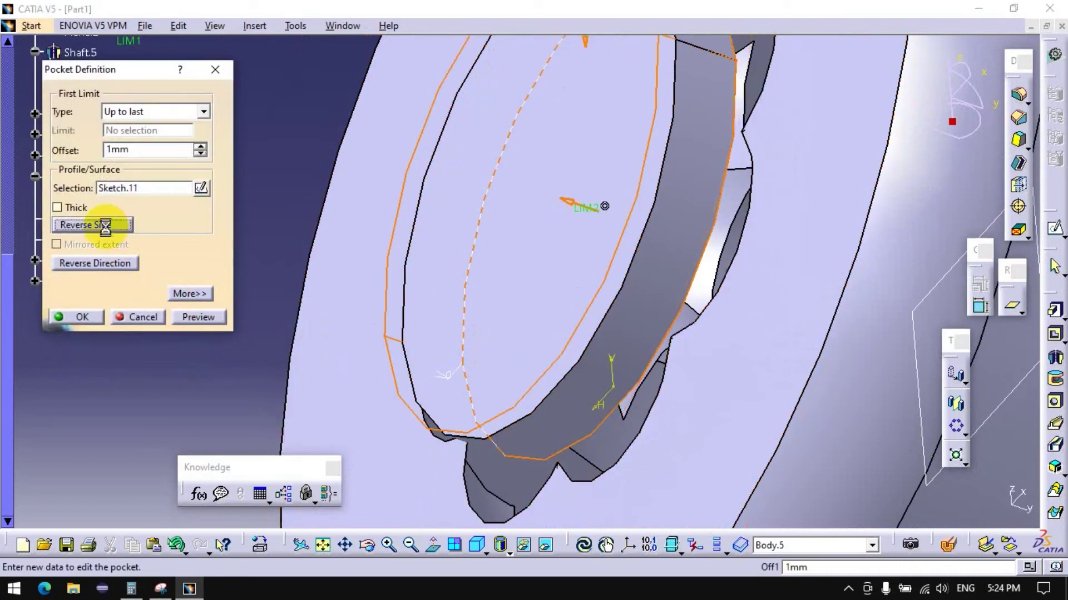
pyautogui.click(80, 269)
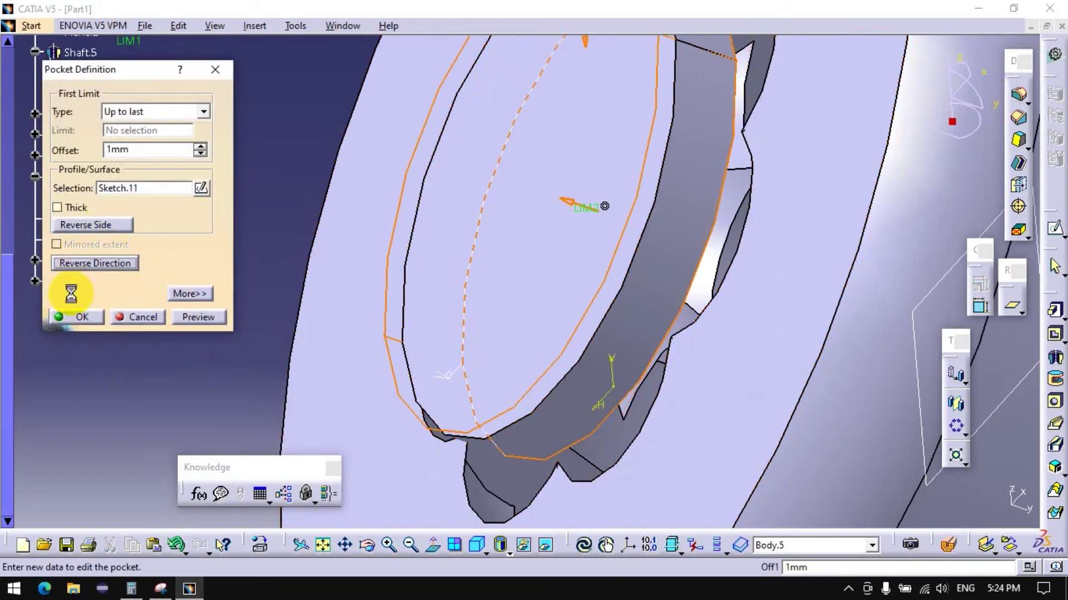
pyautogui.click(69, 318)
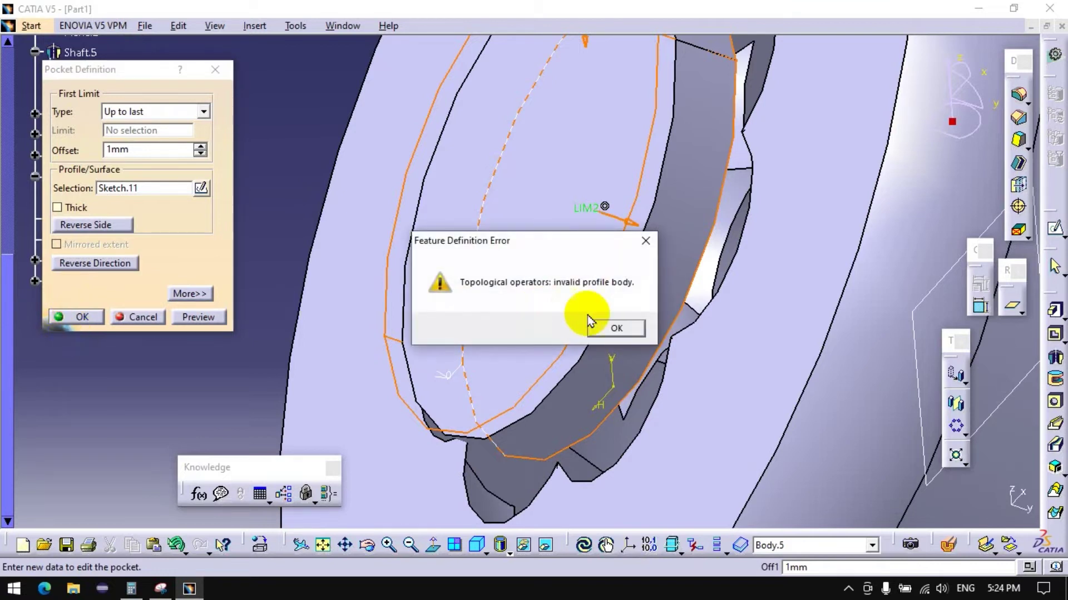
pyautogui.click(615, 328)
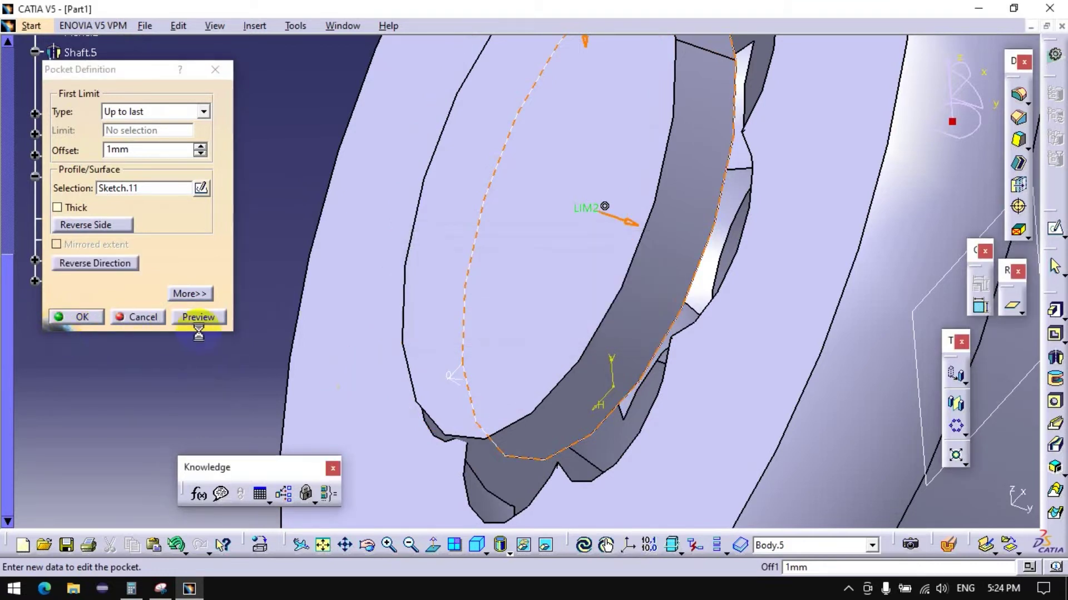
pyautogui.click(143, 317)
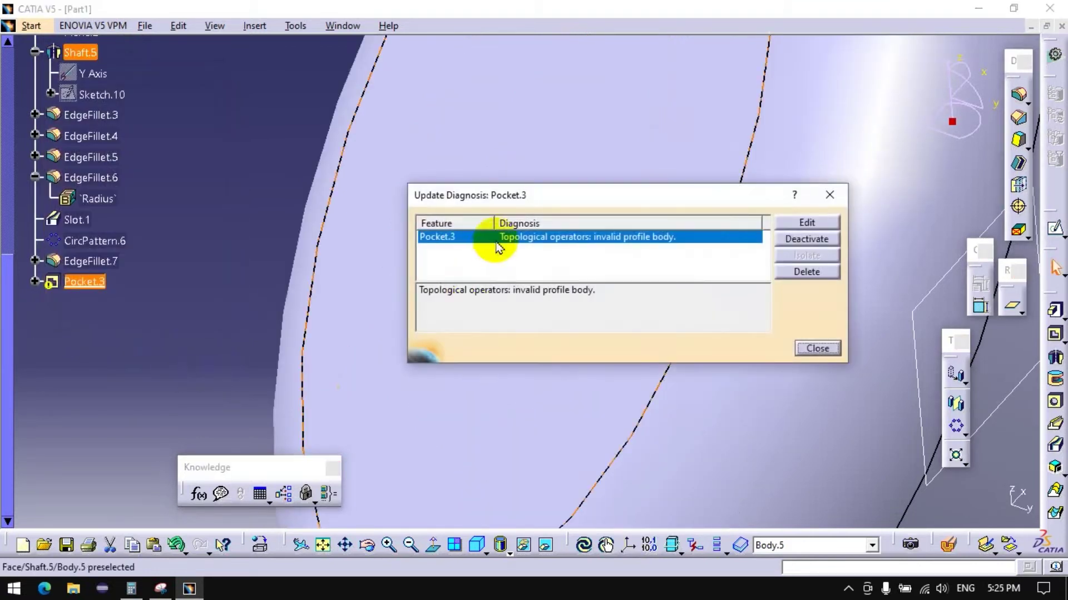
pyautogui.click(811, 354)
pyautogui.moveTo(651, 288)
pyautogui.mouseDown(button='middle')
pyautogui.moveTo(551, 315)
pyautogui.moveTo(314, 239)
pyautogui.moveTo(536, 352)
pyautogui.mouseUp(button='middle')
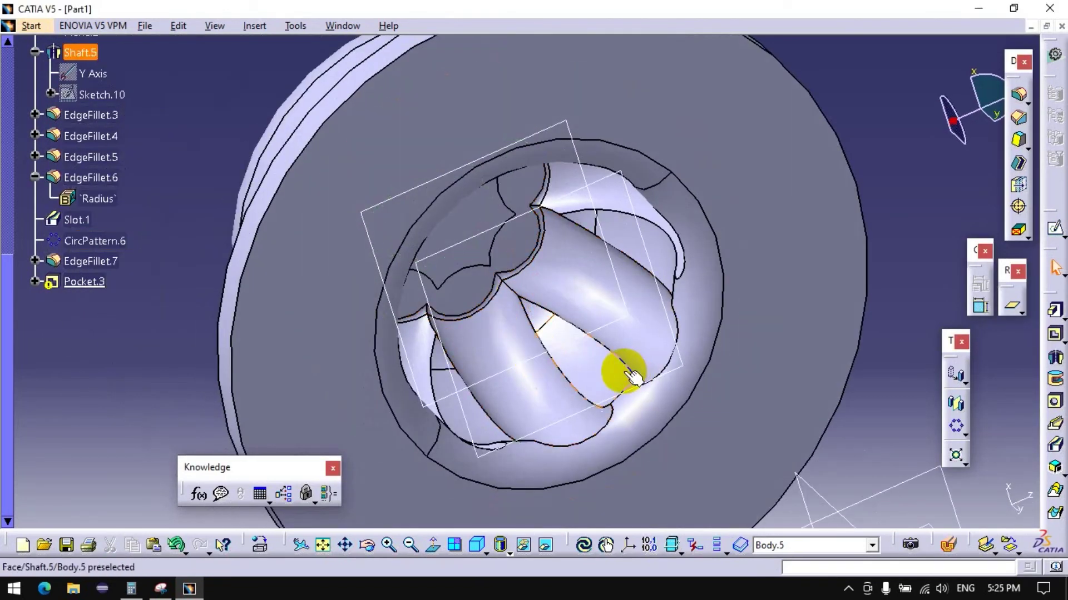
pyautogui.moveTo(417, 329)
pyautogui.mouseDown(button='middle')
pyautogui.moveTo(436, 226)
pyautogui.moveTo(463, 239)
pyautogui.moveTo(478, 292)
pyautogui.mouseUp(button='middle')
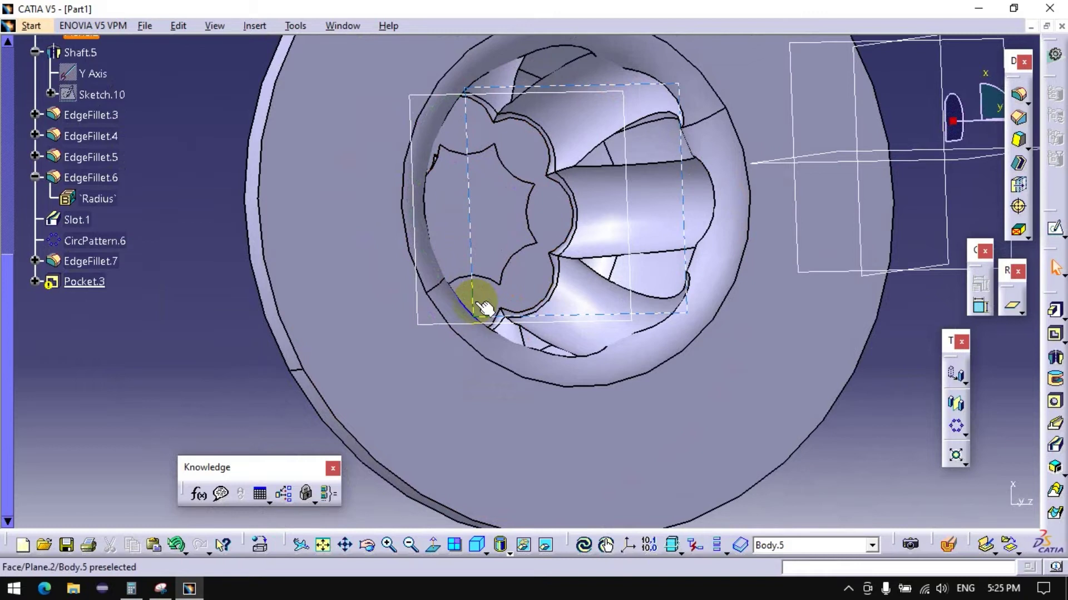
pyautogui.moveTo(443, 255)
pyautogui.mouseDown(button='middle')
pyautogui.moveTo(358, 321)
pyautogui.moveTo(410, 341)
pyautogui.moveTo(255, 363)
pyautogui.moveTo(491, 221)
pyautogui.moveTo(448, 196)
pyautogui.mouseUp(button='middle')
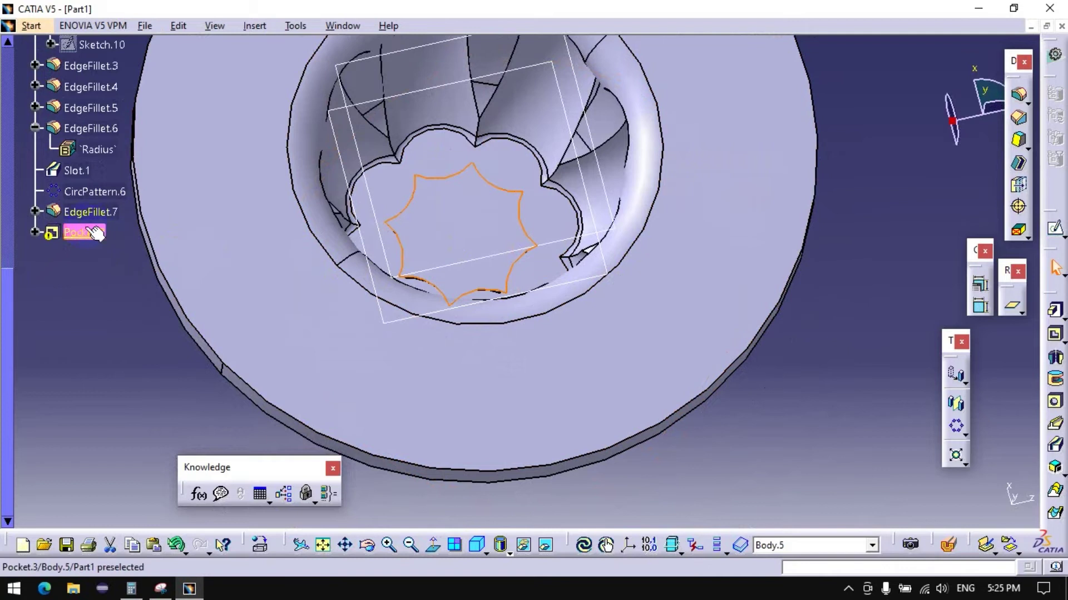
# Step: Change Pocket.3's limit from Up to last, via Up to next, to a 27.4mm Dimension depth
pyautogui.doubleClick(94, 233)
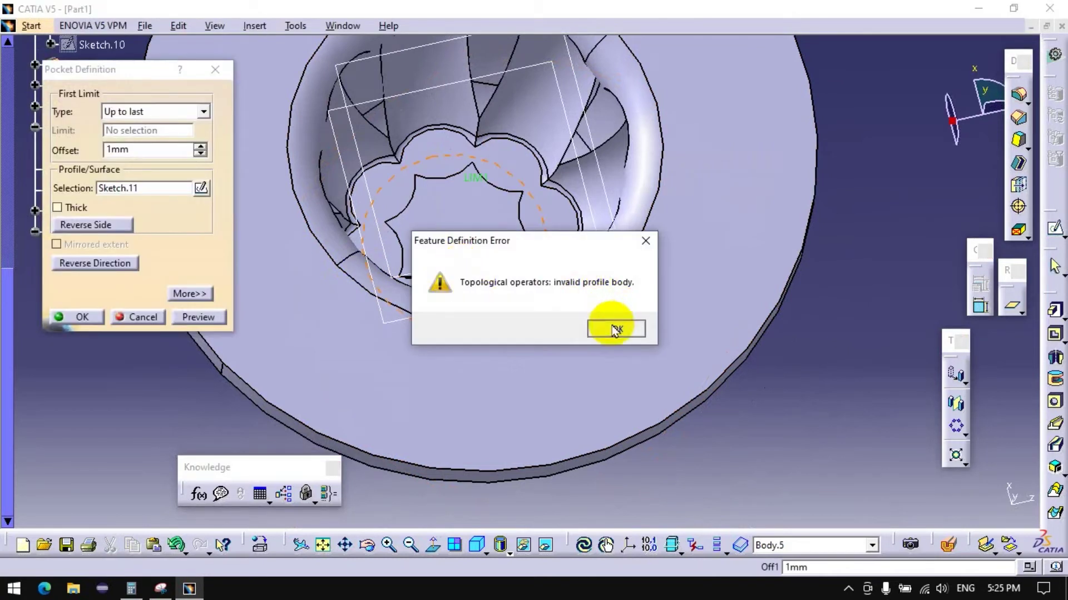
pyautogui.click(615, 331)
pyautogui.click(139, 112)
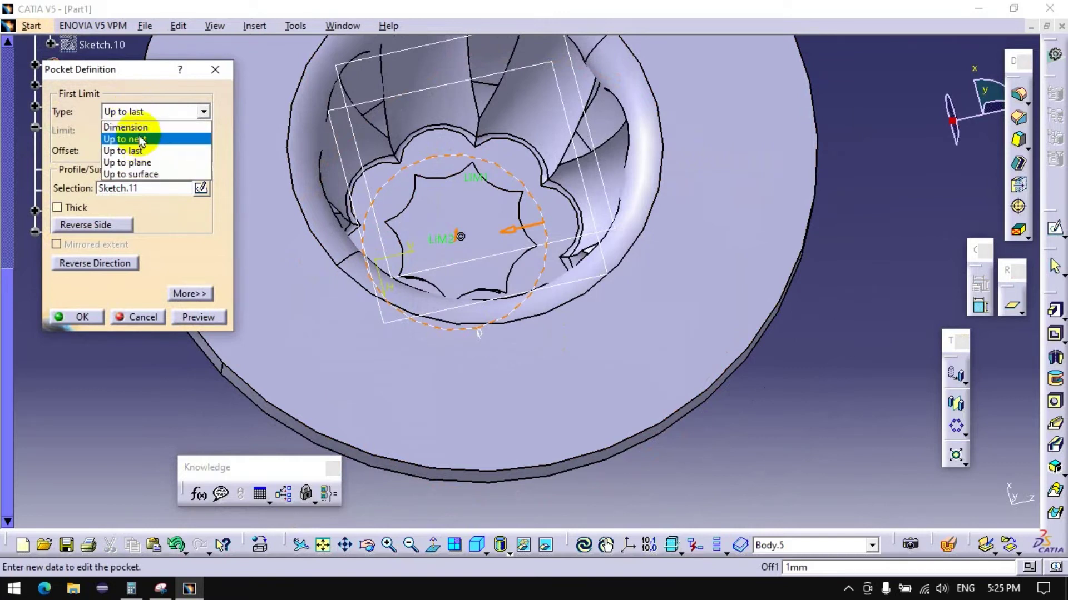
pyautogui.click(140, 142)
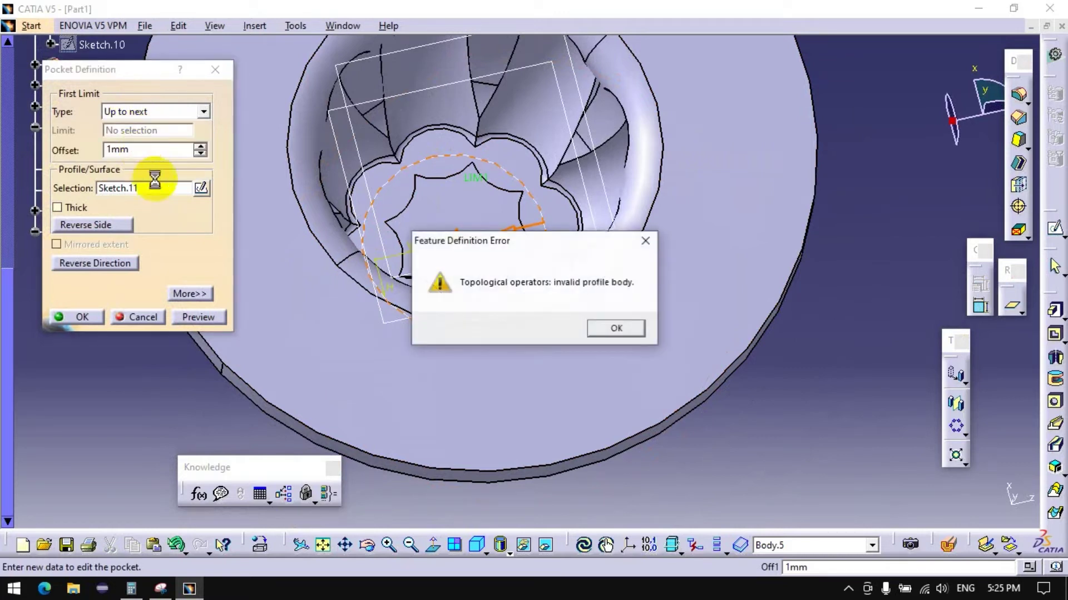
pyautogui.click(612, 327)
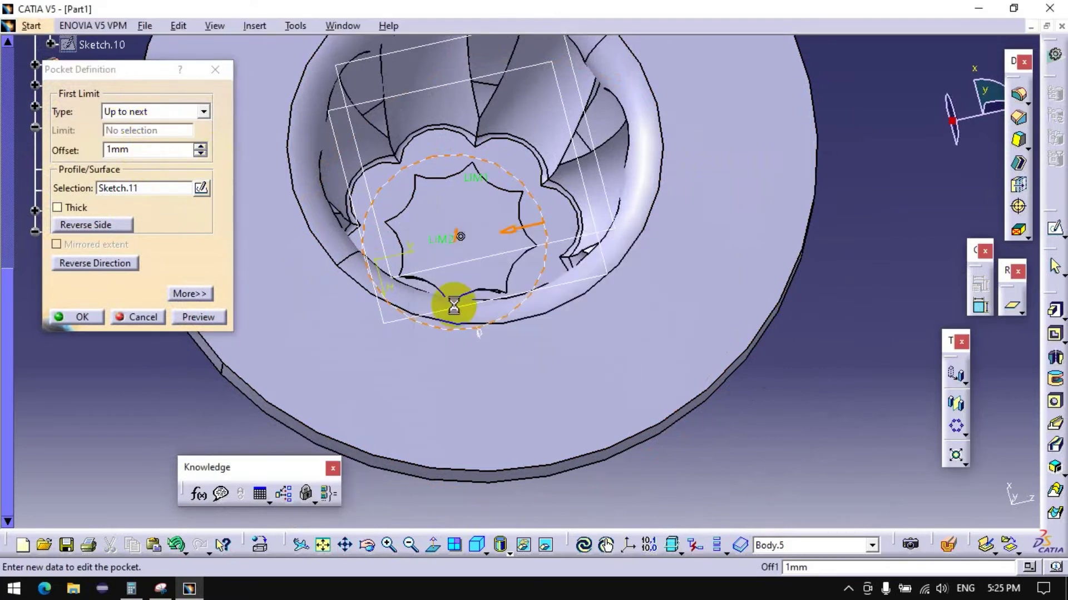
pyautogui.click(128, 117)
pyautogui.click(133, 126)
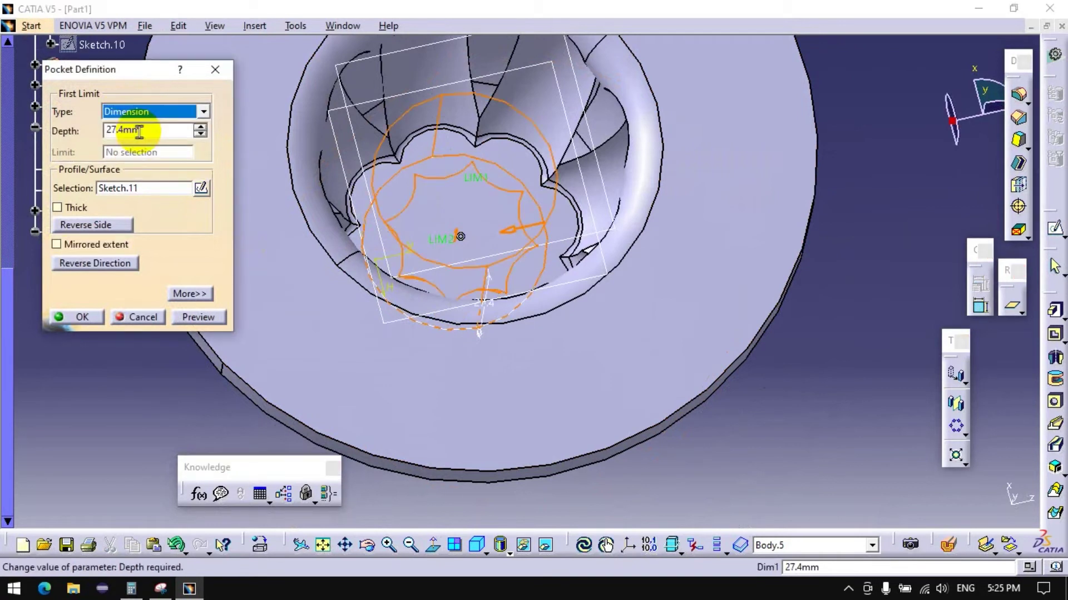
pyautogui.click(79, 317)
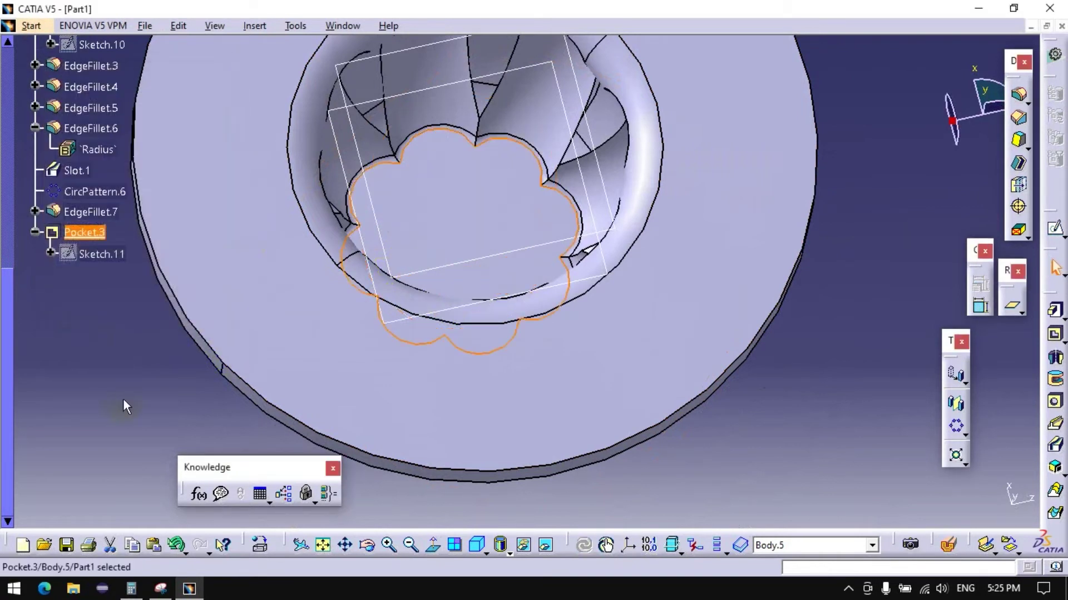
pyautogui.moveTo(360, 272)
pyautogui.mouseDown(button='middle')
pyautogui.moveTo(449, 381)
pyautogui.moveTo(453, 234)
pyautogui.moveTo(478, 270)
pyautogui.mouseUp(button='middle')
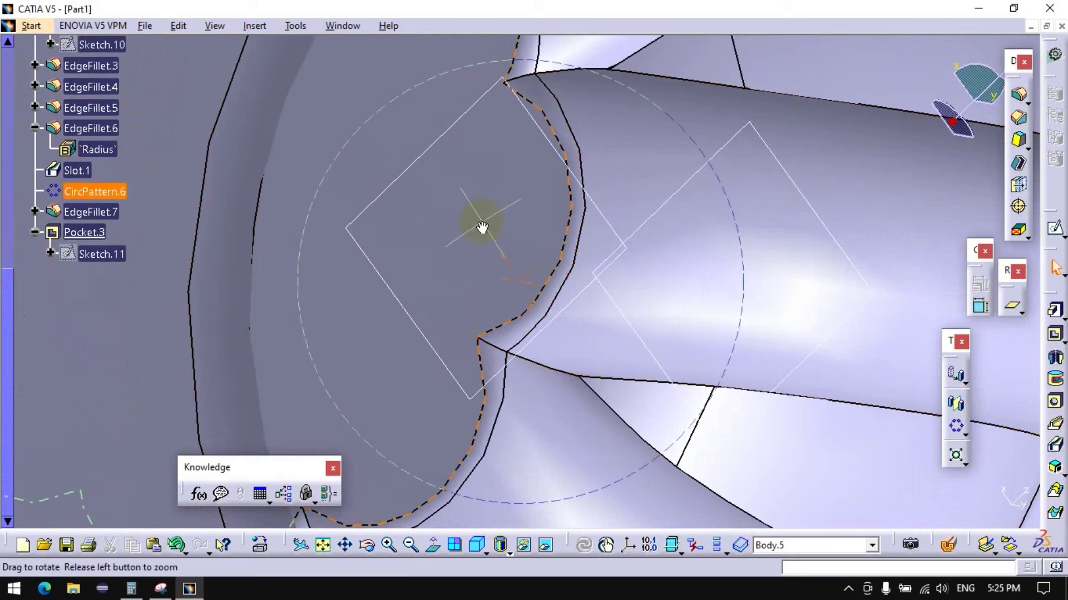
# Step: Reconfirm EdgeFillet.7 at 1mm on the two pocket edges and orbit to inspect the hub
pyautogui.moveTo(482, 227); pyautogui.dragTo(467, 371, button='middle')
pyautogui.doubleClick(467, 372)
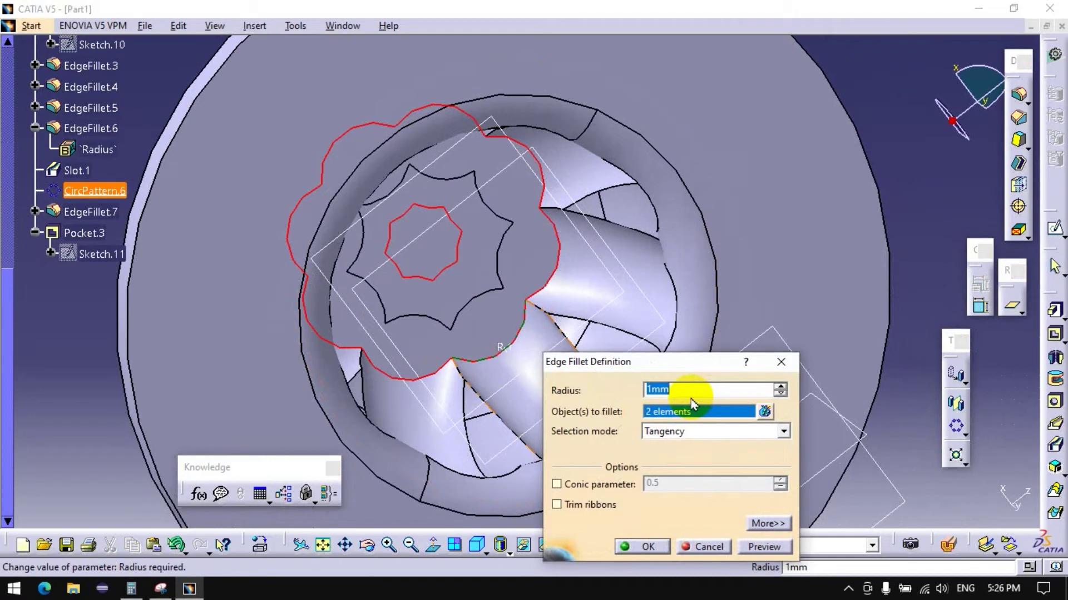
pyautogui.click(648, 547)
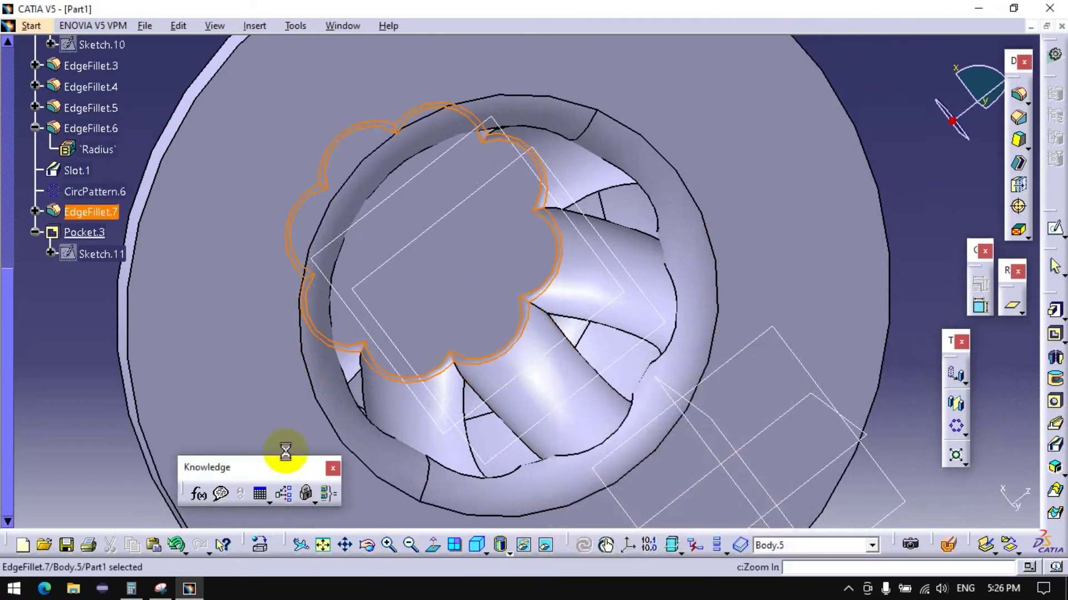
pyautogui.moveTo(341, 240)
pyautogui.mouseDown(button='middle')
pyautogui.moveTo(365, 321)
pyautogui.moveTo(508, 309)
pyautogui.moveTo(644, 317)
pyautogui.mouseUp(button='middle')
pyautogui.moveTo(489, 306)
pyautogui.mouseDown(button='middle')
pyautogui.moveTo(487, 354)
pyautogui.moveTo(542, 351)
pyautogui.mouseUp(button='middle')
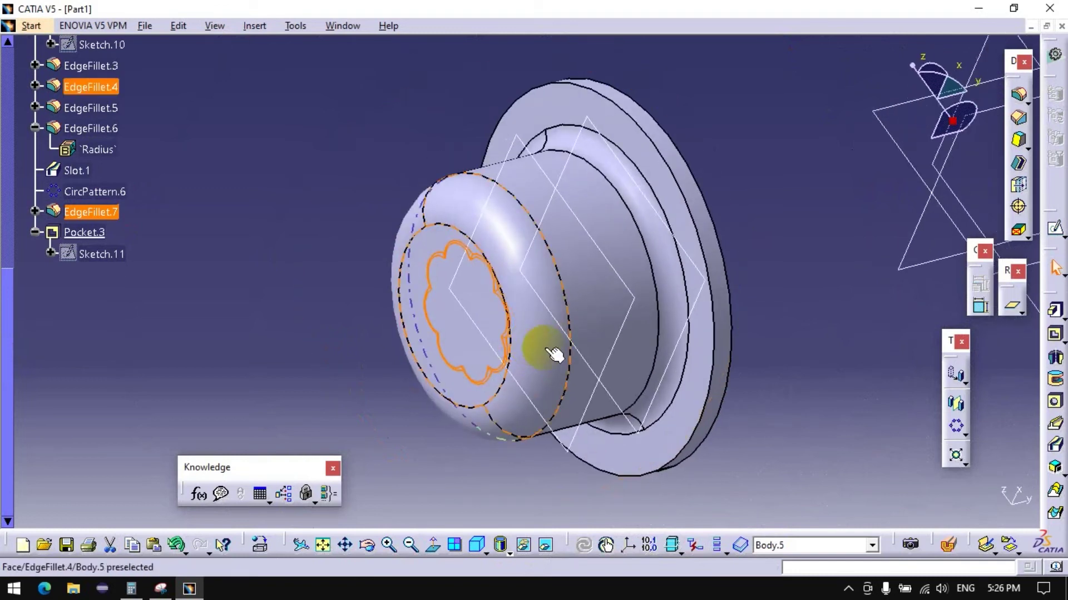
pyautogui.click(764, 315)
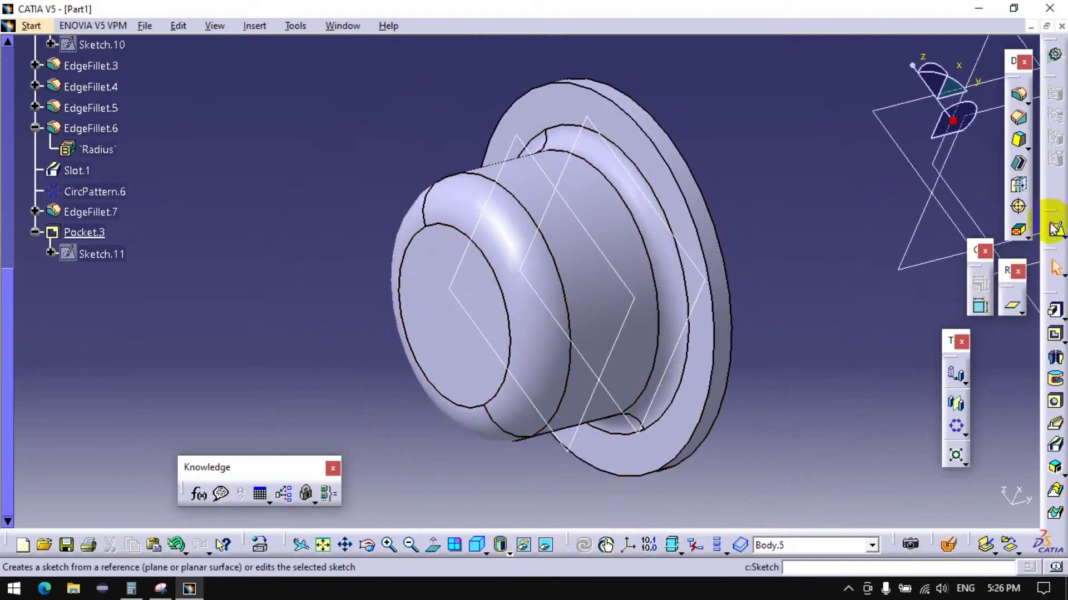
# Step: Create Sketch.12 on the hub's front flat face and scroll the tree up
pyautogui.click(1052, 240)
pyautogui.click(417, 326)
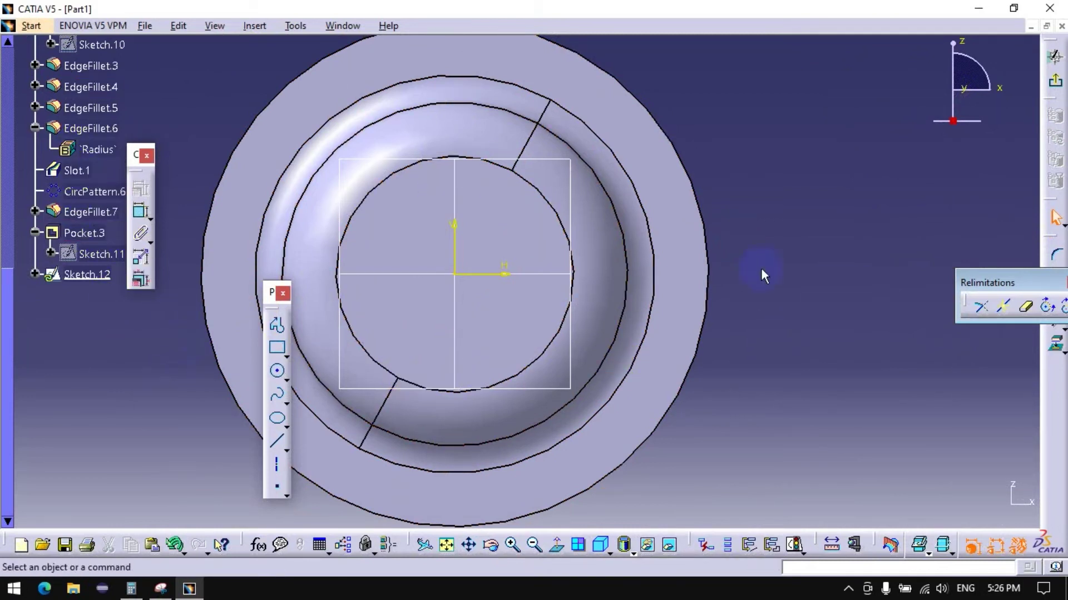
pyautogui.scroll(3, 25, 194)
pyautogui.scroll(1, 25, 195)
pyautogui.scroll(2, 50, 220)
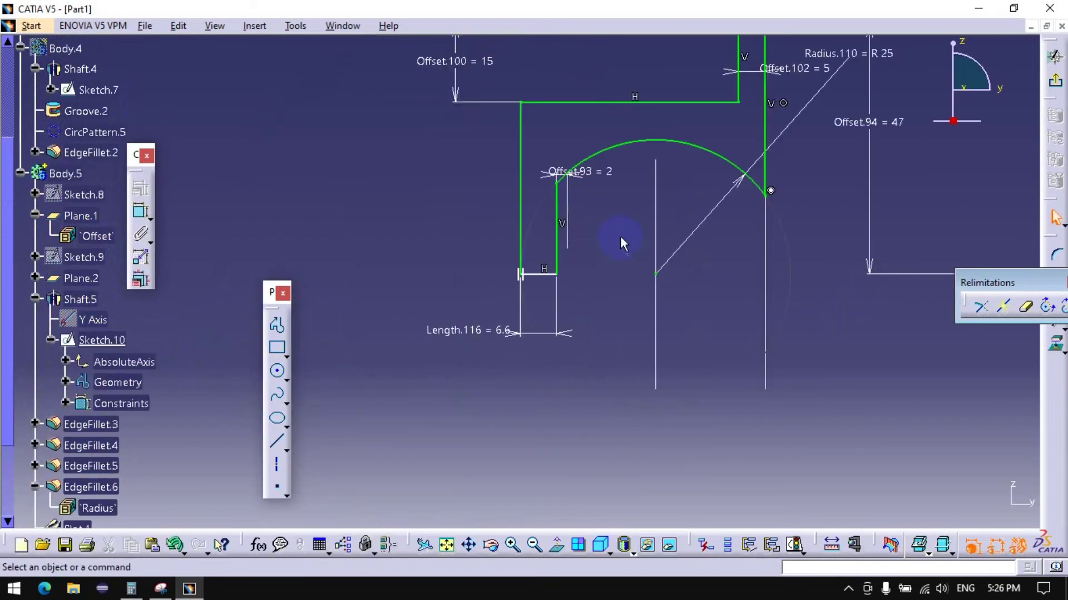
# Step: Open Sketch.10 and constrain the outer corner arc to R 15
pyautogui.moveTo(620, 239); pyautogui.dragTo(504, 349, button='middle')
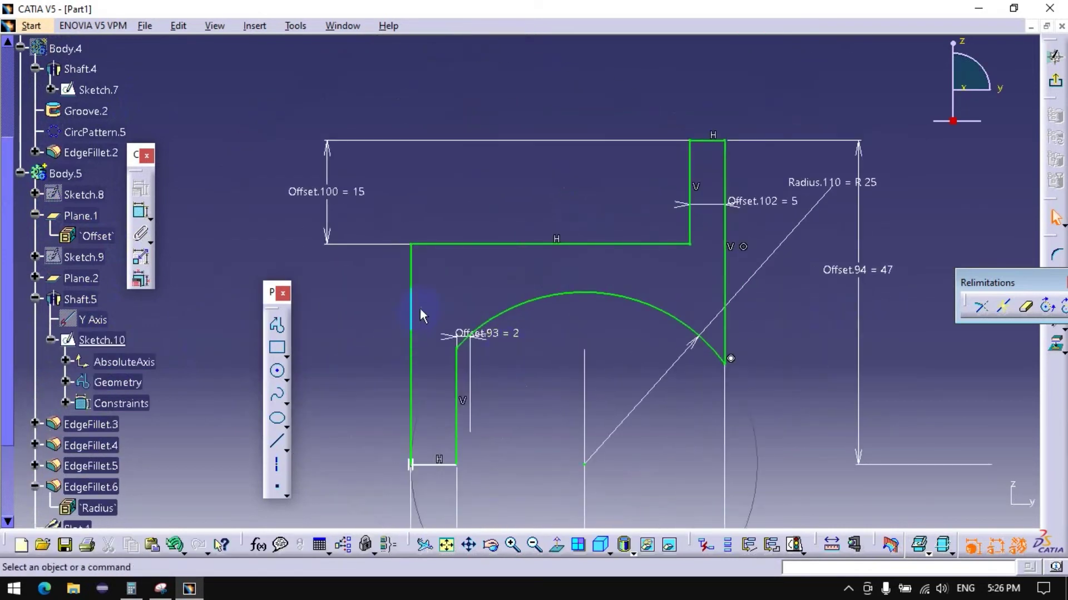
pyautogui.click(289, 377)
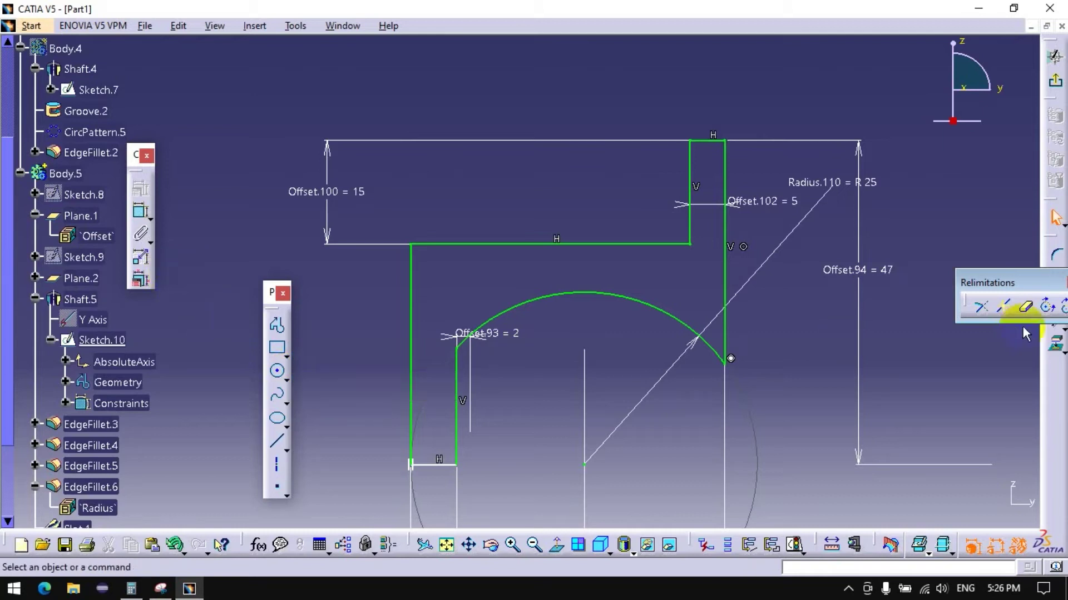
pyautogui.moveTo(980, 286); pyautogui.dragTo(909, 375)
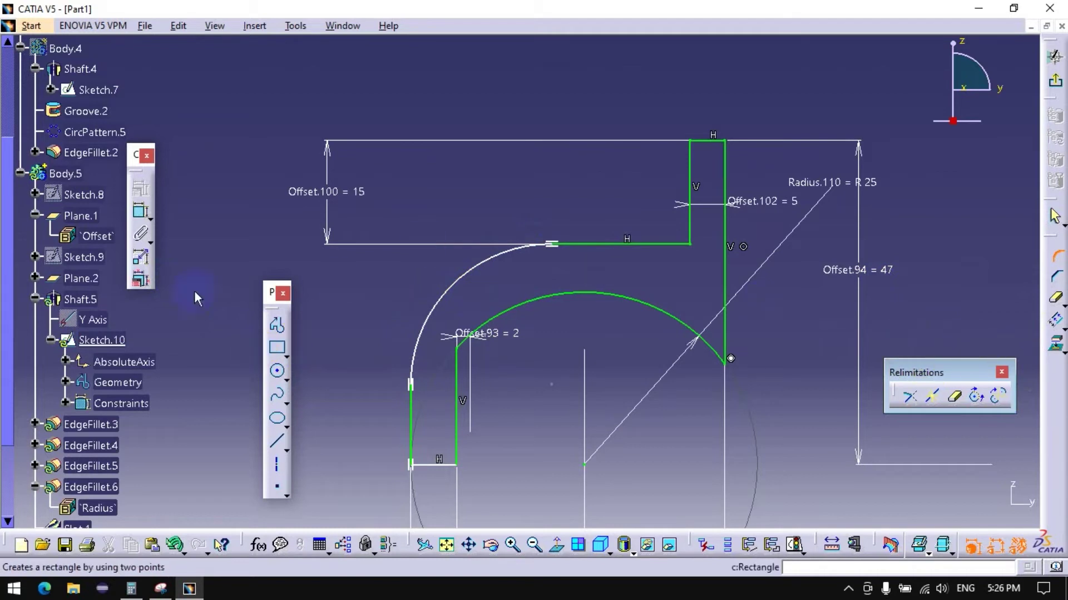
pyautogui.click(141, 212)
pyautogui.click(443, 305)
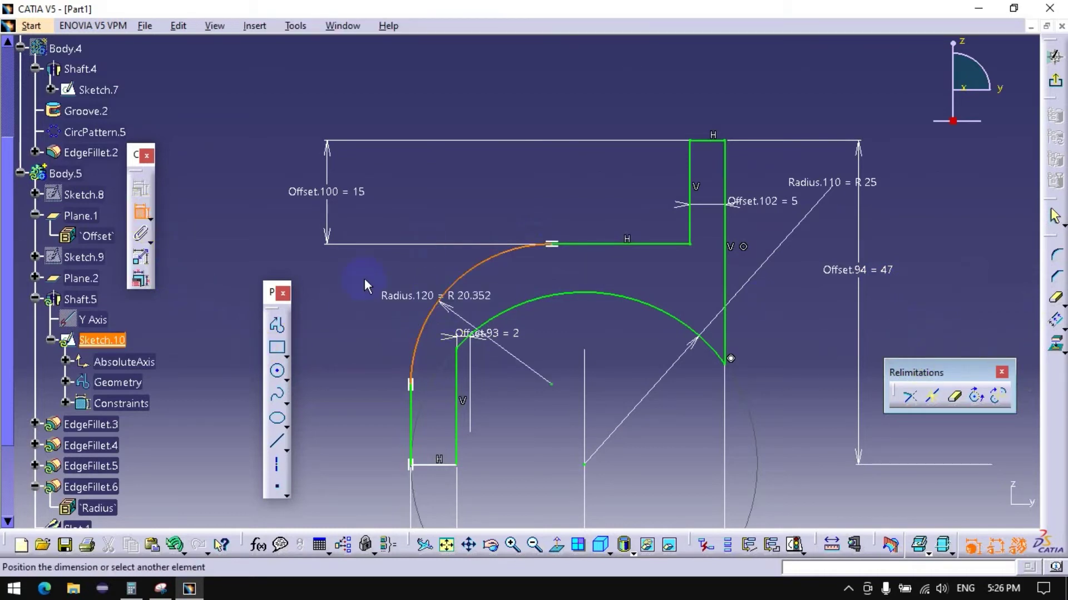
pyautogui.click(363, 289)
pyautogui.doubleClick(400, 274)
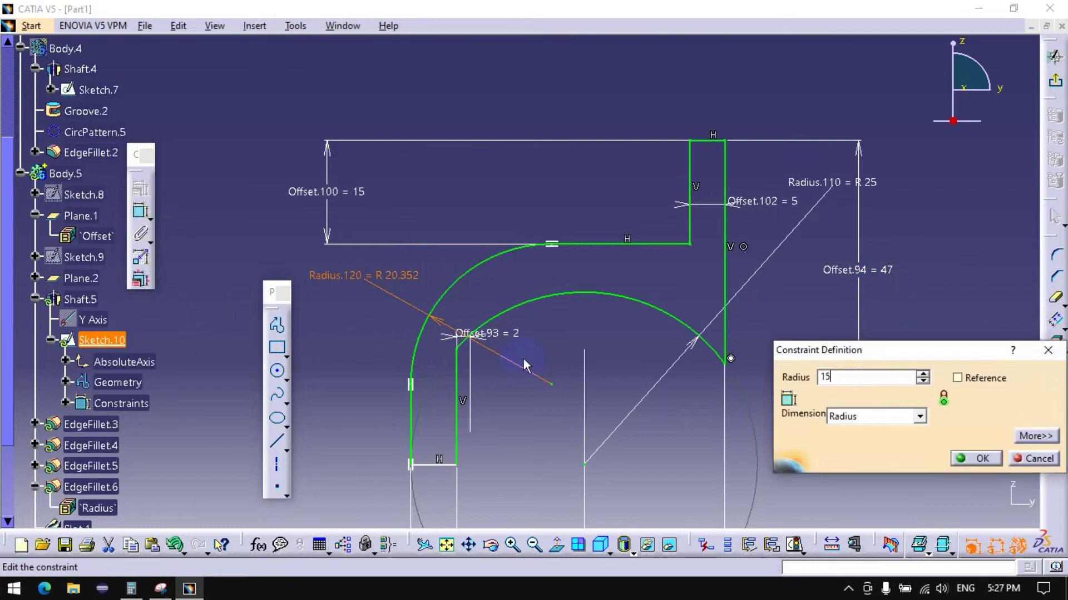
pyautogui.press('Return')
pyautogui.click(549, 407)
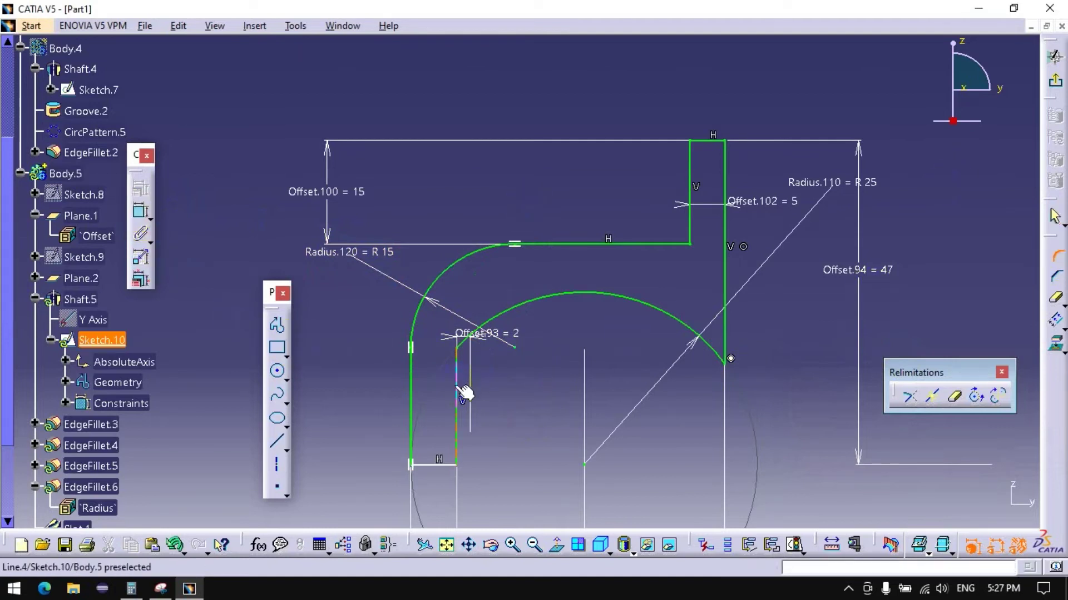
# Step: Add a corner between the inner line and arc, constrained to R 10
pyautogui.click(466, 348)
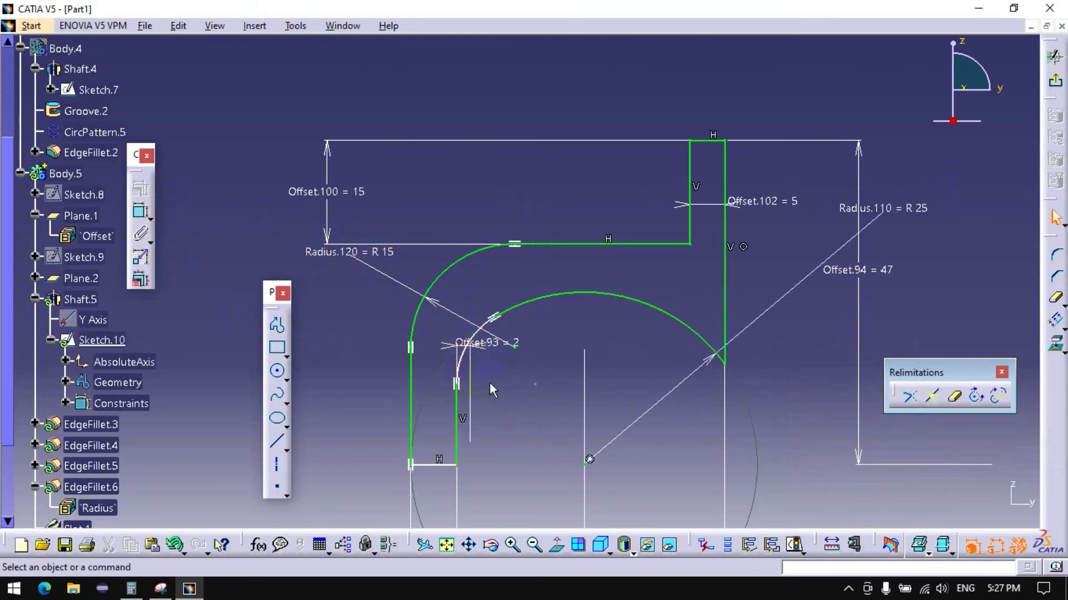
pyautogui.click(141, 211)
pyautogui.click(364, 317)
pyautogui.doubleClick(379, 318)
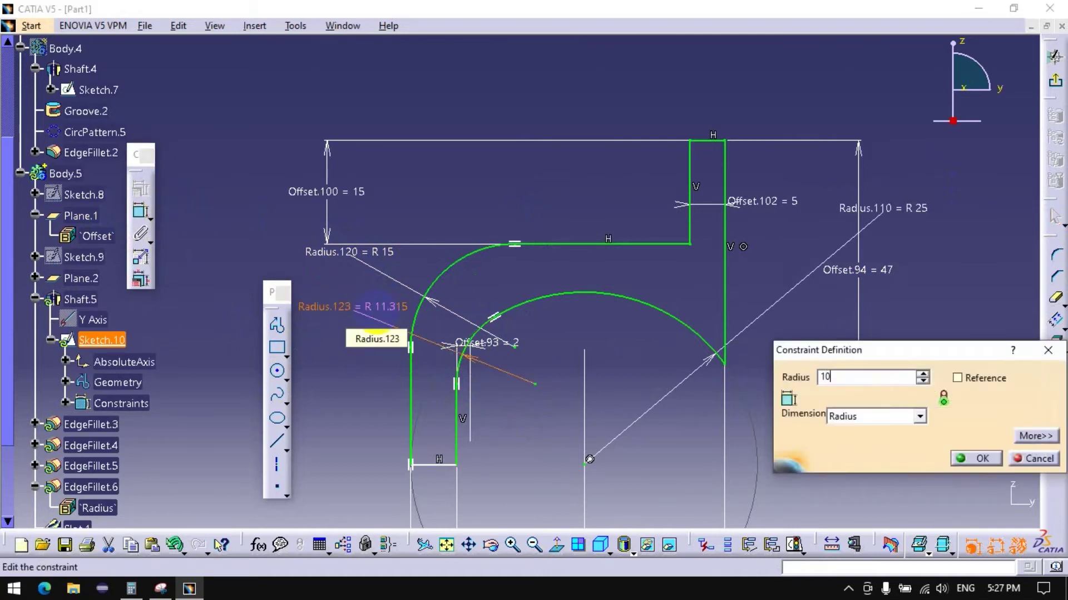
pyautogui.press('Return')
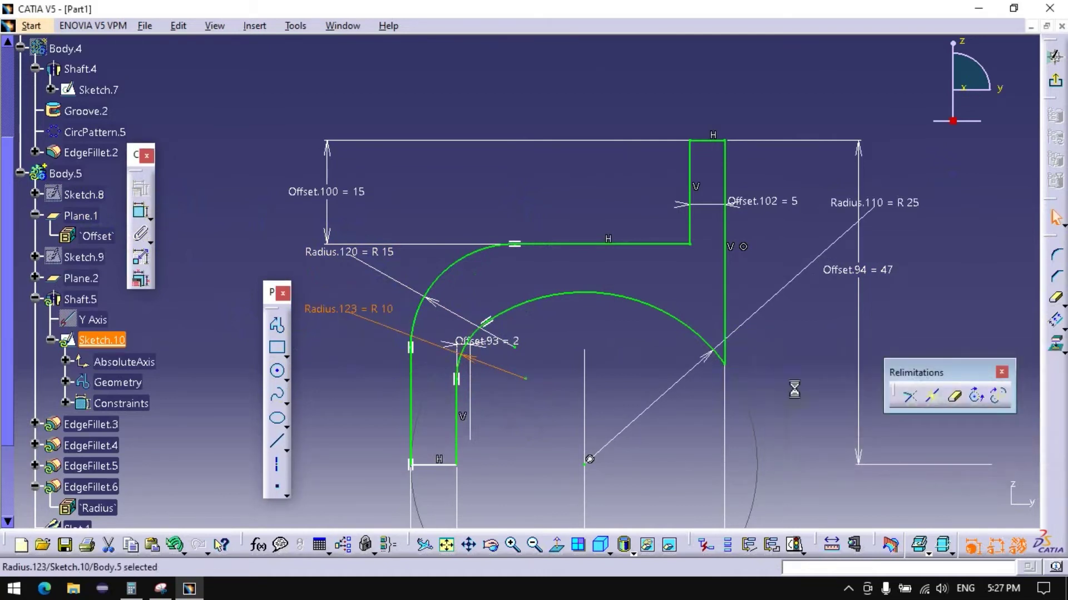
pyautogui.click(794, 389)
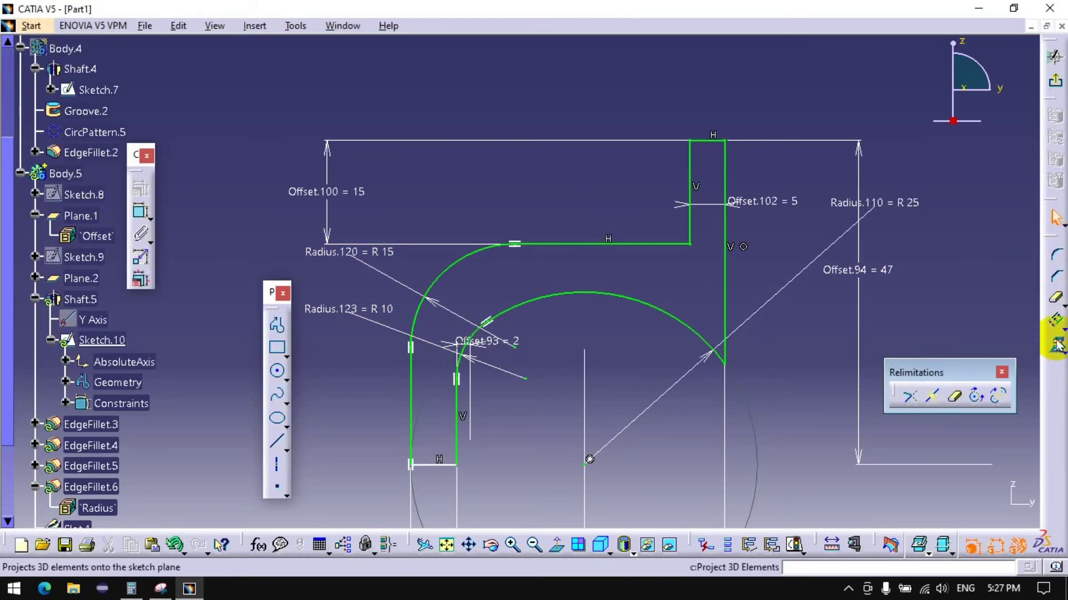
# Step: Exit the sketch to rebuild, then try repairing EdgeFillet.4's lost edges before cancelling
pyautogui.click(1055, 80)
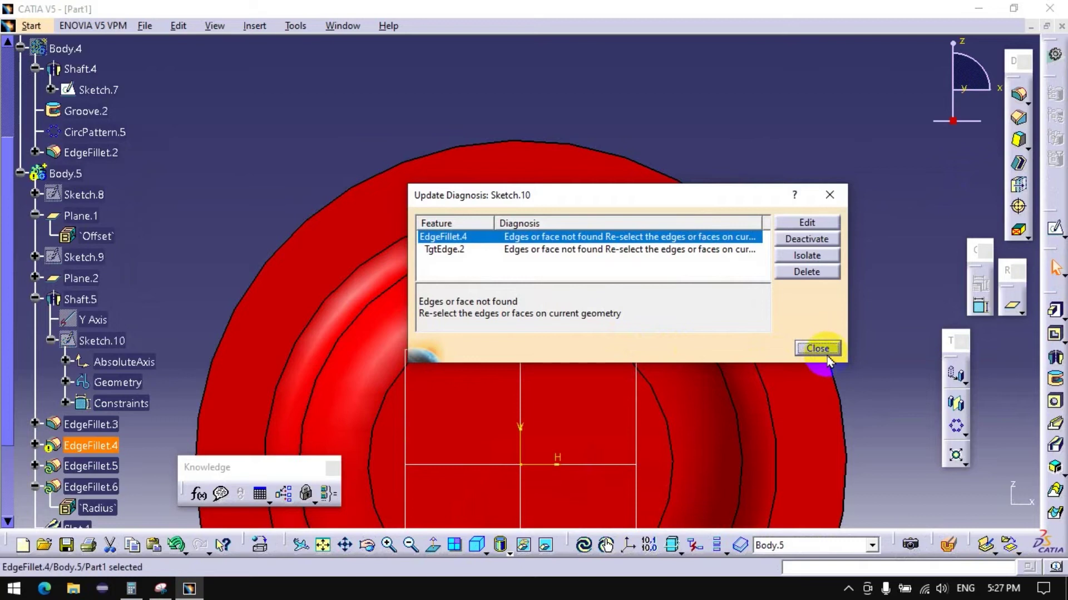
pyautogui.click(827, 355)
pyautogui.scroll(-2, 219, 353)
pyautogui.scroll(-2, 114, 360)
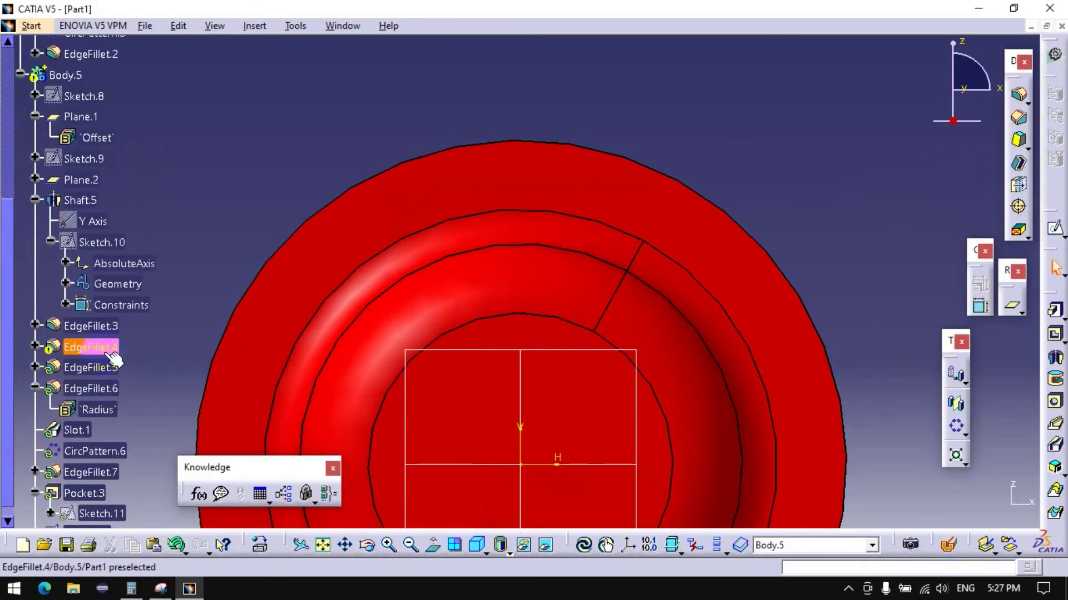
pyautogui.doubleClick(114, 360)
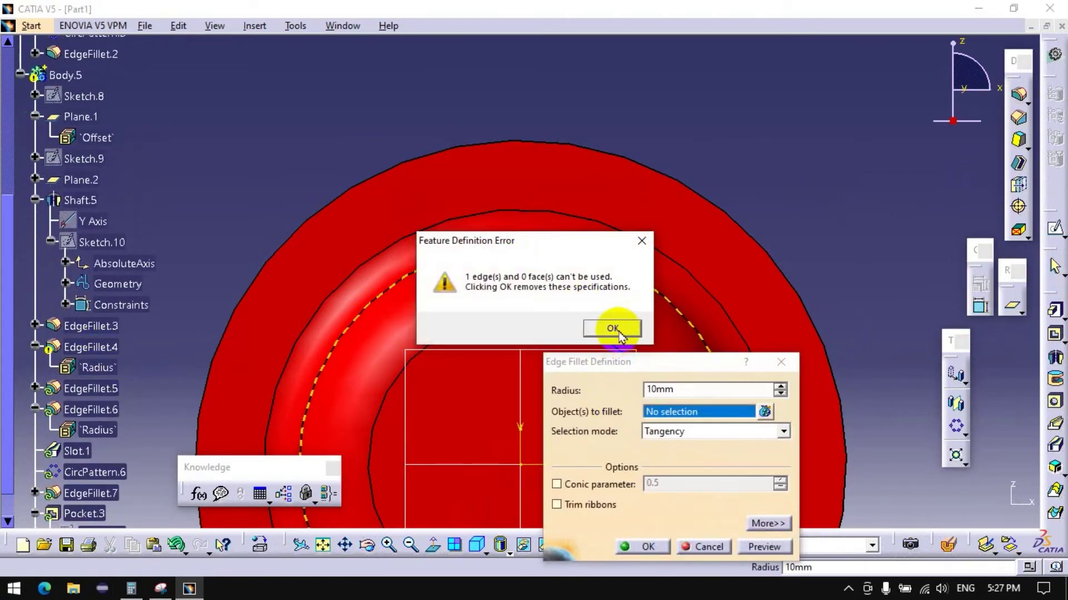
pyautogui.click(618, 334)
pyautogui.moveTo(595, 334)
pyautogui.mouseDown(button='middle')
pyautogui.moveTo(520, 298)
pyautogui.moveTo(387, 358)
pyautogui.moveTo(448, 238)
pyautogui.mouseUp(button='middle')
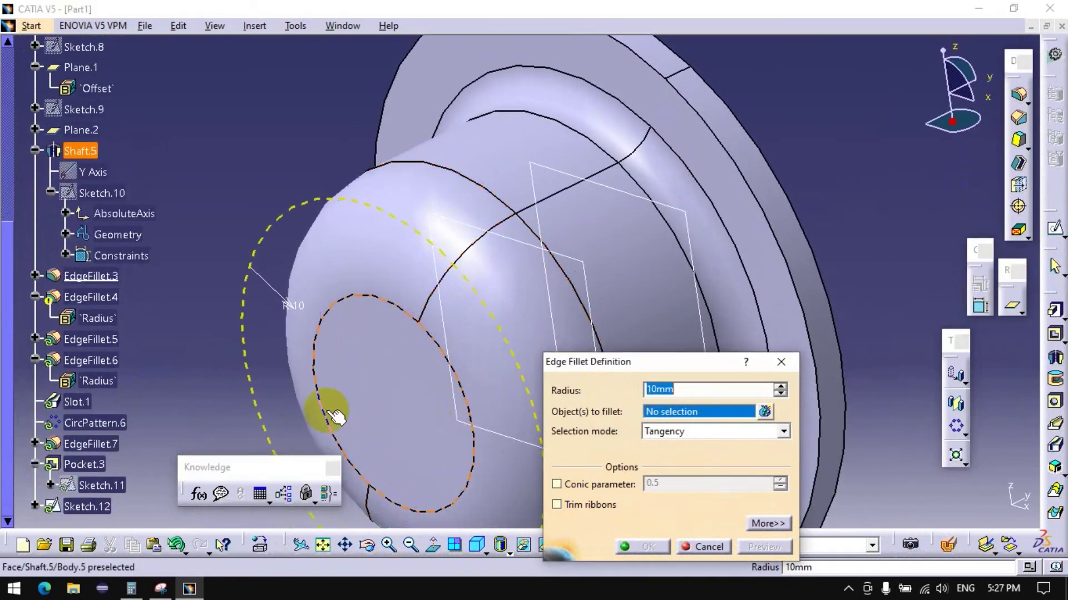
pyautogui.click(701, 546)
# Step: Delete EdgeFillet.4, then EdgeFillet.5 together with its child EdgeFillet.7
pyautogui.rightClick(72, 309)
pyautogui.click(128, 478)
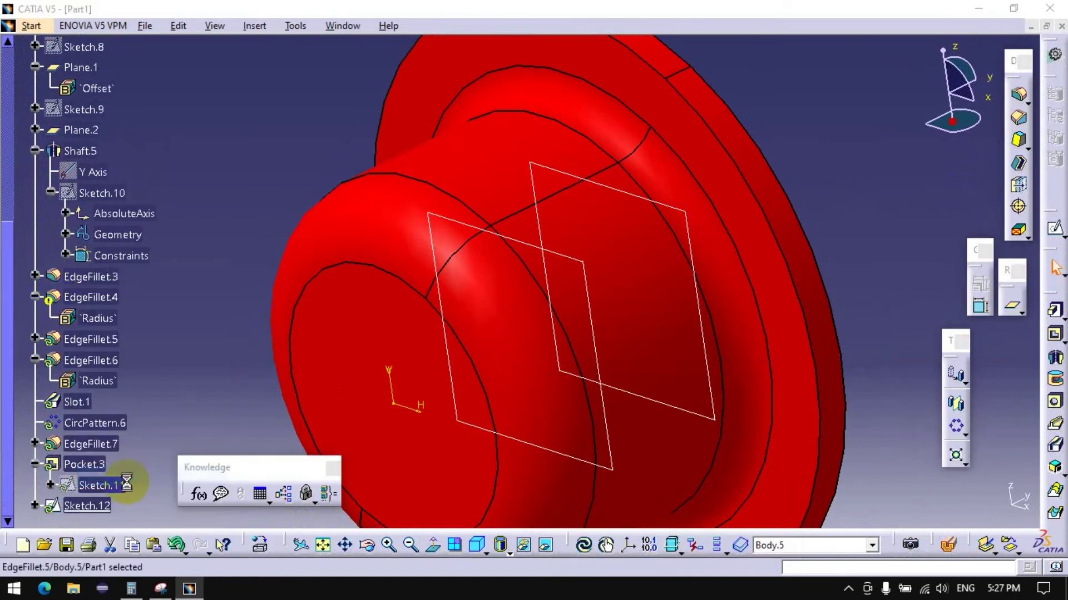
pyautogui.click(807, 349)
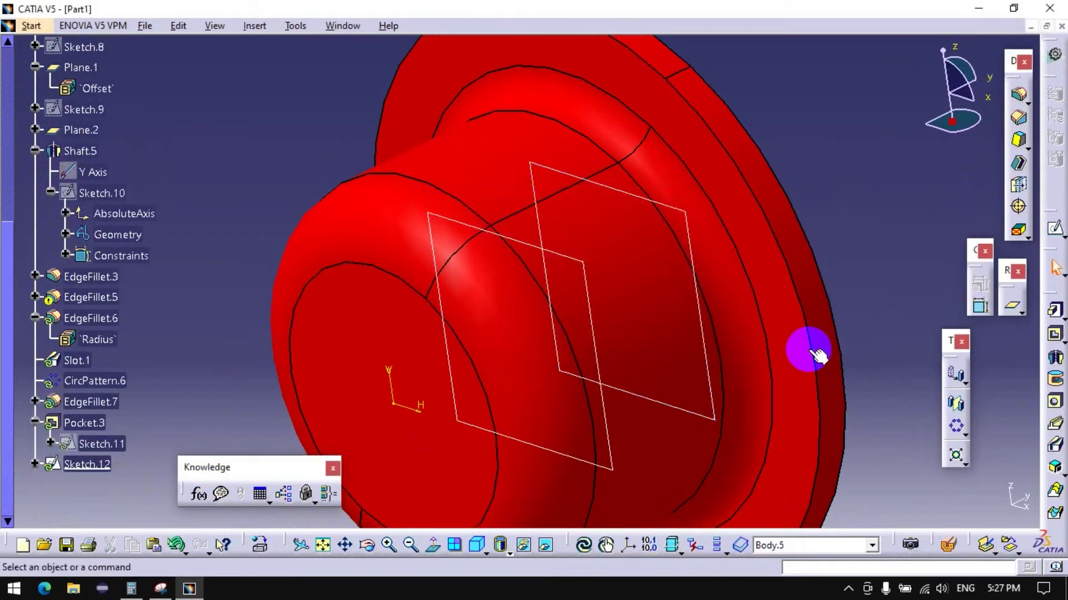
pyautogui.rightClick(102, 298)
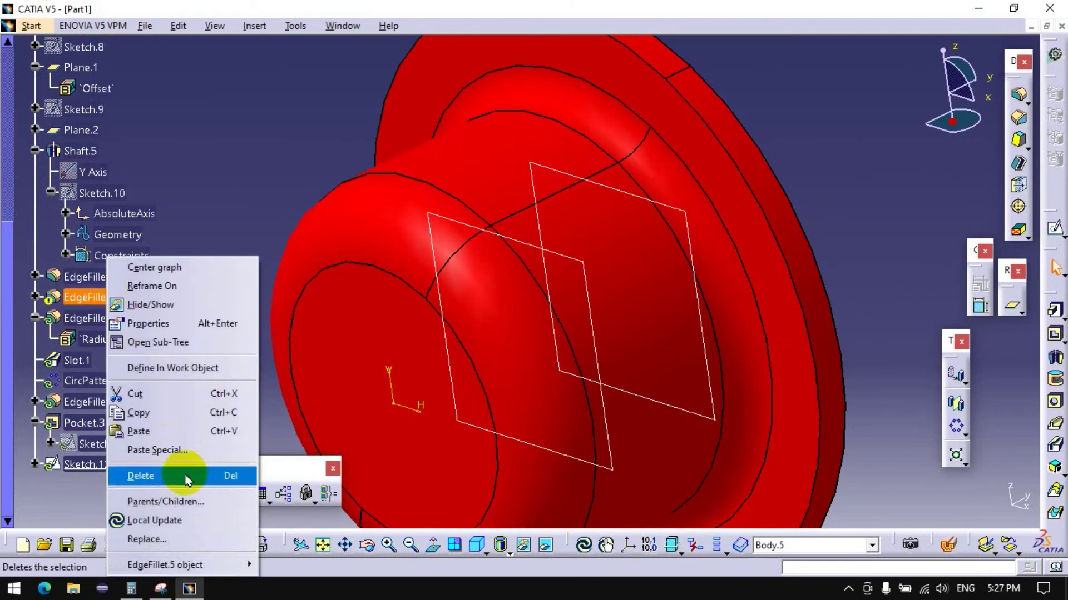
pyautogui.click(186, 477)
pyautogui.click(832, 364)
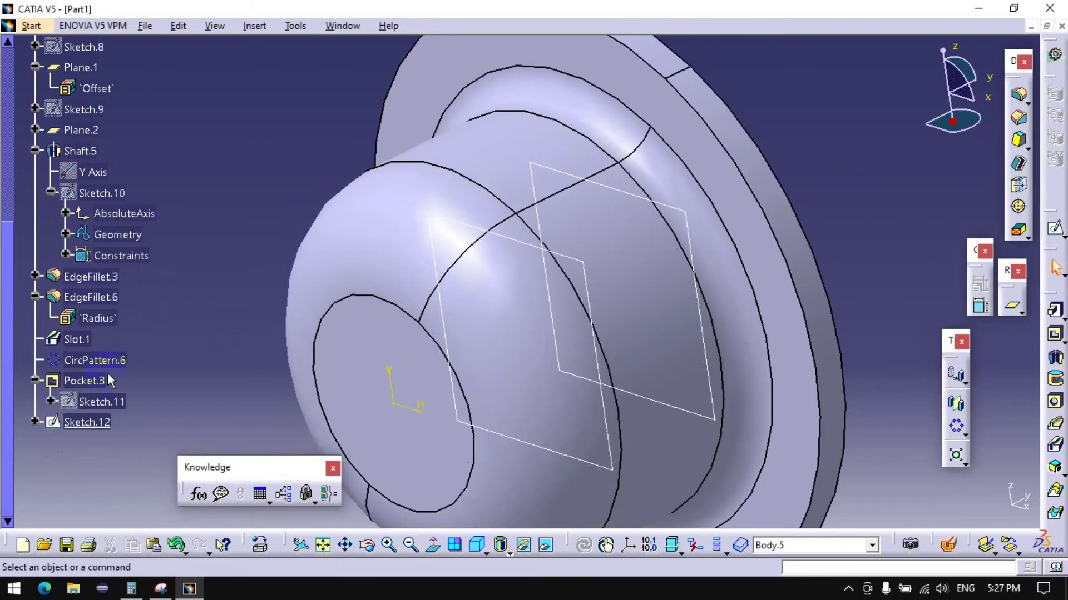
pyautogui.click(509, 202)
# Step: Orbit the part to face the flange bore and open Sketch.12 for editing
pyautogui.moveTo(514, 206); pyautogui.dragTo(265, 343, button='middle')
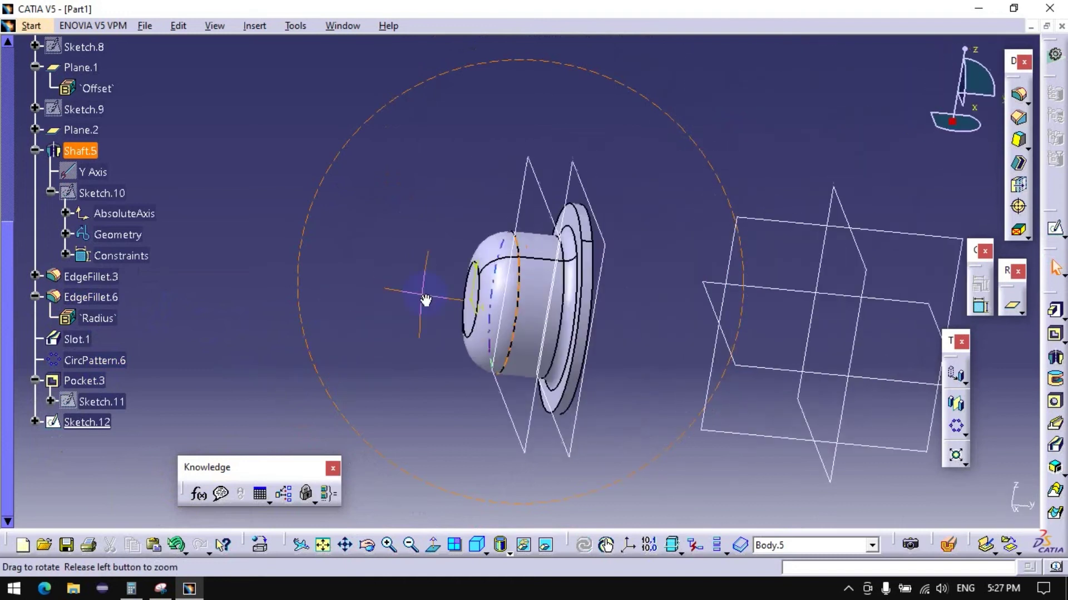
pyautogui.moveTo(266, 343)
pyautogui.mouseDown(button='middle')
pyautogui.moveTo(436, 341)
pyautogui.moveTo(310, 318)
pyautogui.mouseUp(button='middle')
pyautogui.click(411, 334)
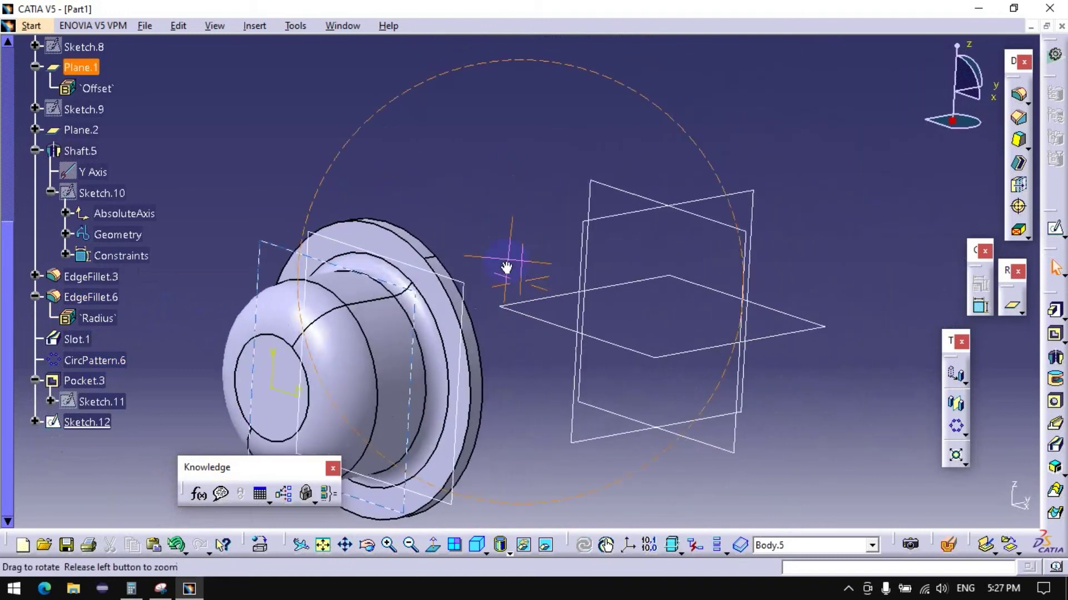
pyautogui.moveTo(310, 318)
pyautogui.mouseDown(button='middle')
pyautogui.moveTo(318, 290)
pyautogui.moveTo(352, 411)
pyautogui.moveTo(501, 358)
pyautogui.moveTo(298, 374)
pyautogui.mouseUp(button='middle')
pyautogui.click(320, 287)
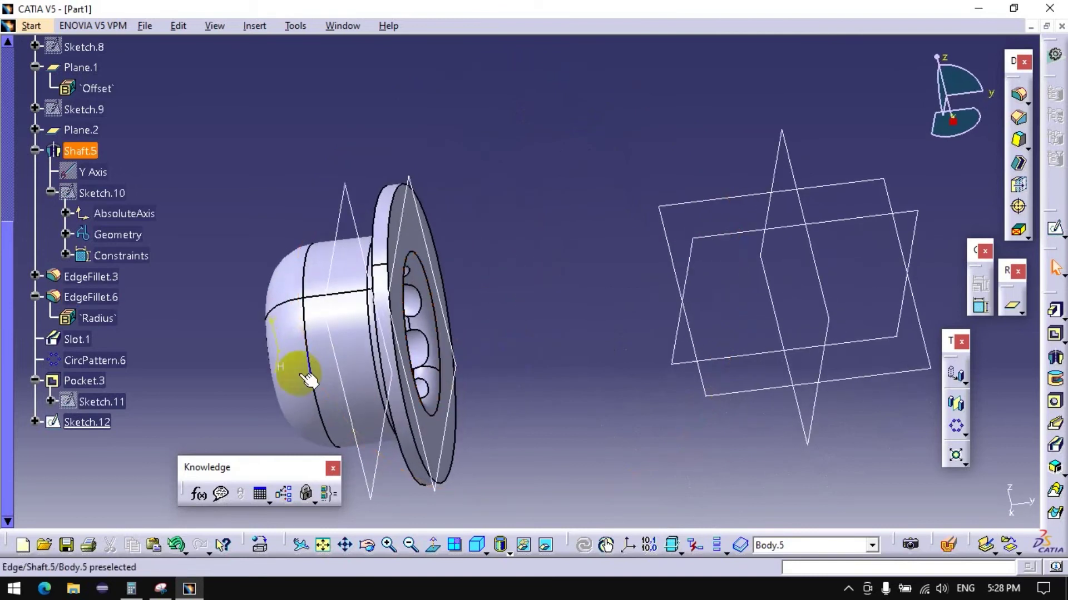
pyautogui.doubleClick(85, 423)
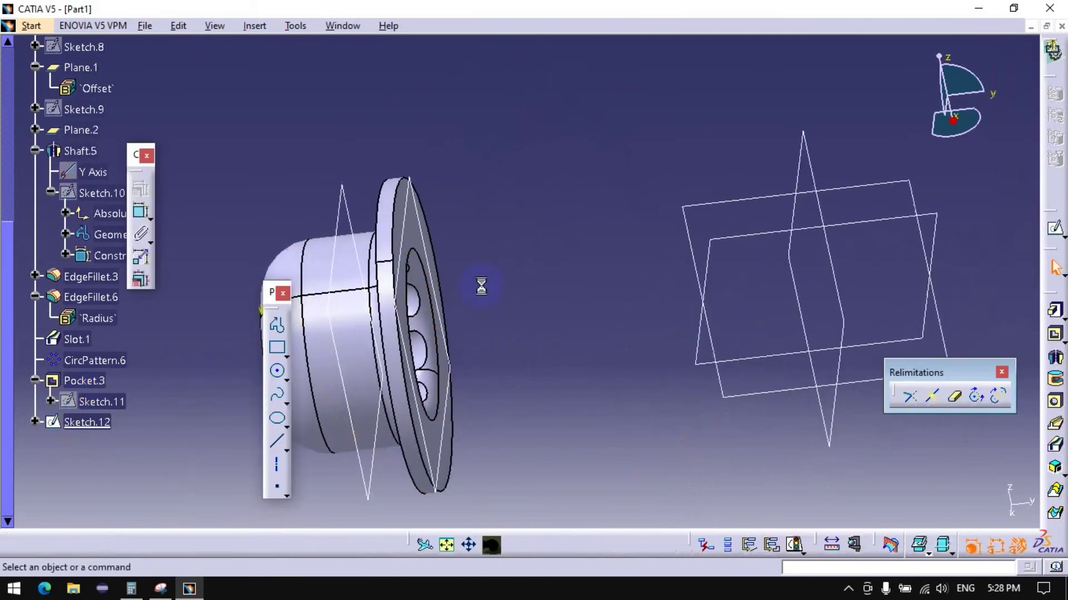
# Step: Draw a circle centred on the sketch origin and constrain its diameter to 20 mm
pyautogui.click(278, 373)
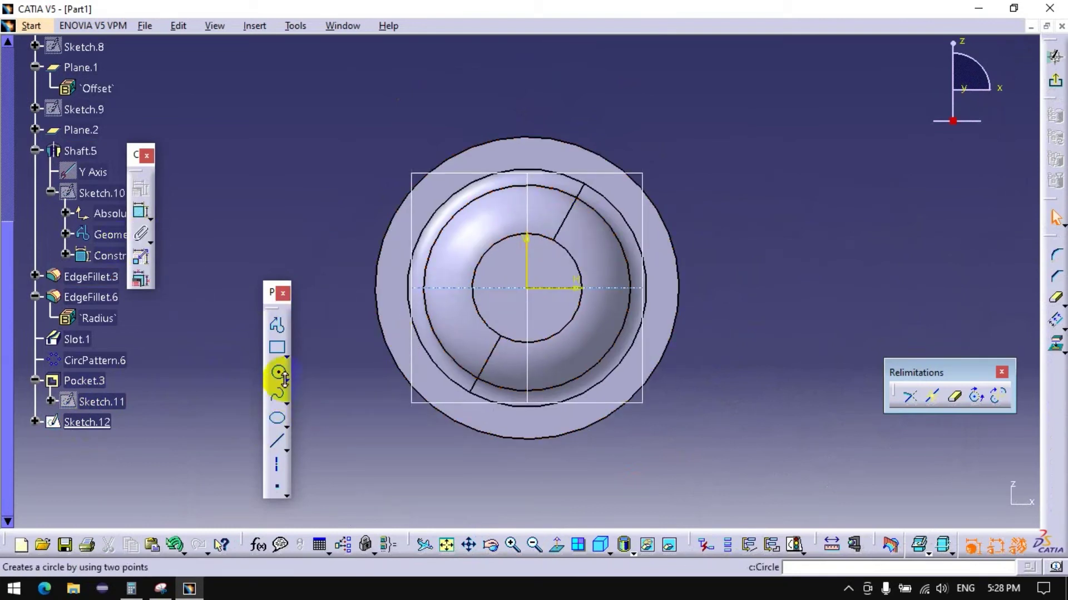
pyautogui.click(528, 288)
pyautogui.click(561, 268)
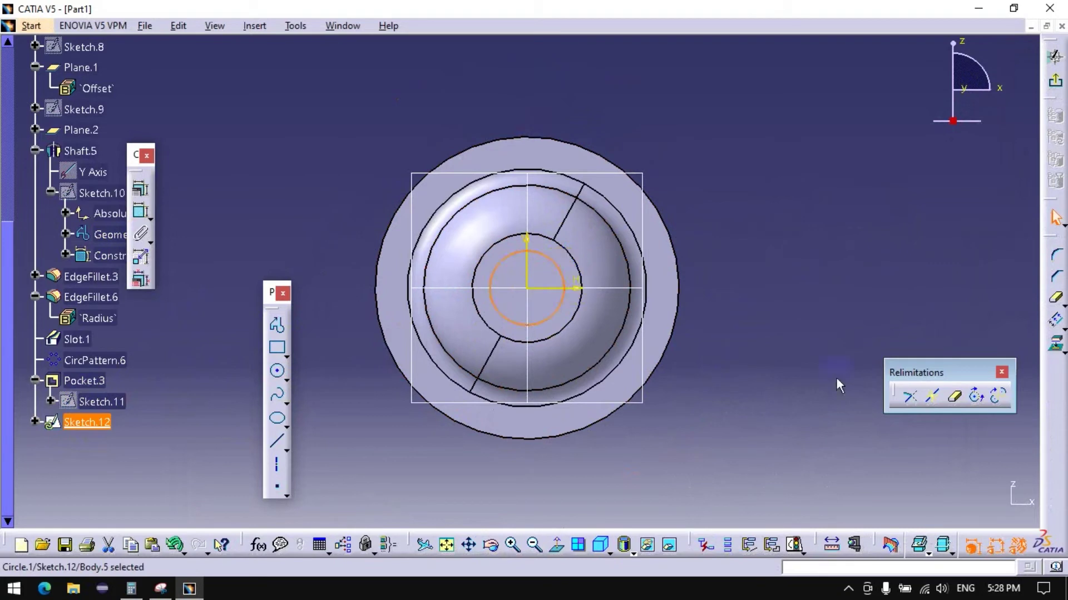
pyautogui.click(367, 178)
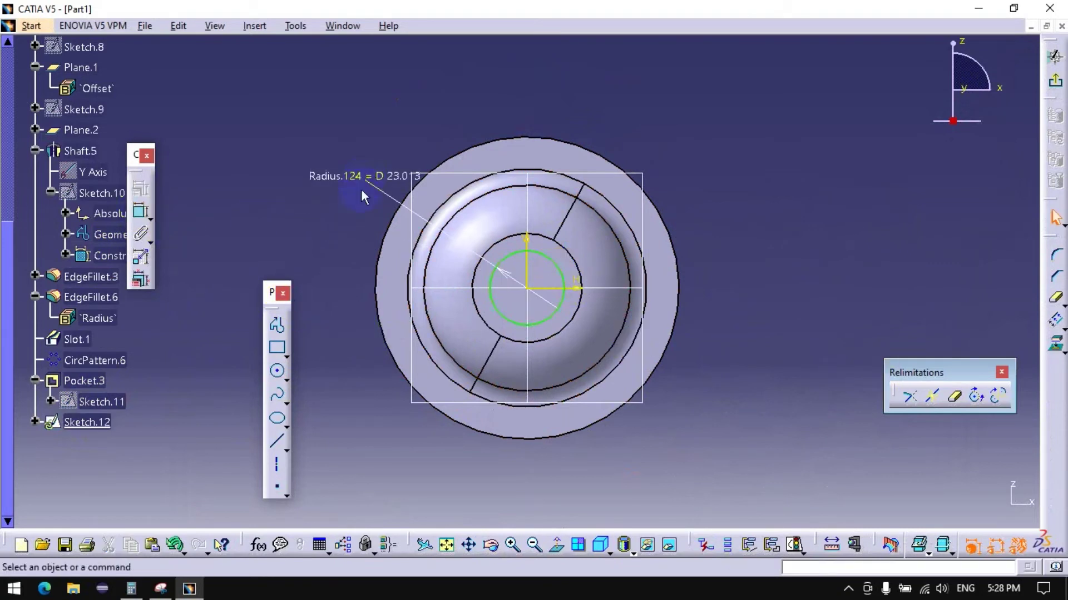
pyautogui.doubleClick(368, 177)
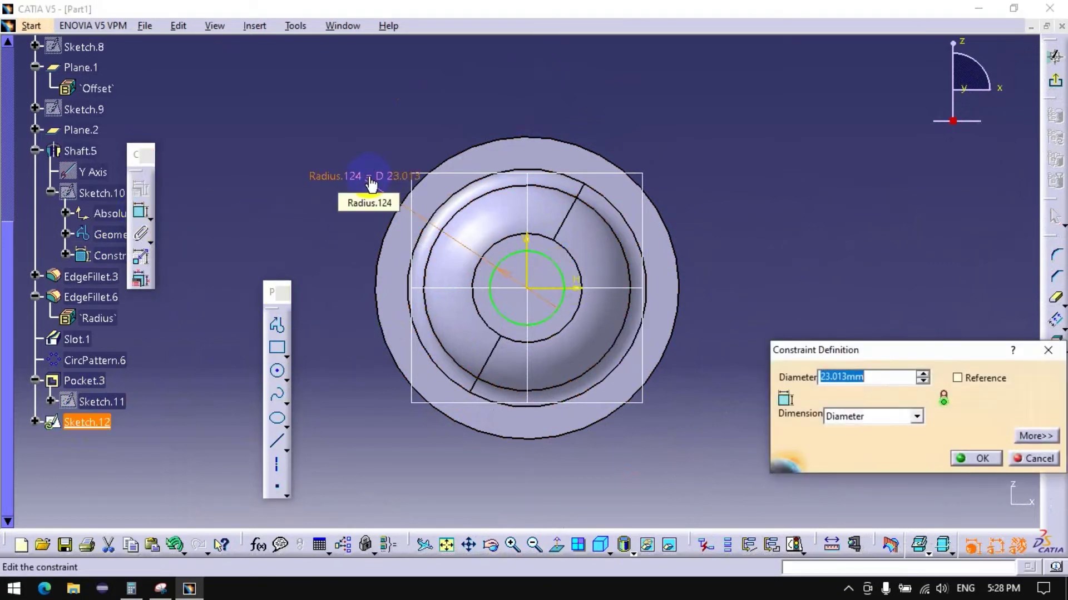
pyautogui.press('Return')
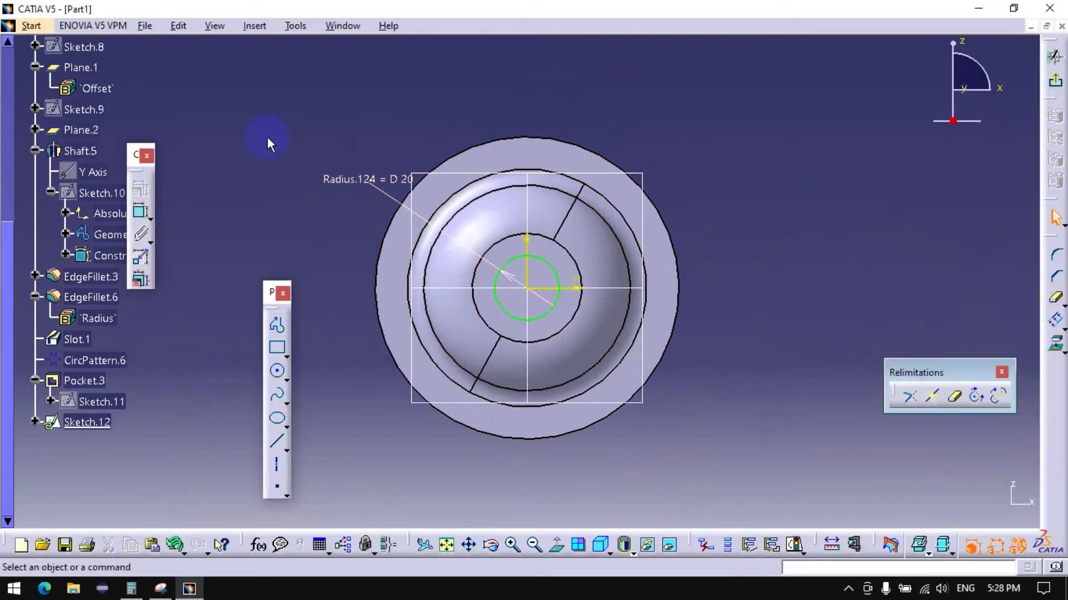
# Step: Extrude the Sketch.12 circle 27.4 mm as Pad.2, forming the shaft-end stub
pyautogui.click(1053, 86)
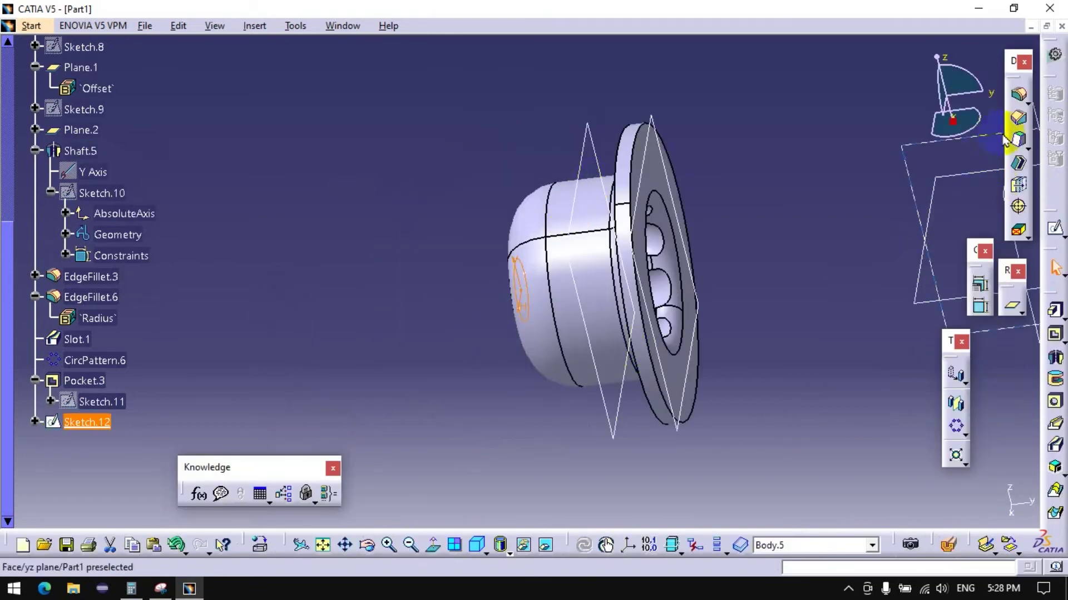
pyautogui.click(1055, 310)
pyautogui.click(196, 318)
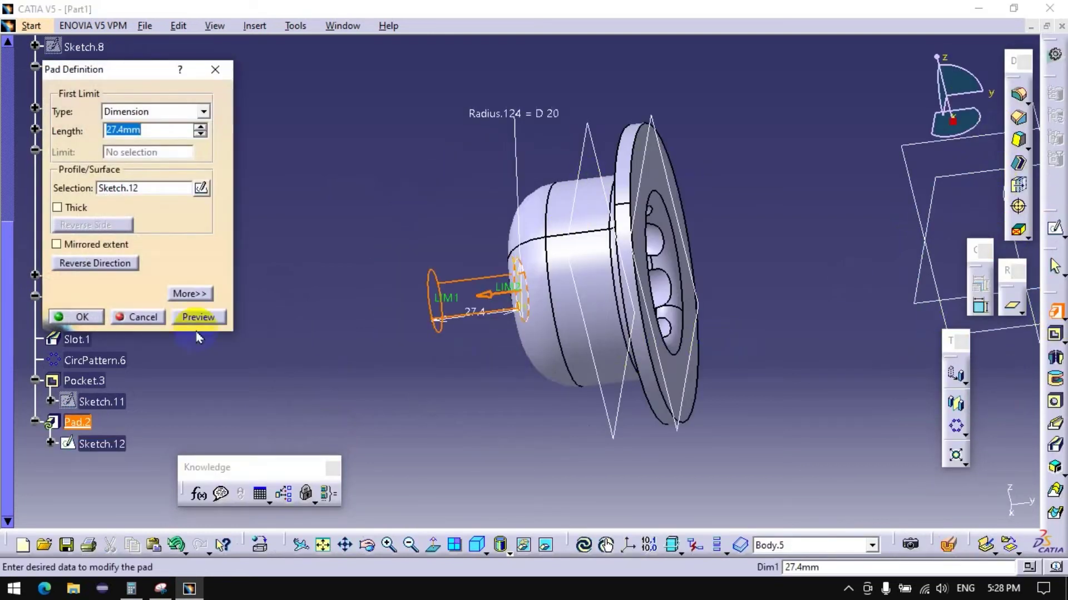
pyautogui.click(82, 317)
pyautogui.moveTo(428, 436)
pyautogui.mouseDown(button='middle')
pyautogui.moveTo(614, 385)
pyautogui.moveTo(539, 441)
pyautogui.mouseUp(button='middle')
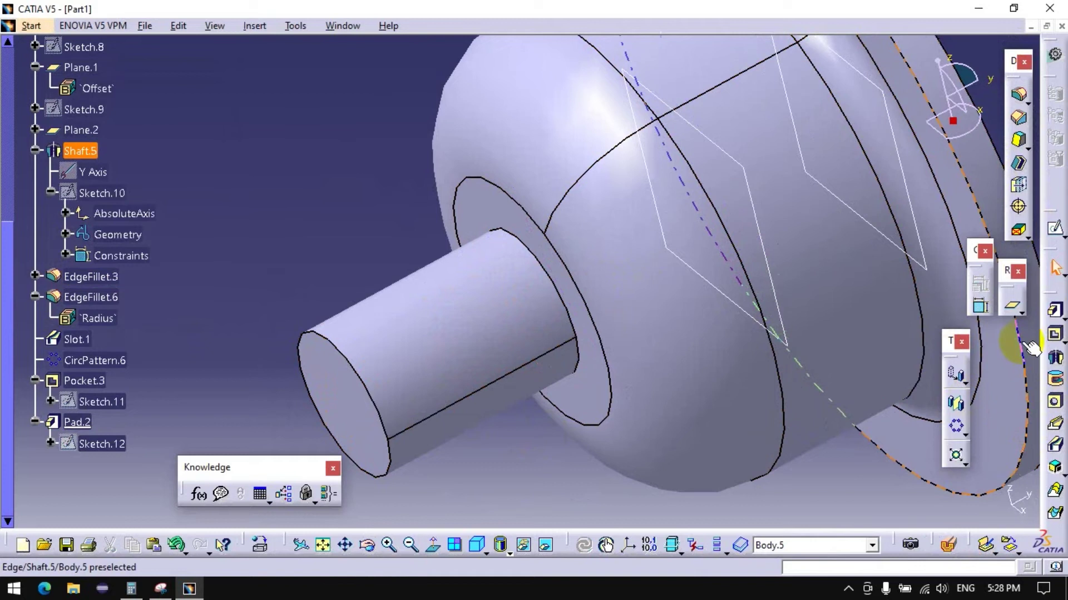
# Step: Round the edge where Pad.2 meets the shaft with a 14 mm edge fillet
pyautogui.click(1020, 100)
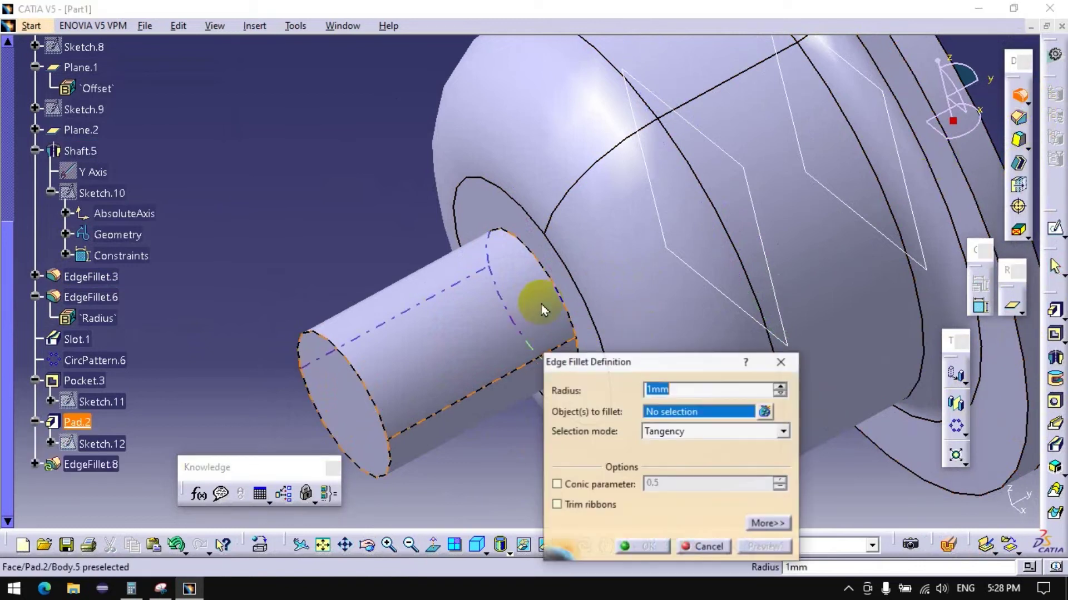
pyautogui.click(549, 275)
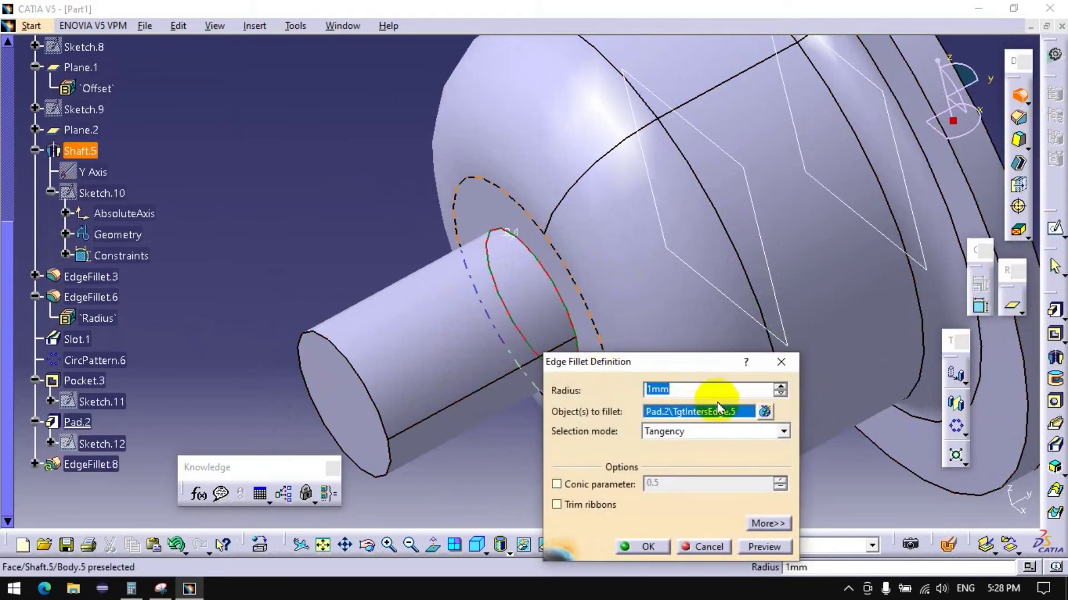
pyautogui.click(781, 389)
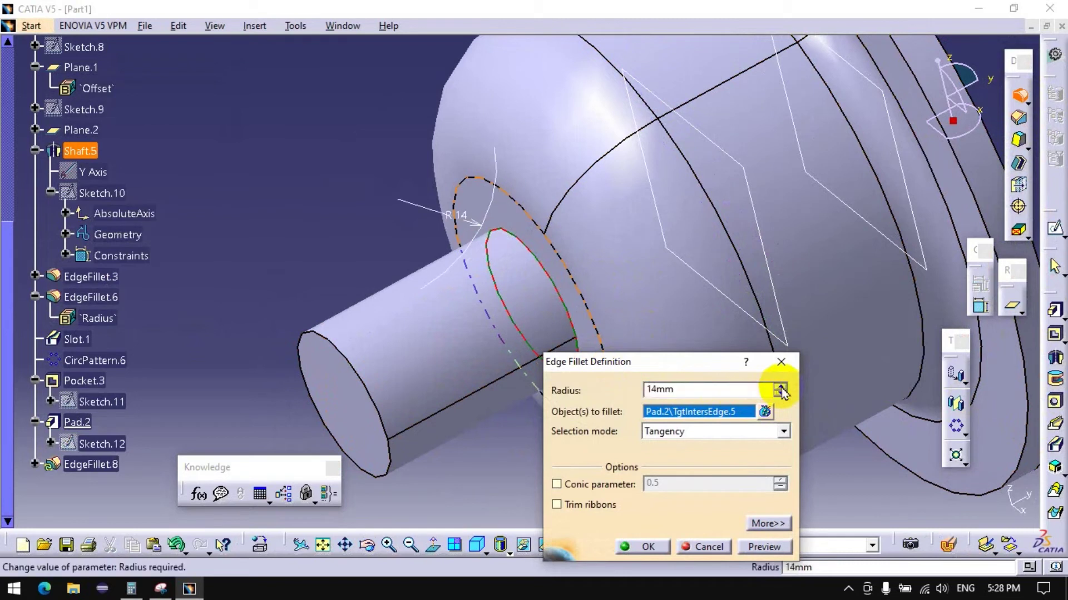
pyautogui.click(647, 545)
# Step: Reorient the view and zoom in on the Sketch.10 shaft profile
pyautogui.click(310, 206)
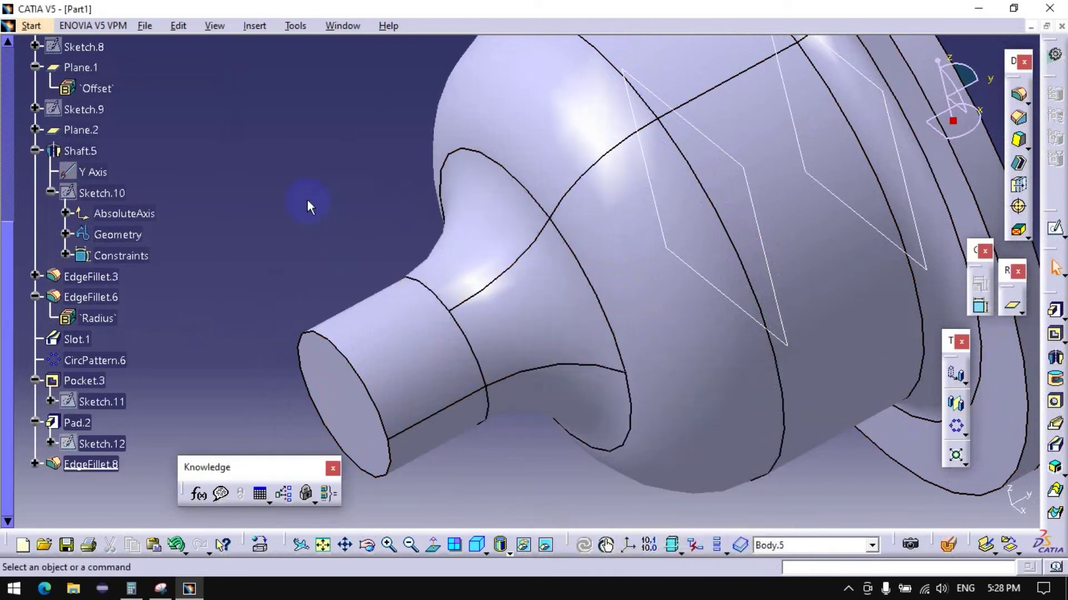
pyautogui.moveTo(289, 227)
pyautogui.mouseDown(button='middle')
pyautogui.moveTo(282, 263)
pyautogui.moveTo(345, 239)
pyautogui.moveTo(341, 279)
pyautogui.moveTo(529, 382)
pyautogui.moveTo(326, 295)
pyautogui.moveTo(422, 302)
pyautogui.mouseUp(button='middle')
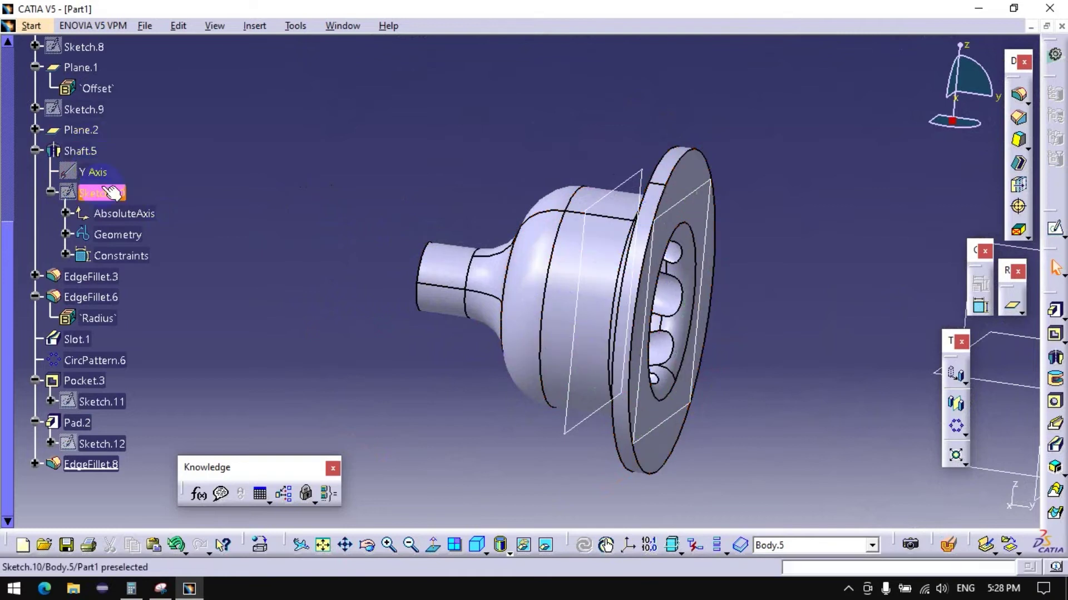
pyautogui.moveTo(583, 250)
pyautogui.mouseDown(button='middle')
pyautogui.moveTo(584, 224)
pyautogui.moveTo(612, 194)
pyautogui.mouseUp(button='middle')
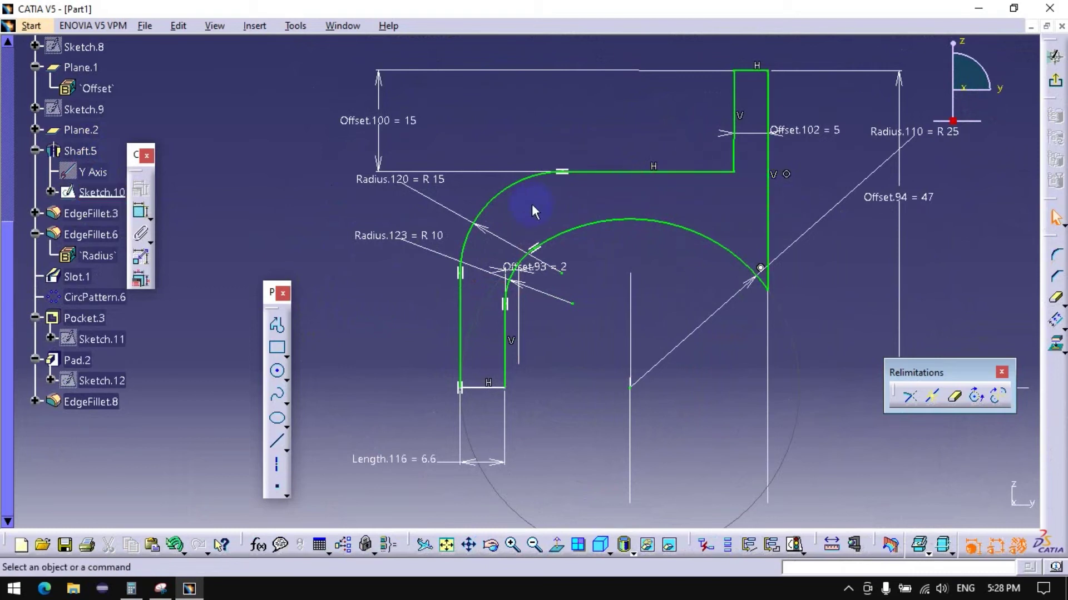
# Step: Enlarge the Radius.120 arc of the shaft profile from R 15 to R 25 mm
pyautogui.doubleClick(421, 180)
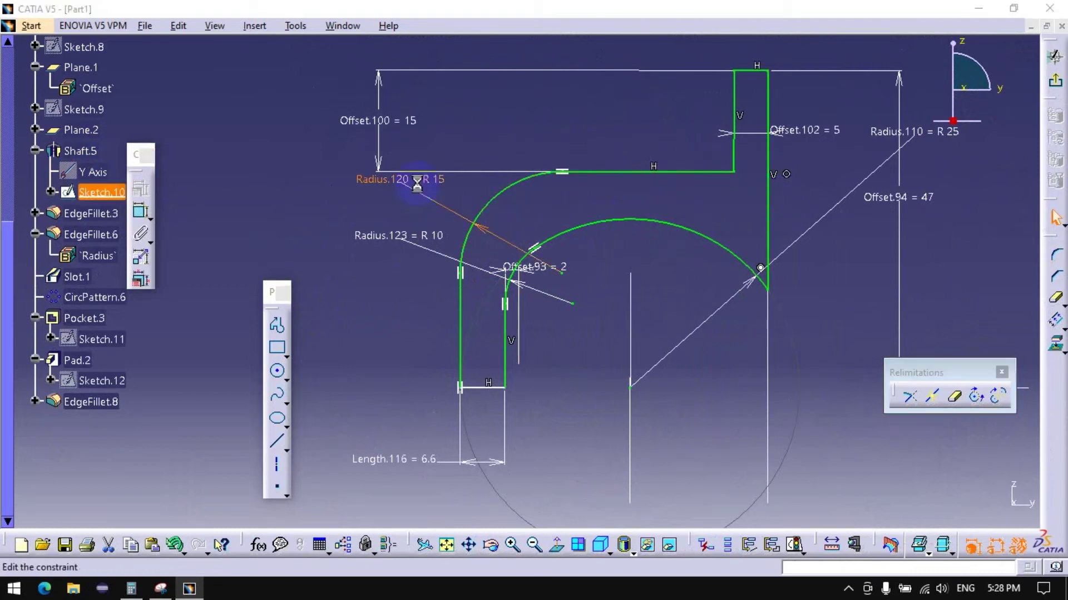
pyautogui.click(922, 379)
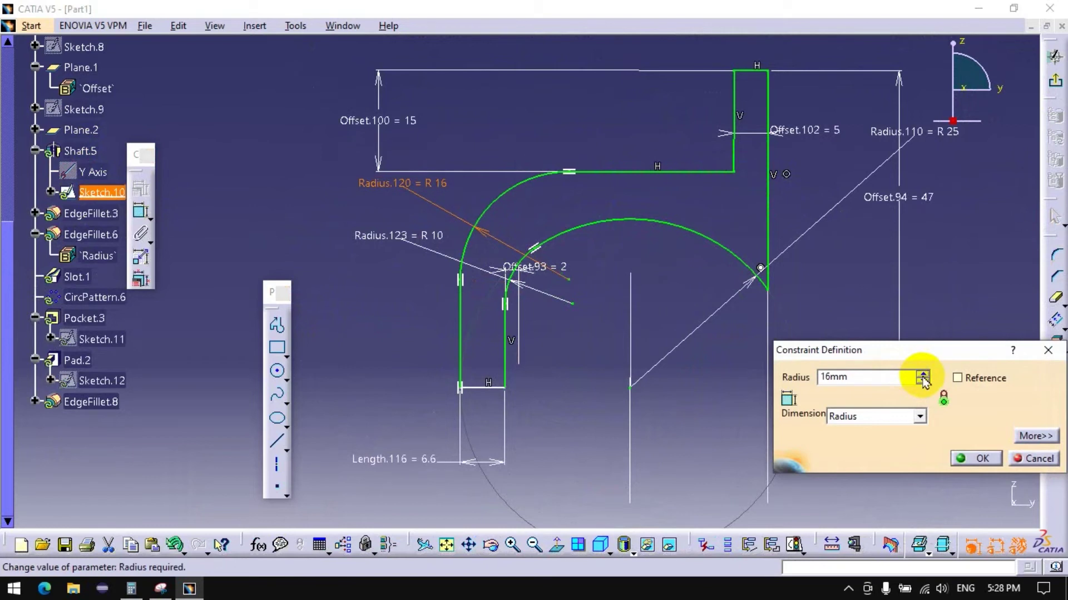
pyautogui.click(922, 379)
pyautogui.click(923, 377)
pyautogui.click(923, 376)
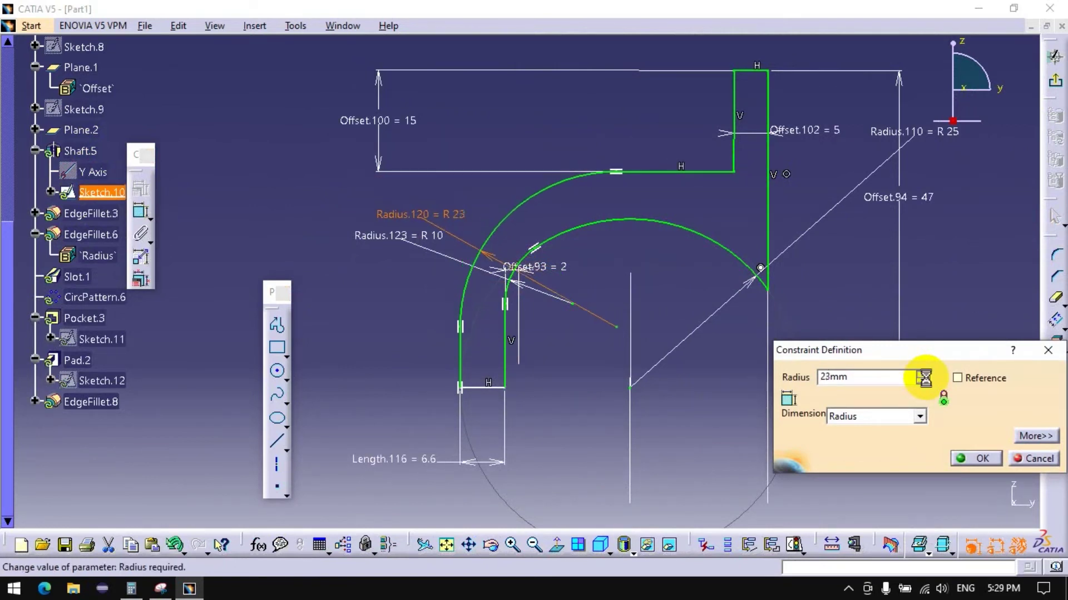
pyautogui.click(923, 377)
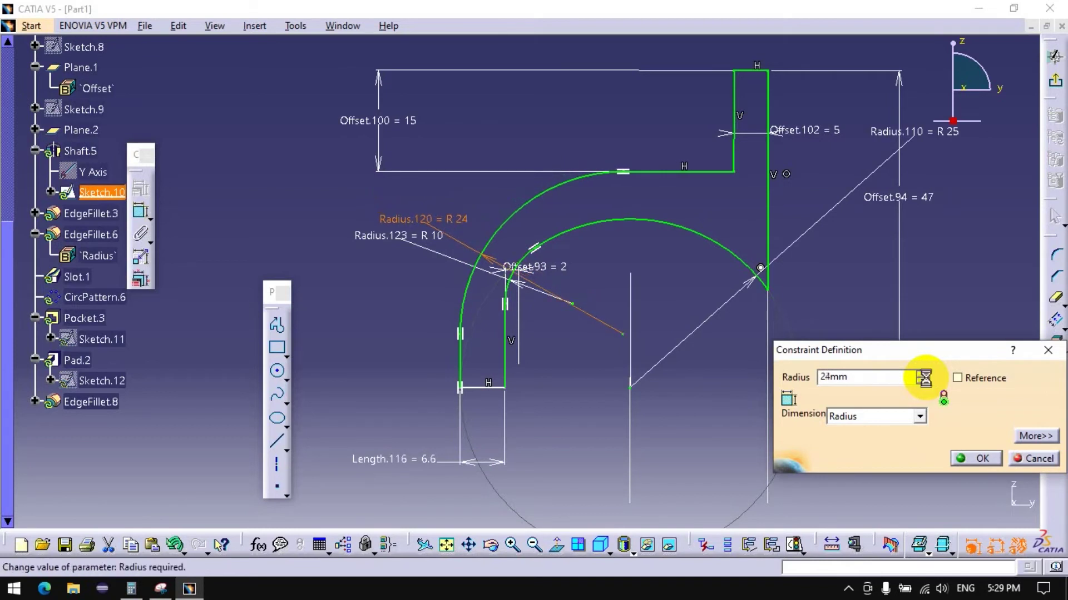
pyautogui.click(923, 377)
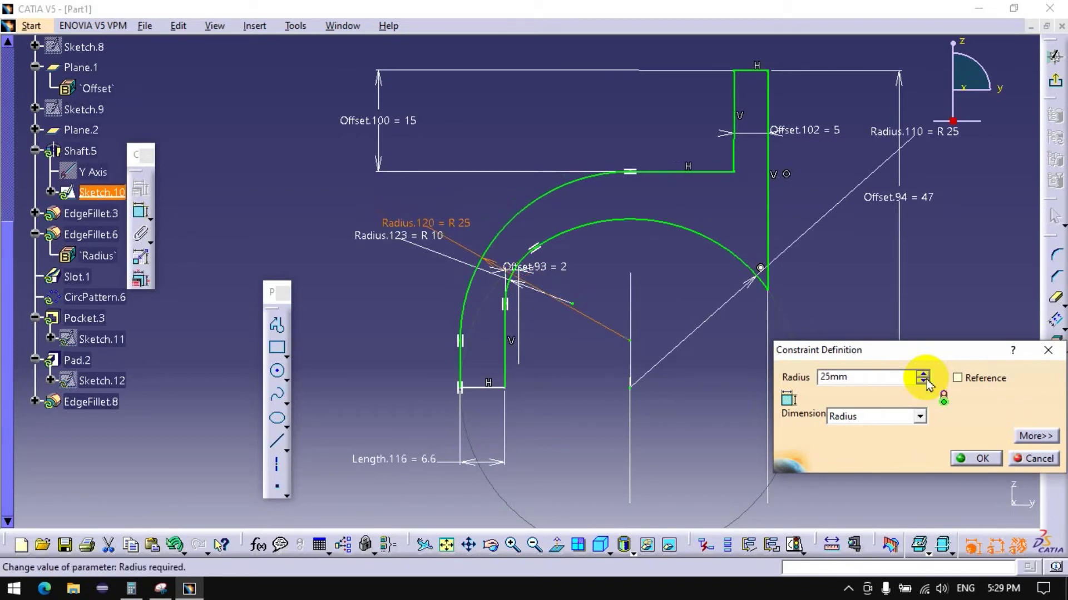
pyautogui.click(976, 458)
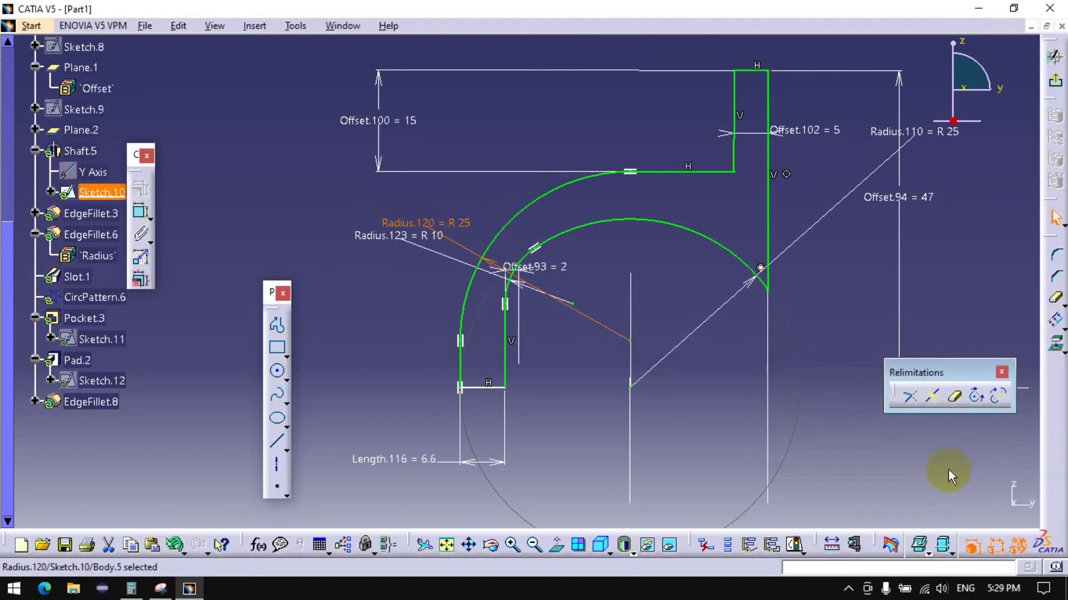
# Step: Exit the sketch to update the part and dismiss the update error report
pyautogui.click(1055, 81)
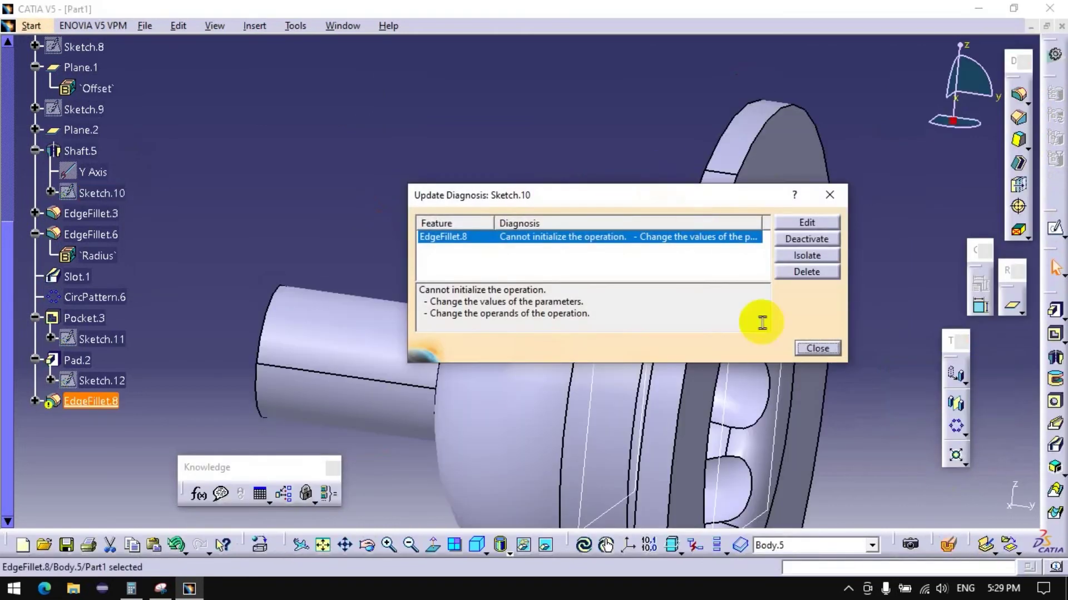
pyautogui.click(815, 349)
pyautogui.moveTo(553, 374)
pyautogui.mouseDown(button='middle')
pyautogui.moveTo(710, 353)
pyautogui.moveTo(439, 378)
pyautogui.mouseUp(button='middle')
# Step: Add a second edge to EdgeFillet.8, accept the computed keep edge, and close the error
pyautogui.doubleClick(90, 401)
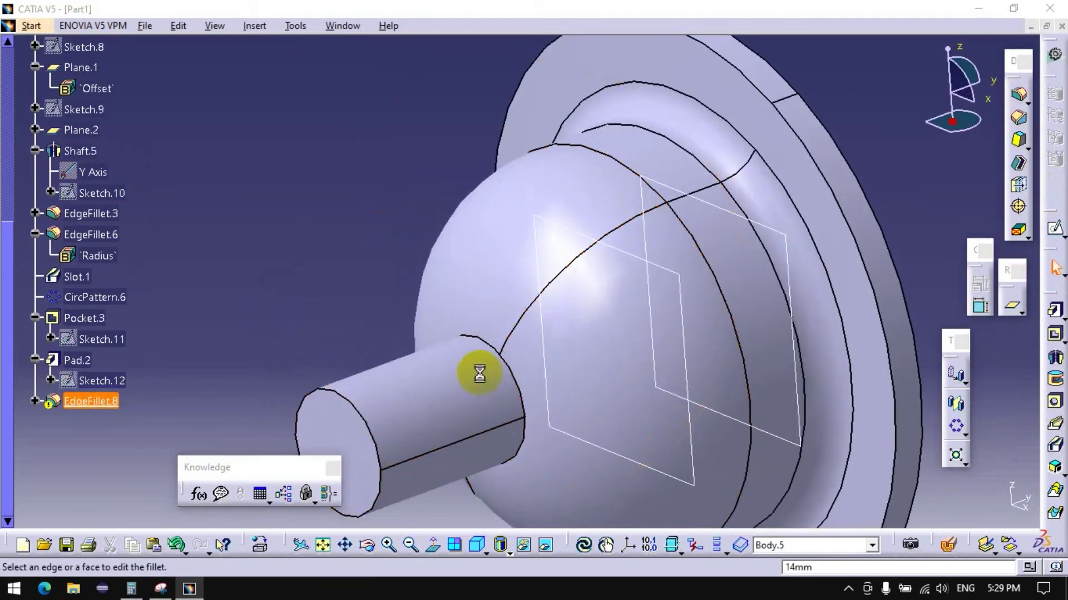
pyautogui.click(492, 344)
pyautogui.click(642, 546)
pyautogui.click(587, 332)
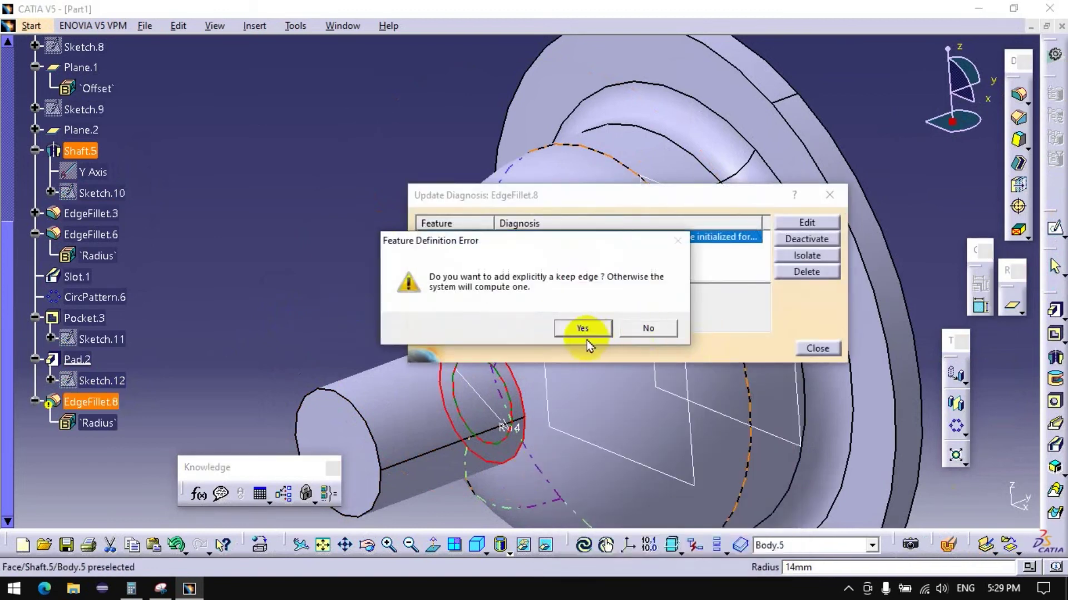
pyautogui.click(803, 349)
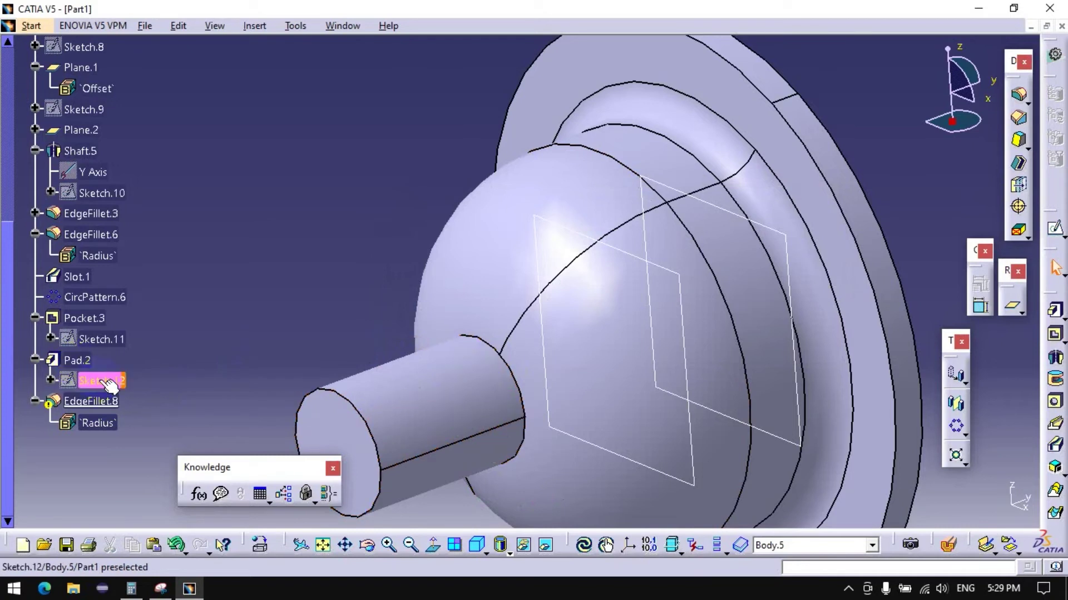
# Step: Give Pad.2 a 2 mm second limit opposite its 27.4 mm first length
pyautogui.doubleClick(77, 359)
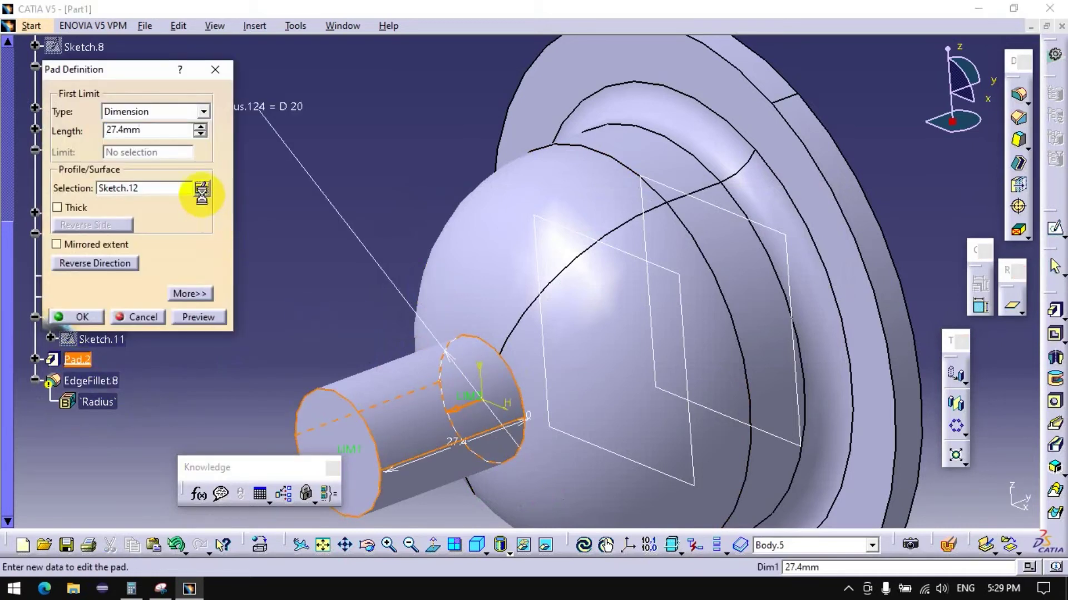
pyautogui.click(200, 188)
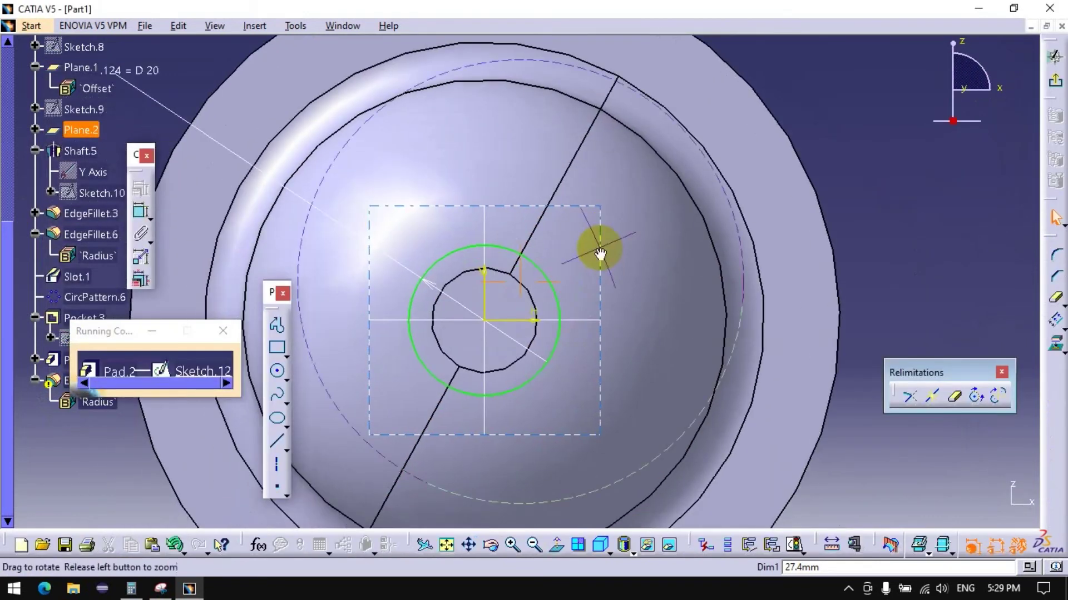
pyautogui.click(1052, 92)
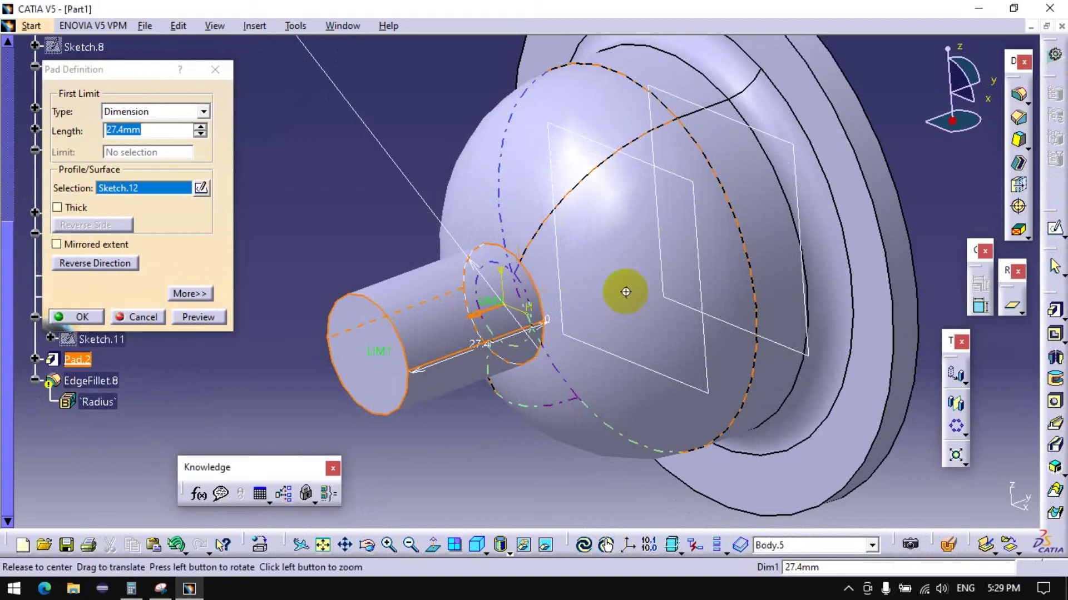
pyautogui.moveTo(625, 291)
pyautogui.mouseDown(button='middle')
pyautogui.moveTo(417, 298)
pyautogui.moveTo(552, 296)
pyautogui.moveTo(548, 286)
pyautogui.mouseUp(button='middle')
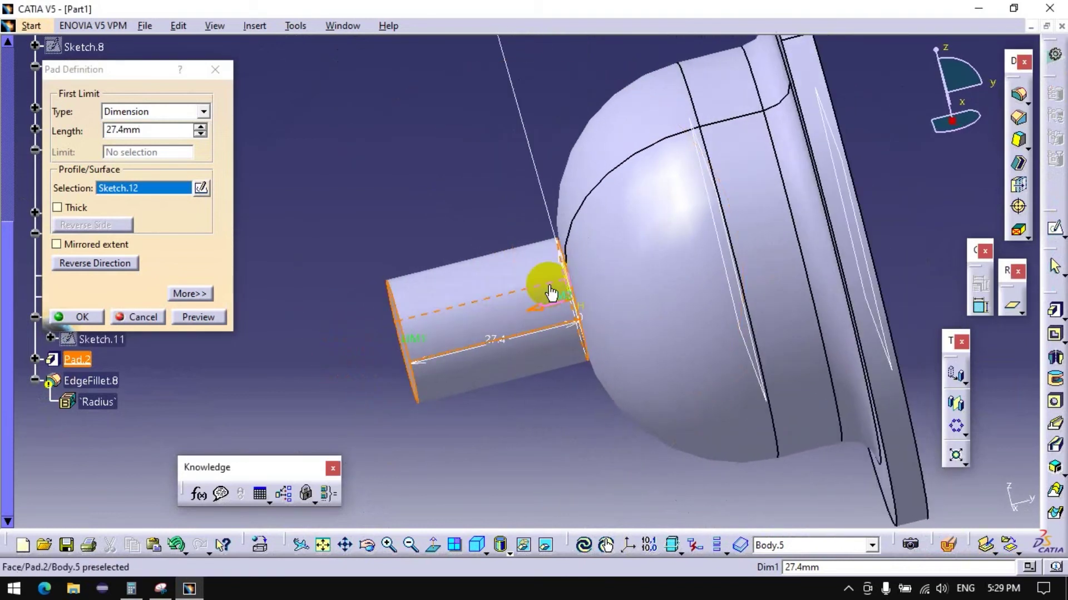
pyautogui.click(190, 293)
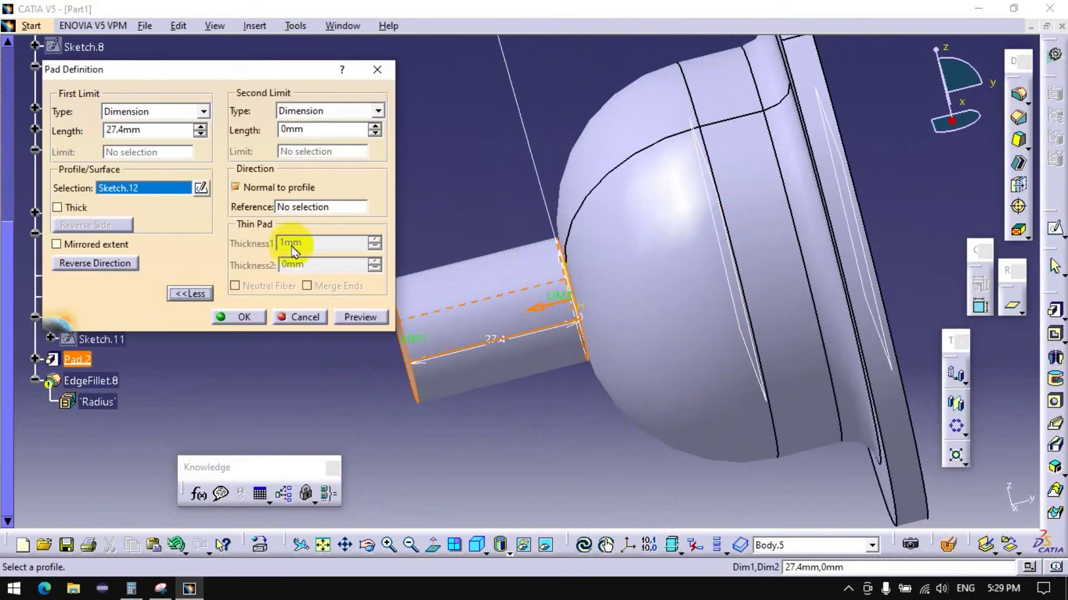
pyautogui.click(377, 129)
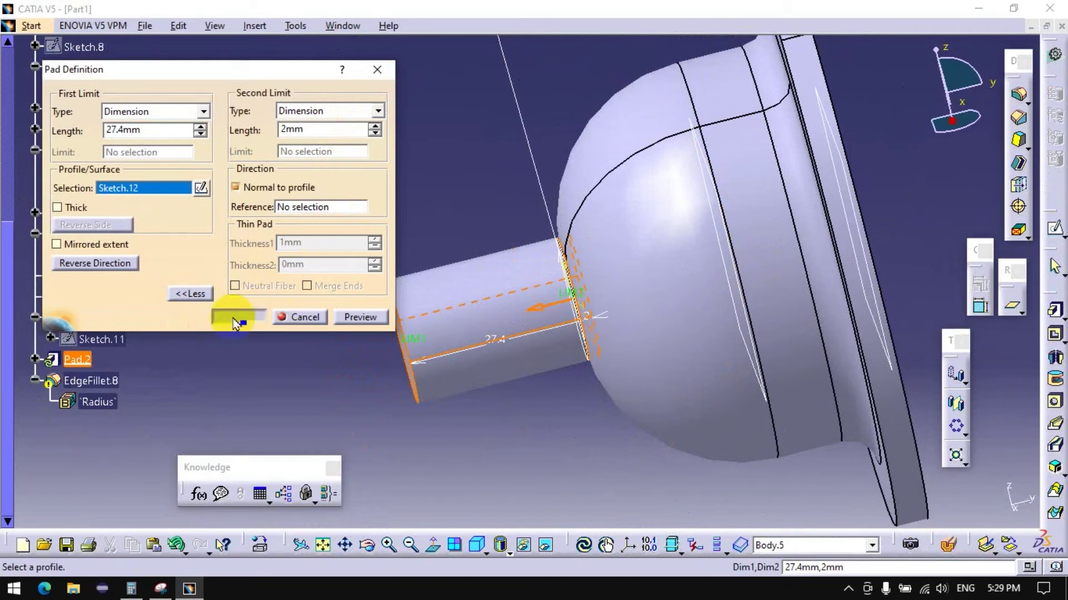
pyautogui.click(237, 323)
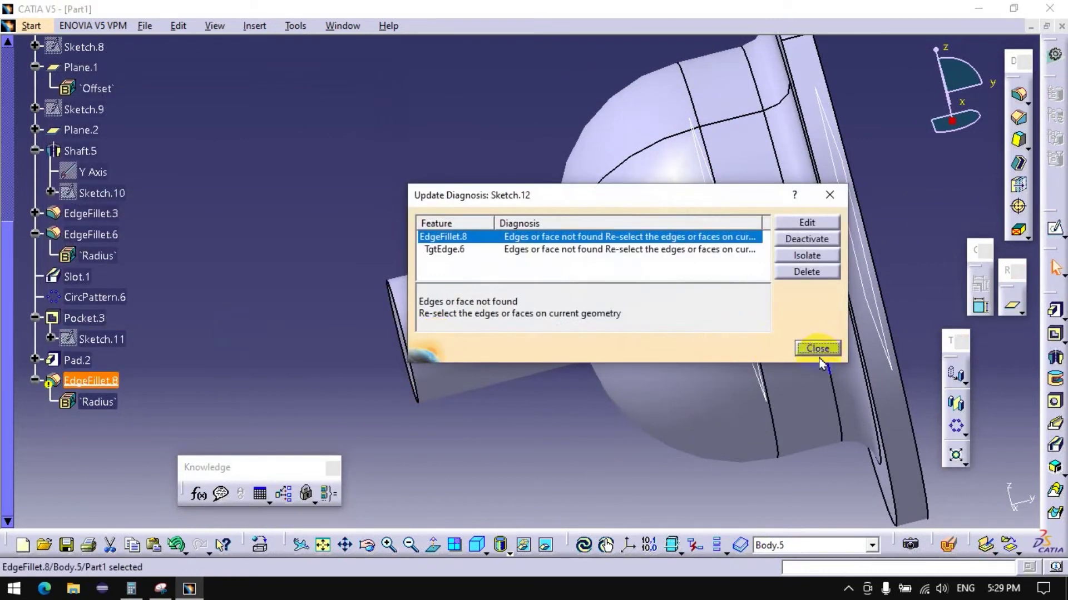
# Step: Repair EdgeFillet.8 by reassigning its 14 mm fillet to the shaft-to-dome edge
pyautogui.click(817, 349)
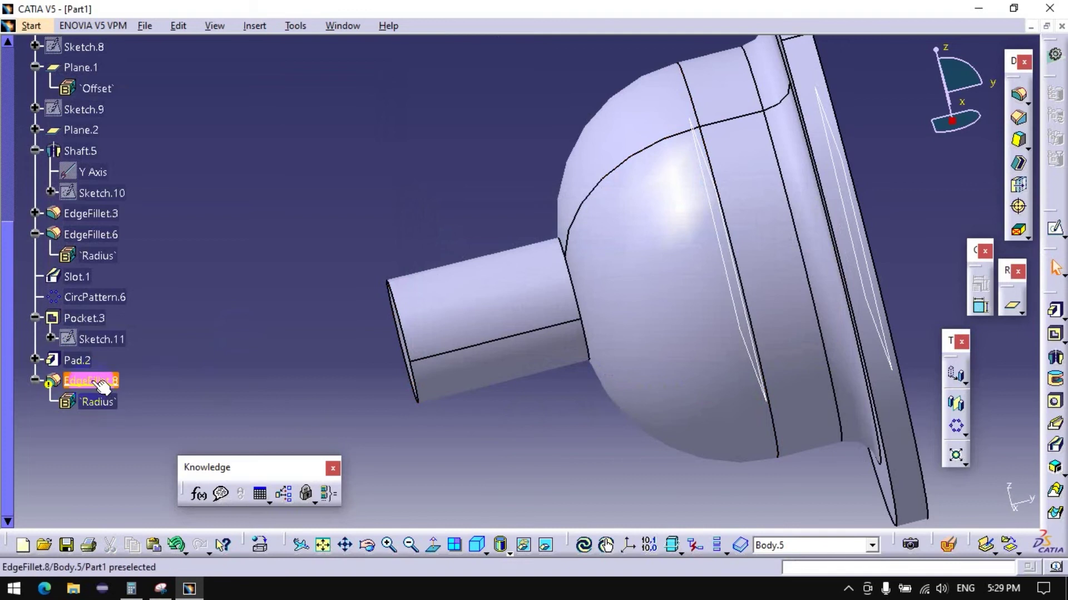
pyautogui.doubleClick(92, 382)
pyautogui.click(597, 330)
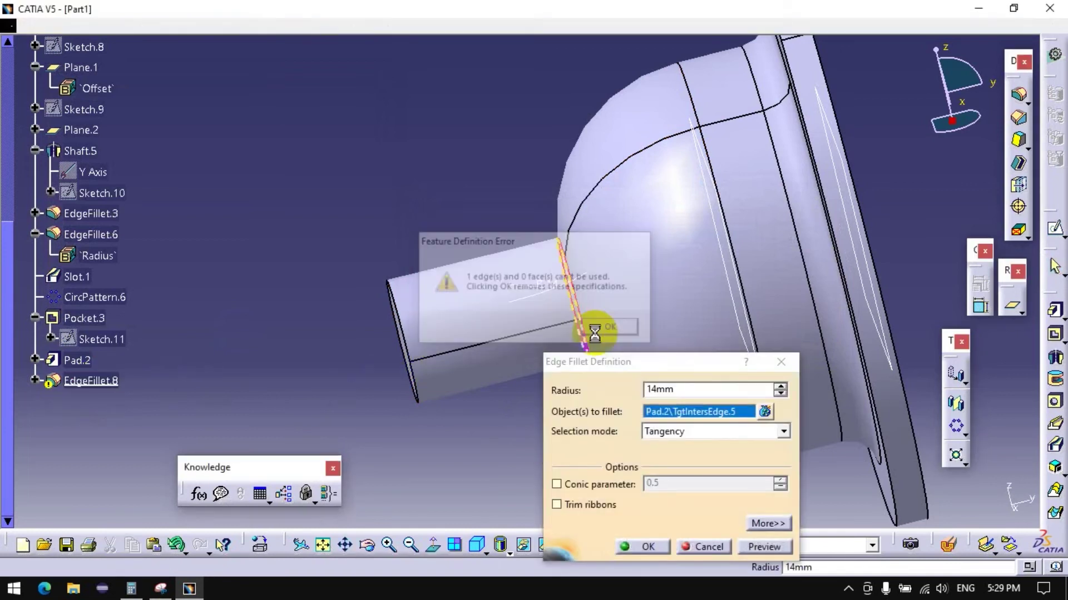
pyautogui.moveTo(595, 332); pyautogui.dragTo(531, 357, button='middle')
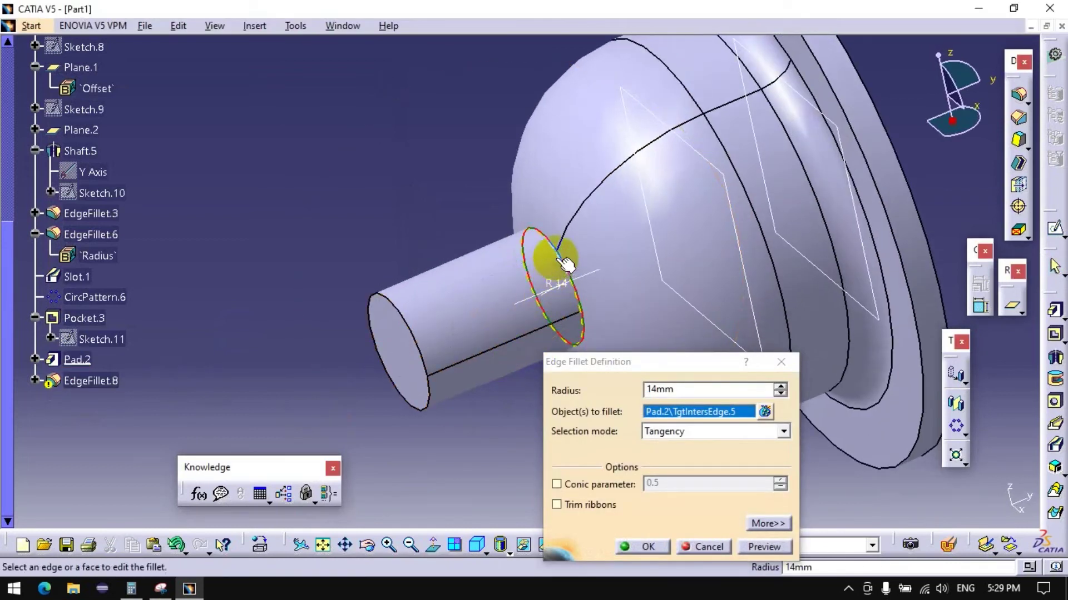
pyautogui.click(572, 266)
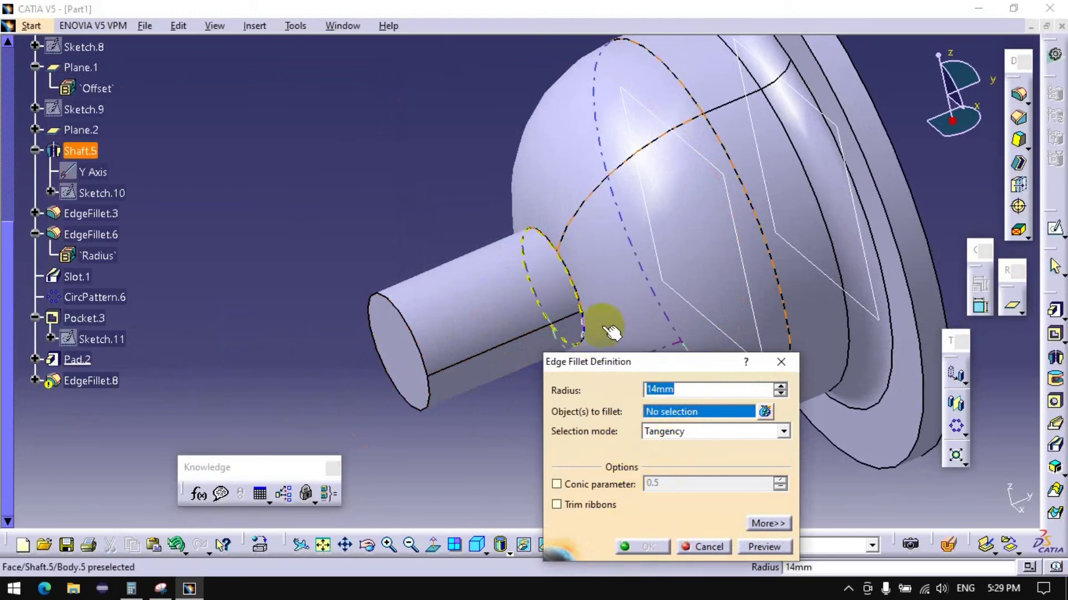
pyautogui.click(576, 301)
pyautogui.click(637, 545)
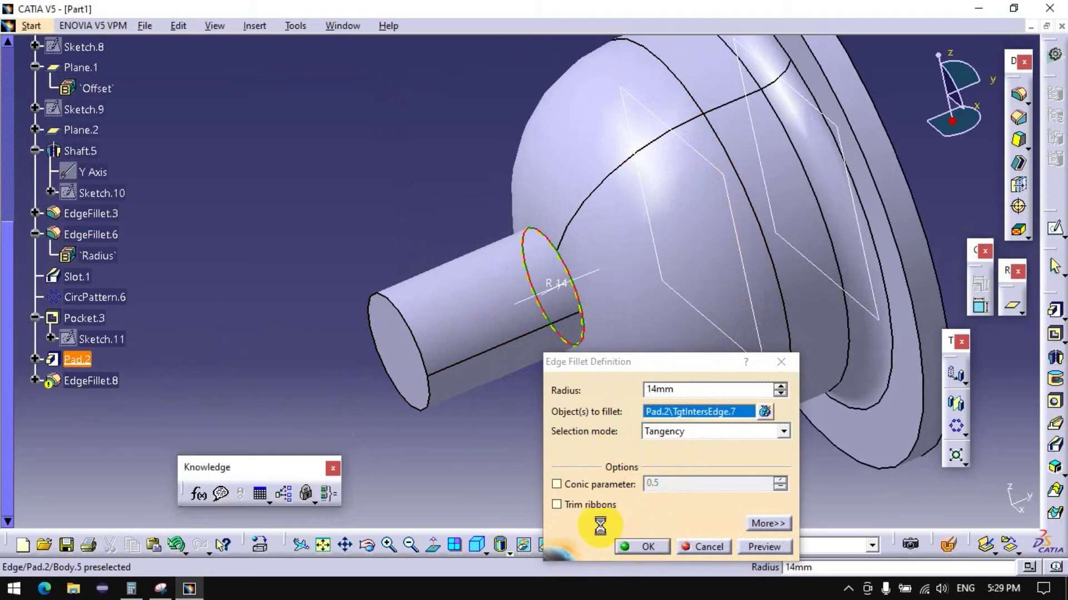
pyautogui.moveTo(624, 274)
pyautogui.mouseDown(button='middle')
pyautogui.moveTo(388, 343)
pyautogui.moveTo(405, 352)
pyautogui.mouseUp(button='middle')
# Step: Collapse Body.5 and Body.4 in the tree and make Body.4 visible again
pyautogui.scroll(1, 231, 328)
pyautogui.scroll(3, 141, 288)
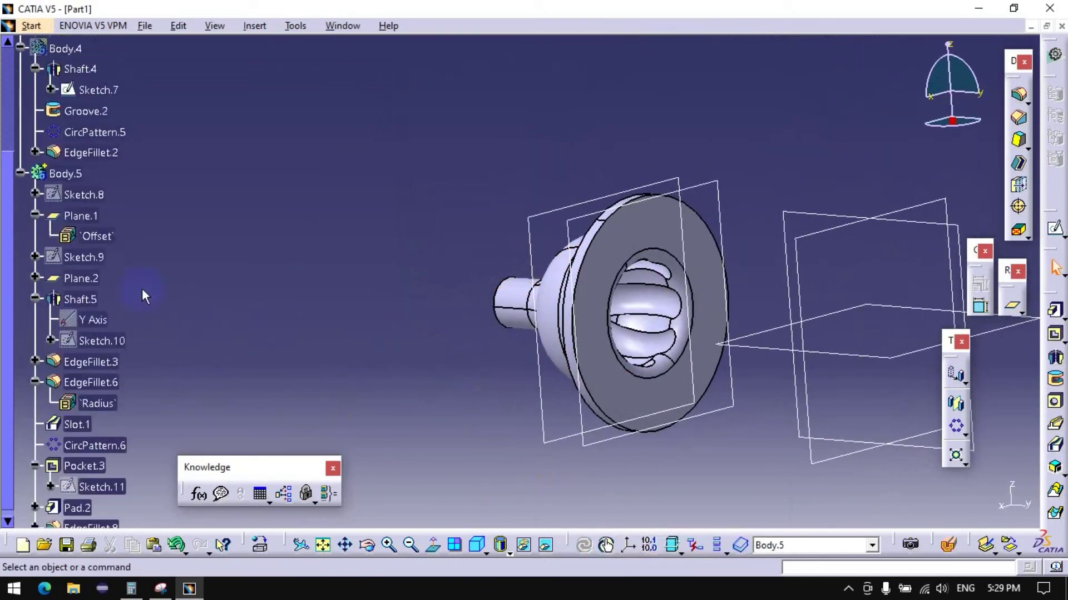
pyautogui.click(20, 174)
pyautogui.scroll(3, 14, 184)
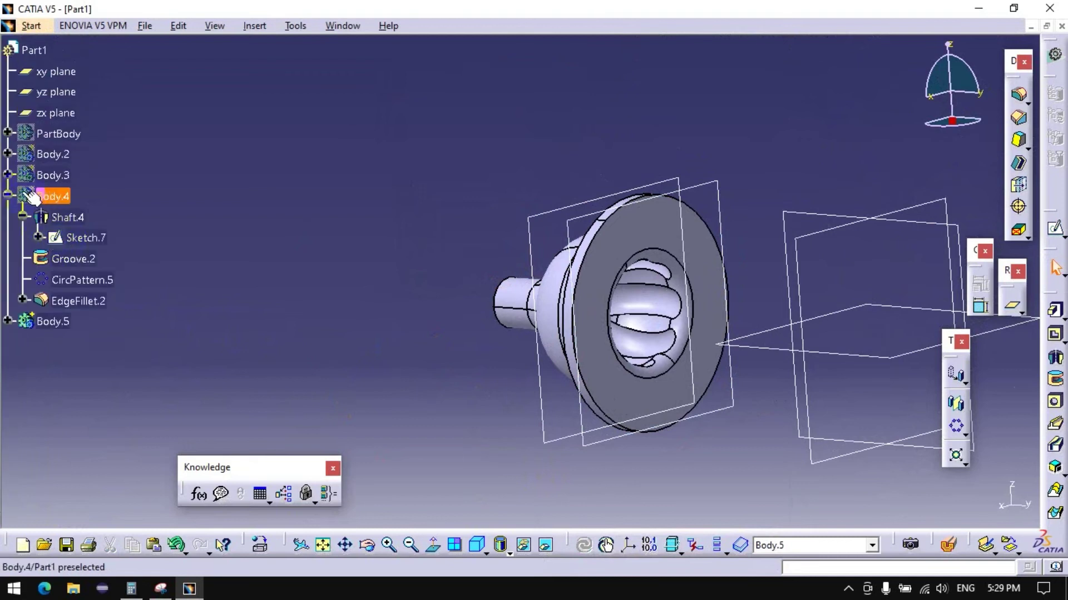
pyautogui.click(7, 196)
pyautogui.rightClick(55, 197)
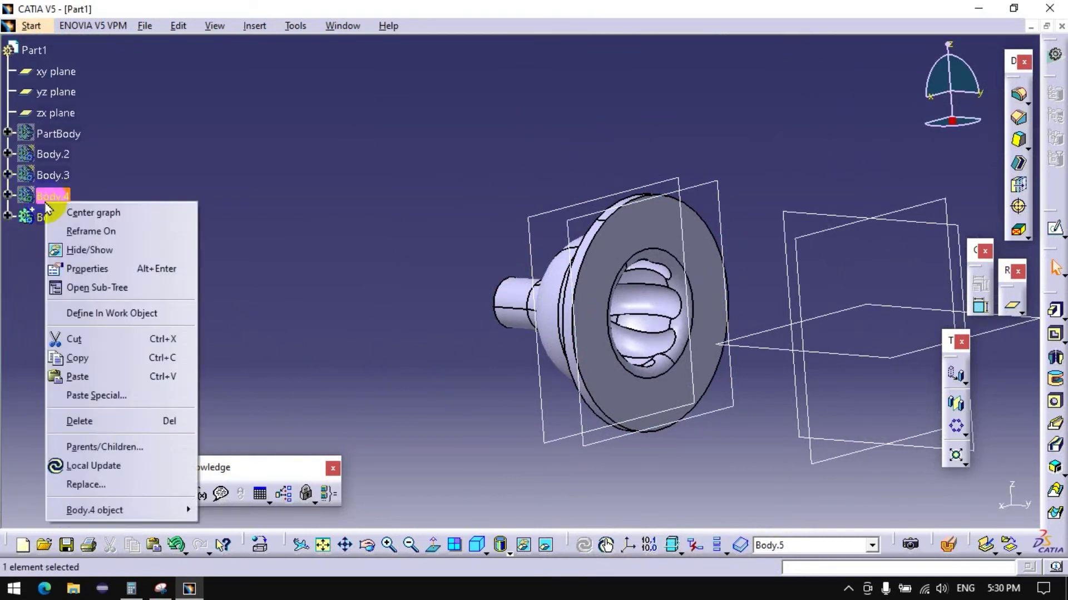
pyautogui.click(57, 251)
pyautogui.moveTo(414, 205)
pyautogui.mouseDown(button='middle')
pyautogui.moveTo(310, 239)
pyautogui.moveTo(603, 227)
pyautogui.moveTo(608, 131)
pyautogui.moveTo(550, 194)
pyautogui.moveTo(565, 208)
pyautogui.moveTo(643, 184)
pyautogui.moveTo(636, 179)
pyautogui.moveTo(621, 208)
pyautogui.moveTo(655, 179)
pyautogui.moveTo(691, 114)
pyautogui.moveTo(696, 11)
pyautogui.moveTo(586, 260)
pyautogui.moveTo(464, 340)
pyautogui.moveTo(591, 343)
pyautogui.moveTo(641, 290)
pyautogui.moveTo(610, 309)
pyautogui.moveTo(612, 238)
pyautogui.moveTo(675, 334)
pyautogui.moveTo(553, 274)
pyautogui.moveTo(572, 346)
pyautogui.moveTo(636, 423)
pyautogui.moveTo(567, 333)
pyautogui.moveTo(710, 306)
pyautogui.moveTo(768, 269)
pyautogui.moveTo(538, 358)
pyautogui.moveTo(572, 269)
pyautogui.moveTo(572, 316)
pyautogui.moveTo(590, 367)
pyautogui.moveTo(584, 359)
pyautogui.mouseUp(button='middle')
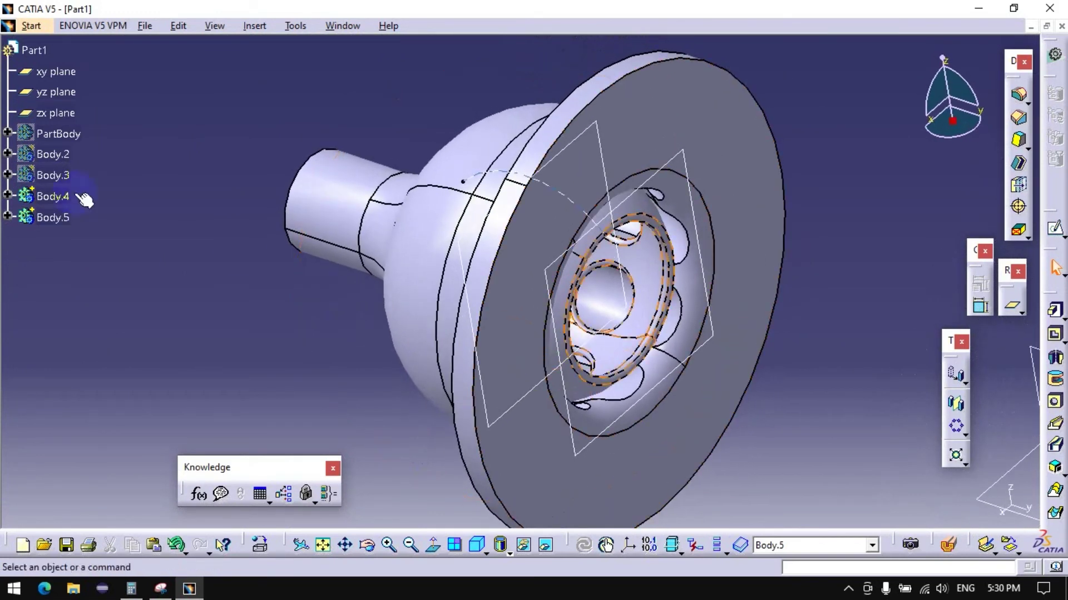
# Step: Show Body.3, Body.2 and PartBody, view the flange, and expand Body.5
pyautogui.rightClick(61, 177)
pyautogui.click(95, 221)
pyautogui.rightClick(53, 156)
pyautogui.click(95, 201)
pyautogui.rightClick(50, 143)
pyautogui.click(92, 189)
pyautogui.moveTo(226, 215)
pyautogui.mouseDown(button='middle')
pyautogui.moveTo(298, 279)
pyautogui.moveTo(437, 331)
pyautogui.moveTo(477, 298)
pyautogui.moveTo(369, 362)
pyautogui.moveTo(395, 365)
pyautogui.mouseUp(button='middle')
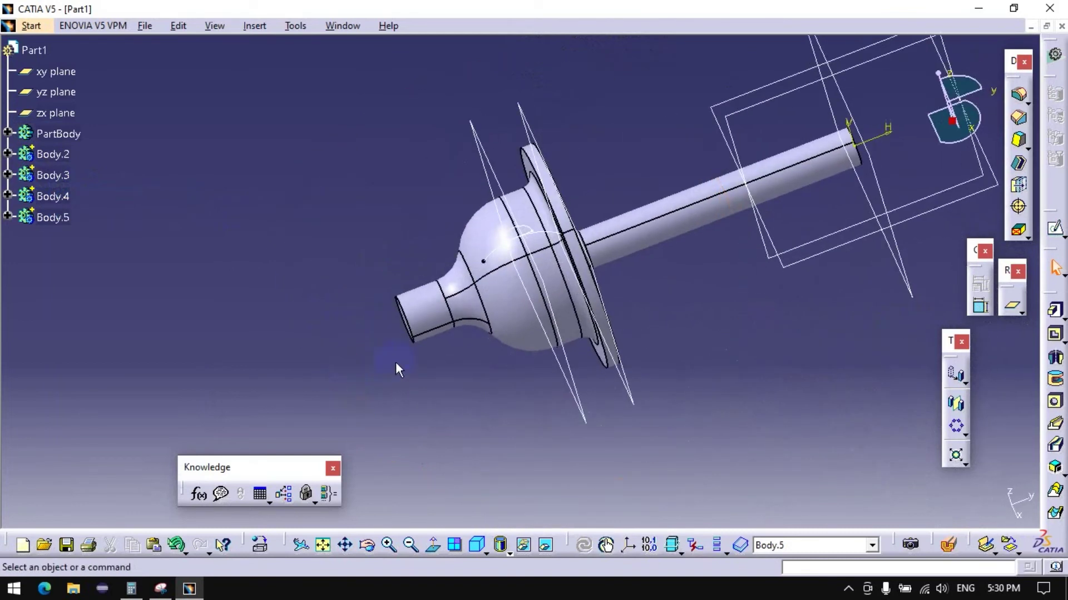
pyautogui.moveTo(169, 250)
pyautogui.mouseDown(button='middle')
pyautogui.moveTo(483, 345)
pyautogui.moveTo(348, 279)
pyautogui.moveTo(353, 210)
pyautogui.moveTo(436, 255)
pyautogui.moveTo(398, 338)
pyautogui.moveTo(393, 298)
pyautogui.moveTo(443, 262)
pyautogui.moveTo(419, 317)
pyautogui.moveTo(414, 231)
pyautogui.mouseUp(button='middle')
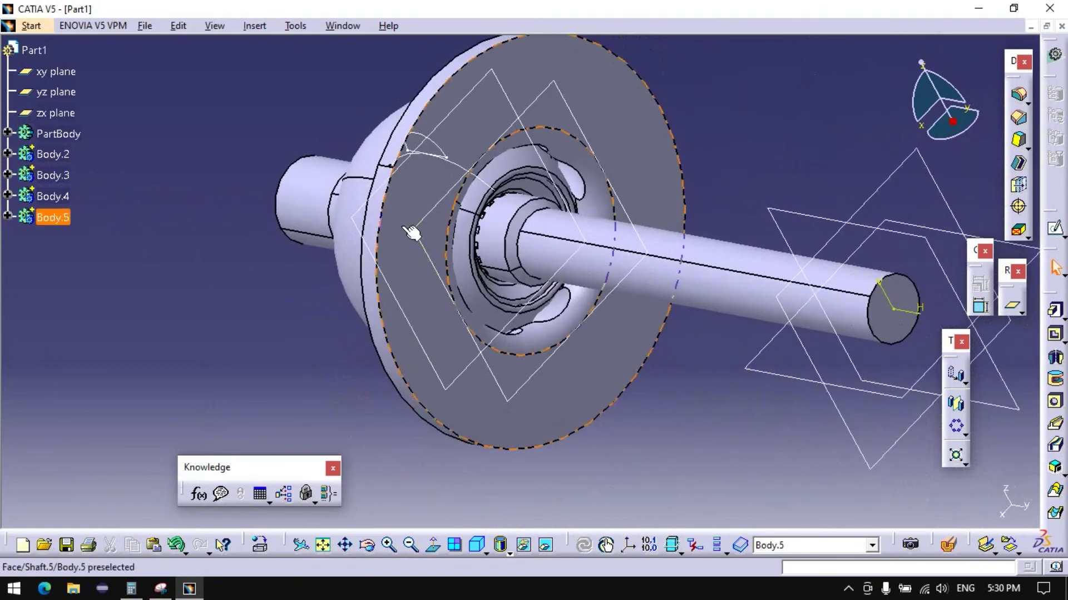
pyautogui.click(8, 217)
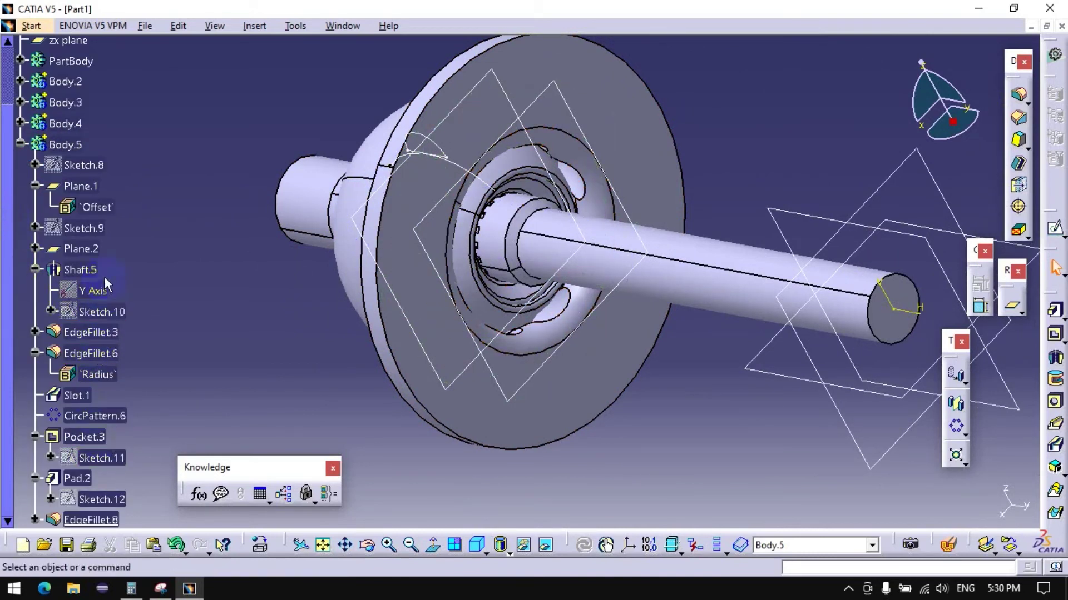
# Step: Zoom into the shaft profile sketch and change Offset.94 to 45 mm
pyautogui.moveTo(484, 322)
pyautogui.mouseDown(button='middle')
pyautogui.moveTo(498, 448)
pyautogui.moveTo(488, 393)
pyautogui.mouseUp(button='middle')
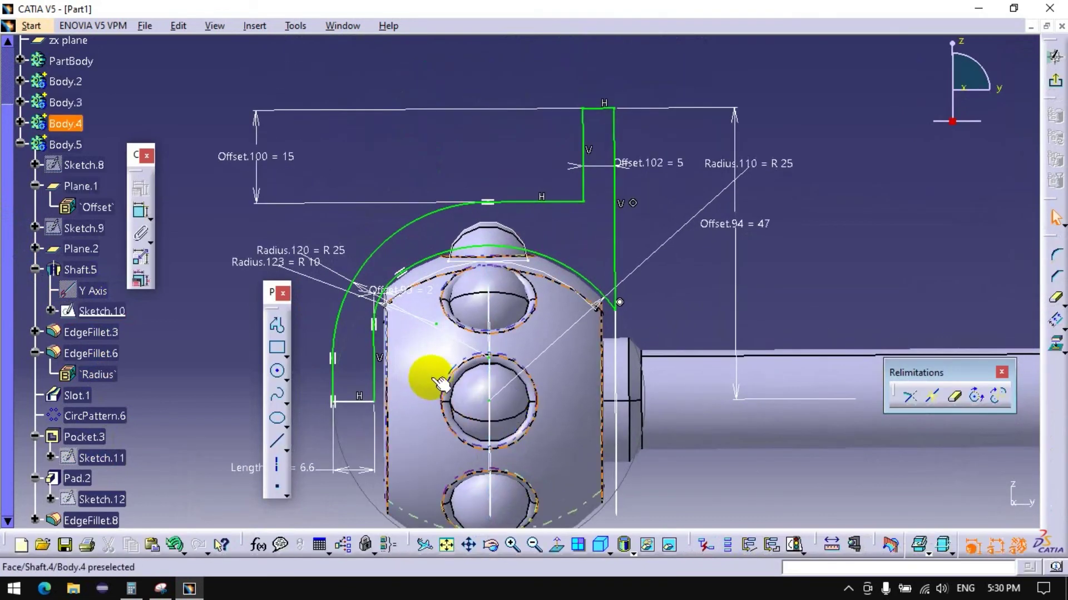
pyautogui.moveTo(429, 374); pyautogui.dragTo(498, 362, button='middle')
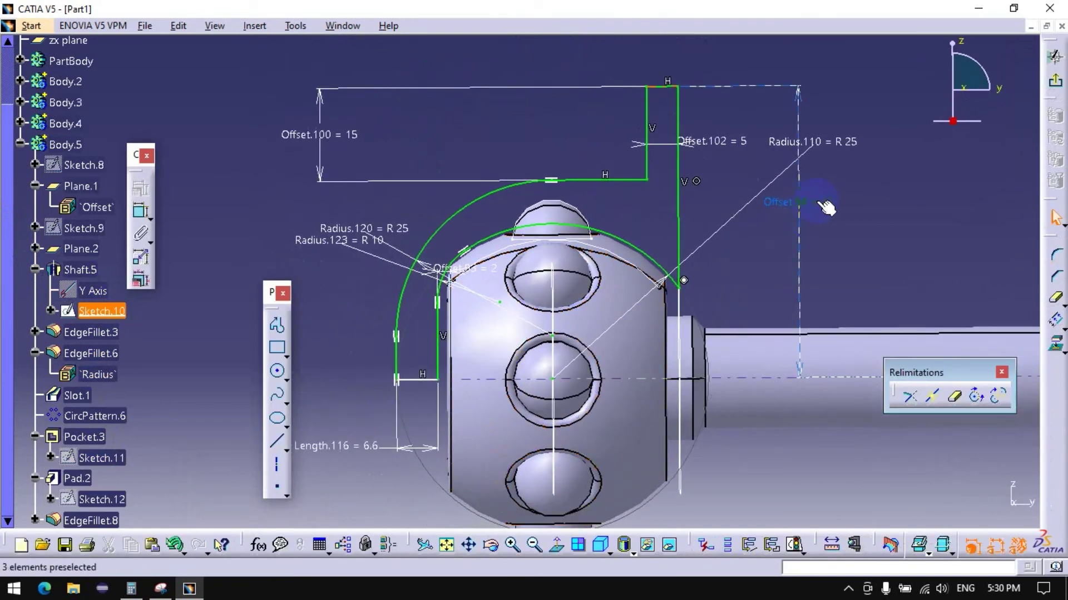
pyautogui.doubleClick(822, 205)
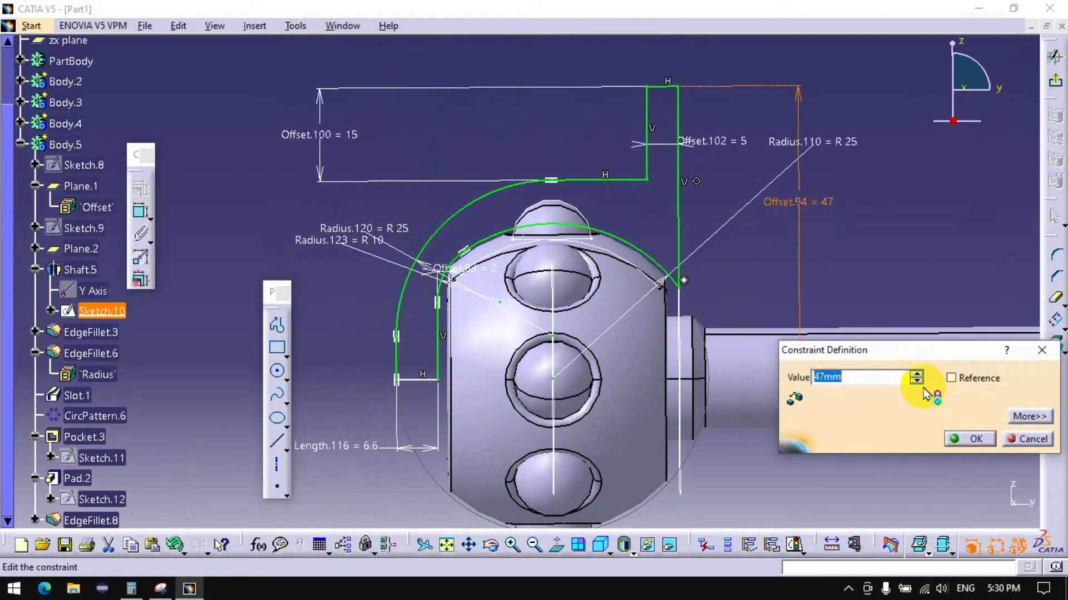
pyautogui.click(916, 382)
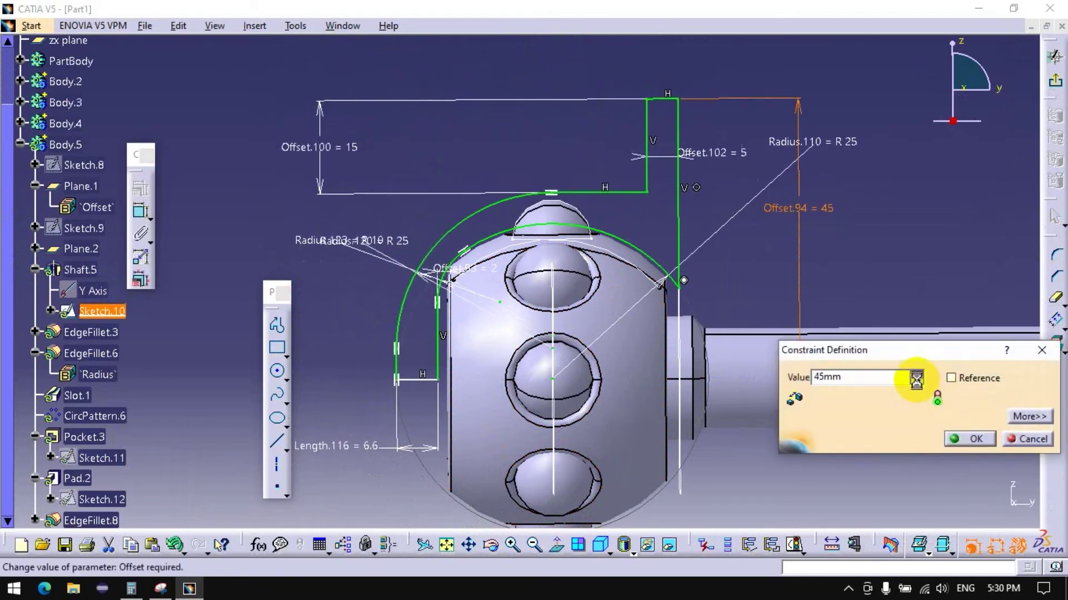
pyautogui.click(966, 439)
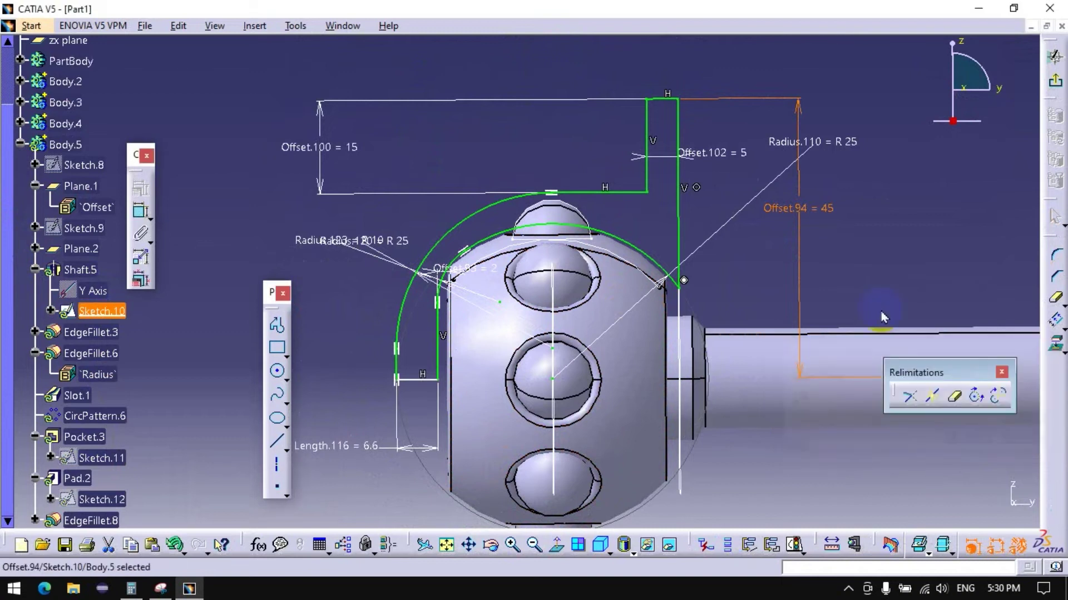
# Step: Set the Offset.100 dimension to 10 mm
pyautogui.doubleClick(353, 149)
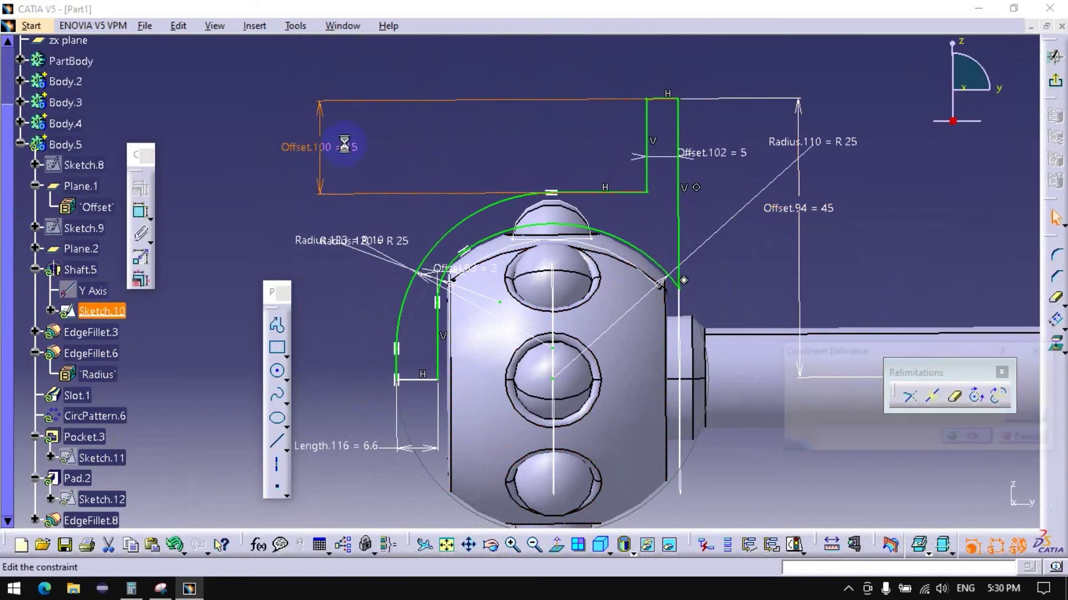
pyautogui.click(916, 381)
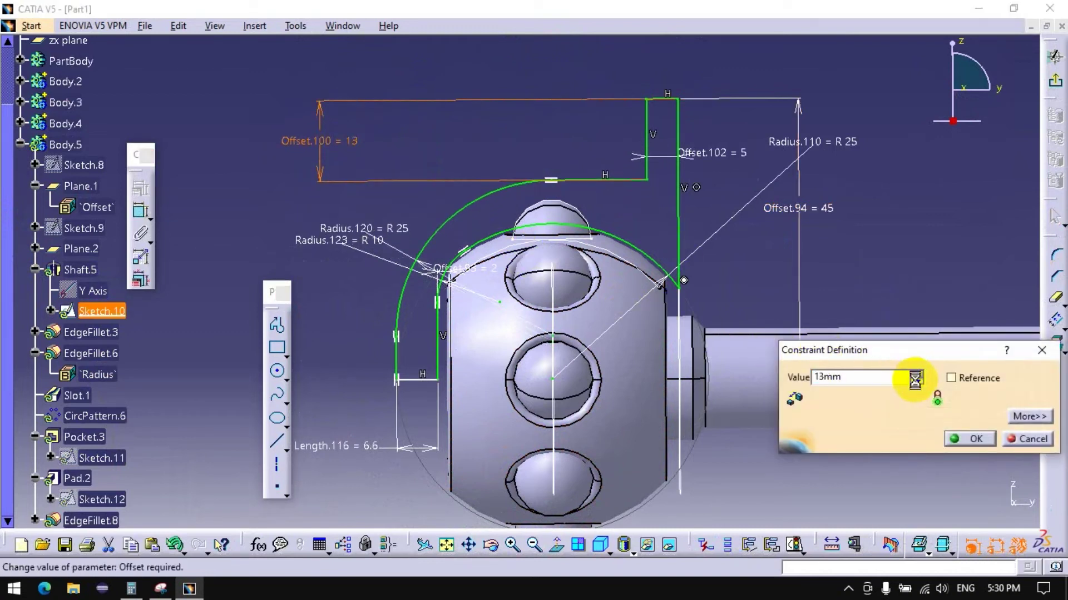
pyautogui.click(916, 381)
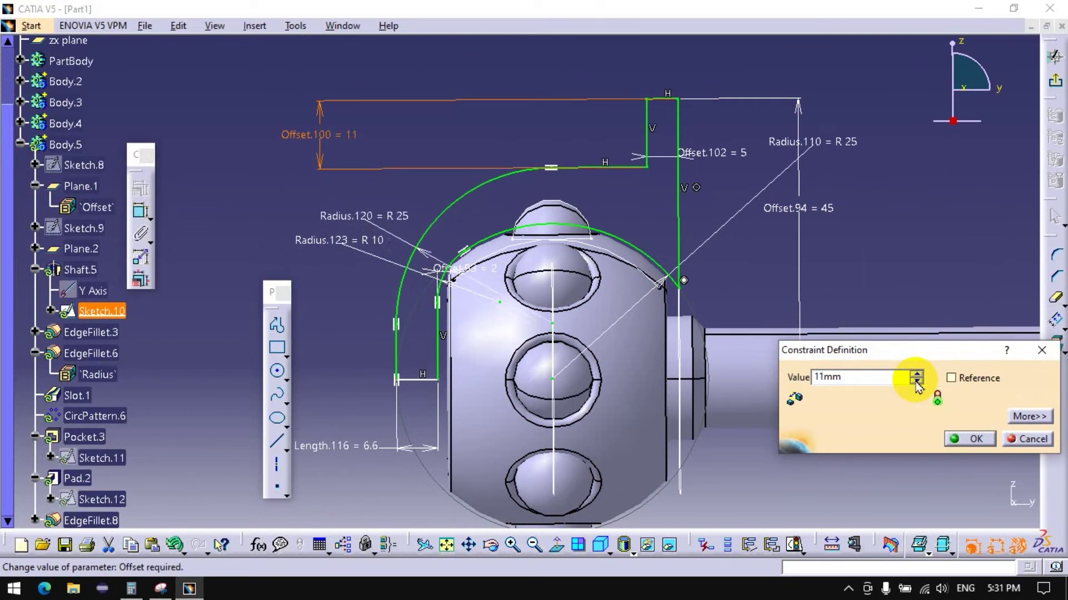
pyautogui.click(916, 381)
pyautogui.click(917, 381)
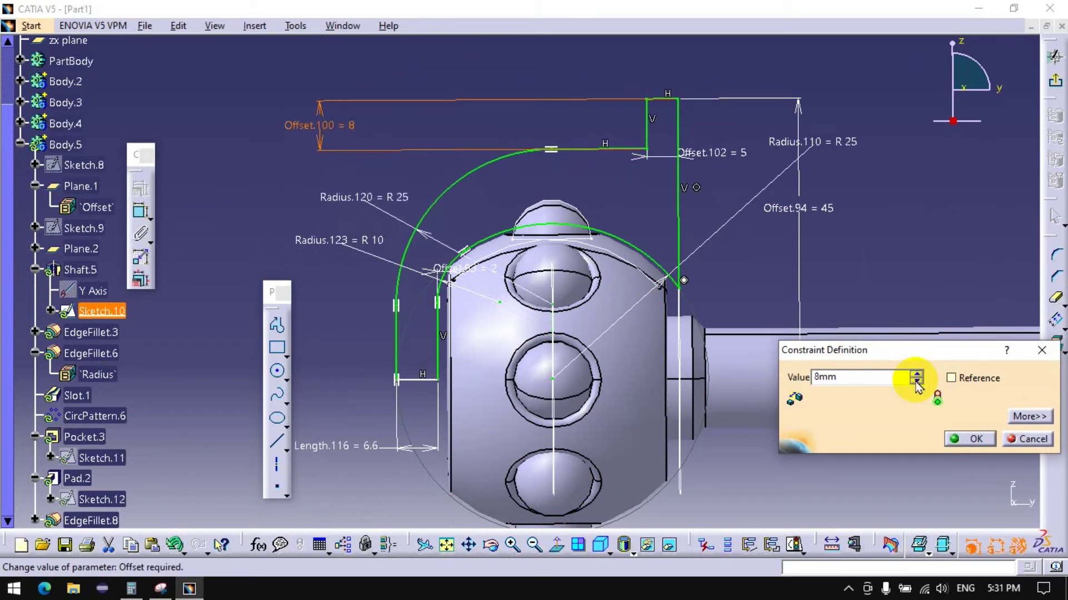
pyautogui.click(916, 375)
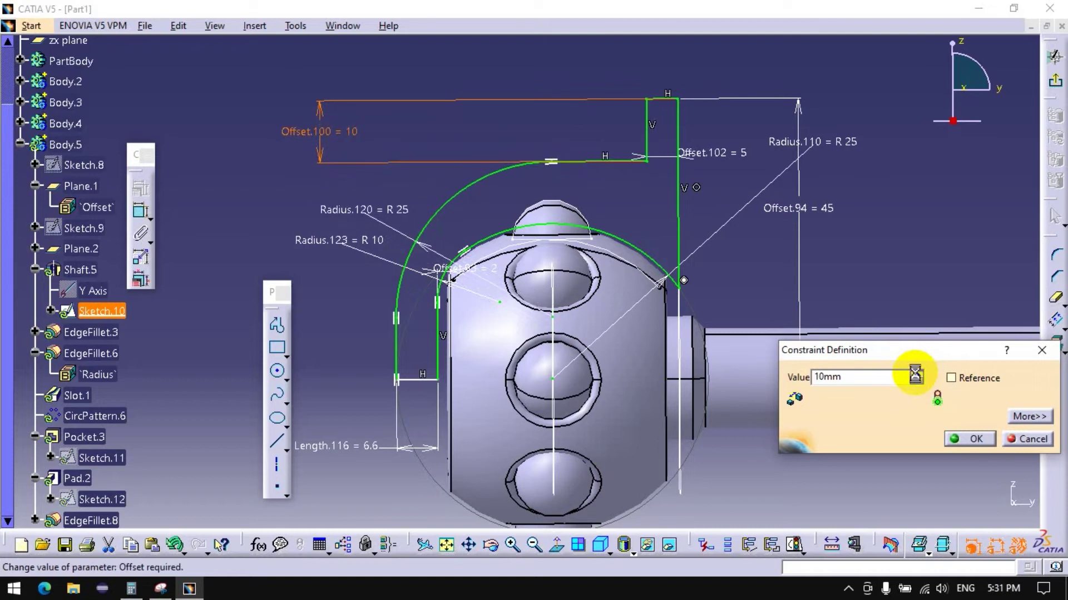
pyautogui.press('Return')
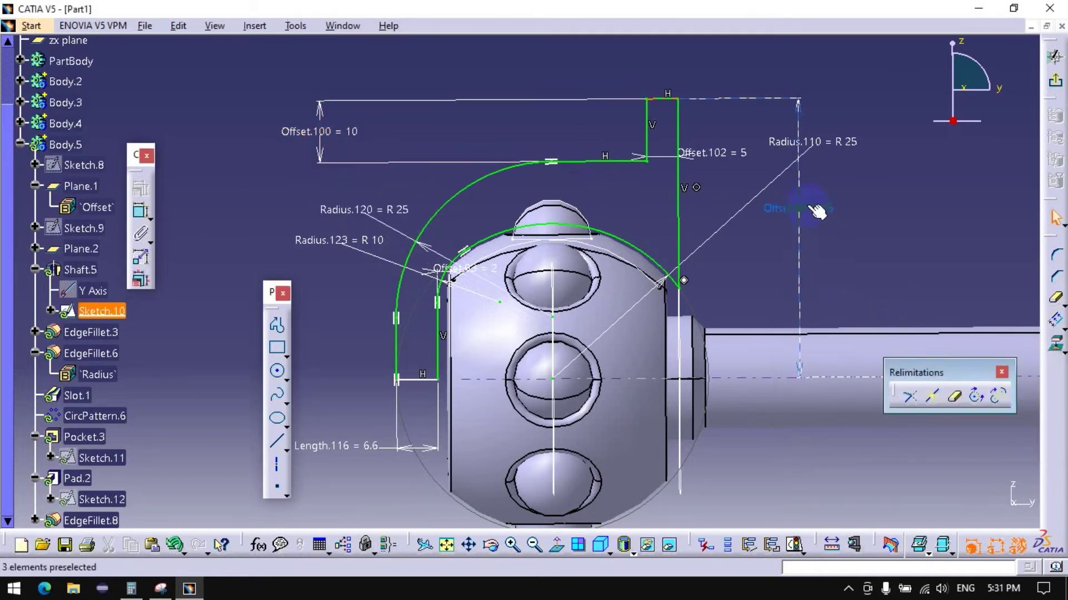
# Step: Bring the Offset.94 dimension down to 40 mm
pyautogui.doubleClick(815, 210)
pyautogui.click(916, 380)
pyautogui.click(916, 380)
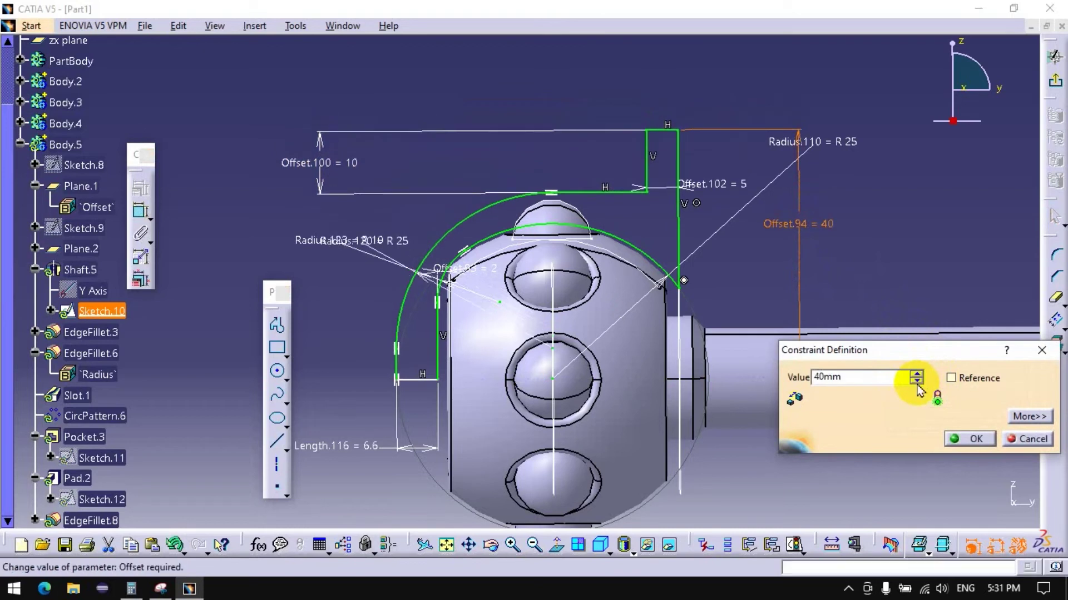
pyautogui.click(967, 438)
# Step: Keep Length.116 at 6.6 mm and leave the sketch for the 3D part
pyautogui.doubleClick(330, 445)
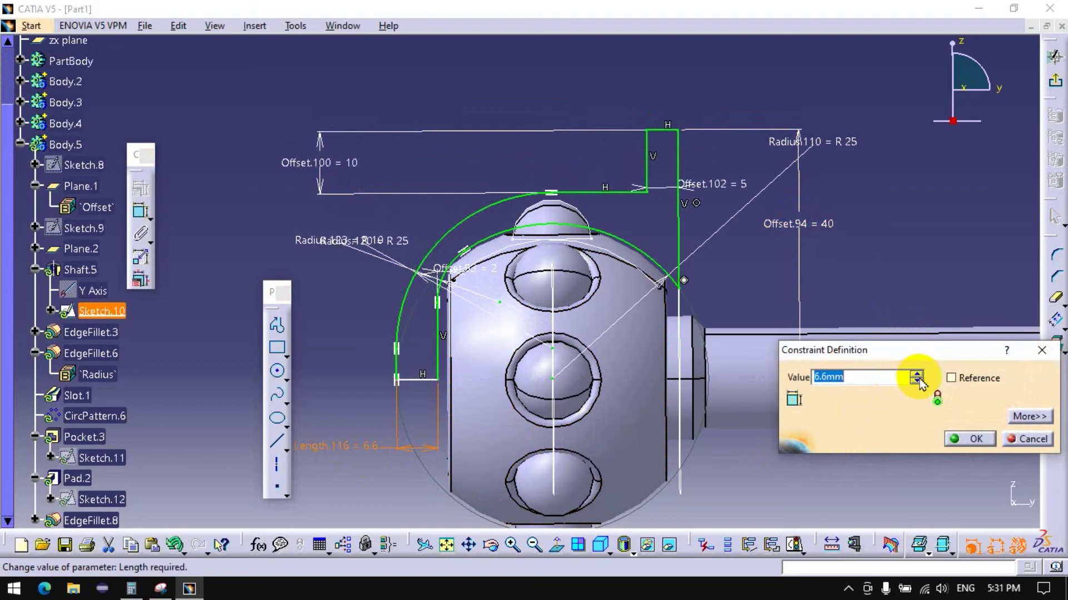
pyautogui.click(916, 376)
pyautogui.click(917, 382)
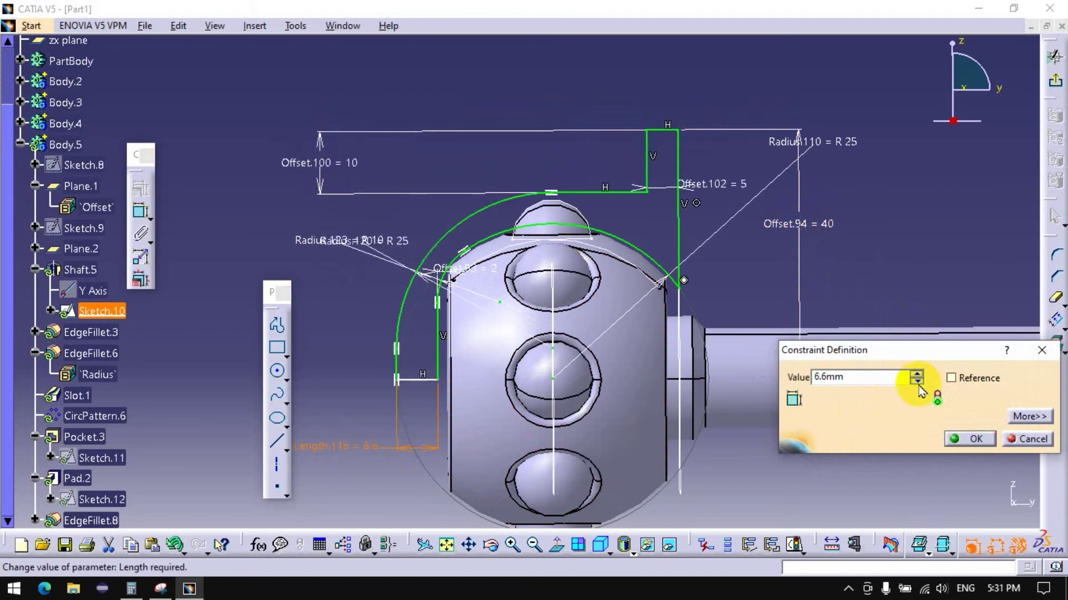
pyautogui.click(917, 382)
pyautogui.click(916, 374)
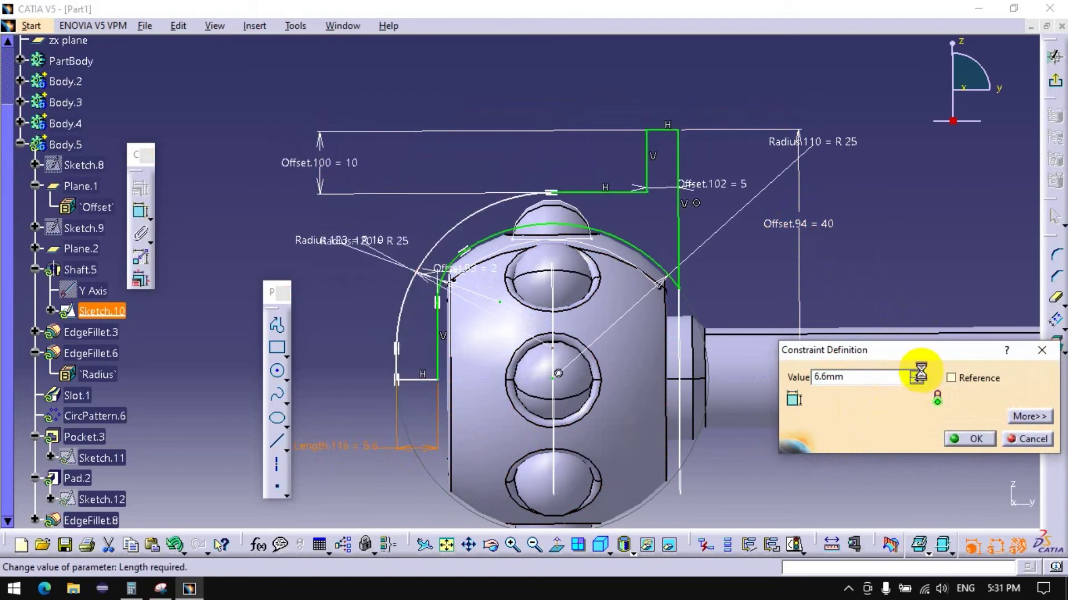
pyautogui.click(967, 438)
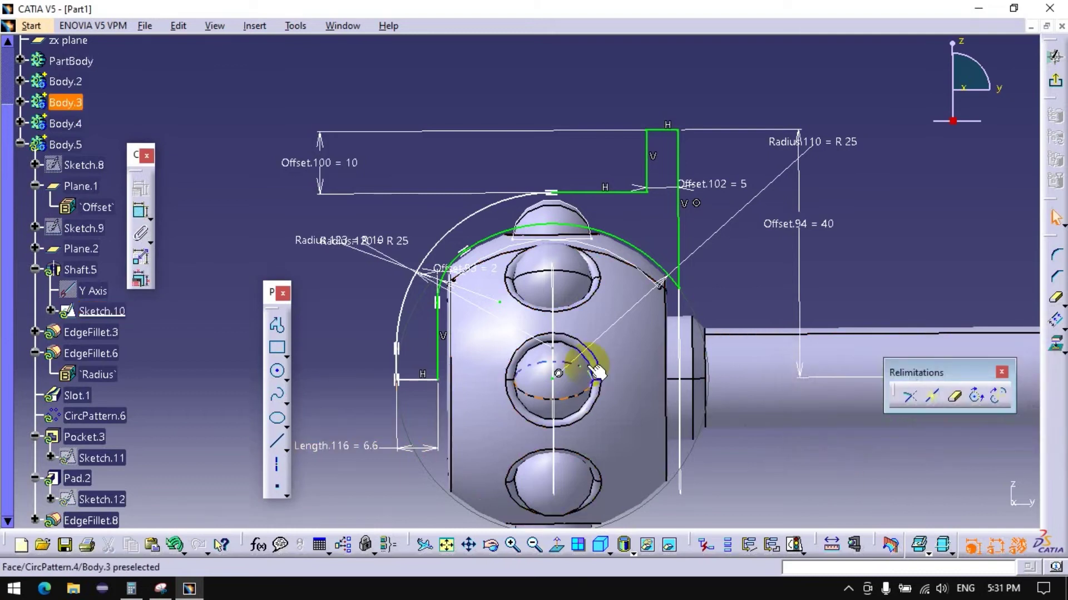
pyautogui.click(1055, 79)
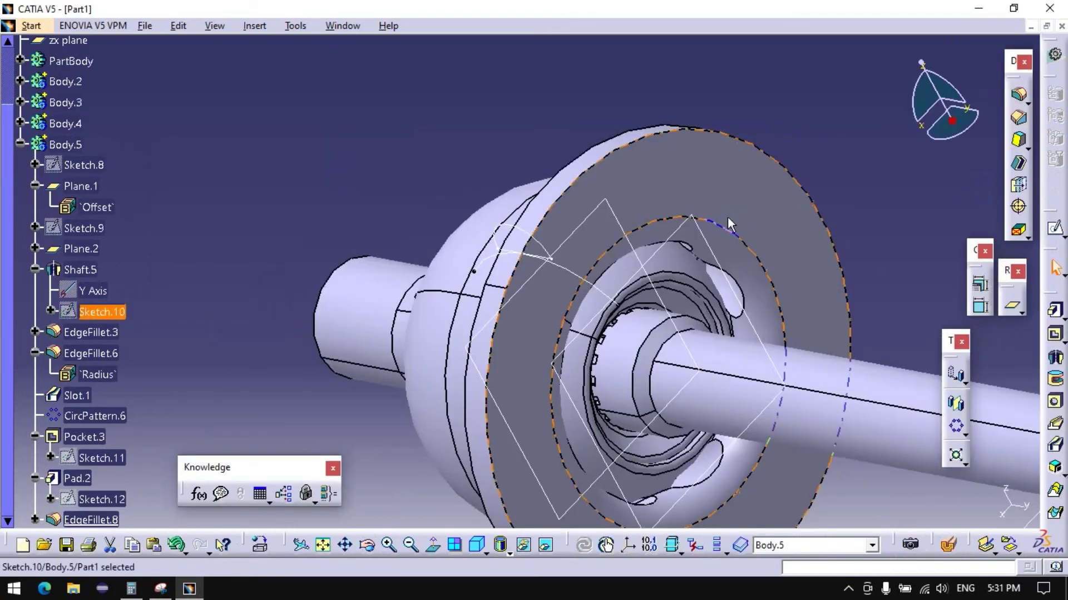
# Step: Start a new sketch on the flange's flat face
pyautogui.moveTo(730, 224); pyautogui.dragTo(772, 402, button='middle')
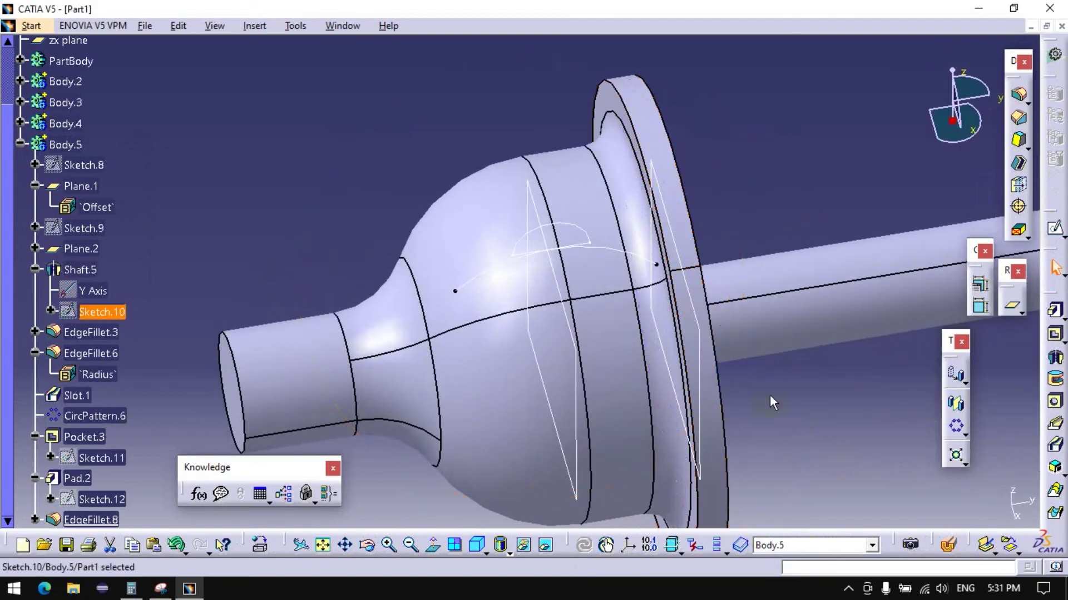
pyautogui.click(1045, 236)
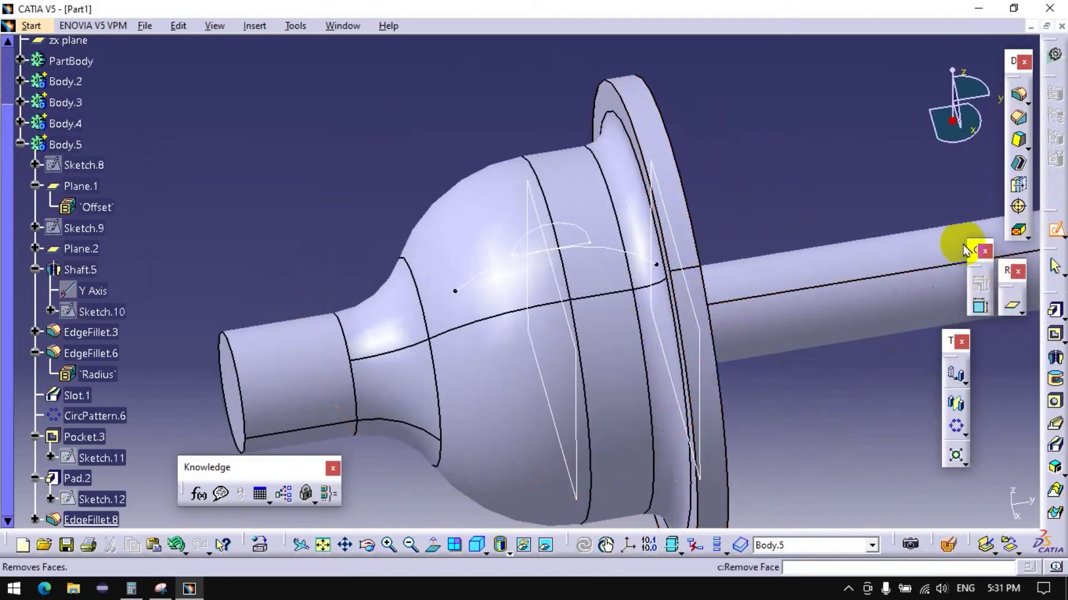
pyautogui.moveTo(639, 360); pyautogui.dragTo(743, 309, button='middle')
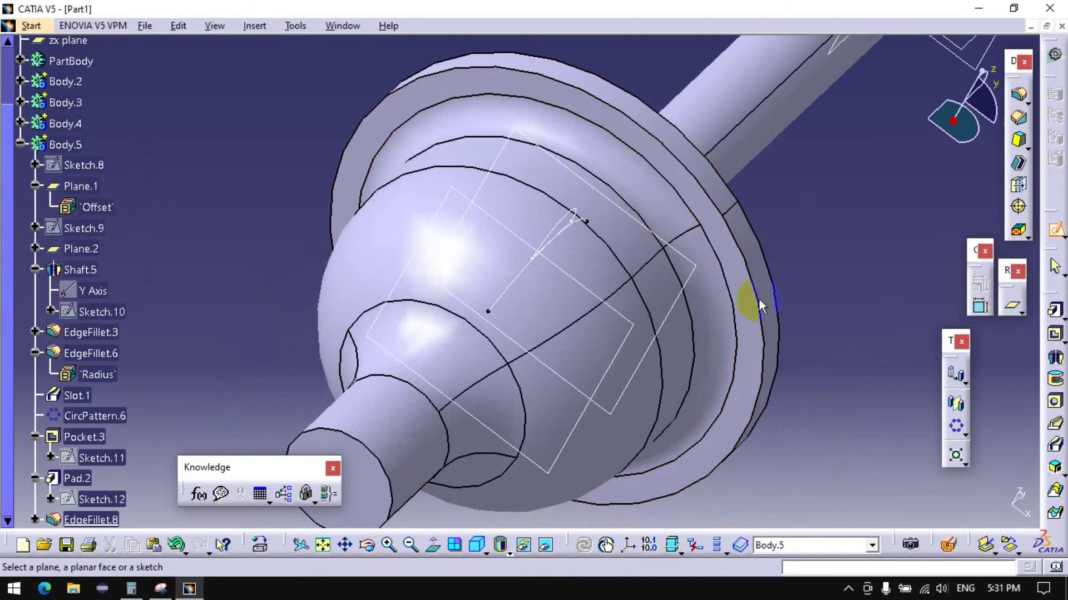
pyautogui.click(622, 133)
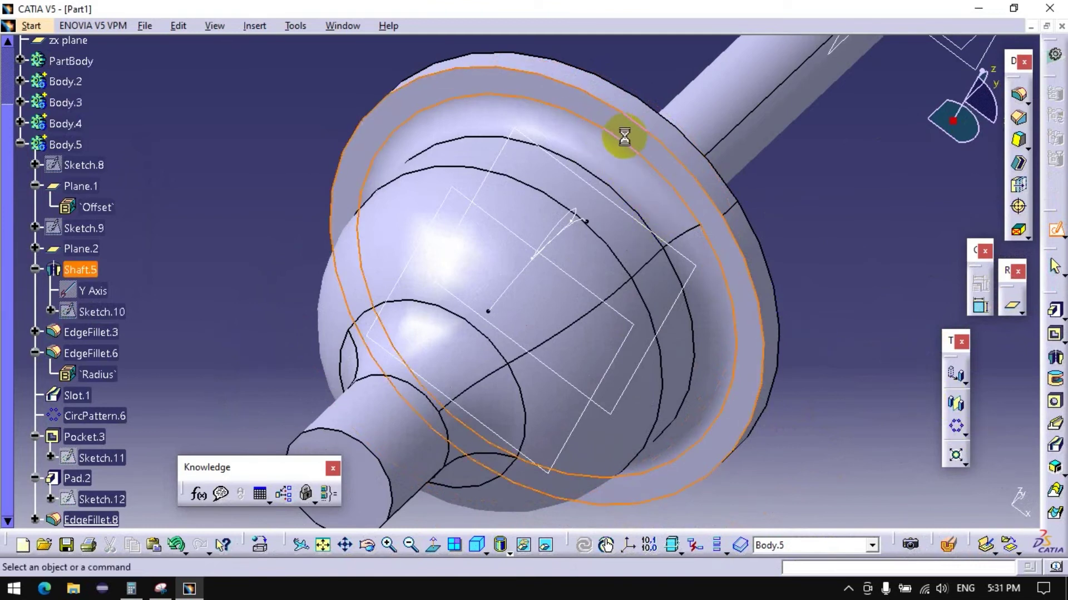
pyautogui.moveTo(742, 230); pyautogui.dragTo(725, 333, button='middle')
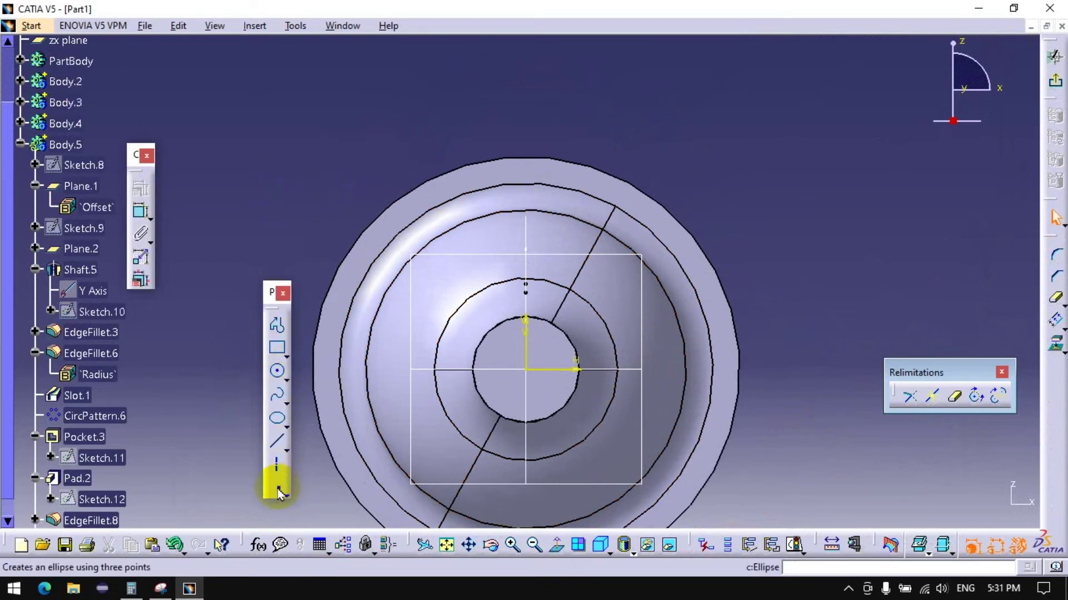
# Step: Place a point coincident with the vertical axis and the flange's outer circle, then exit
pyautogui.click(323, 203)
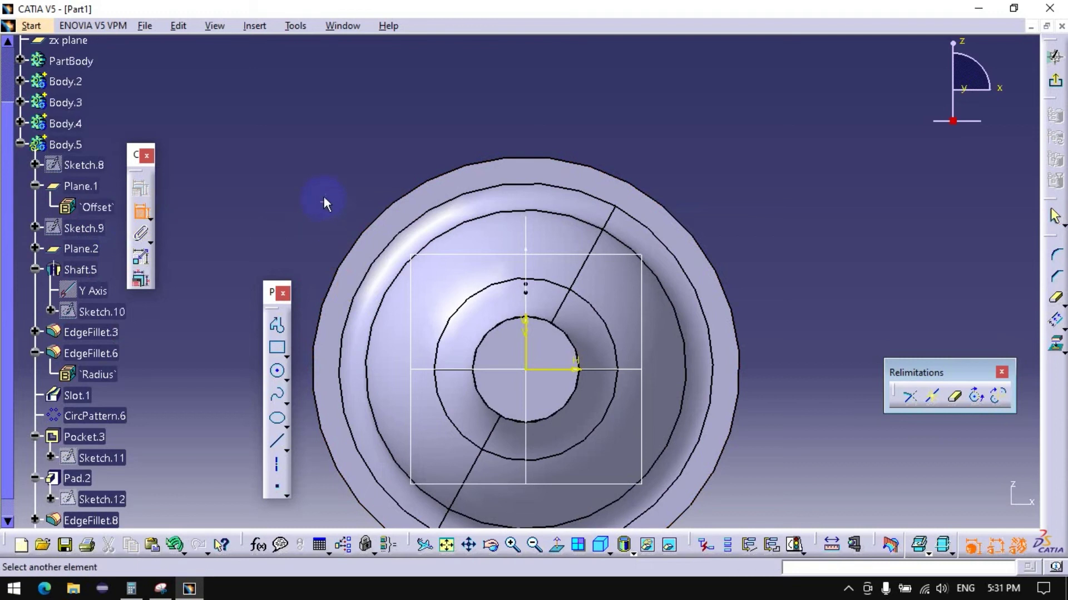
pyautogui.click(537, 349)
pyautogui.rightClick(591, 105)
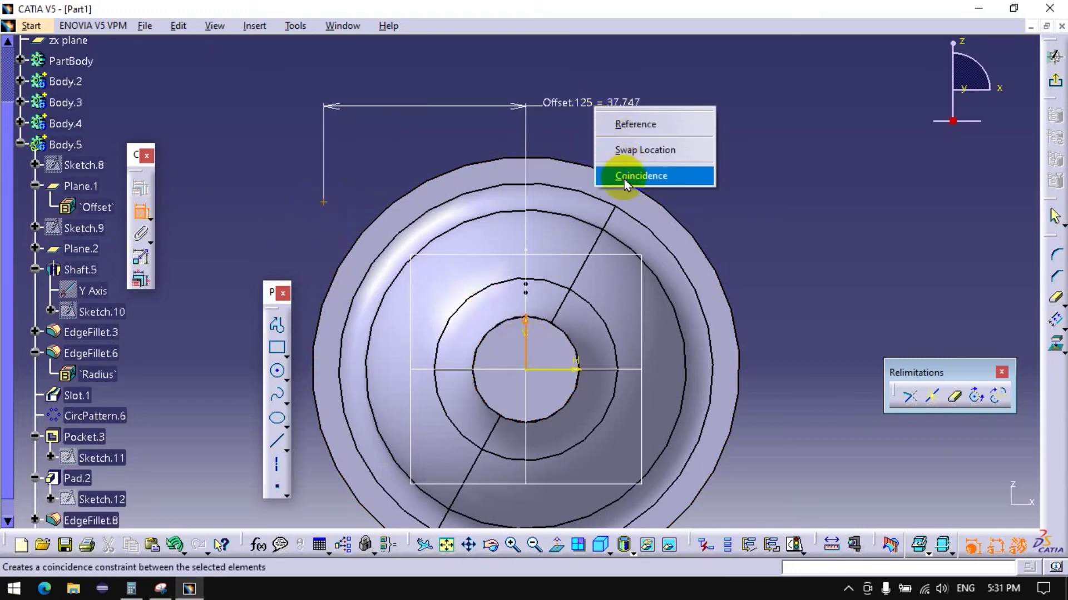
pyautogui.click(627, 179)
pyautogui.click(146, 220)
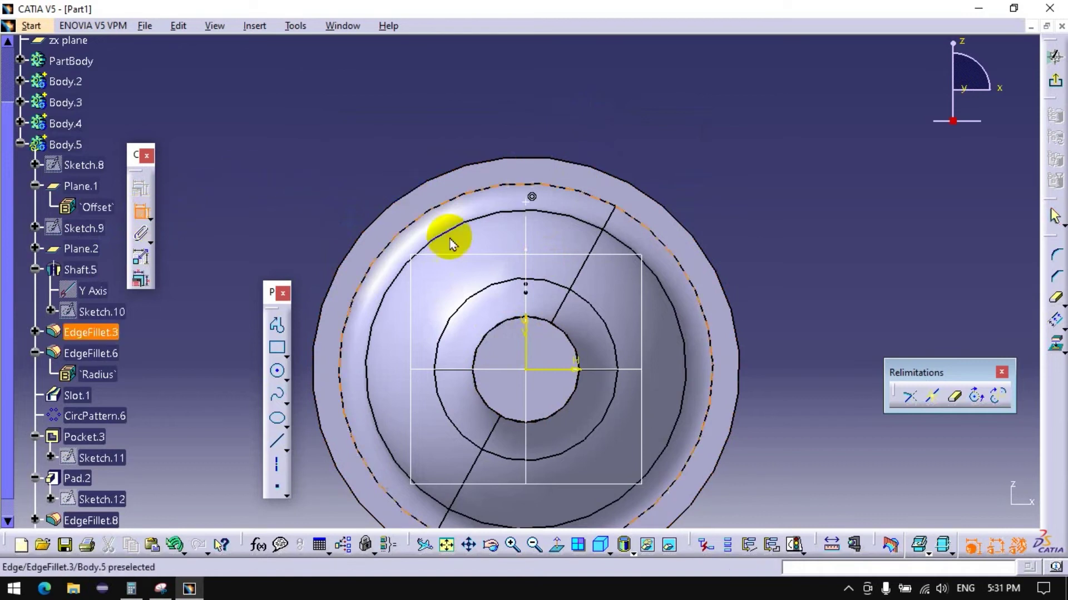
pyautogui.click(532, 198)
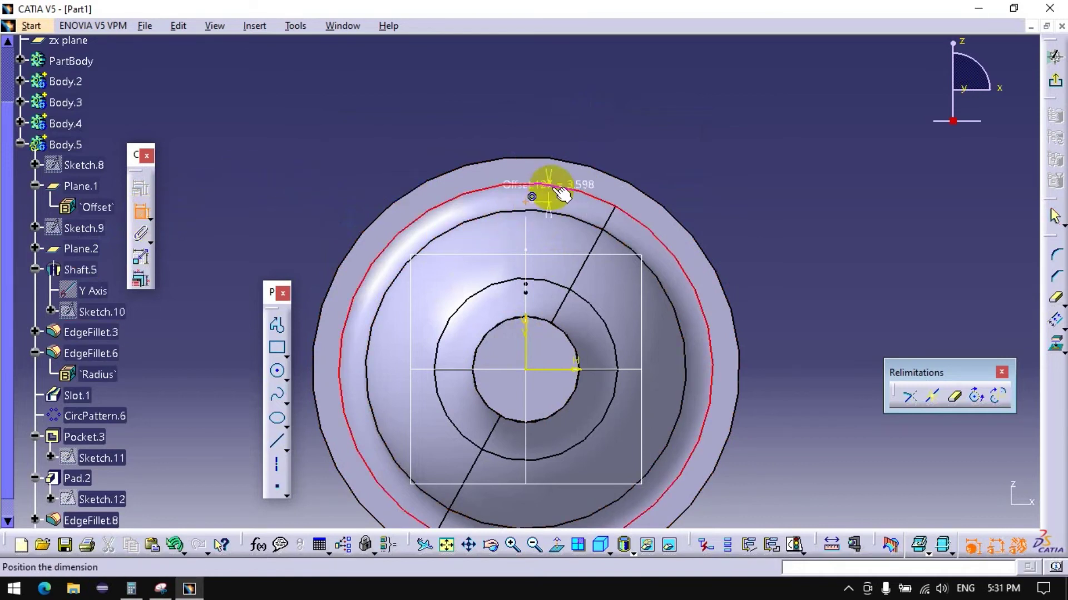
pyautogui.rightClick(666, 82)
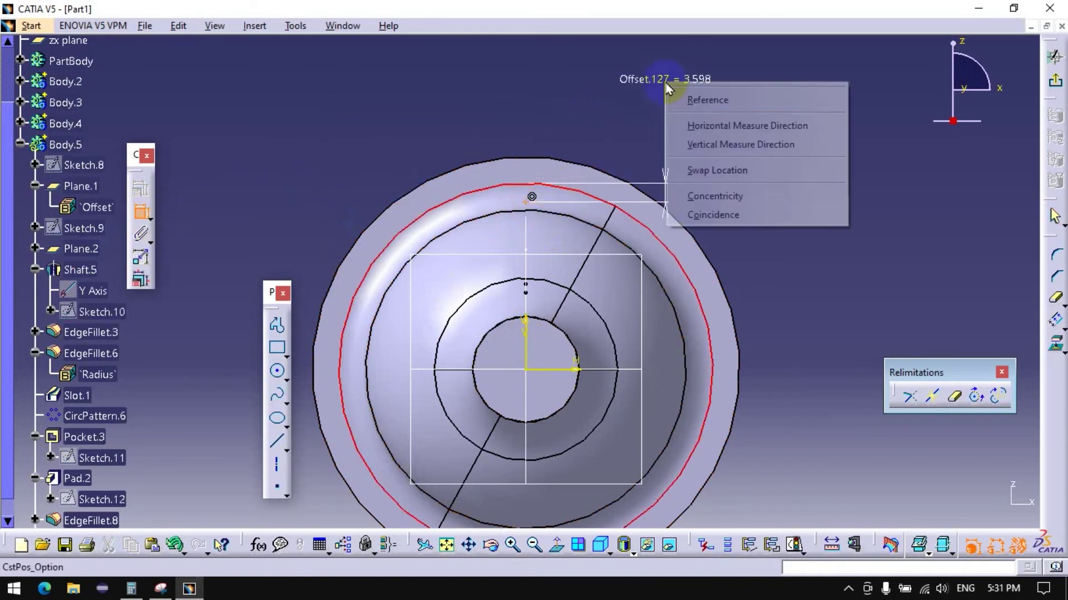
pyautogui.click(698, 219)
pyautogui.click(1055, 79)
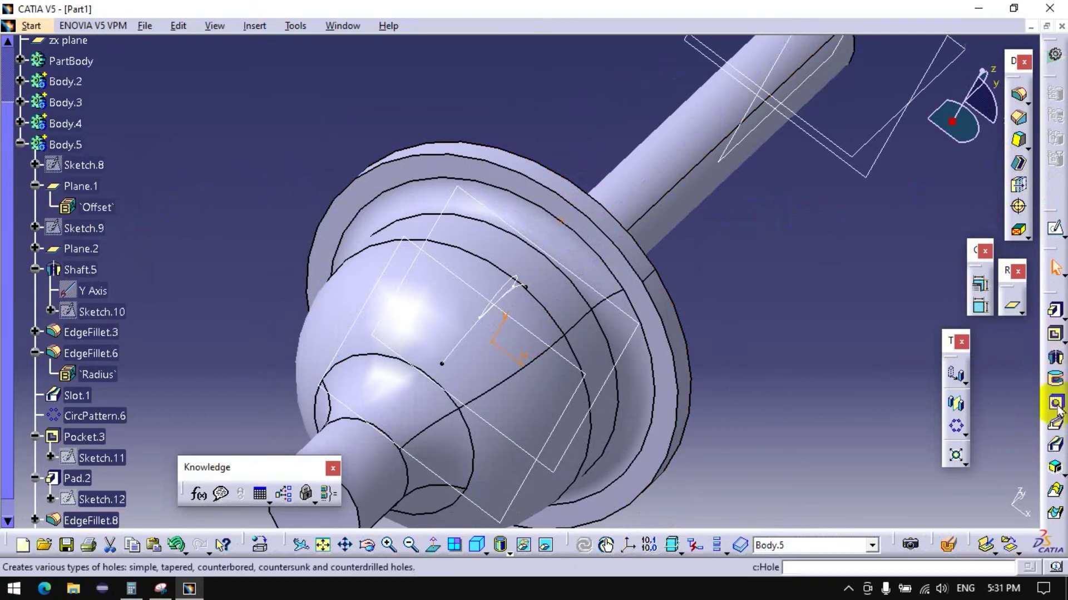
# Step: Start a hole on the flange by selecting its circular edge
pyautogui.click(1054, 408)
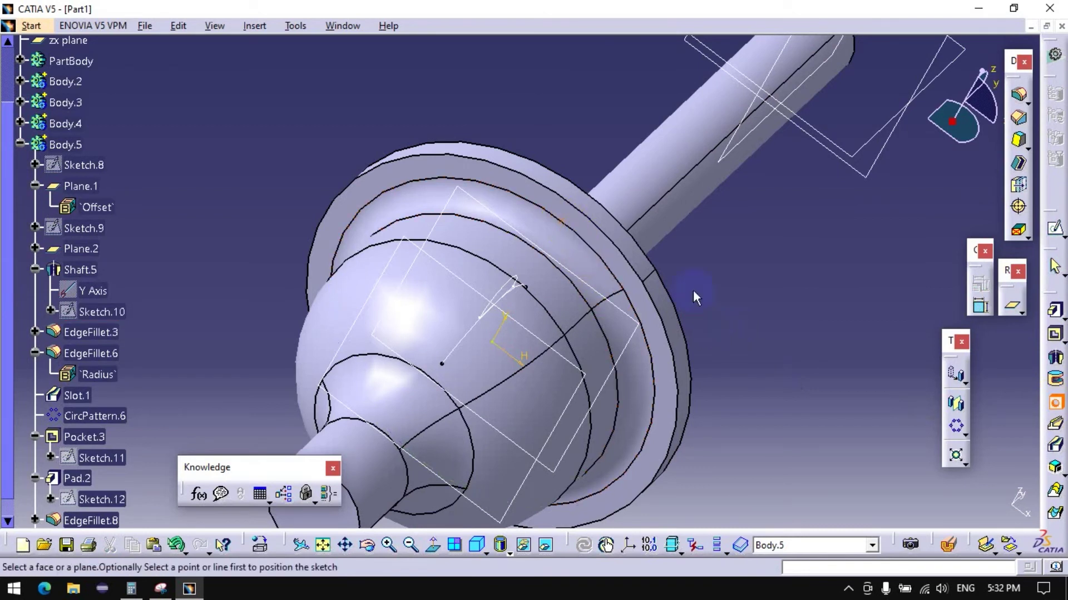
pyautogui.click(584, 231)
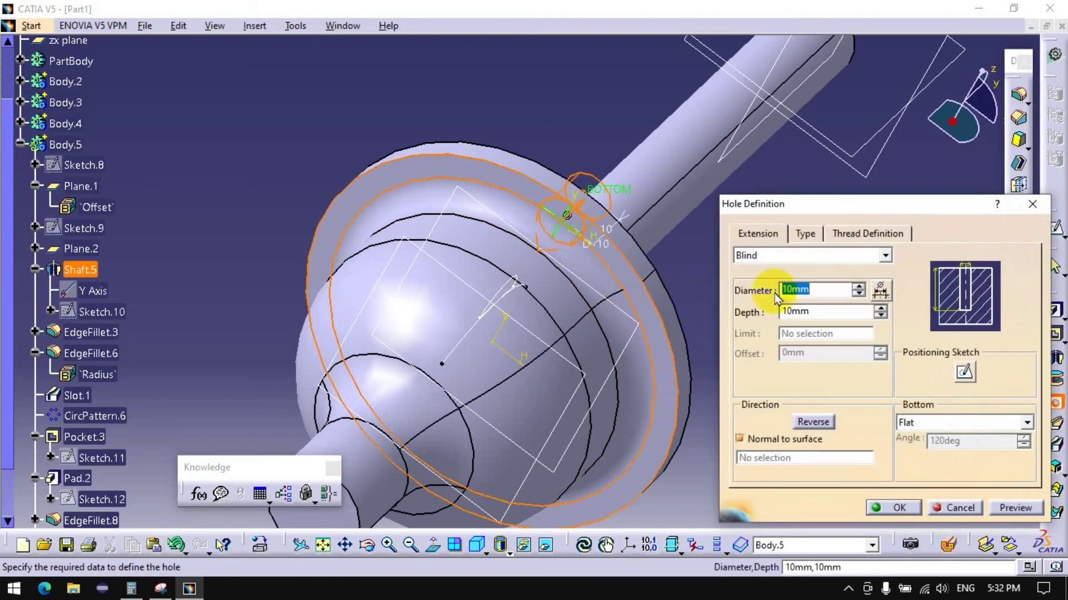
# Step: Change the hole type to Counterbored
pyautogui.click(803, 257)
pyautogui.click(805, 234)
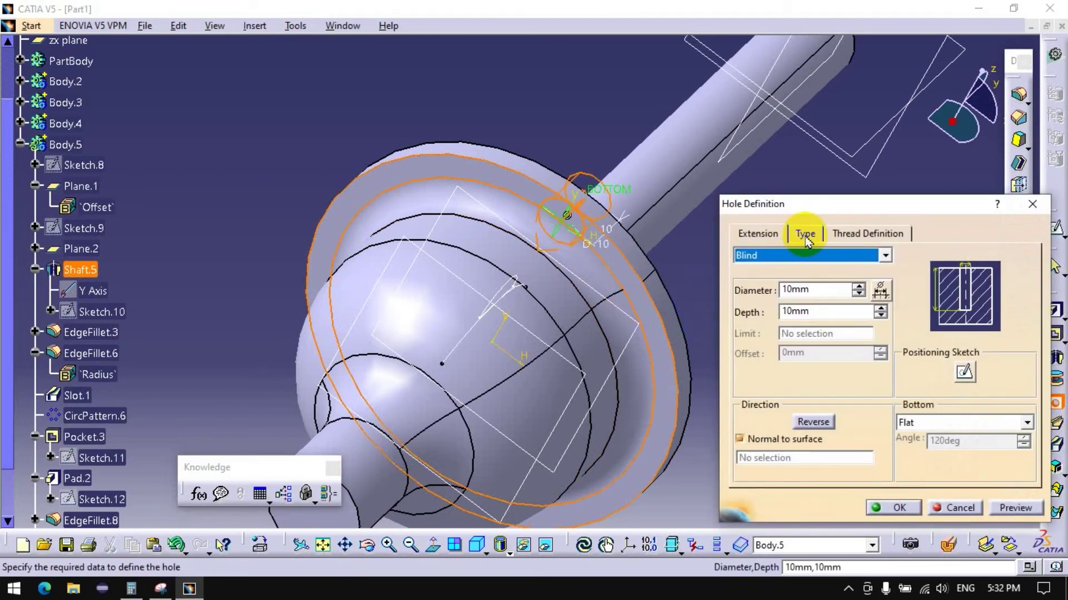
pyautogui.click(801, 256)
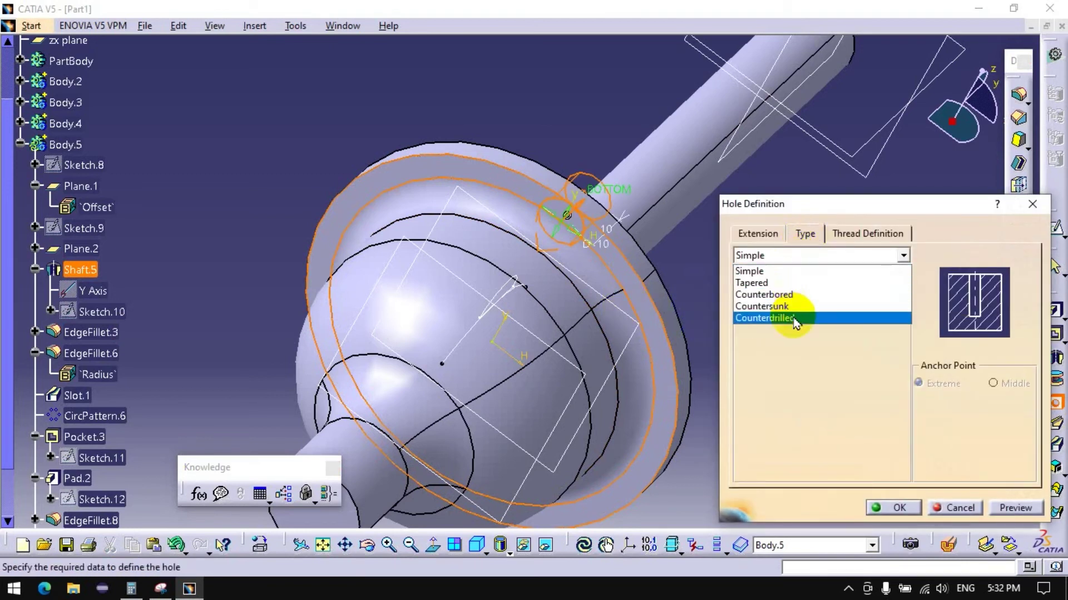
pyautogui.click(792, 296)
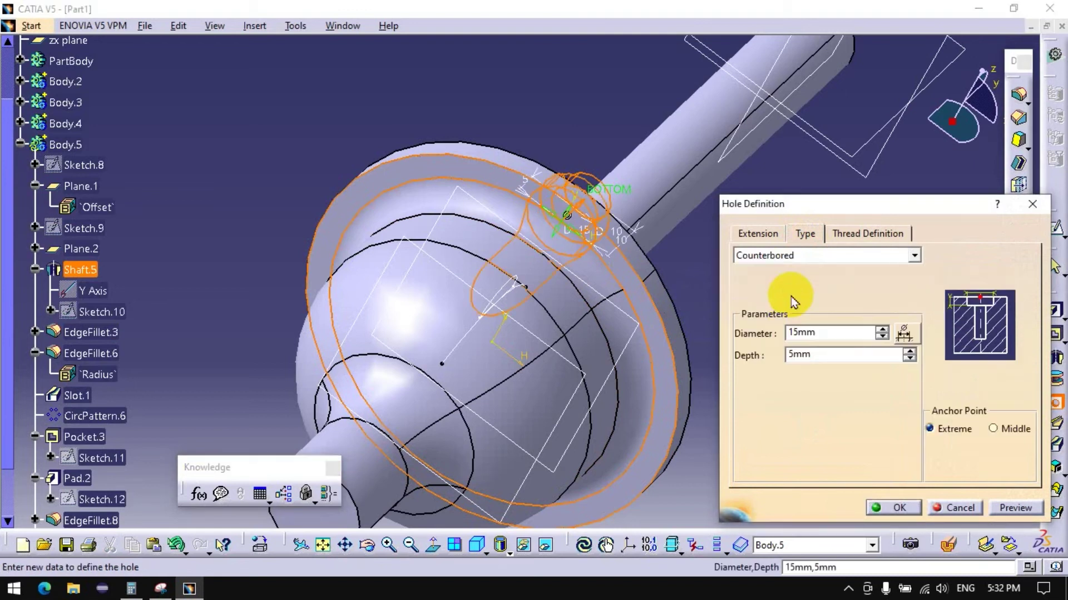
pyautogui.moveTo(508, 250)
pyautogui.mouseDown(button='middle')
pyautogui.moveTo(409, 177)
pyautogui.moveTo(409, 215)
pyautogui.moveTo(435, 222)
pyautogui.mouseUp(button='middle')
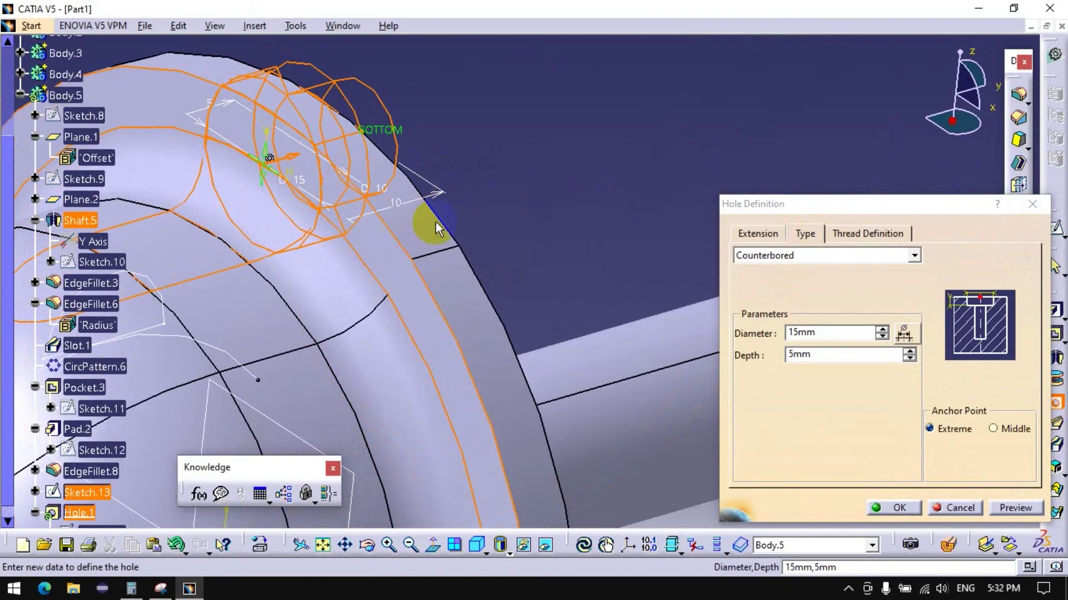
# Step: Keep the hole depth at 10 mm and set its diameter to 3 mm
pyautogui.click(750, 238)
pyautogui.click(881, 315)
pyautogui.click(881, 309)
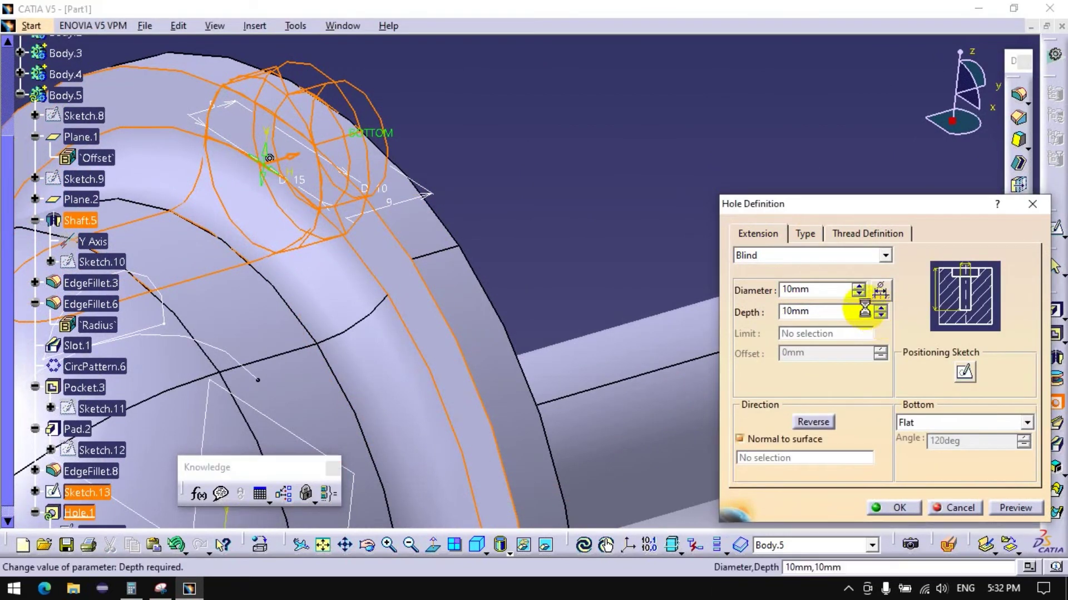
pyautogui.click(858, 293)
pyautogui.click(858, 293)
pyautogui.click(858, 293)
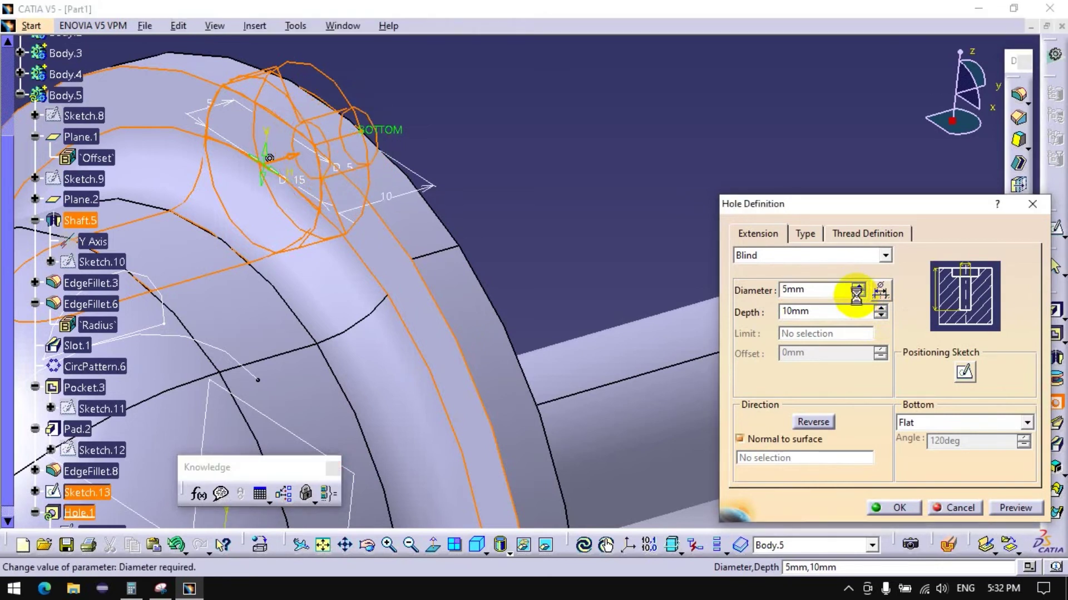
pyautogui.click(858, 293)
pyautogui.click(858, 294)
pyautogui.click(859, 286)
# Step: Give the counterbore a 9 mm diameter and 3 mm depth, and create the hole
pyautogui.click(813, 233)
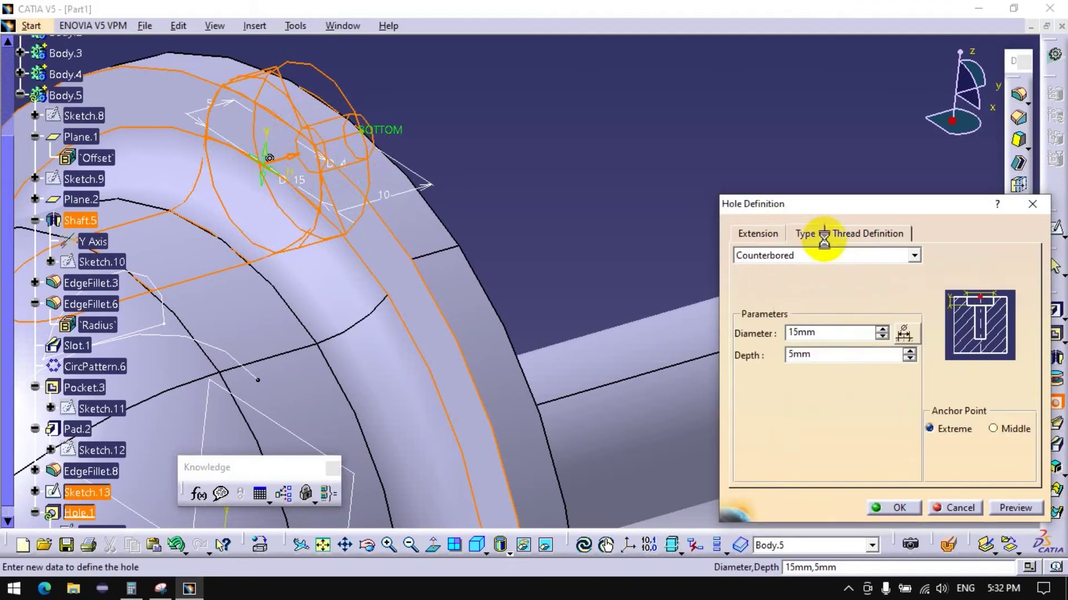
pyautogui.click(882, 337)
pyautogui.click(881, 337)
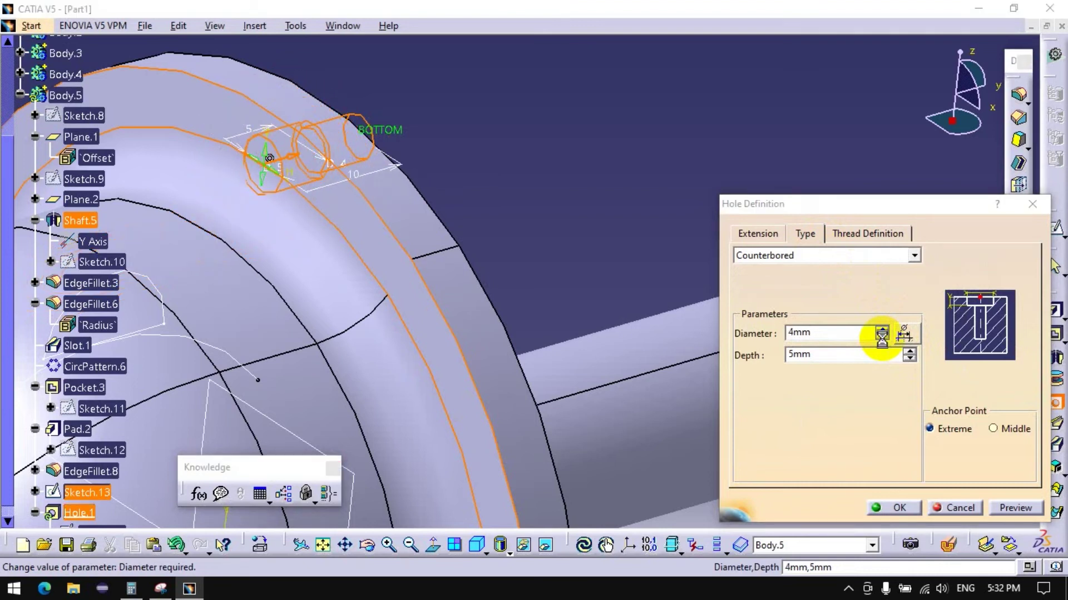
pyautogui.click(909, 359)
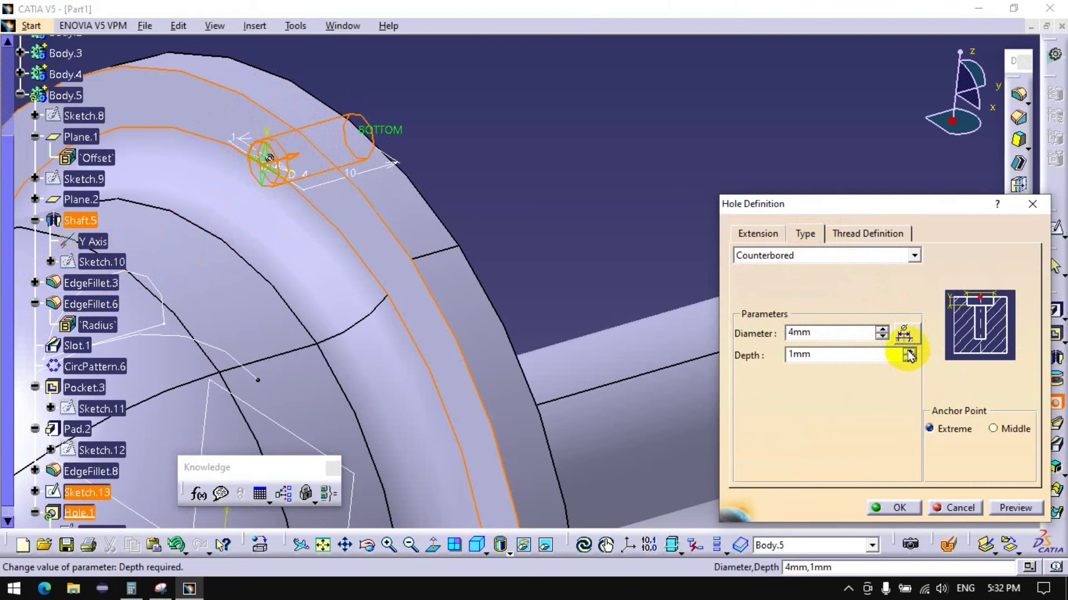
pyautogui.click(883, 331)
pyautogui.click(882, 330)
pyautogui.click(883, 329)
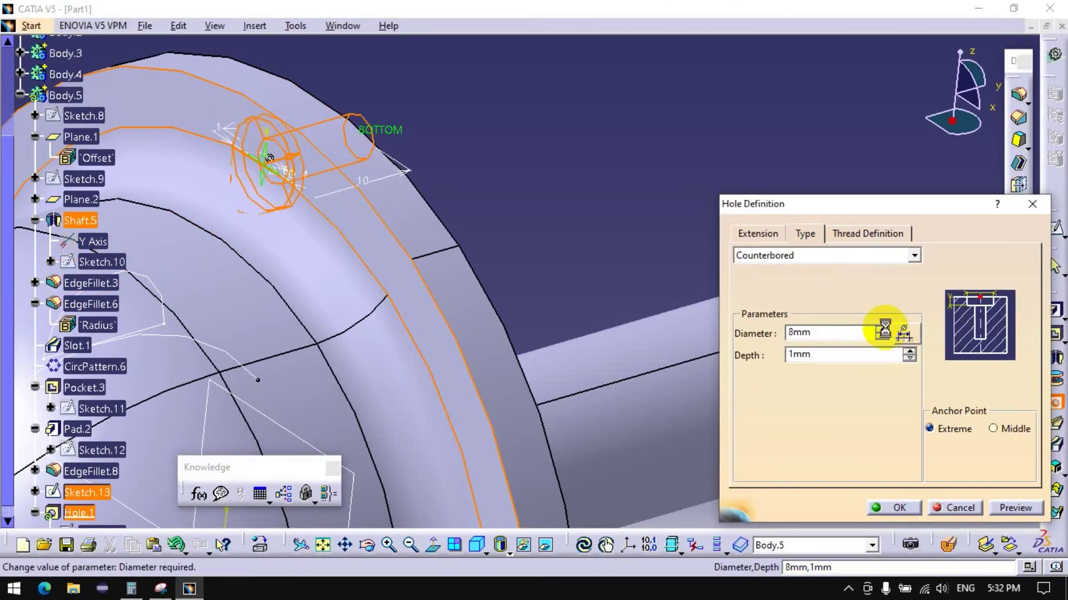
pyautogui.click(908, 352)
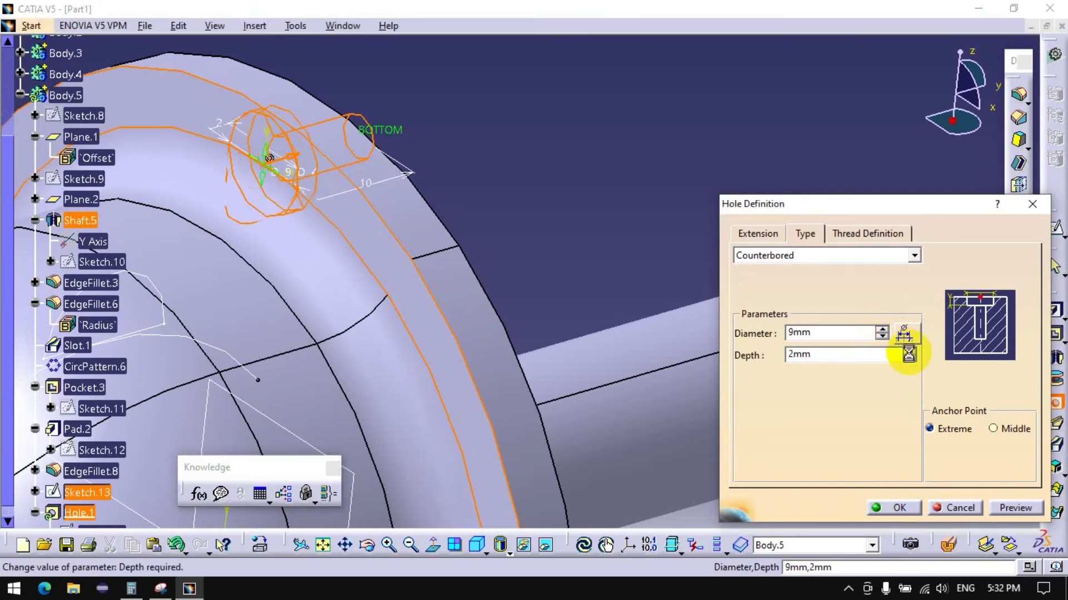
pyautogui.click(909, 352)
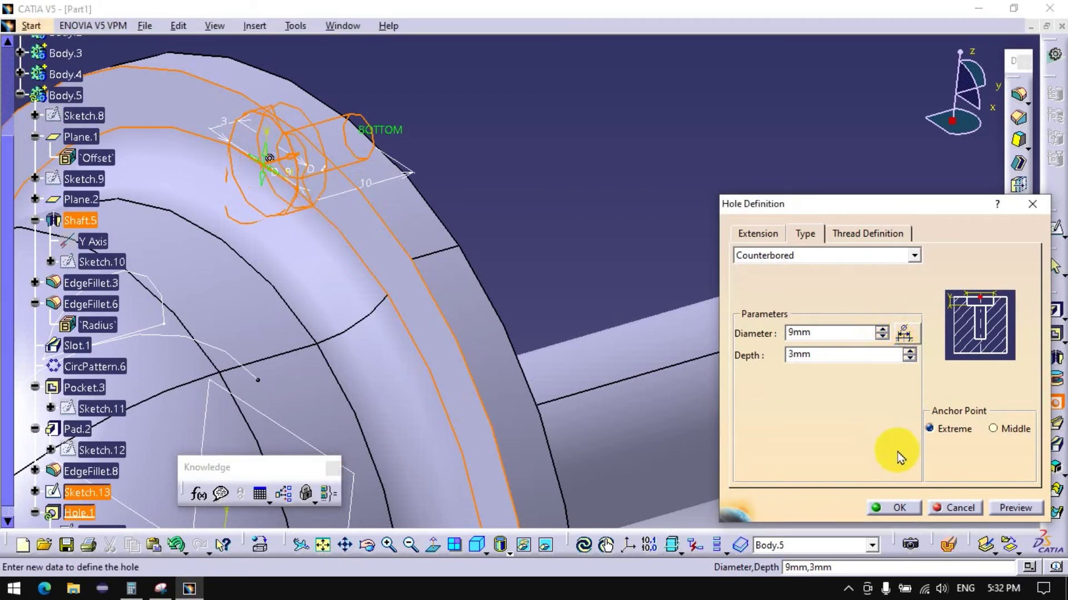
pyautogui.click(899, 508)
# Step: Orbit and zoom out to bring the whole shaft and flange into view
pyautogui.moveTo(305, 182)
pyautogui.mouseDown(button='middle')
pyautogui.moveTo(312, 198)
pyautogui.moveTo(342, 190)
pyautogui.mouseUp(button='middle')
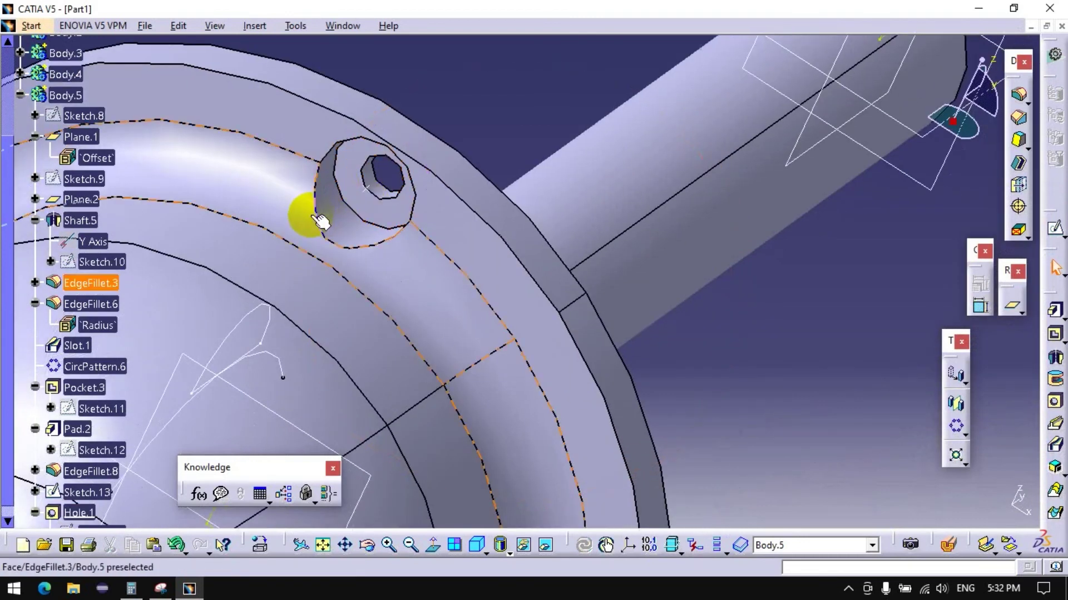
pyautogui.moveTo(451, 156); pyautogui.dragTo(429, 231, button='middle')
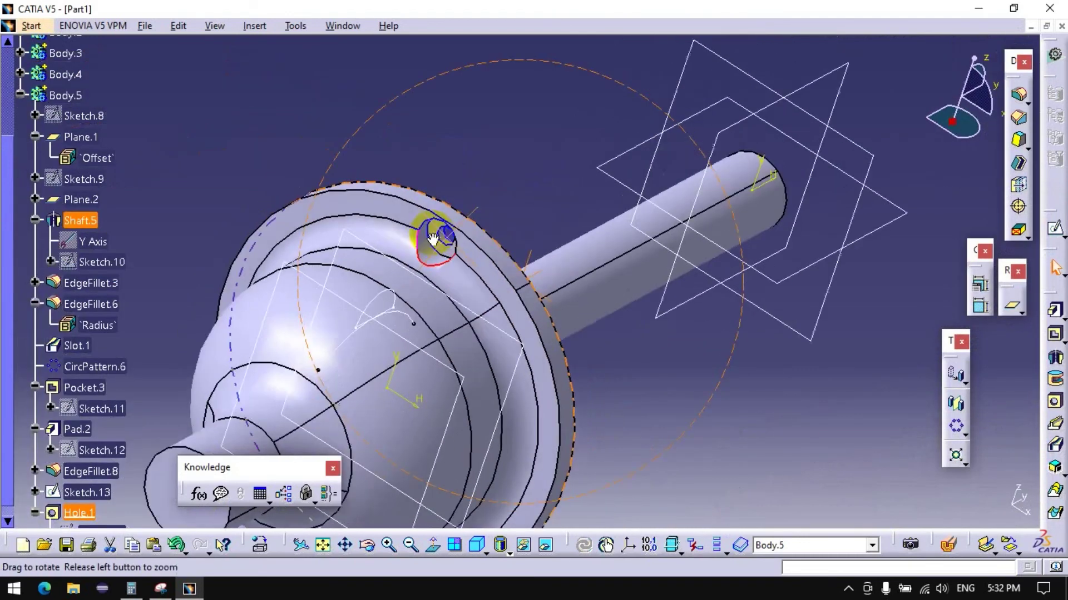
pyautogui.scroll(-3, 121, 354)
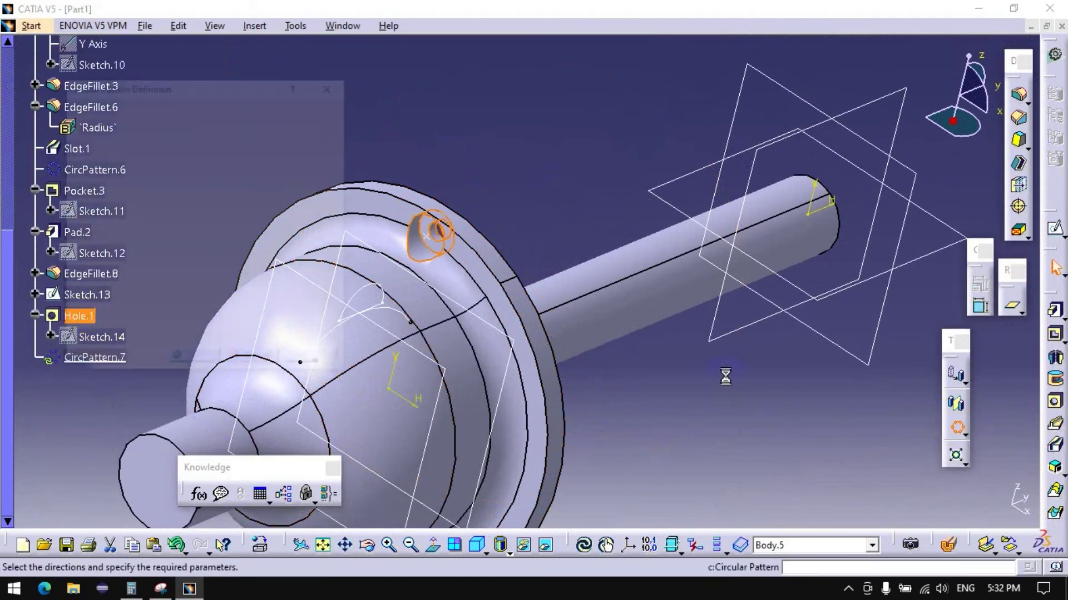
# Step: Pattern Hole.1 eight times at 45° around the shaft's cylindrical face
pyautogui.click(190, 237)
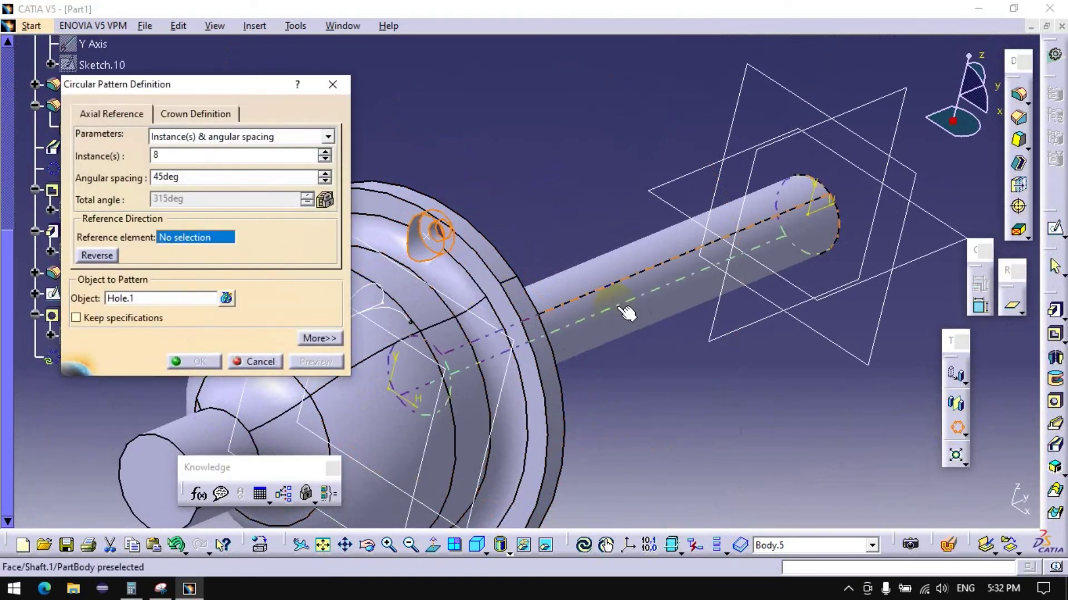
pyautogui.click(554, 352)
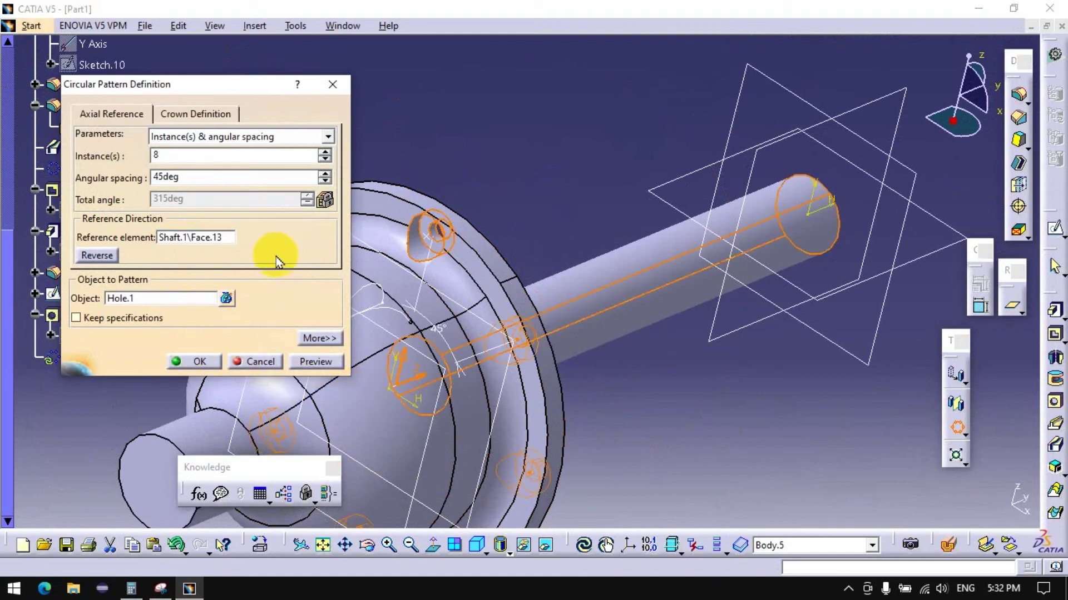
pyautogui.click(201, 361)
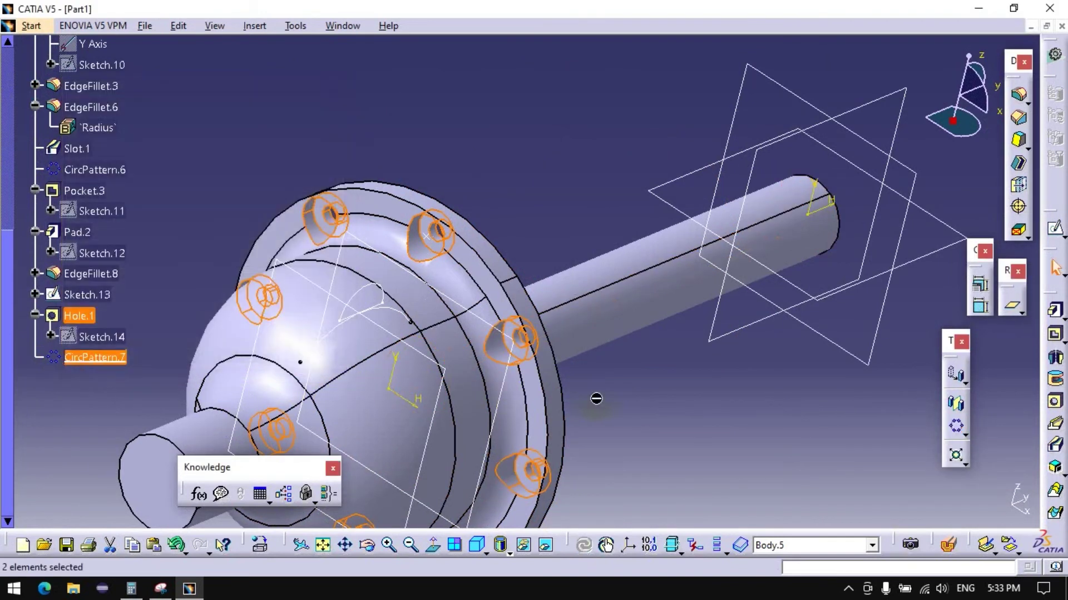
pyautogui.moveTo(686, 441)
pyautogui.mouseDown(button='middle')
pyautogui.moveTo(410, 349)
pyautogui.moveTo(376, 307)
pyautogui.moveTo(518, 394)
pyautogui.mouseUp(button='middle')
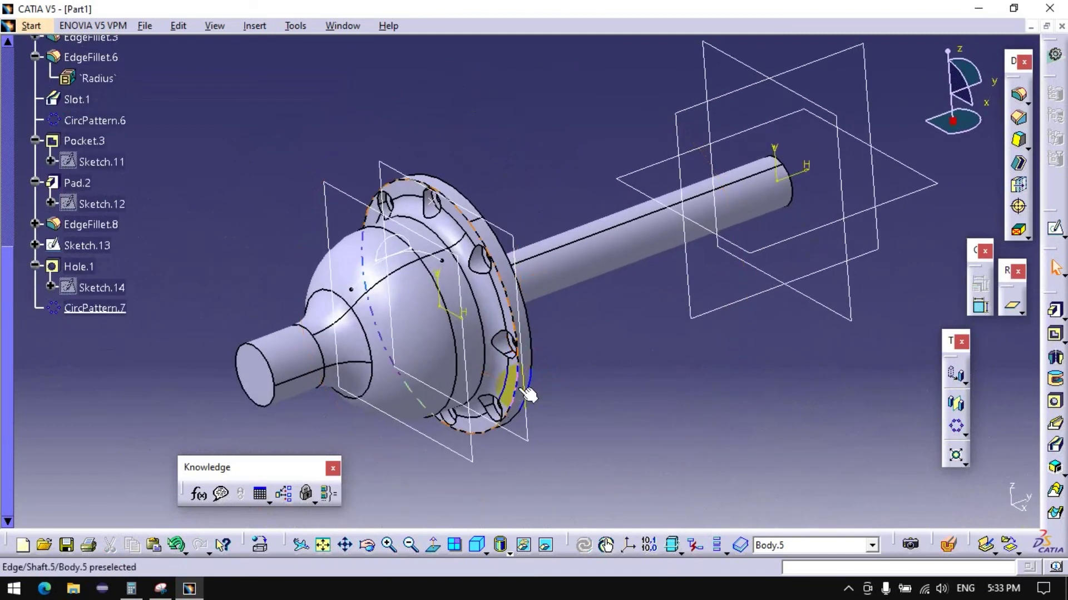
# Step: Change Offset.102 in Shaft.5's profile Sketch.10 from 5 to 3 mm
pyautogui.moveTo(529, 395)
pyautogui.mouseDown(button='middle')
pyautogui.moveTo(447, 393)
pyautogui.moveTo(539, 436)
pyautogui.moveTo(508, 369)
pyautogui.moveTo(341, 353)
pyautogui.moveTo(346, 302)
pyautogui.mouseUp(button='middle')
pyautogui.doubleClick(363, 281)
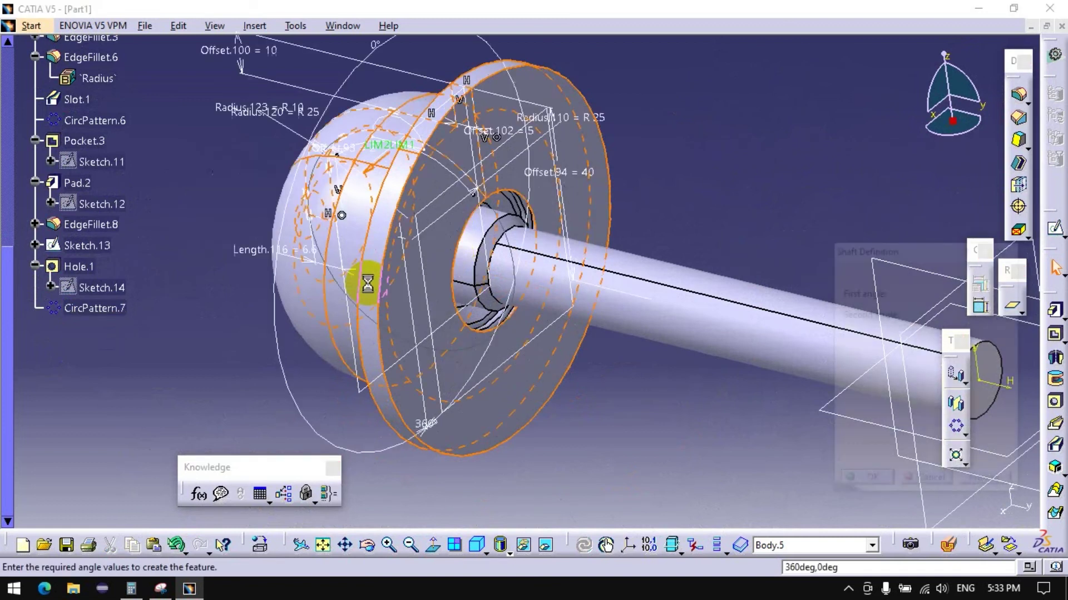
pyautogui.click(972, 350)
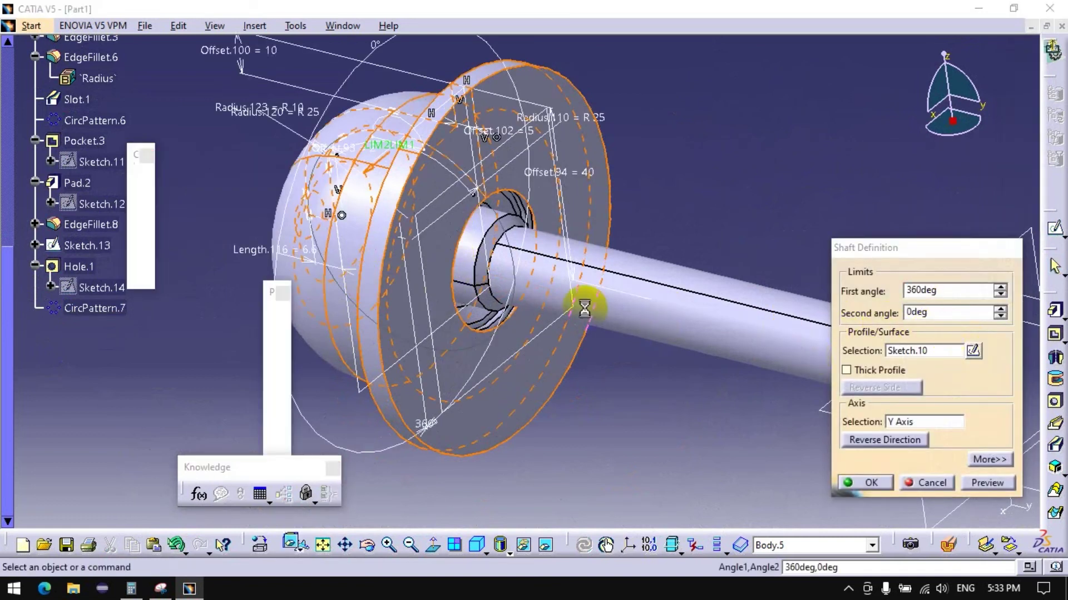
pyautogui.doubleClick(577, 213)
pyautogui.click(916, 381)
pyautogui.click(916, 382)
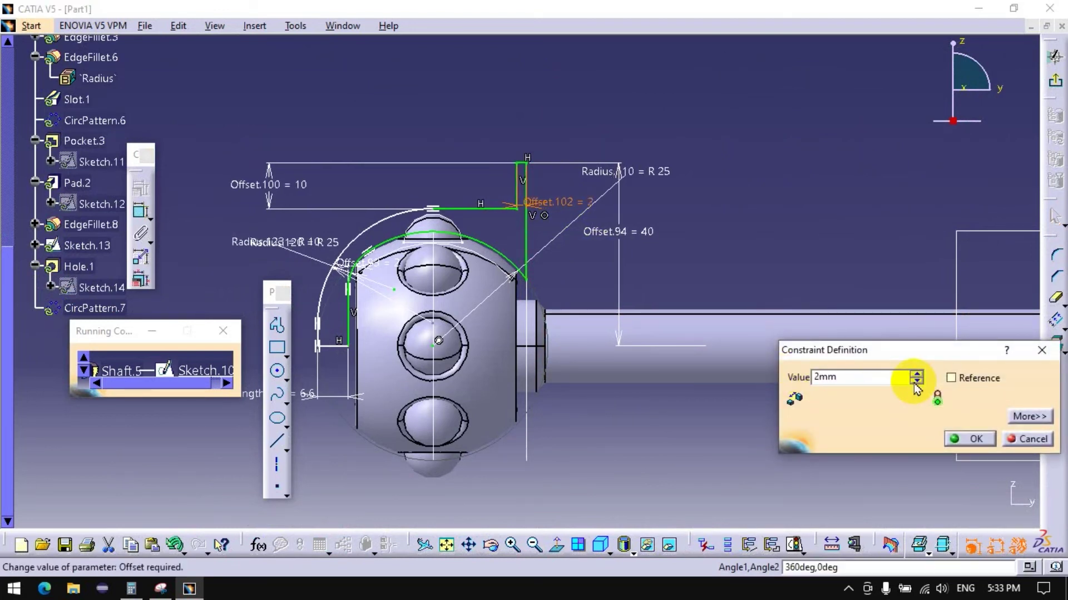
pyautogui.click(915, 374)
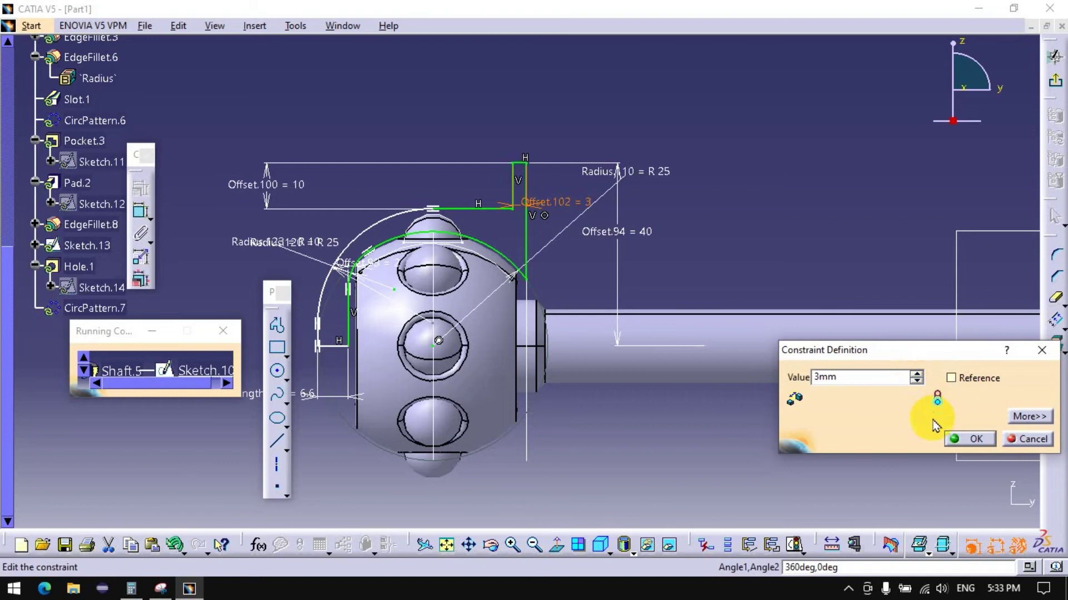
pyautogui.click(951, 439)
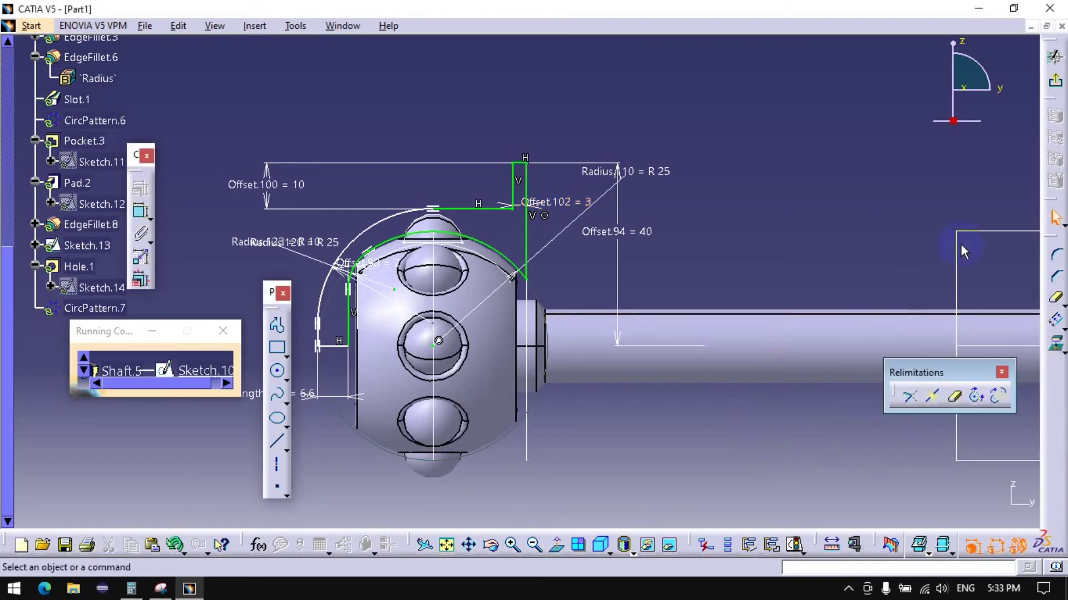
pyautogui.click(1054, 56)
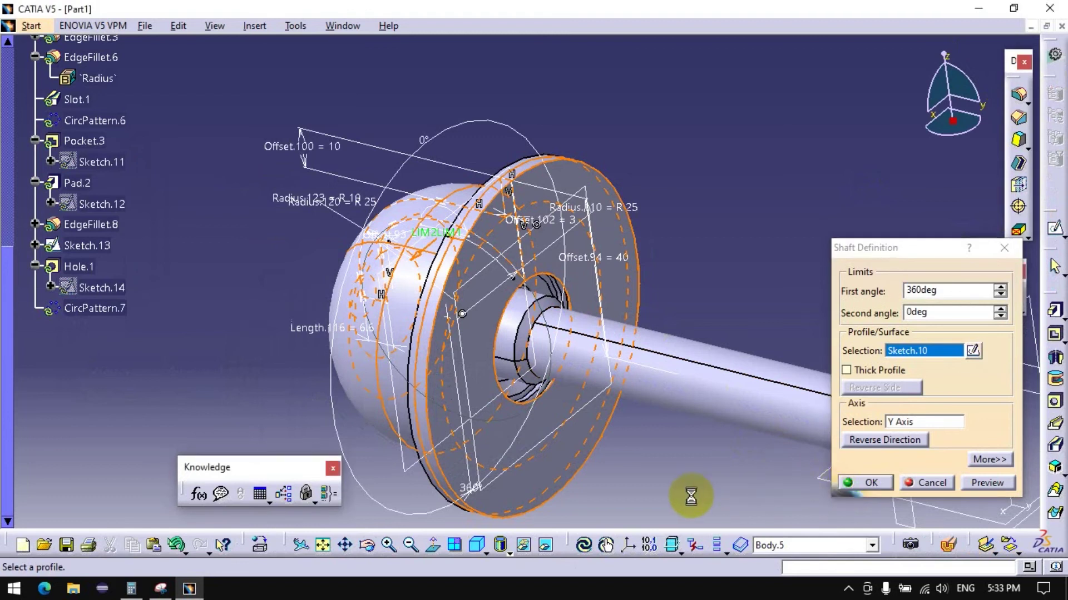
# Step: Edit Hole.1 to a 3 mm diameter with a 1 mm-deep counterbore
pyautogui.doubleClick(79, 267)
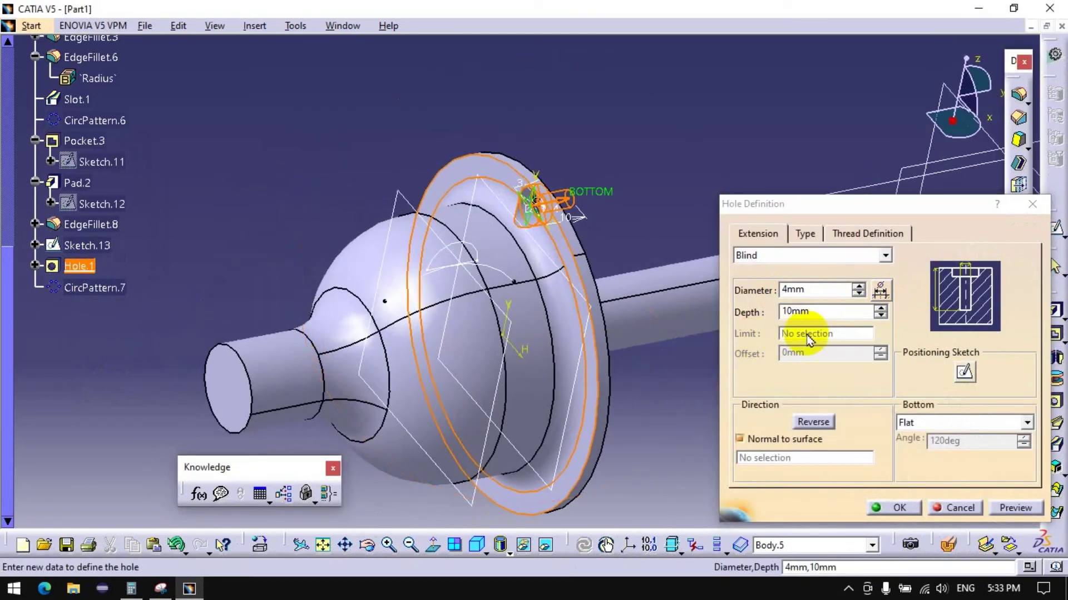
pyautogui.click(858, 294)
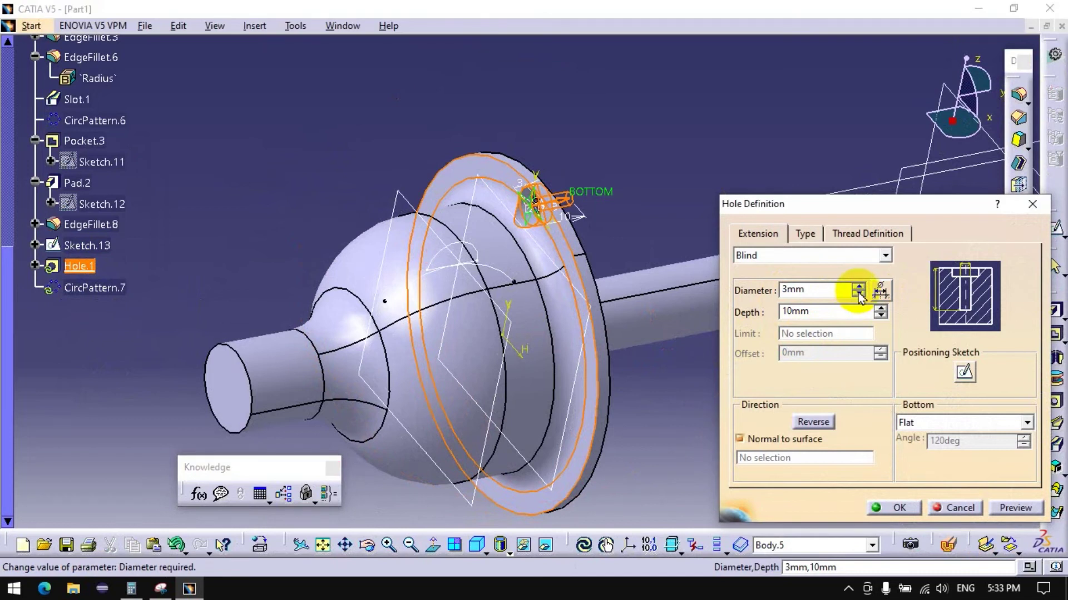
pyautogui.click(805, 234)
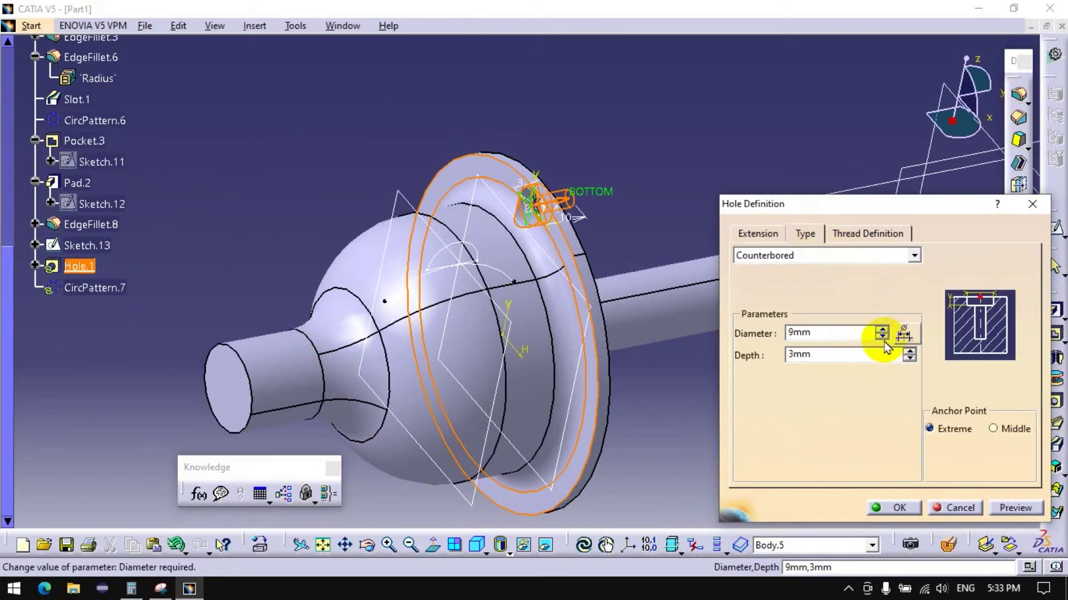
pyautogui.click(909, 360)
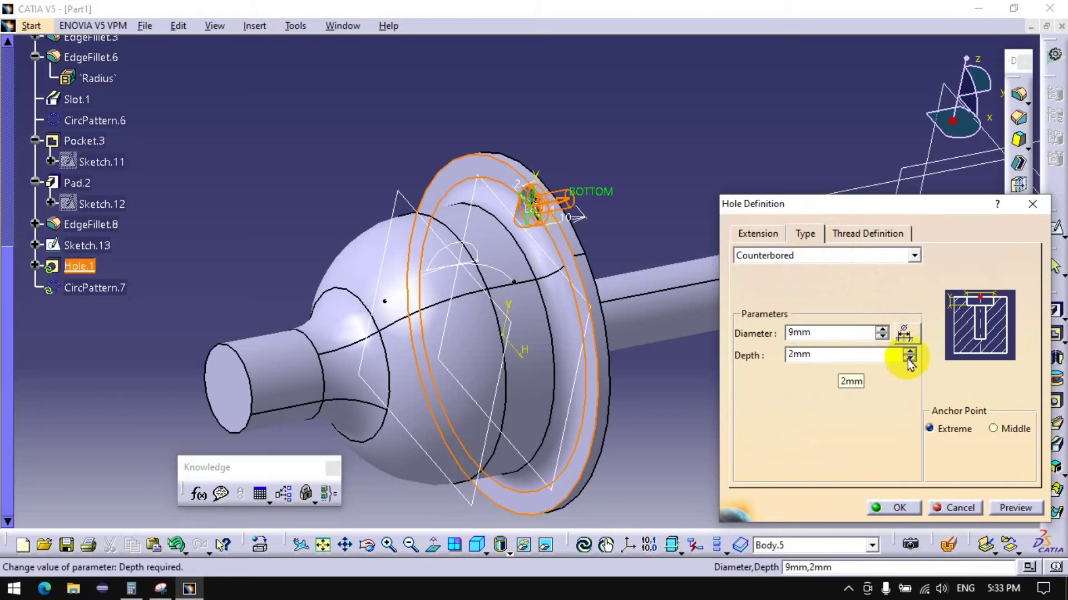
pyautogui.click(908, 360)
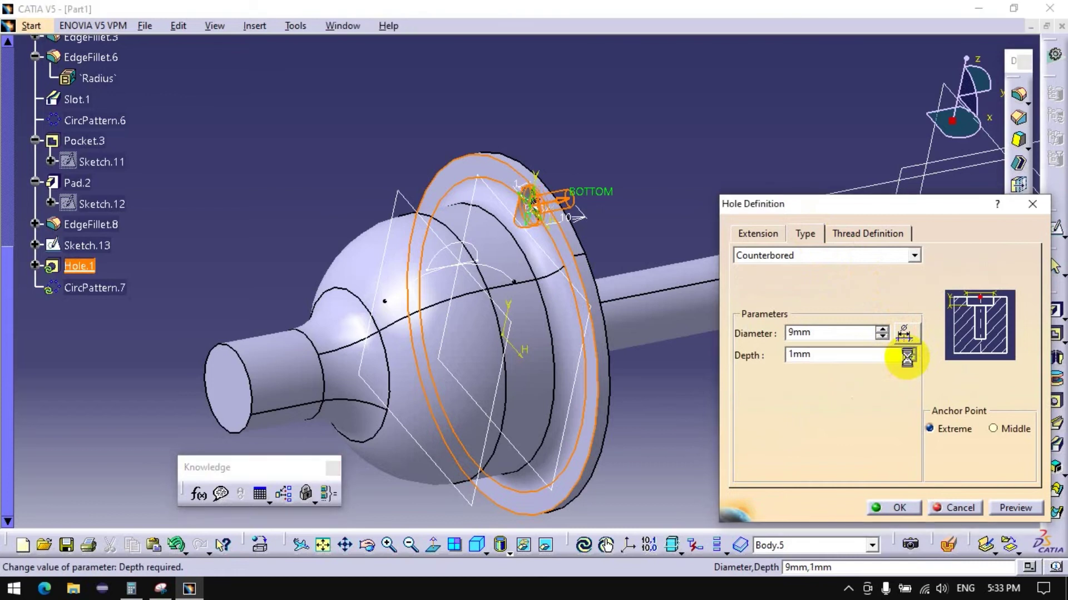
pyautogui.click(890, 507)
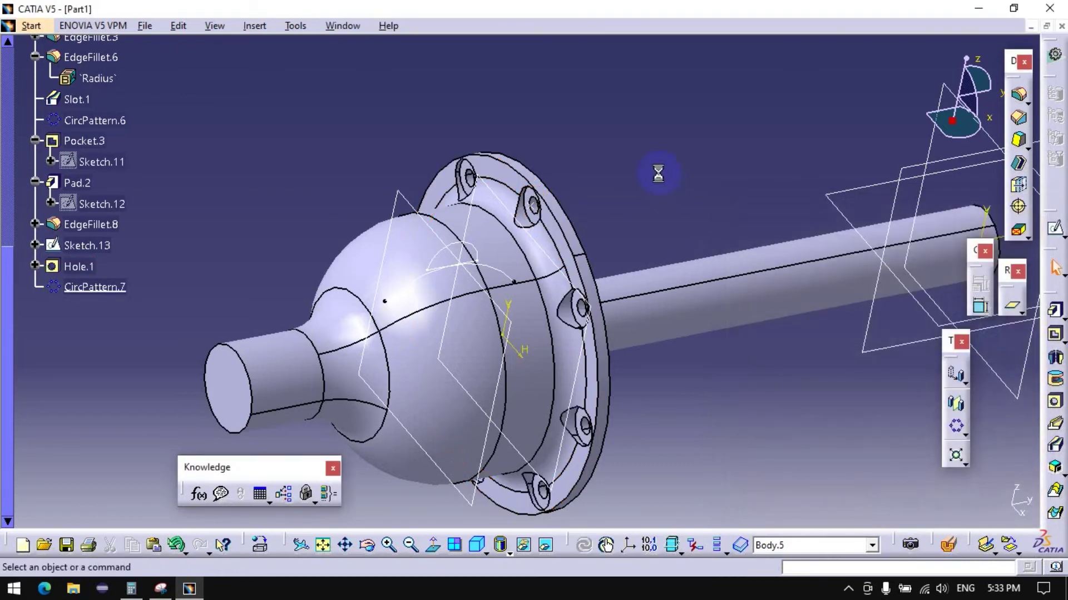
pyautogui.moveTo(495, 222)
pyautogui.mouseDown(button='middle')
pyautogui.moveTo(446, 228)
pyautogui.moveTo(429, 160)
pyautogui.mouseUp(button='middle')
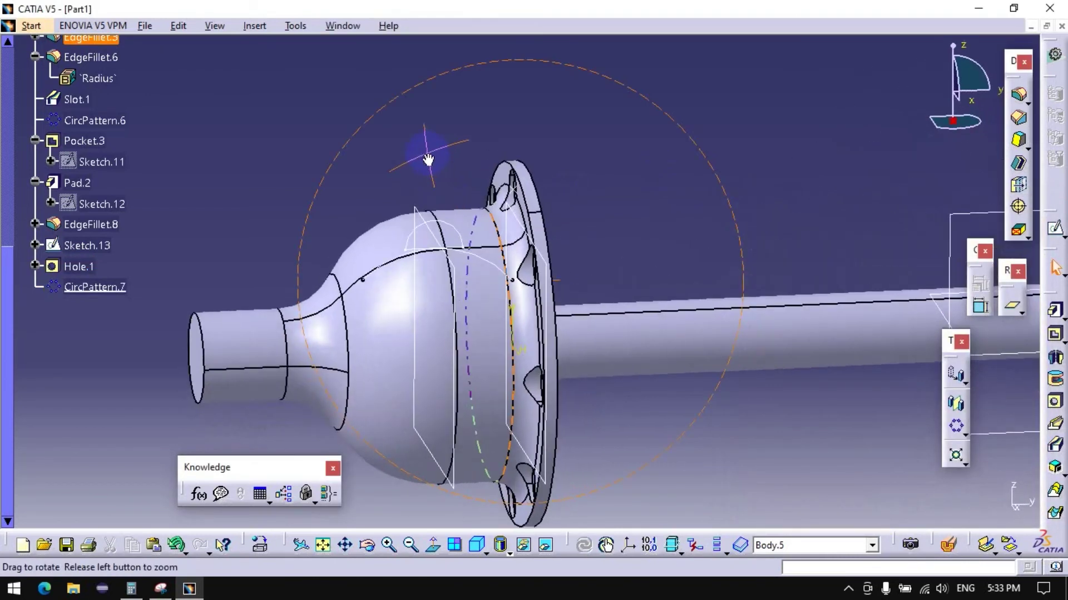
pyautogui.moveTo(417, 274)
pyautogui.mouseDown(button='middle')
pyautogui.moveTo(429, 327)
pyautogui.moveTo(321, 371)
pyautogui.moveTo(429, 377)
pyautogui.mouseUp(button='middle')
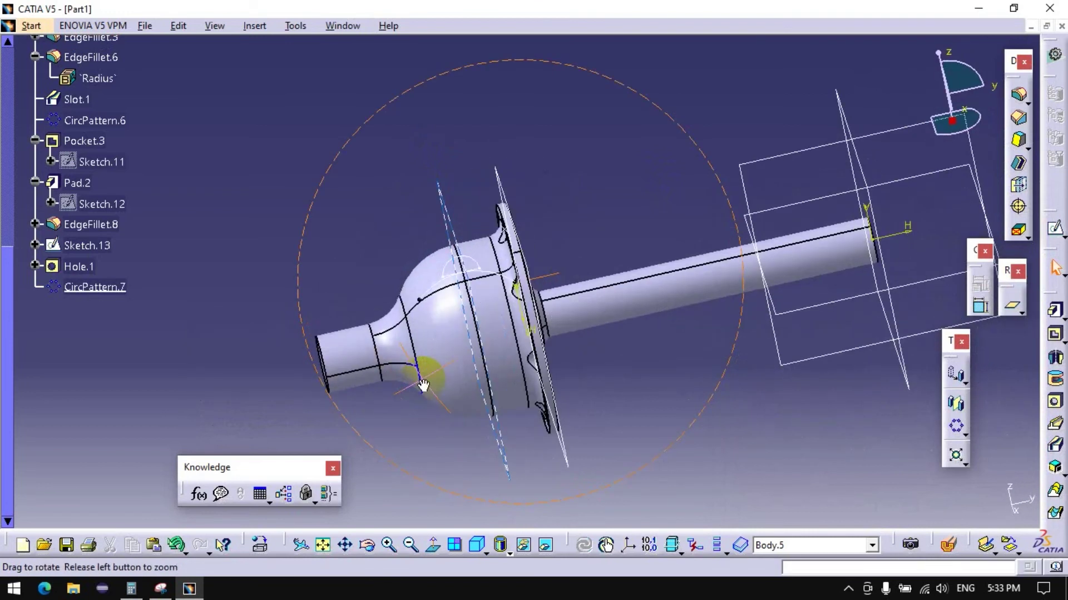
pyautogui.click(254, 26)
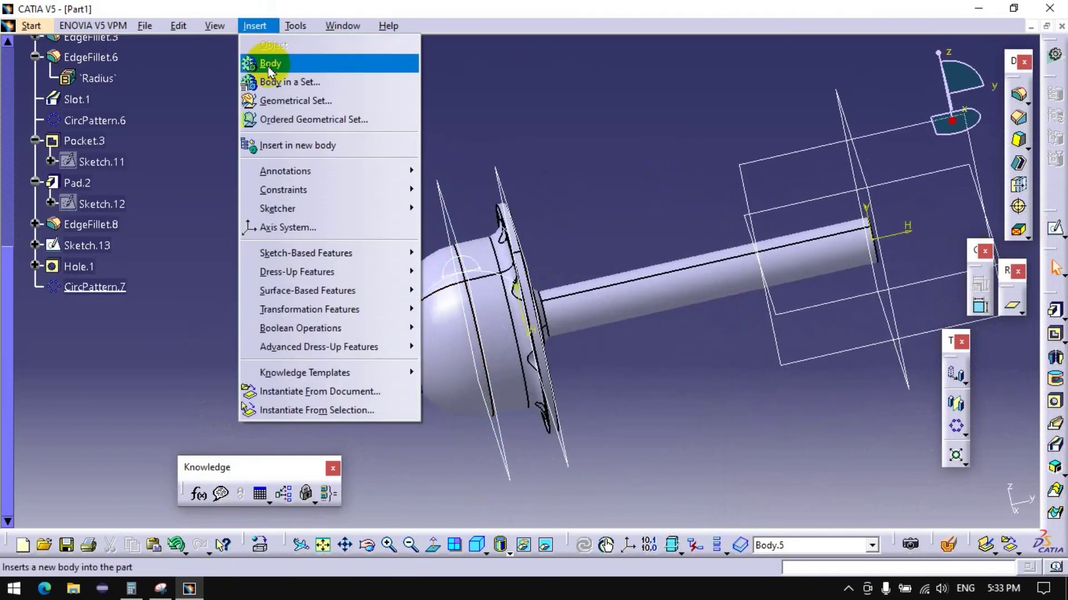
# Step: Insert a new Body.6 and collapse Body.5 in the specification tree
pyautogui.click(266, 63)
pyautogui.scroll(2, 167, 218)
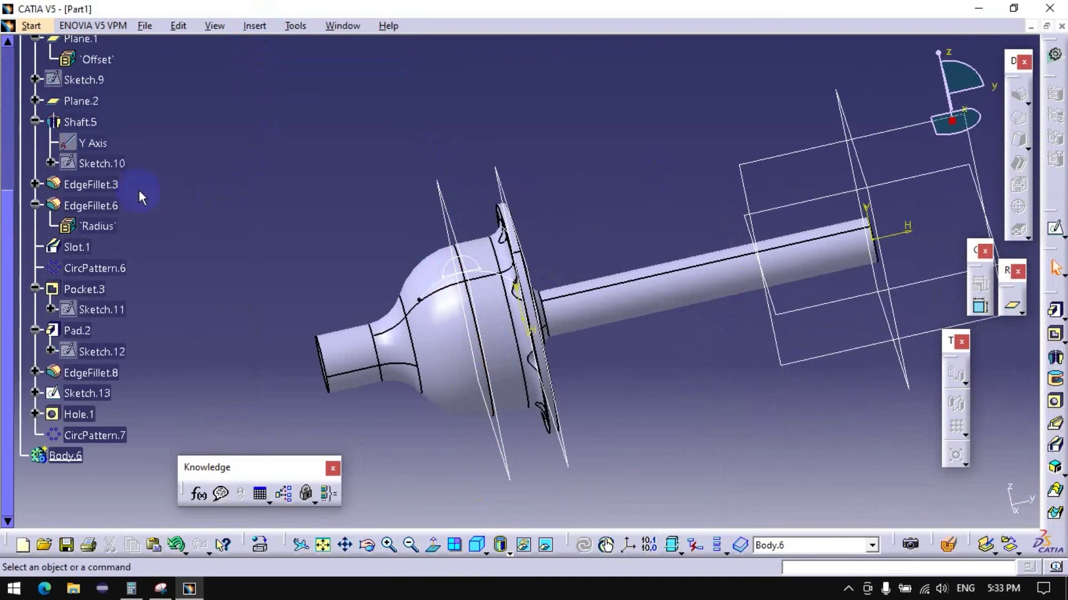
pyautogui.scroll(2, 139, 189)
pyautogui.scroll(1, 117, 175)
pyautogui.click(21, 144)
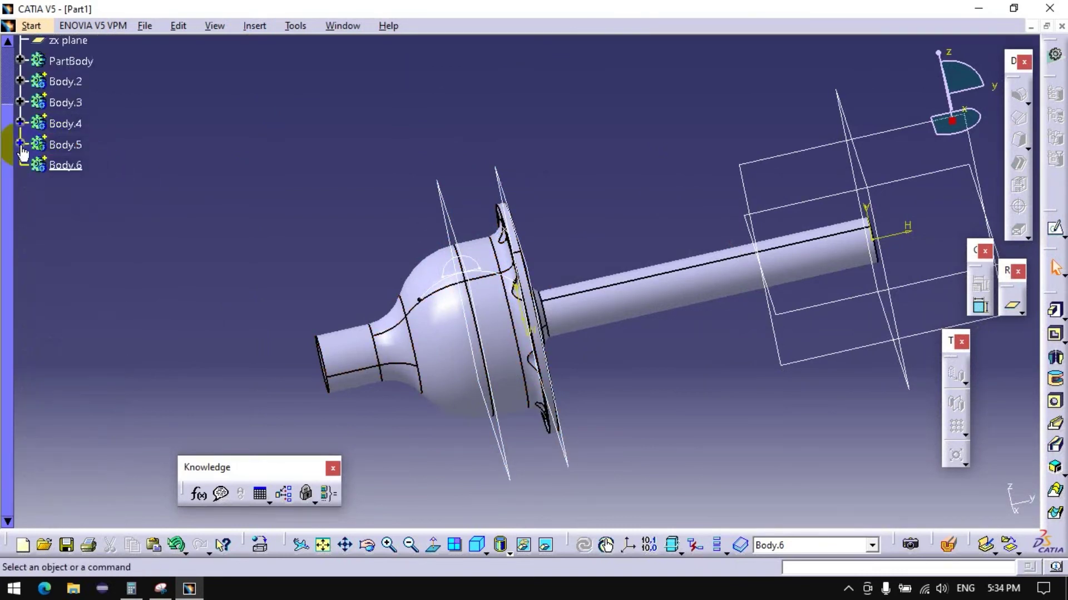
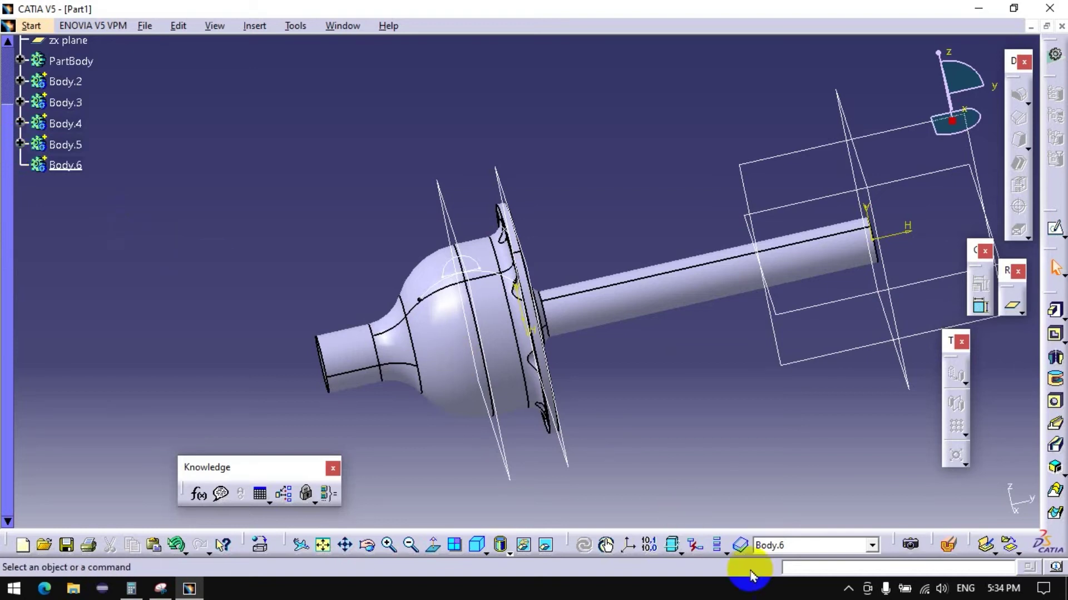
# Step: Enter a new length for the stub shaft pad and create it
pyautogui.click(847, 588)
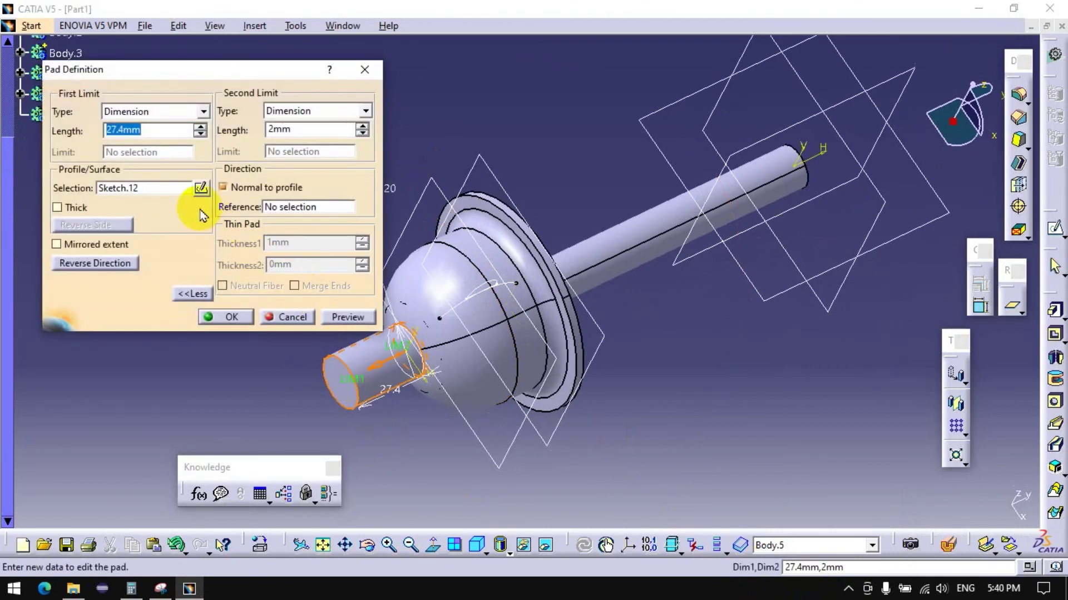
pyautogui.write('0')
pyautogui.press('Return')
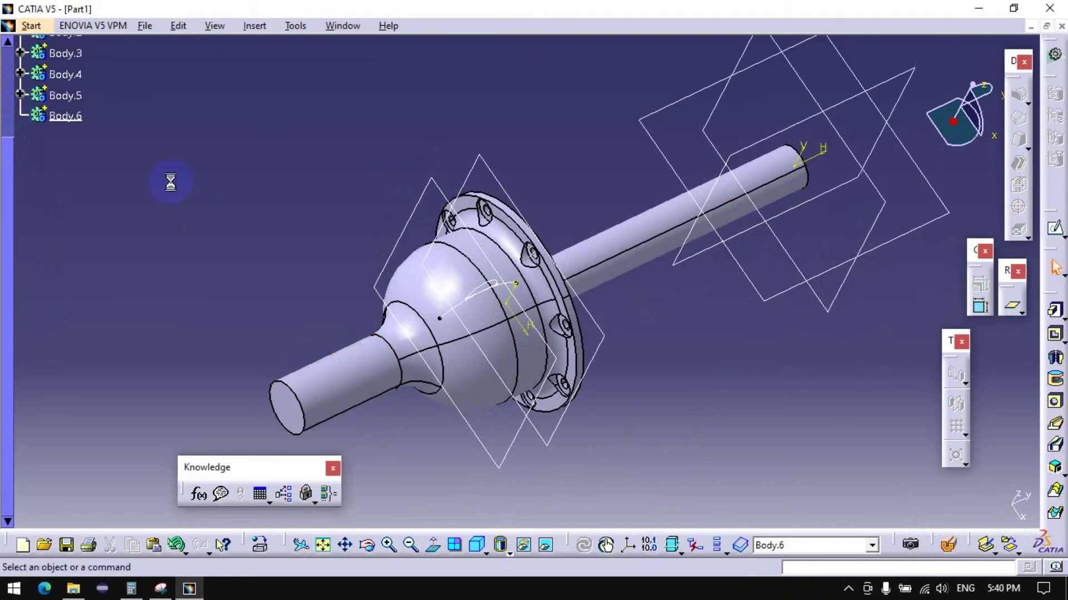
# Step: Rotate the part, adjust view options and start a sketch zoomed toward the flange
pyautogui.moveTo(362, 246); pyautogui.dragTo(165, 146, button='middle')
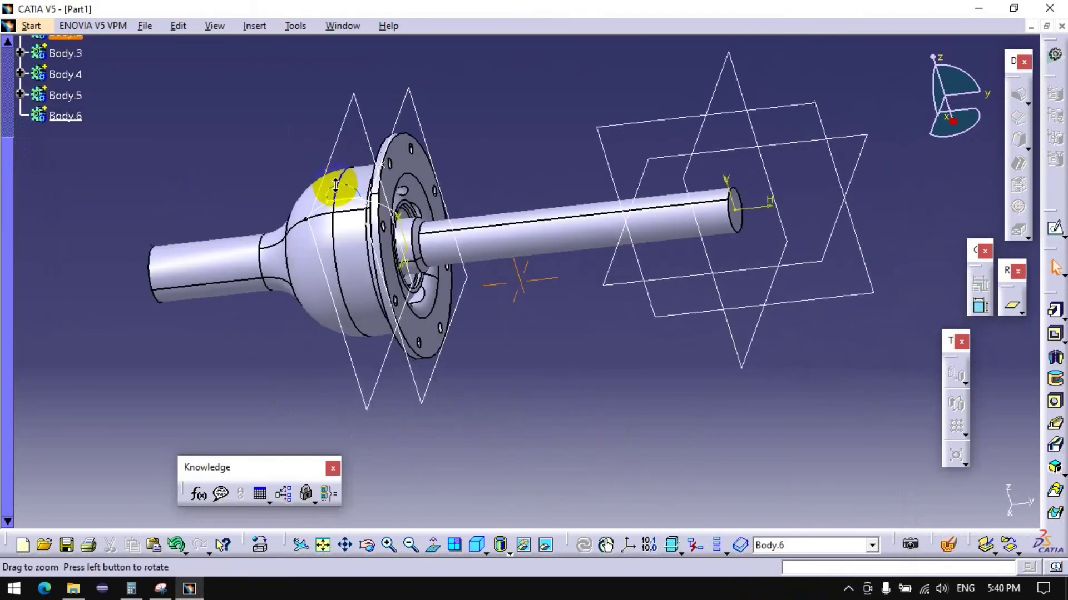
pyautogui.click(227, 30)
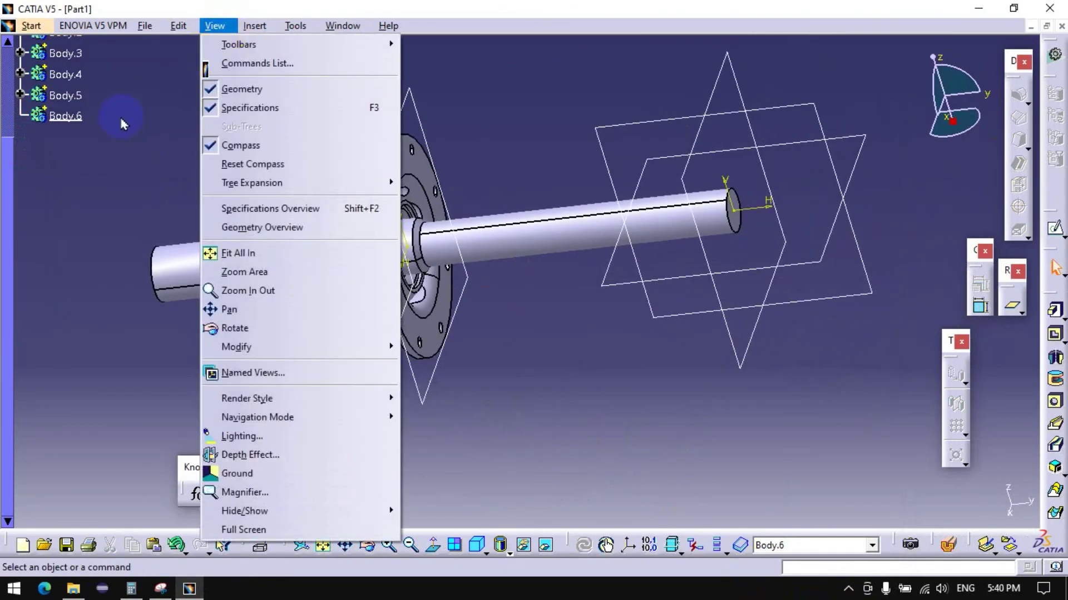
pyautogui.click(208, 168)
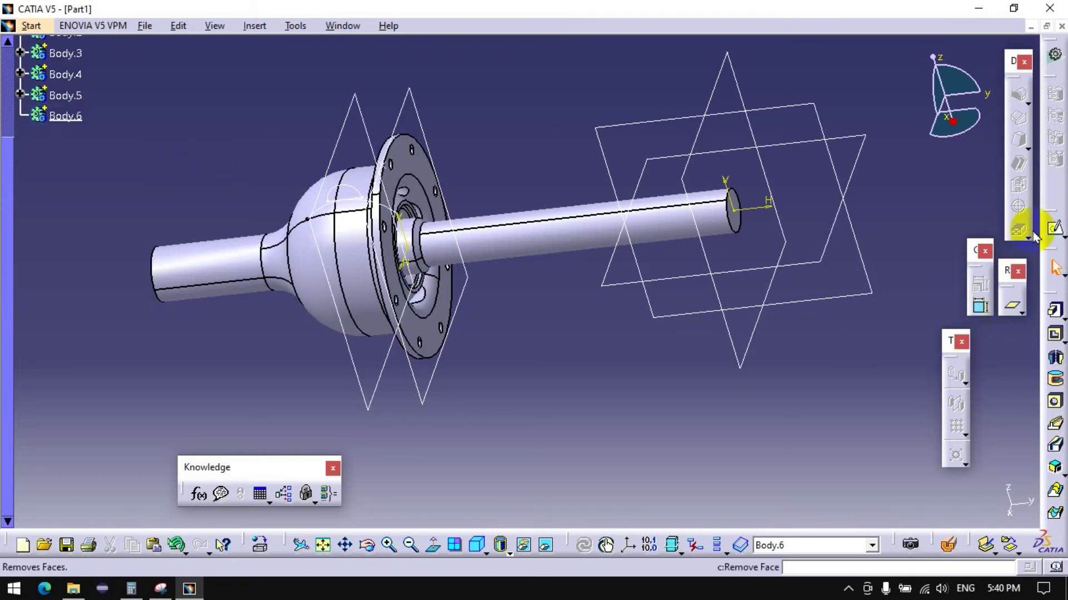
pyautogui.click(1055, 228)
pyautogui.scroll(3, 456, 312)
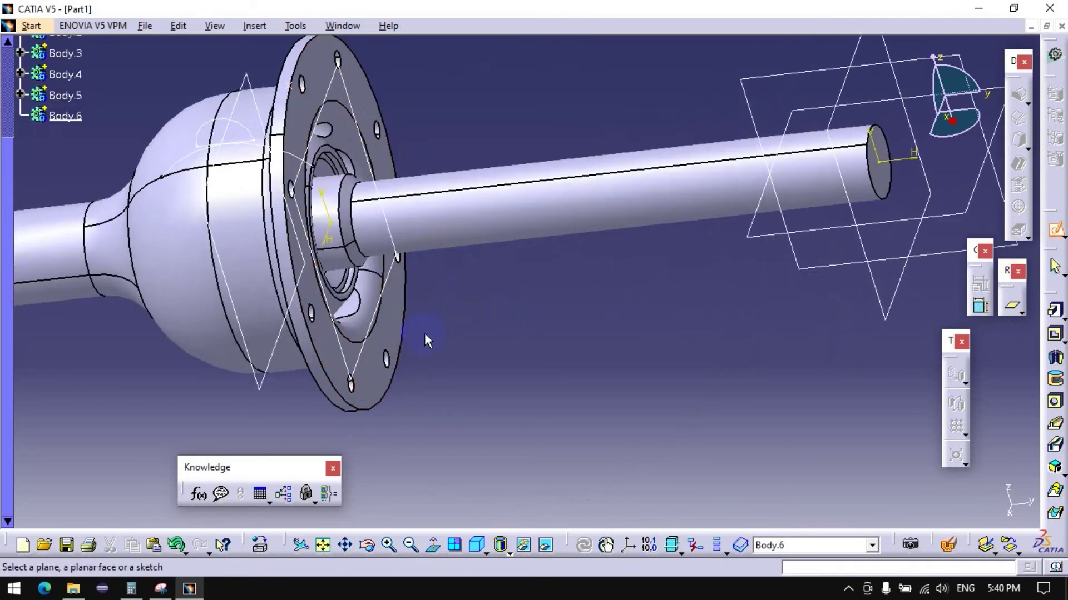
# Step: Place the new sketch on the flange face and centre the flange in view
pyautogui.click(409, 329)
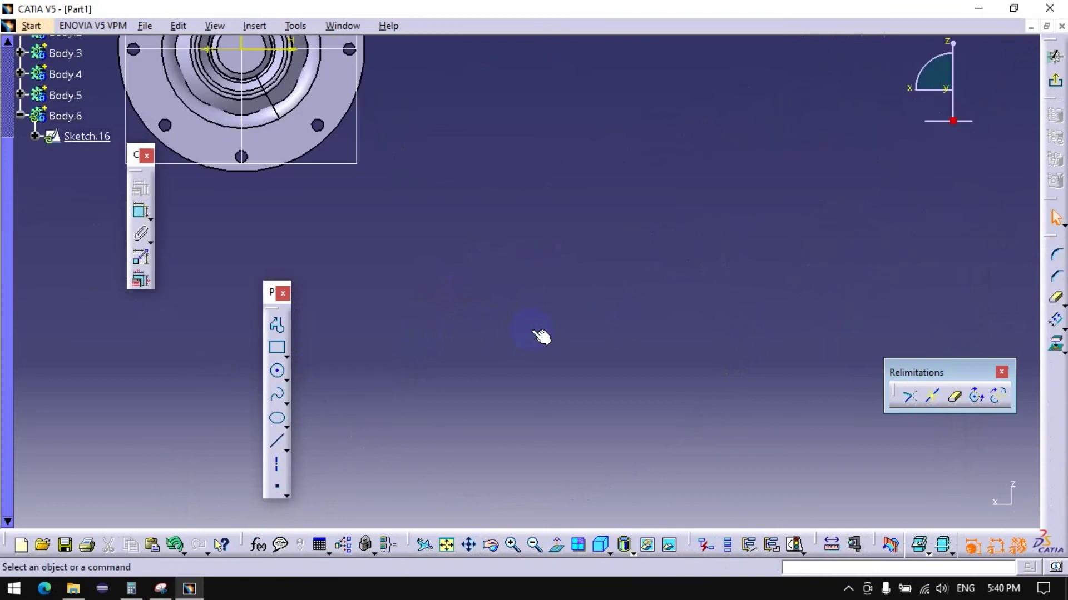
pyautogui.moveTo(488, 331)
pyautogui.mouseDown(button='middle')
pyautogui.moveTo(572, 412)
pyautogui.moveTo(562, 310)
pyautogui.mouseUp(button='middle')
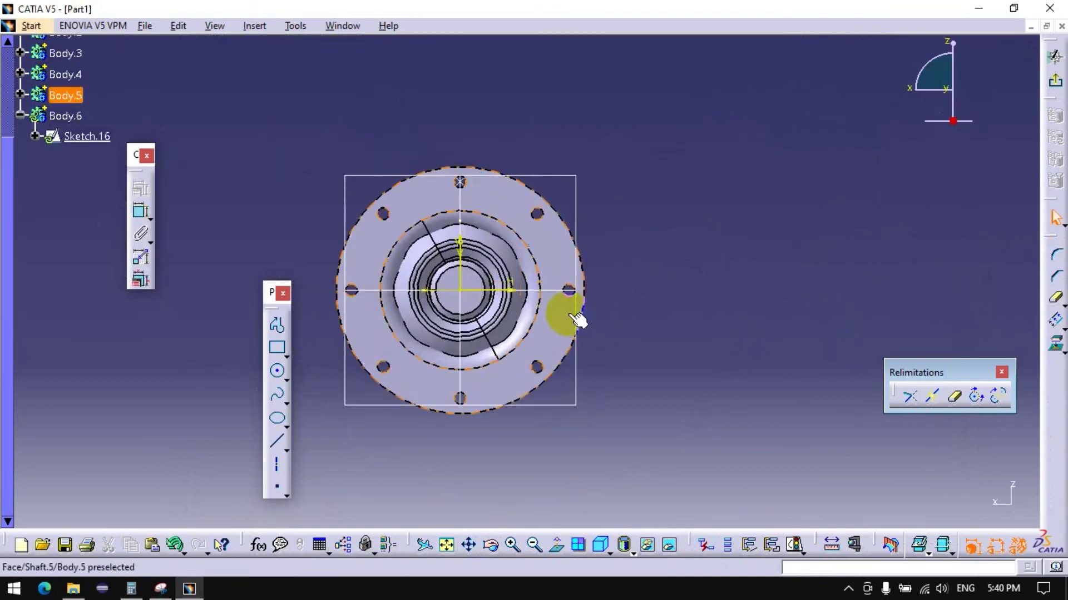
pyautogui.click(1049, 313)
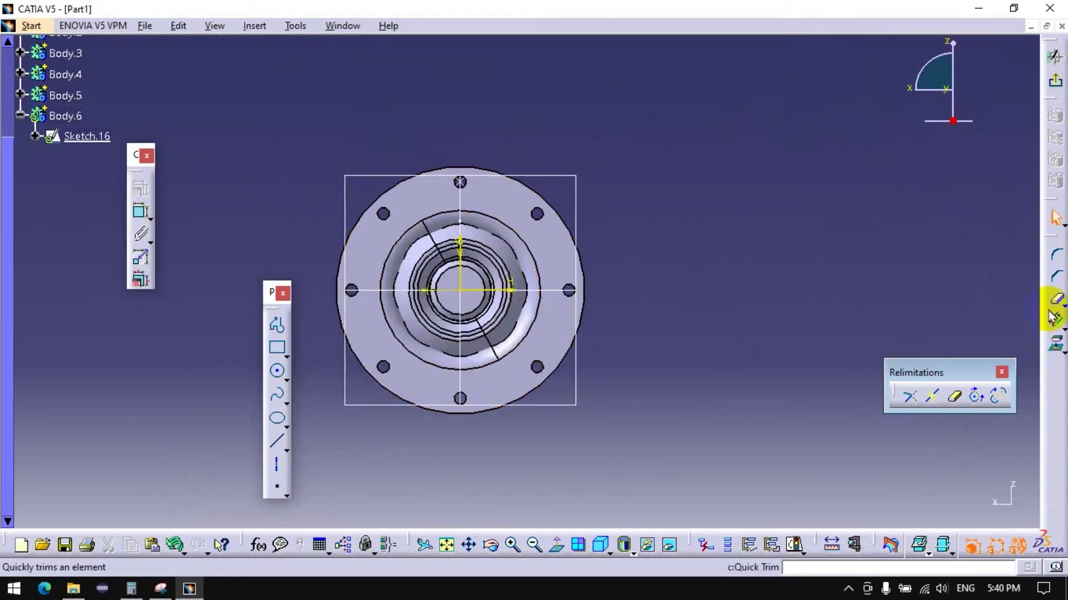
pyautogui.click(276, 374)
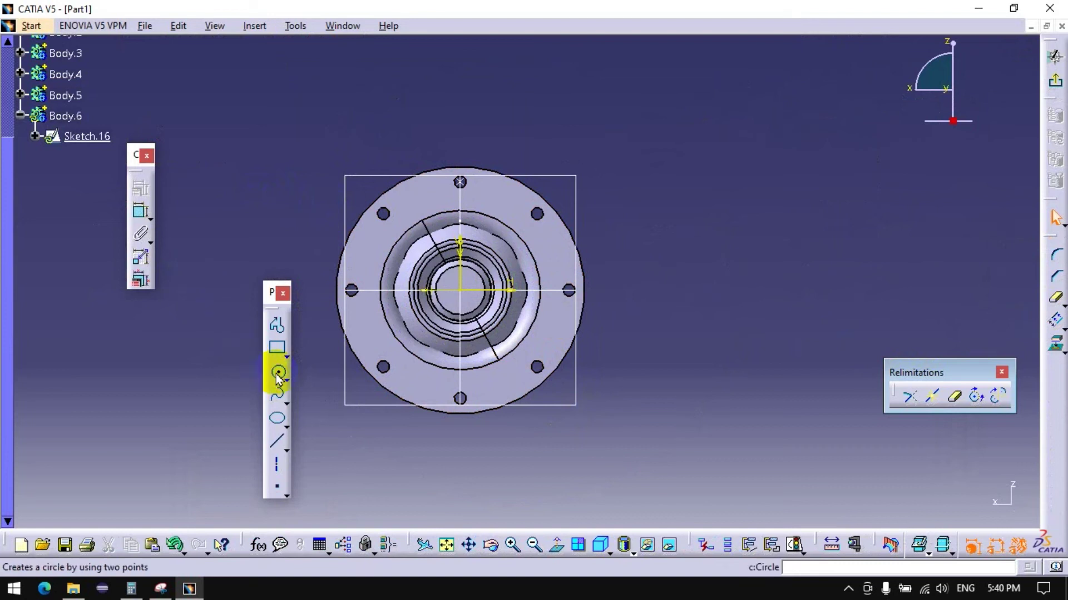
pyautogui.moveTo(278, 378); pyautogui.dragTo(269, 442)
# Step: Project the flange's outer edge and its bolt-hole circles from Body.5 into the sketch
pyautogui.click(1055, 344)
pyautogui.click(517, 368)
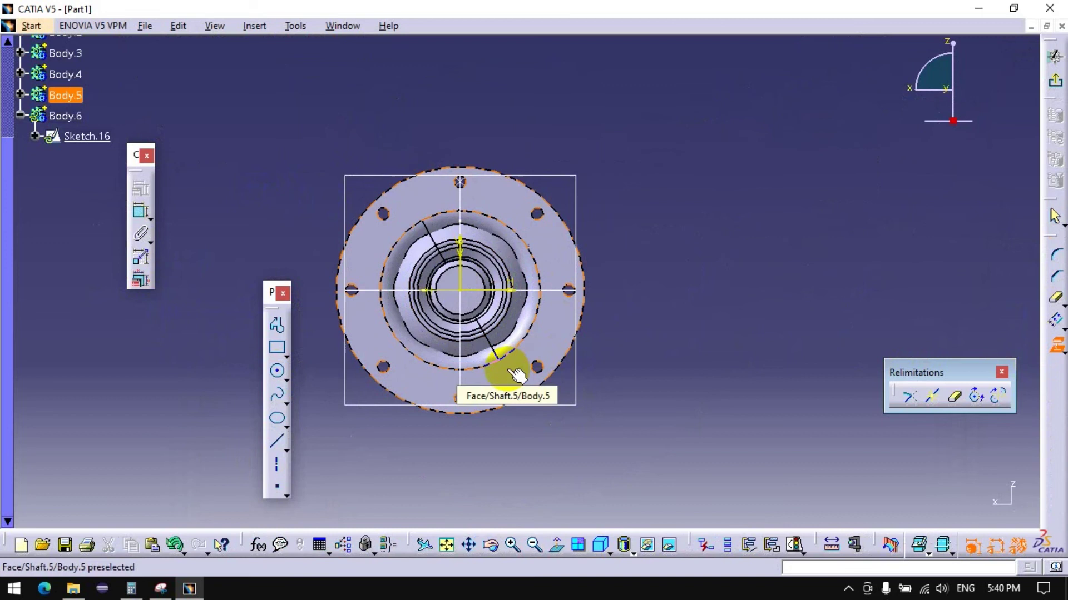
pyautogui.click(531, 392)
pyautogui.click(540, 370)
pyautogui.click(464, 399)
pyautogui.click(387, 374)
pyautogui.click(353, 291)
pyautogui.click(389, 222)
pyautogui.click(459, 183)
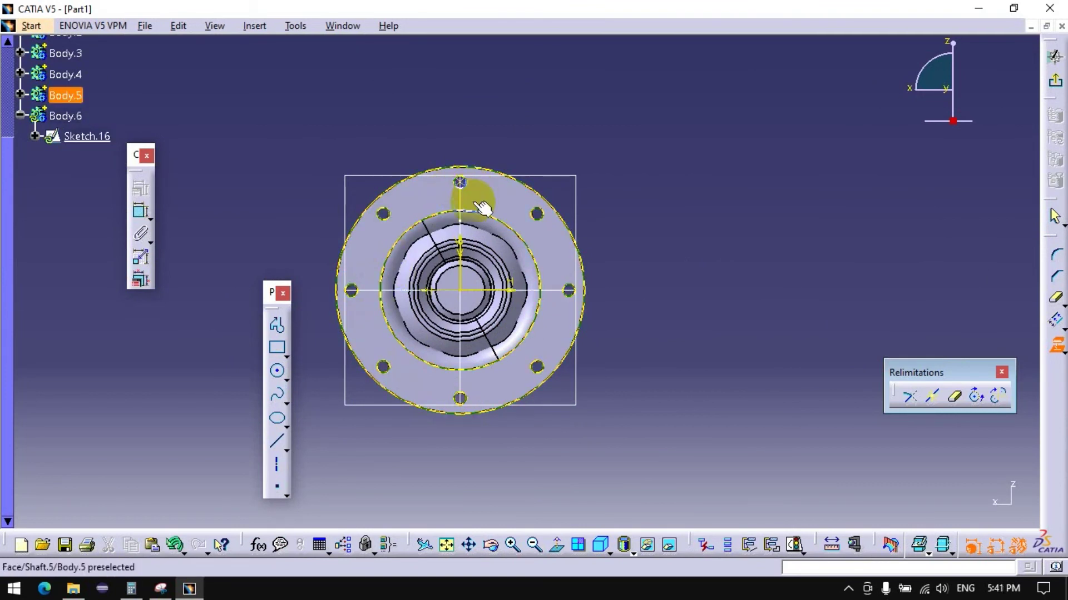
pyautogui.click(424, 220)
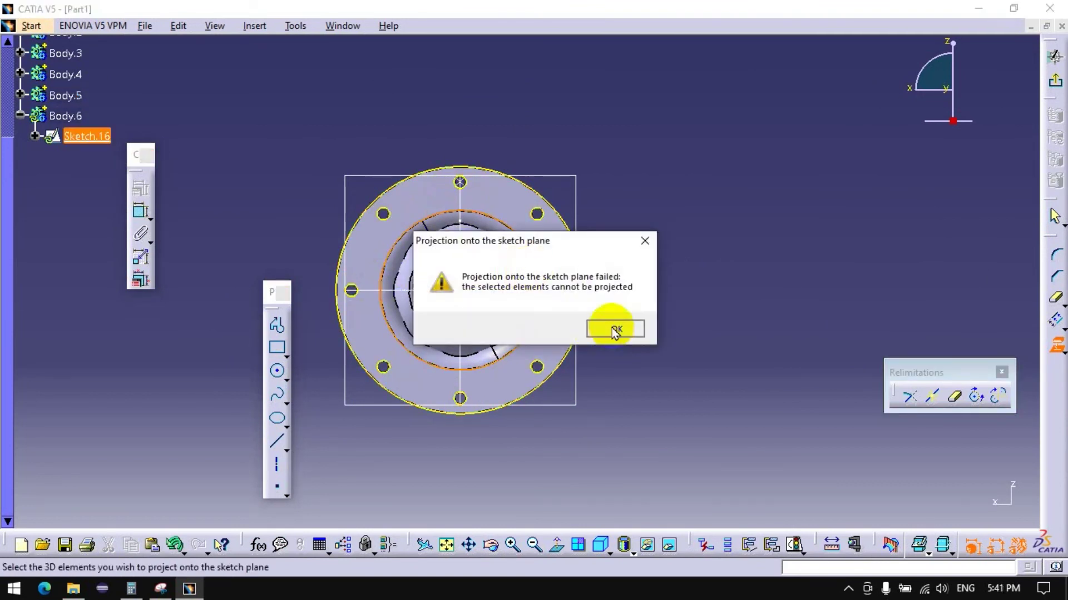
# Step: Dismiss the projection-failed warnings and undo the failed inner-circle projection
pyautogui.click(614, 328)
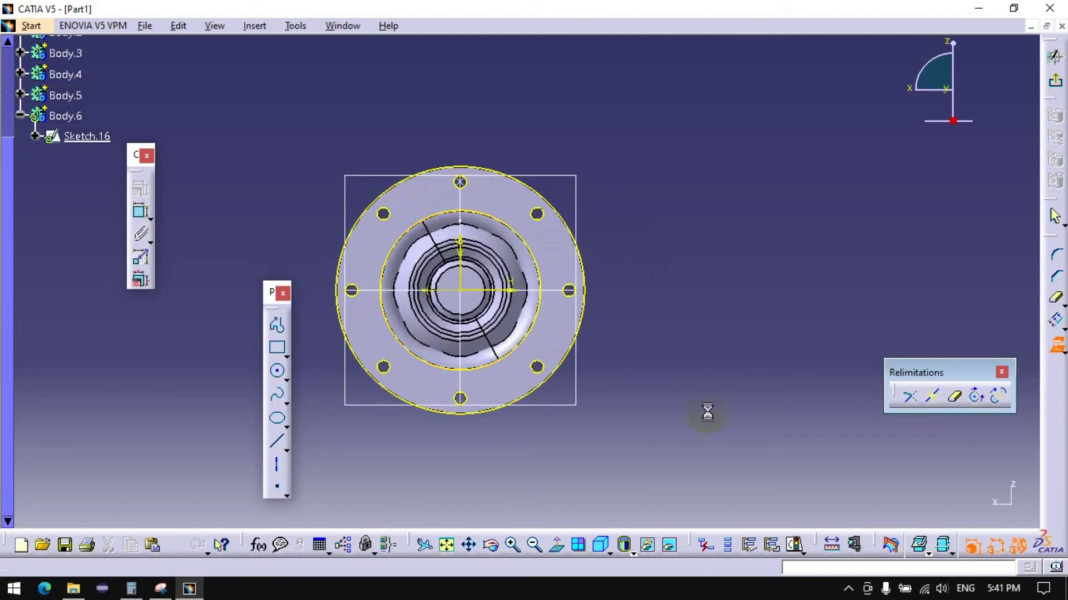
pyautogui.click(177, 547)
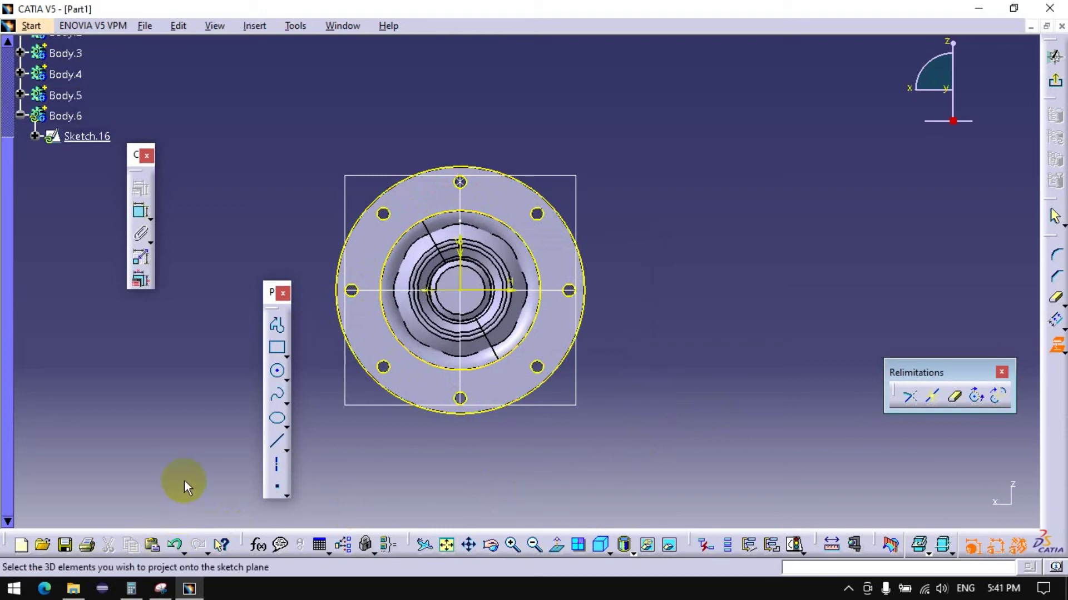
pyautogui.click(175, 546)
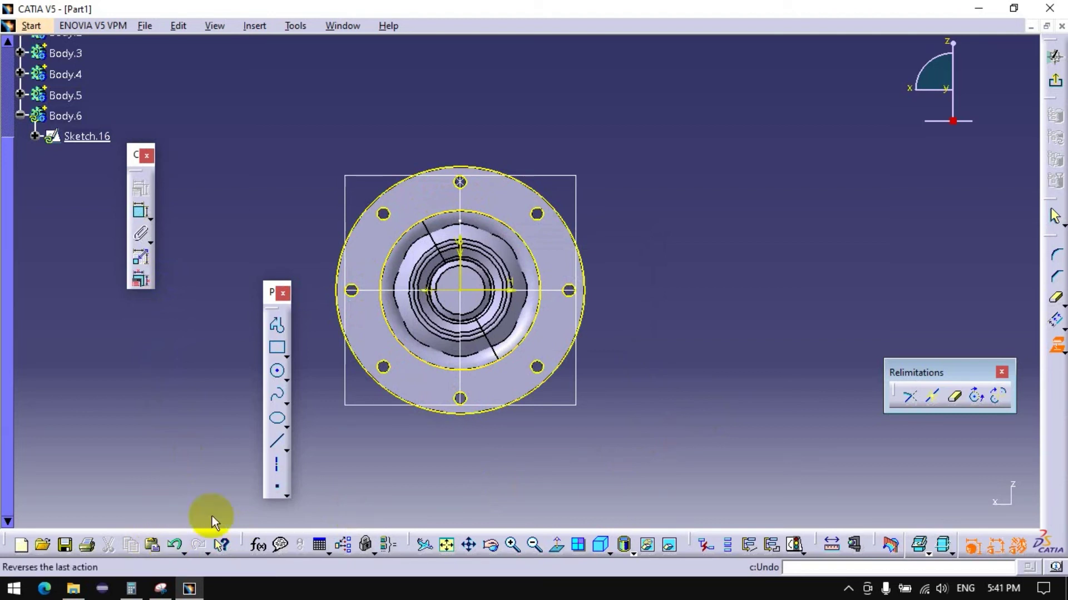
pyautogui.click(508, 366)
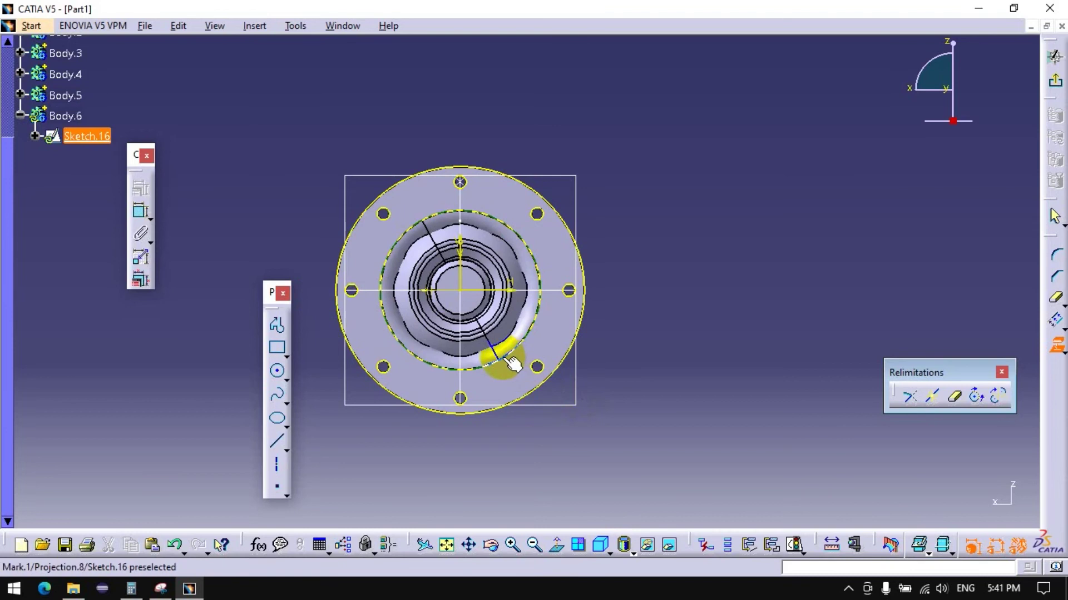
pyautogui.click(615, 328)
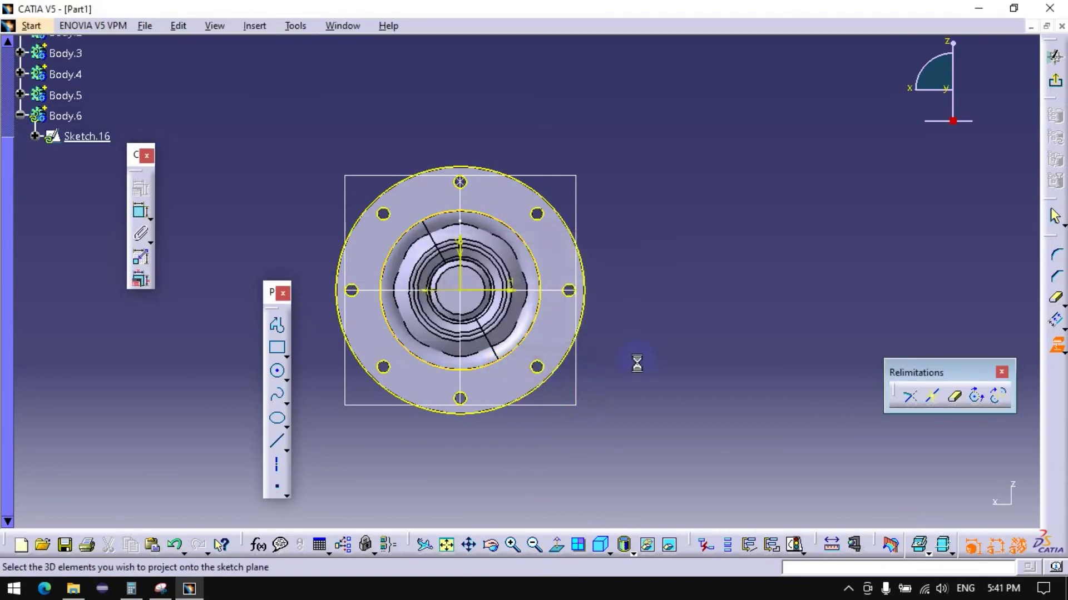
pyautogui.click(502, 358)
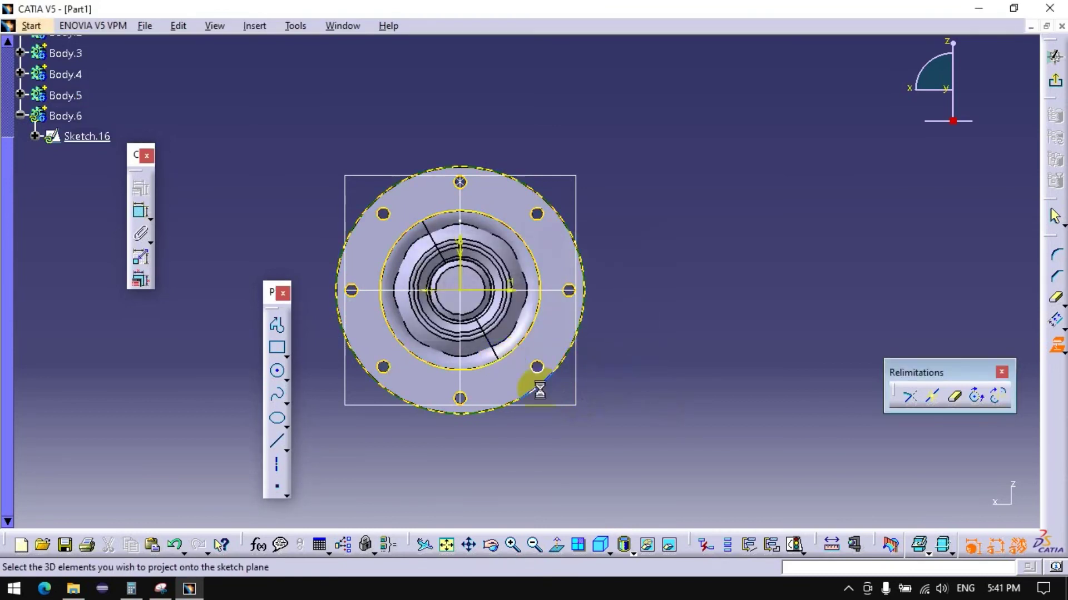
pyautogui.click(497, 361)
pyautogui.click(927, 390)
pyautogui.click(175, 545)
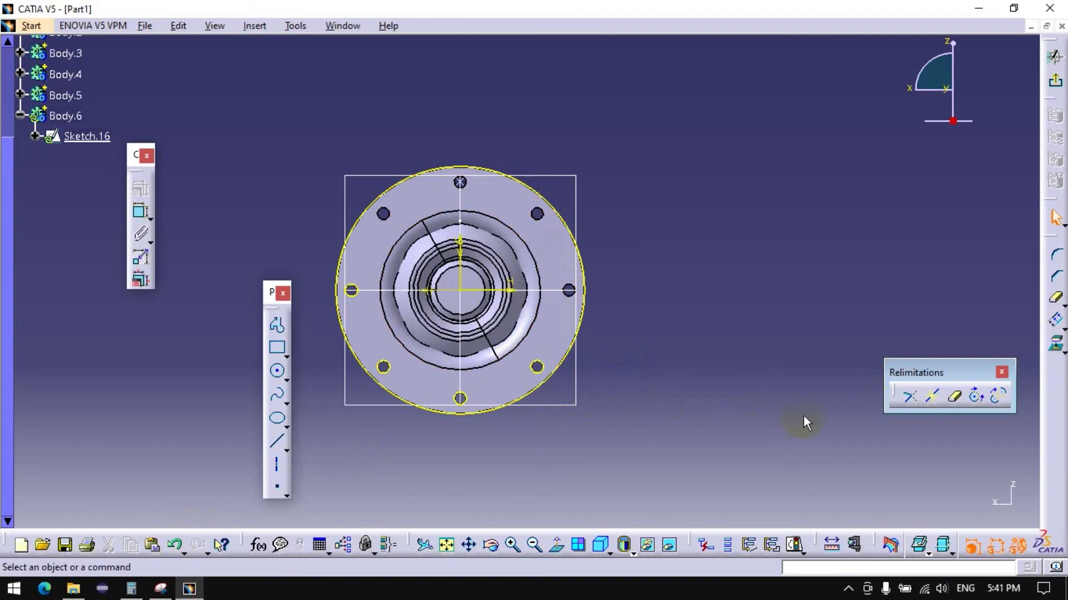
# Step: Project the remaining right, upper-right, top and upper-left bolt holes, then exit the sketcher
pyautogui.click(1054, 346)
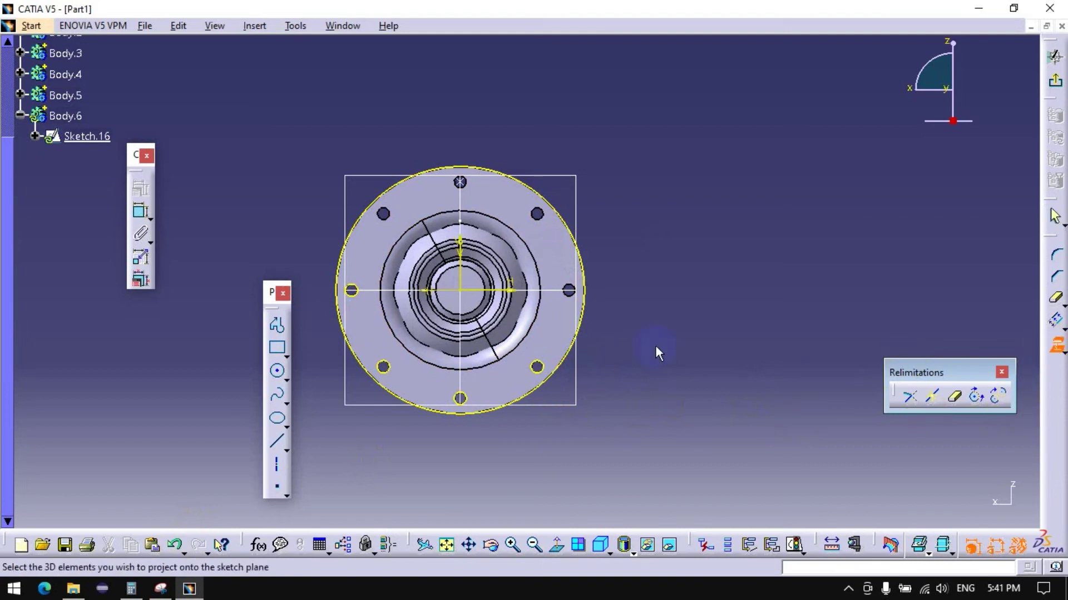
pyautogui.click(578, 296)
pyautogui.click(538, 215)
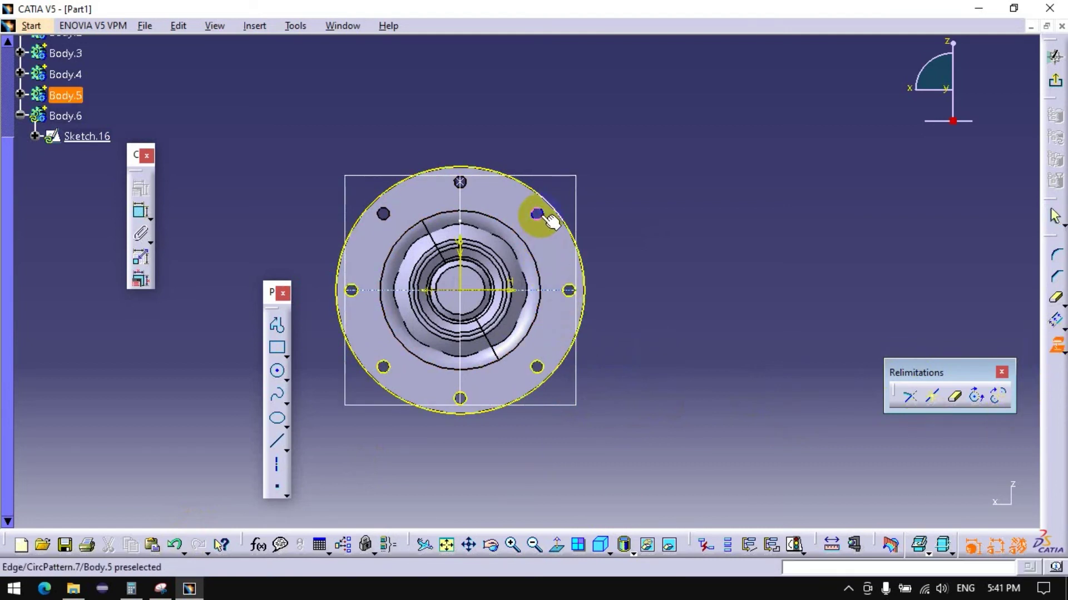
pyautogui.click(460, 182)
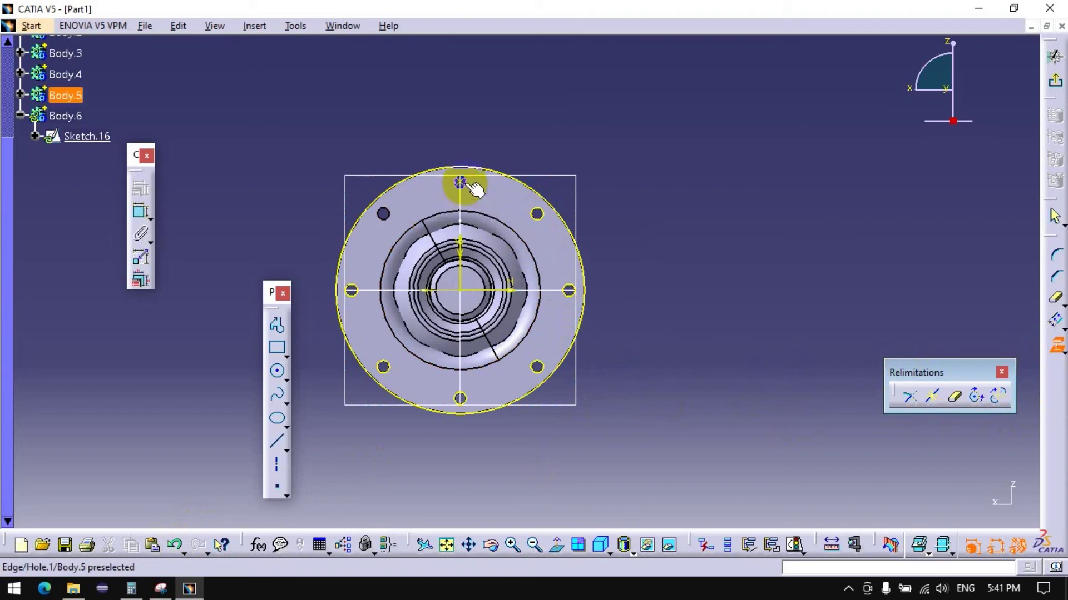
pyautogui.click(384, 214)
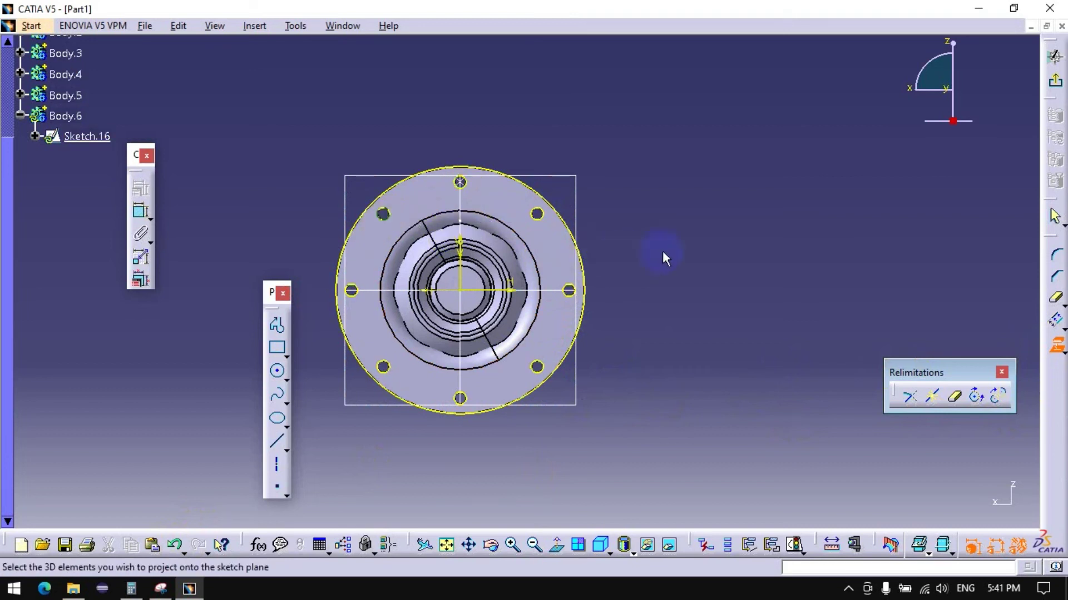
pyautogui.click(1054, 56)
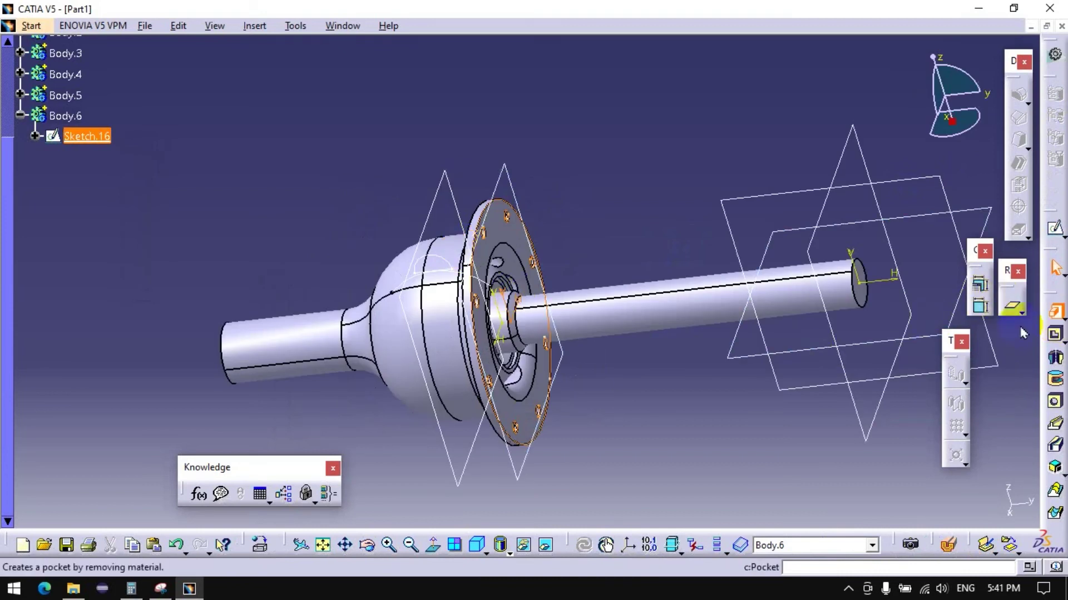
# Step: Pad Sketch.16 by 5mm to create Pad.3, the flange plate
pyautogui.click(1055, 309)
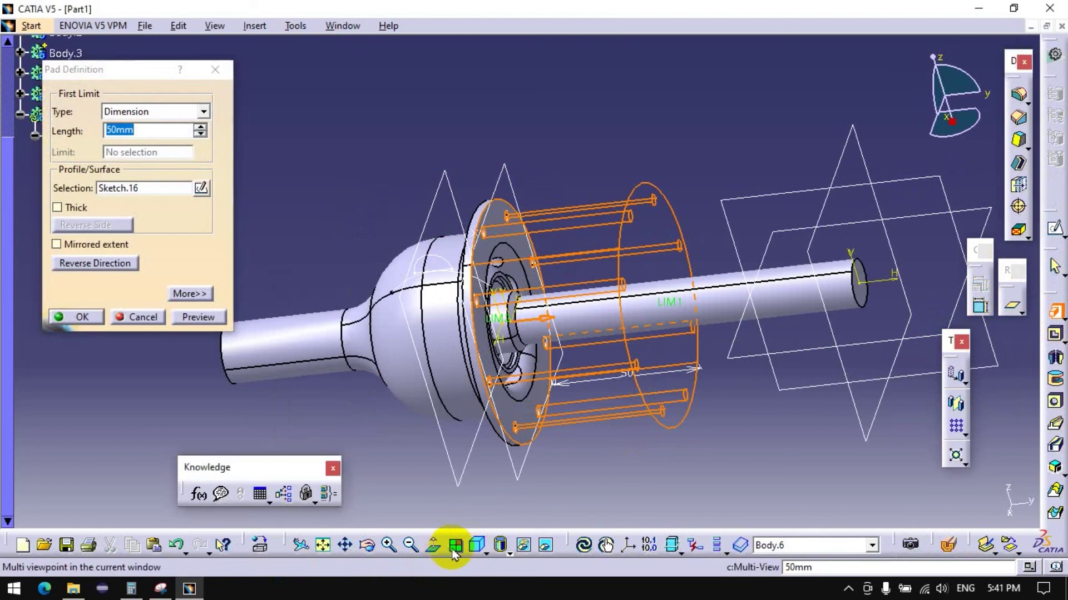
pyautogui.click(454, 545)
pyautogui.click(402, 466)
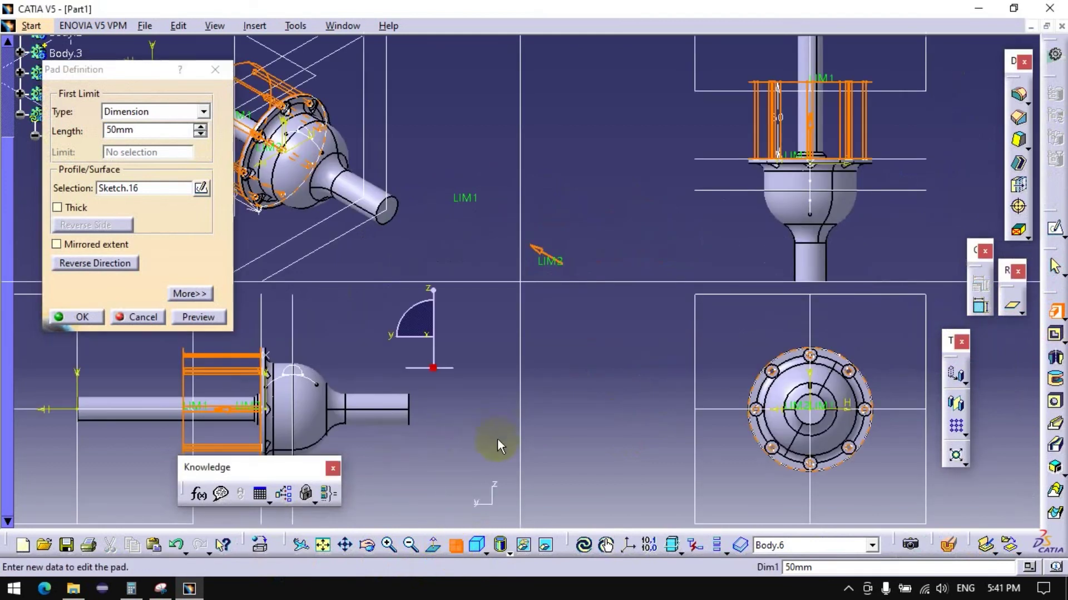
pyautogui.click(455, 544)
pyautogui.moveTo(591, 424); pyautogui.dragTo(598, 339, button='middle')
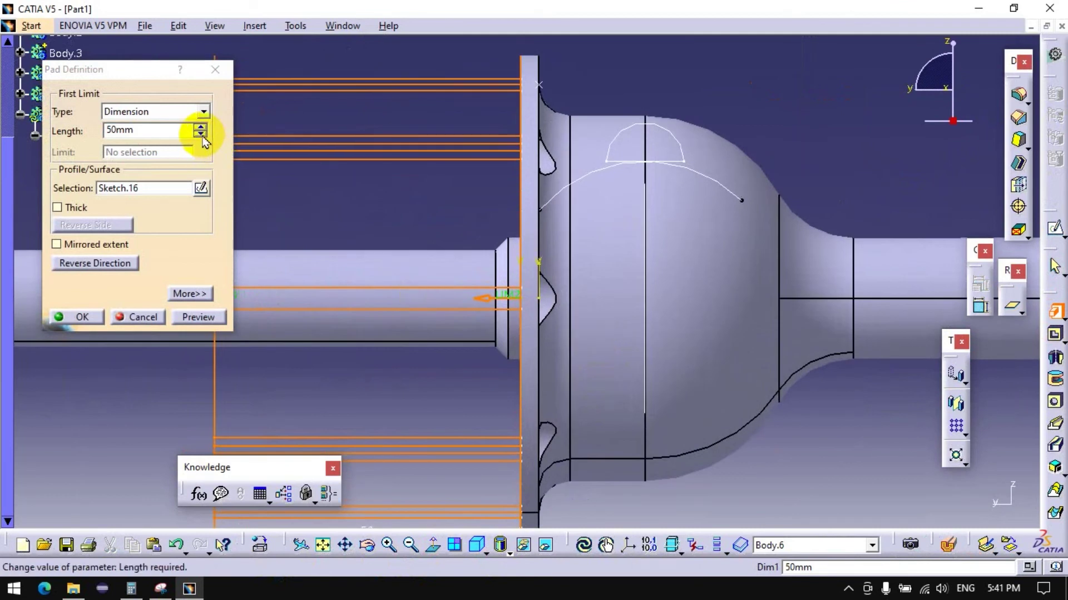
pyautogui.moveTo(202, 135); pyautogui.dragTo(201, 134)
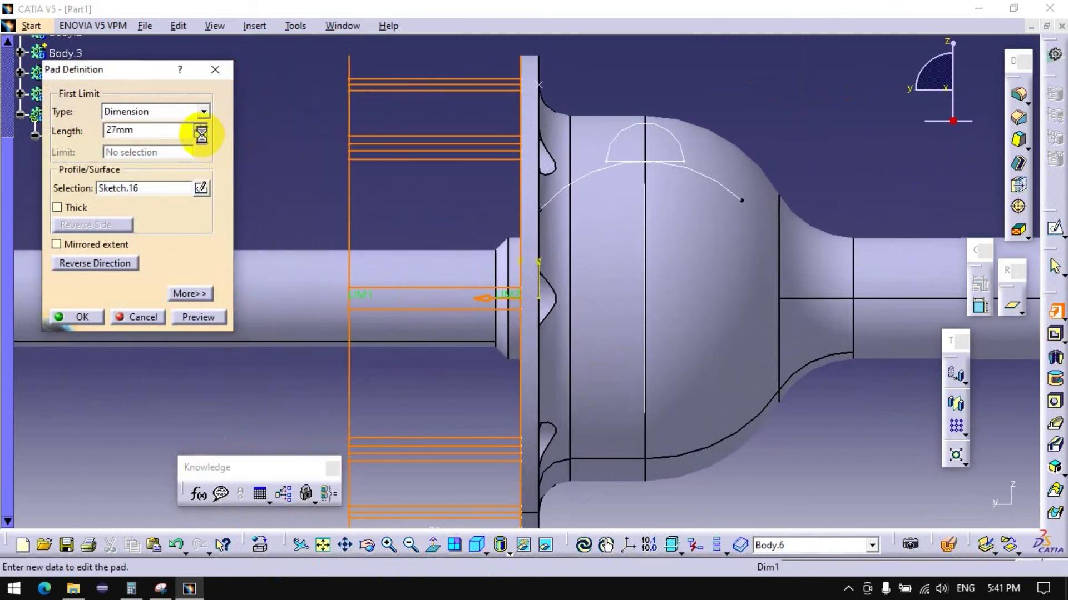
pyautogui.moveTo(201, 134); pyautogui.dragTo(204, 139)
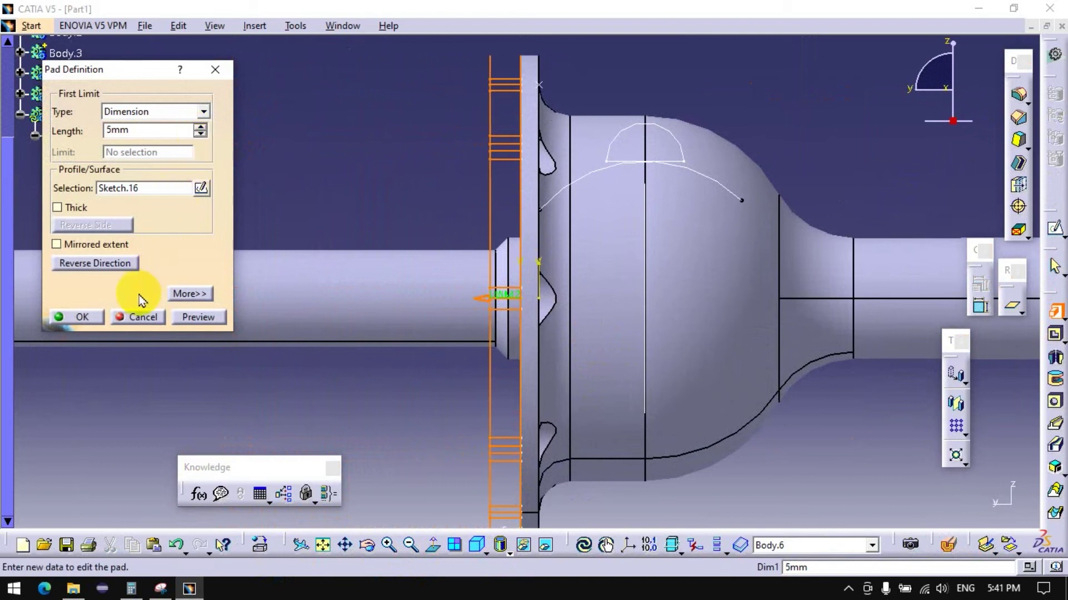
pyautogui.click(83, 316)
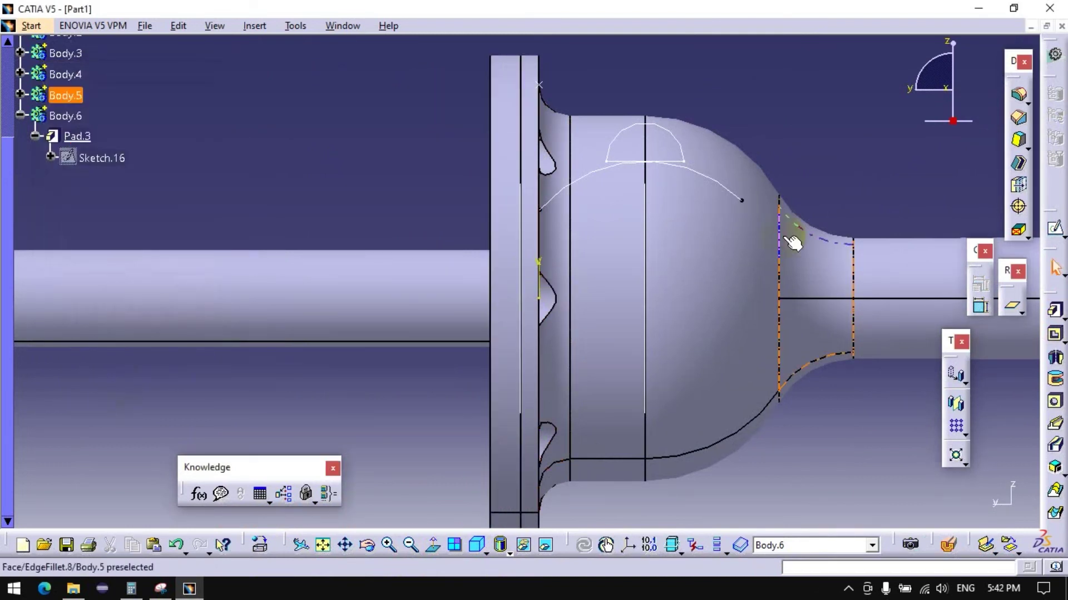
# Step: Create Sketch.17 on the flange face holding the projected central circle
pyautogui.click(1055, 228)
pyautogui.moveTo(624, 282)
pyautogui.mouseDown(button='middle')
pyautogui.moveTo(650, 371)
pyautogui.moveTo(685, 343)
pyautogui.mouseUp(button='middle')
pyautogui.click(505, 294)
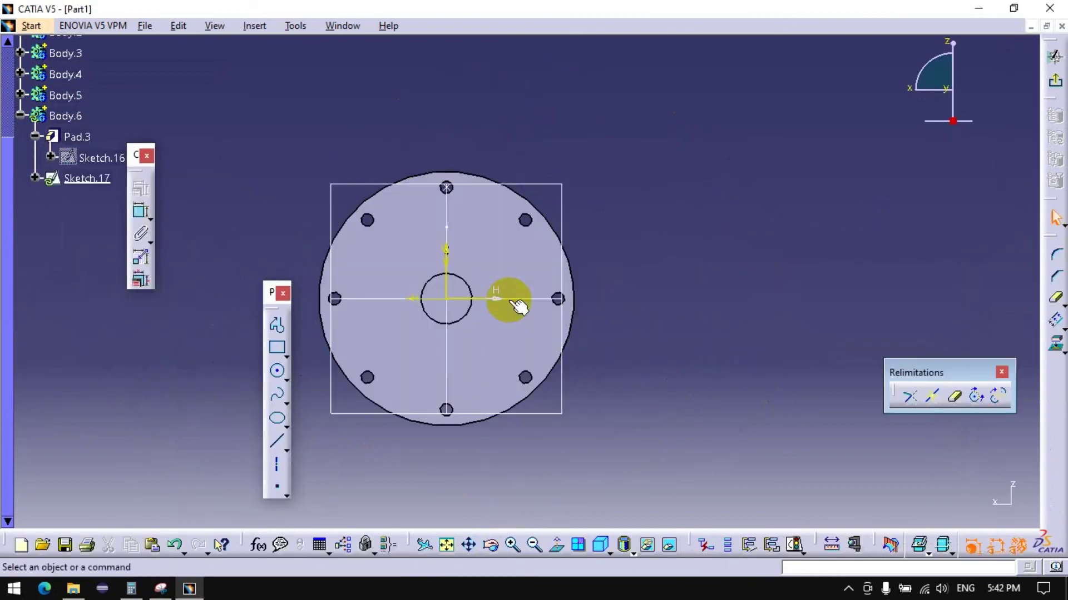
pyautogui.click(1055, 344)
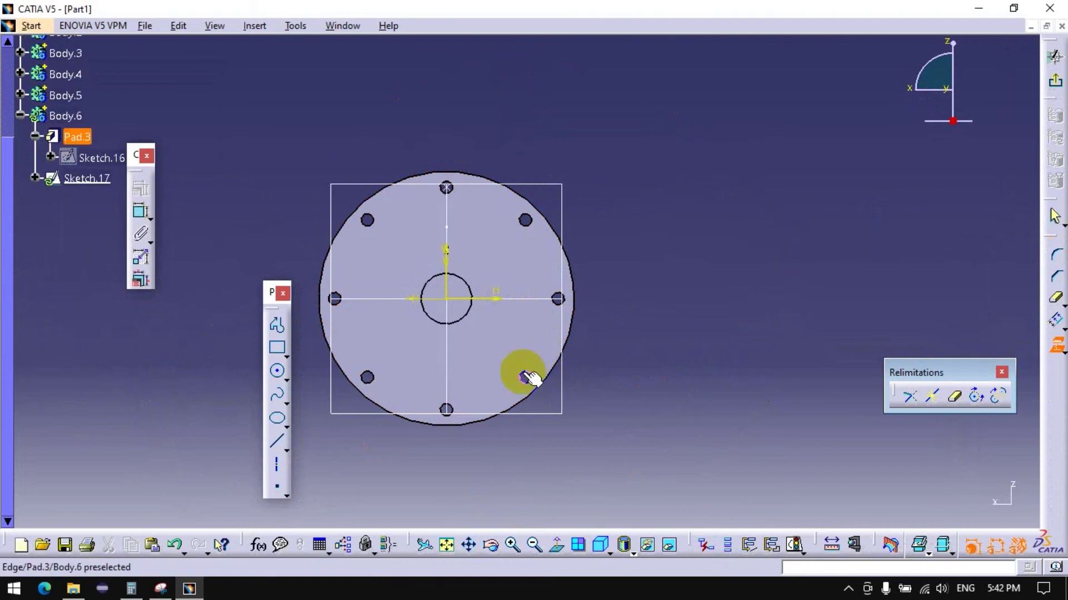
pyautogui.click(465, 317)
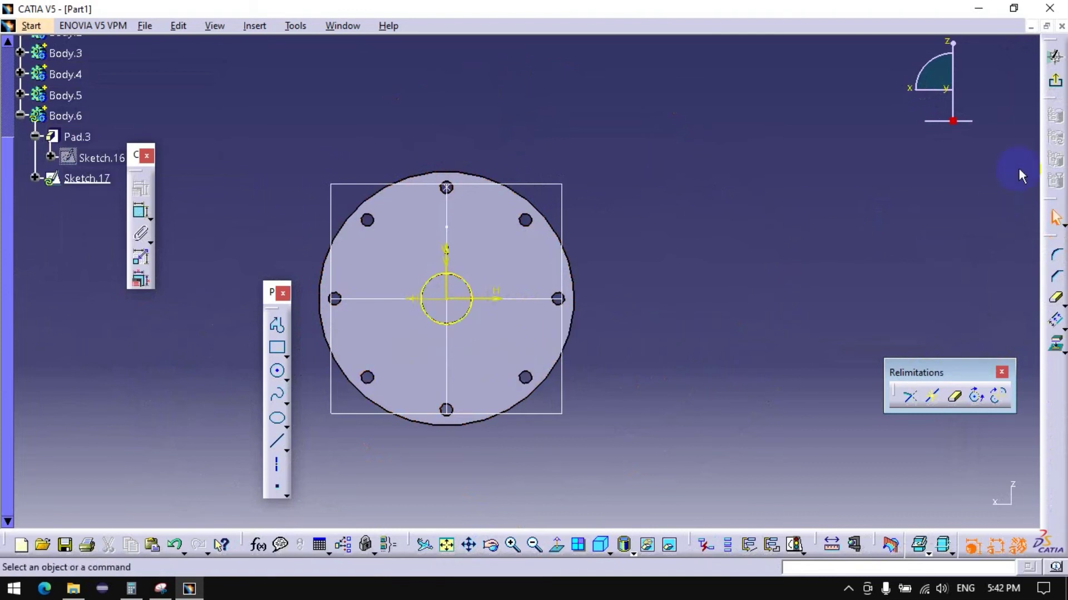
pyautogui.click(1055, 56)
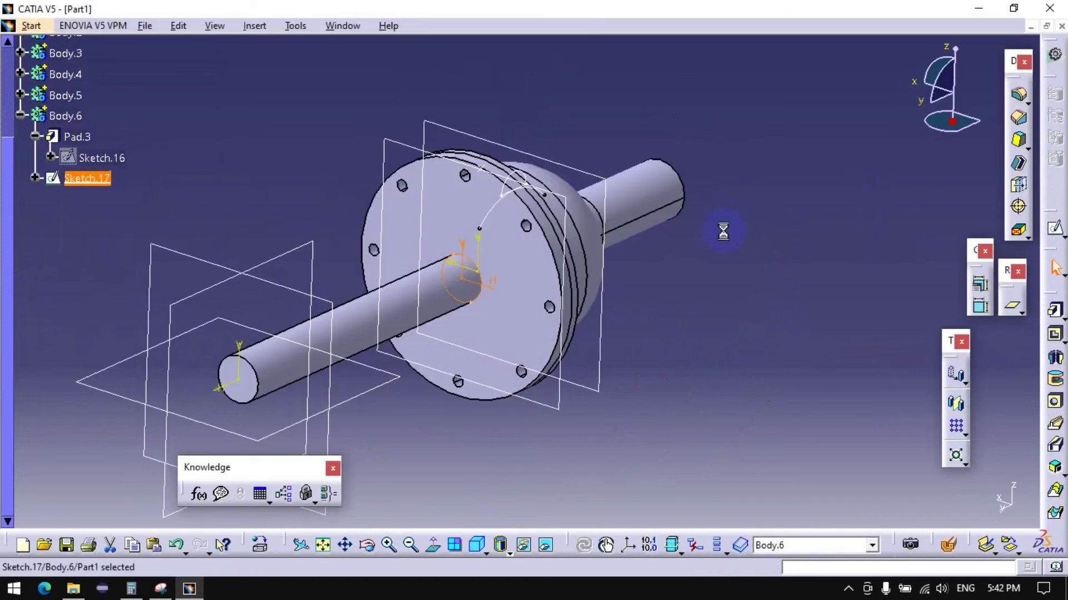
# Step: Cut Pocket.4 from Sketch.17 to form the flange's central bore
pyautogui.click(1049, 344)
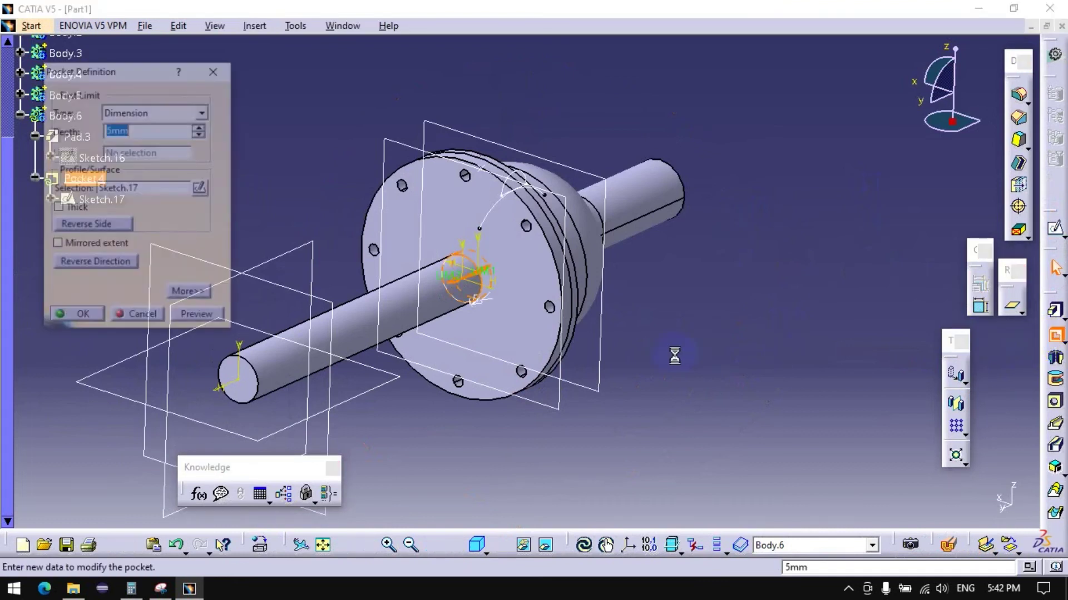
pyautogui.click(78, 320)
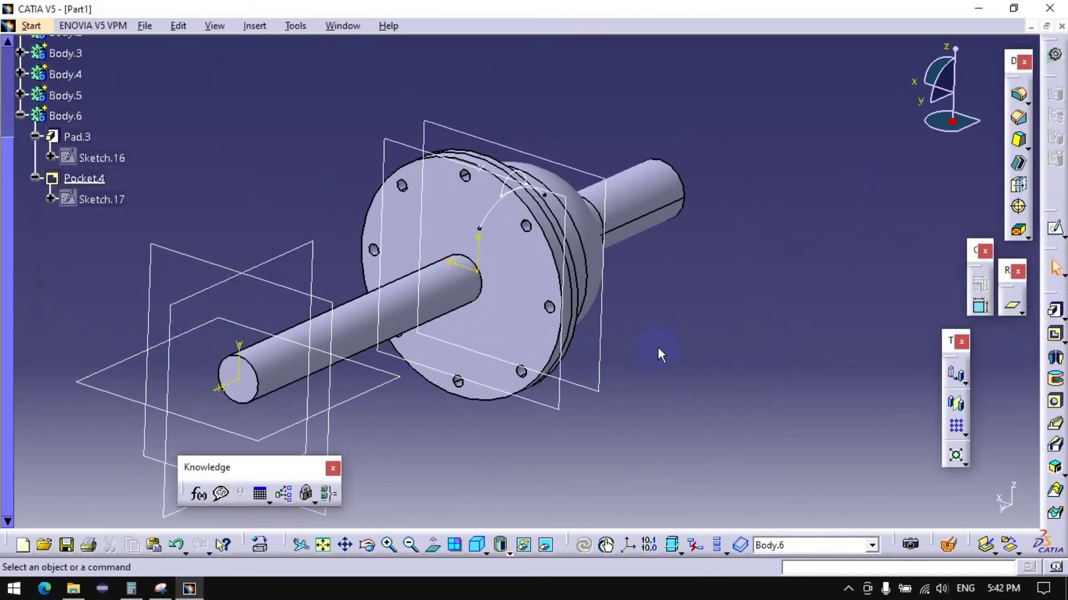
pyautogui.click(146, 240)
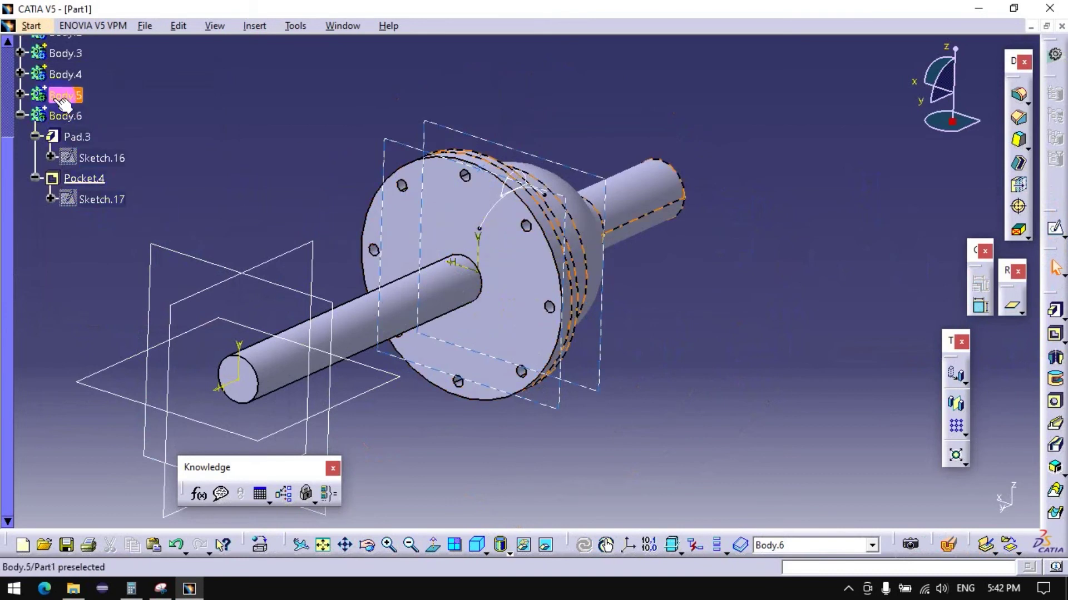
# Step: Hide Body.5, Body.4, Body.3 and Body.2 using Hide/Show in the tree
pyautogui.rightClick(55, 98)
pyautogui.click(87, 149)
pyautogui.moveTo(406, 195)
pyautogui.mouseDown(button='middle')
pyautogui.moveTo(478, 275)
pyautogui.moveTo(591, 291)
pyautogui.mouseUp(button='middle')
pyautogui.click(279, 194)
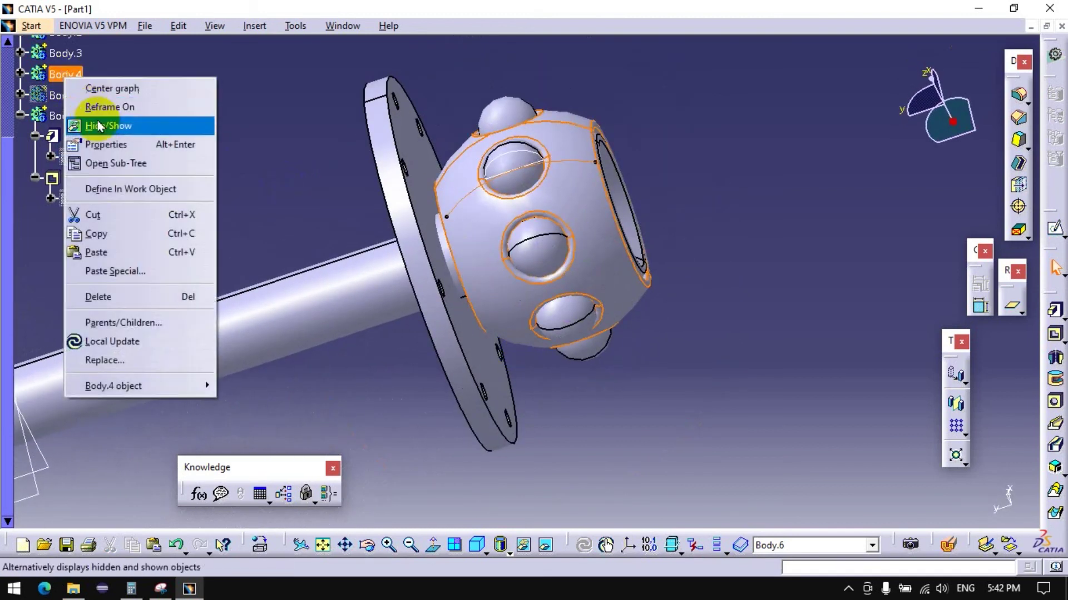
pyautogui.click(111, 126)
pyautogui.rightClick(69, 194)
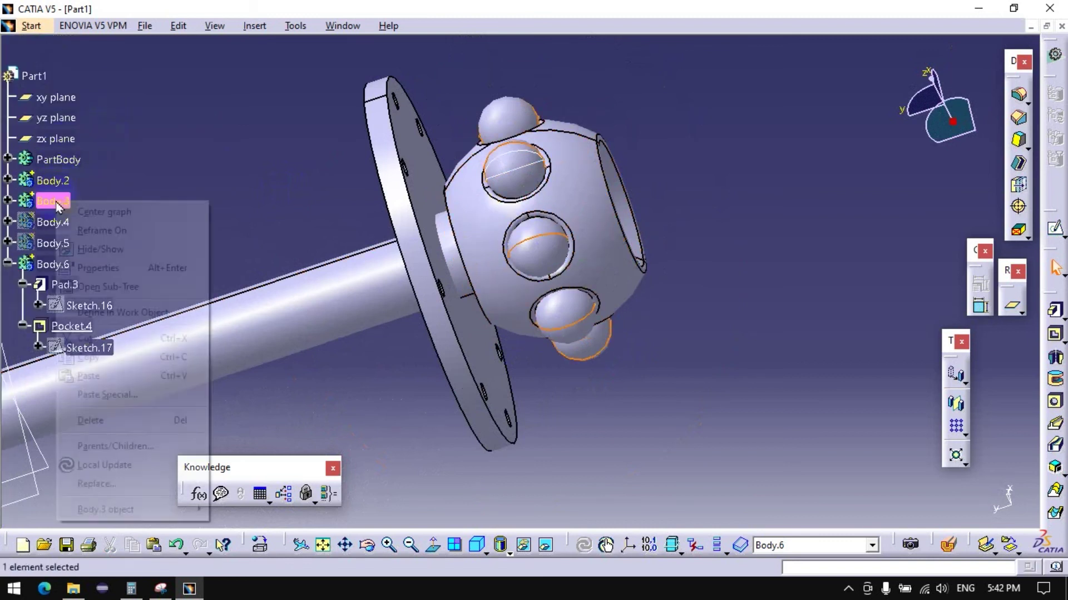
pyautogui.click(109, 247)
pyautogui.rightClick(65, 187)
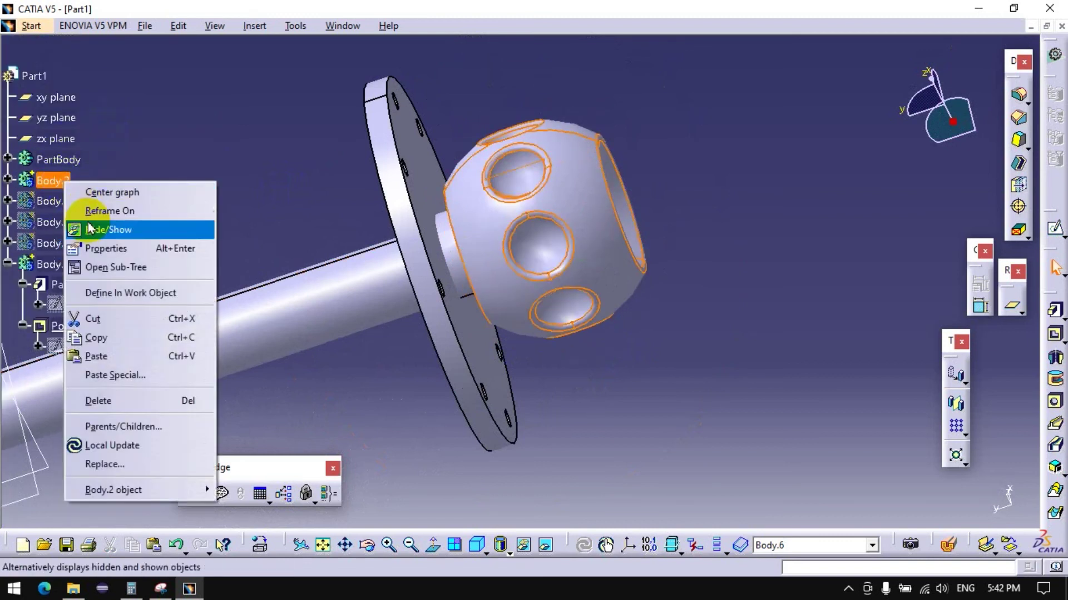
pyautogui.click(106, 230)
# Step: Start Sketch.18 on the flange face and centre the flange in view
pyautogui.click(1055, 228)
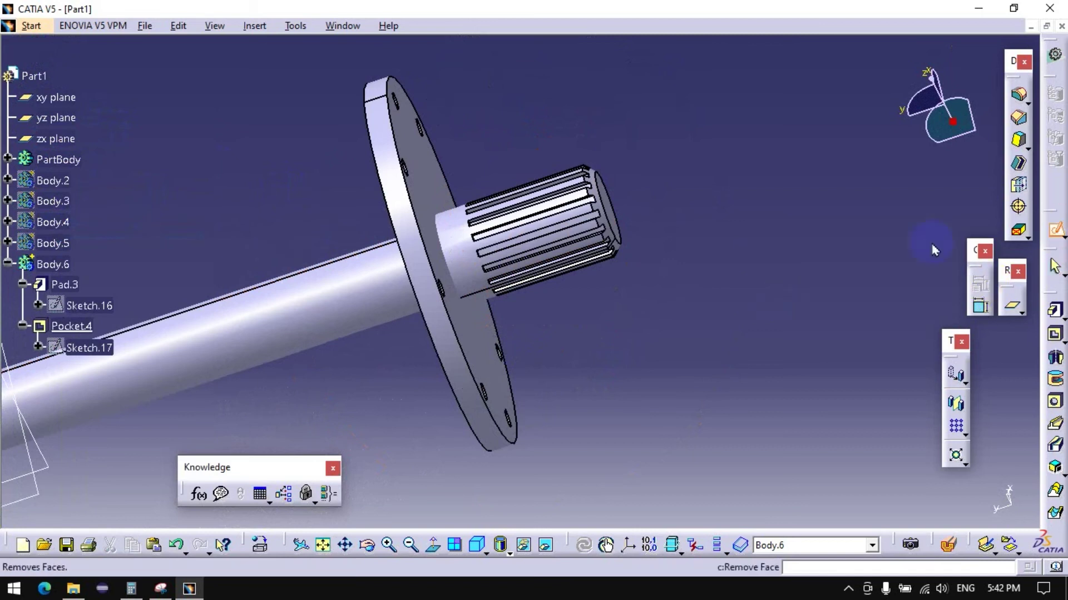
pyautogui.click(431, 207)
pyautogui.moveTo(481, 303)
pyautogui.mouseDown(button='middle')
pyautogui.moveTo(558, 421)
pyautogui.moveTo(562, 262)
pyautogui.moveTo(536, 323)
pyautogui.moveTo(488, 333)
pyautogui.moveTo(508, 341)
pyautogui.mouseUp(button='middle')
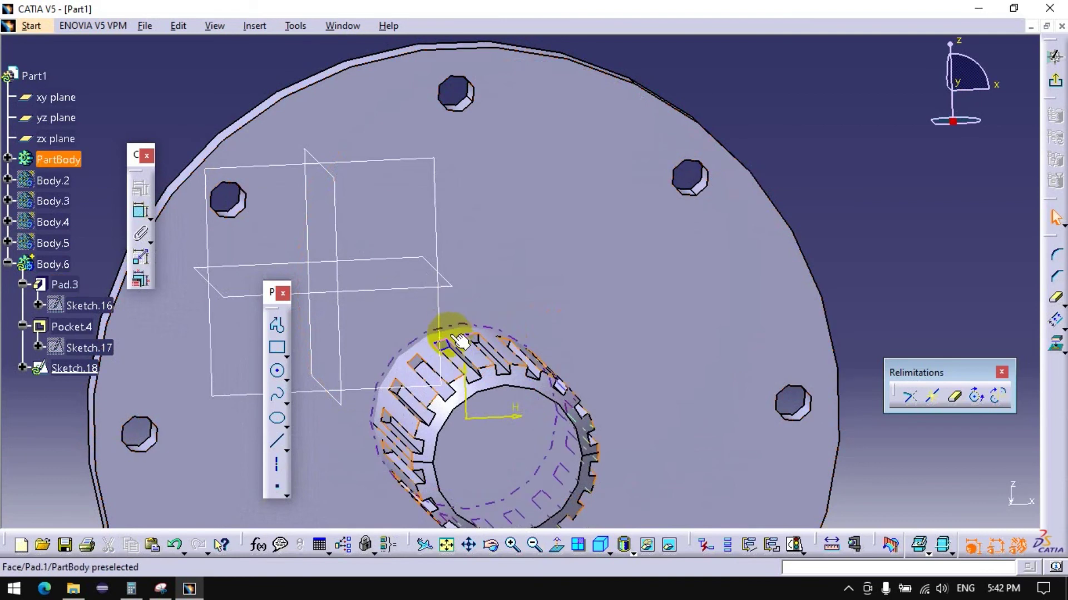
pyautogui.click(1055, 349)
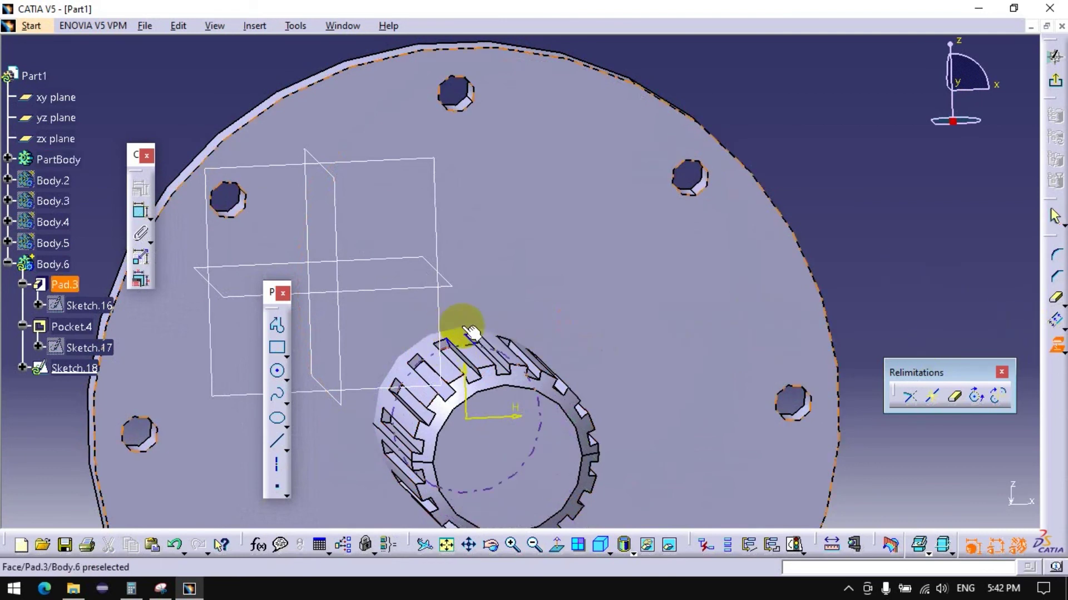
# Step: Draw a circle at the origin around the splines, constrain it, and exit the sketcher
pyautogui.click(277, 371)
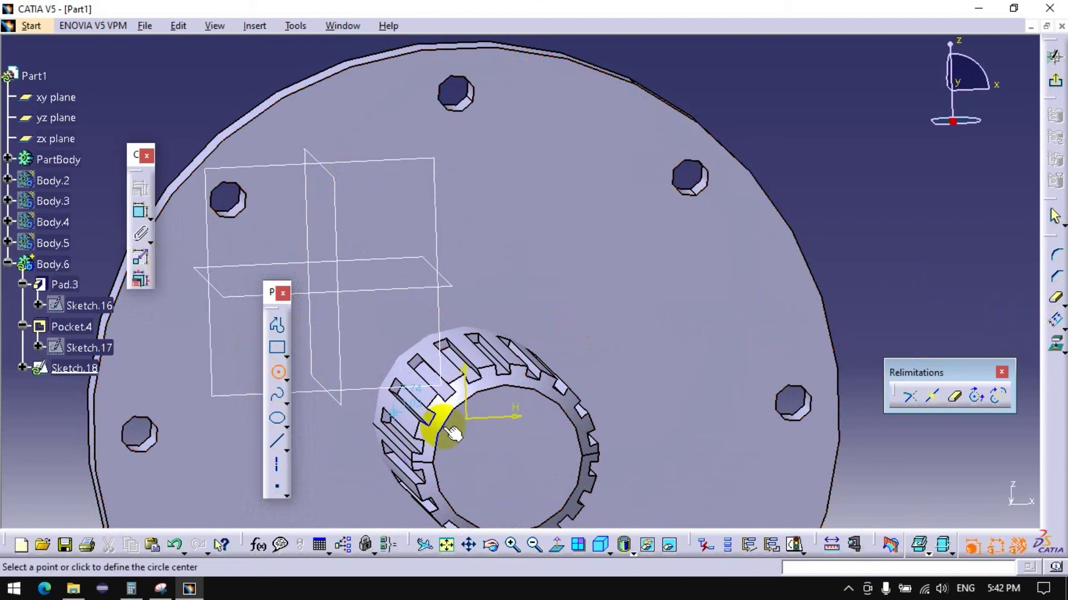
pyautogui.click(467, 418)
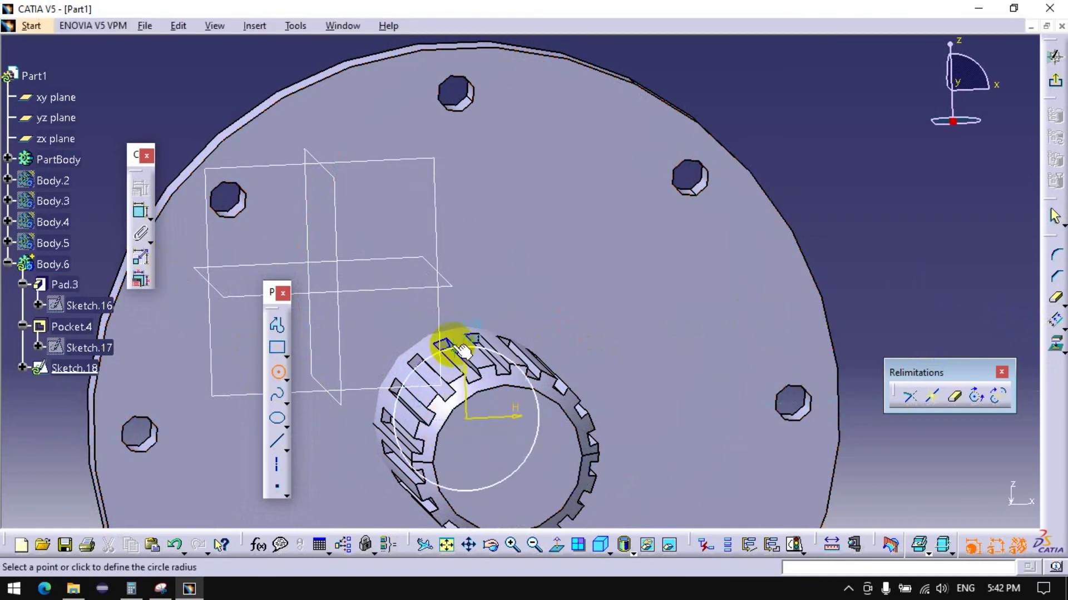
pyautogui.click(448, 329)
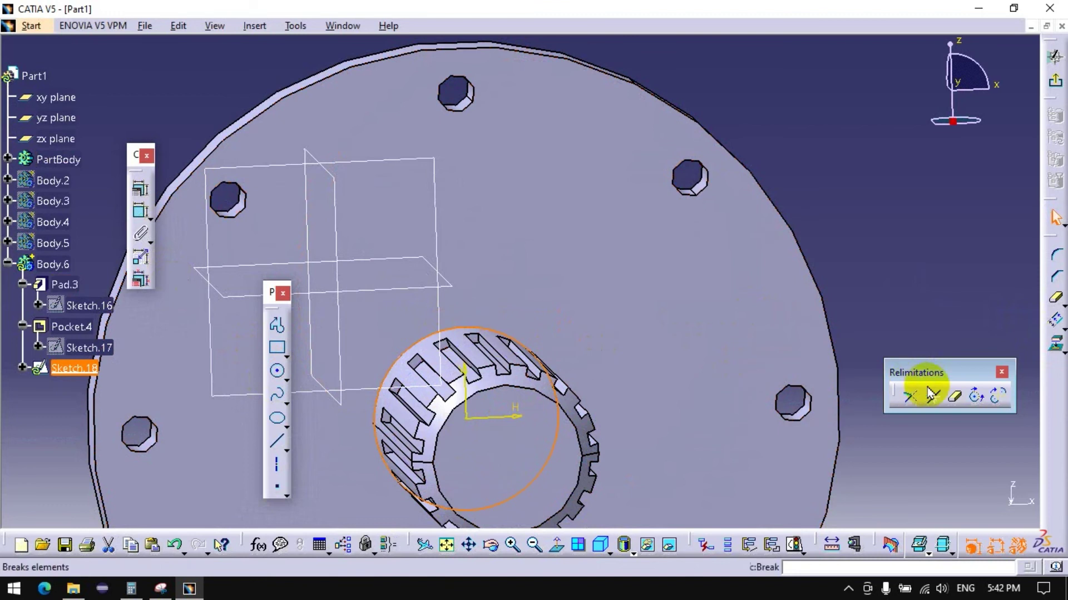
pyautogui.click(142, 216)
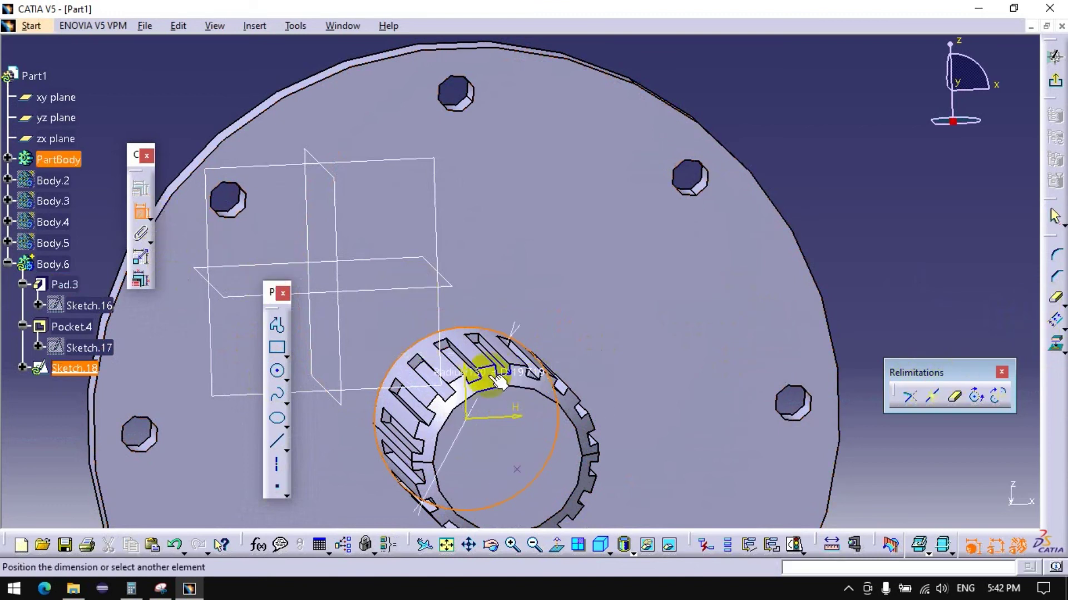
pyautogui.rightClick(625, 219)
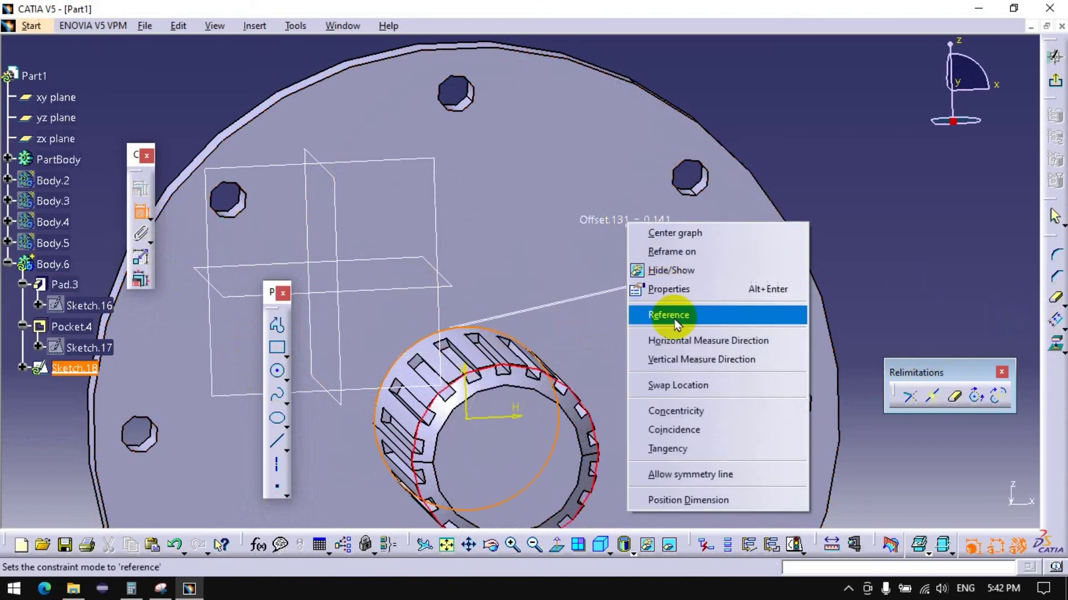
pyautogui.click(700, 447)
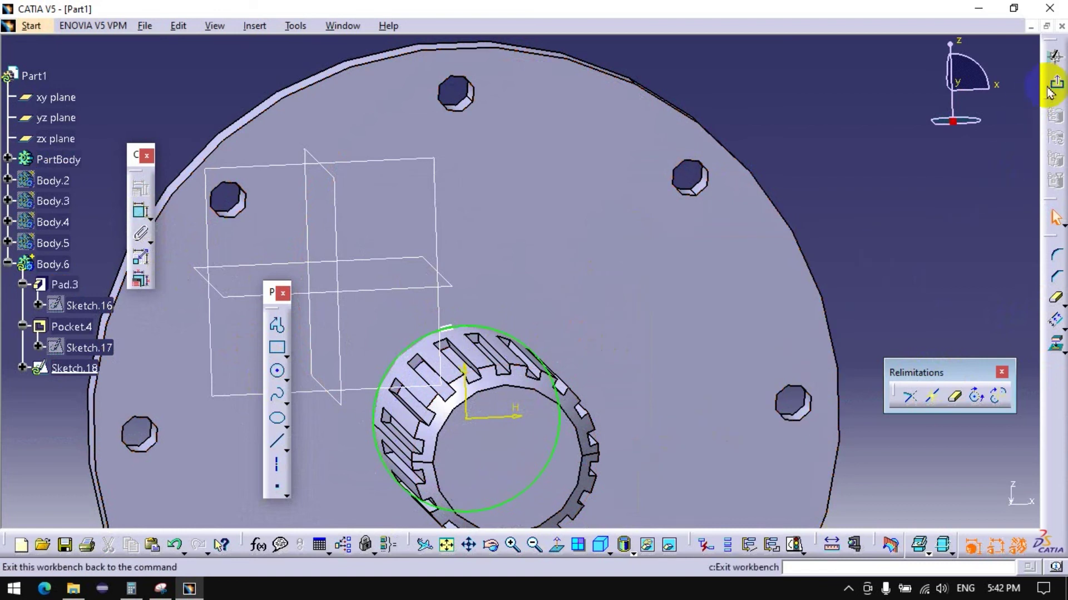
pyautogui.click(1053, 56)
# Step: Switch to wireframe and cut Pocket.5 from Sketch.18 at 2mm depth
pyautogui.moveTo(506, 352)
pyautogui.mouseDown(button='middle')
pyautogui.moveTo(543, 305)
pyautogui.moveTo(552, 316)
pyautogui.moveTo(469, 353)
pyautogui.moveTo(483, 362)
pyautogui.mouseUp(button='middle')
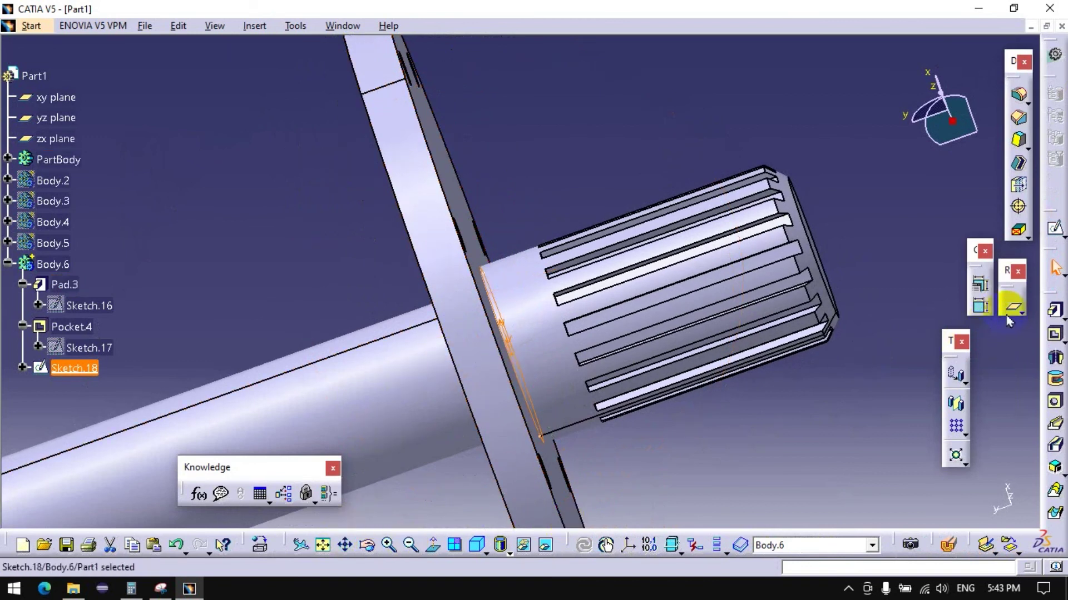
pyautogui.click(505, 548)
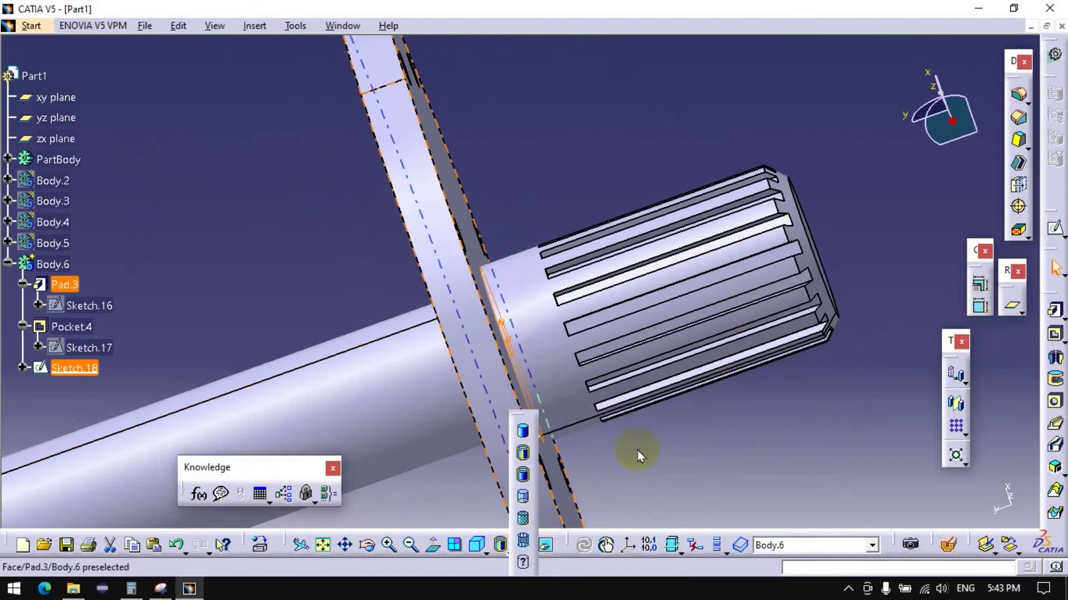
pyautogui.click(1055, 336)
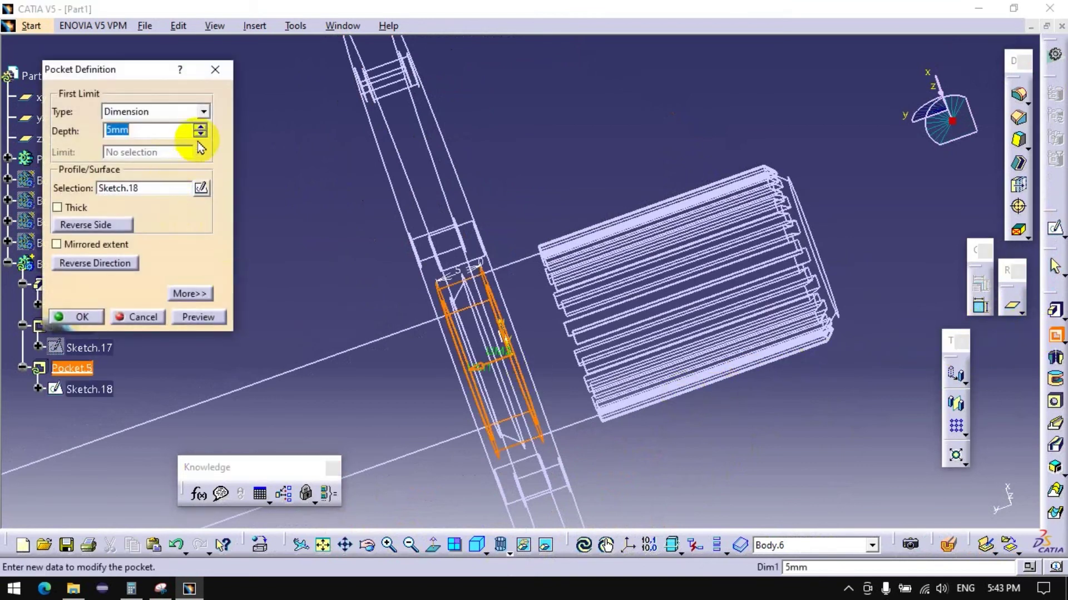
pyautogui.click(200, 134)
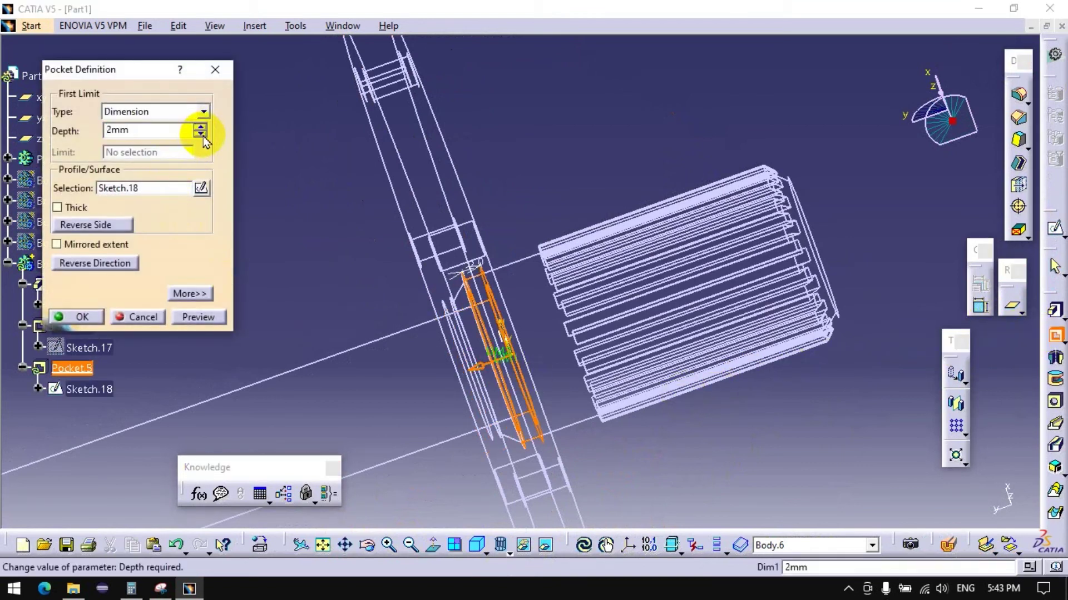
pyautogui.click(83, 317)
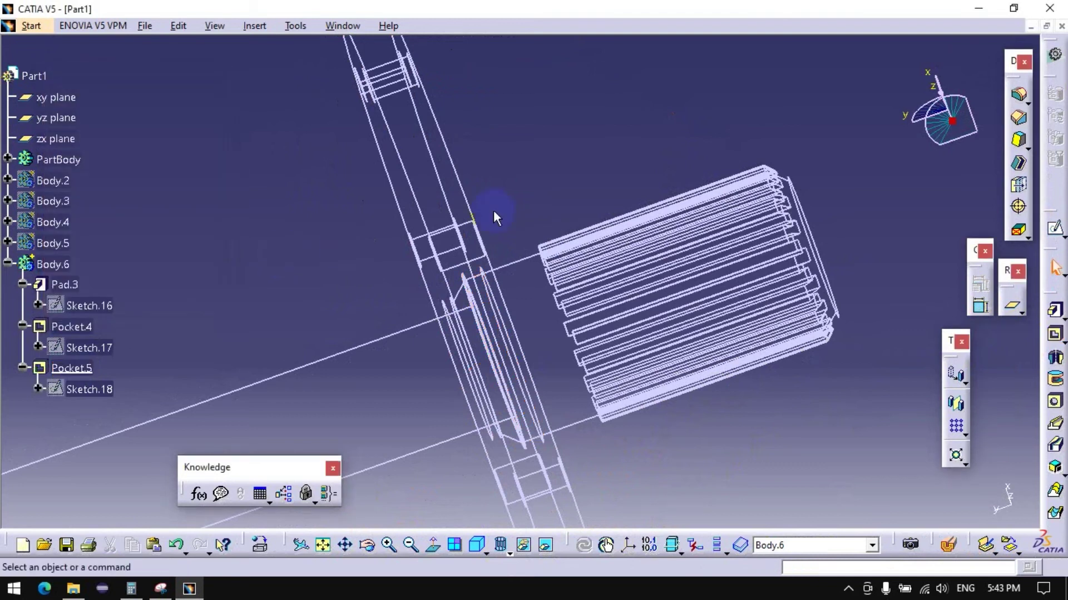
# Step: Set the display to shaded with edges and orbit to the flange face
pyautogui.click(510, 552)
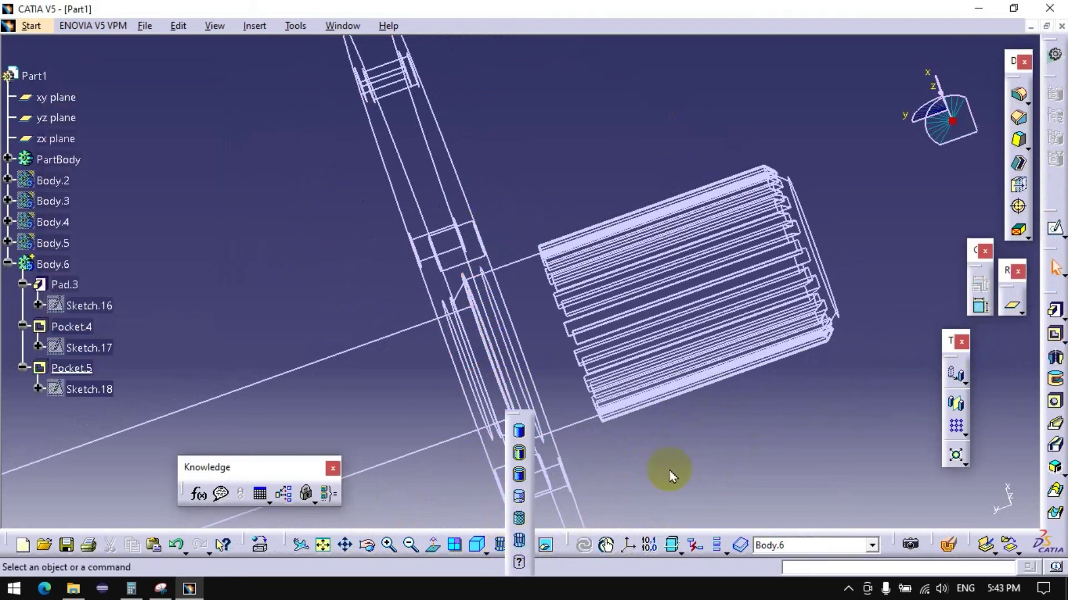
pyautogui.click(509, 552)
pyautogui.click(519, 467)
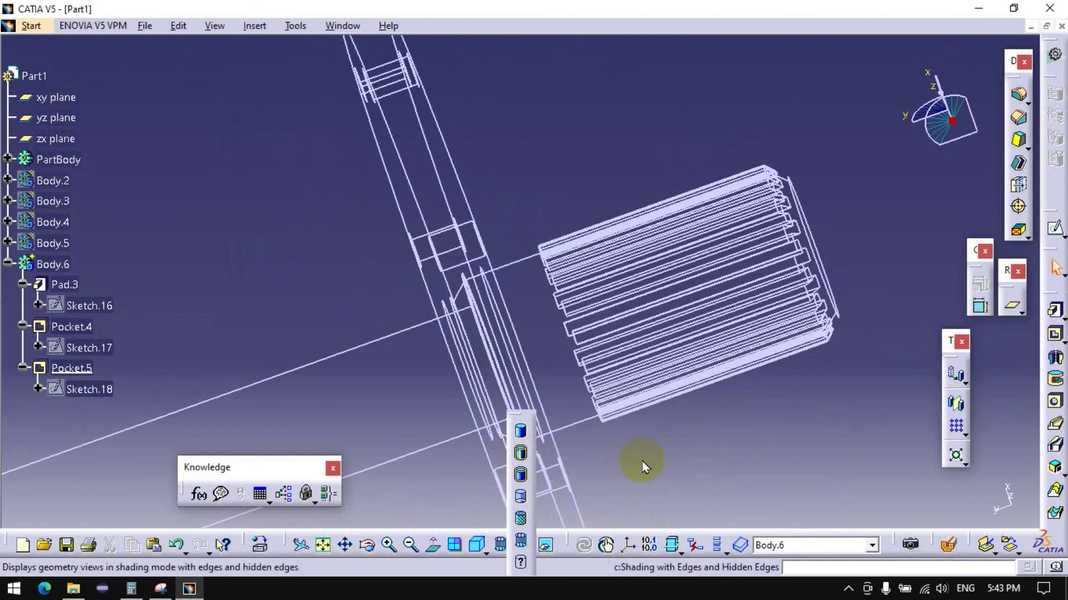
pyautogui.moveTo(573, 334); pyautogui.dragTo(512, 305, button='middle')
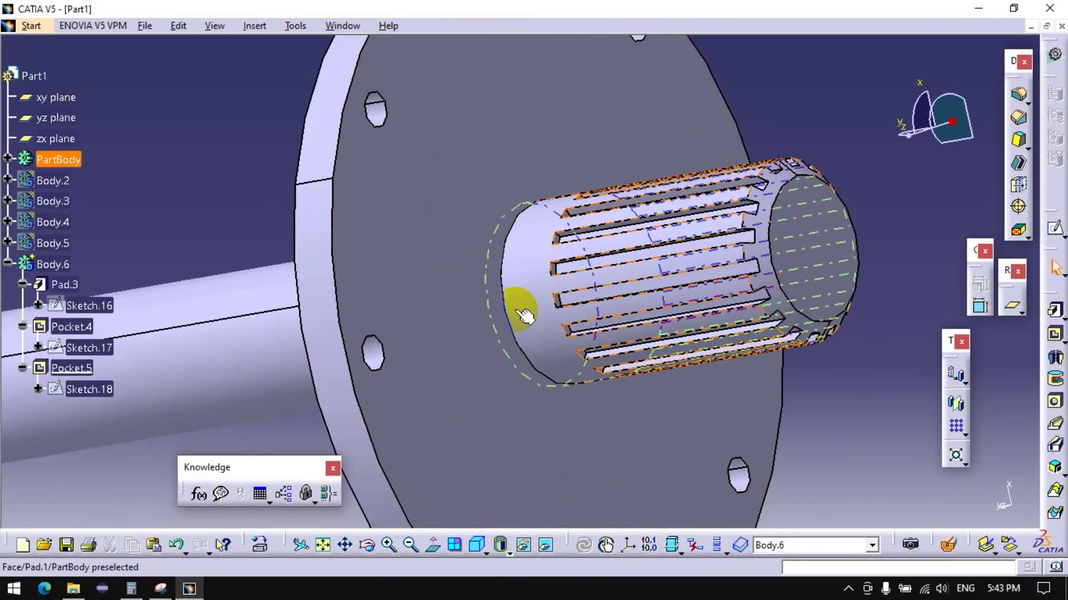
# Step: Hide the PartBody splined shaft so only the flange and its bore show
pyautogui.rightClick(72, 161)
pyautogui.click(106, 207)
pyautogui.moveTo(305, 206)
pyautogui.mouseDown(button='middle')
pyautogui.moveTo(478, 297)
pyautogui.moveTo(470, 318)
pyautogui.moveTo(580, 341)
pyautogui.mouseUp(button='middle')
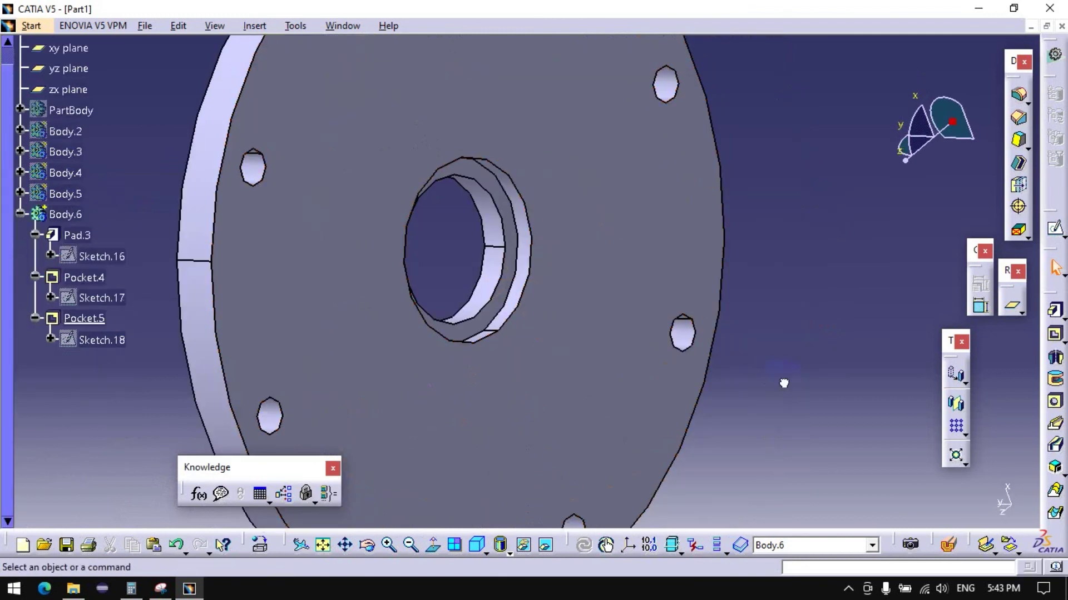
pyautogui.rightClick(69, 115)
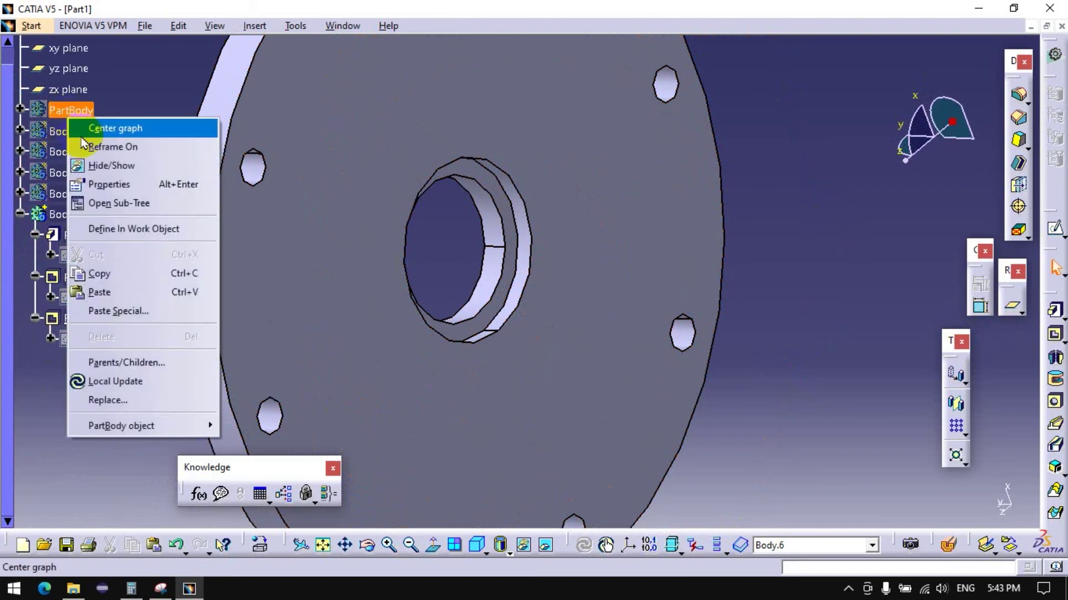
pyautogui.click(83, 165)
pyautogui.rightClick(69, 115)
pyautogui.click(84, 162)
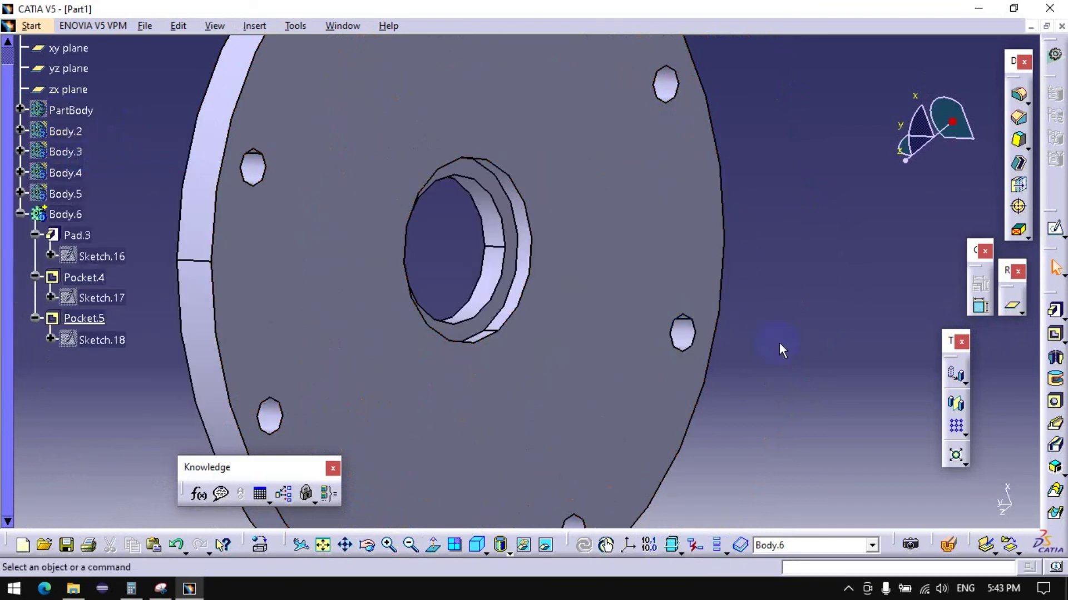
# Step: Chamfer the central bore edge 2mm × 45deg as Chamfer.3
pyautogui.click(1017, 121)
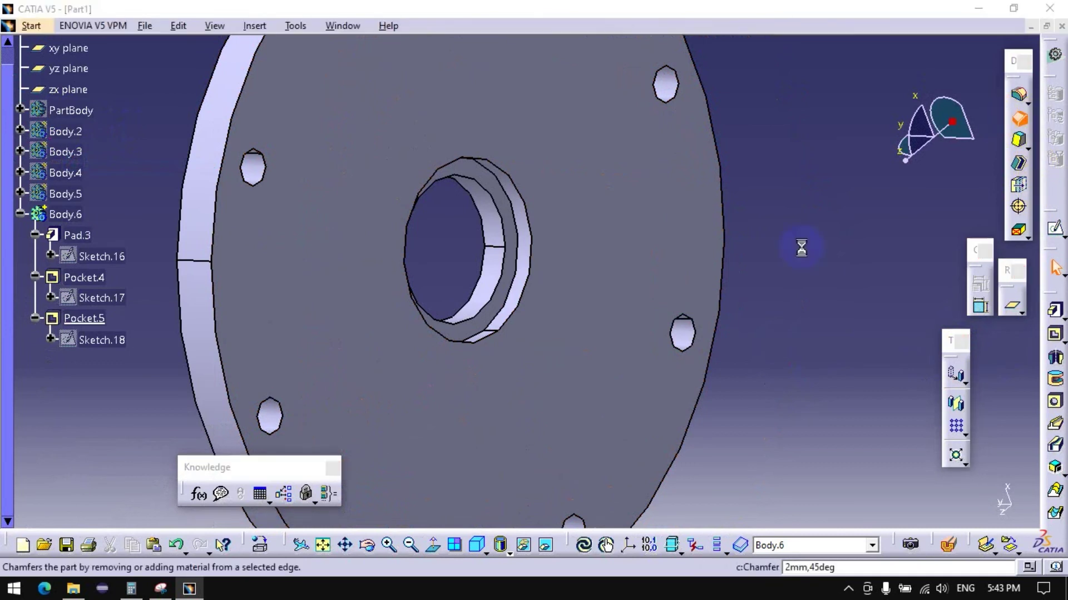
pyautogui.click(487, 317)
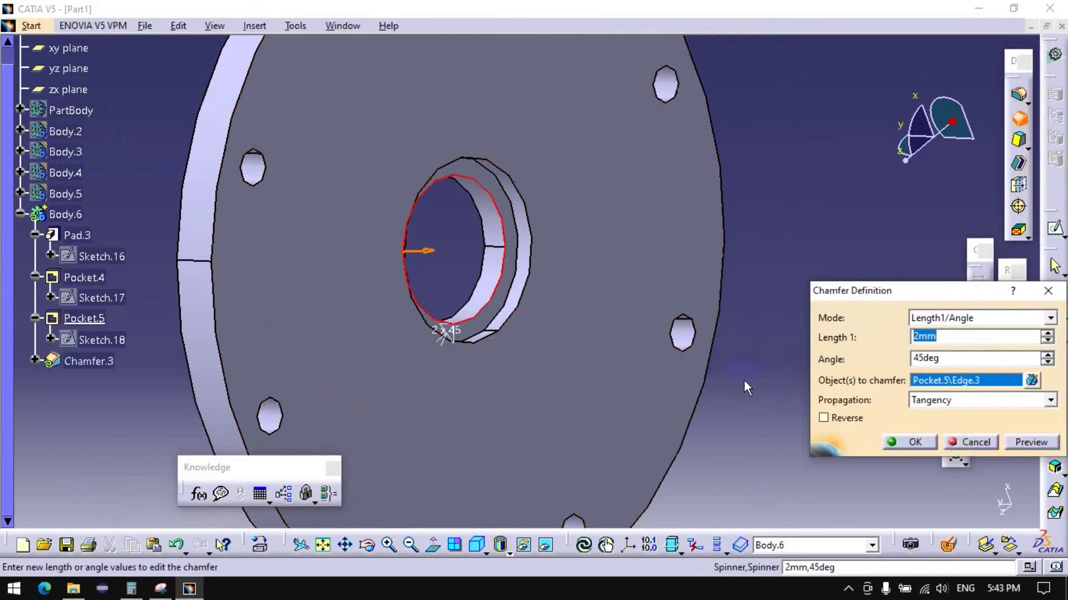
pyautogui.click(892, 442)
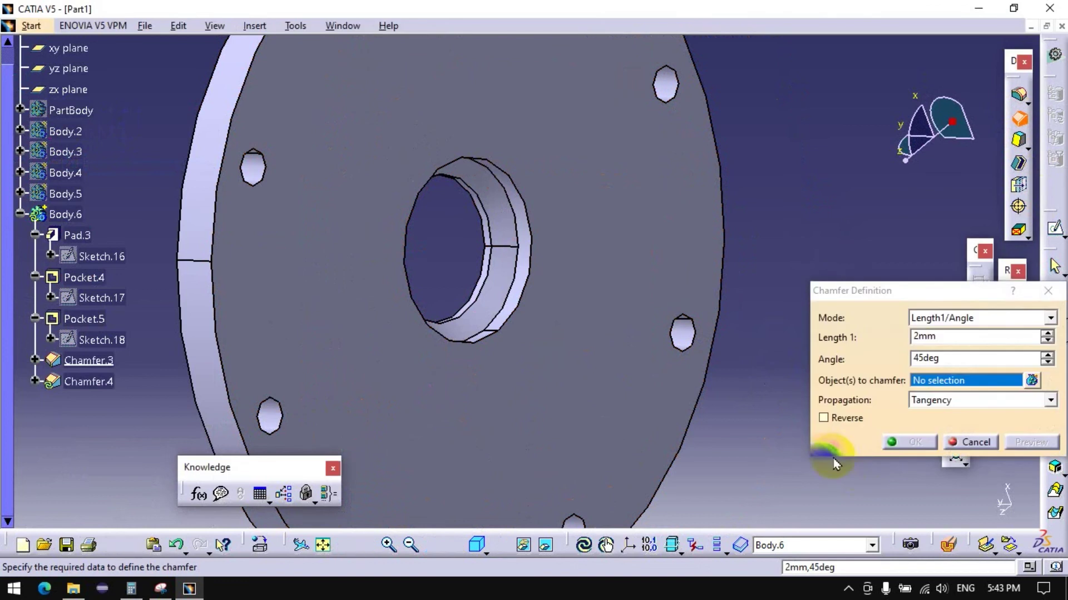
pyautogui.moveTo(467, 270); pyautogui.dragTo(688, 306, button='middle')
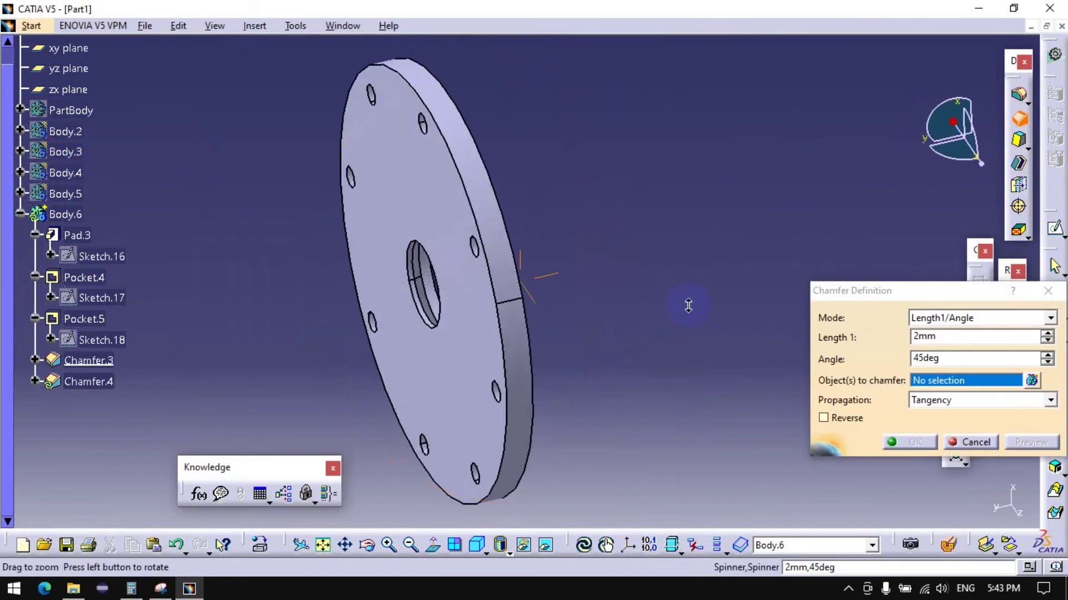
pyautogui.click(953, 442)
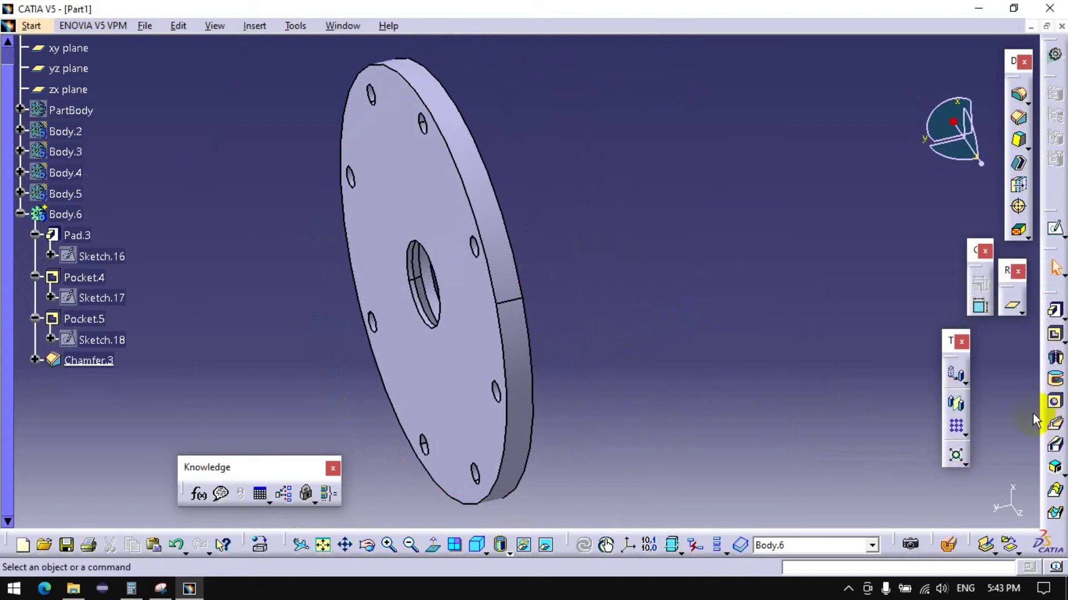
# Step: Add Chamfer.4, a 2mm × 45deg chamfer on one bolt-hole edge
pyautogui.click(1019, 117)
pyautogui.click(474, 477)
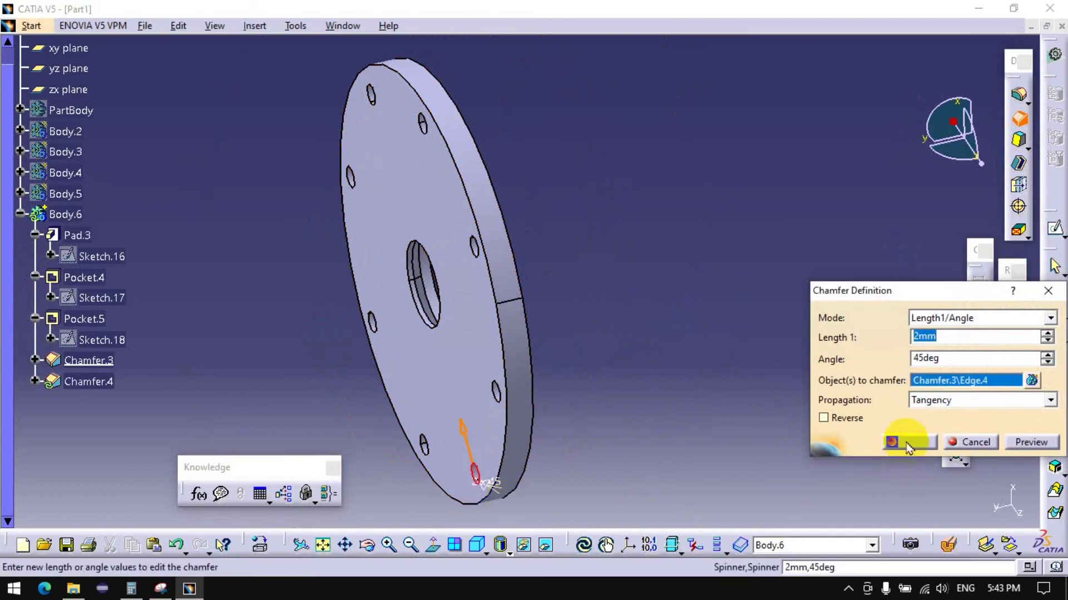
pyautogui.click(906, 443)
pyautogui.moveTo(410, 429); pyautogui.dragTo(526, 322, button='middle')
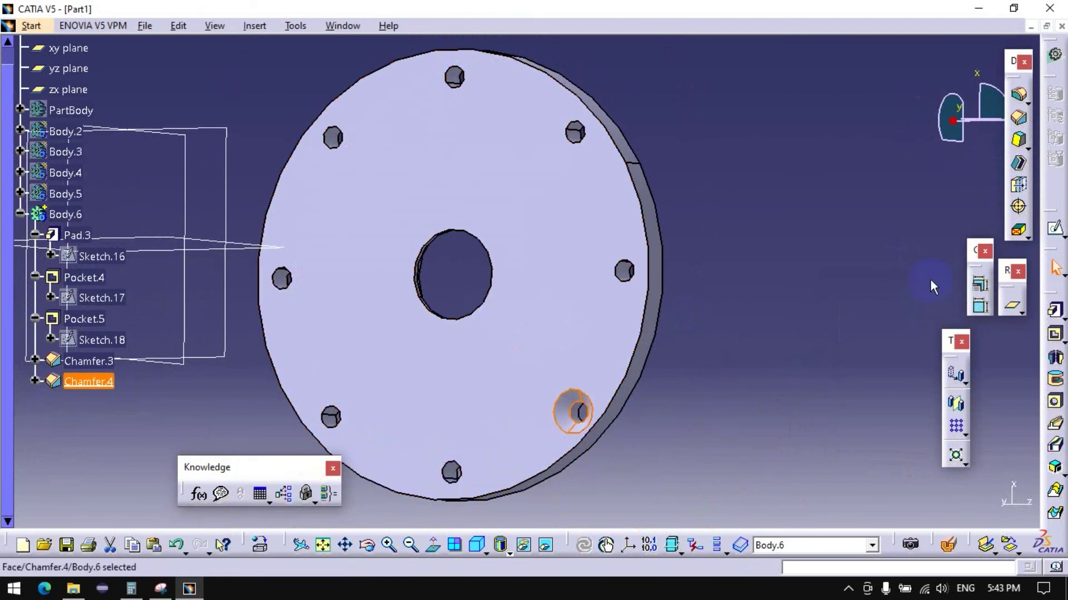
# Step: Attempt a Circular Pattern of Chamfer.4, then dismiss the error and cancel
pyautogui.moveTo(955, 427); pyautogui.dragTo(1008, 441)
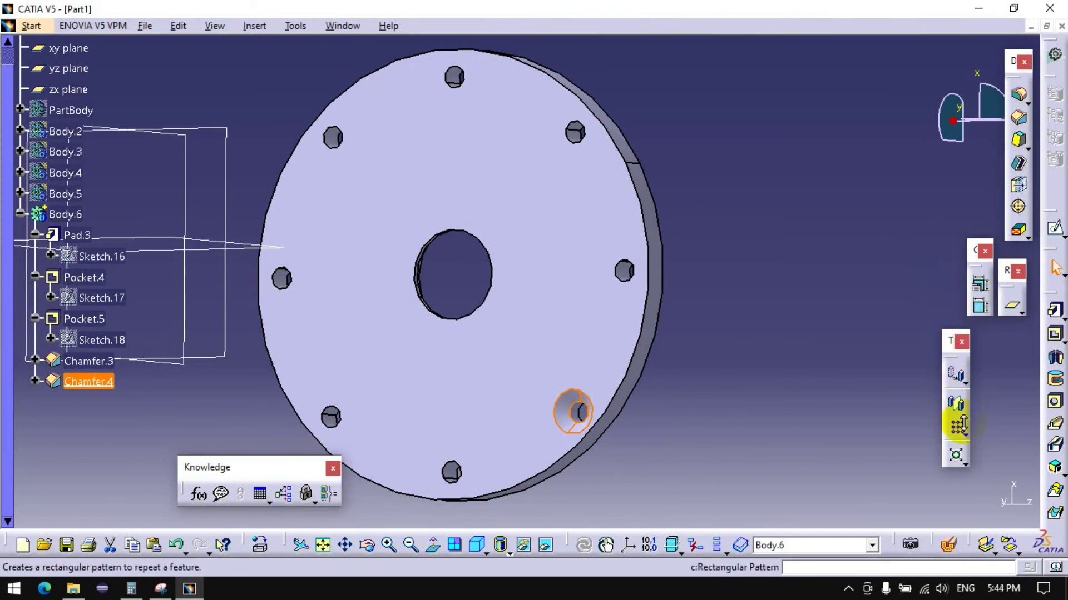
pyautogui.click(1008, 441)
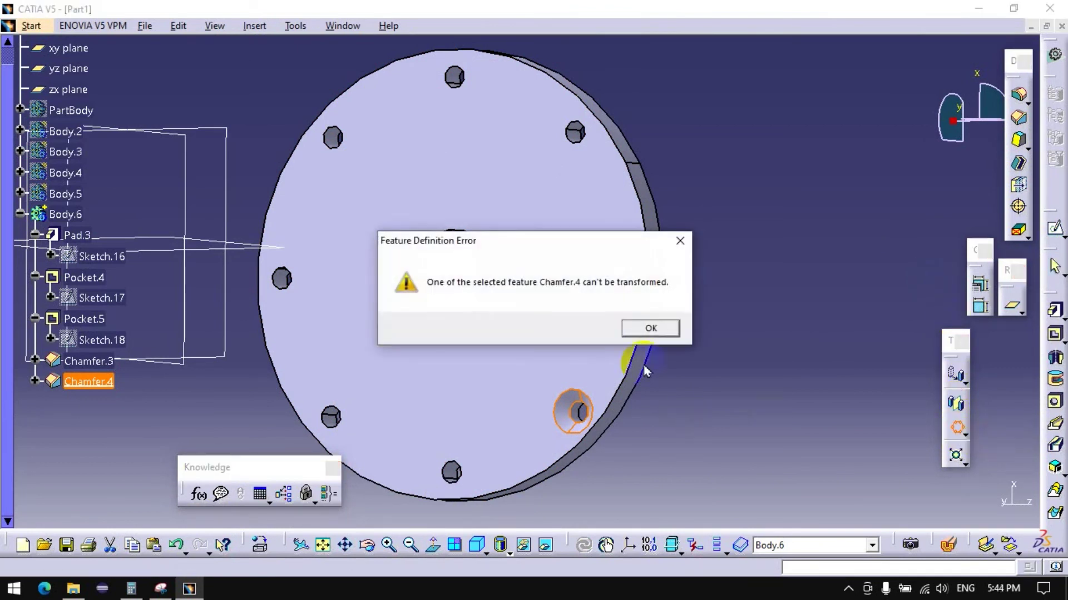
pyautogui.click(638, 336)
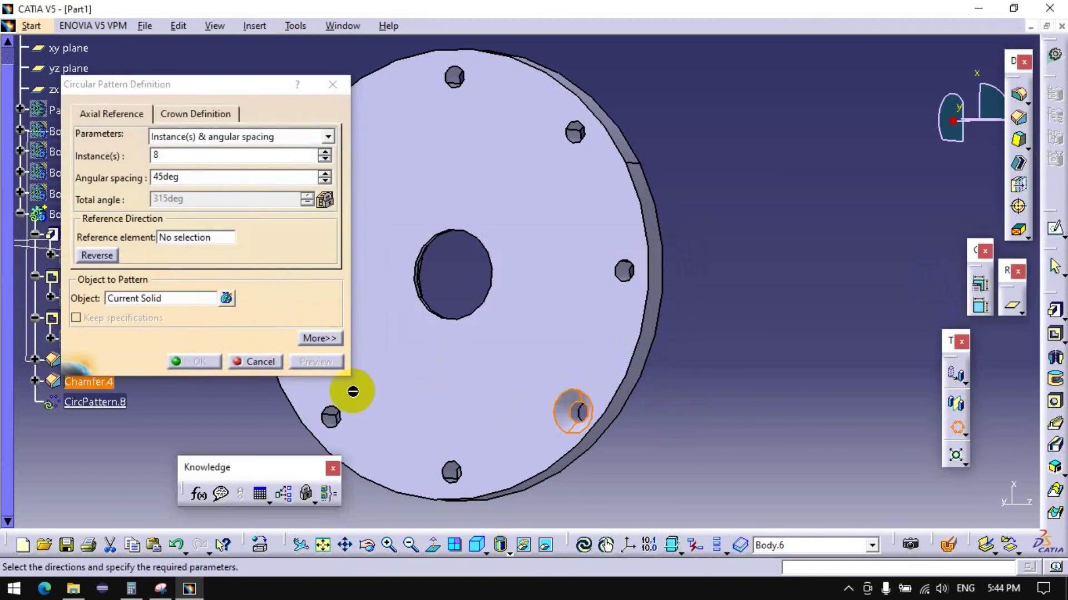
pyautogui.click(261, 362)
# Step: Reopen Chamfer.4 and add the bottom bolt-hole edge, correcting mis-picked edges
pyautogui.click(575, 423)
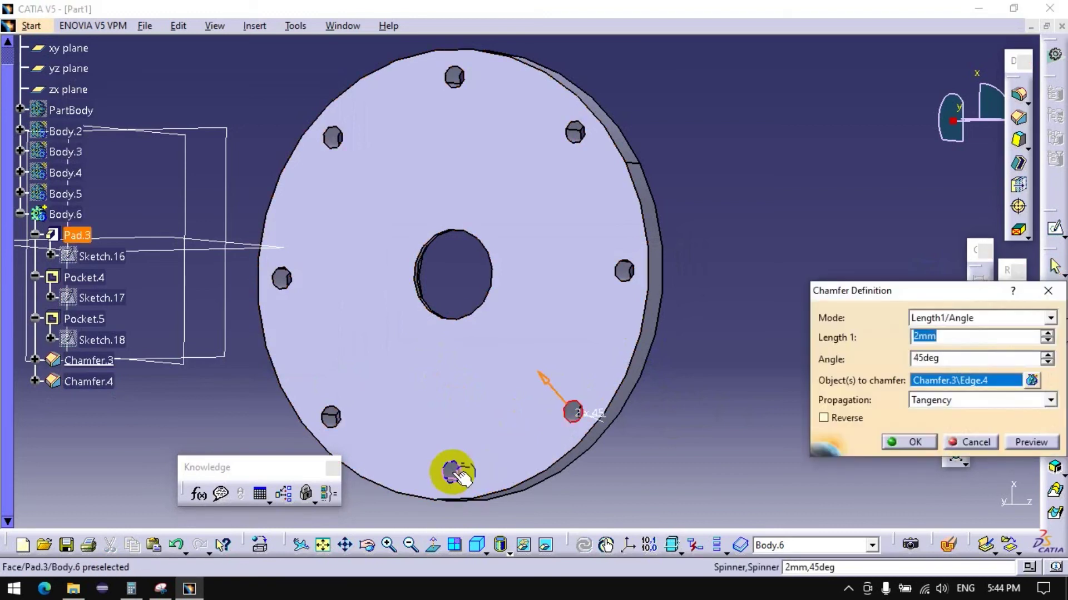
pyautogui.click(460, 474)
pyautogui.click(330, 416)
pyautogui.click(332, 417)
pyautogui.click(452, 467)
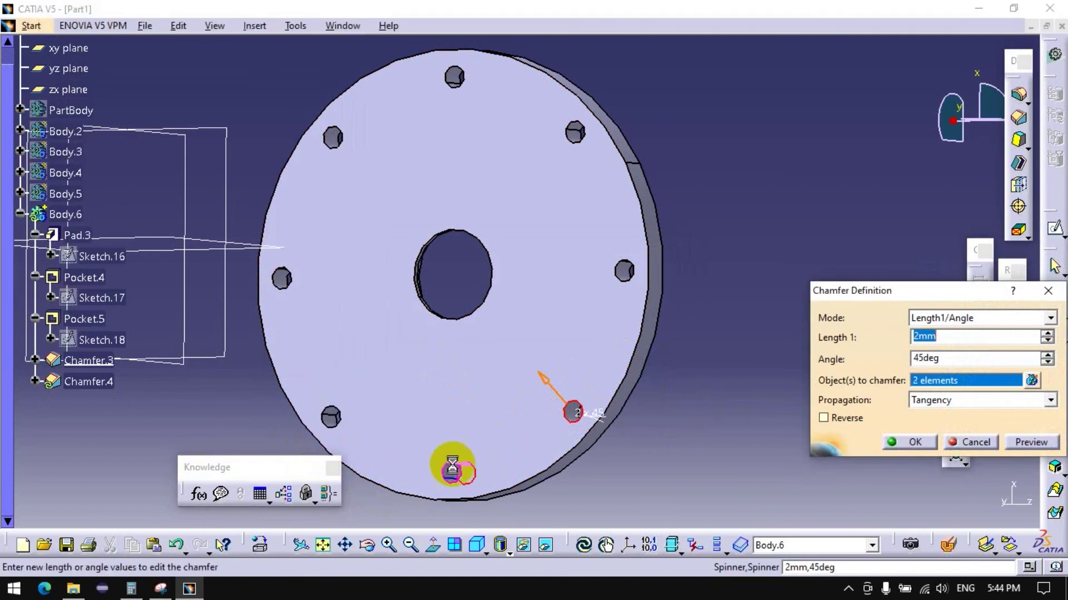
pyautogui.click(452, 471)
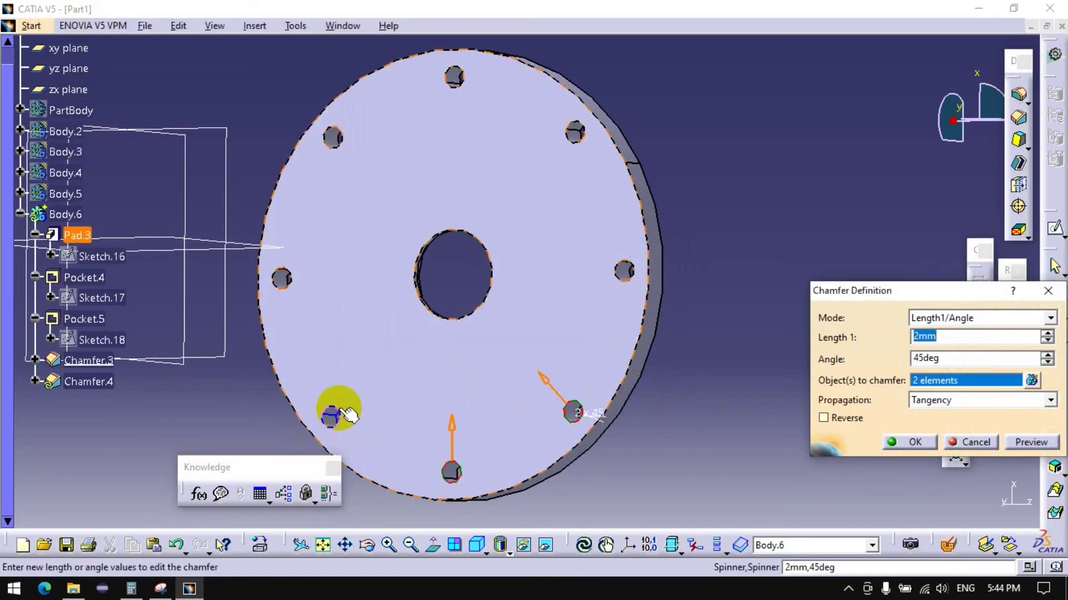
pyautogui.click(329, 322)
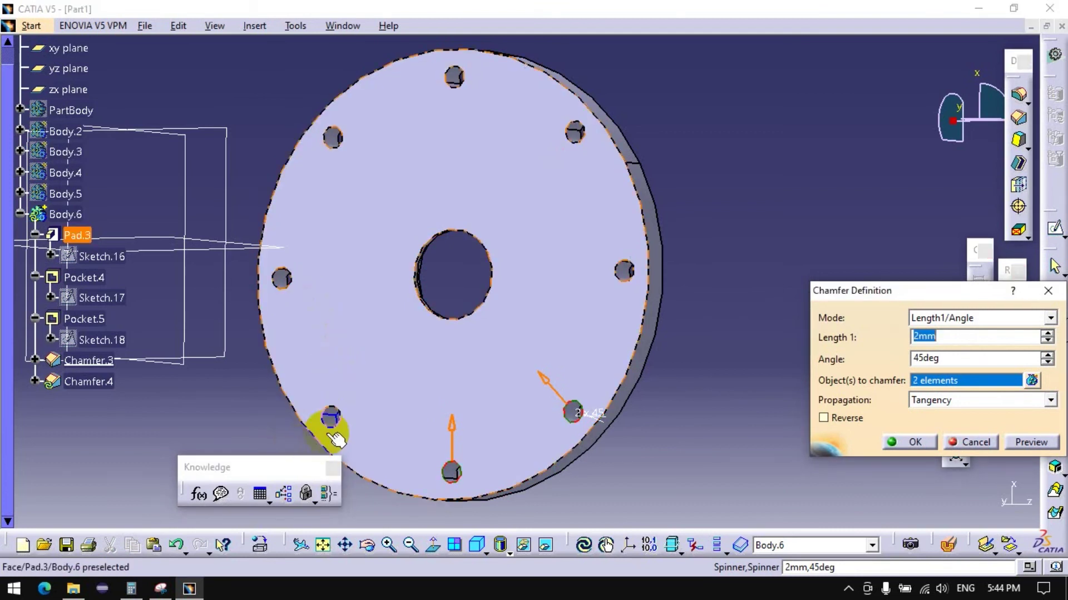
pyautogui.click(268, 361)
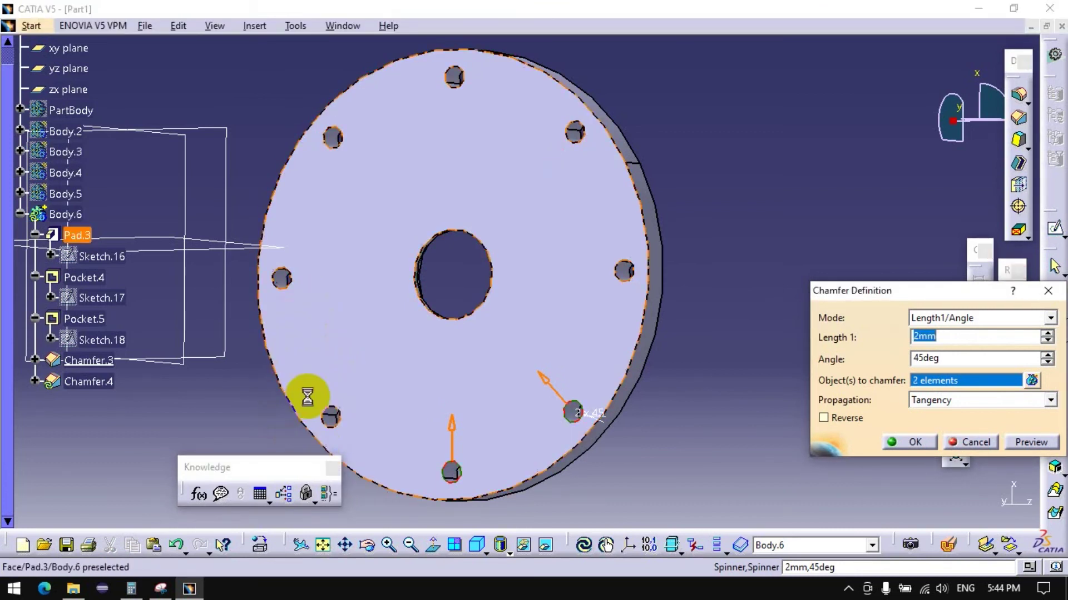
# Step: Add the lower-left, left, upper-left, top, upper-right and right hole edges to Chamfer.4
pyautogui.click(329, 418)
pyautogui.click(282, 278)
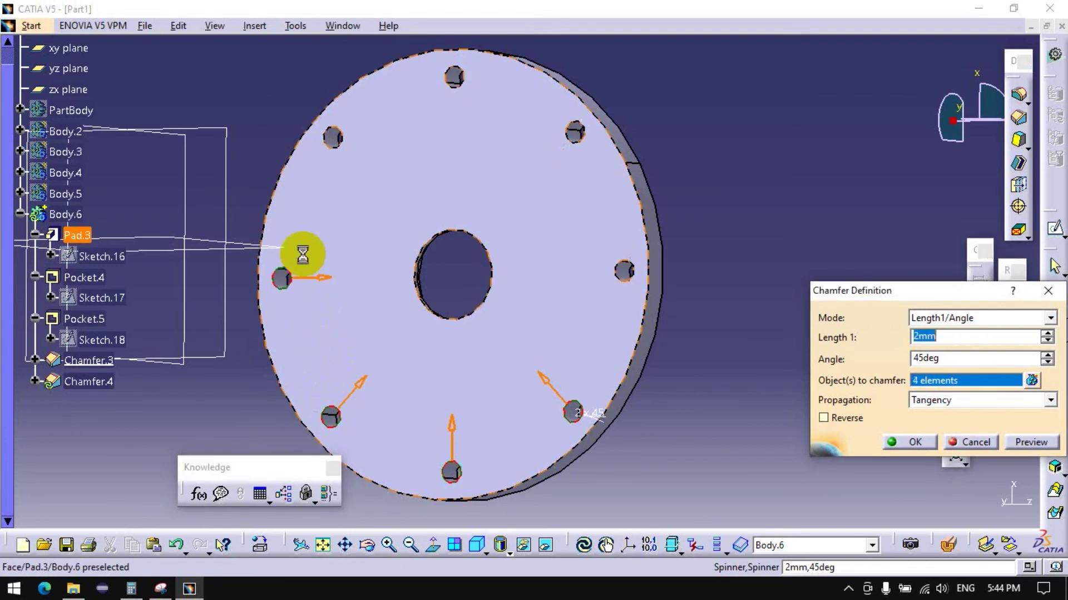
pyautogui.click(334, 142)
pyautogui.click(456, 83)
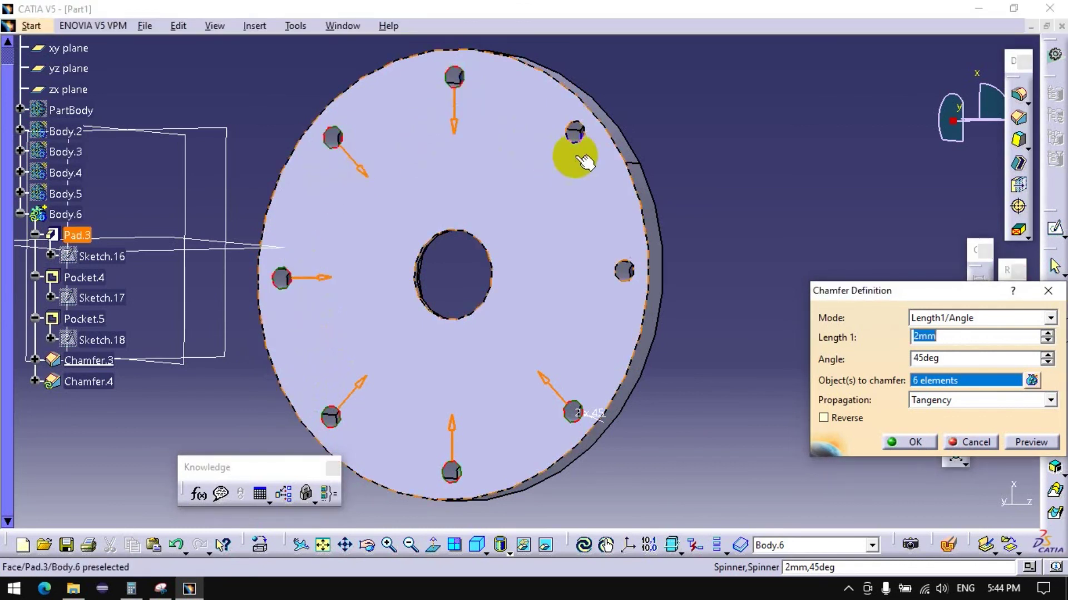
pyautogui.click(575, 133)
pyautogui.click(627, 285)
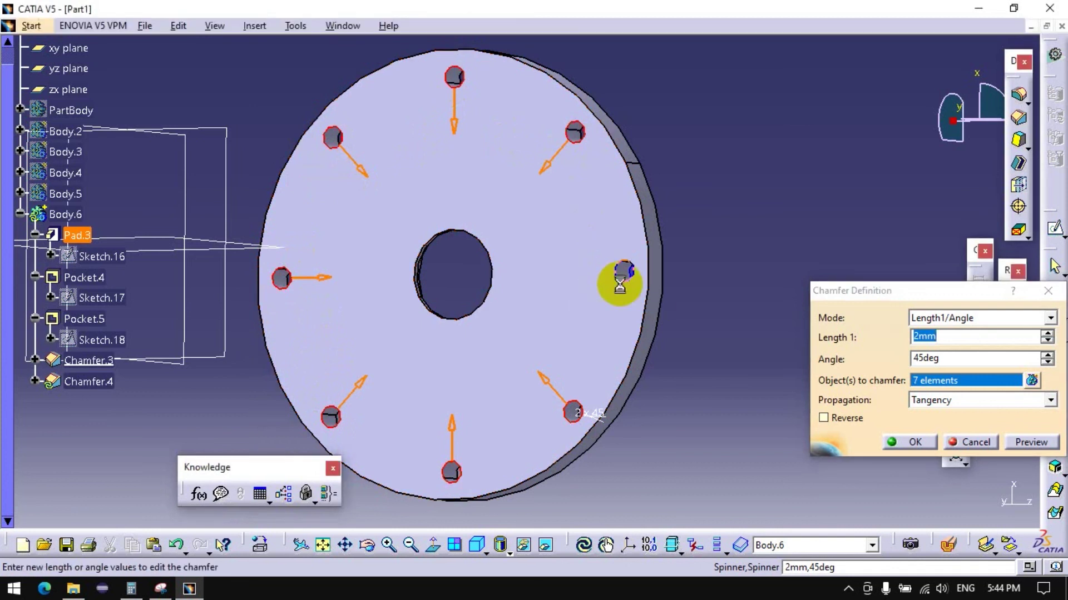
pyautogui.click(894, 445)
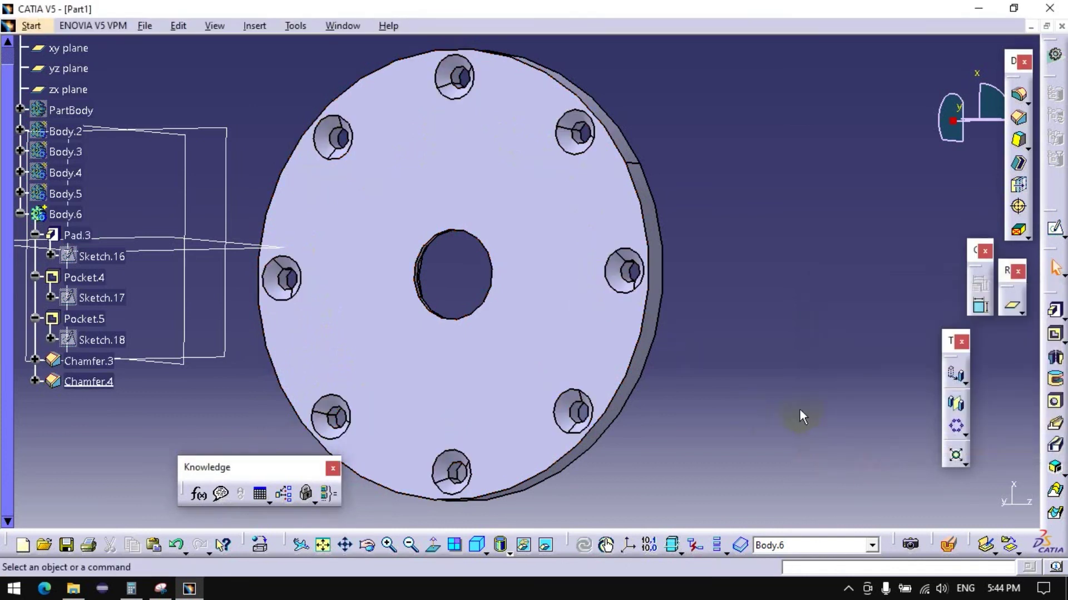
# Step: Unhide Body.5, Body.4, Body.3, Body.2 and PartBody, then orbit to view the reassembled joint
pyautogui.moveTo(575, 253)
pyautogui.mouseDown(button='middle')
pyautogui.moveTo(332, 328)
pyautogui.moveTo(299, 325)
pyautogui.mouseUp(button='middle')
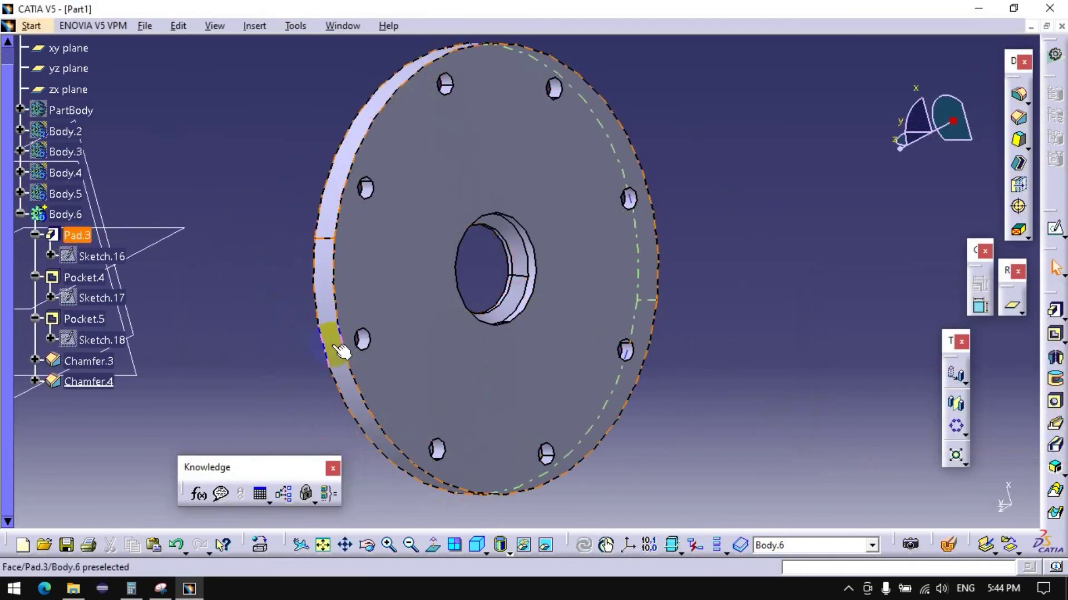
pyautogui.rightClick(83, 195)
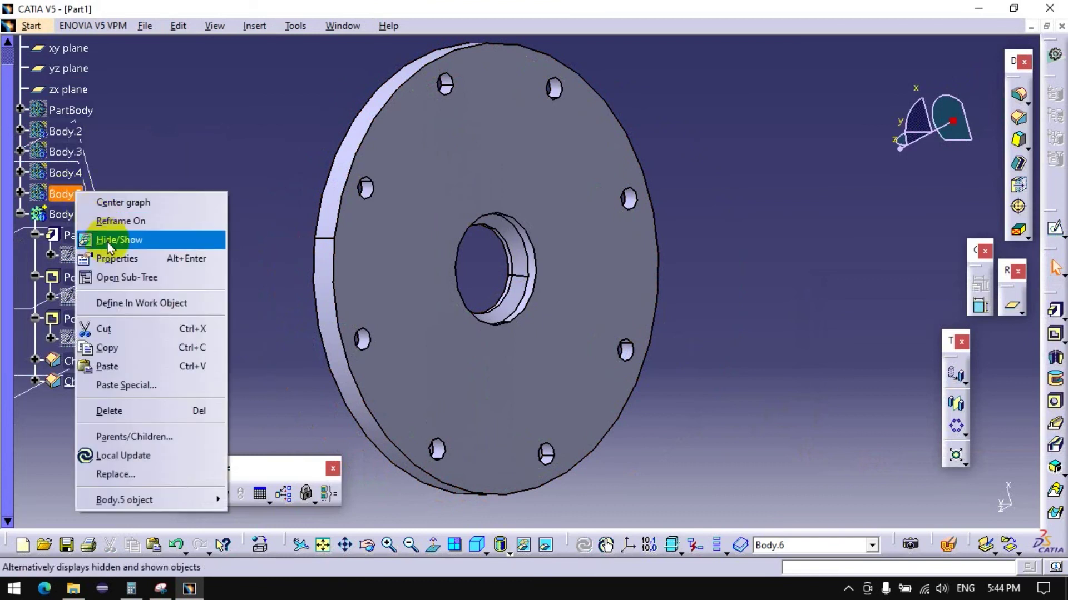
pyautogui.click(111, 238)
pyautogui.rightClick(72, 170)
pyautogui.click(111, 211)
pyautogui.rightClick(66, 152)
pyautogui.click(111, 197)
pyautogui.rightClick(65, 132)
pyautogui.click(111, 173)
pyautogui.rightClick(68, 111)
pyautogui.click(112, 157)
pyautogui.moveTo(238, 186)
pyautogui.mouseDown(button='middle')
pyautogui.moveTo(549, 322)
pyautogui.moveTo(569, 394)
pyautogui.mouseUp(button='middle')
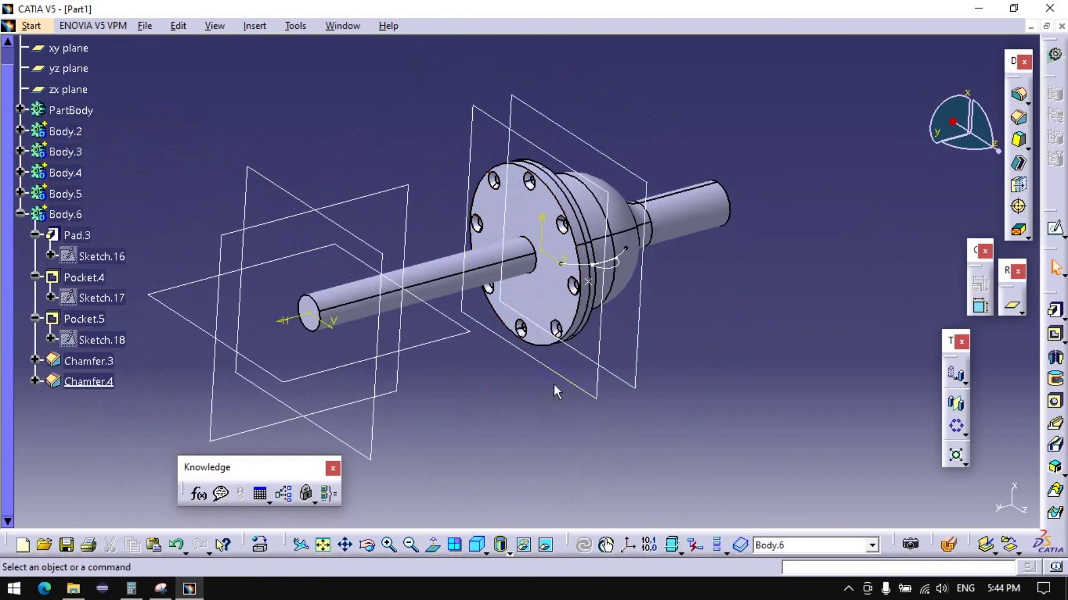
pyautogui.moveTo(458, 389)
pyautogui.mouseDown(button='middle')
pyautogui.moveTo(679, 382)
pyautogui.moveTo(832, 348)
pyautogui.mouseUp(button='middle')
pyautogui.moveTo(481, 370)
pyautogui.mouseDown(button='middle')
pyautogui.moveTo(524, 381)
pyautogui.moveTo(543, 253)
pyautogui.moveTo(429, 306)
pyautogui.moveTo(429, 317)
pyautogui.mouseUp(button='middle')
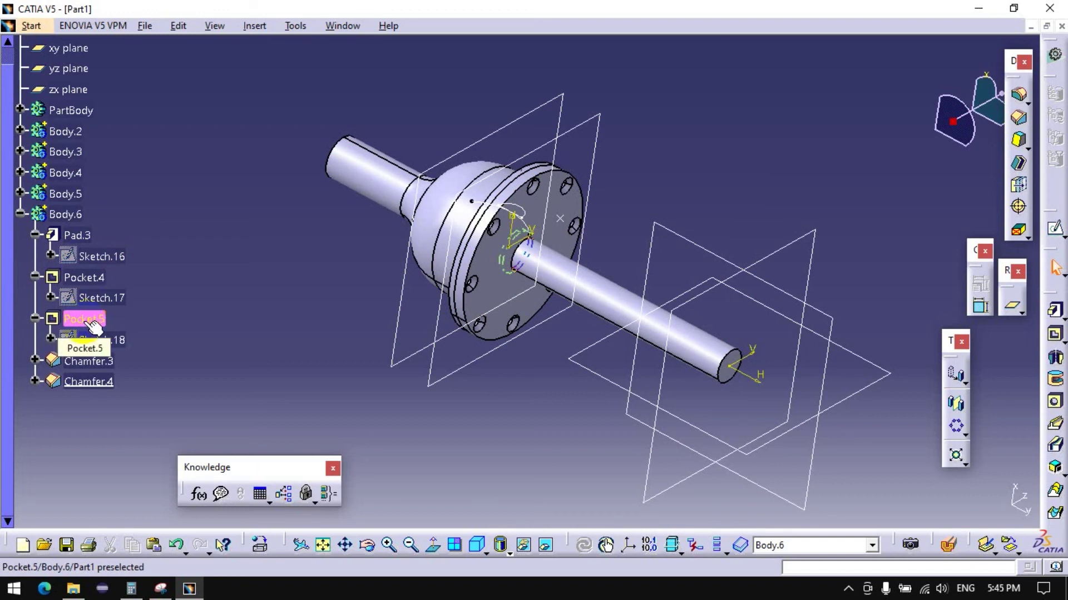
# Step: Sketch a 50 mm diameter circle centred on the origin of the flange's outer face
pyautogui.click(1055, 228)
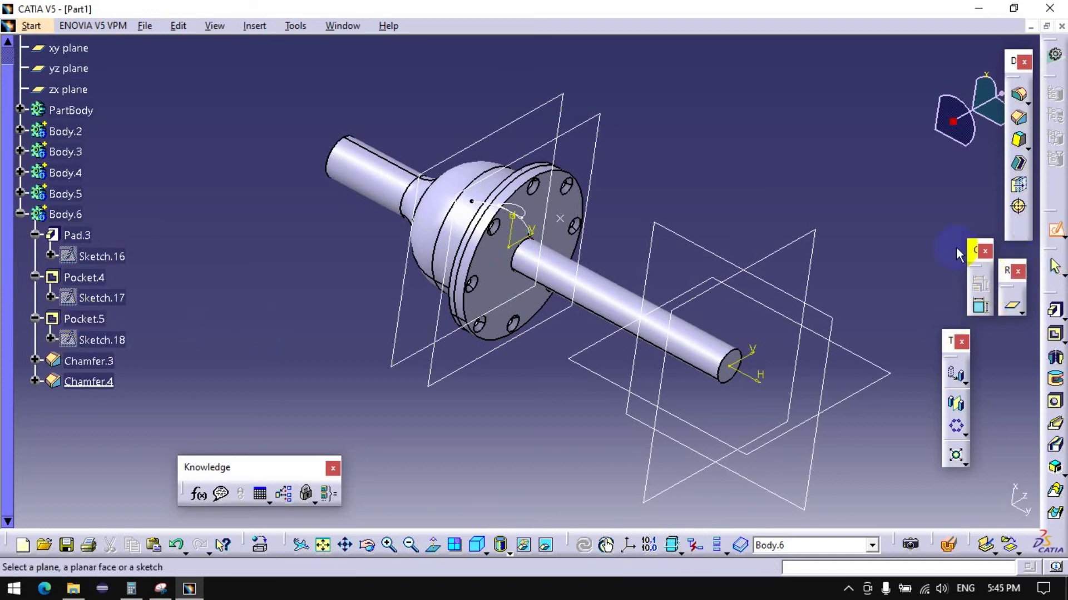
pyautogui.click(507, 286)
pyautogui.moveTo(519, 300); pyautogui.dragTo(525, 242, button='middle')
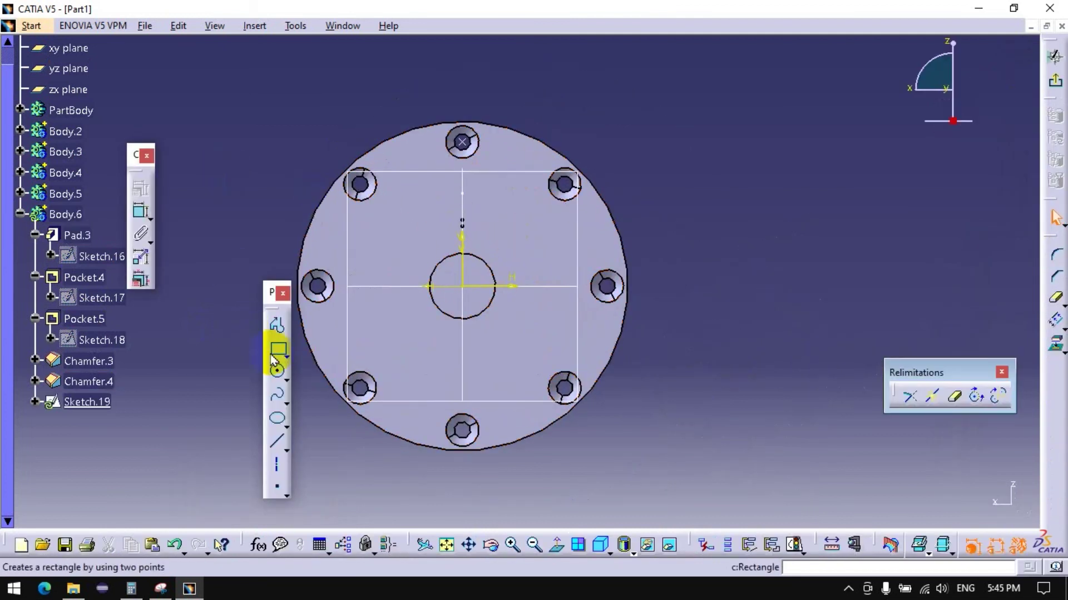
pyautogui.click(277, 373)
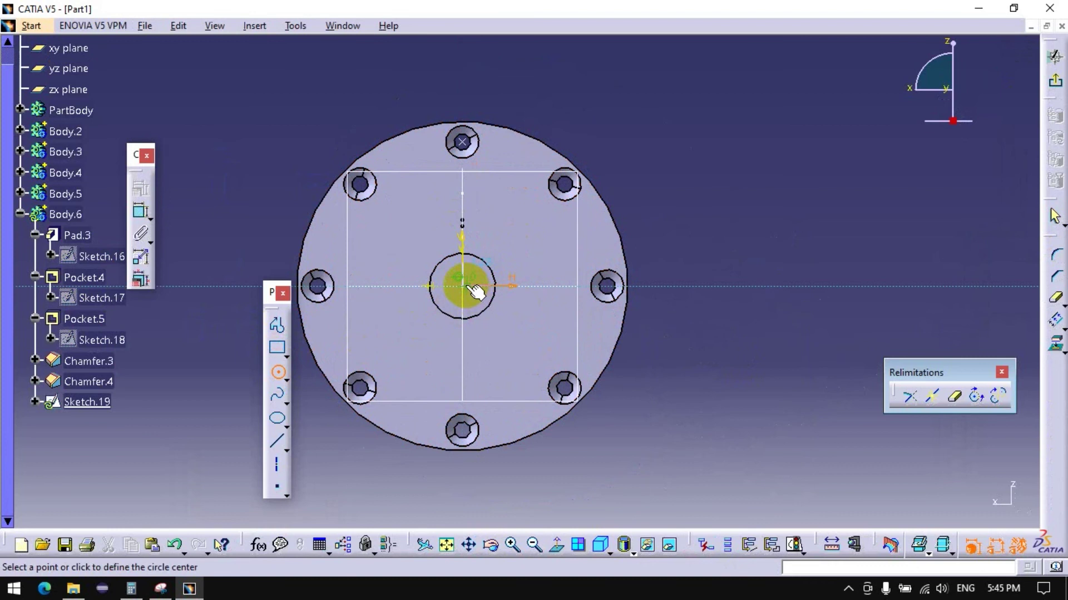
pyautogui.click(467, 288)
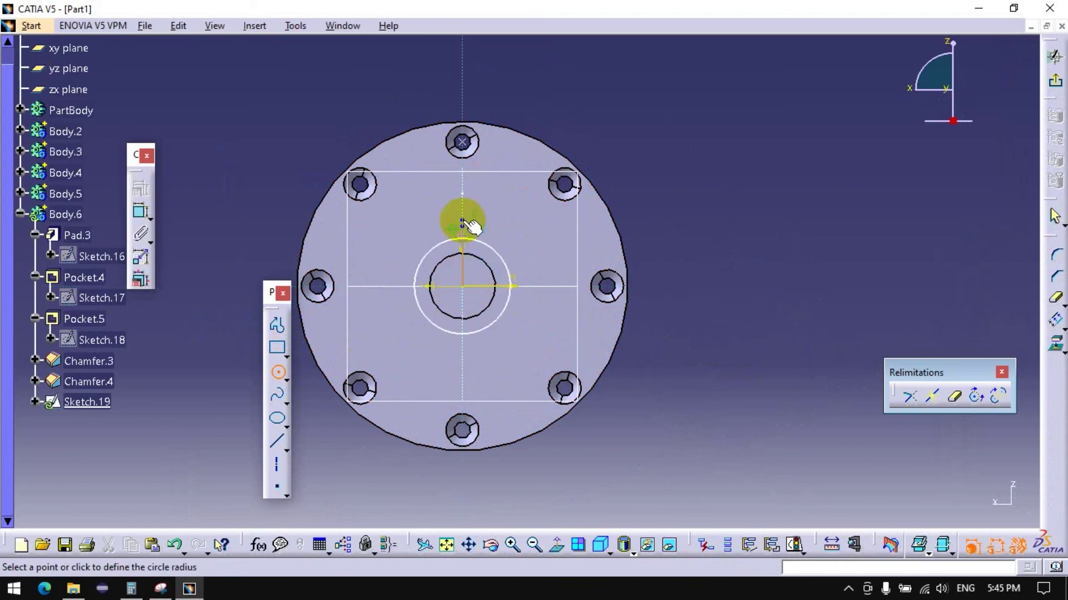
pyautogui.click(472, 180)
pyautogui.click(140, 216)
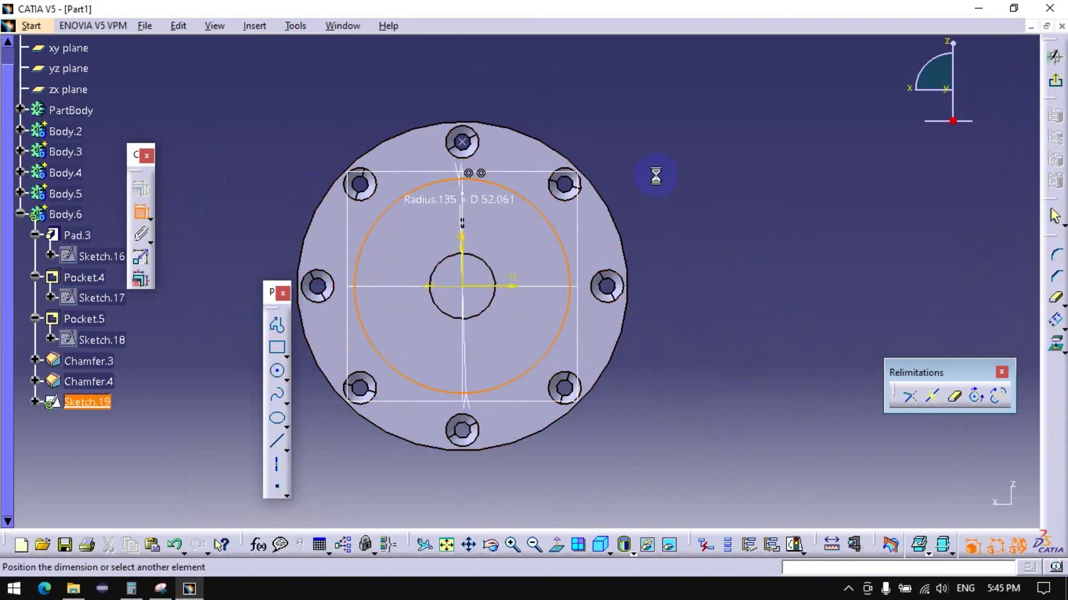
pyautogui.click(705, 168)
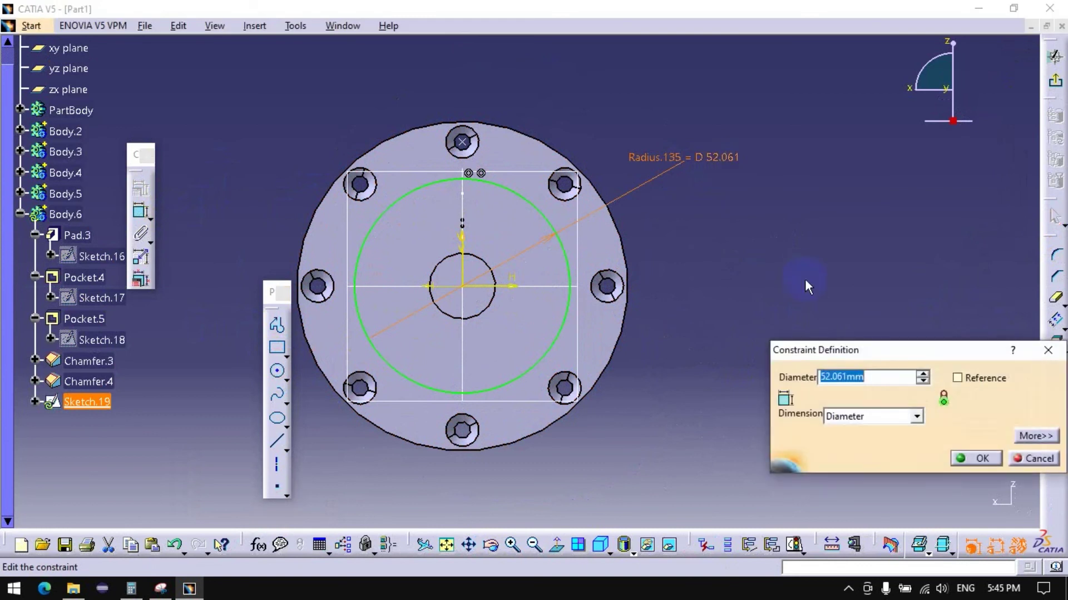
pyautogui.press('Return')
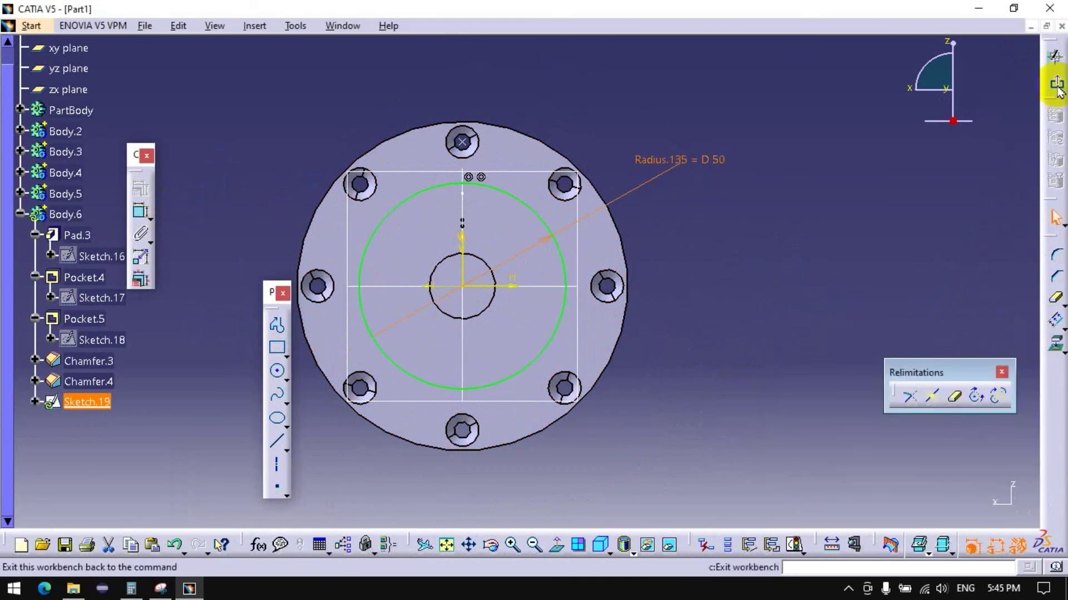
# Step: Pocket Sketch.19 2 mm deep into the flange face as Pocket.6
pyautogui.click(1055, 57)
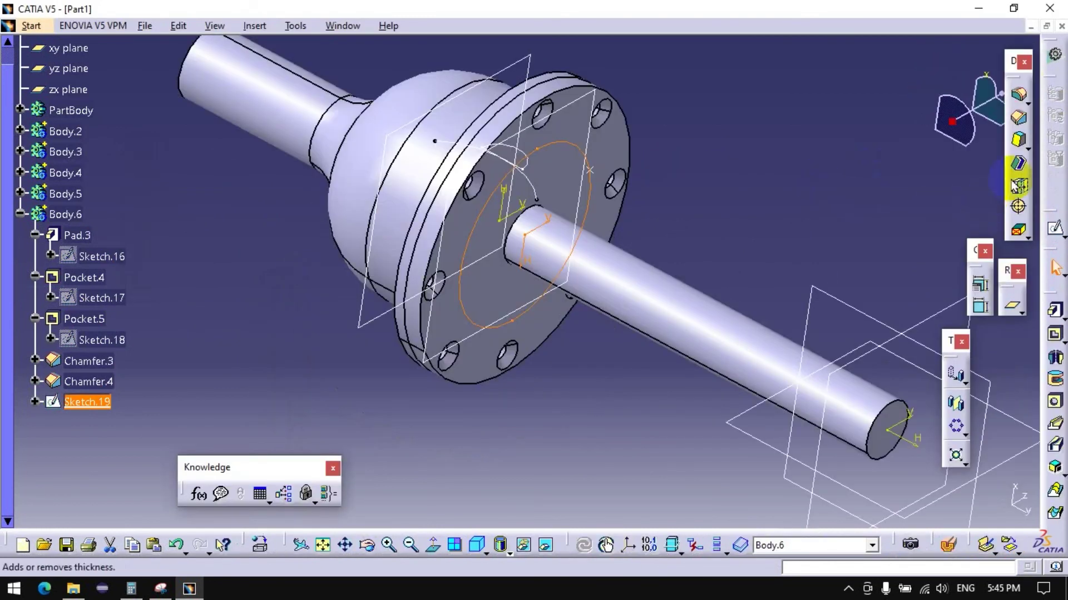
pyautogui.click(1056, 336)
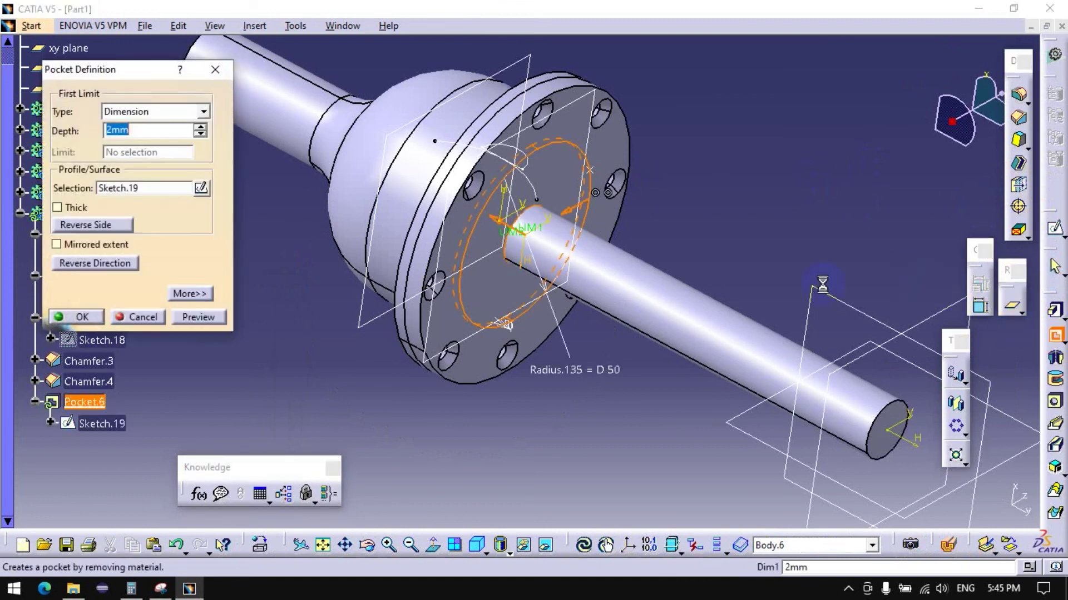
pyautogui.press('Return')
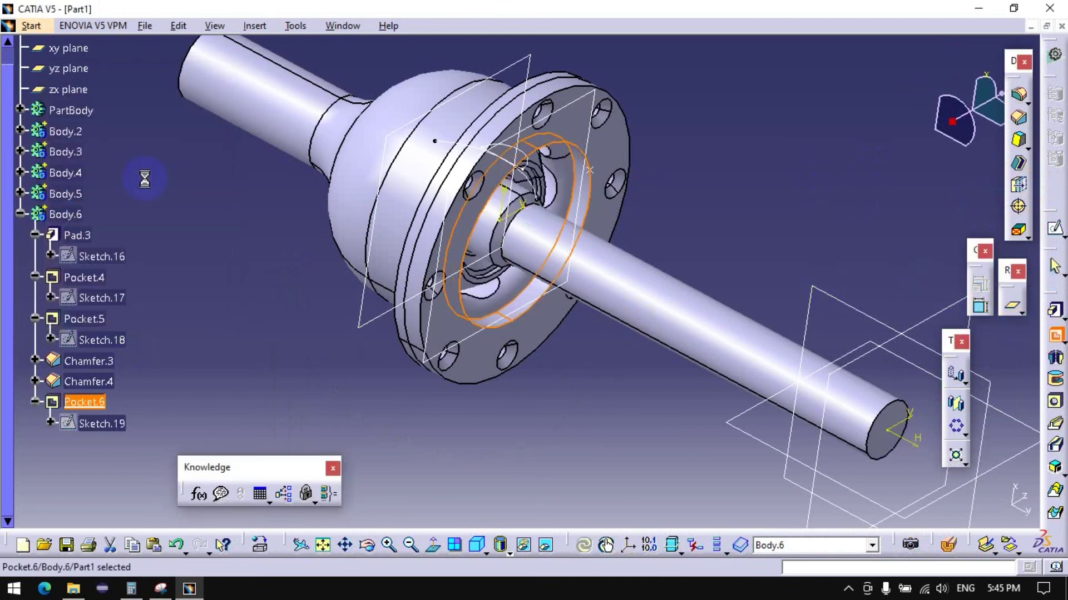
pyautogui.click(174, 225)
pyautogui.moveTo(174, 225); pyautogui.dragTo(246, 294, button='middle')
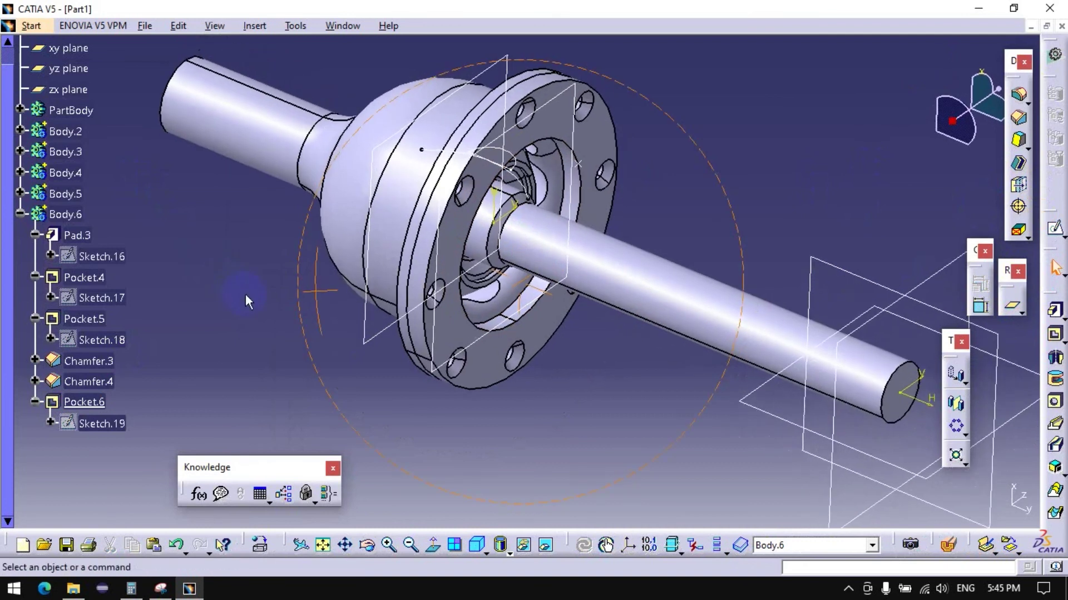
# Step: Start Sketch.20 on the xy plane, then draw and delete a trial spline
pyautogui.click(1054, 228)
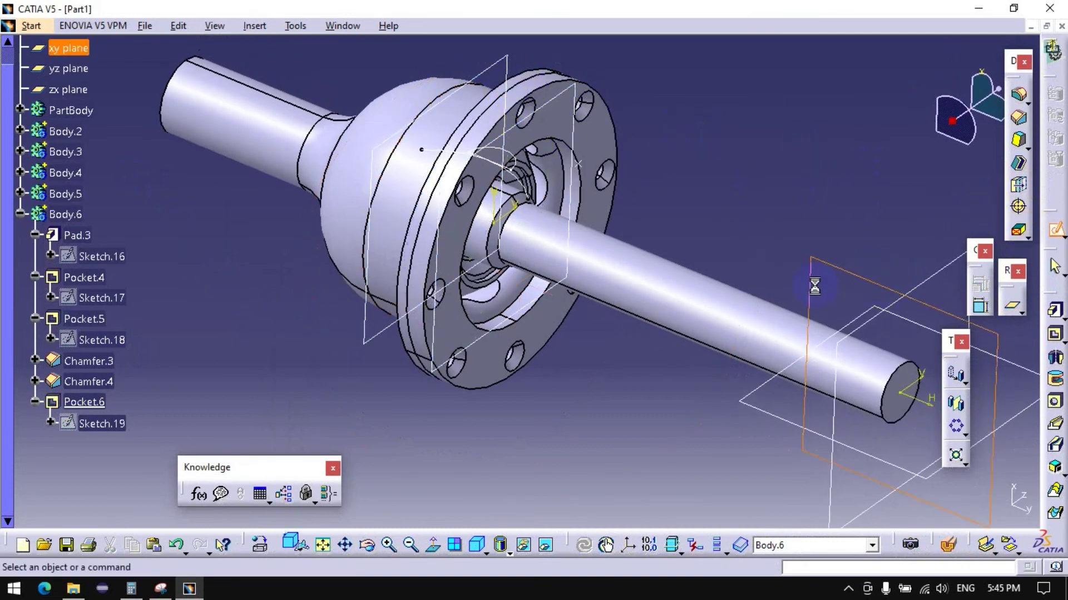
pyautogui.moveTo(745, 289); pyautogui.dragTo(595, 337, button='middle')
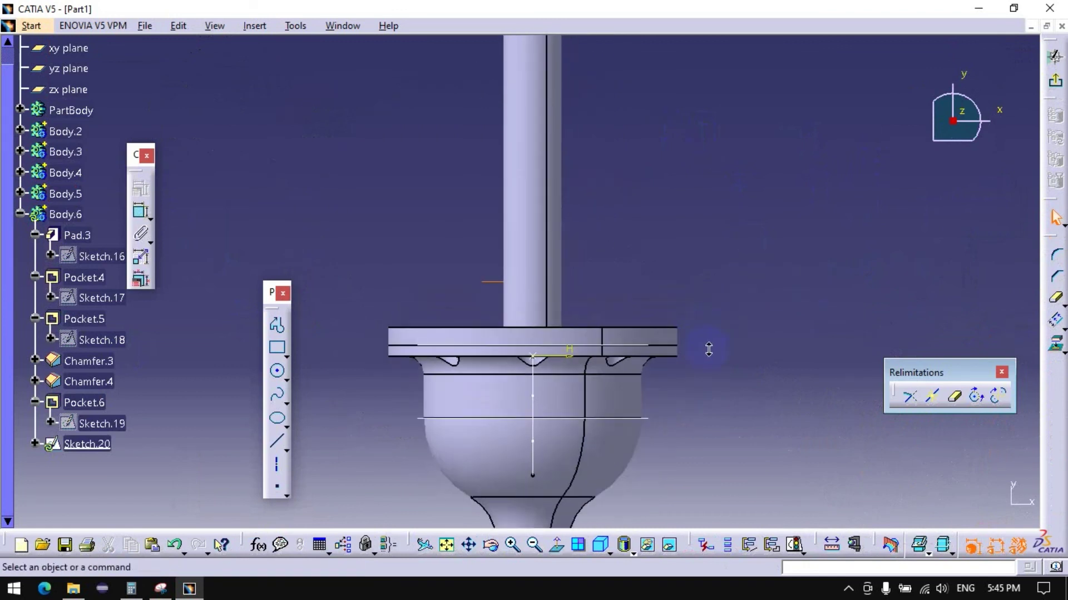
pyautogui.click(276, 395)
pyautogui.click(609, 306)
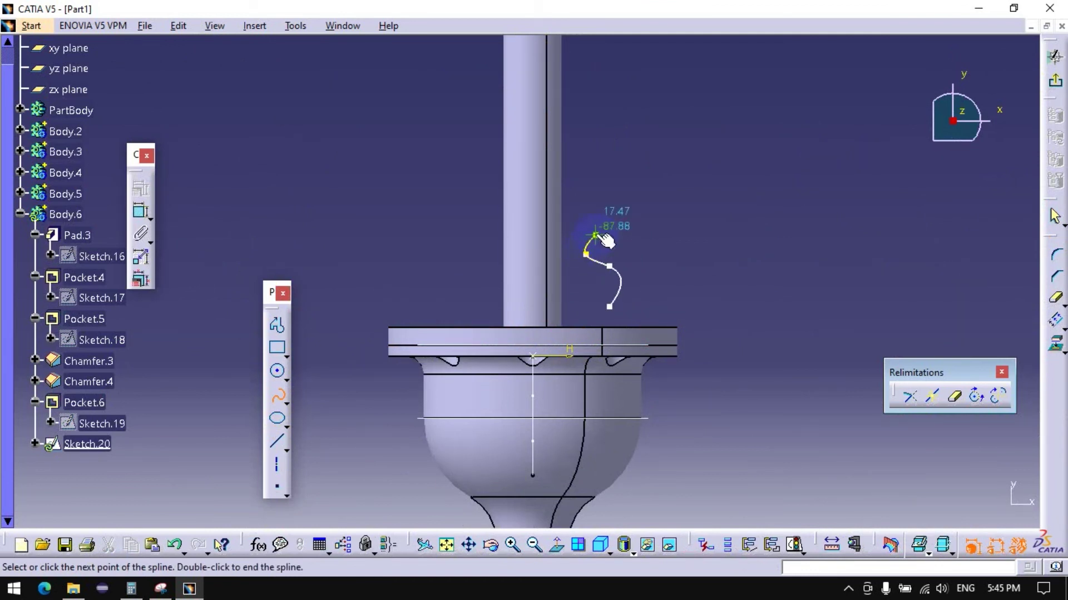
pyautogui.click(276, 397)
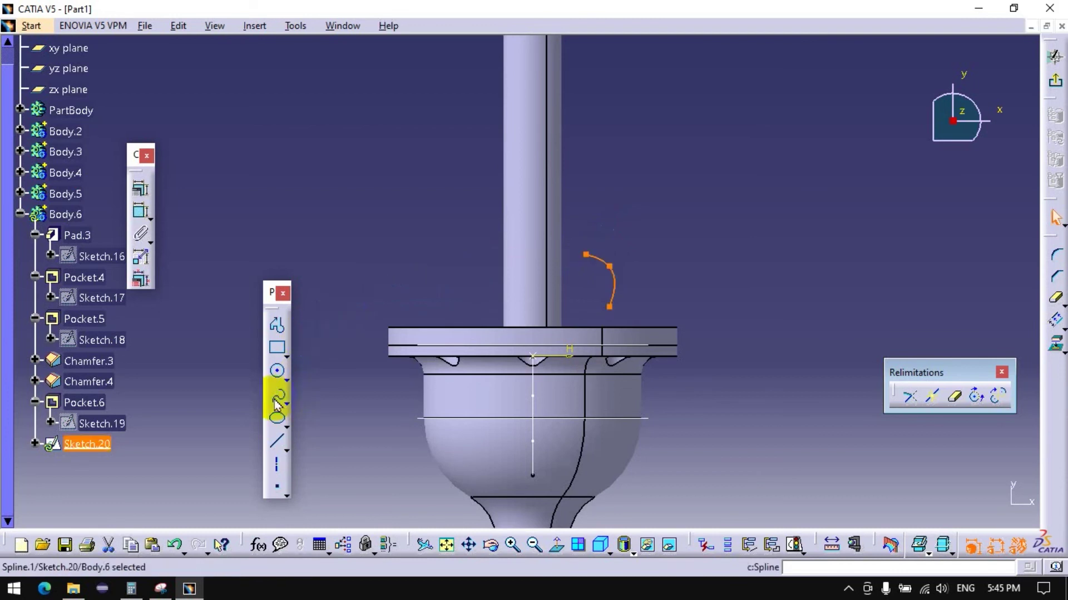
pyautogui.click(429, 347)
pyautogui.click(278, 397)
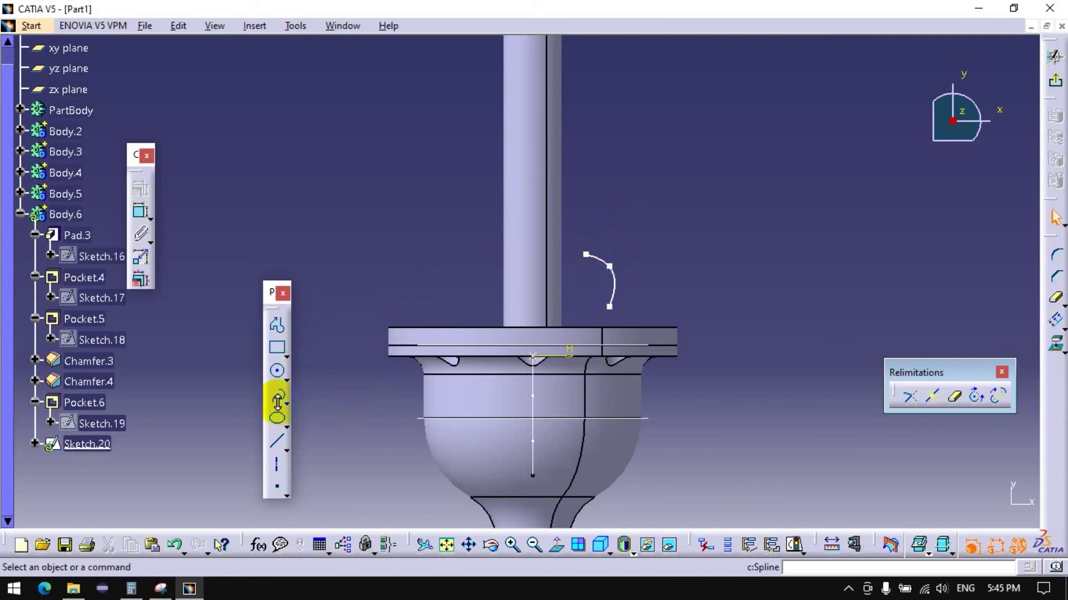
pyautogui.click(651, 496)
# Step: Draw a stepped open line profile beside the shaft, ending just above the flange
pyautogui.click(275, 326)
pyautogui.click(565, 142)
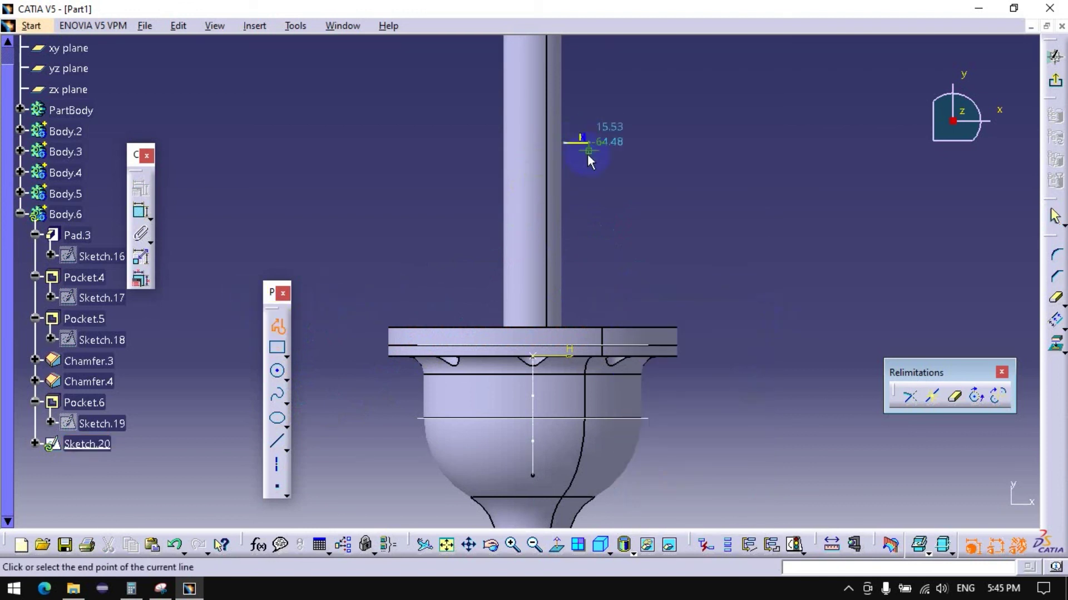
pyautogui.click(602, 172)
pyautogui.click(603, 207)
pyautogui.click(636, 210)
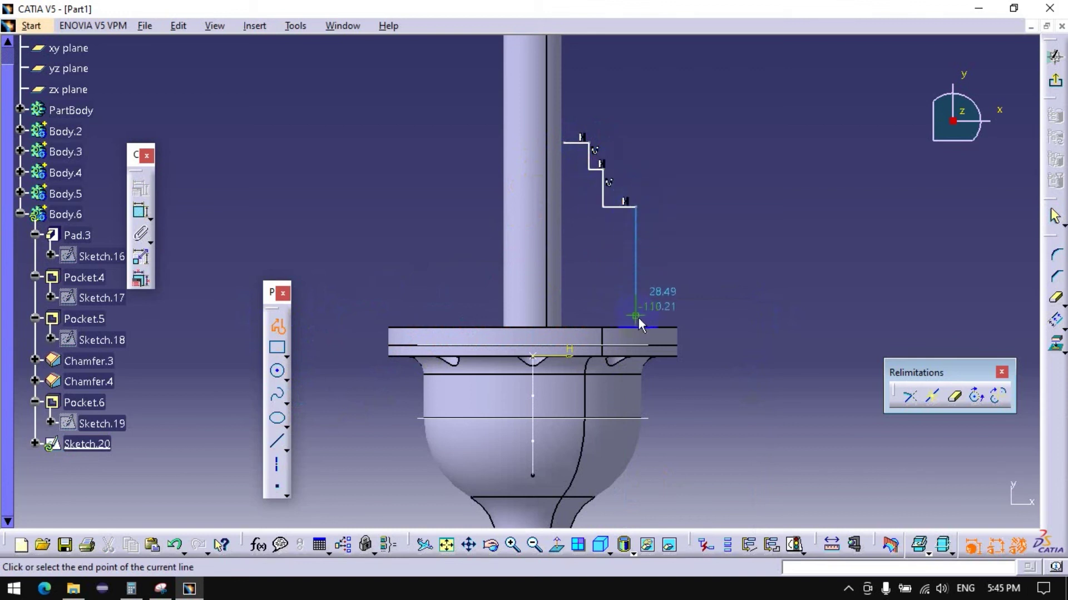
pyautogui.click(637, 316)
pyautogui.click(277, 325)
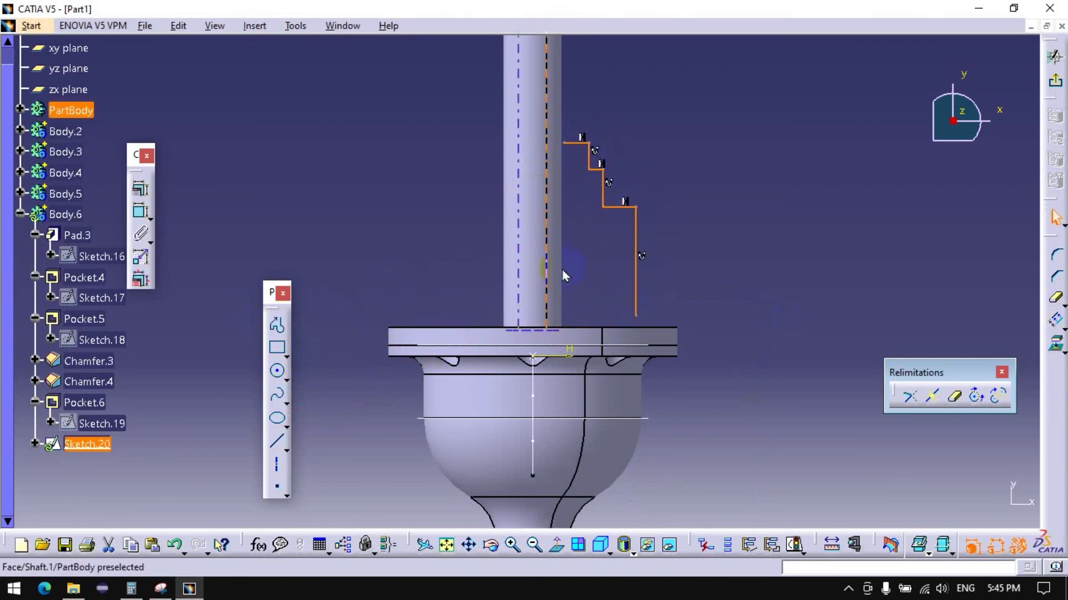
pyautogui.moveTo(564, 242); pyautogui.dragTo(827, 334, button='middle')
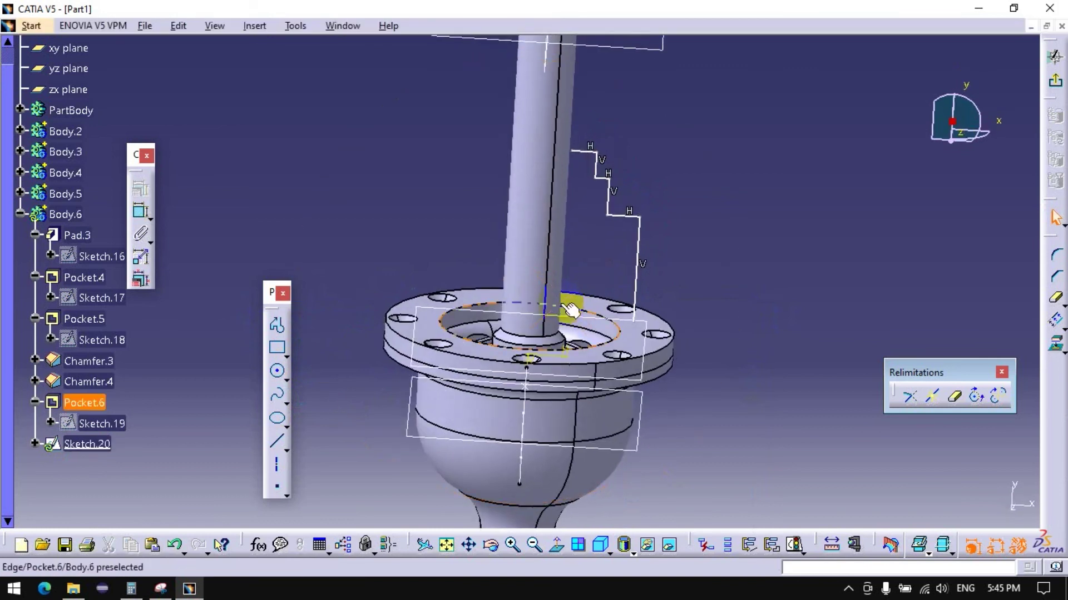
# Step: Offset the profile's lower vertical line 25 mm from the shaft axis and end it on the flange
pyautogui.click(140, 211)
pyautogui.click(537, 253)
pyautogui.click(631, 268)
pyautogui.click(741, 306)
pyautogui.doubleClick(741, 306)
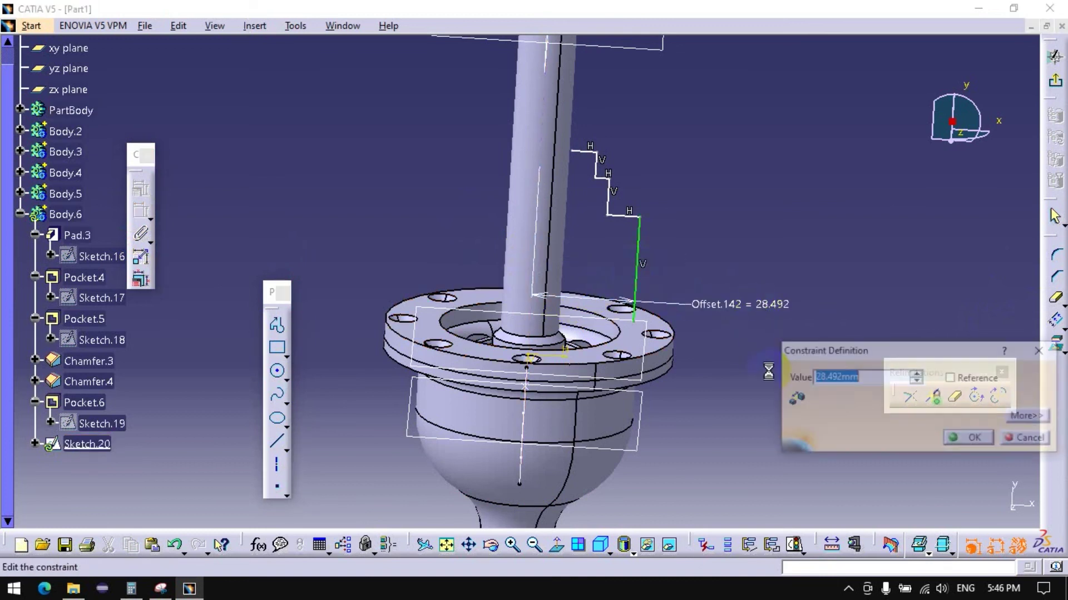
pyautogui.write('25')
pyautogui.press('Return')
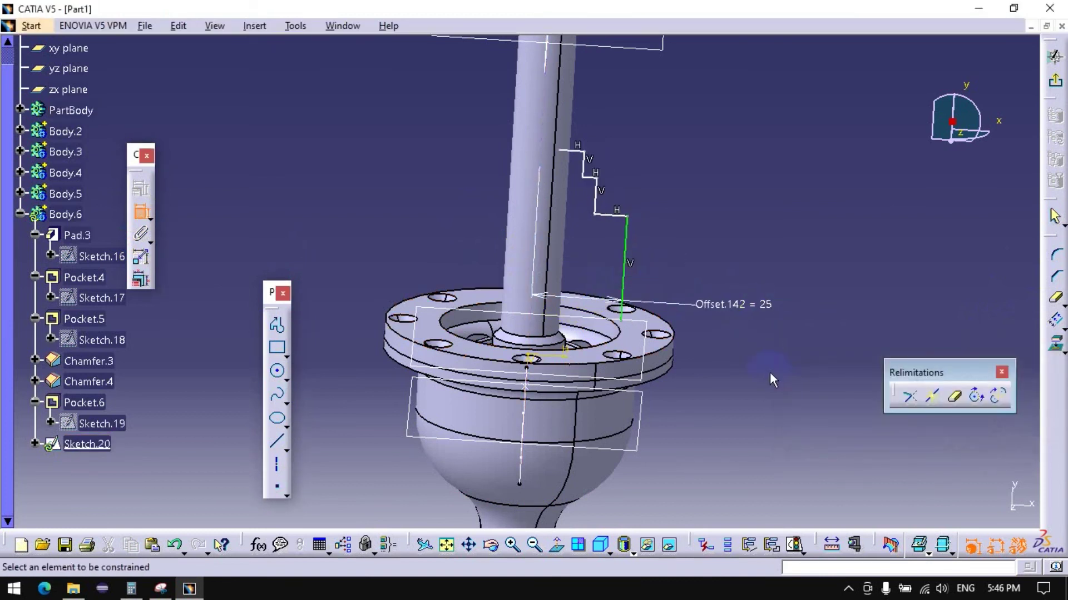
pyautogui.click(623, 326)
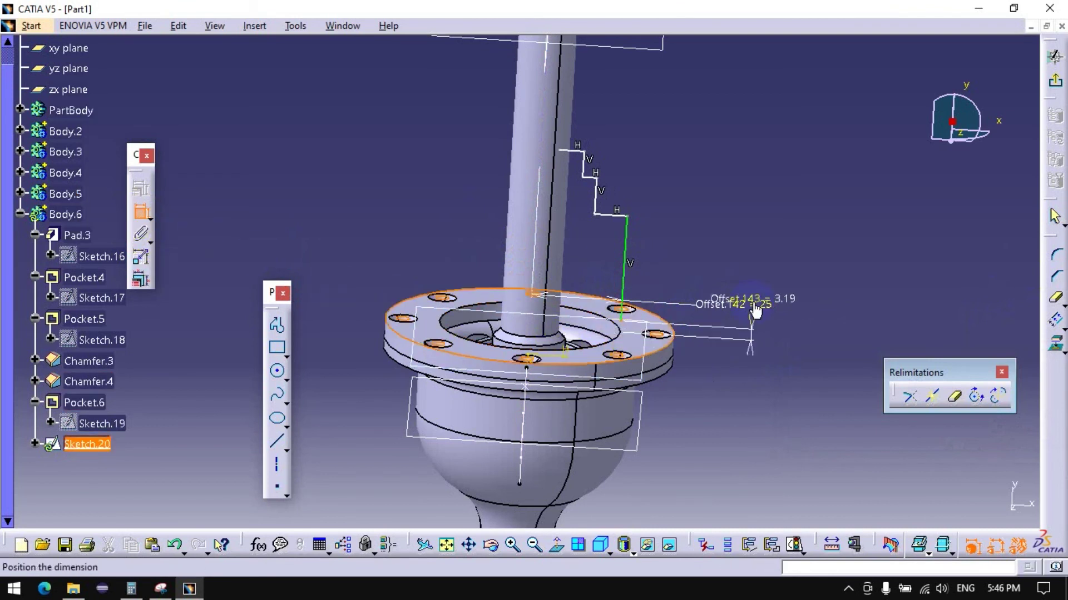
pyautogui.rightClick(770, 339)
pyautogui.click(804, 409)
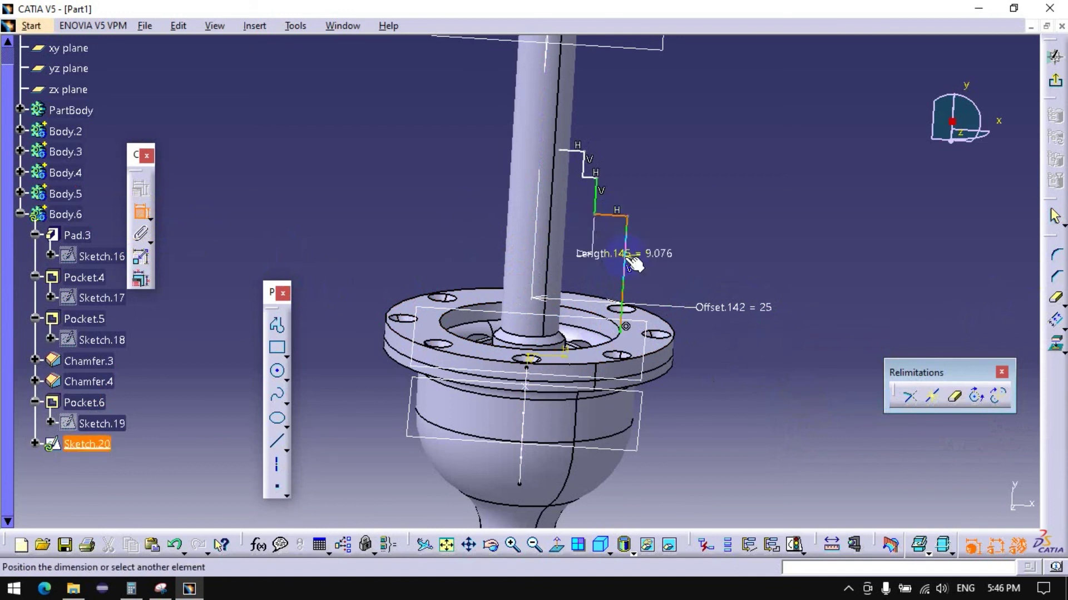
# Step: Set the lower vertical line, short step and top segment lengths each to 5 mm
pyautogui.click(722, 261)
pyautogui.doubleClick(744, 268)
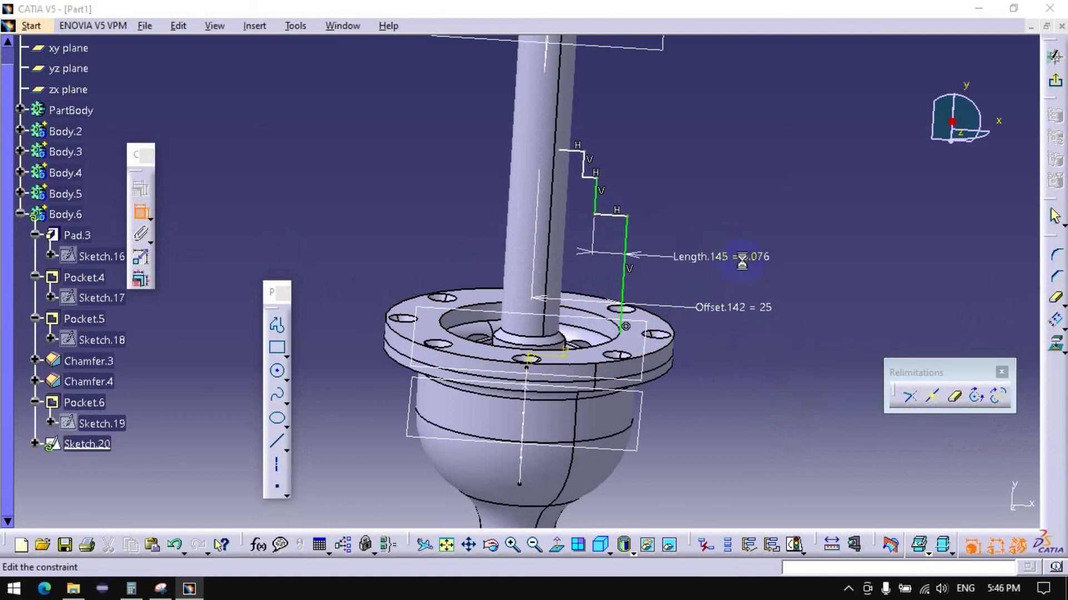
pyautogui.write('5mm')
pyautogui.press('Return')
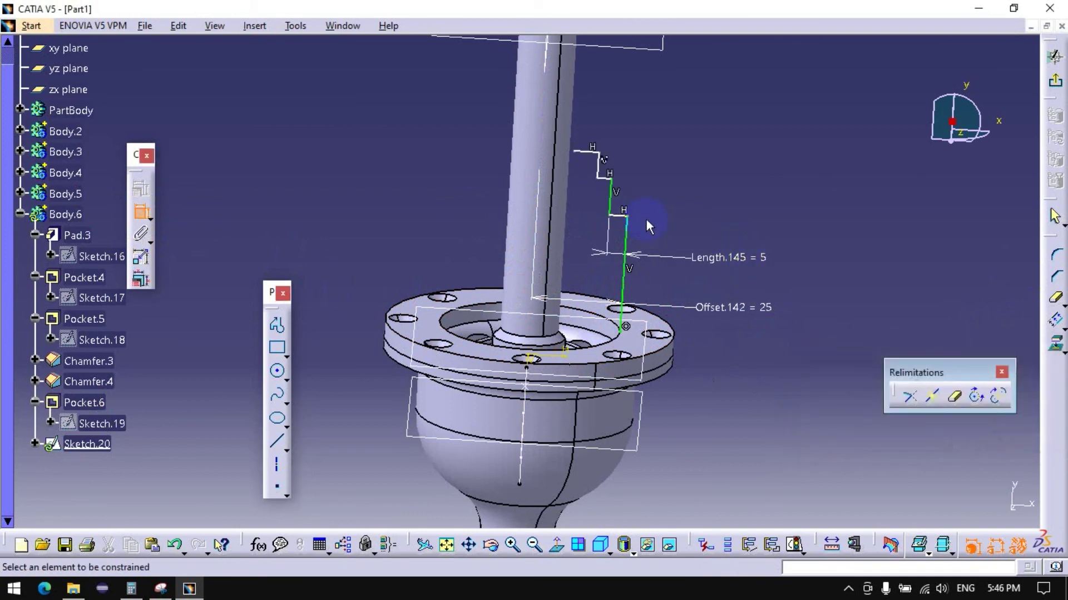
pyautogui.click(607, 178)
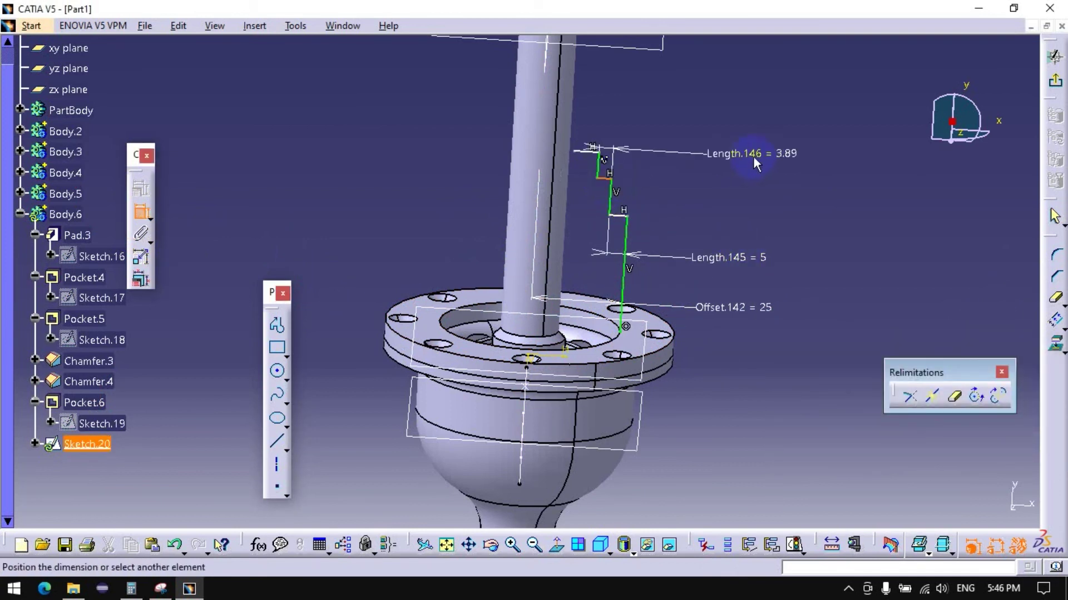
pyautogui.doubleClick(787, 152)
pyautogui.write('5')
pyautogui.press('Return')
pyautogui.click(585, 155)
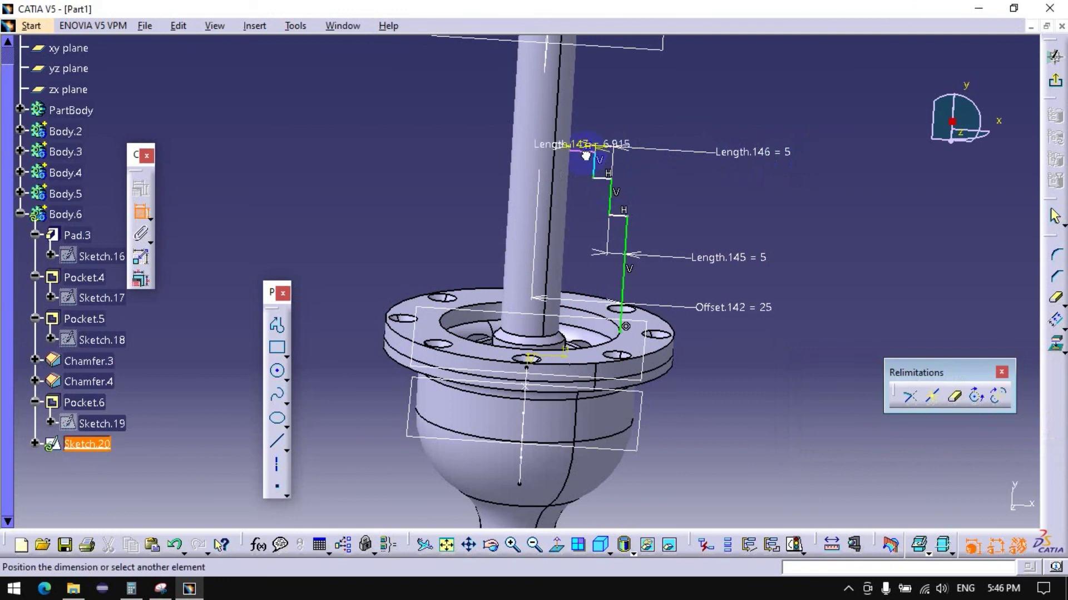
pyautogui.click(599, 119)
pyautogui.doubleClick(634, 107)
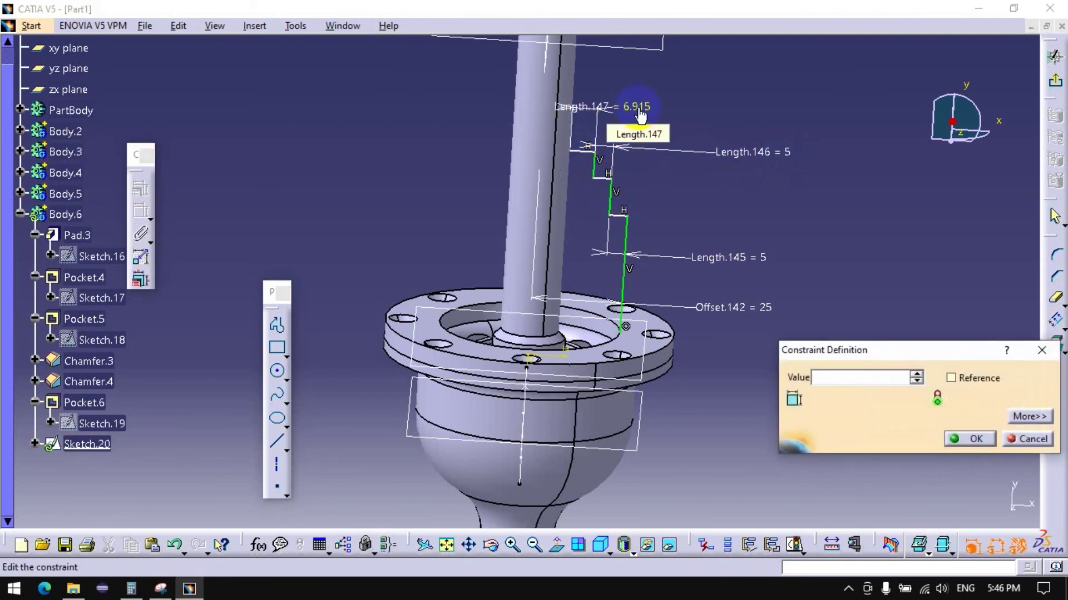
pyautogui.write('5')
pyautogui.press('Return')
pyautogui.moveTo(670, 165)
pyautogui.mouseDown(button='middle')
pyautogui.moveTo(703, 88)
pyautogui.moveTo(655, 124)
pyautogui.mouseUp(button='middle')
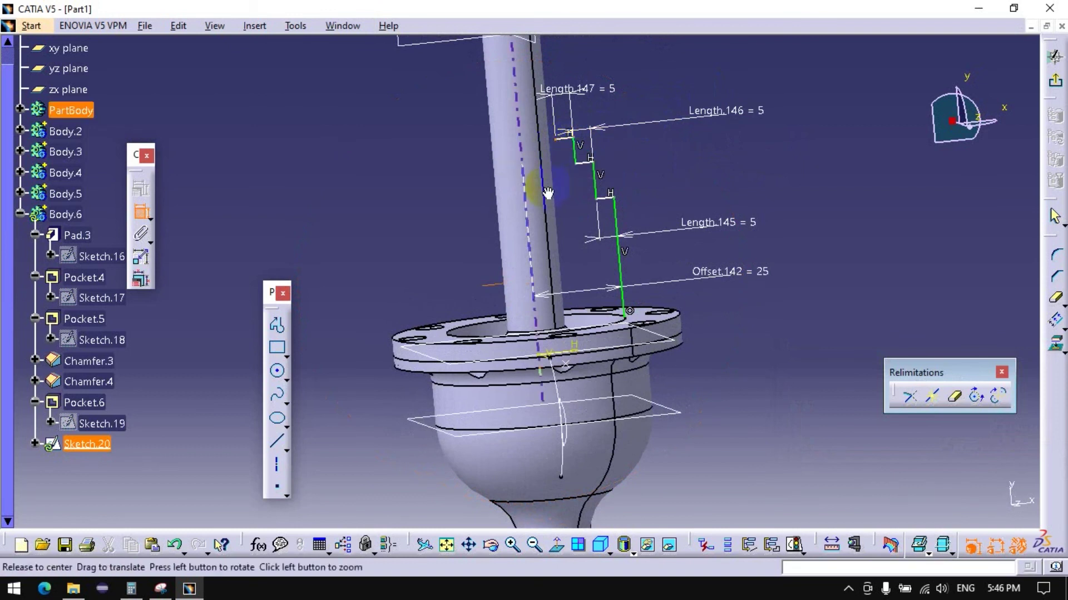
# Step: Make the profile coincident with the picked edge and delete the Length.146 dimension
pyautogui.moveTo(556, 146); pyautogui.dragTo(525, 231, button='middle')
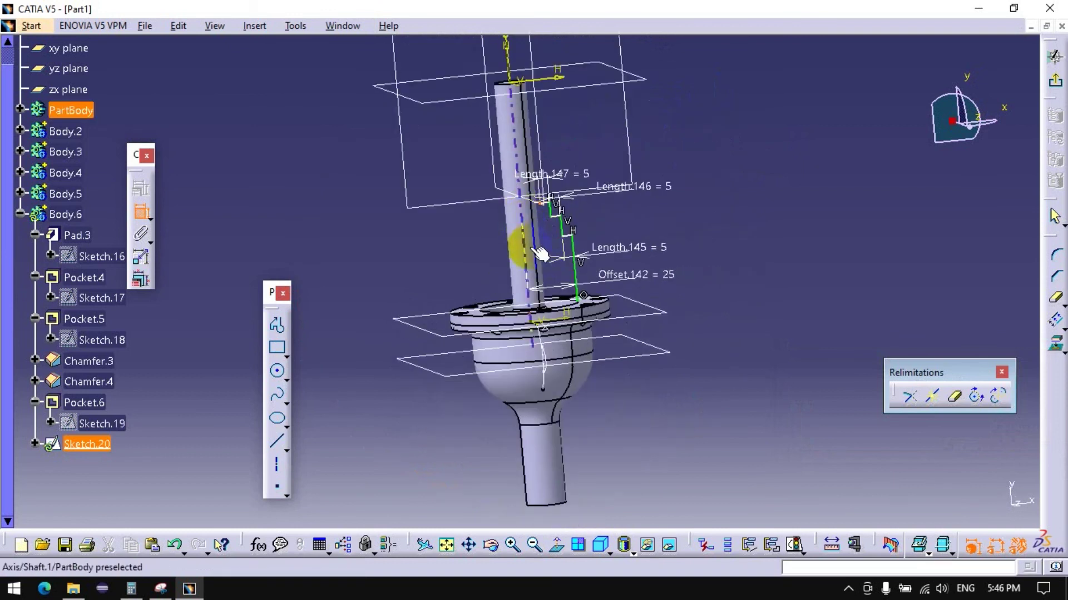
pyautogui.click(523, 231)
pyautogui.rightClick(663, 128)
pyautogui.click(718, 192)
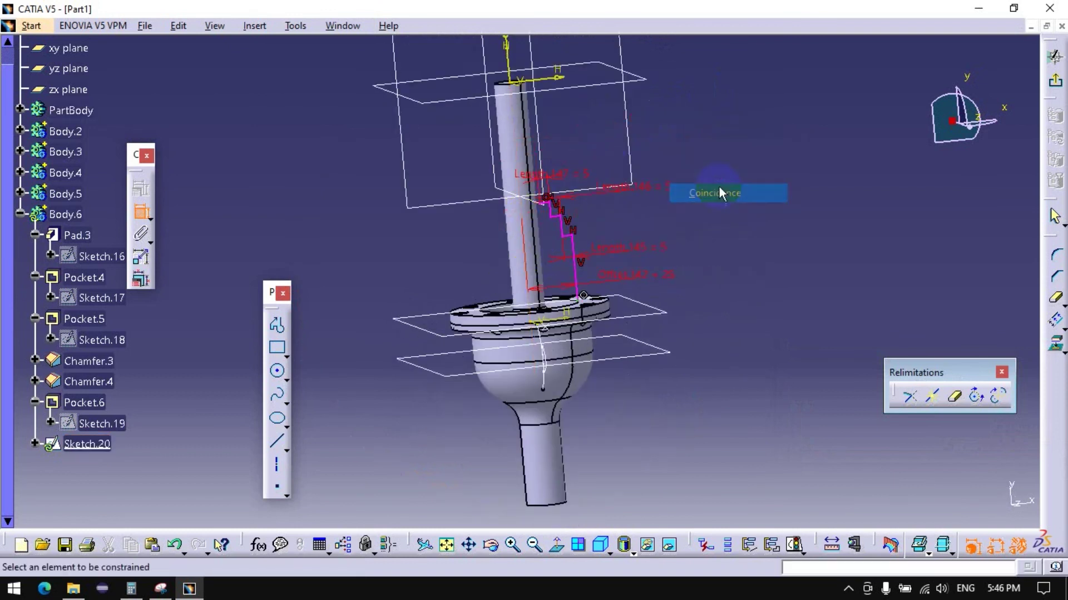
pyautogui.rightClick(650, 187)
pyautogui.click(674, 464)
pyautogui.moveTo(643, 369); pyautogui.dragTo(591, 369, button='middle')
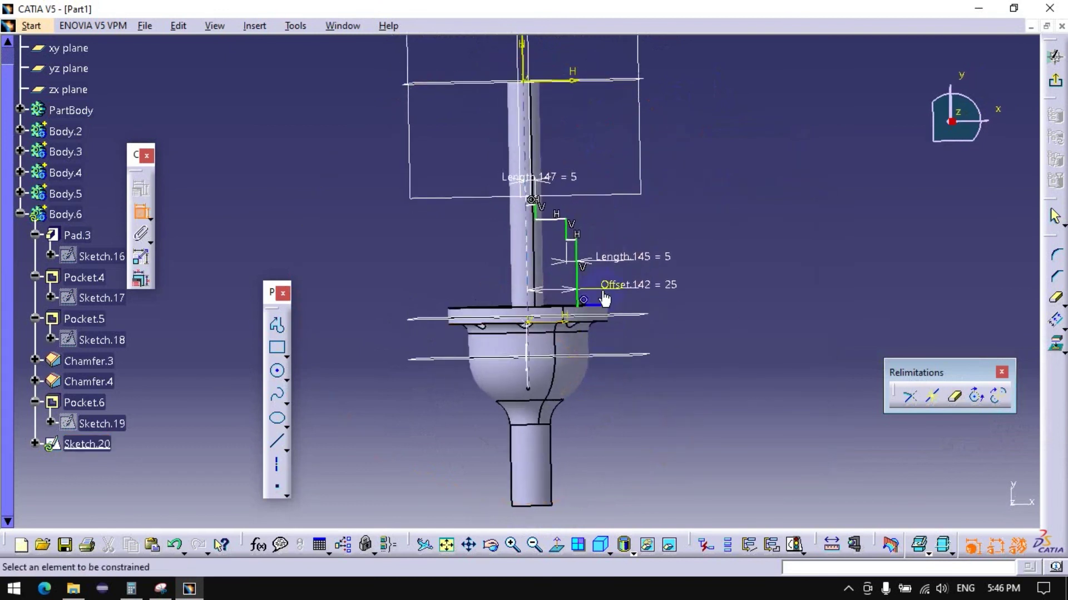
pyautogui.moveTo(605, 298); pyautogui.dragTo(568, 176, button='middle')
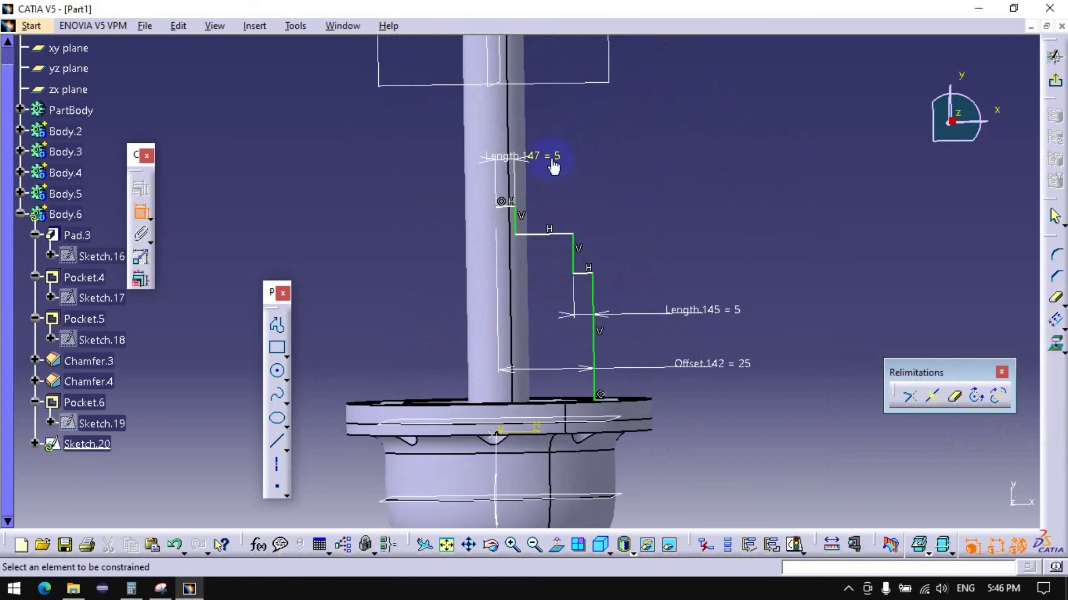
# Step: Set Length.147 to 8 mm and dimension the short top horizontal line
pyautogui.doubleClick(553, 161)
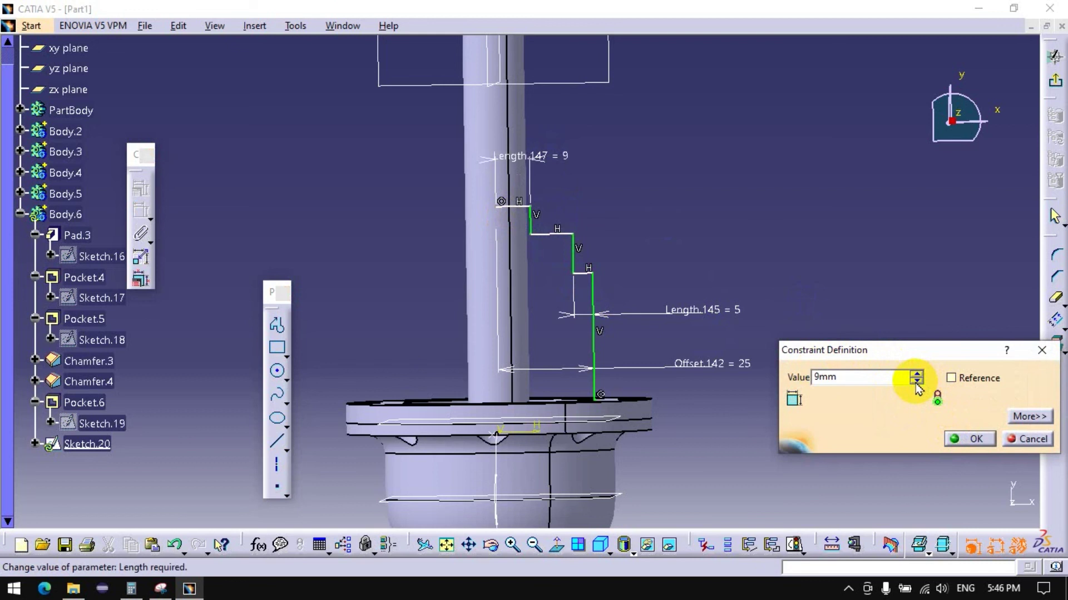
pyautogui.click(952, 439)
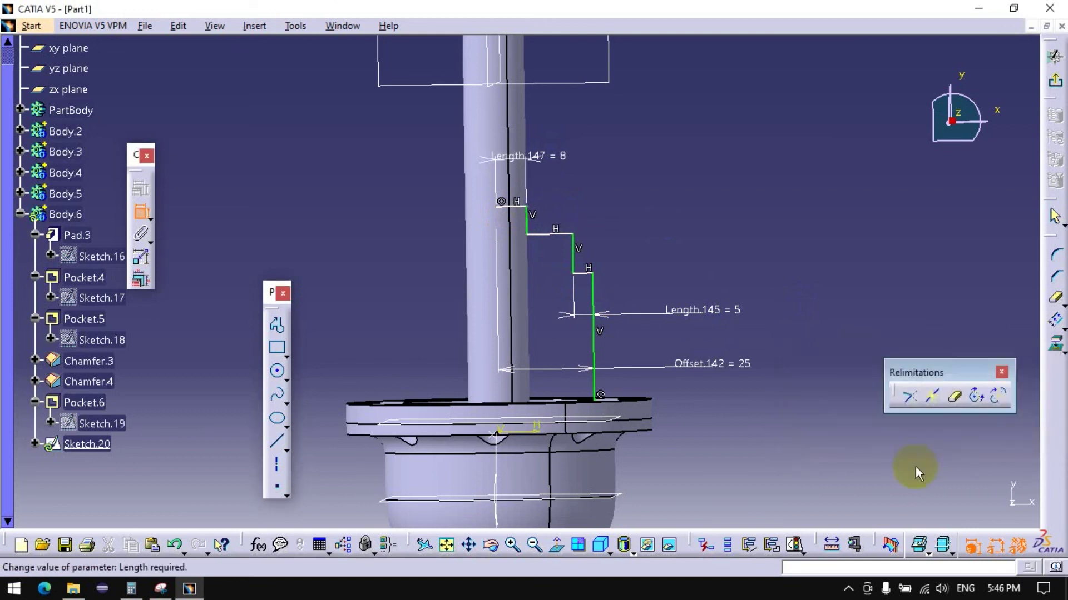
pyautogui.click(530, 209)
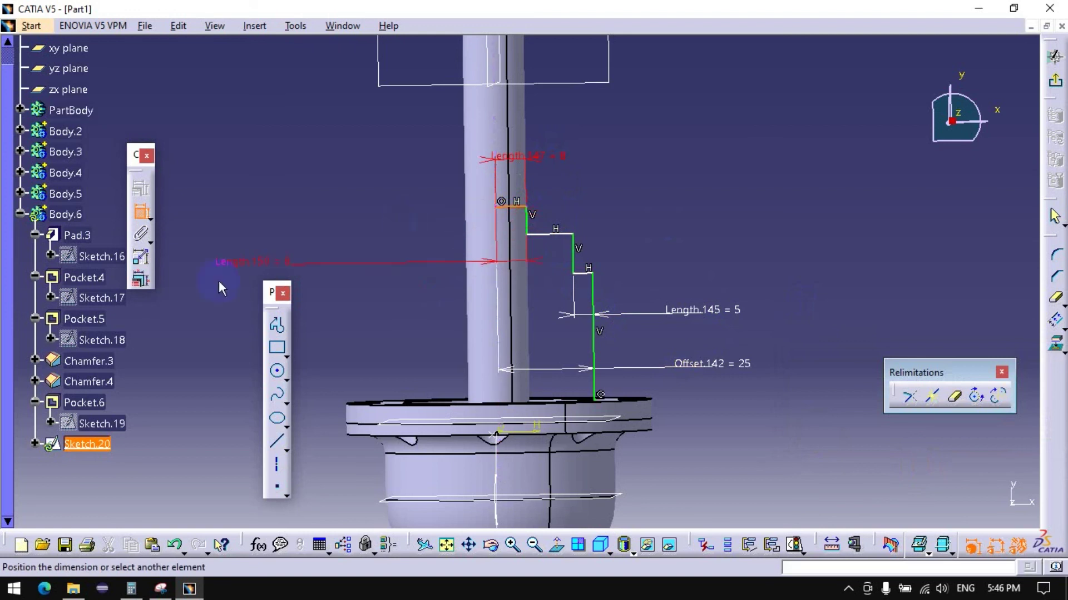
pyautogui.click(134, 209)
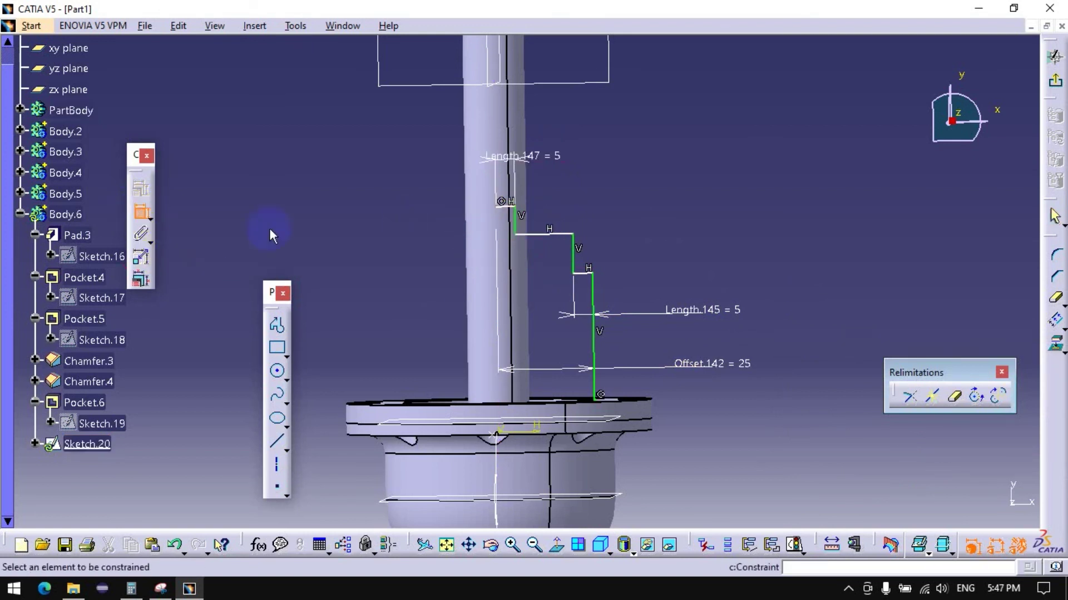
pyautogui.click(141, 212)
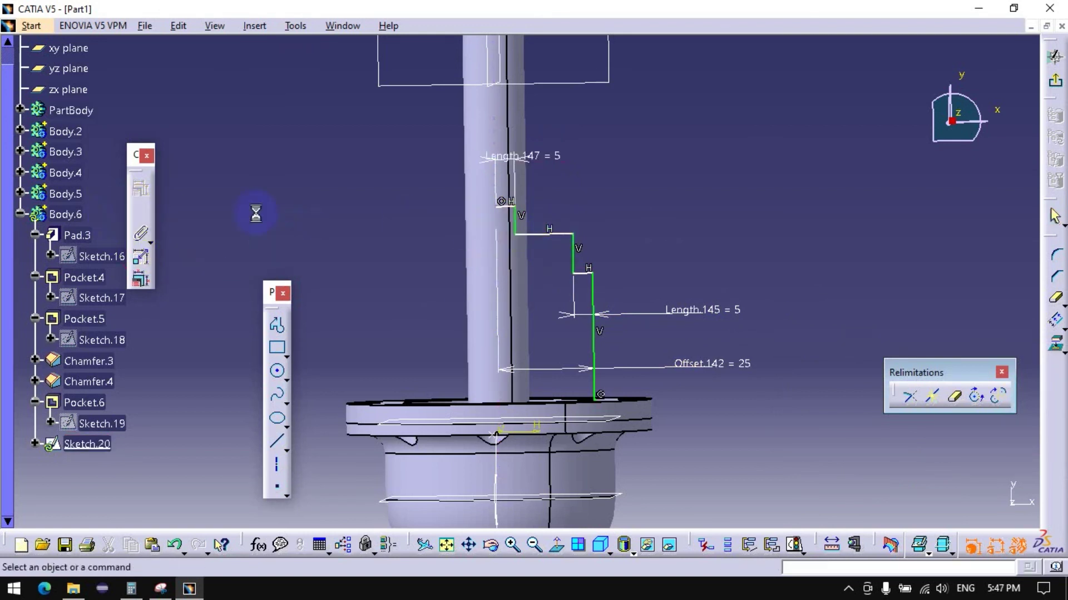
pyautogui.doubleClick(556, 155)
pyautogui.write('8mm')
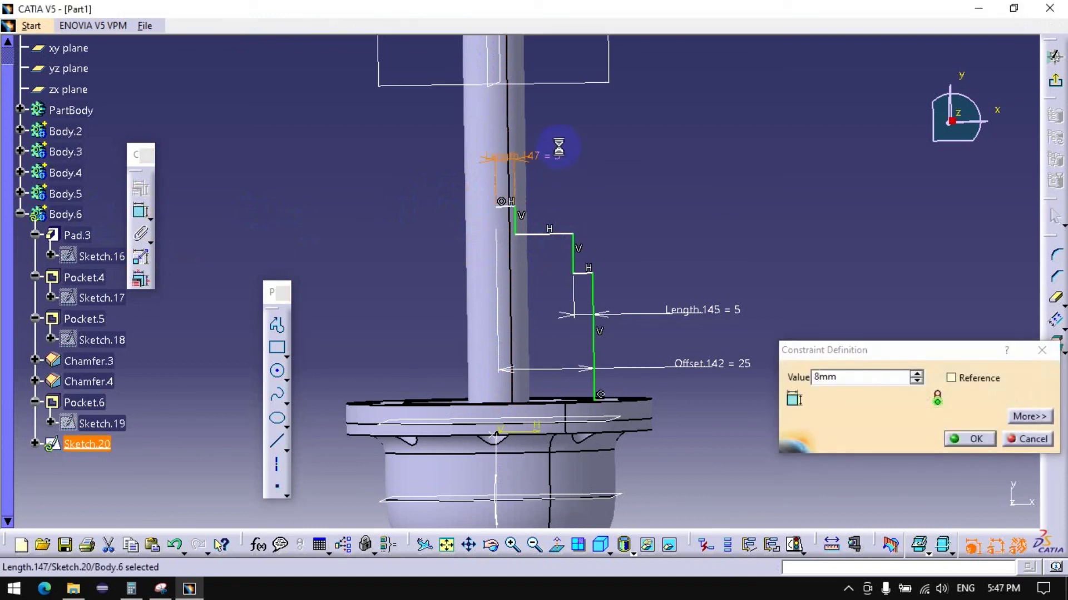
pyautogui.press('Return')
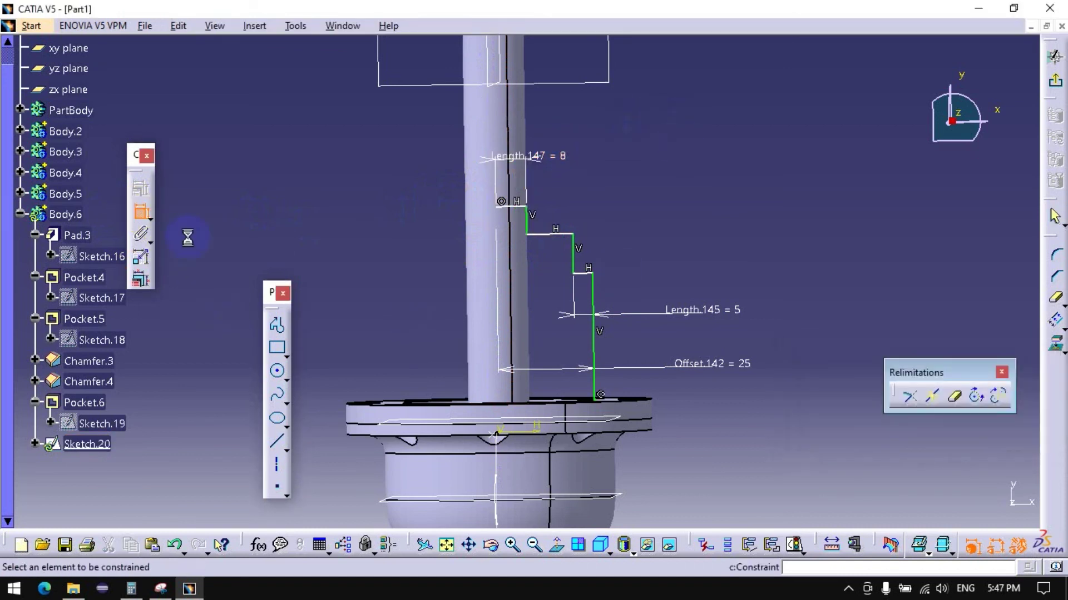
# Step: Dimension the lowest vertical segment at 10 mm and the middle one (Length.151) at 15 mm
pyautogui.click(597, 353)
pyautogui.click(817, 349)
pyautogui.write('1')
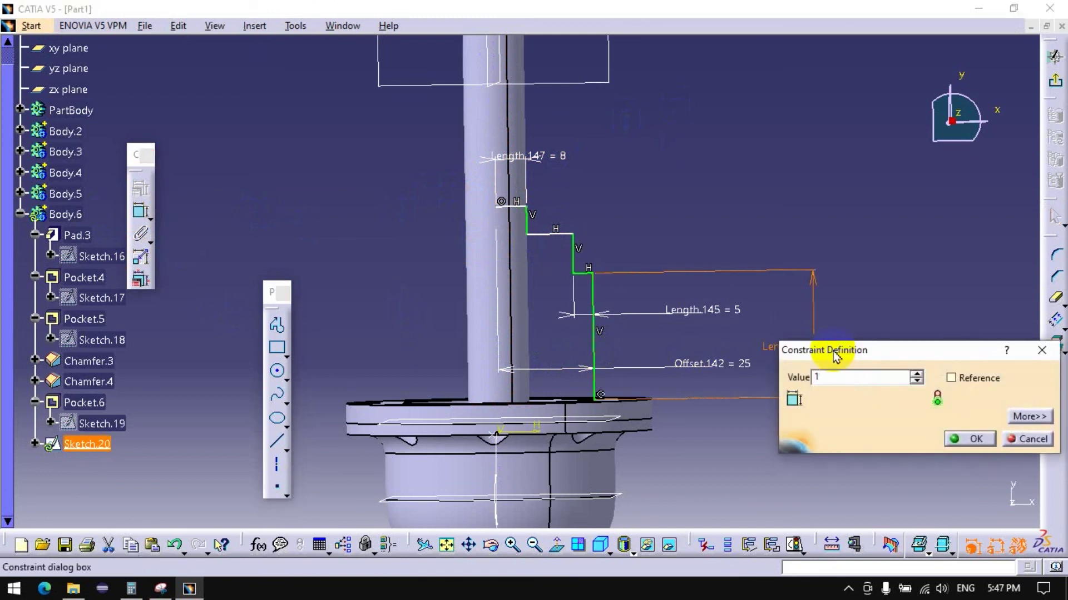
pyautogui.write('0')
pyautogui.press('Return')
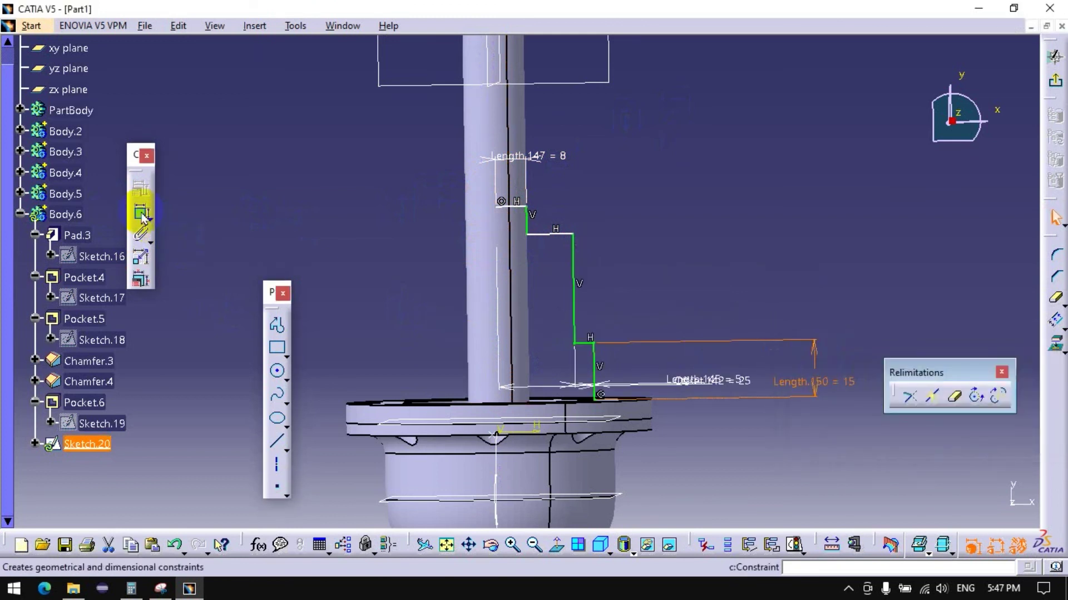
pyautogui.click(140, 211)
pyautogui.click(573, 300)
pyautogui.click(734, 290)
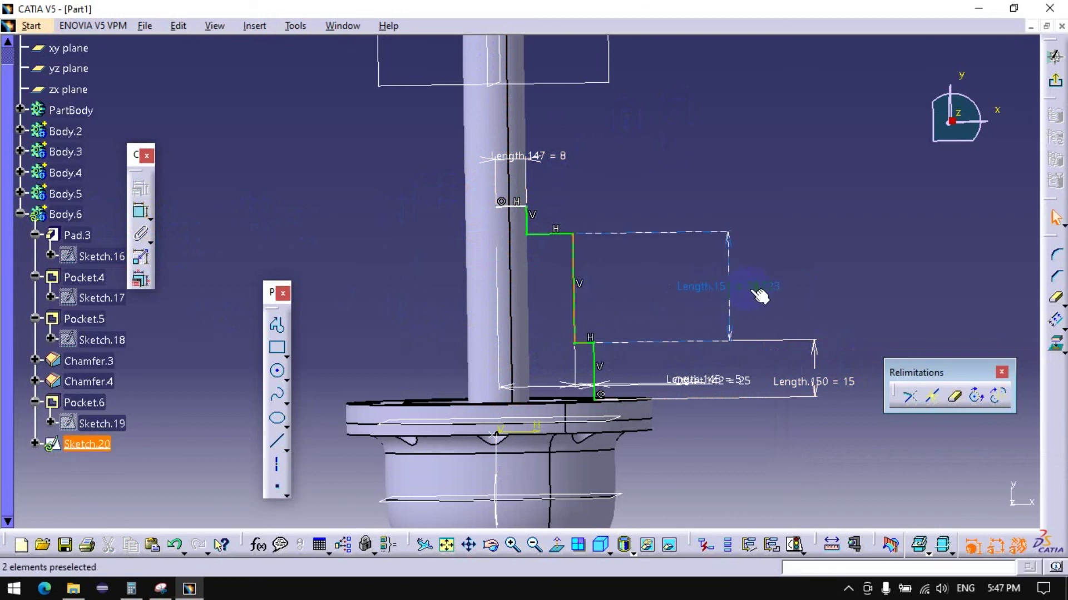
pyautogui.doubleClick(749, 289)
pyautogui.write('15')
pyautogui.press('Return')
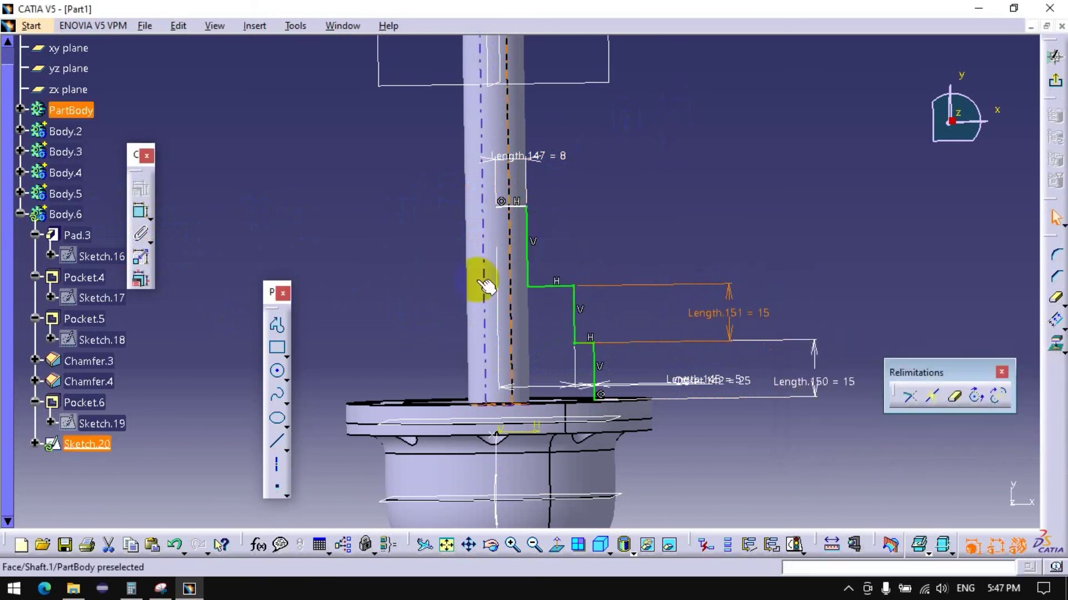
# Step: Set Length.152 to 15 mm and Length.145 to 7.5 mm
pyautogui.click(141, 214)
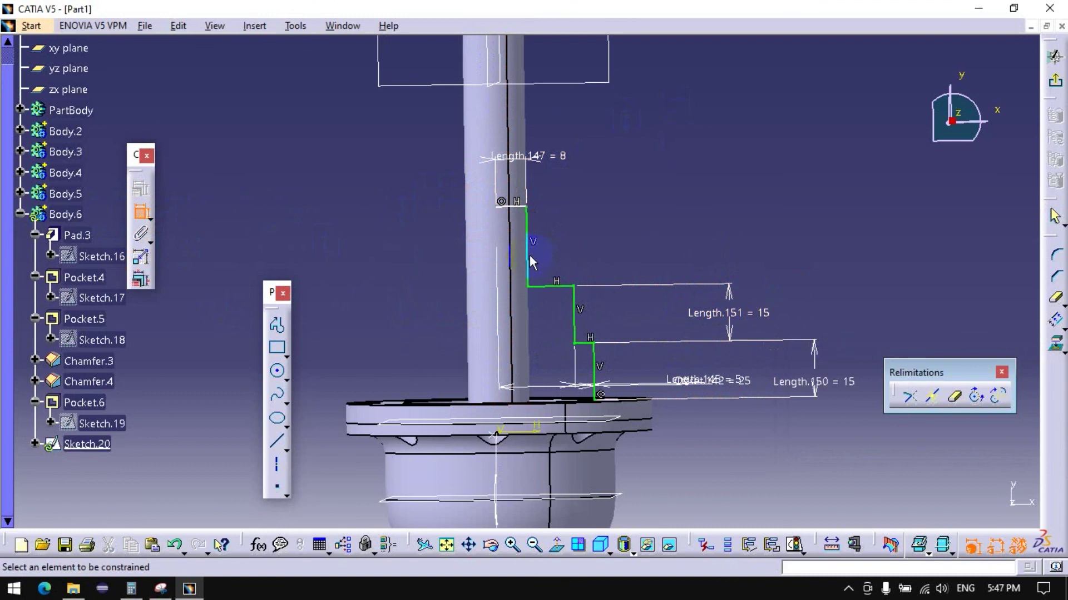
pyautogui.click(784, 247)
pyautogui.doubleClick(785, 248)
pyautogui.write('15')
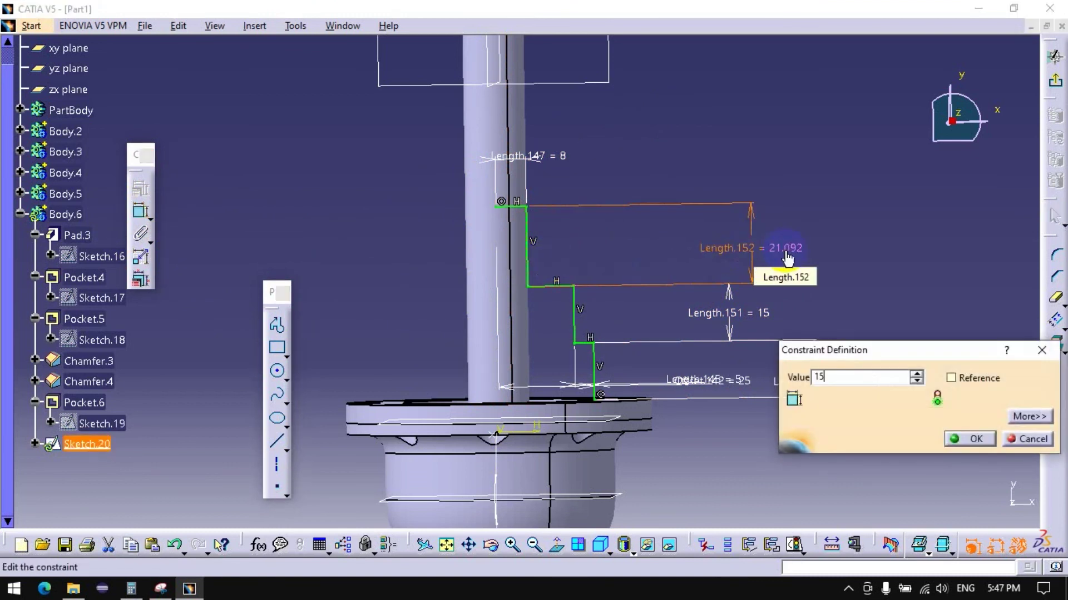
pyautogui.press('Return')
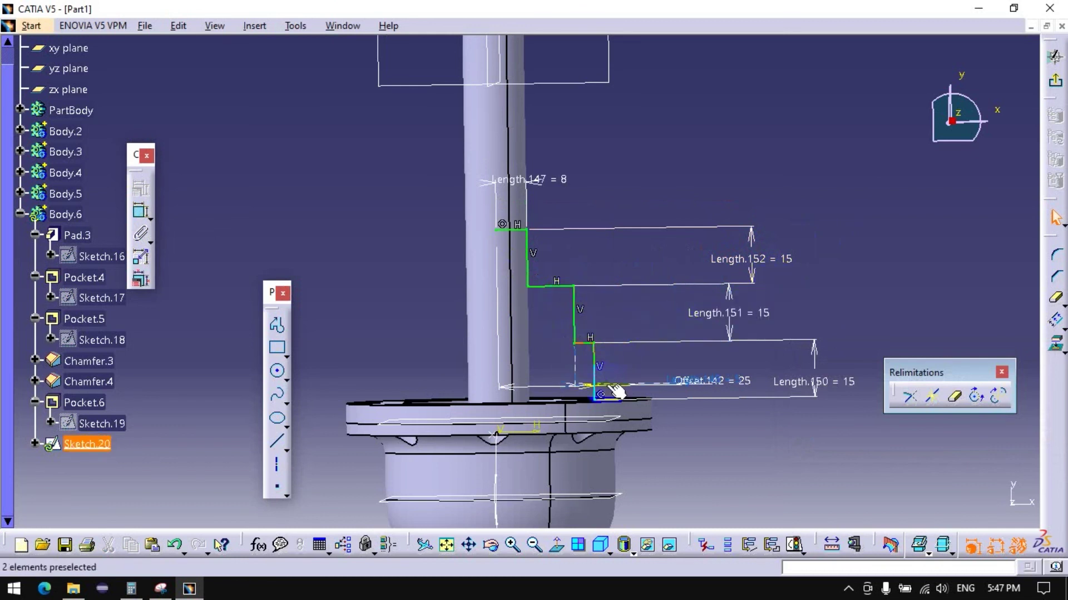
pyautogui.moveTo(578, 389)
pyautogui.mouseDown(button='middle')
pyautogui.moveTo(593, 440)
pyautogui.moveTo(582, 383)
pyautogui.mouseUp(button='middle')
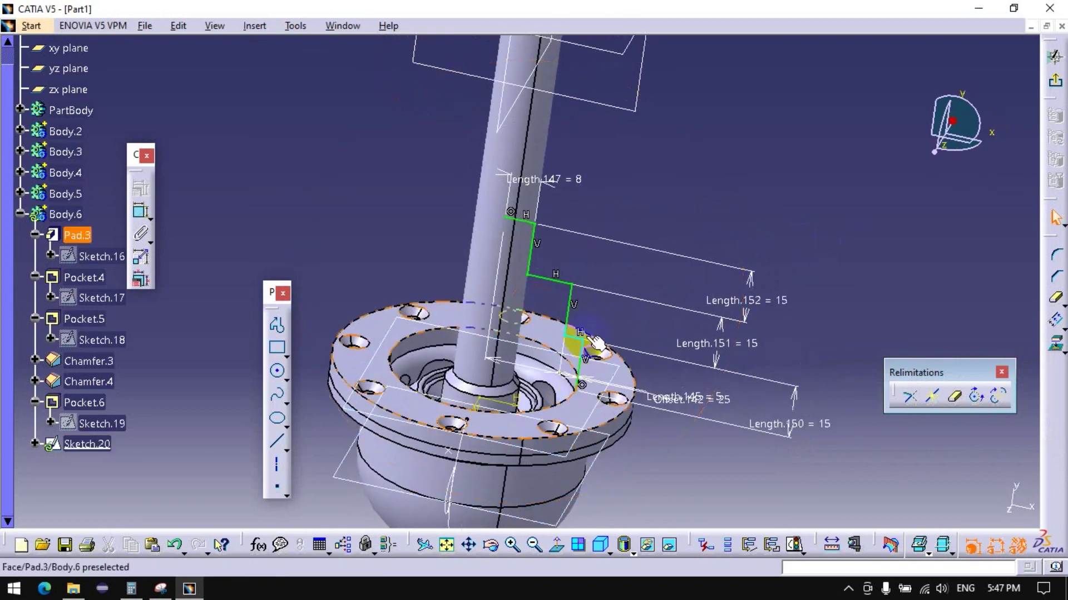
pyautogui.click(725, 410)
pyautogui.doubleClick(724, 399)
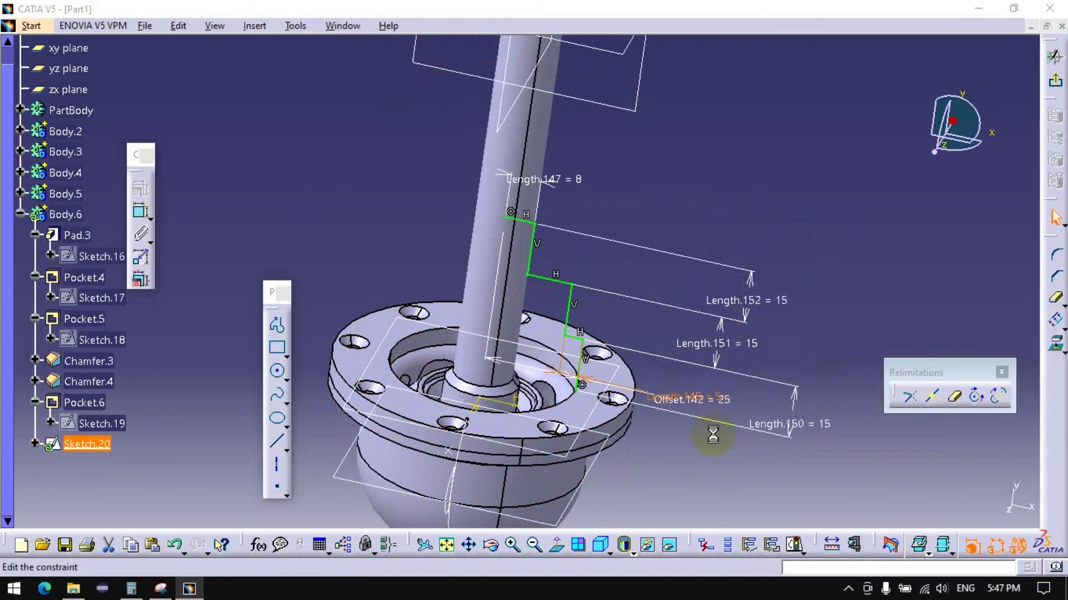
pyautogui.write('7.')
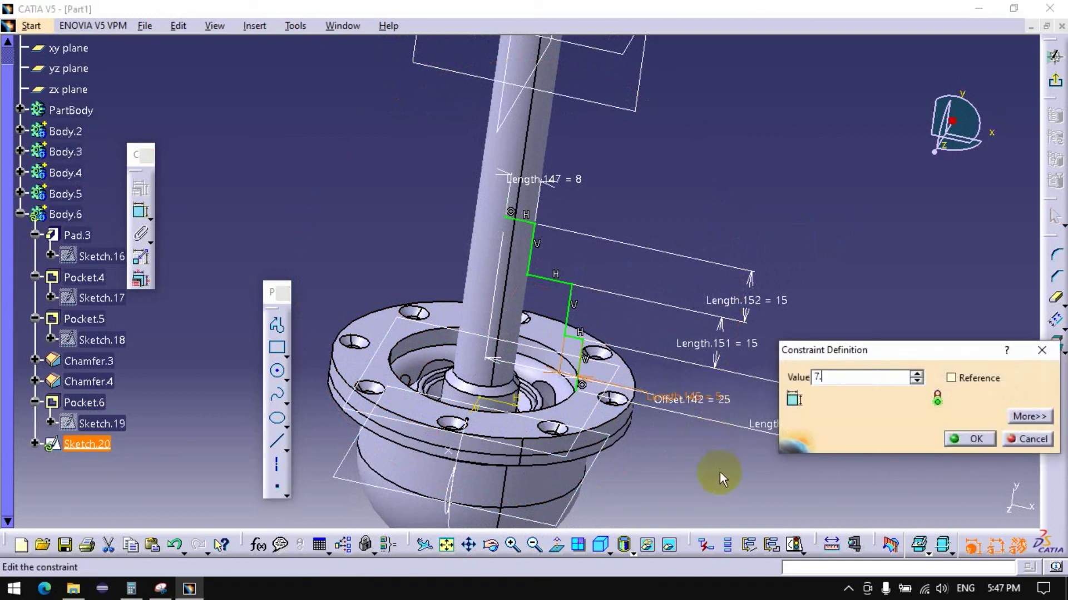
pyautogui.write('5')
pyautogui.press('Return')
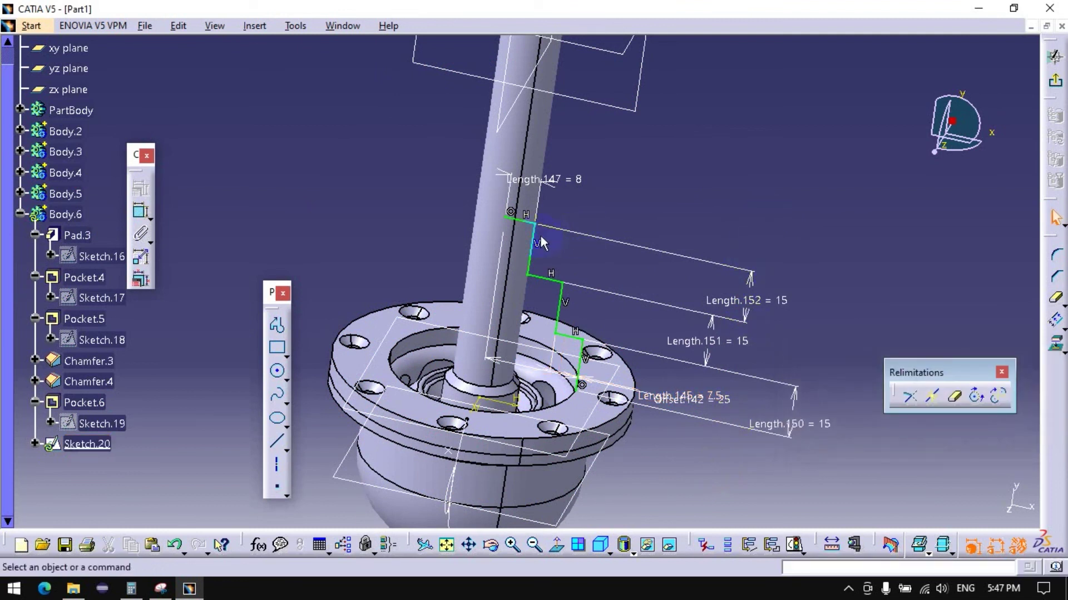
# Step: Convert the short top line to a construction element and view the sketch square-on
pyautogui.rightClick(527, 222)
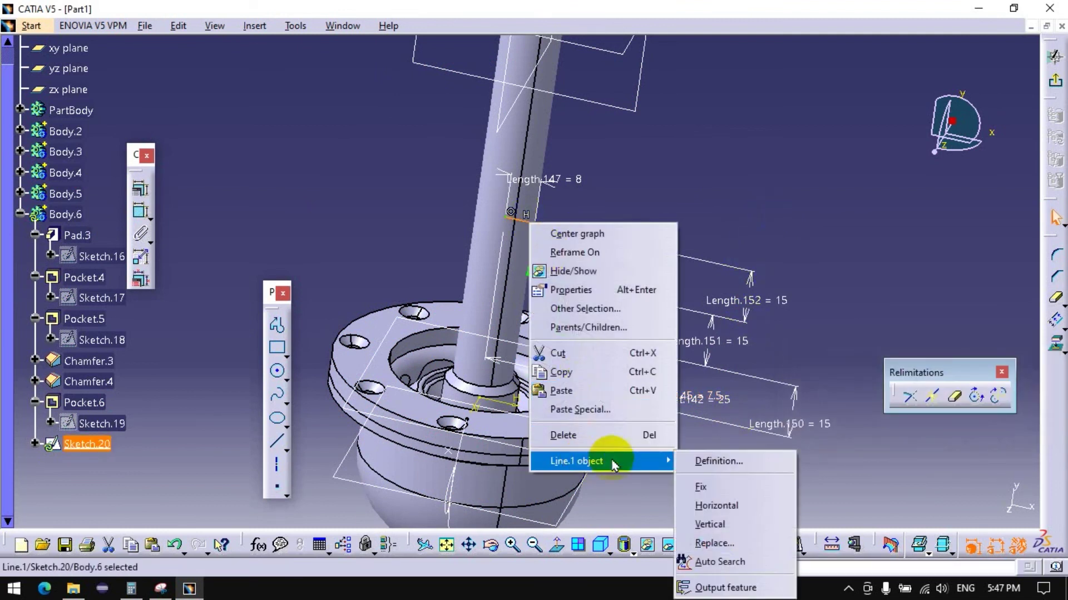
pyautogui.click(696, 461)
pyautogui.click(725, 479)
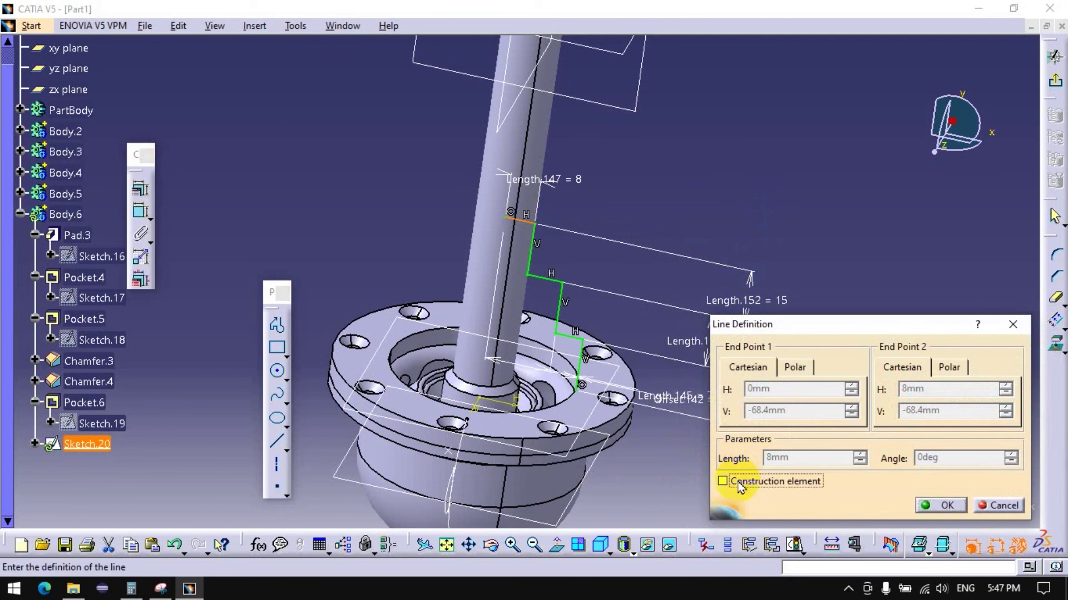
pyautogui.click(939, 501)
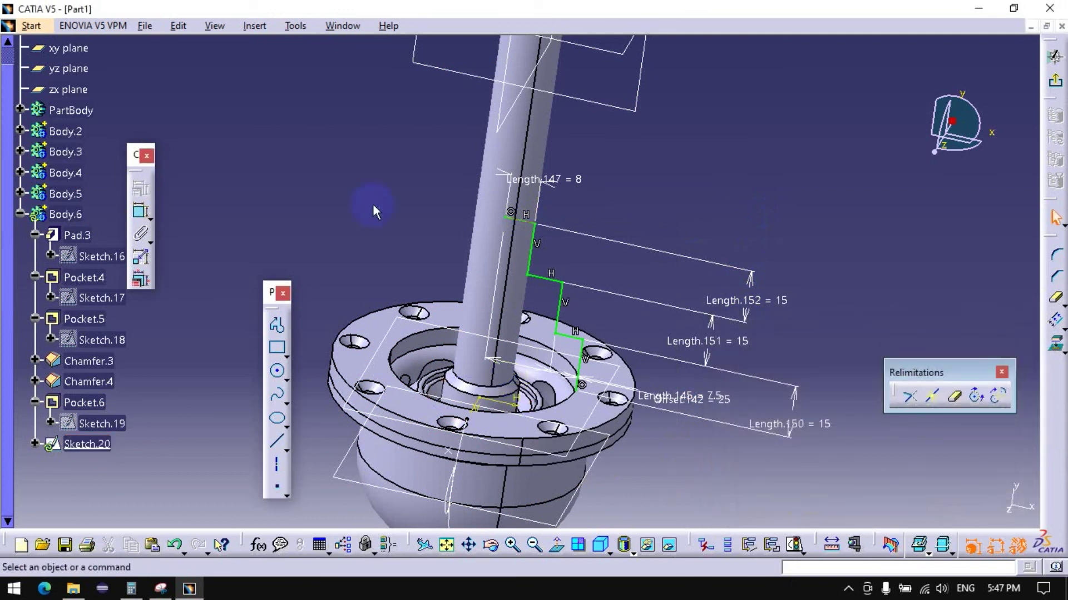
pyautogui.click(270, 342)
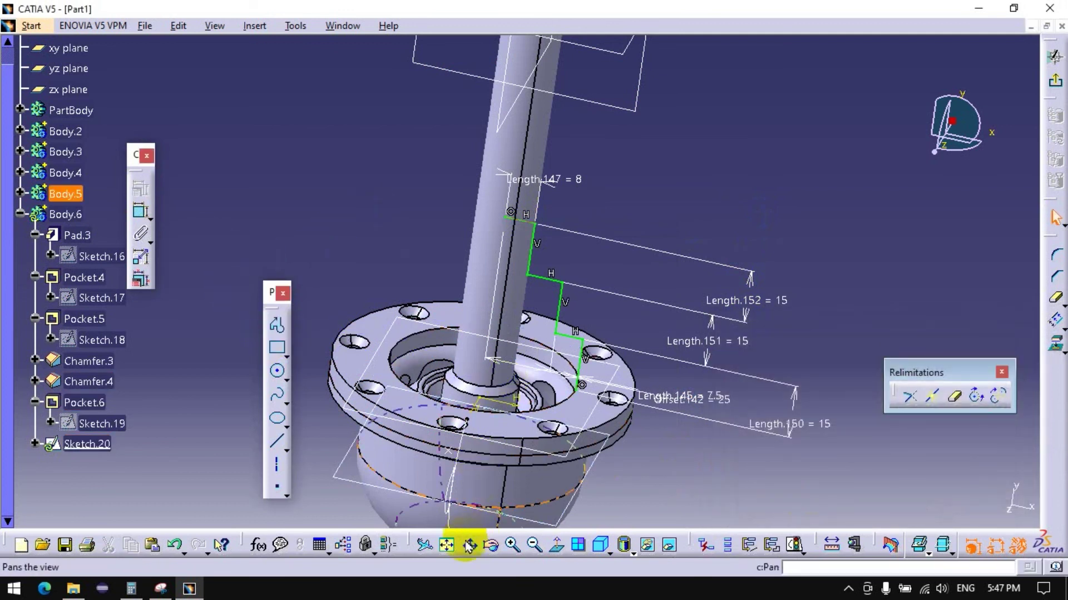
pyautogui.click(579, 534)
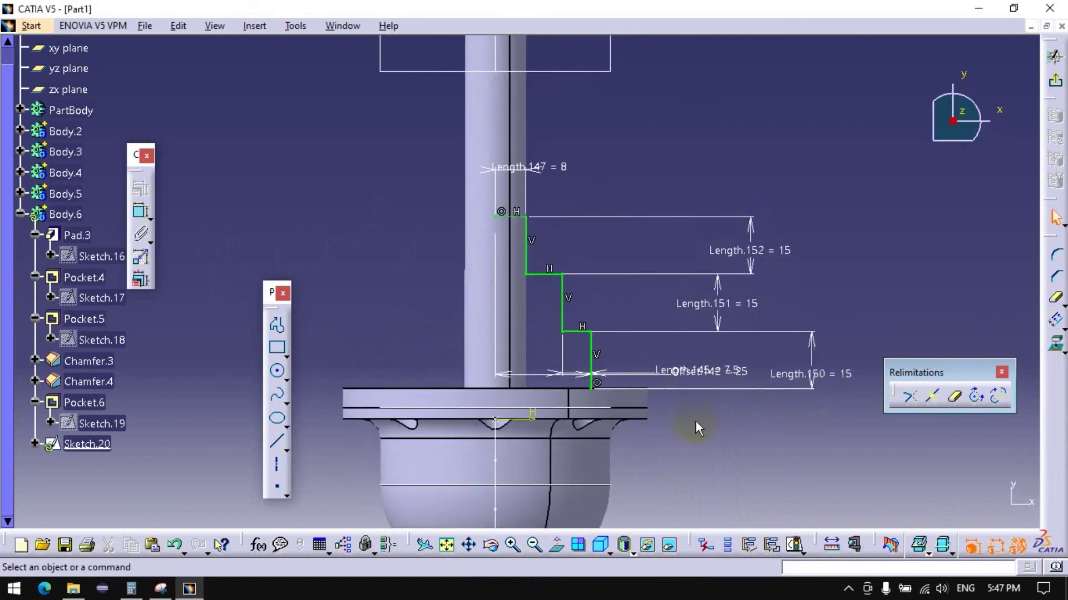
pyautogui.moveTo(699, 386); pyautogui.dragTo(421, 247)
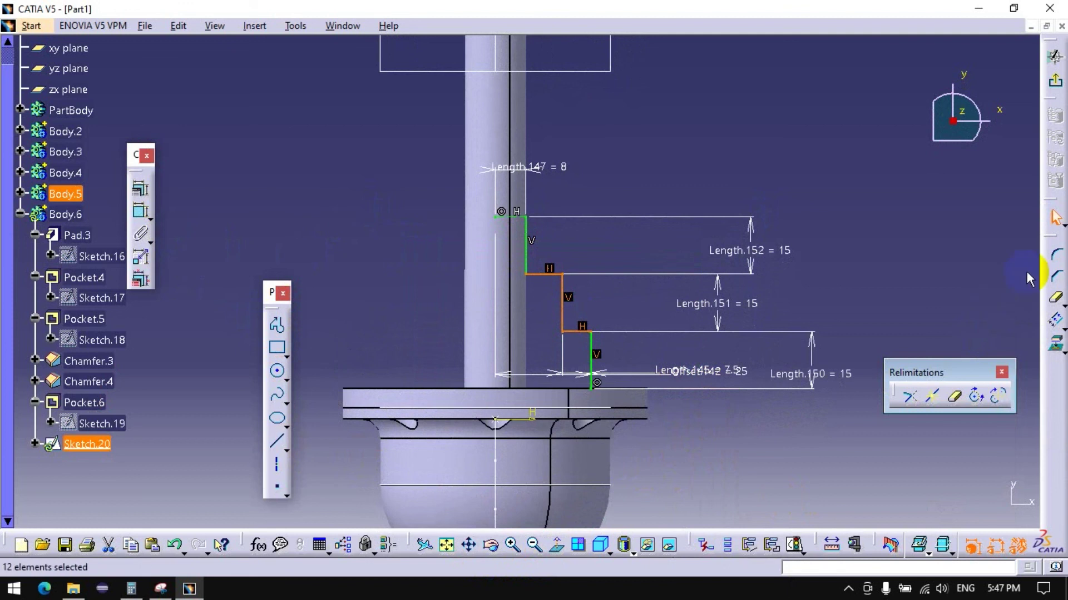
# Step: Try 5 mm corner fillets on the stepped profile, then undo them
pyautogui.click(1055, 256)
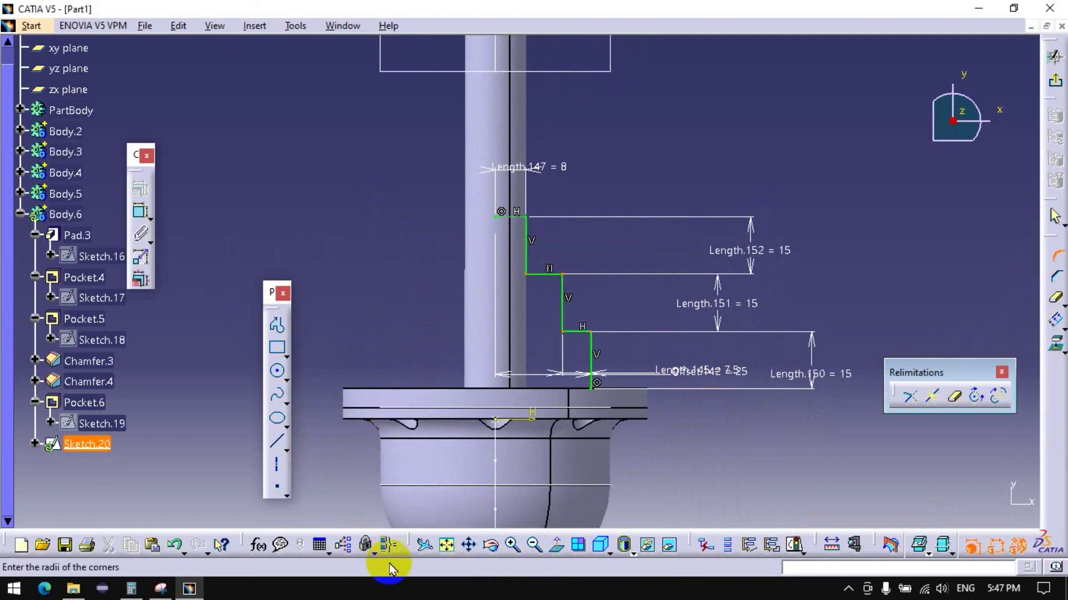
pyautogui.write('5')
pyautogui.press('Return')
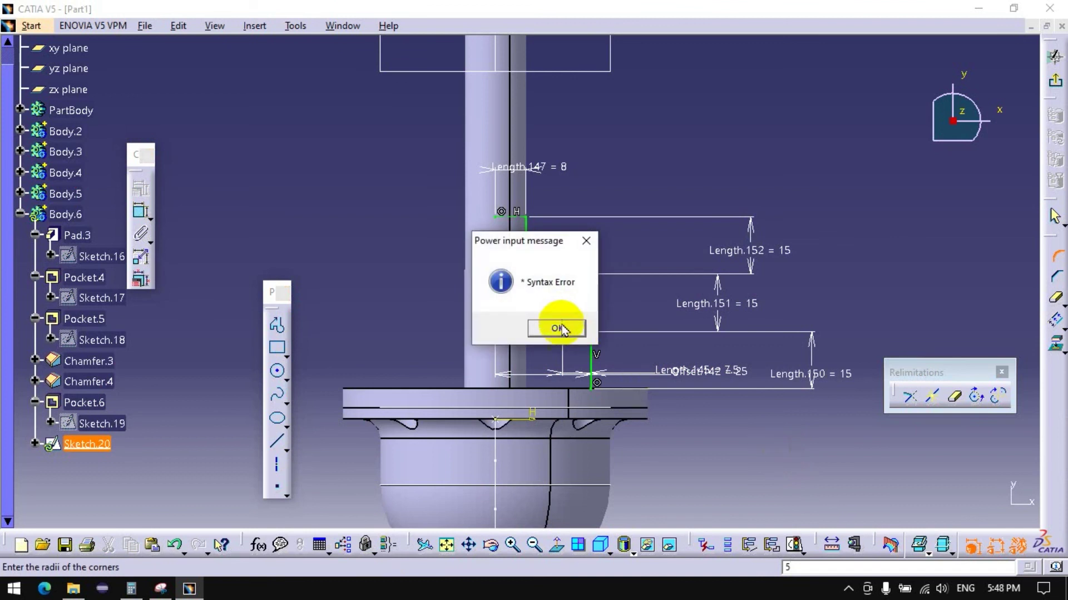
pyautogui.click(558, 329)
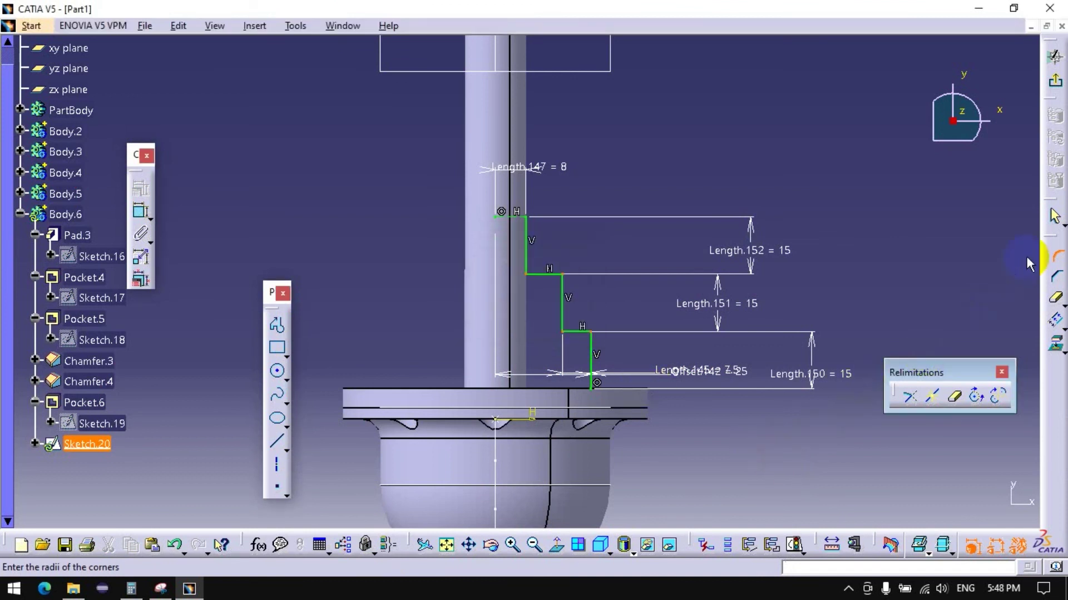
pyautogui.click(1046, 380)
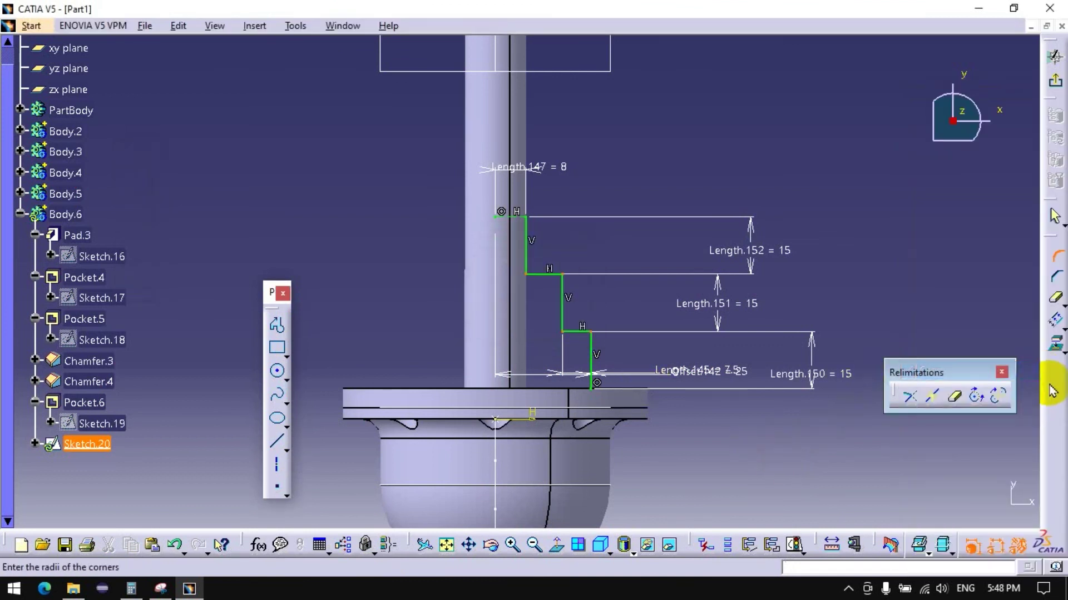
pyautogui.rightClick(1051, 390)
pyautogui.click(956, 468)
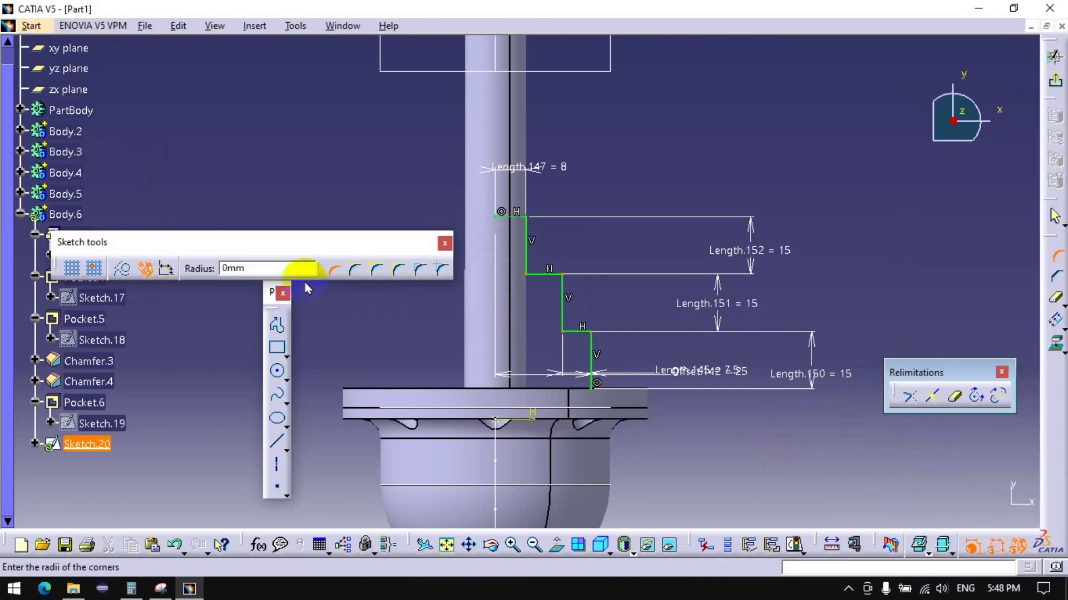
pyautogui.write('5')
pyautogui.click(354, 271)
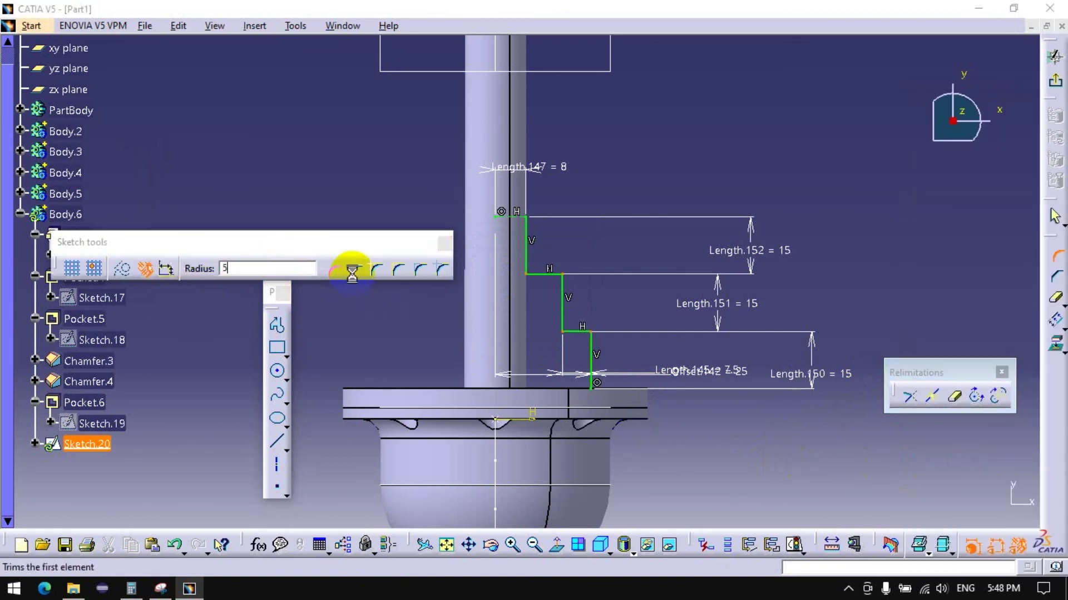
pyautogui.click(584, 333)
pyautogui.click(583, 334)
pyautogui.click(584, 332)
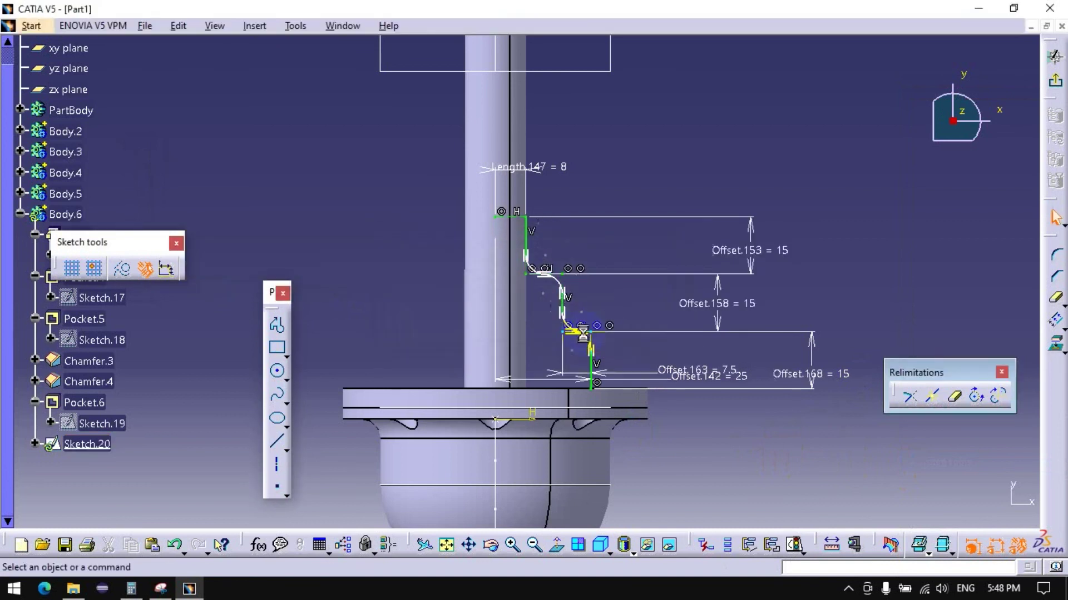
pyautogui.moveTo(610, 371)
pyautogui.mouseDown(button='middle')
pyautogui.moveTo(618, 263)
pyautogui.moveTo(677, 318)
pyautogui.mouseUp(button='middle')
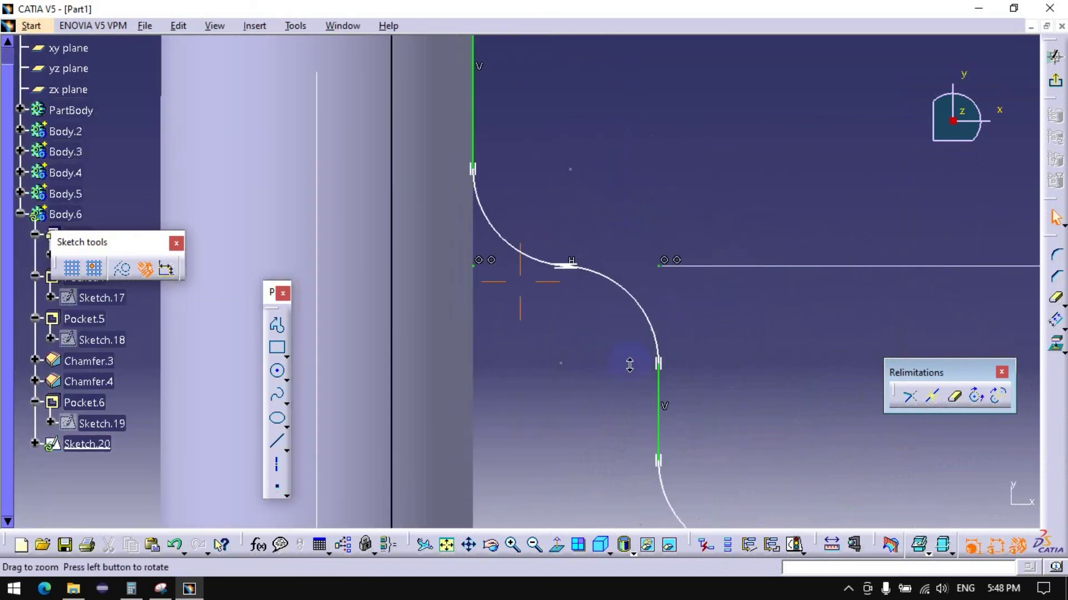
pyautogui.hotkey('ctrl', 'z')
pyautogui.hotkey('ctrl', 'z')
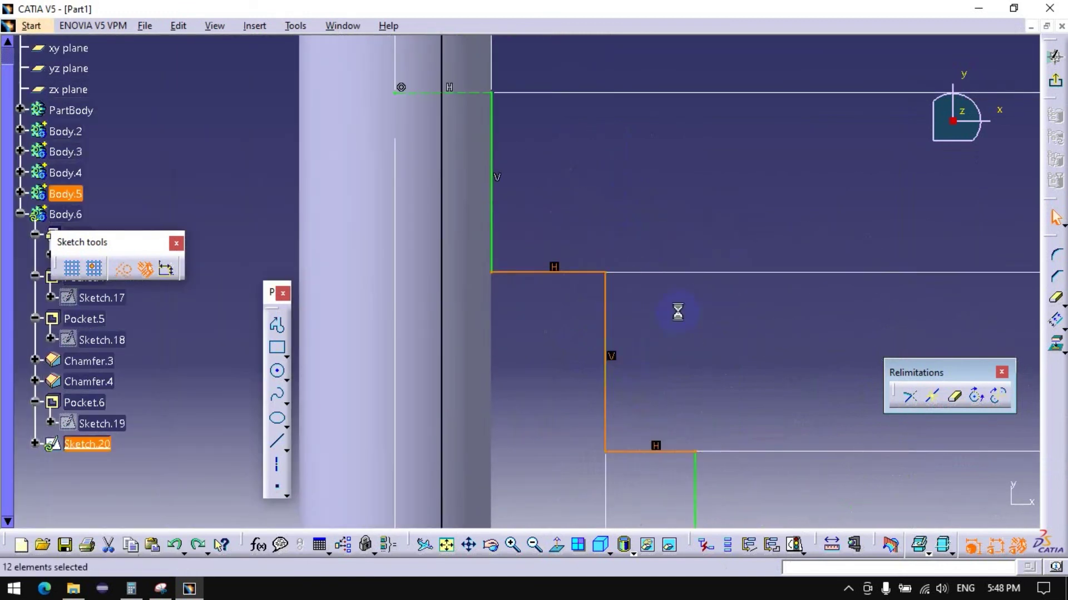
# Step: Round the profile's corners with a 2.5 mm radius, accepting both conversion warnings
pyautogui.click(1045, 254)
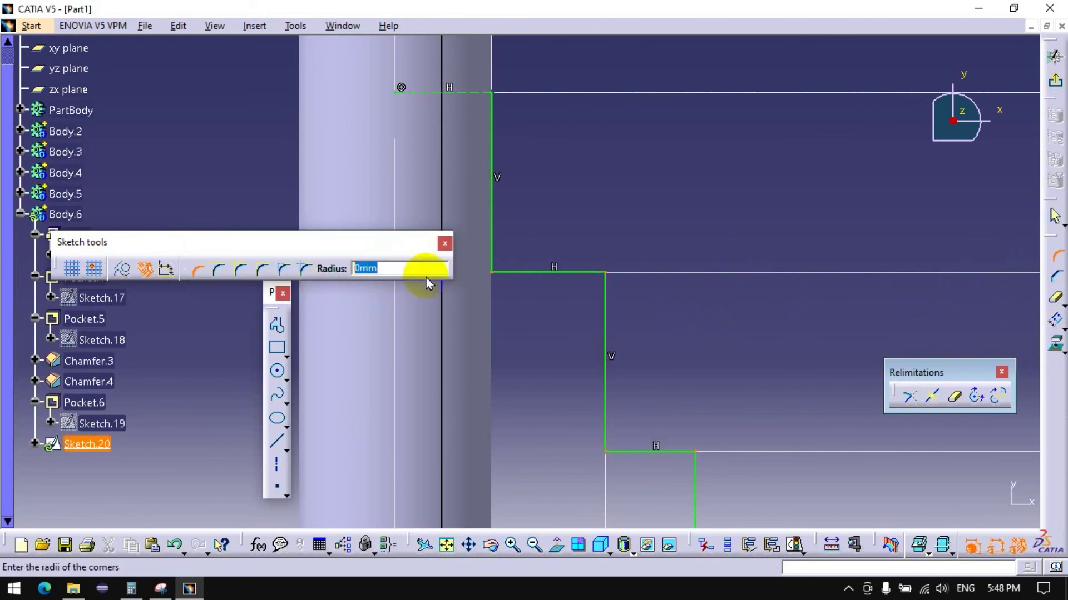
pyautogui.write('2.5')
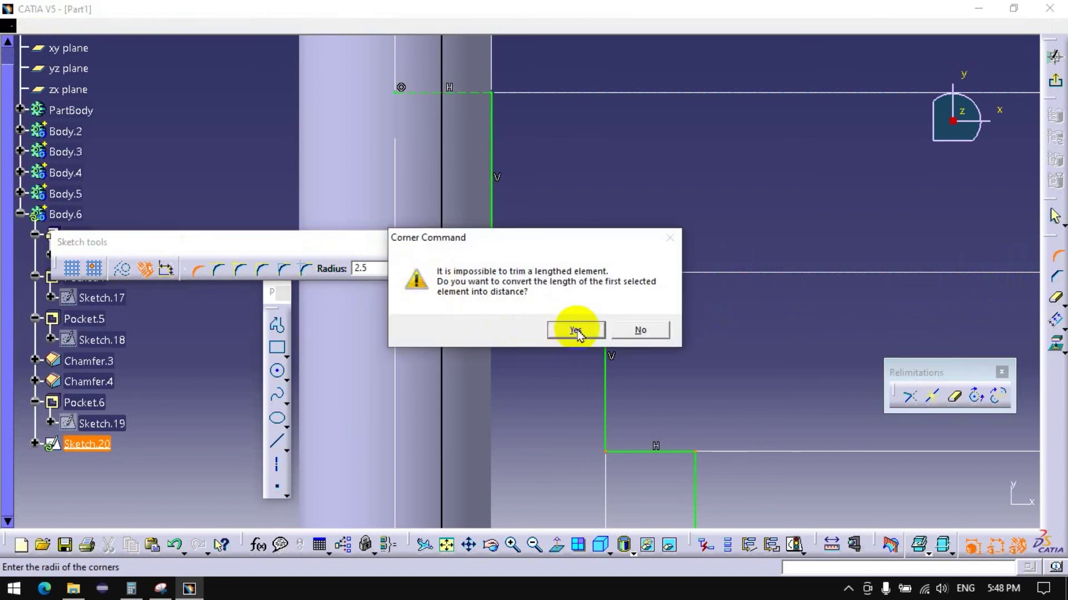
pyautogui.click(578, 328)
pyautogui.click(577, 329)
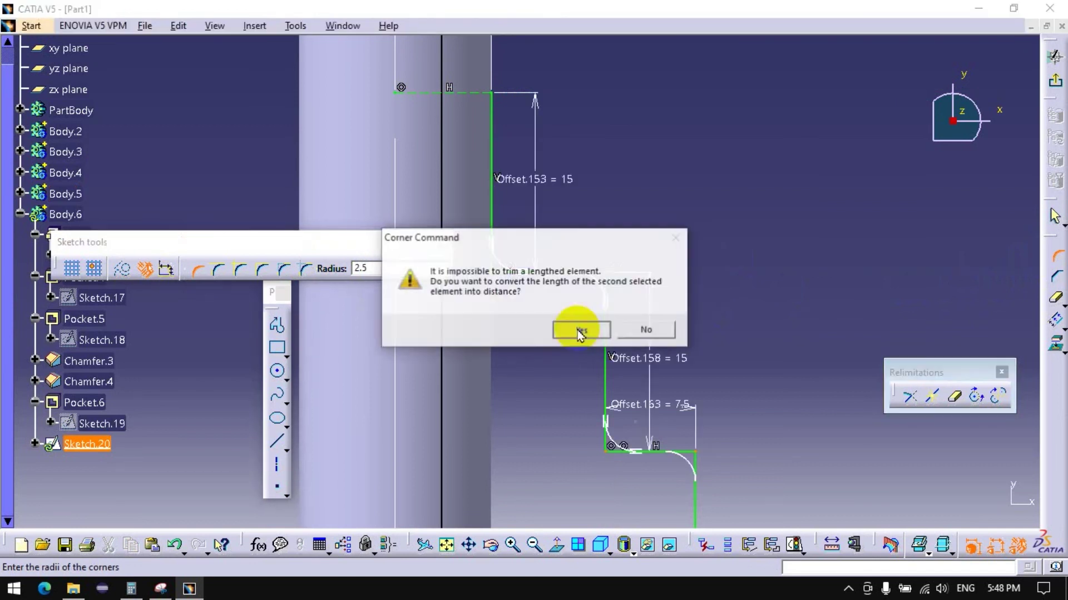
pyautogui.moveTo(704, 310); pyautogui.dragTo(709, 429, button='middle')
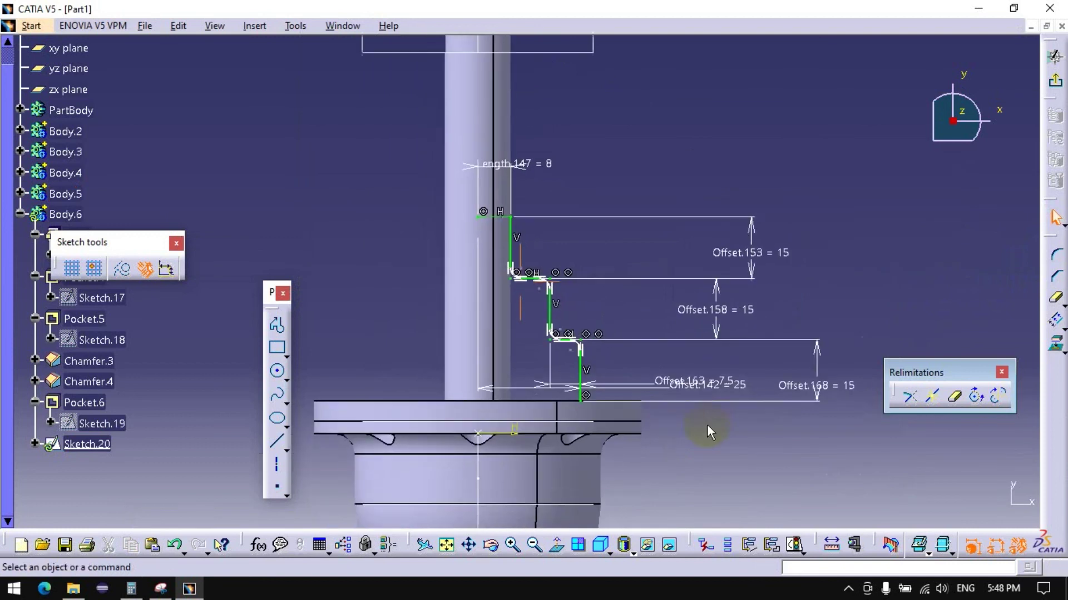
# Step: Revolve Sketch.20 360° about the shaft axis as a thick profile, creating Shaft.6
pyautogui.click(1056, 83)
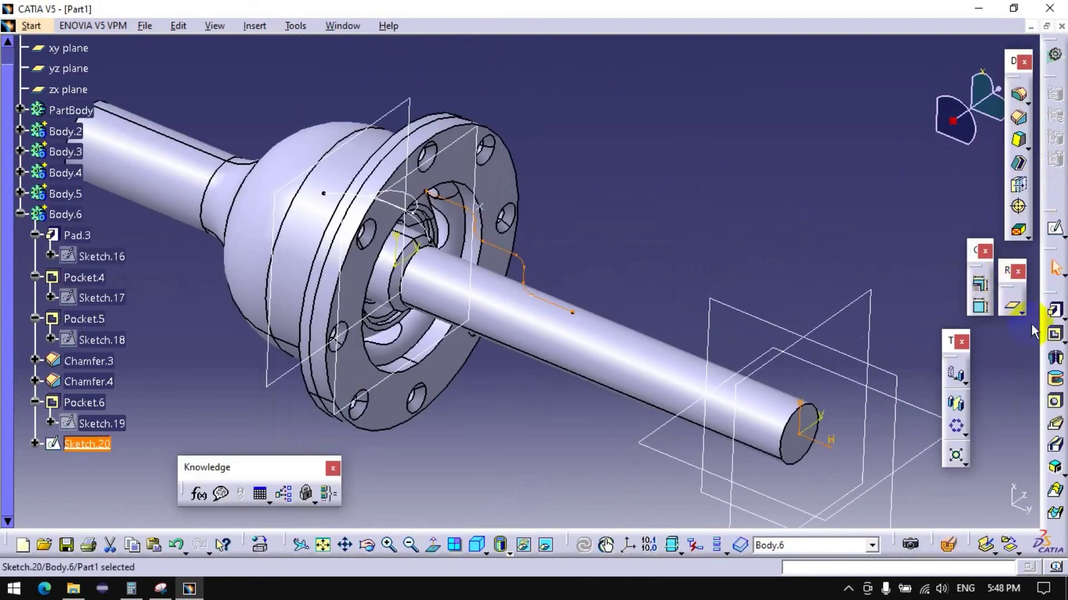
pyautogui.click(1055, 358)
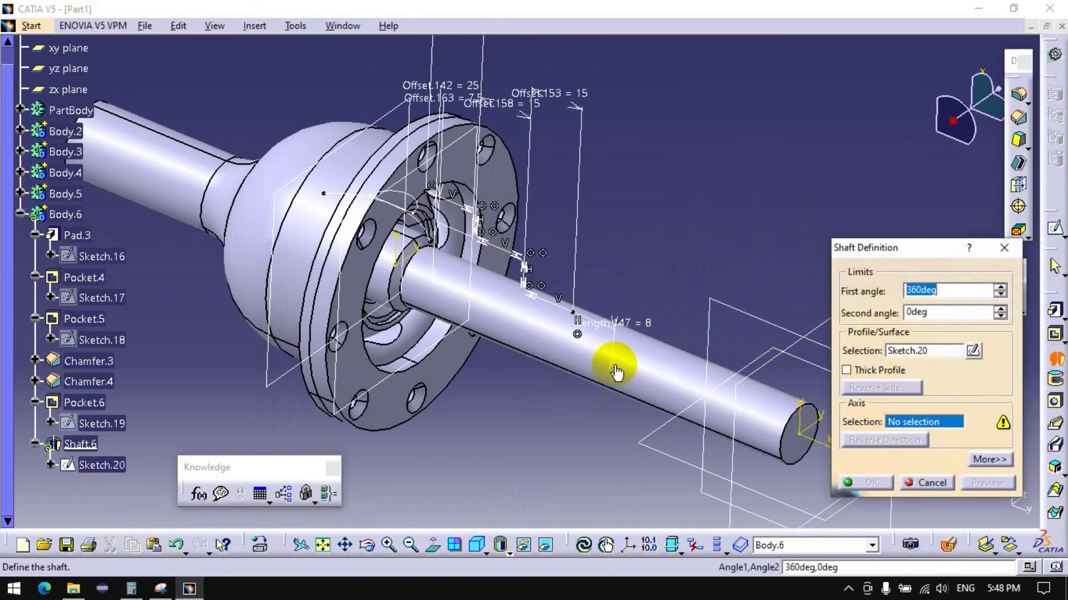
pyautogui.click(655, 375)
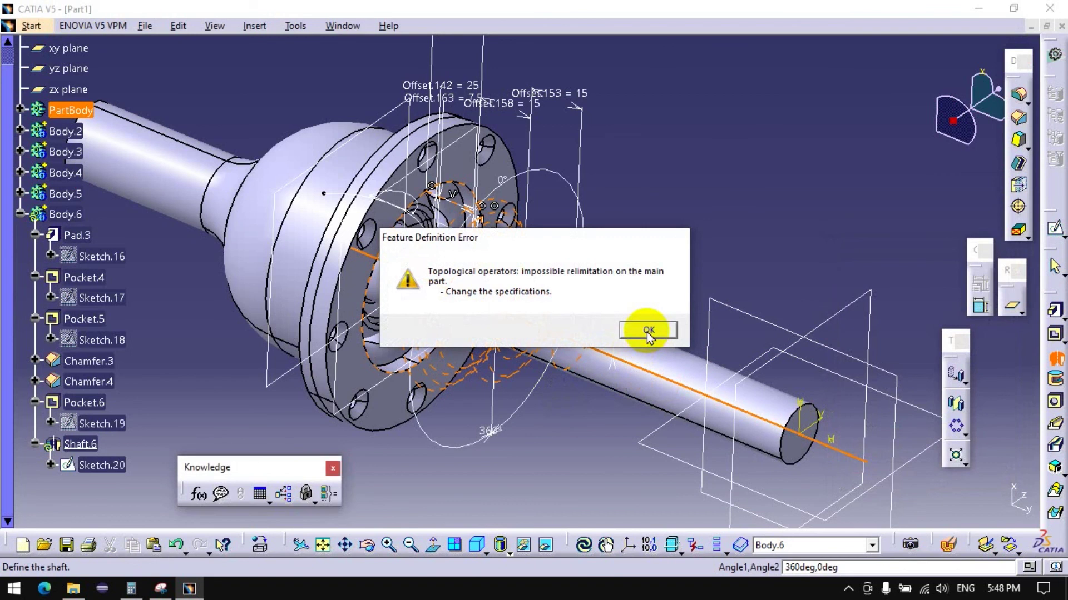
pyautogui.click(648, 330)
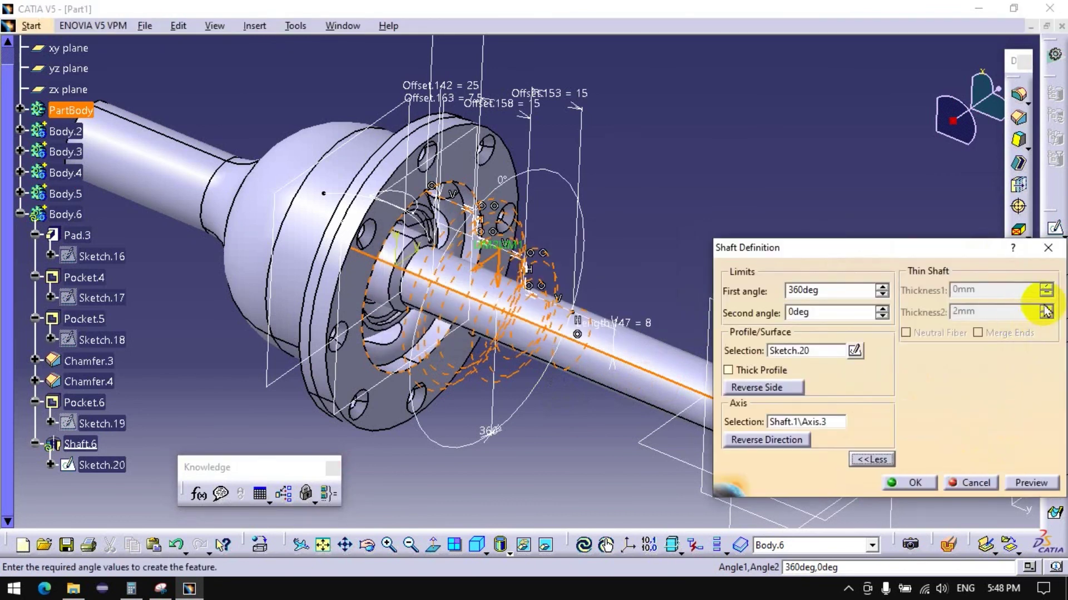
pyautogui.click(761, 370)
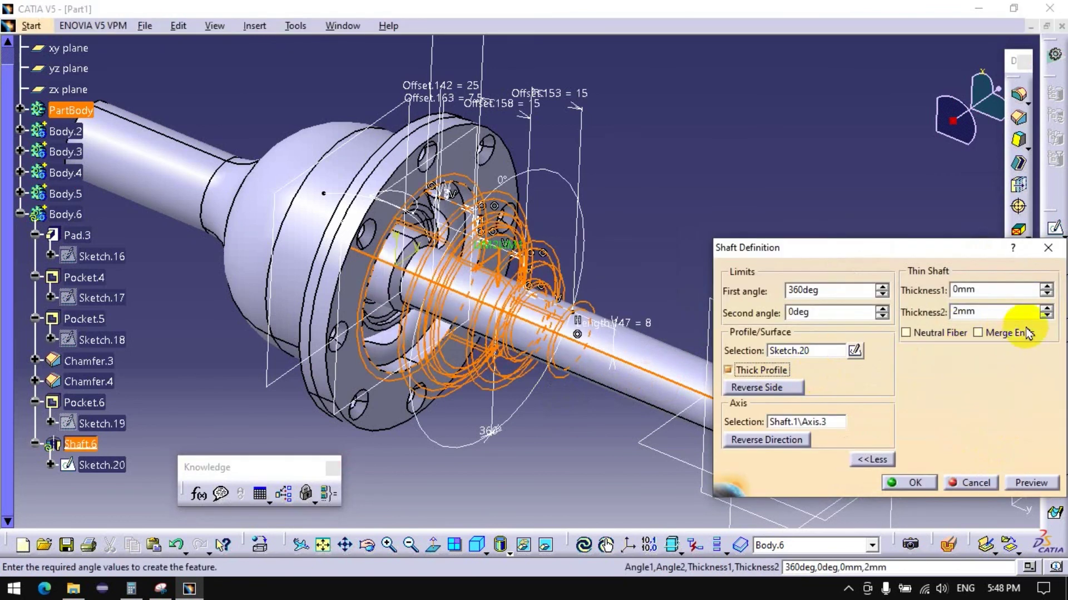
pyautogui.click(911, 483)
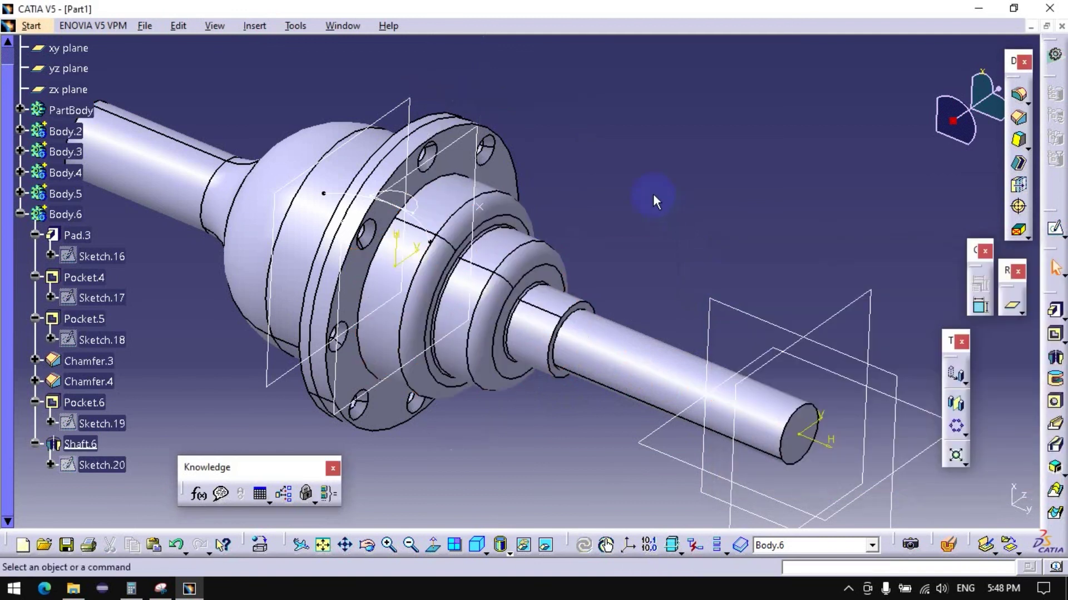
pyautogui.moveTo(389, 261)
pyautogui.mouseDown(button='middle')
pyautogui.moveTo(454, 223)
pyautogui.moveTo(423, 241)
pyautogui.mouseUp(button='middle')
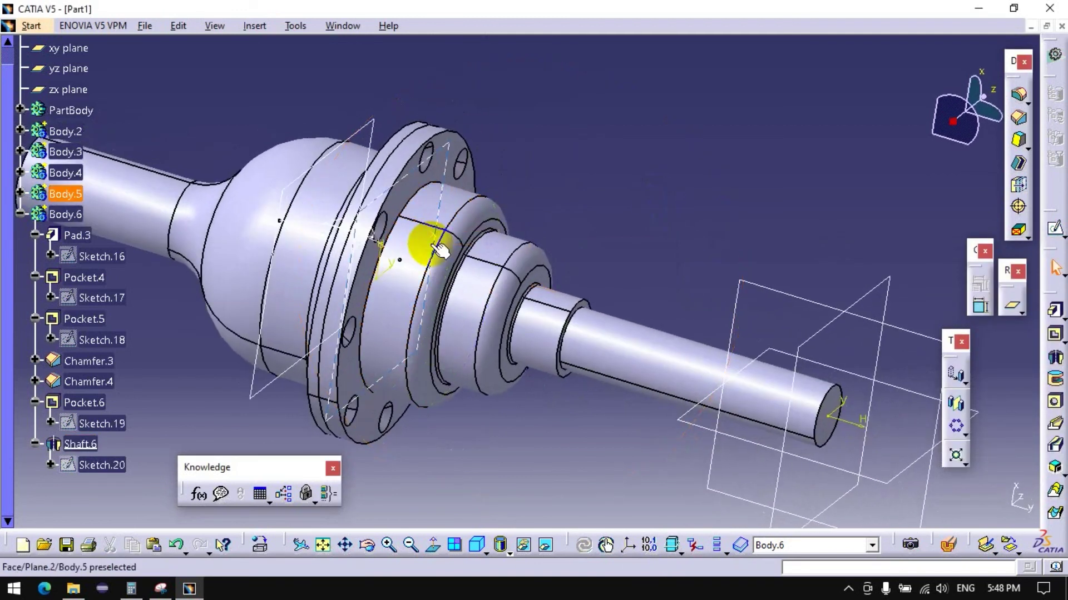
# Step: Hide the reference plane crossing the flange
pyautogui.moveTo(663, 326)
pyautogui.mouseDown(button='middle')
pyautogui.moveTo(625, 346)
pyautogui.moveTo(692, 345)
pyautogui.mouseUp(button='middle')
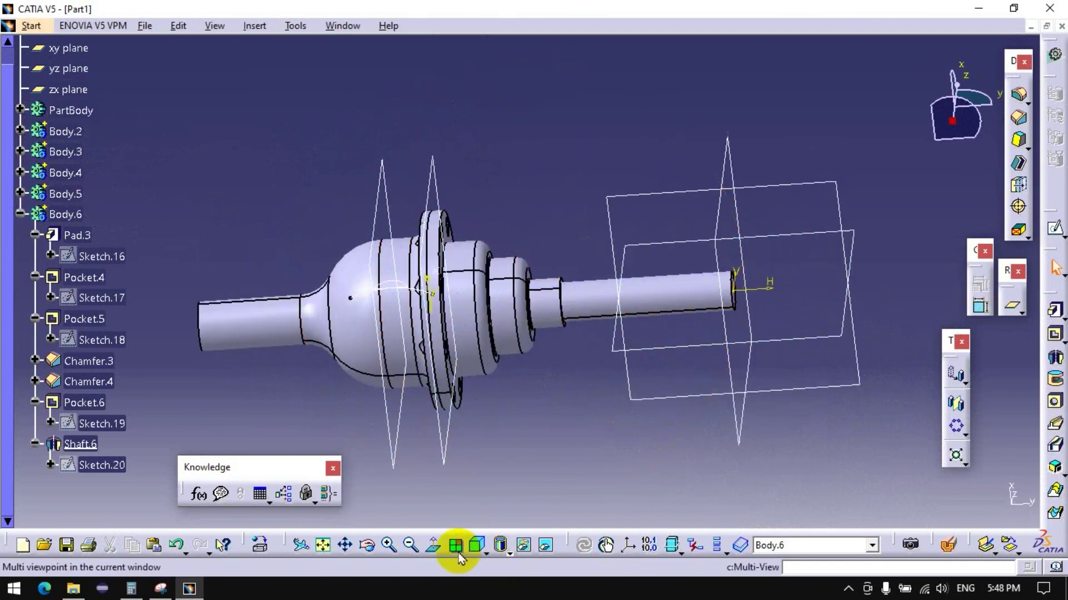
pyautogui.click(519, 555)
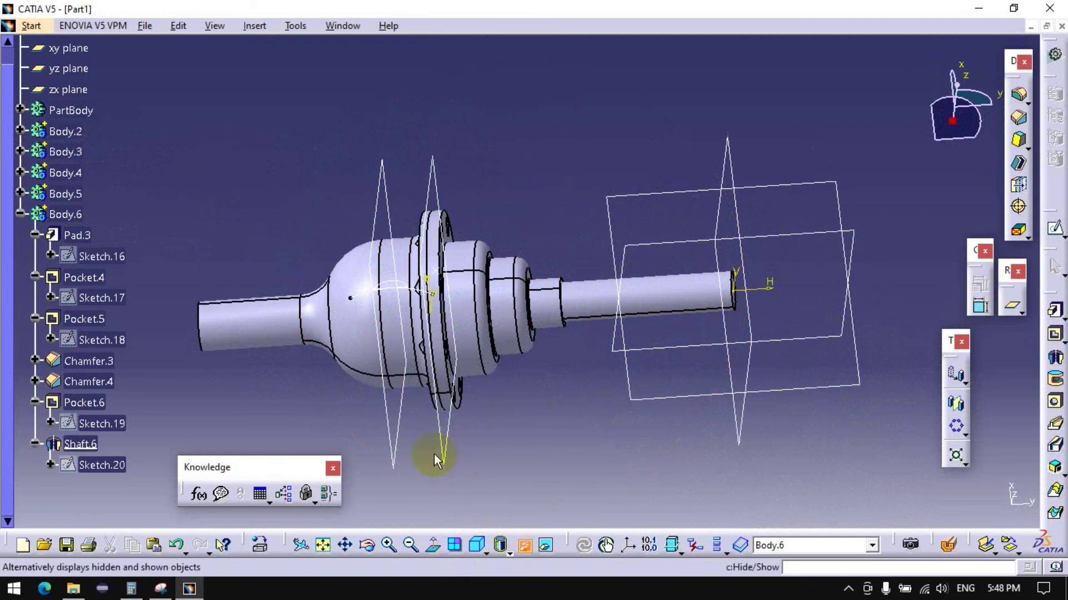
pyautogui.click(403, 460)
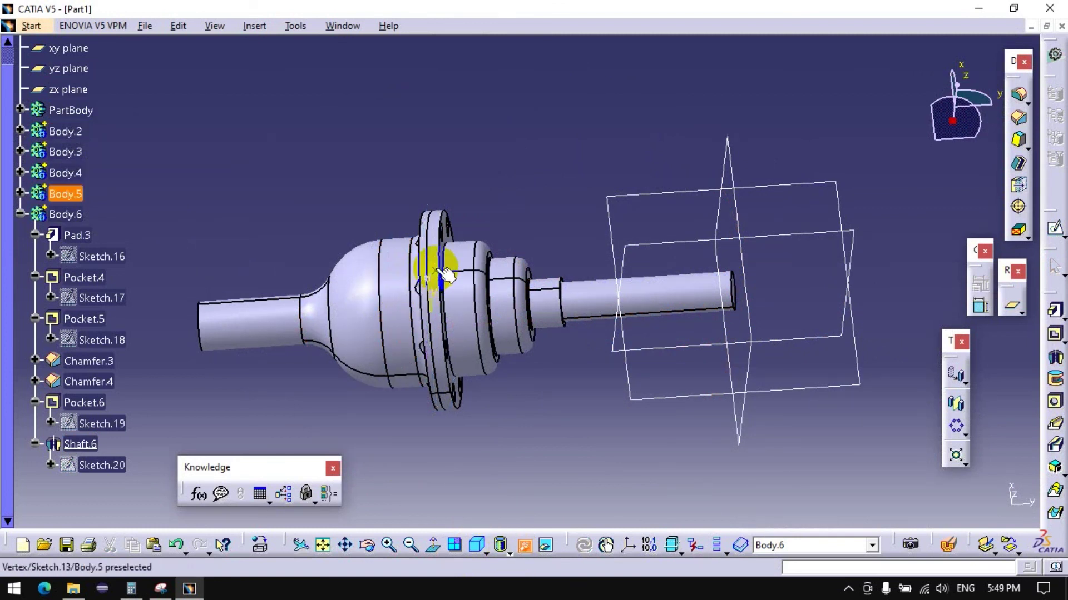
pyautogui.moveTo(544, 339); pyautogui.dragTo(490, 400, button='middle')
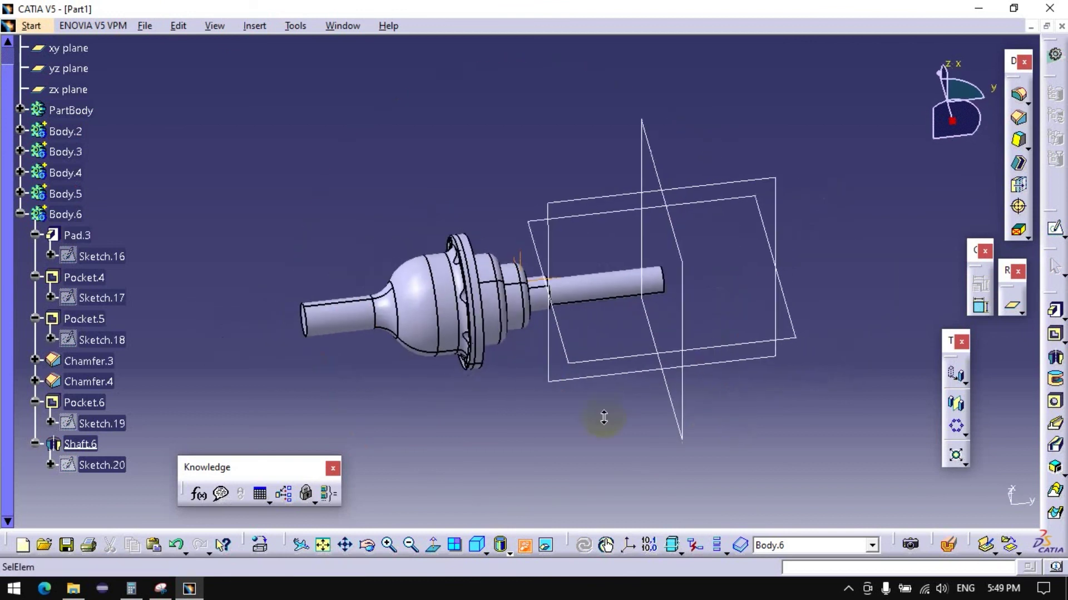
pyautogui.click(523, 546)
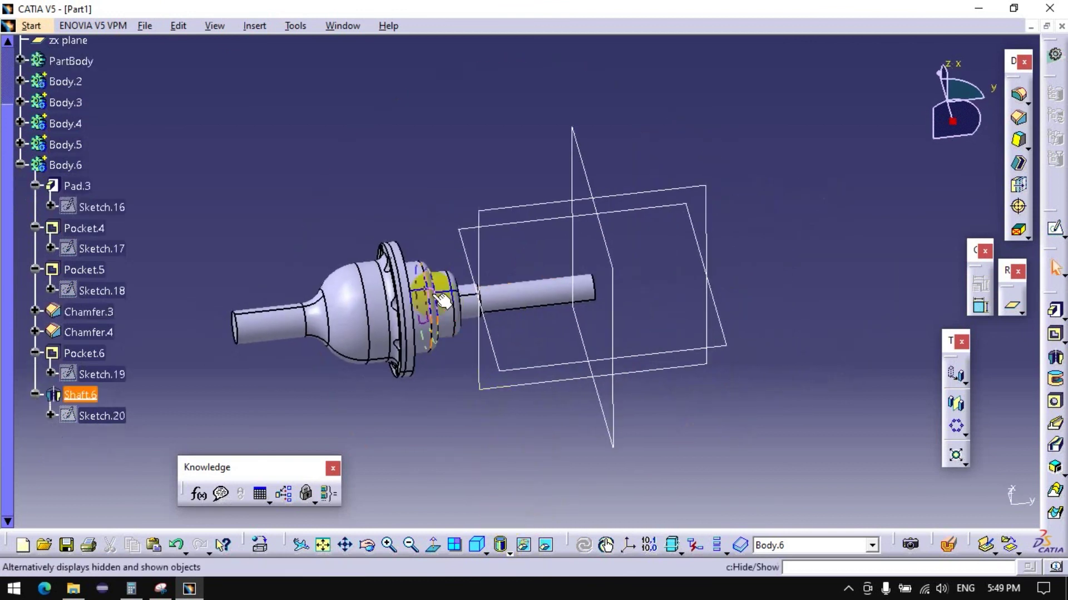
# Step: Insert a new Body.7 and move the thick Shaft.6 into it from Body.6
pyautogui.click(295, 25)
pyautogui.click(270, 63)
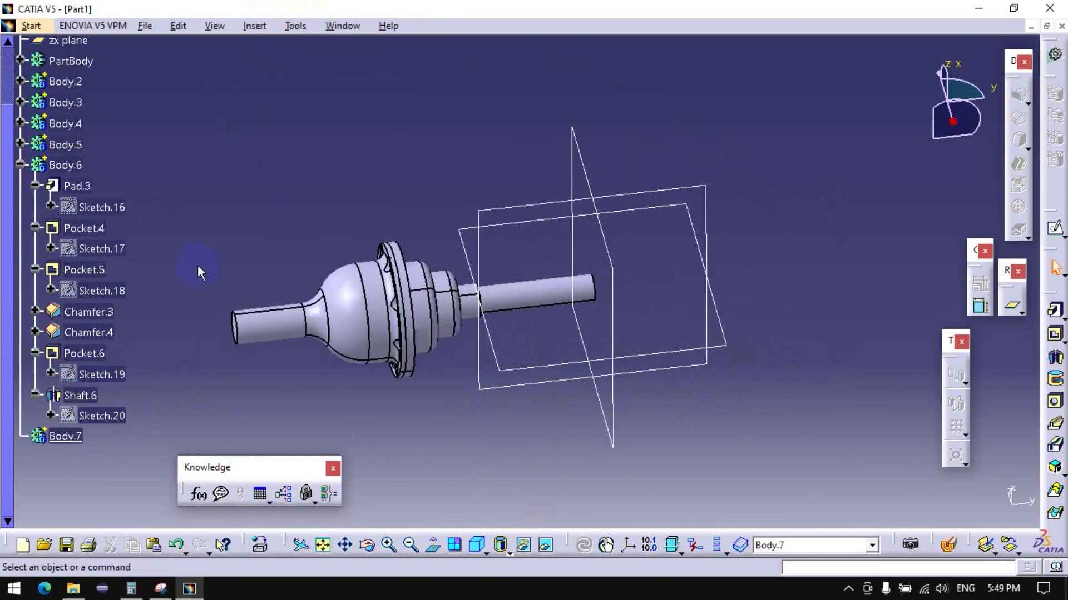
pyautogui.click(80, 396)
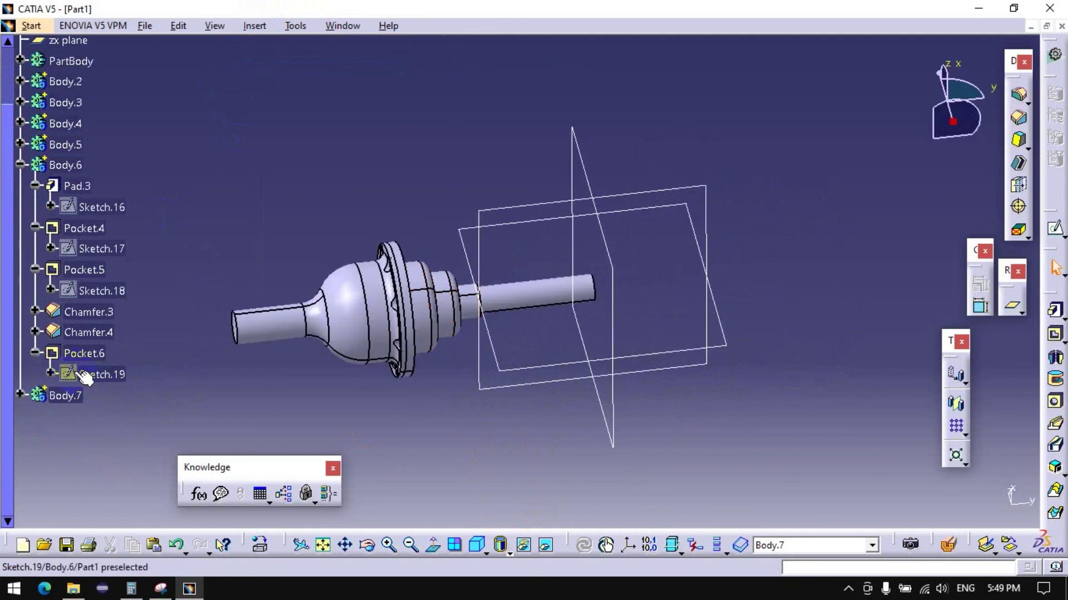
pyautogui.click(21, 165)
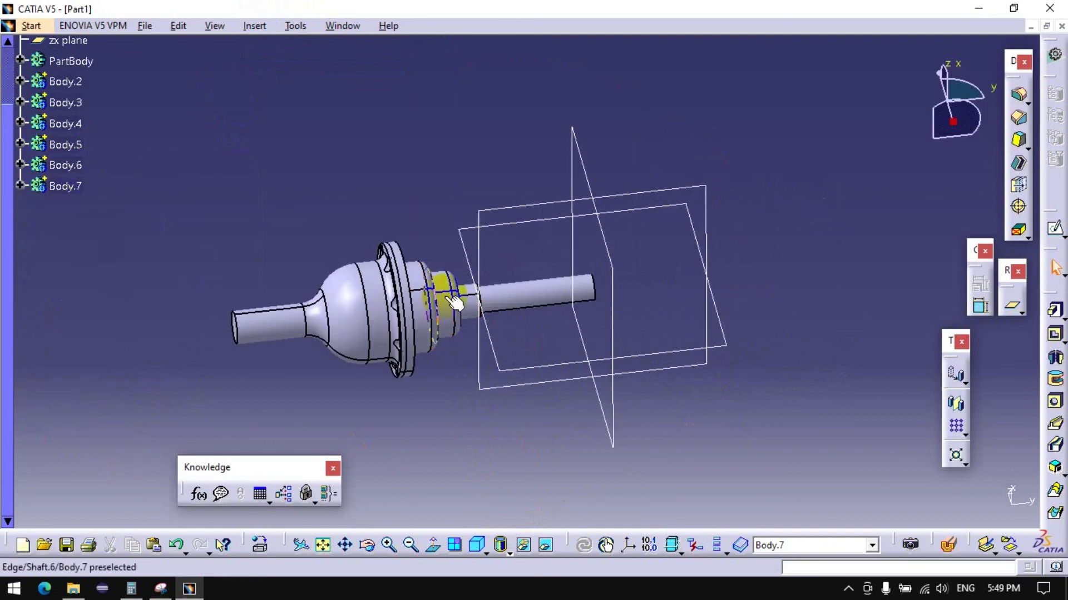
pyautogui.moveTo(598, 374)
pyautogui.mouseDown(button='middle')
pyautogui.moveTo(455, 392)
pyautogui.moveTo(619, 350)
pyautogui.moveTo(620, 329)
pyautogui.mouseUp(button='middle')
pyautogui.scroll(2, 100, 148)
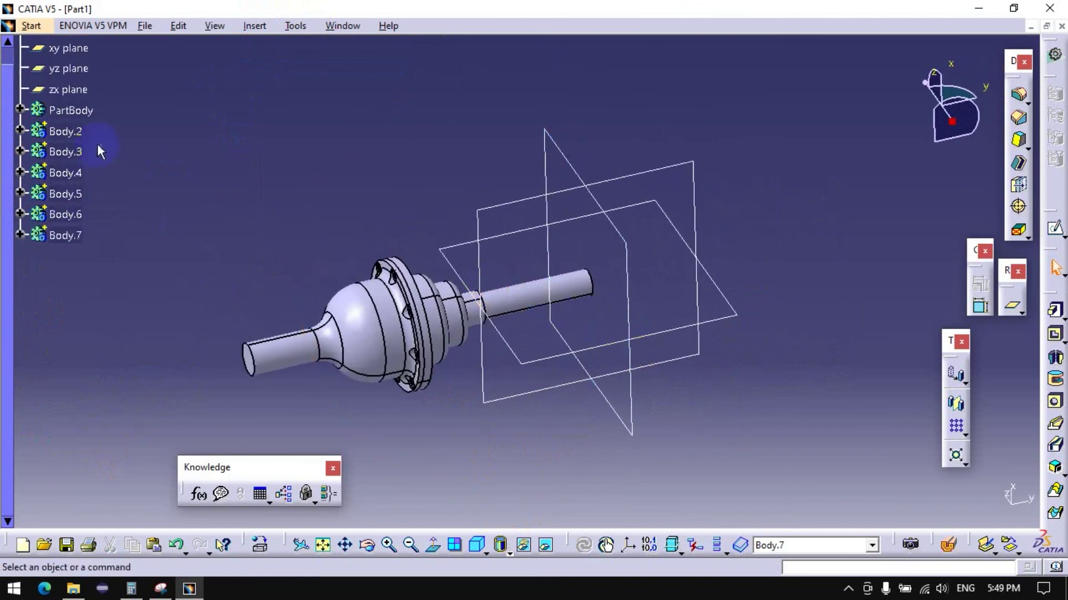
# Step: Make PartBody the work object, mirror its splined shaft about the zx plane as Mirror.1, then make Body.2 the work object
pyautogui.click(20, 110)
pyautogui.rightClick(53, 110)
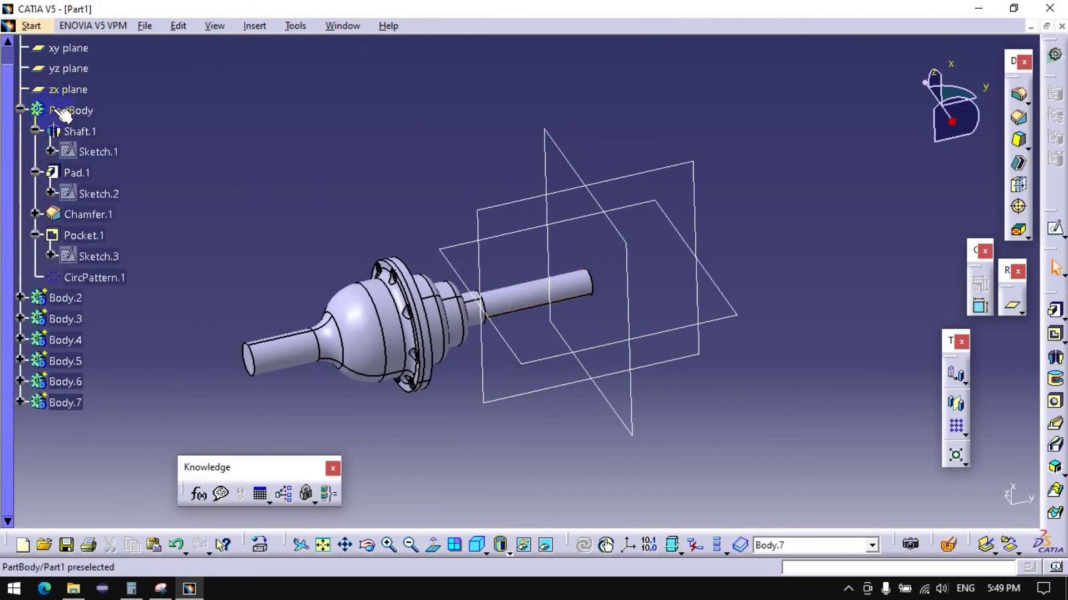
pyautogui.click(95, 221)
pyautogui.click(509, 478)
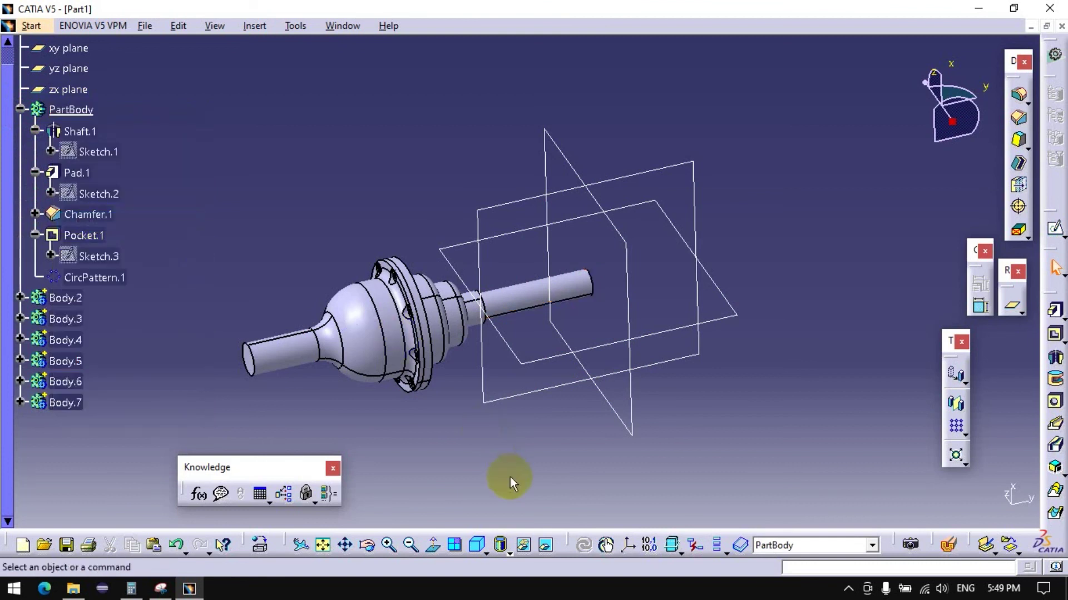
pyautogui.click(955, 404)
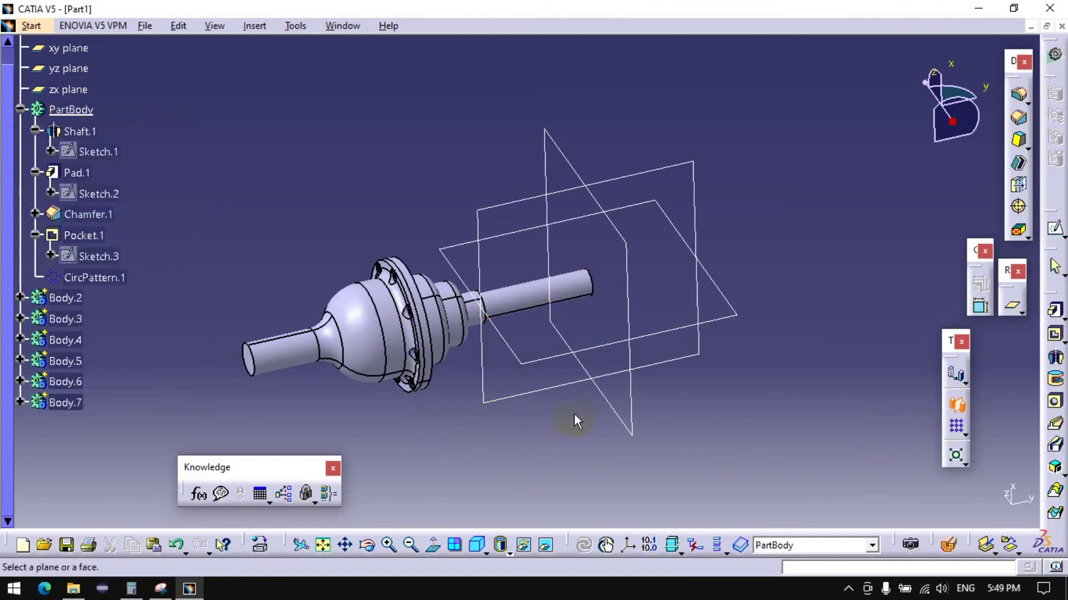
pyautogui.click(633, 429)
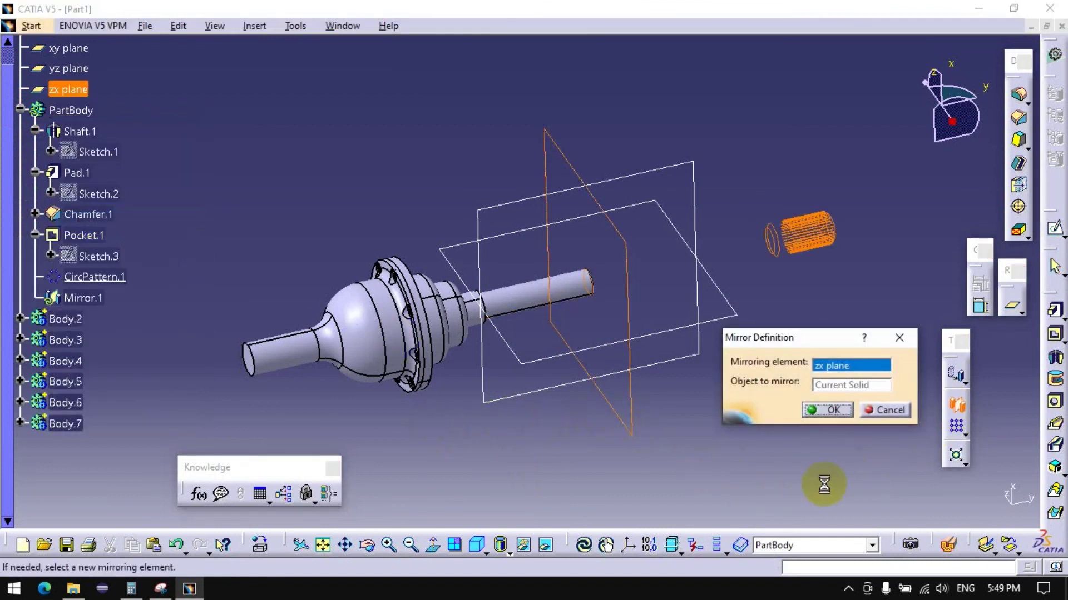
pyautogui.click(834, 411)
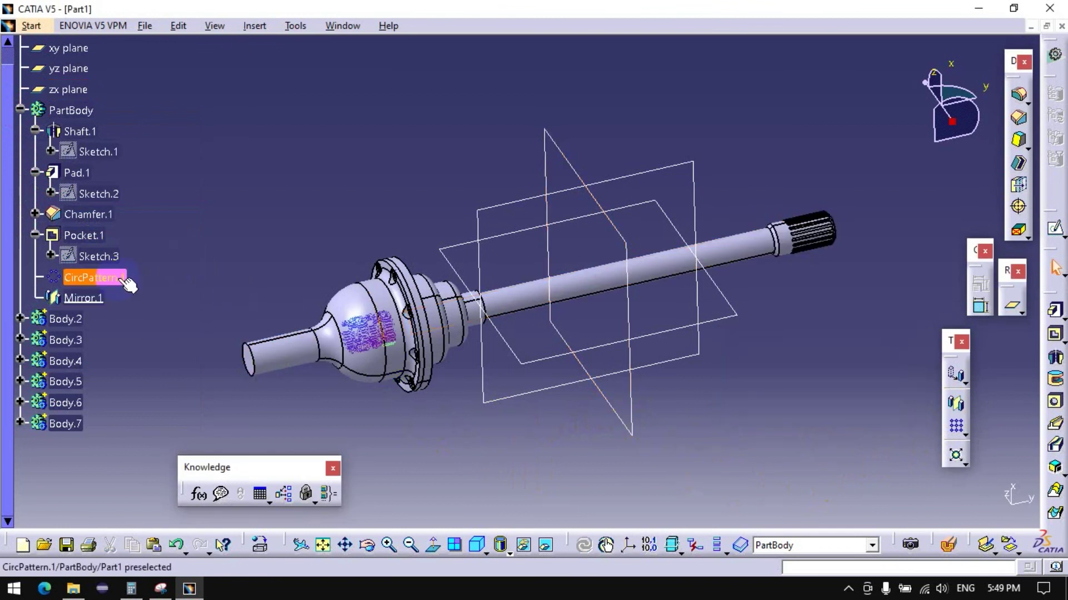
pyautogui.rightClick(56, 318)
pyautogui.click(125, 367)
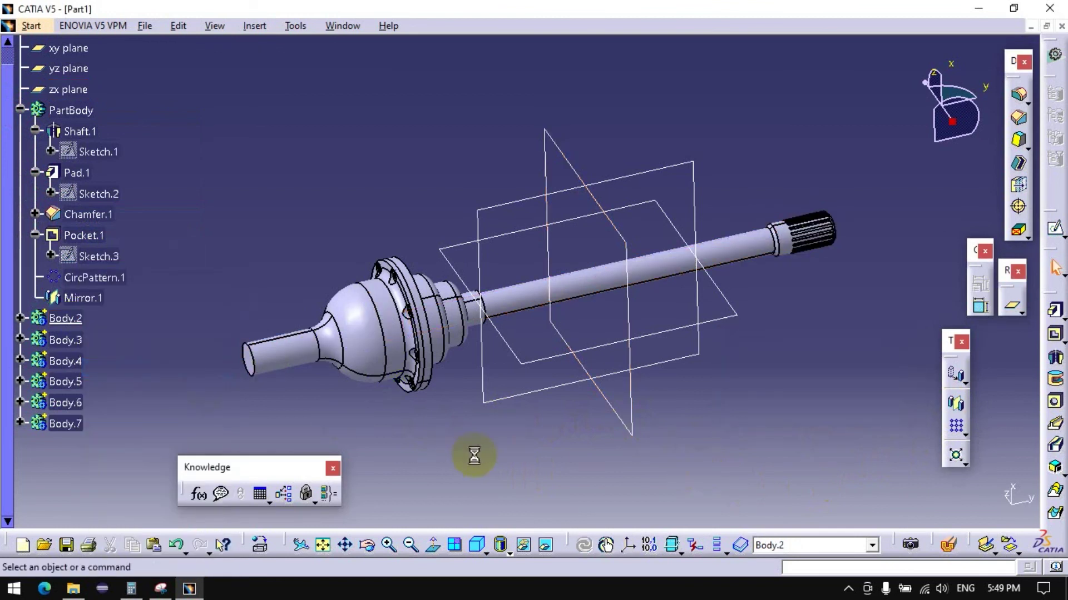
# Step: Mirror Body.2's ball housing about the zx plane
pyautogui.click(955, 403)
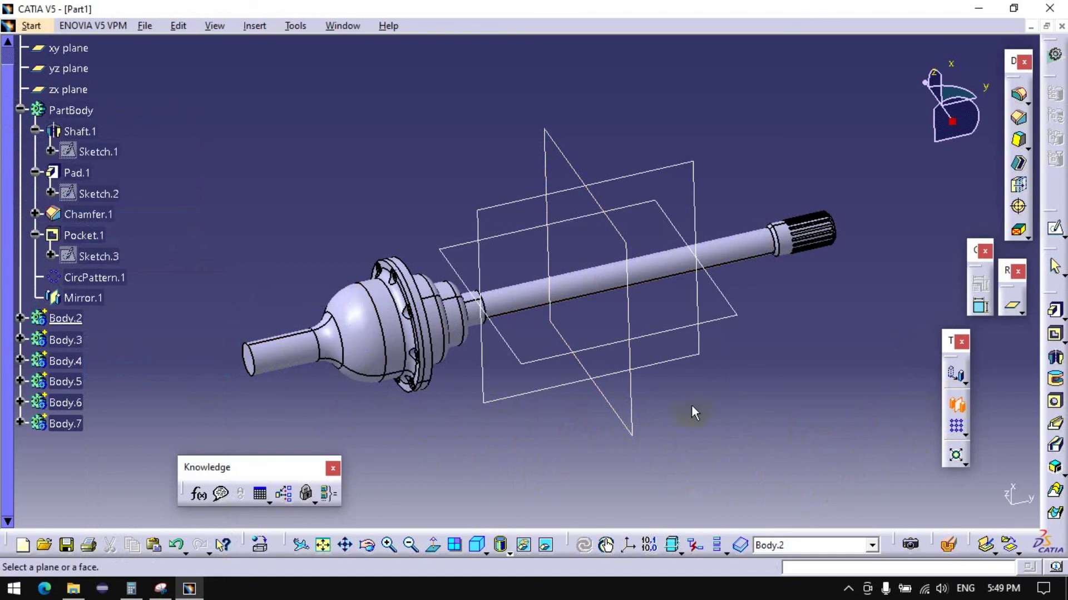
pyautogui.click(630, 401)
pyautogui.click(829, 409)
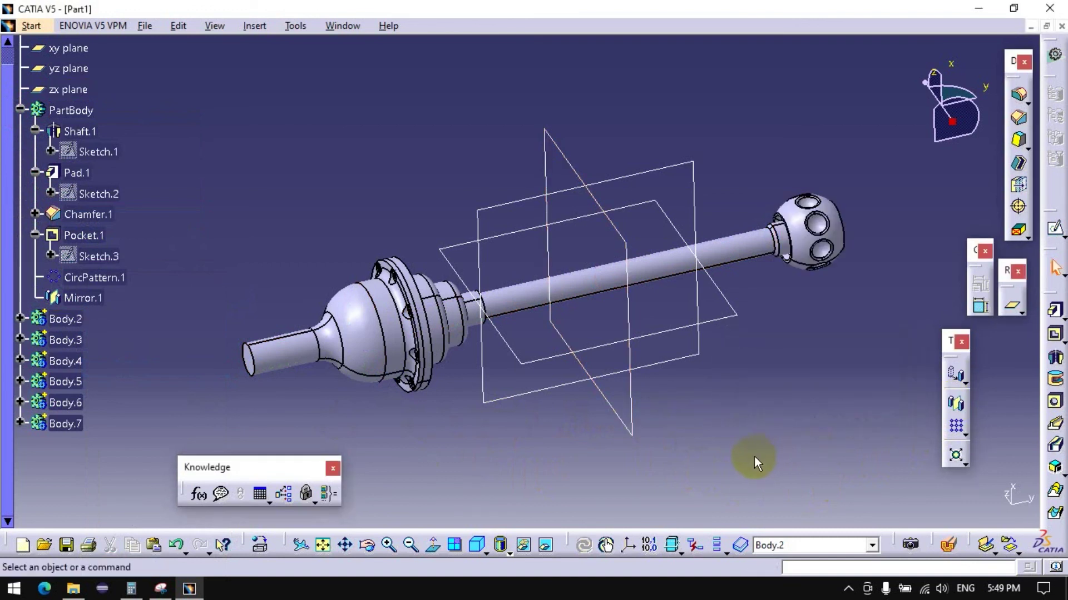
# Step: Make Body.3 the work object and mirror its balls about the zx plane
pyautogui.rightClick(72, 322)
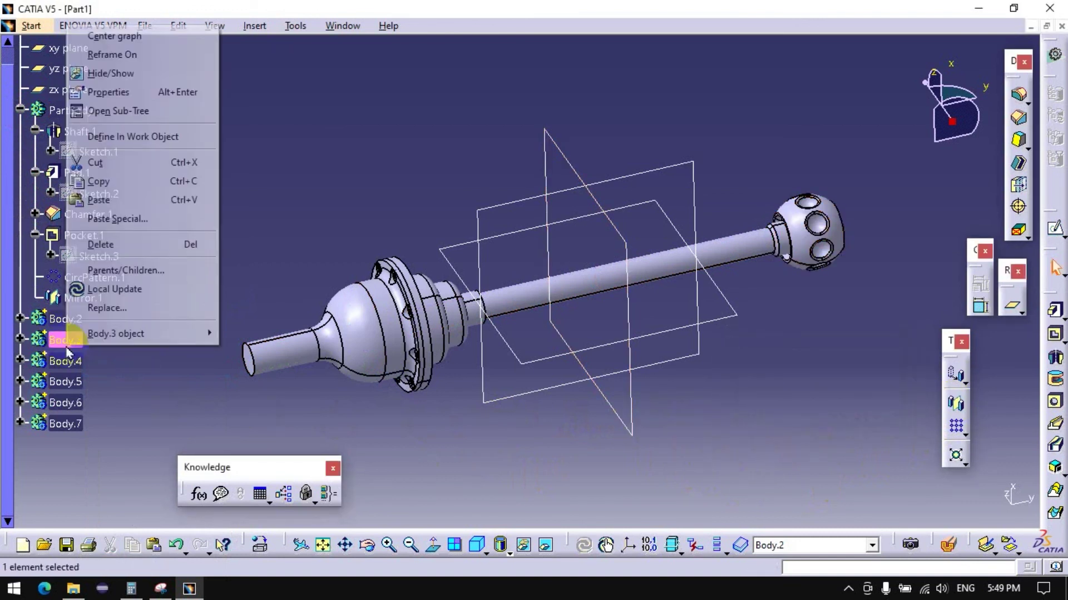
pyautogui.click(103, 139)
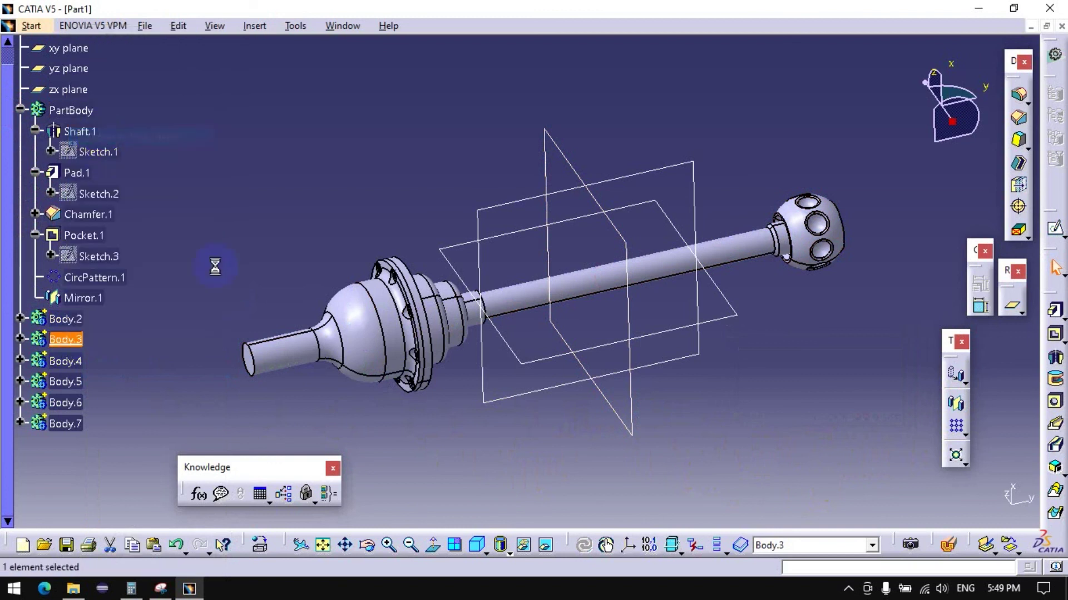
pyautogui.click(19, 111)
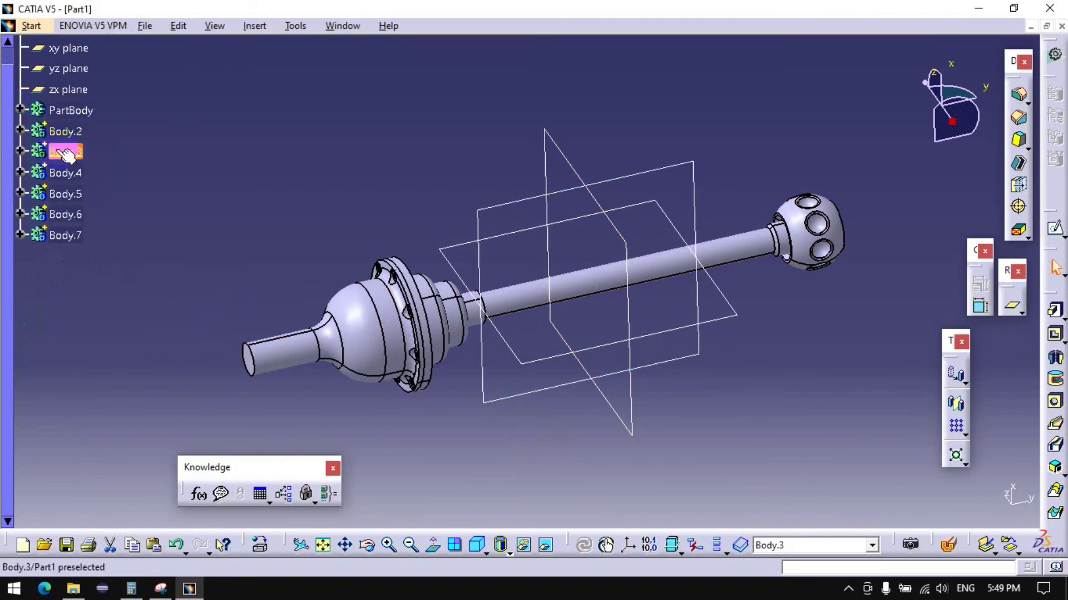
pyautogui.click(950, 410)
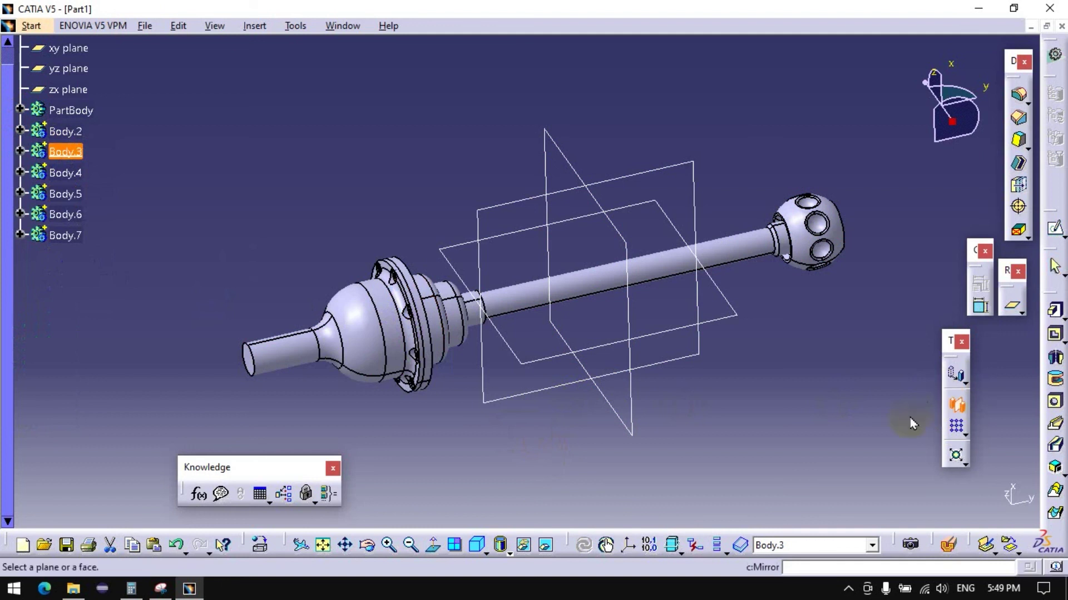
pyautogui.click(639, 430)
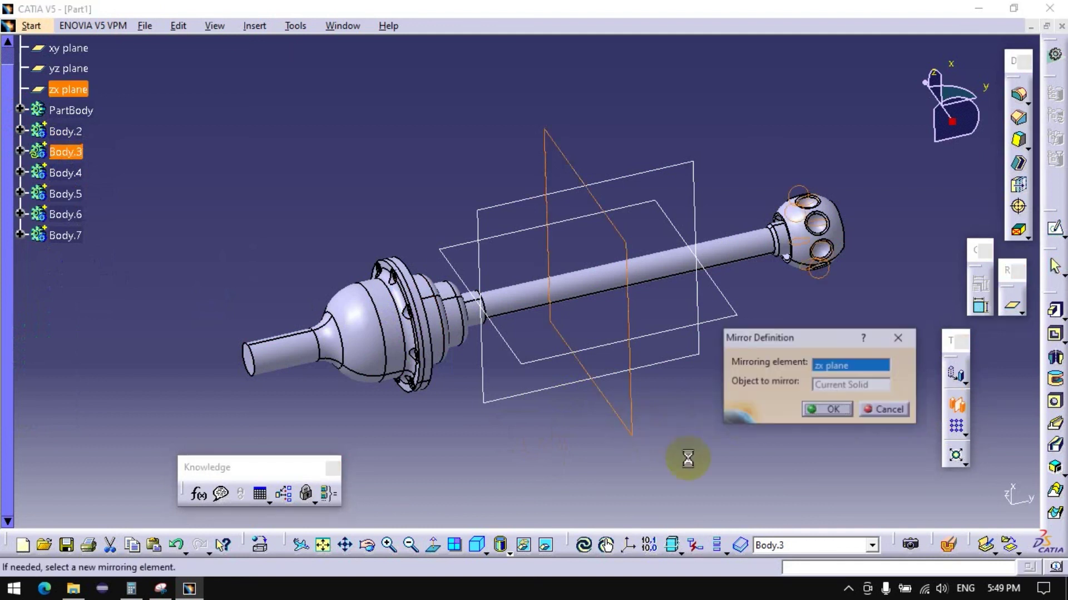
pyautogui.click(813, 410)
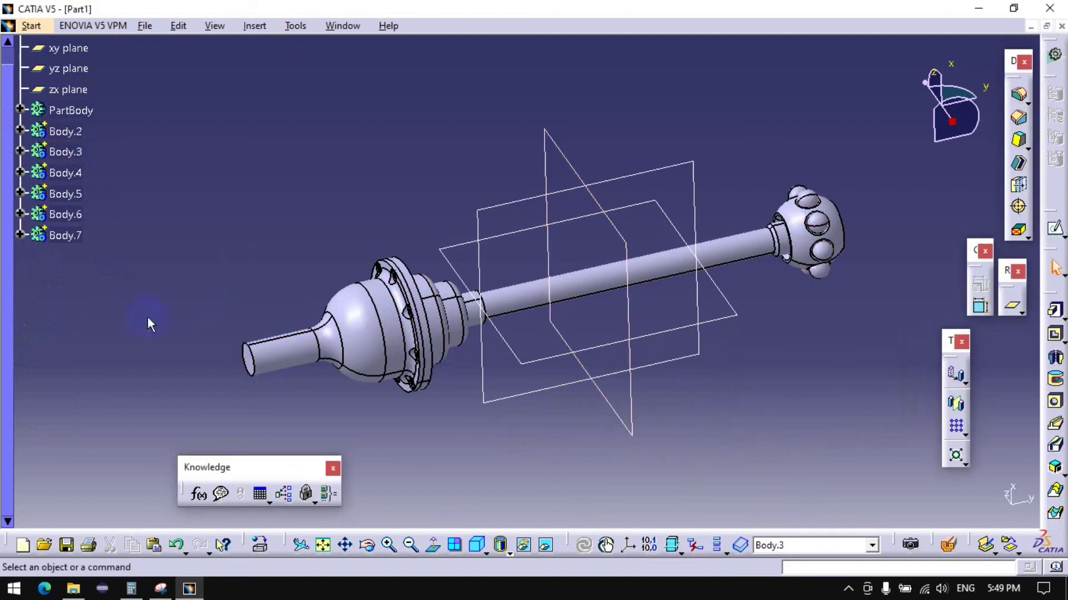
# Step: Make Body.4 the work object and mirror it about the zx plane
pyautogui.rightClick(64, 172)
pyautogui.click(110, 291)
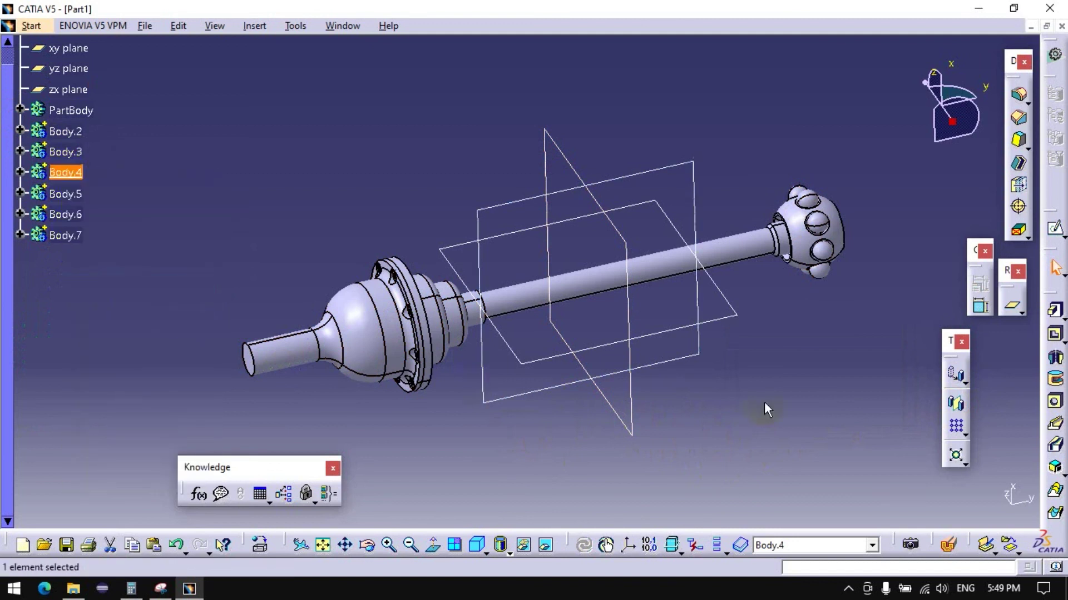
pyautogui.click(954, 404)
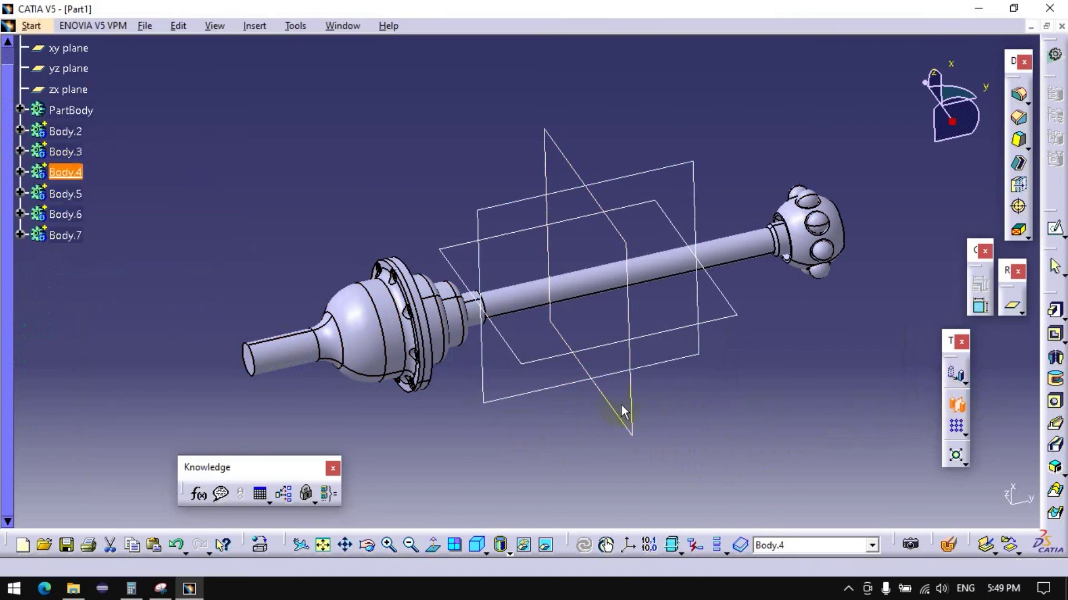
pyautogui.click(634, 425)
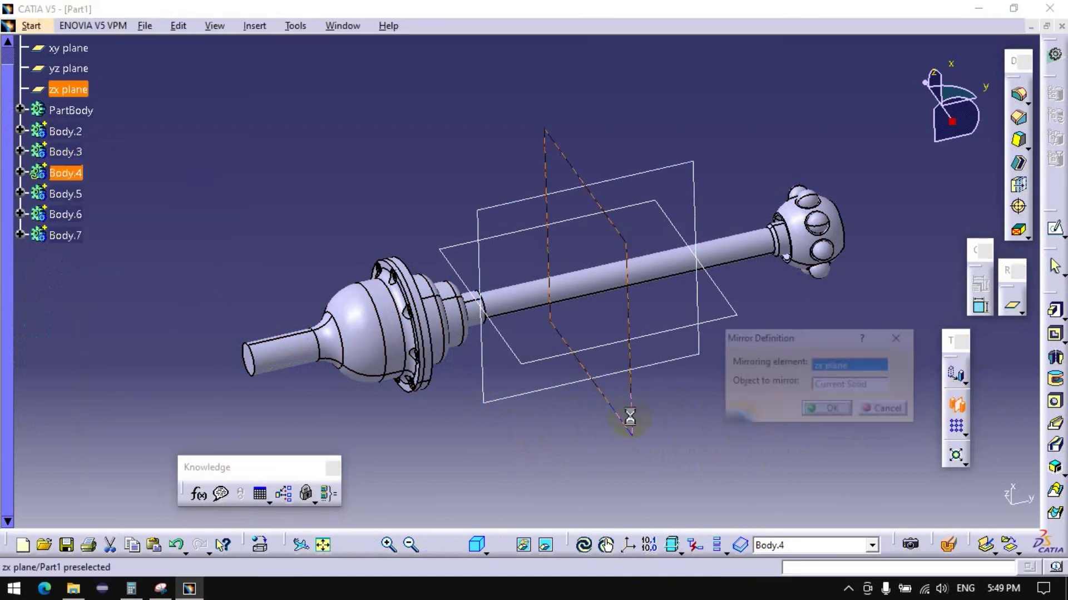
pyautogui.click(816, 409)
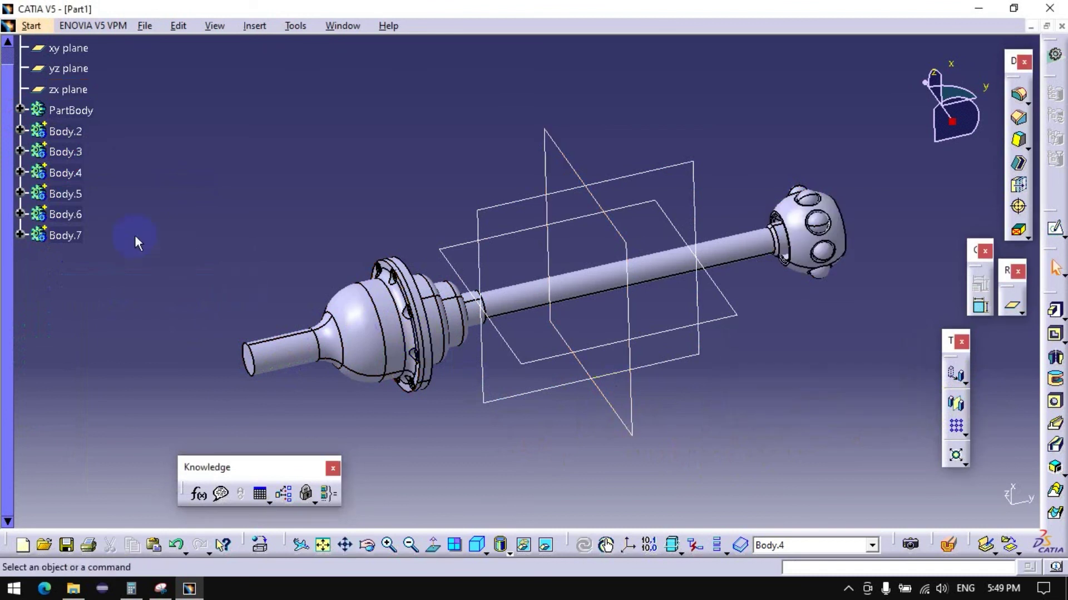
# Step: Make Body.5 the work object and mirror it about the zx plane
pyautogui.rightClick(80, 197)
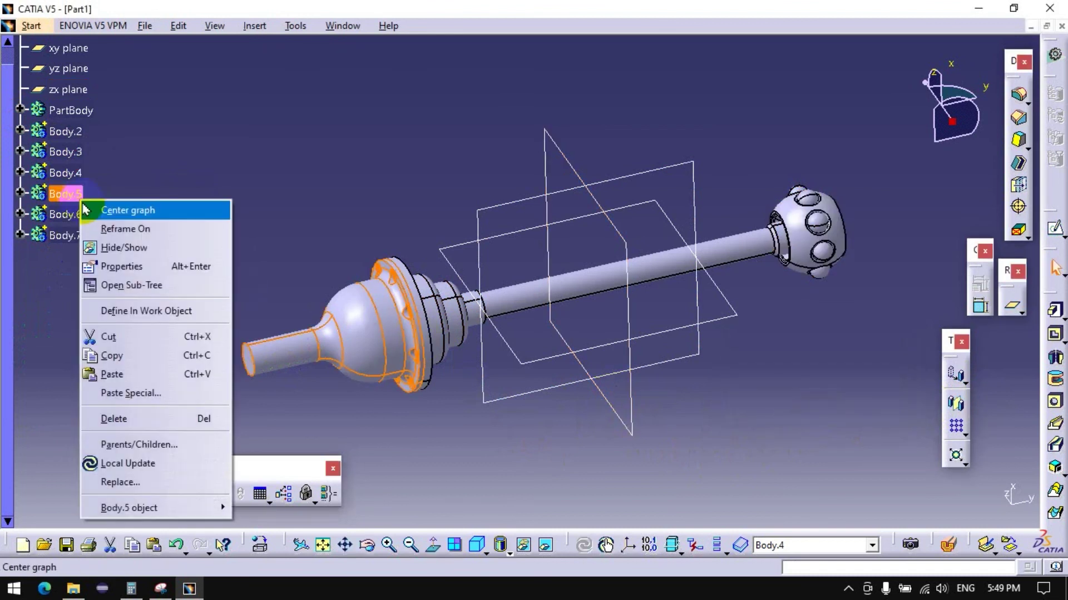
pyautogui.click(140, 310)
pyautogui.click(728, 438)
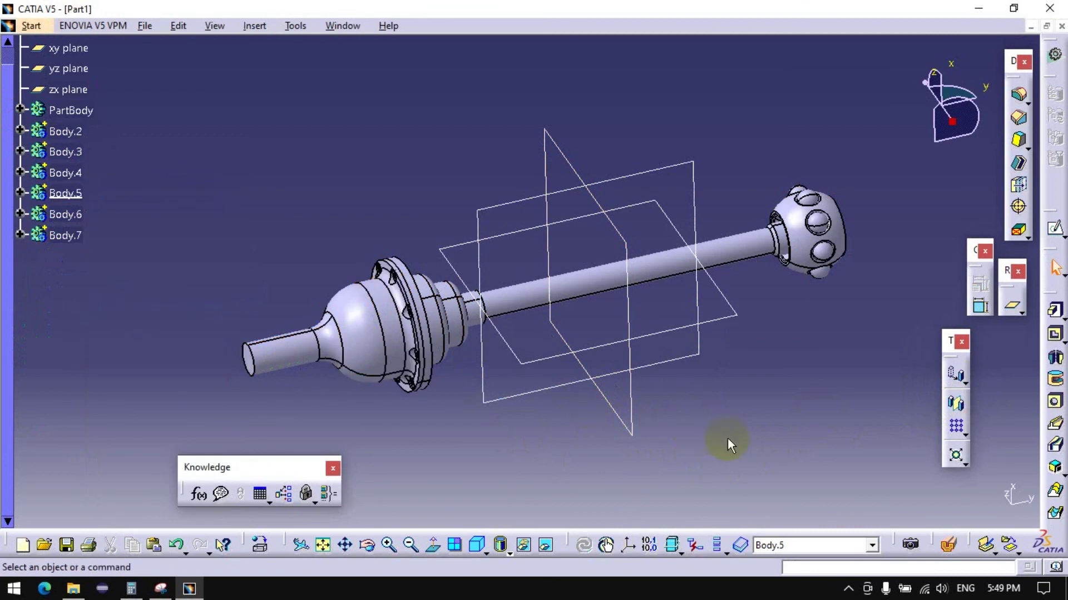
pyautogui.click(956, 408)
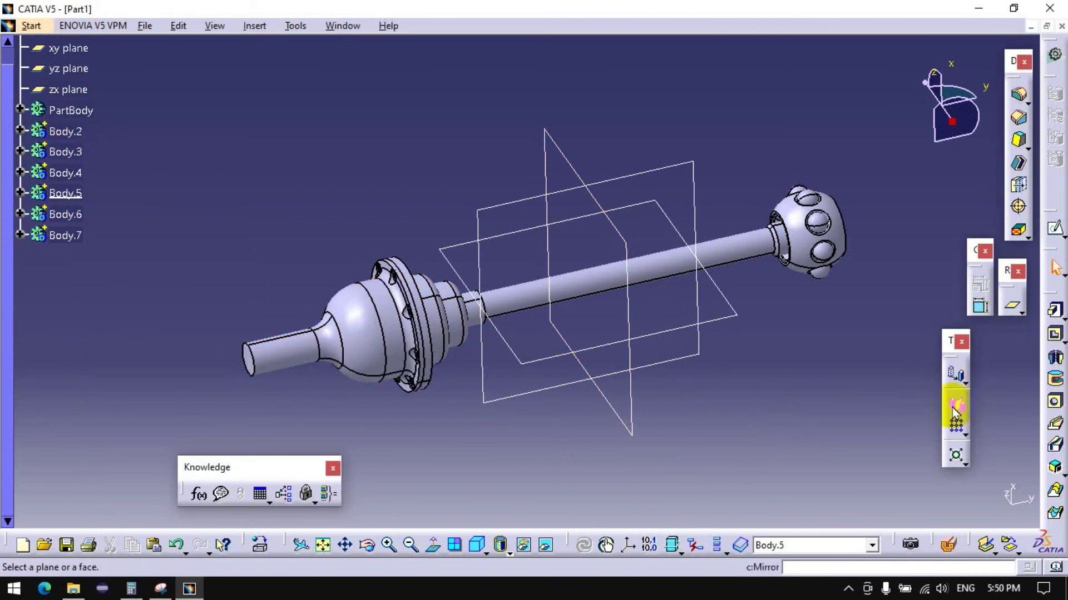
pyautogui.click(632, 422)
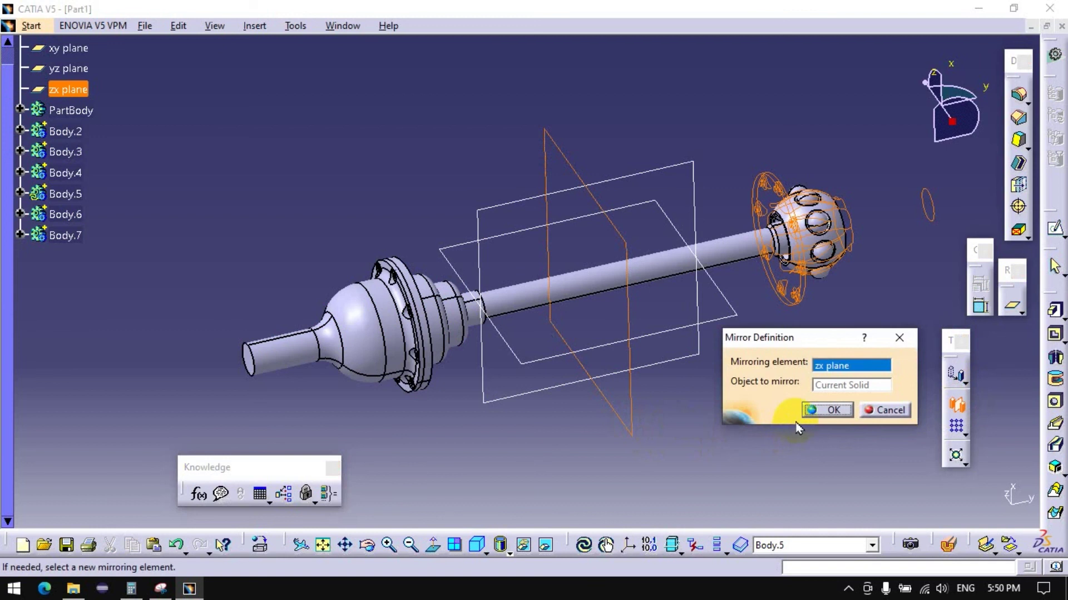
pyautogui.click(826, 410)
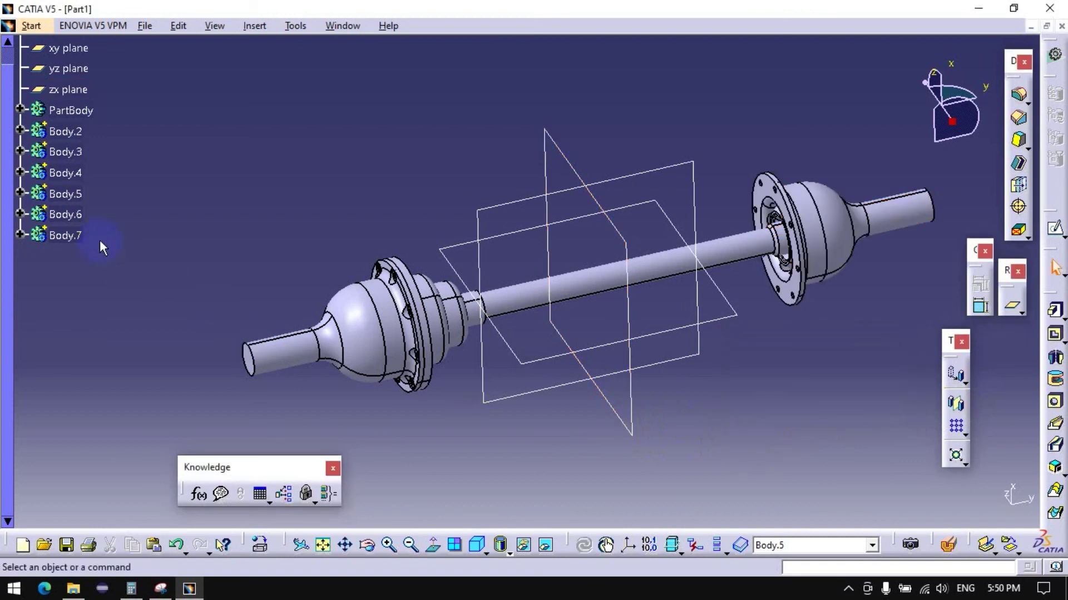
# Step: Make Body.6 the work object and mirror its flange about the zx plane
pyautogui.click(21, 173)
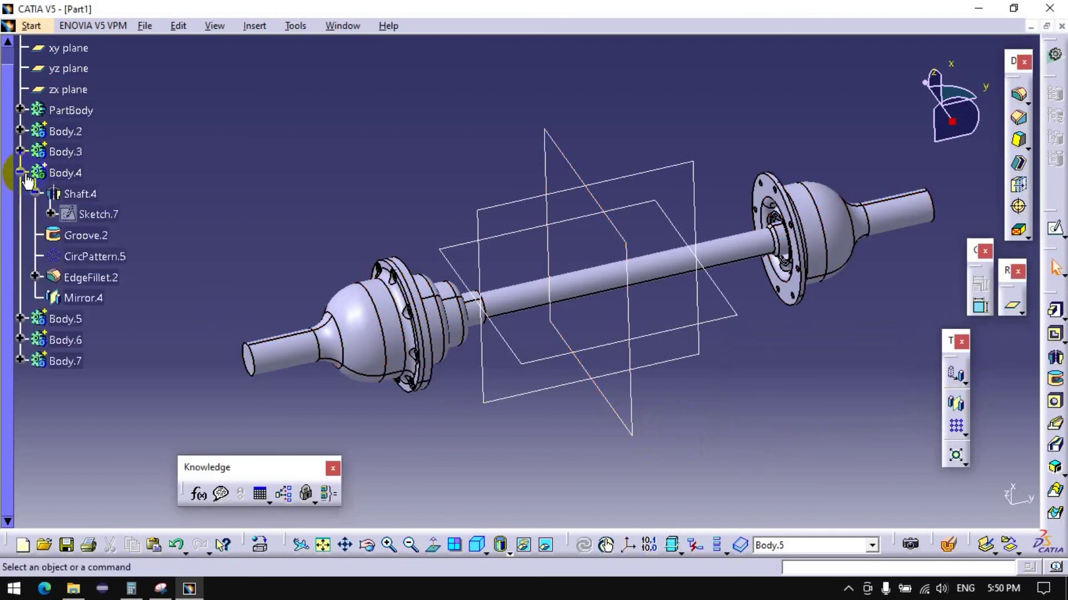
pyautogui.click(21, 194)
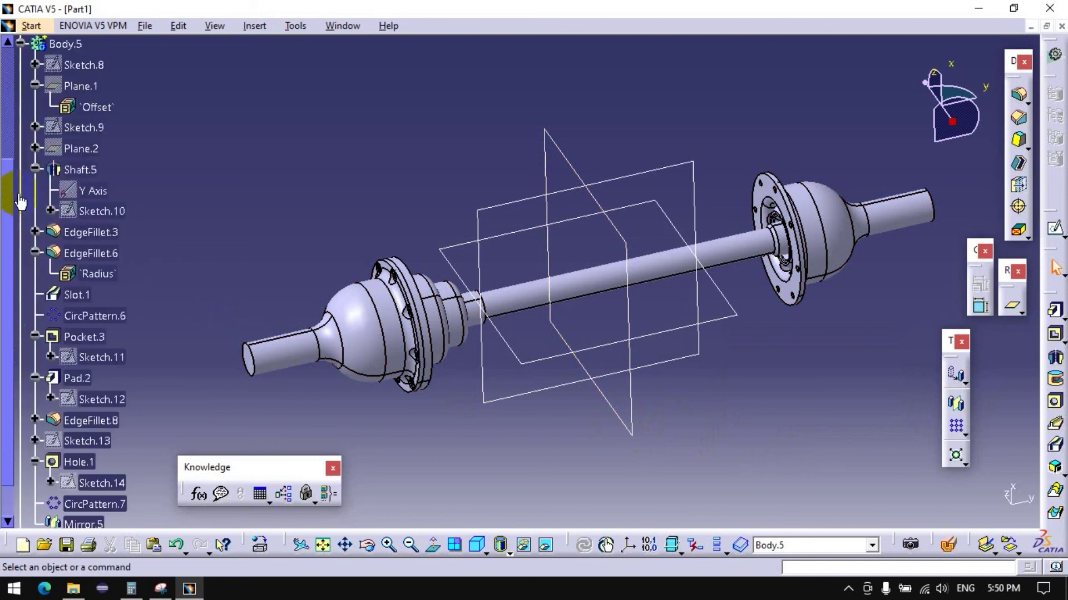
pyautogui.click(20, 44)
pyautogui.click(21, 65)
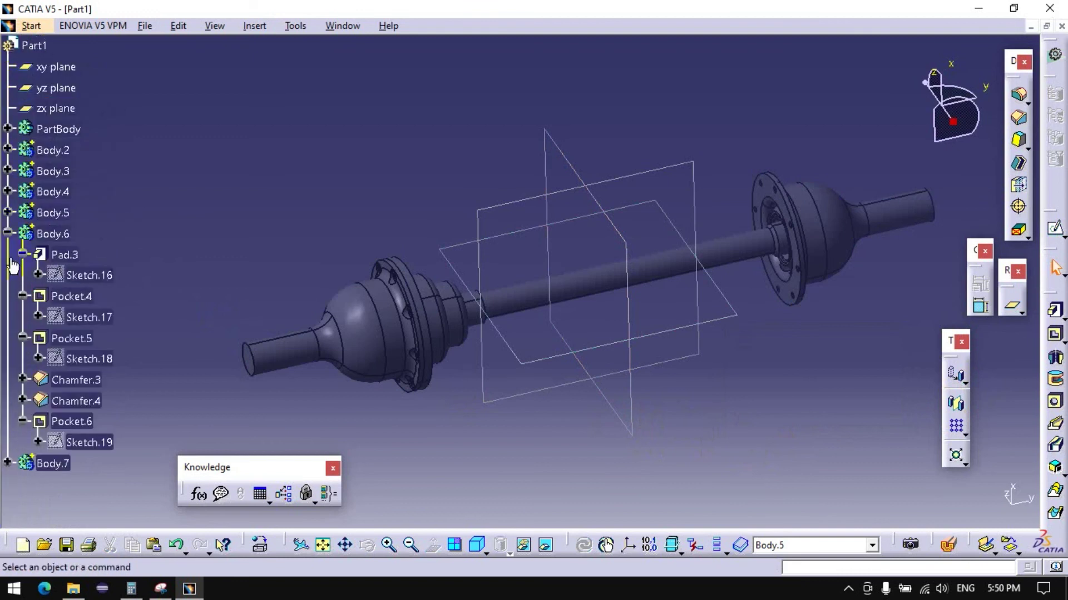
pyautogui.rightClick(53, 234)
pyautogui.click(128, 347)
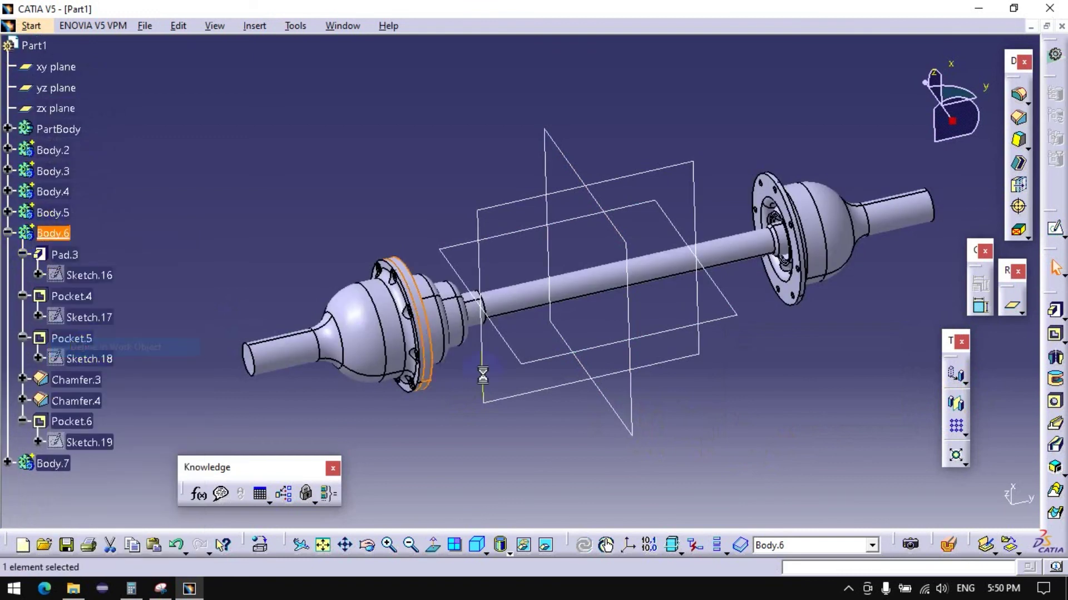
pyautogui.click(955, 404)
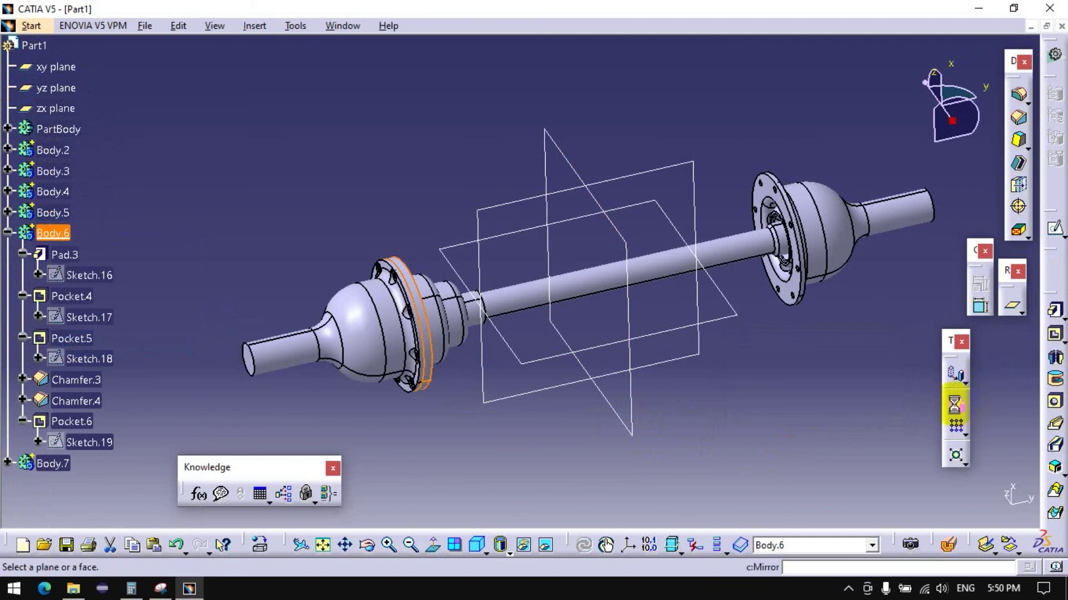
pyautogui.click(631, 389)
pyautogui.click(811, 412)
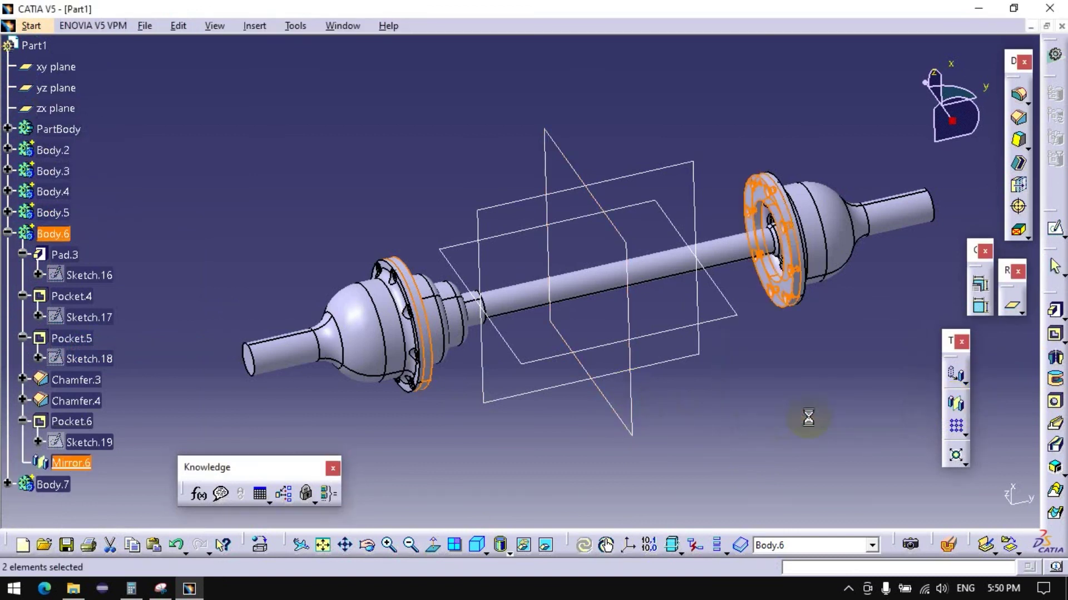
# Step: Make Body.7 the work object and mirror its stepped sleeve about the zx plane
pyautogui.rightClick(50, 484)
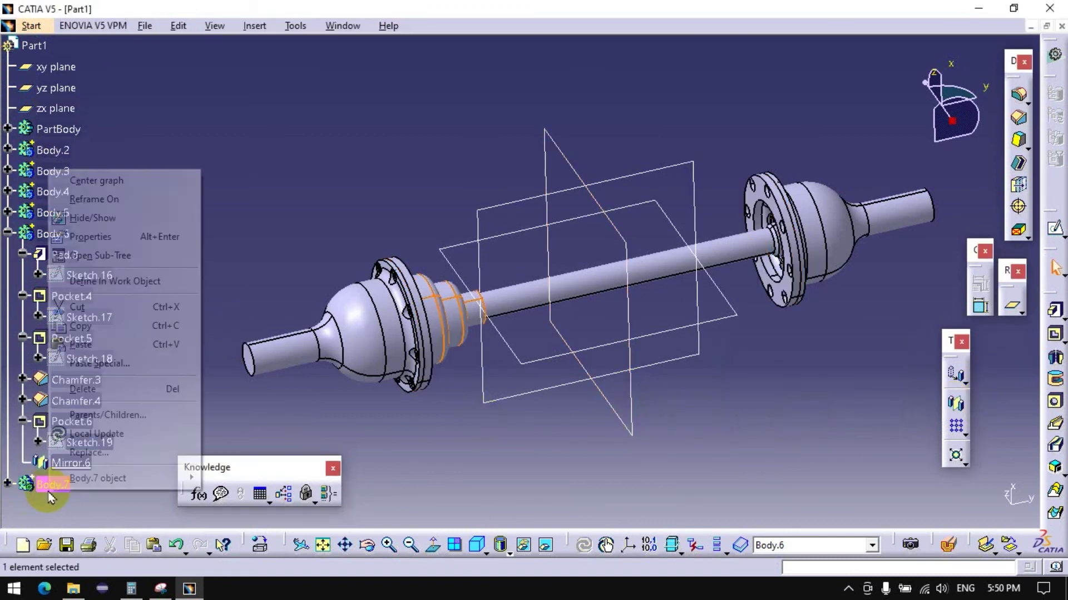
pyautogui.click(104, 287)
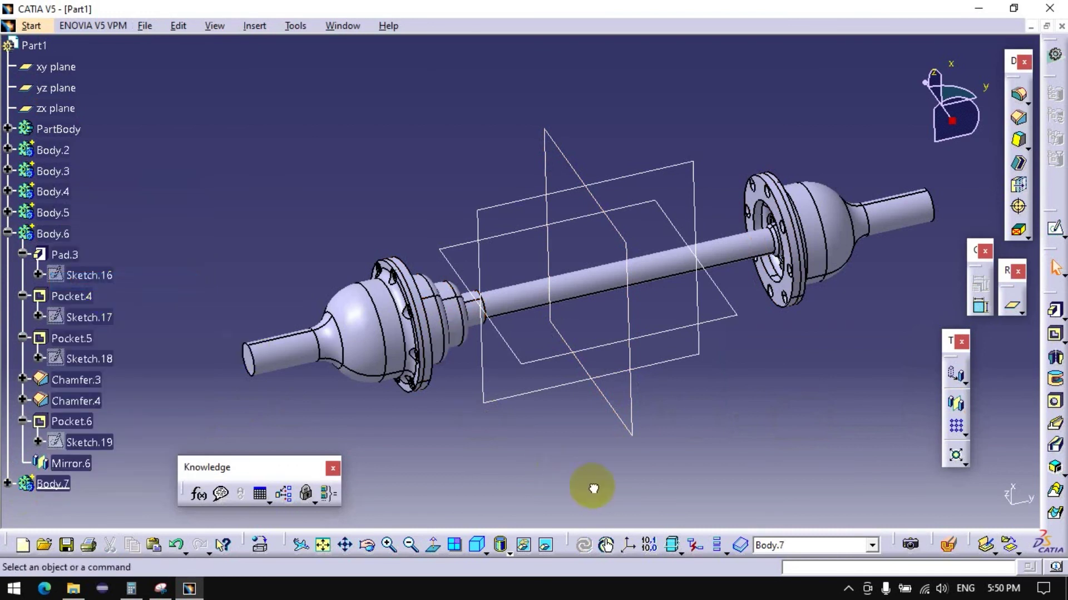
pyautogui.click(955, 404)
pyautogui.click(630, 415)
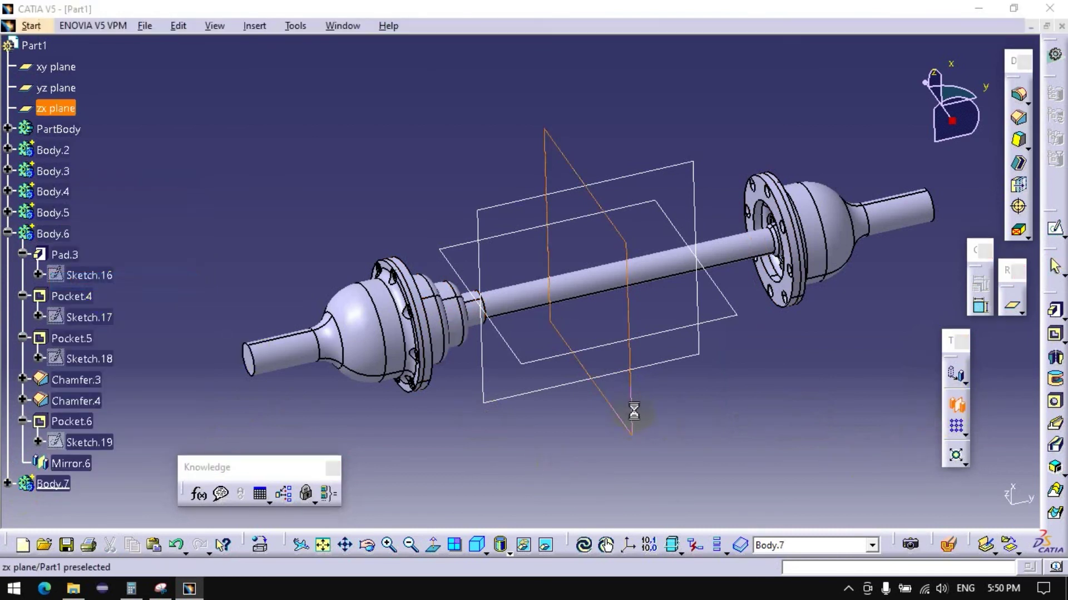
pyautogui.click(840, 410)
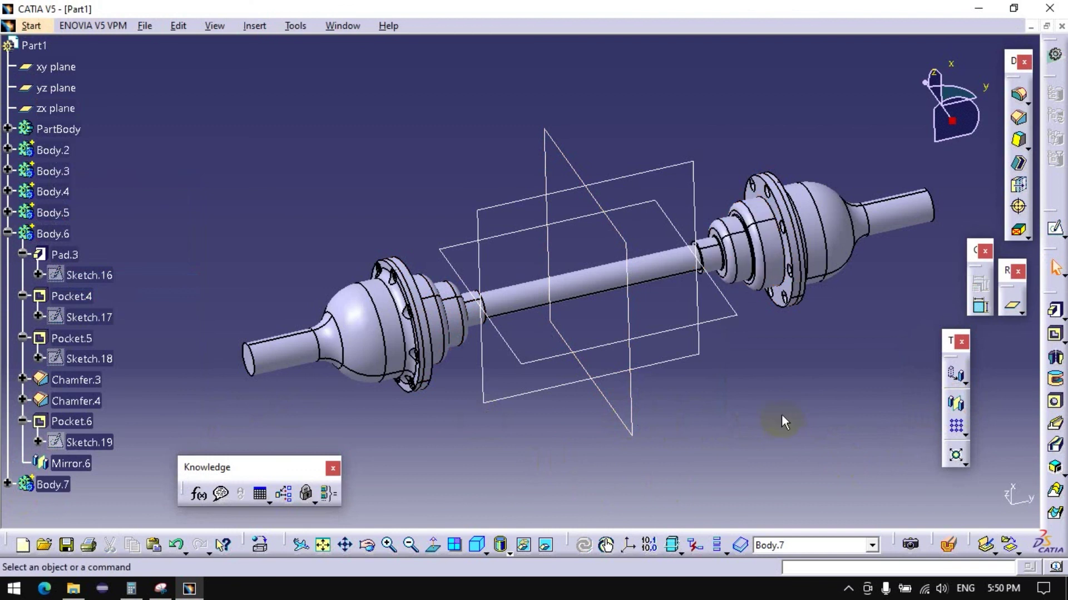
pyautogui.click(7, 234)
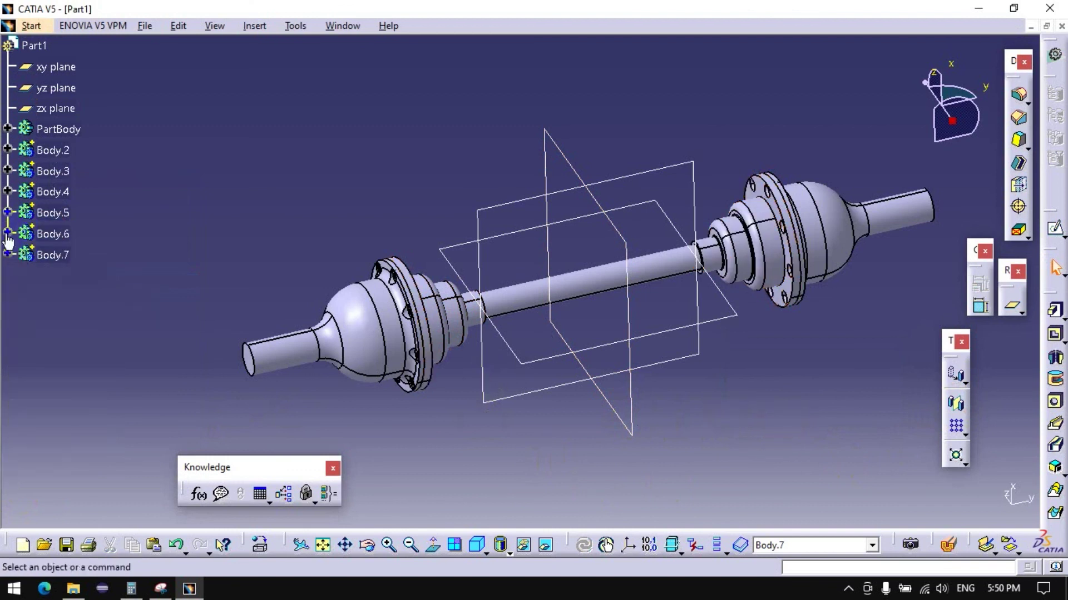
pyautogui.moveTo(489, 365)
pyautogui.mouseDown(button='middle')
pyautogui.moveTo(444, 375)
pyautogui.moveTo(449, 301)
pyautogui.moveTo(605, 402)
pyautogui.mouseUp(button='middle')
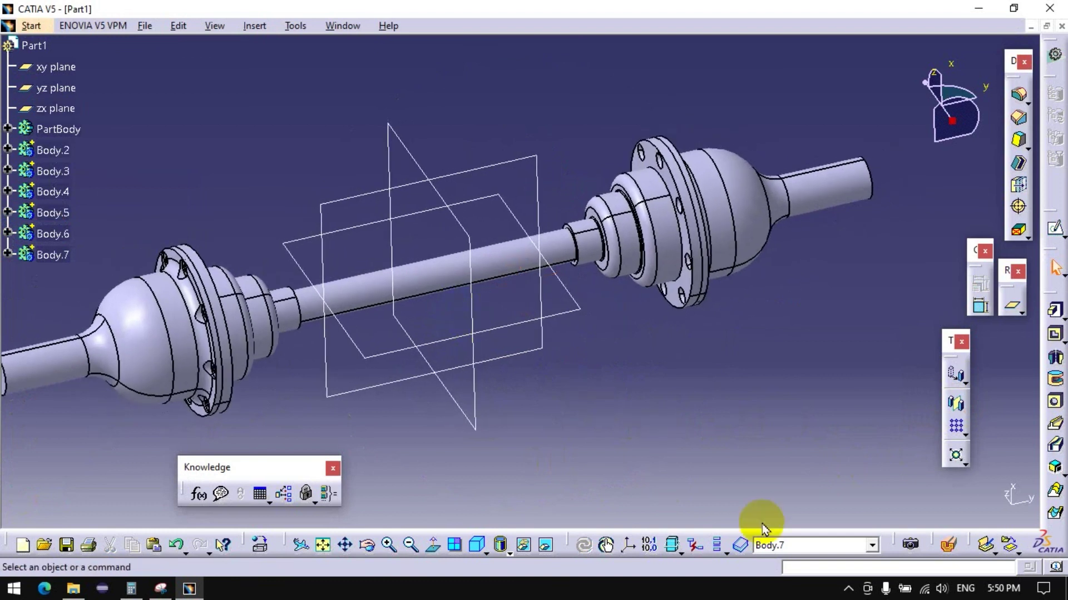